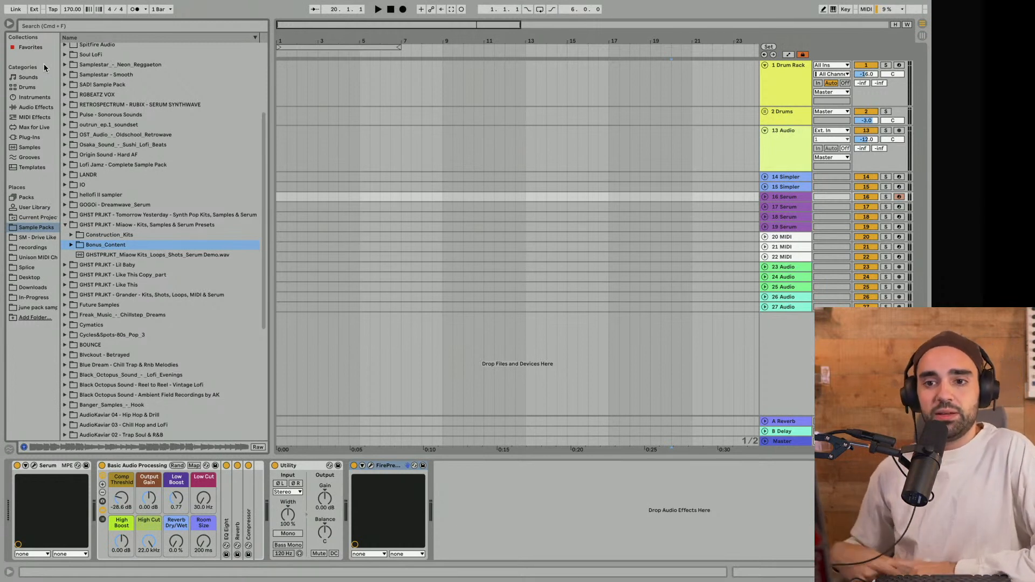
Select the GHST PRJKT - Miaow sample pack folder and return the playhead to the start of the arrangement
click(84, 224)
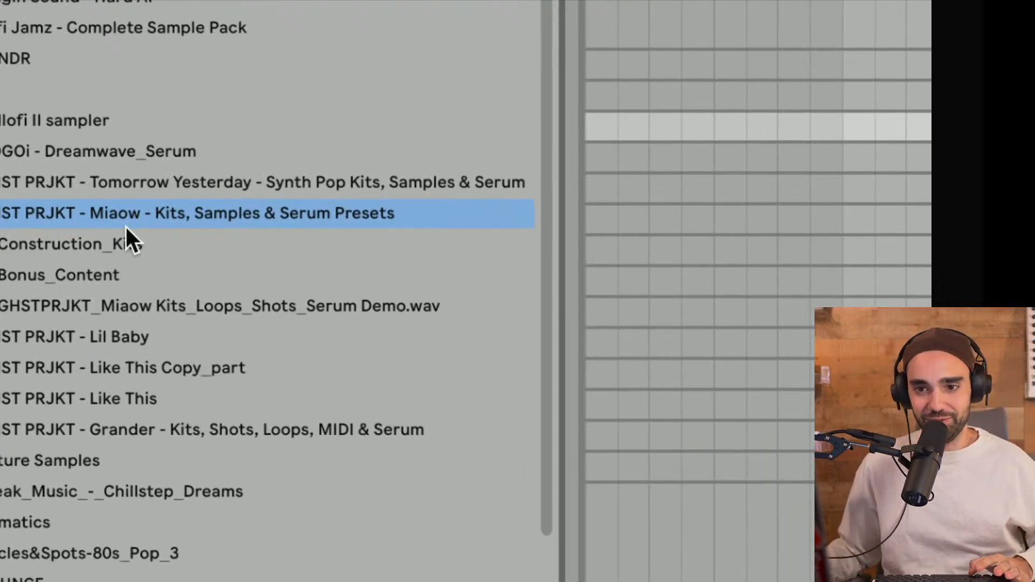
scroll(126, 225, up, 2)
scroll(125, 225, down, 6)
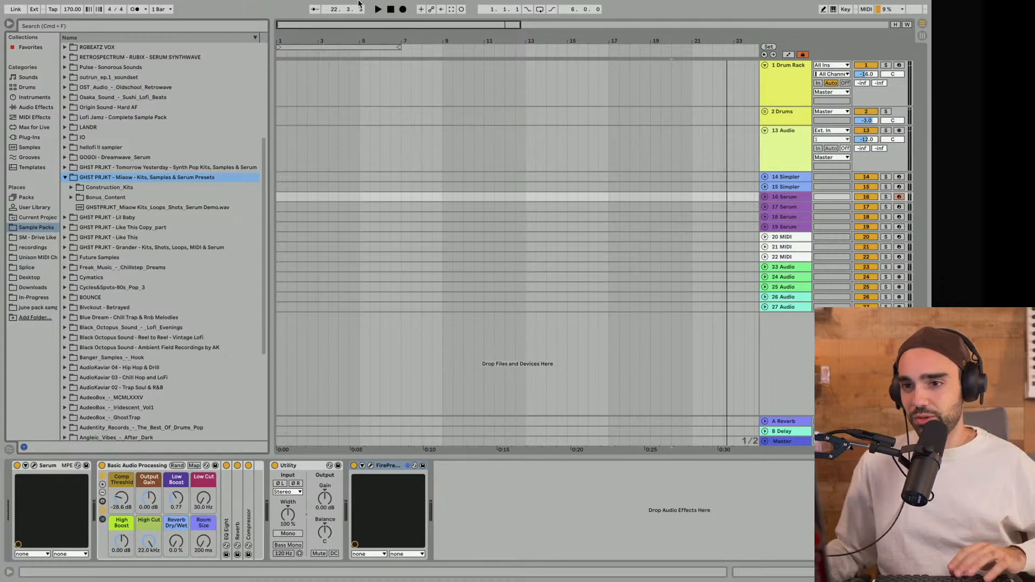
click(392, 12)
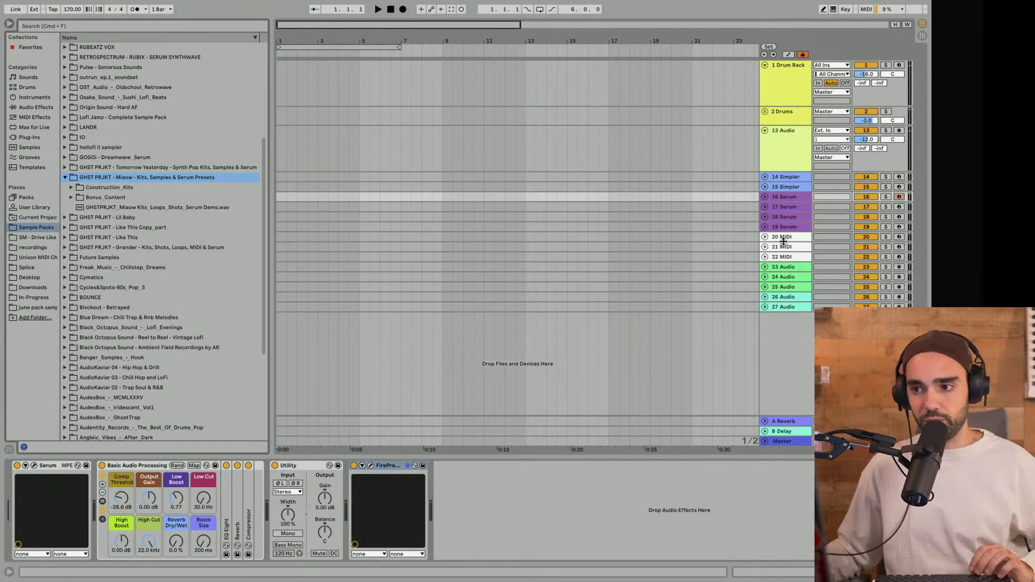
Unfold the 23 Audio track and delete its EQ Eight device
click(794, 267)
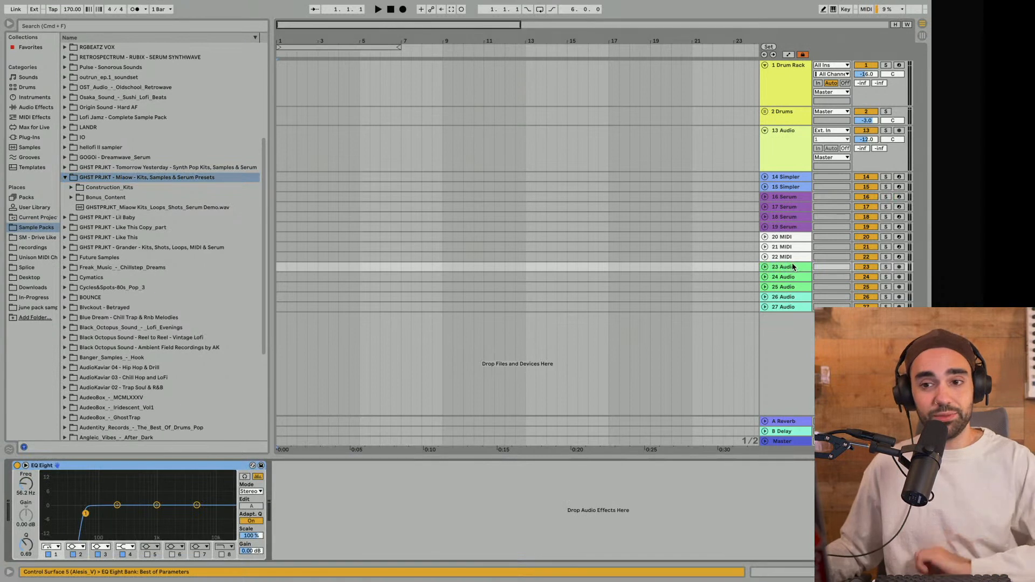
click(765, 267)
click(57, 465)
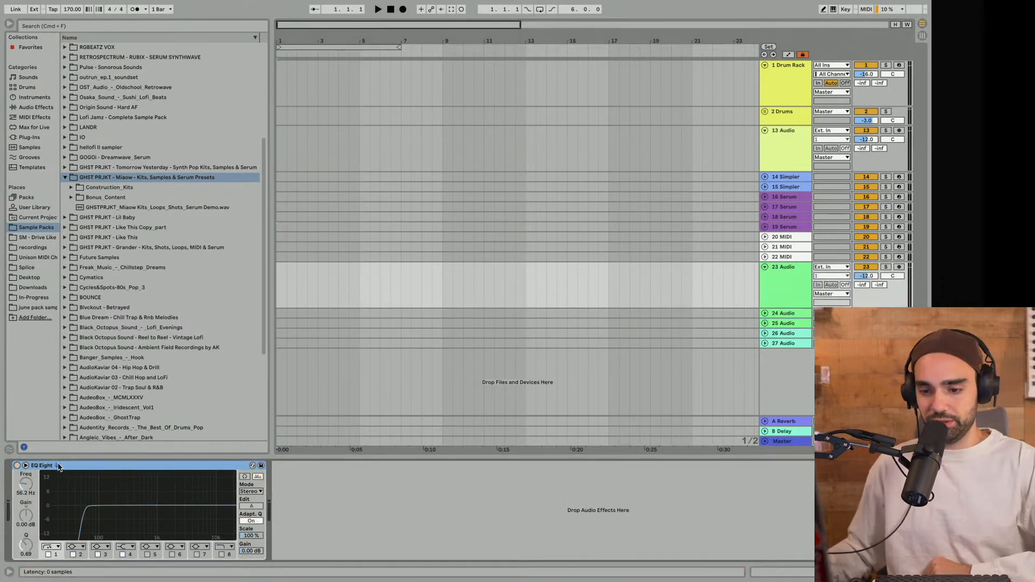
key(Delete)
click(563, 308)
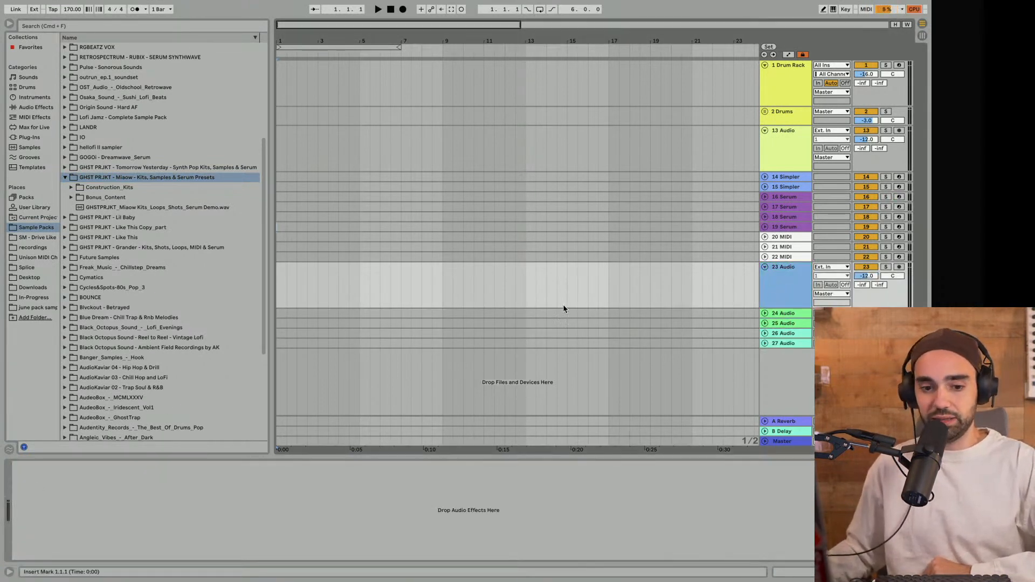
Audition the Signature_Sounds samples in Bonus_Content and place You_Say_Bass_Guitar_114_F# at the start of track 23
drag(60, 208, 63, 206)
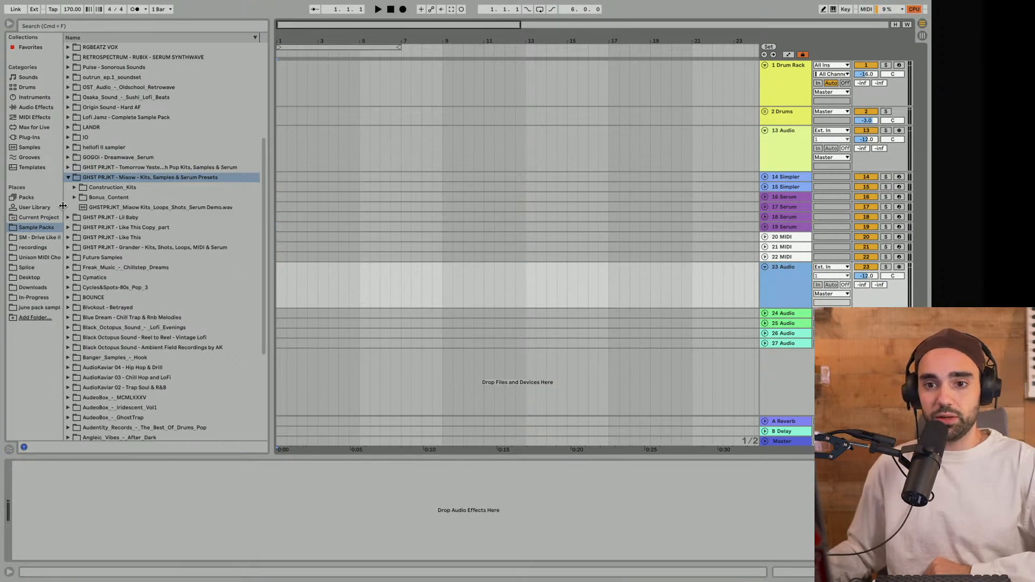
click(74, 198)
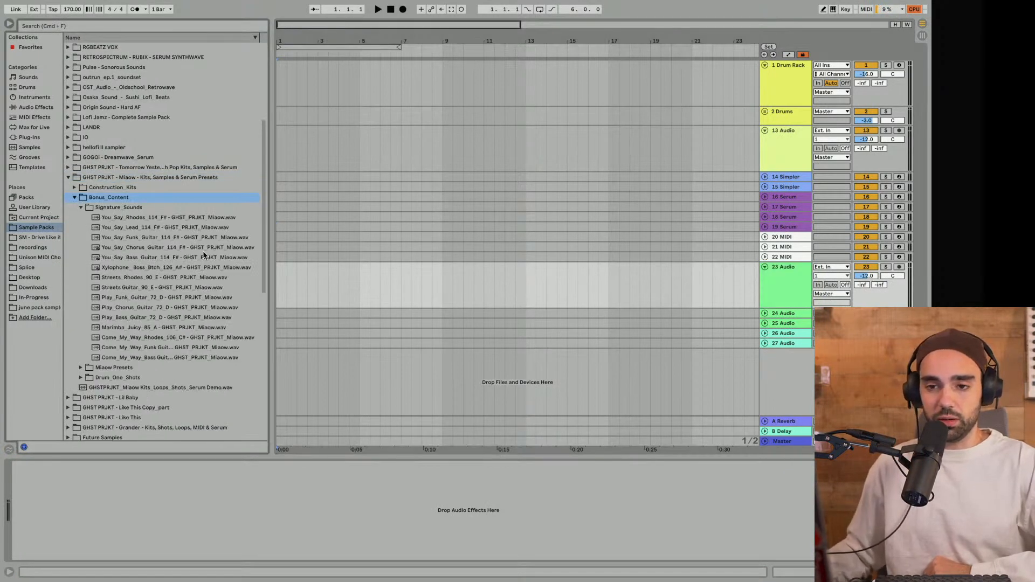
click(126, 229)
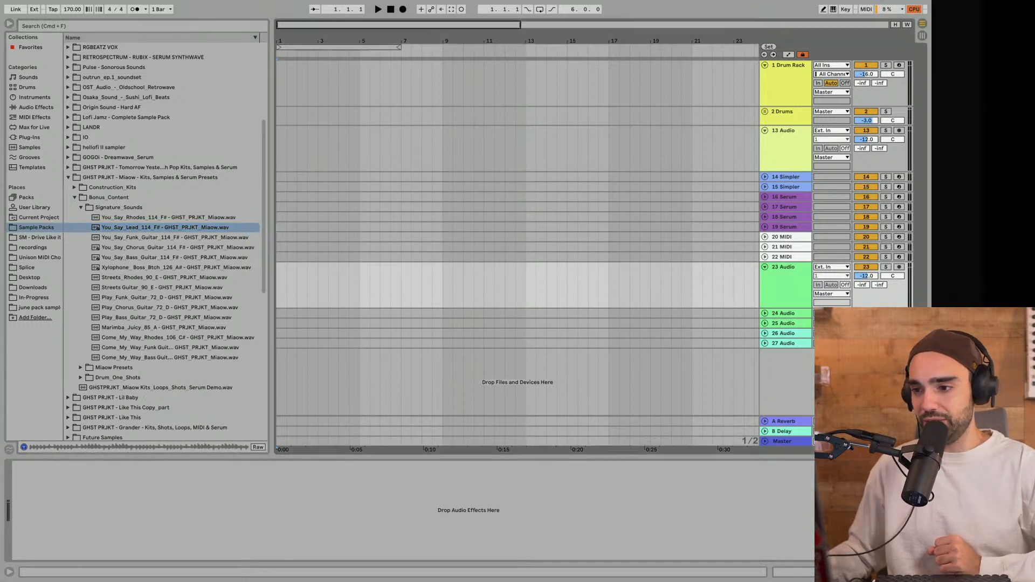
click(173, 240)
click(165, 277)
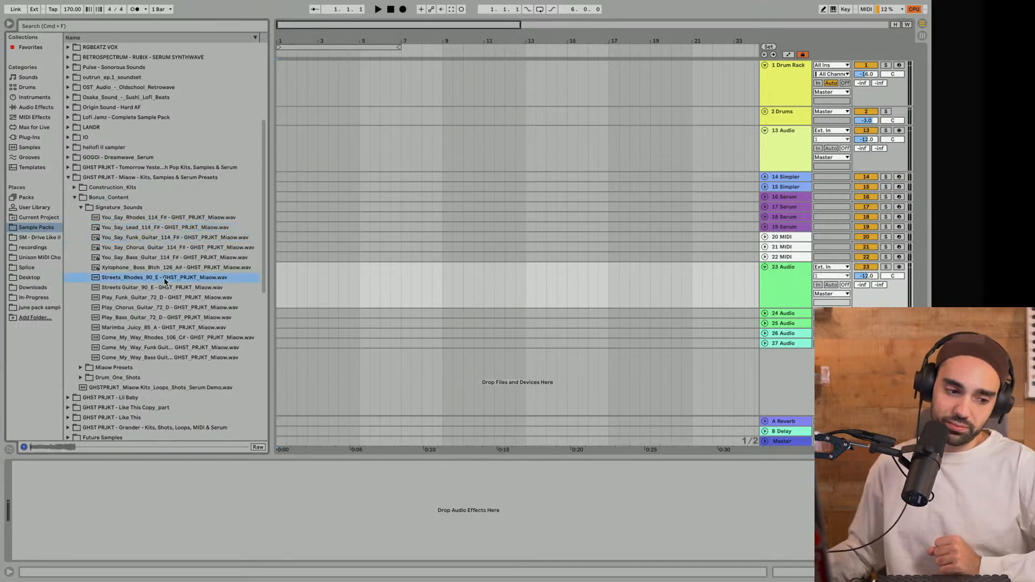
key(Down)
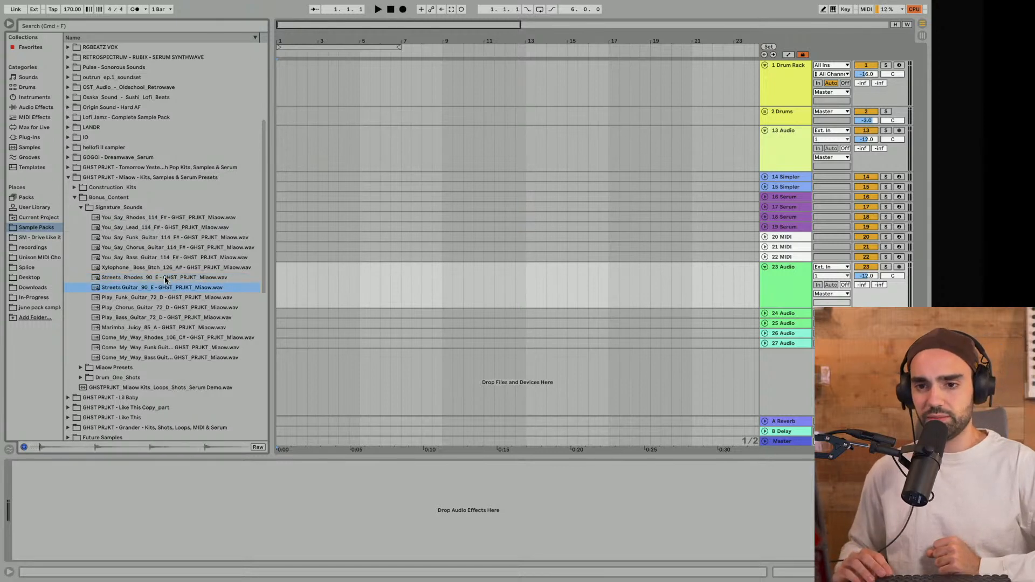
key(Up)
key(Up)
key(Up)
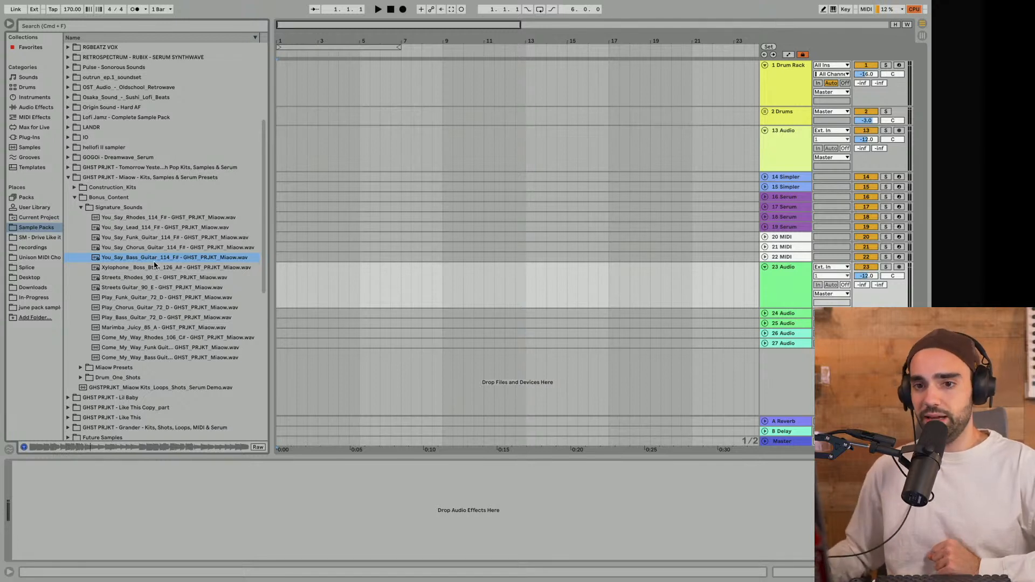
drag(154, 260, 275, 278)
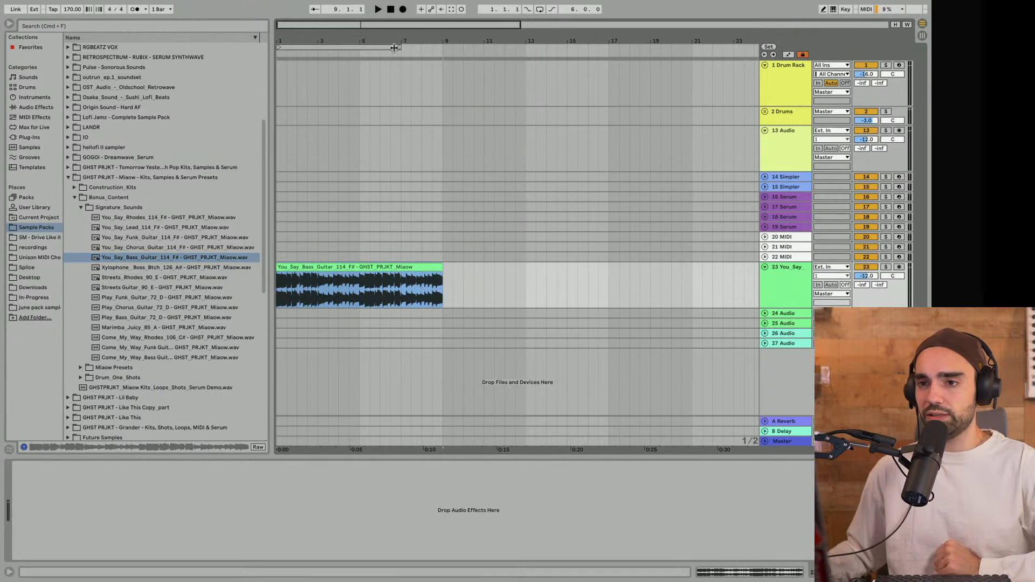
Extend the loop region to the bass clip's eight-bar length and set the project tempo to 114 BPM
drag(394, 47, 443, 56)
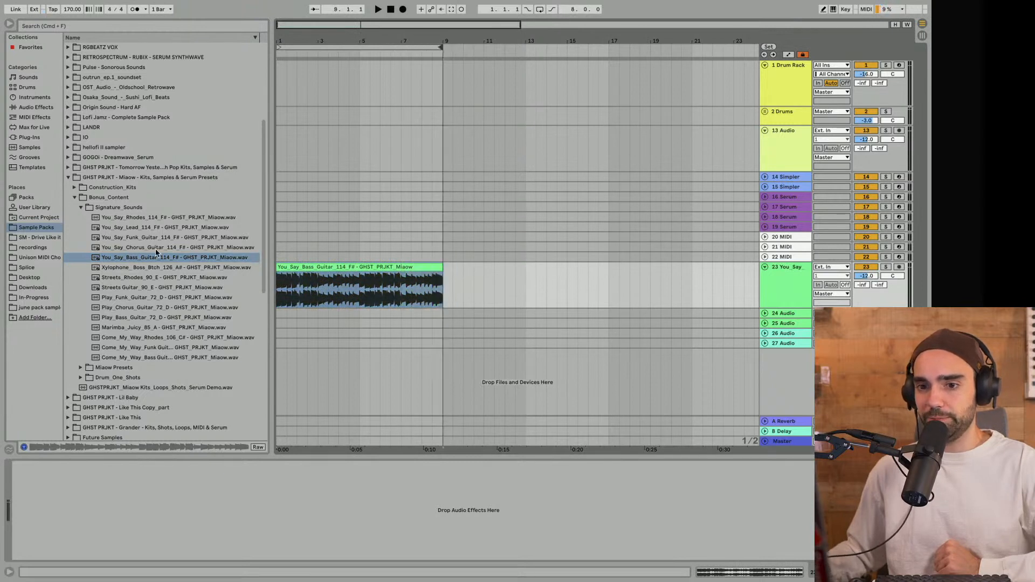
click(69, 11)
text(114)
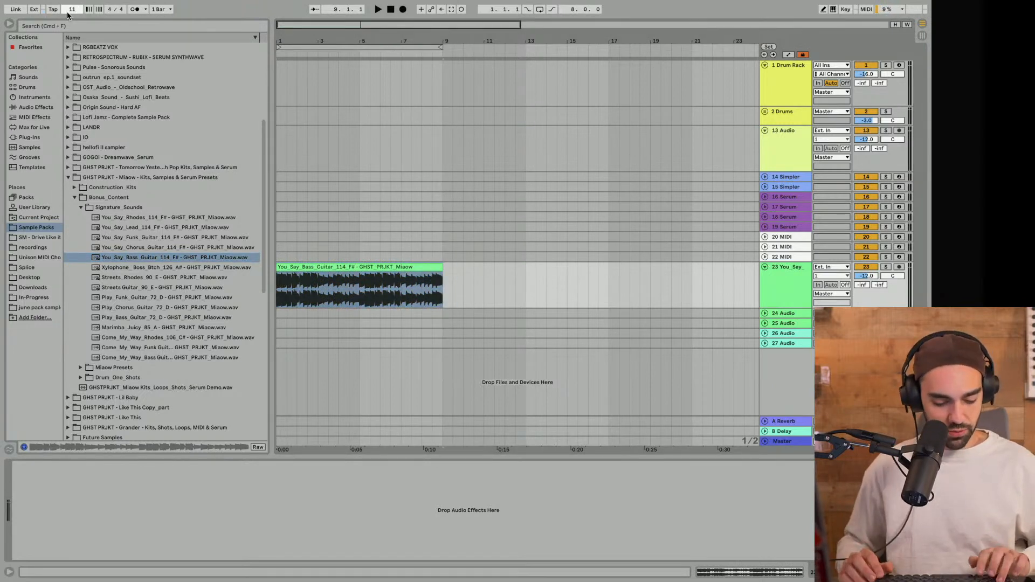
key(Return)
Play the bass guitar clip, enable looping over the eight-bar region, and stop playback
key(space)
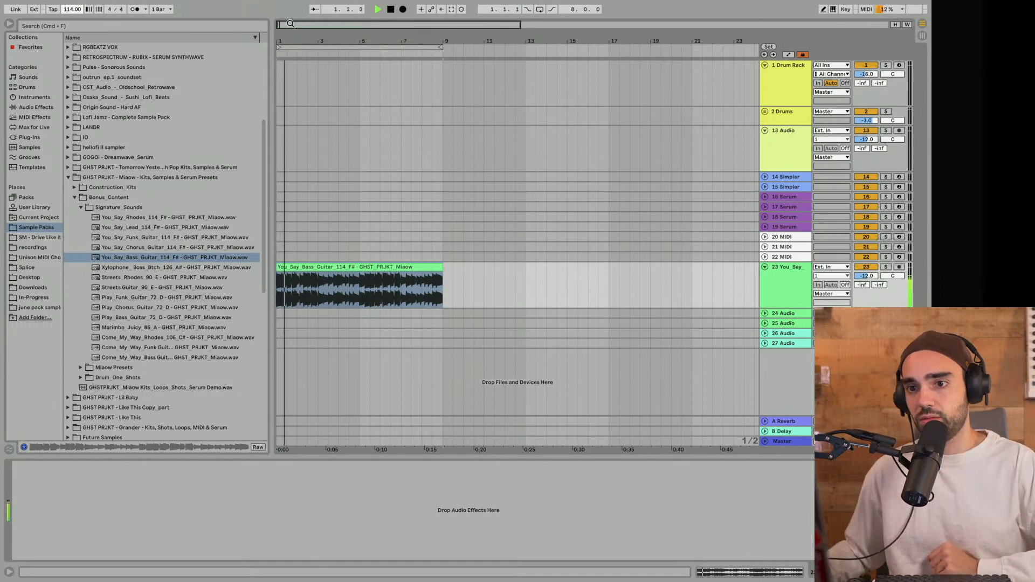
click(316, 48)
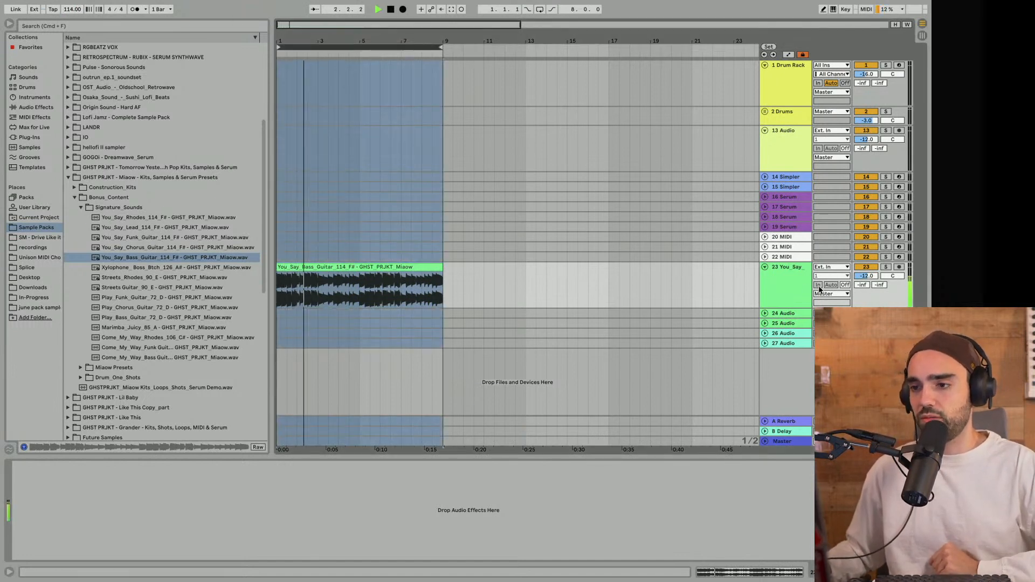
click(786, 289)
click(786, 289)
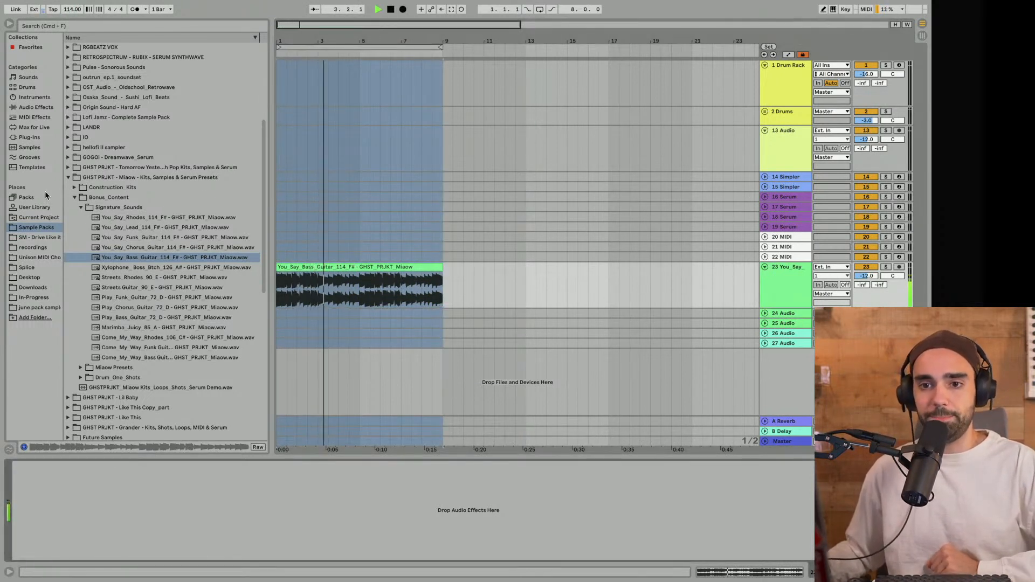
click(540, 10)
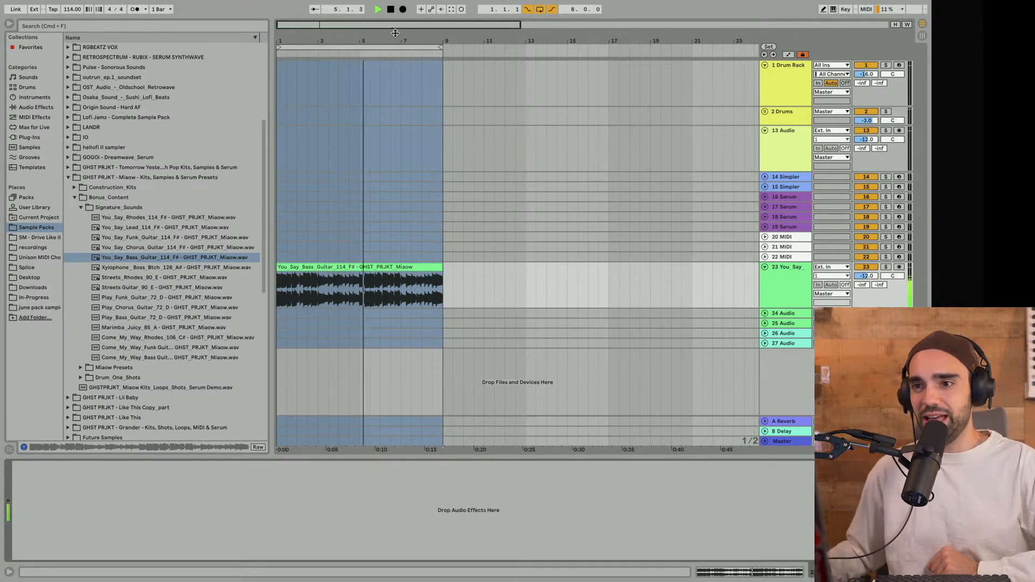
scroll(96, 119, up, 1)
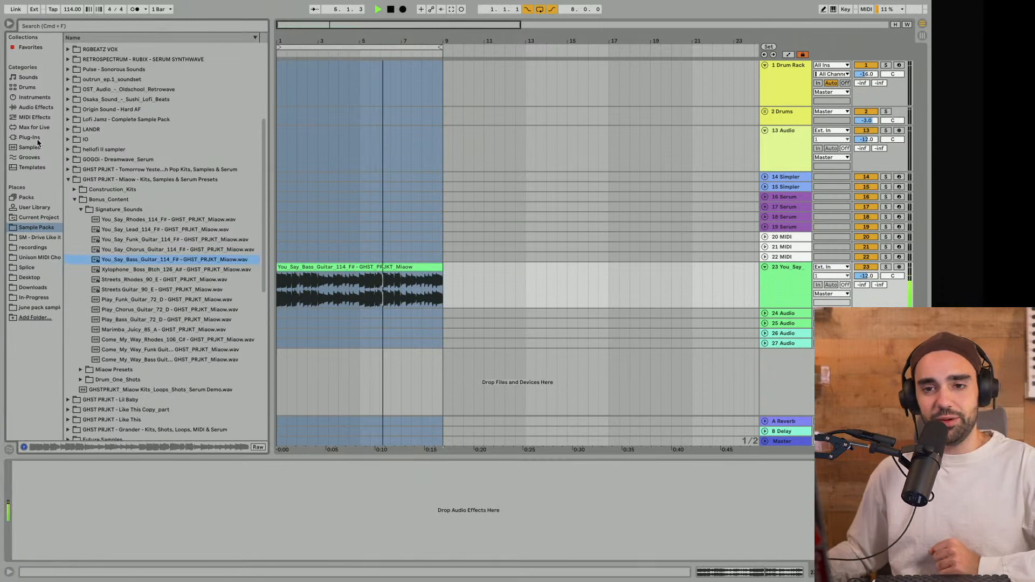
key(space)
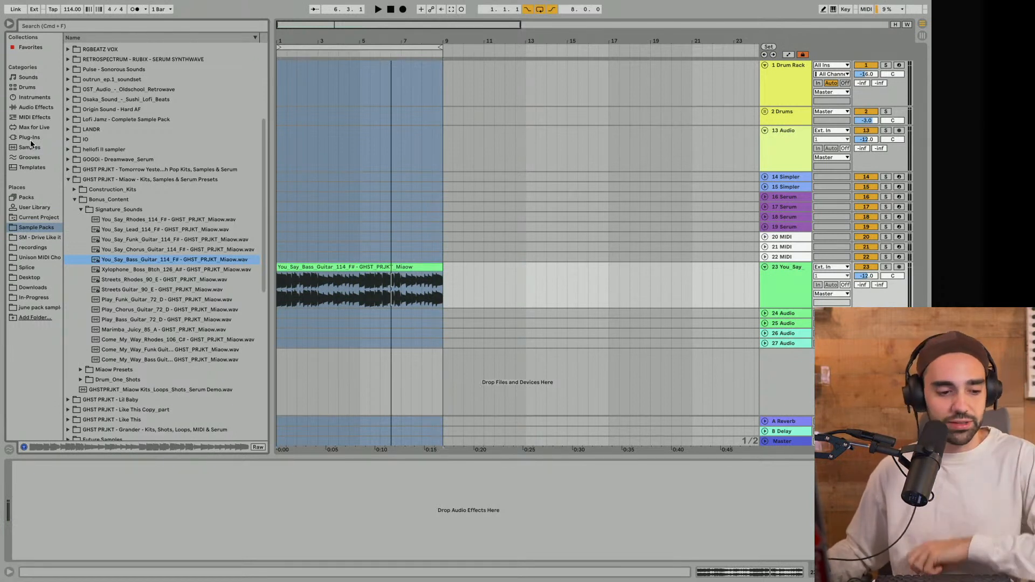
Load the FireSonic FirePresser VST3 plug-in on the bass guitar track and move its window clear of the browser
click(30, 139)
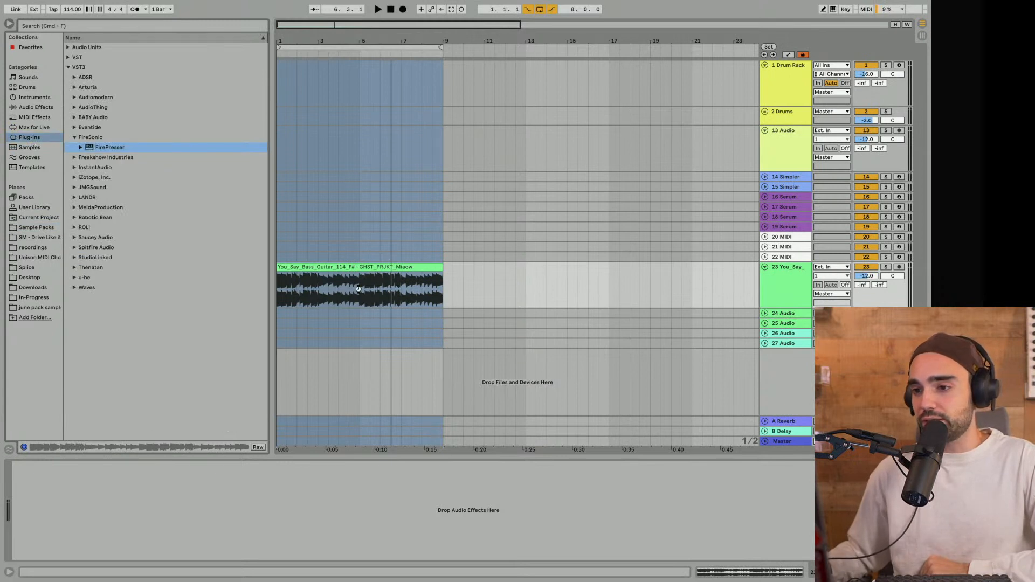
drag(358, 289, 359, 290)
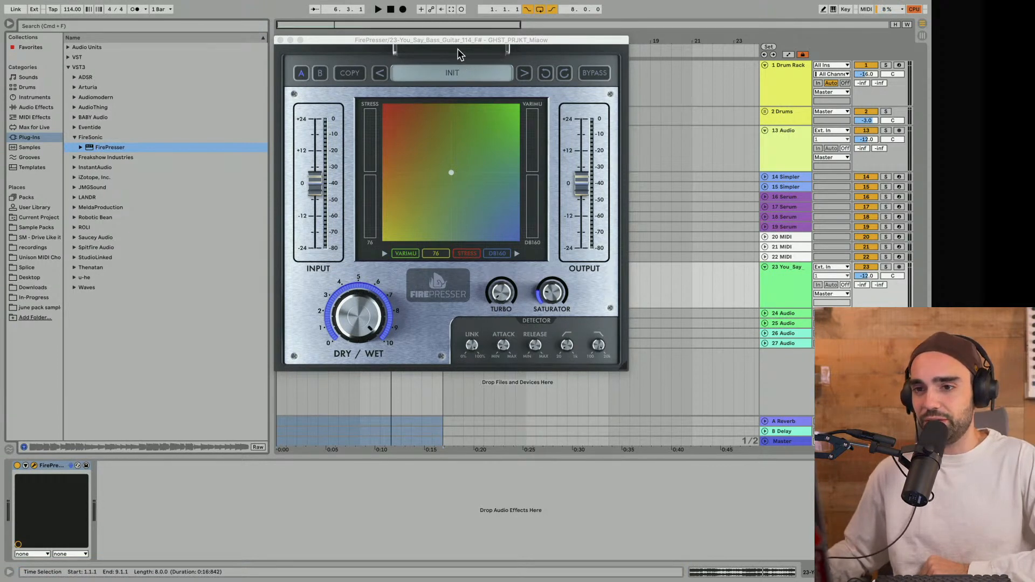
drag(451, 43, 569, 62)
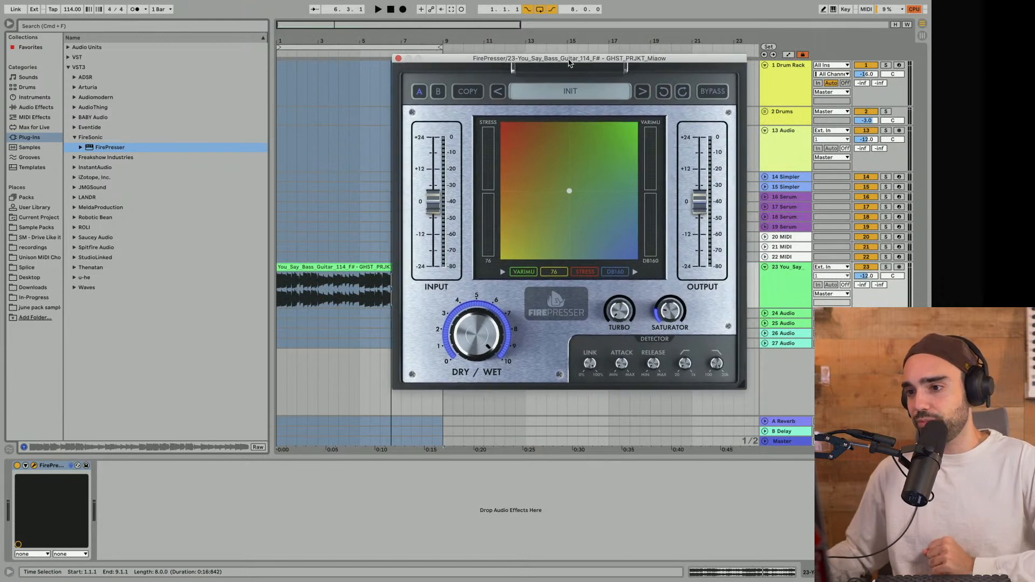
Play the loop through FirePresser and move the blend point from the Stress corner back to the centre
key(space)
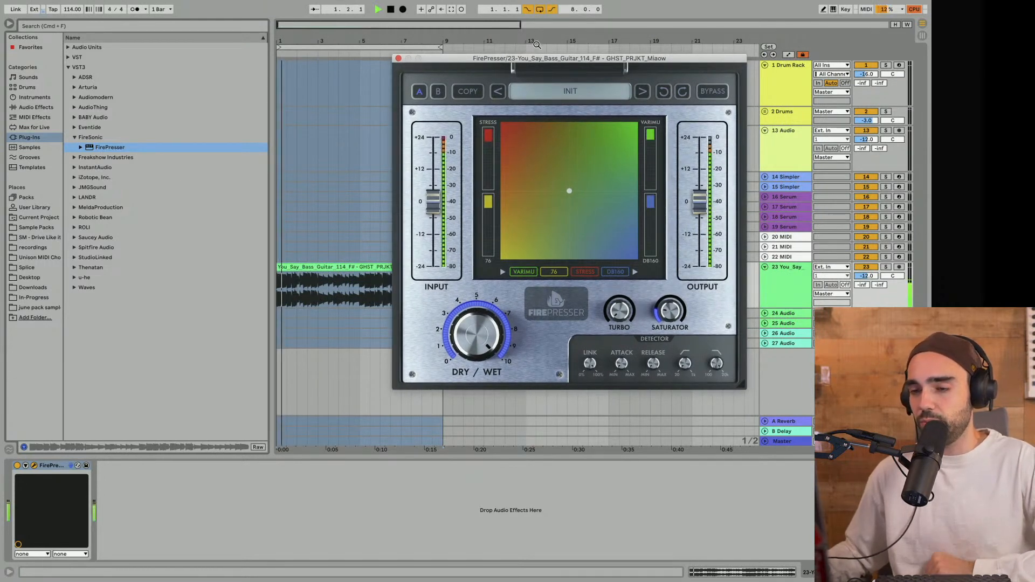
drag(539, 60, 391, 54)
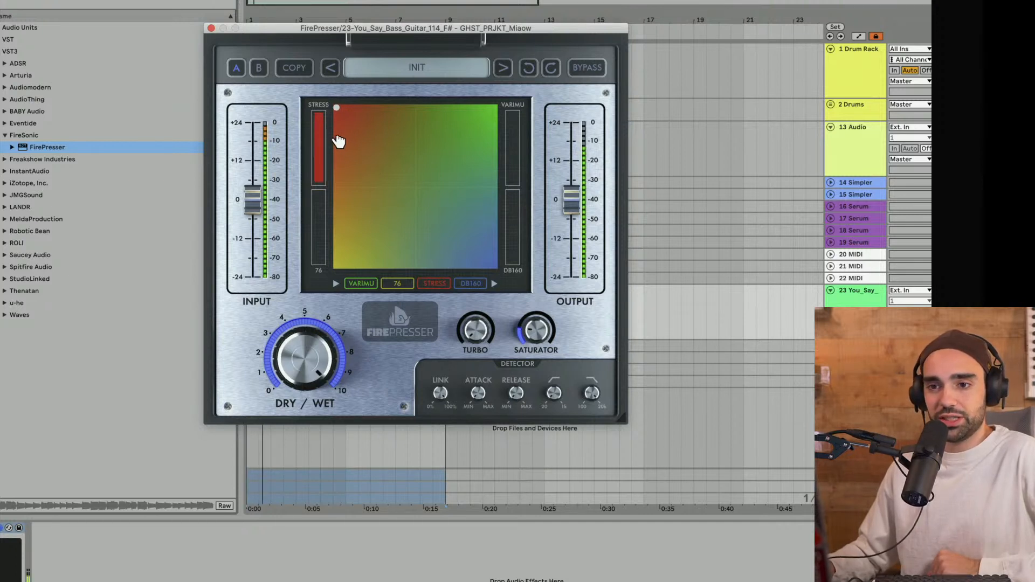
drag(337, 108, 415, 185)
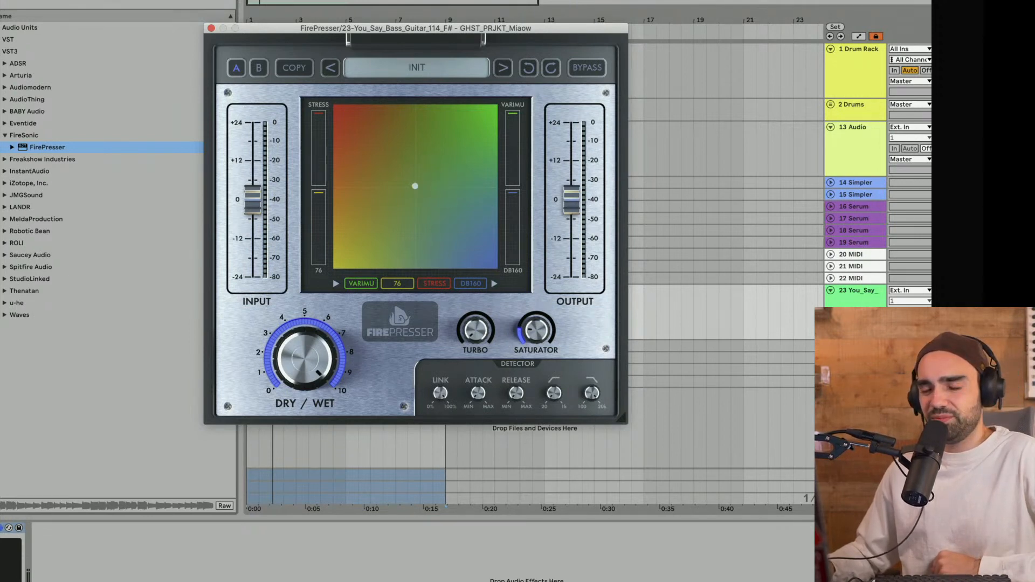
Load the Smooth preset from FirePresser's Bass folder and close the preset browser
click(417, 68)
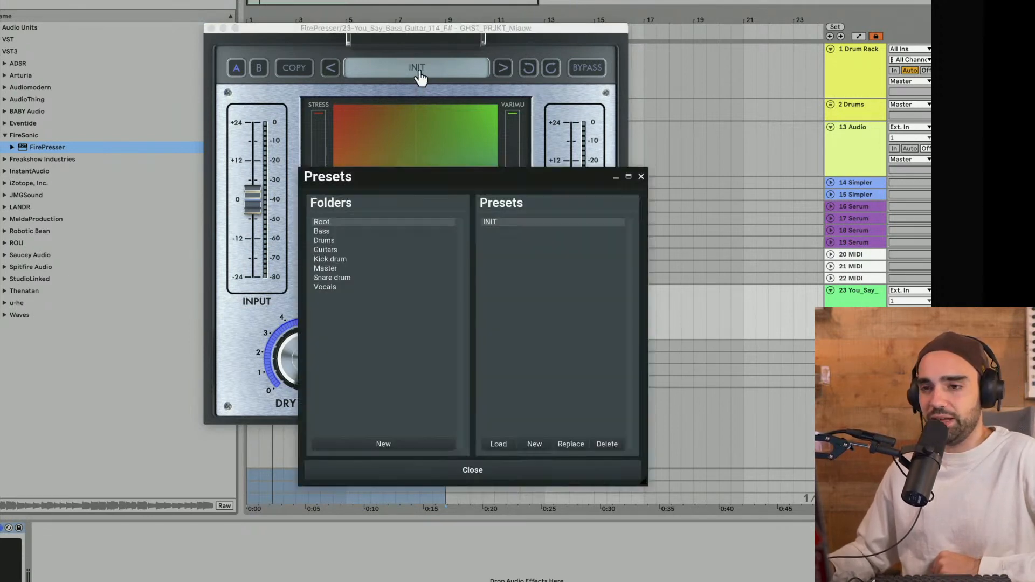
drag(435, 177, 402, 91)
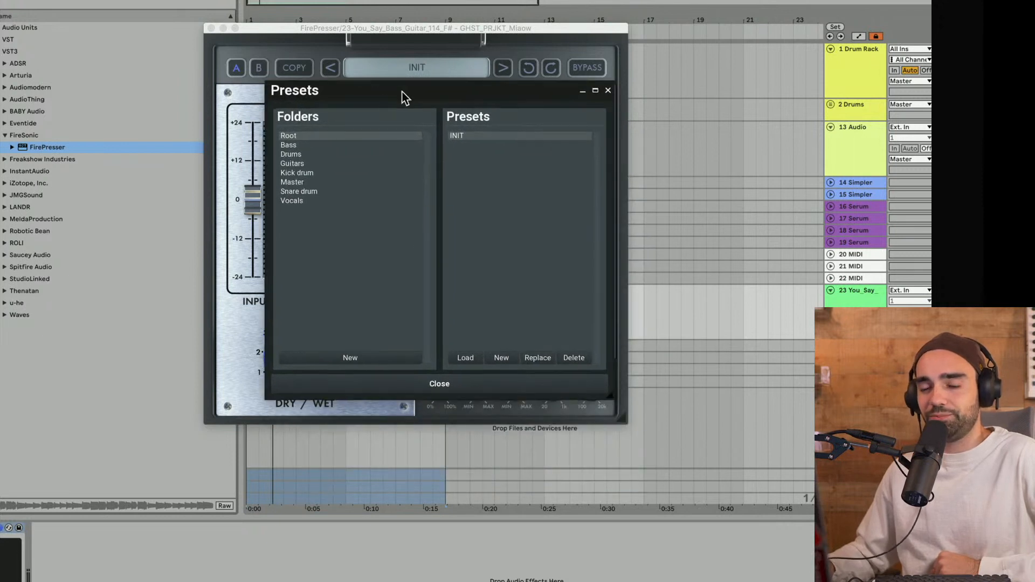
click(286, 147)
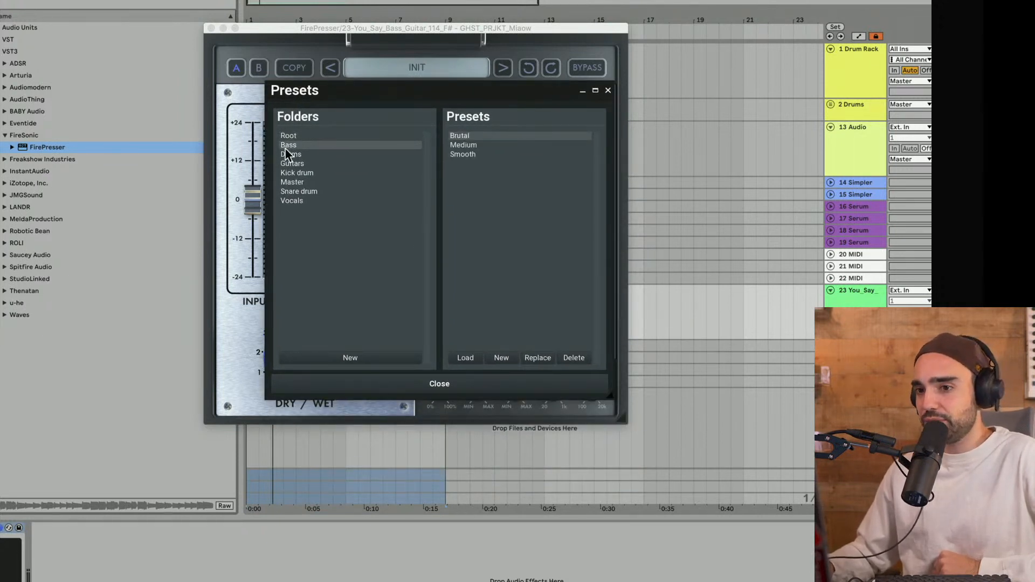
click(467, 155)
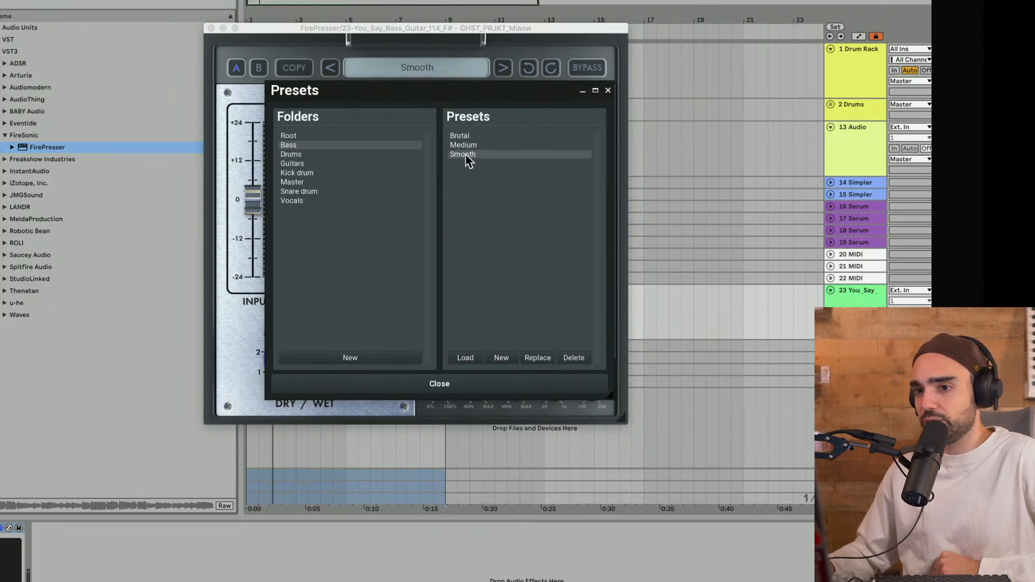
drag(439, 108, 632, 78)
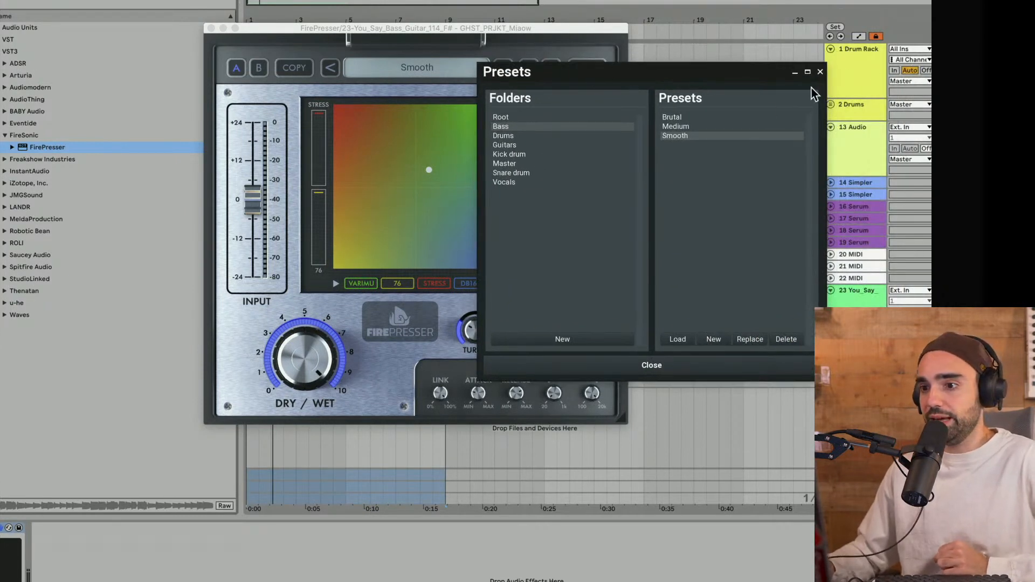
click(653, 365)
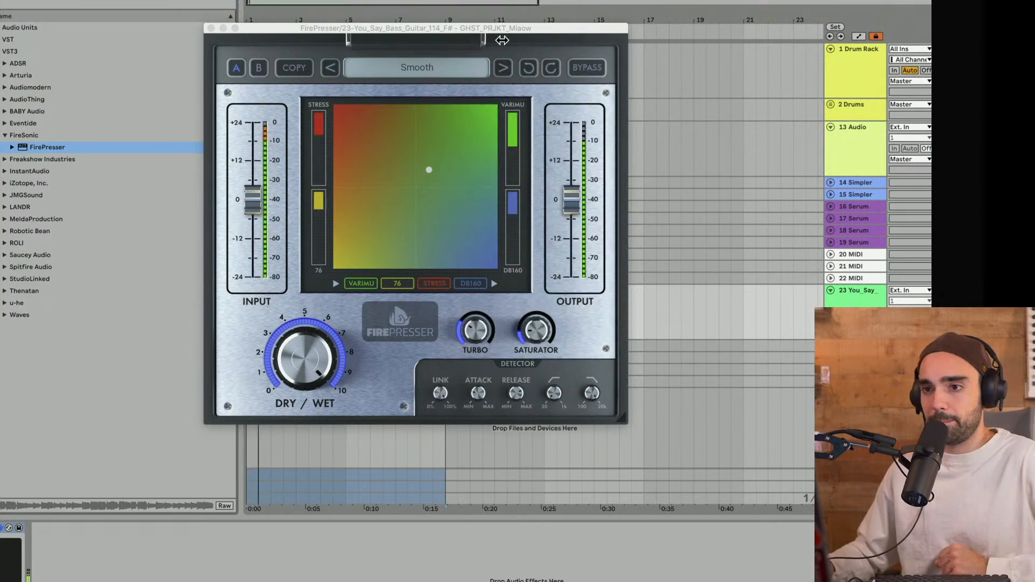
Reposition the FirePresser window and raise the bass guitar track's volume to -4.3 dB during playback
drag(493, 31, 480, 41)
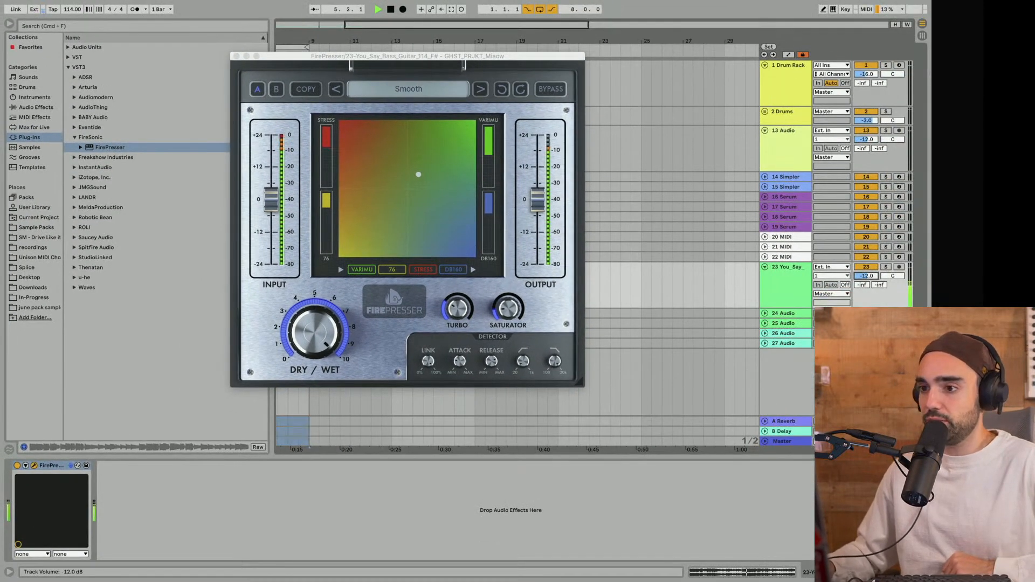
drag(867, 275, 866, 271)
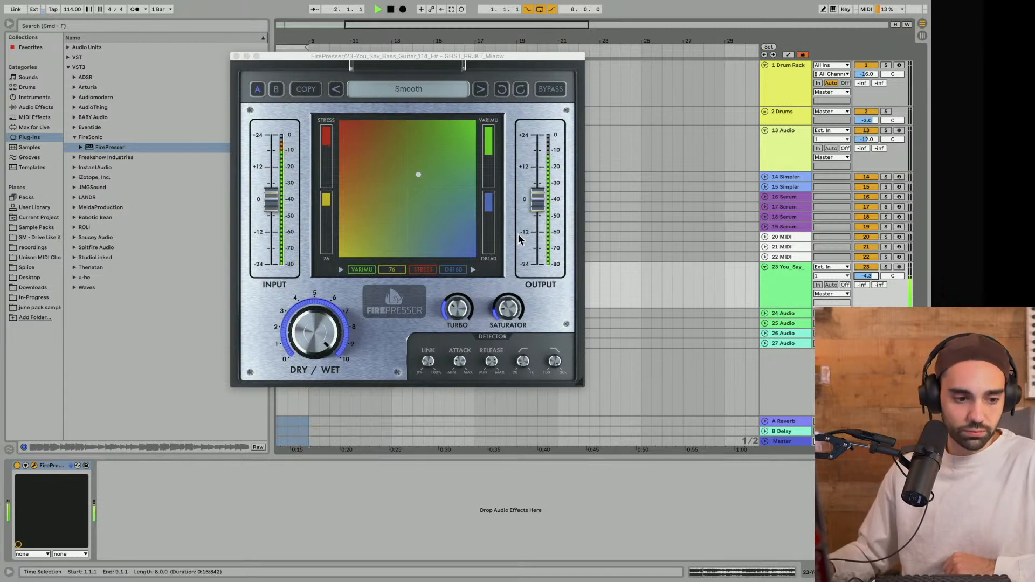
Load the Brutal preset from FirePresser's Bass folder, close the preset browser and restart playback of the loop
click(481, 90)
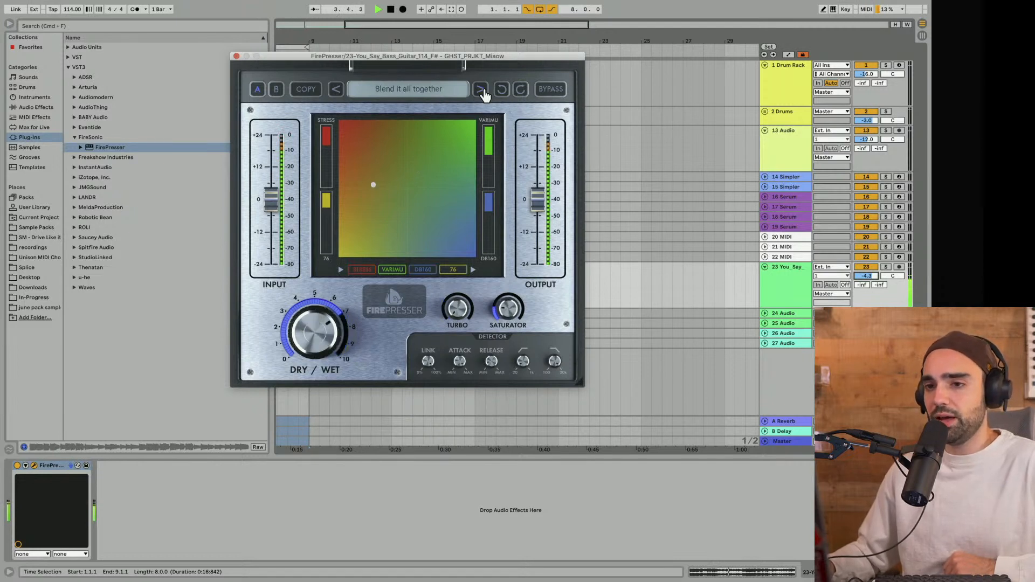
click(421, 96)
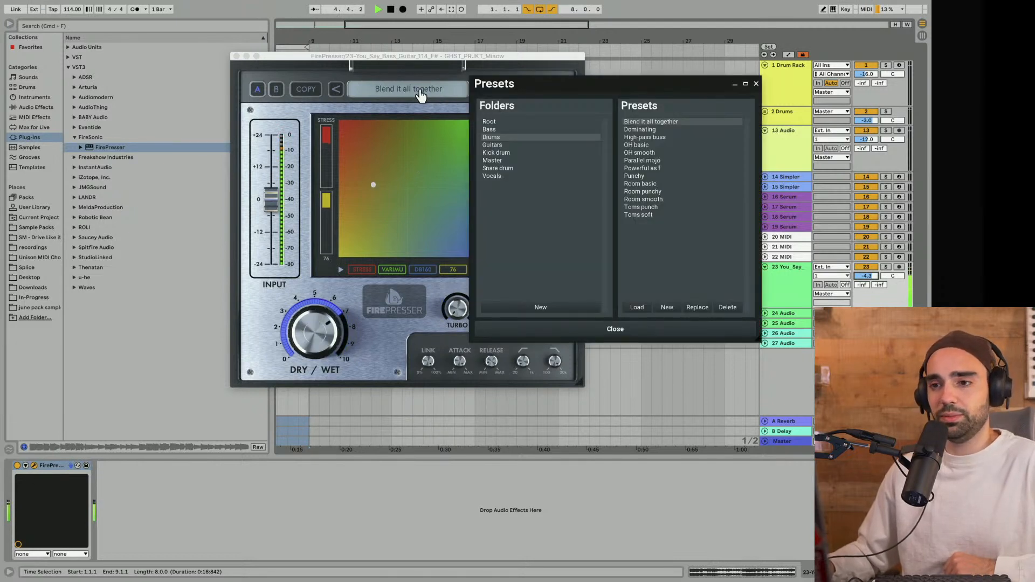
click(490, 131)
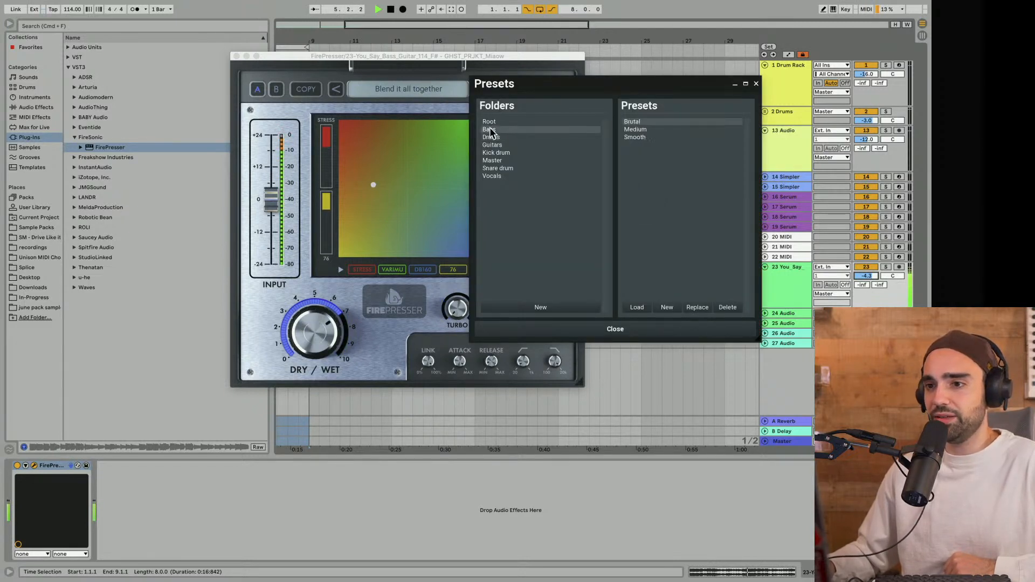
click(632, 123)
click(757, 83)
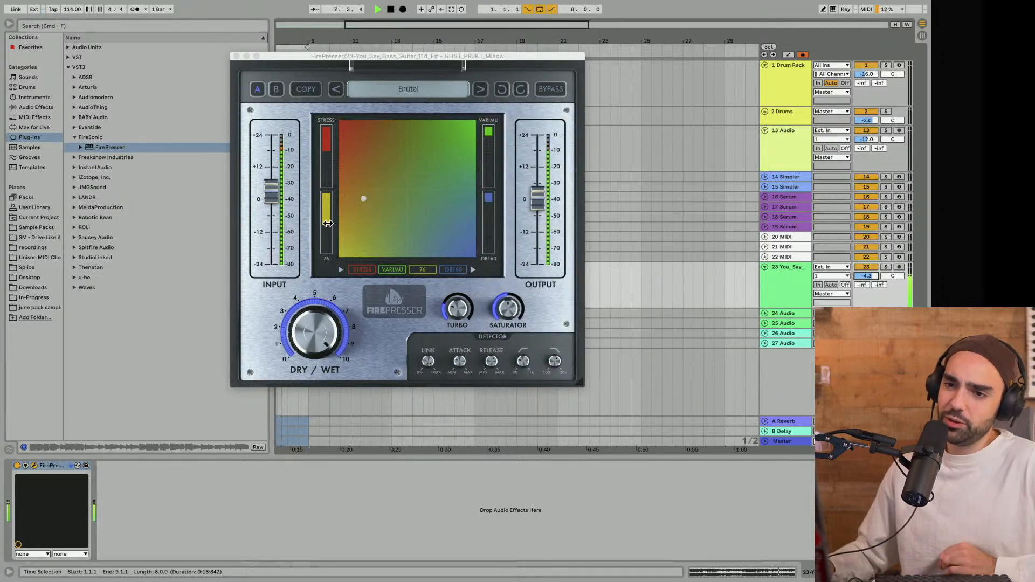
key(space)
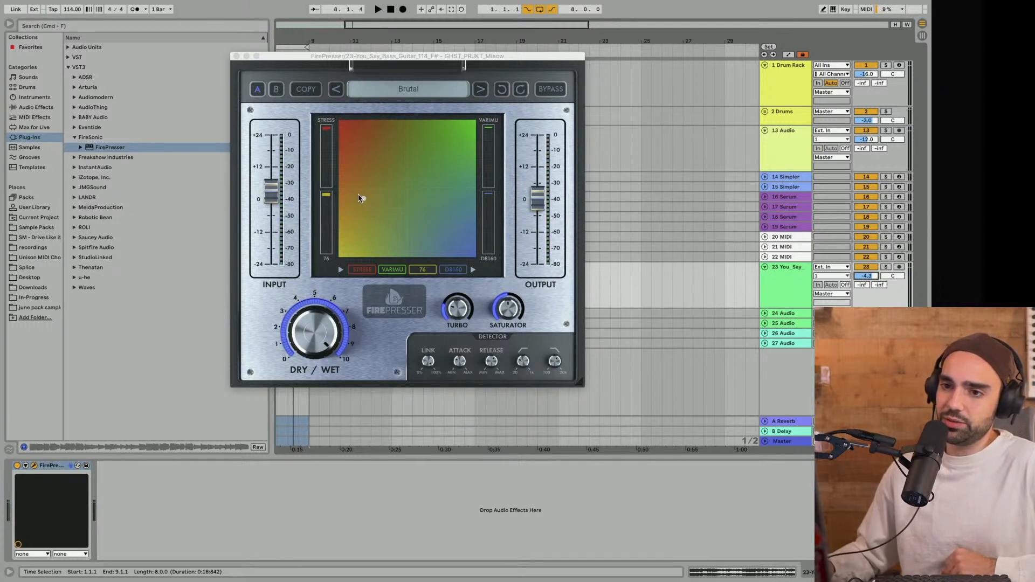
key(space)
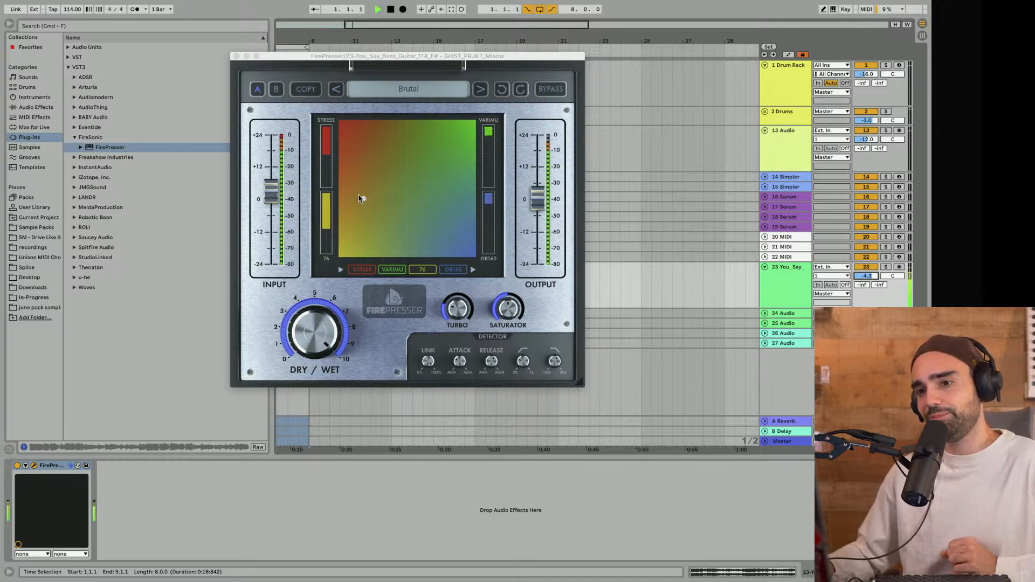
Switch to the Medium preset, turn Dry/Wet down to 0 and lower the bass guitar track's volume to -9.4 dB
click(482, 93)
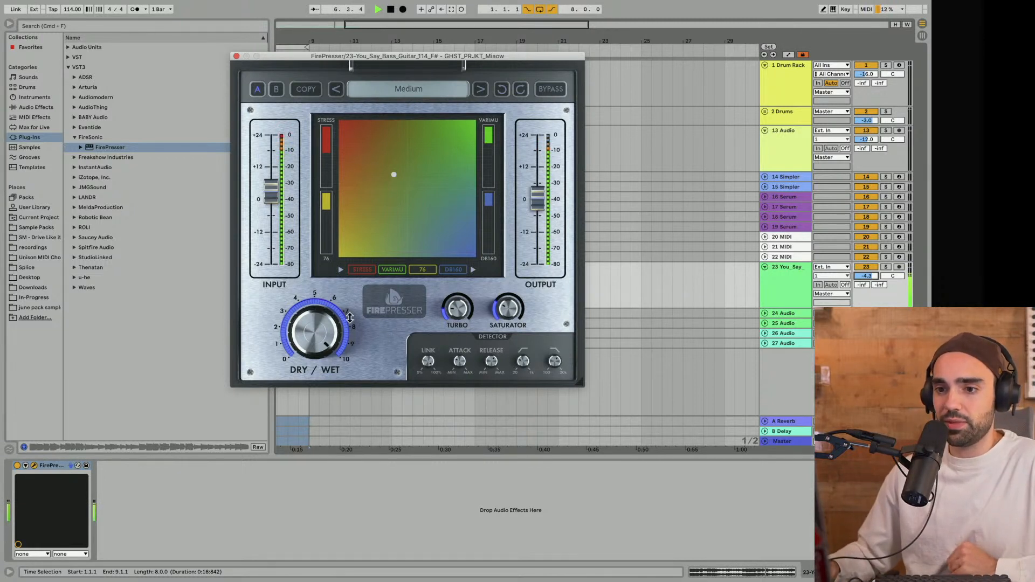
drag(330, 321, 324, 454)
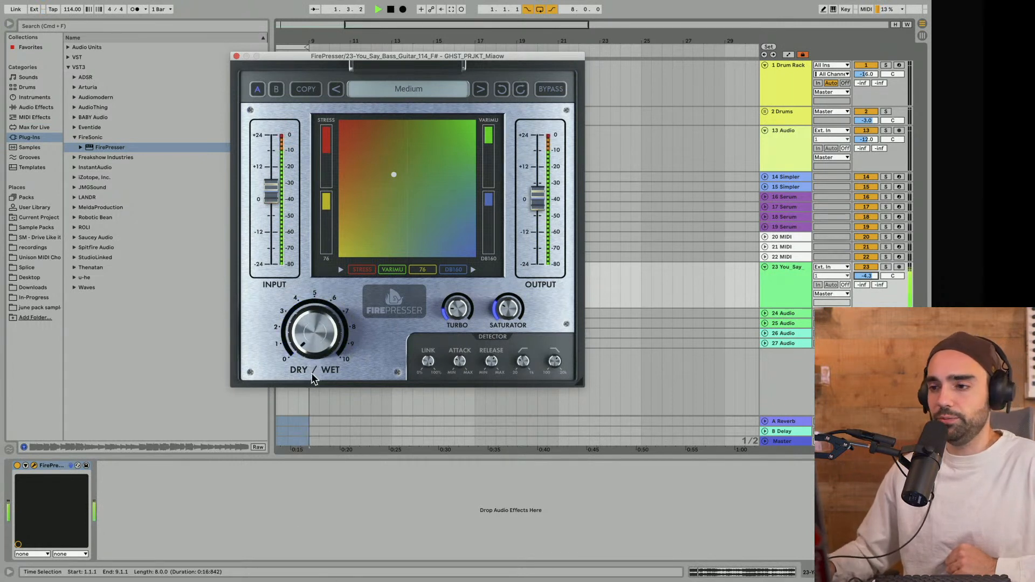
drag(866, 276, 866, 280)
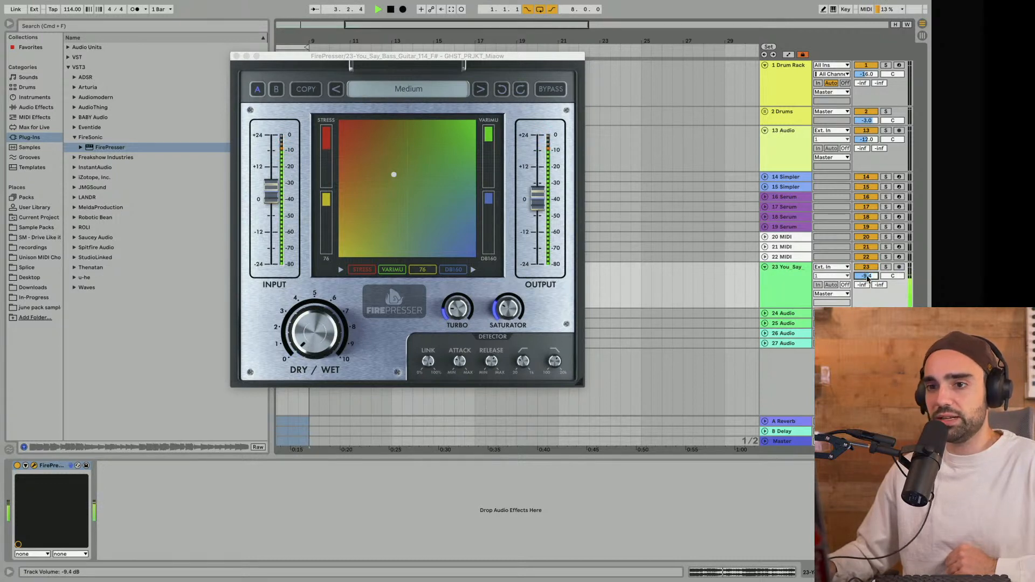
Raise Dry/Wet to 5 and on to fully wet, and bring the bass guitar track's volume back up
drag(322, 343, 322, 293)
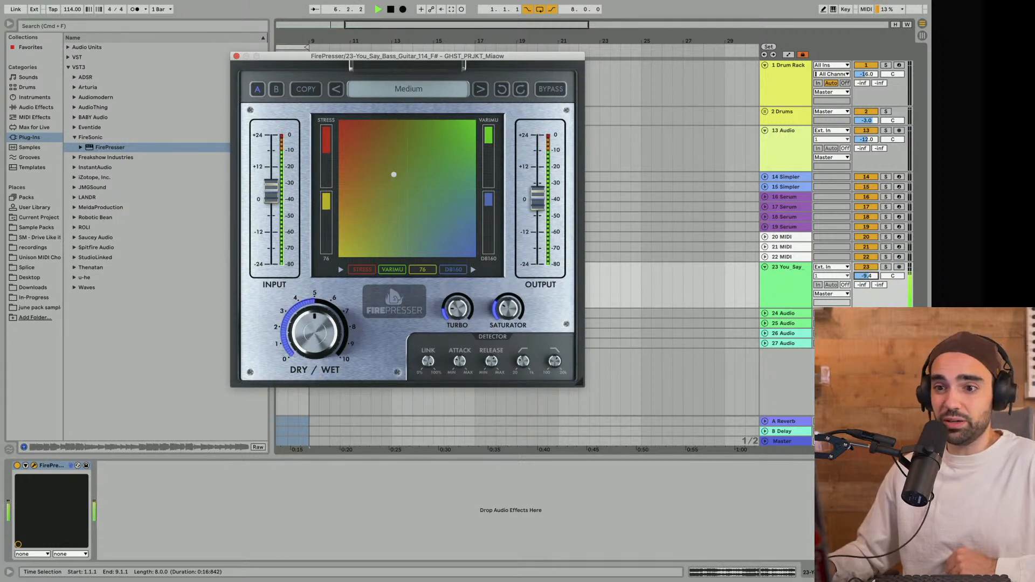
drag(315, 329, 316, 269)
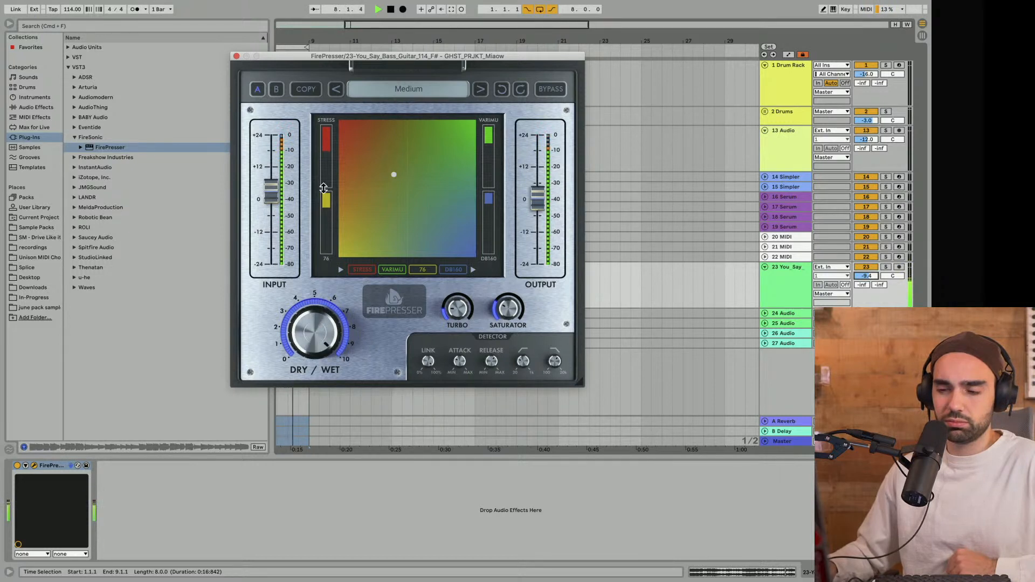
drag(868, 277, 868, 273)
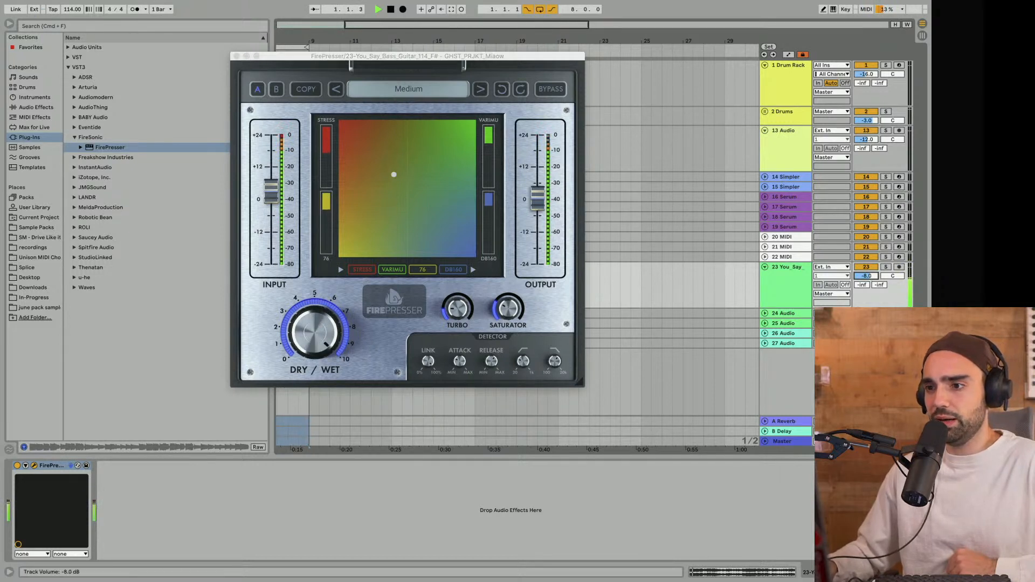
Sweep FirePresser's Turbo and Saturator knobs up to maximum one at a time, returning each to a low setting during playback
click(456, 309)
drag(457, 309, 457, 286)
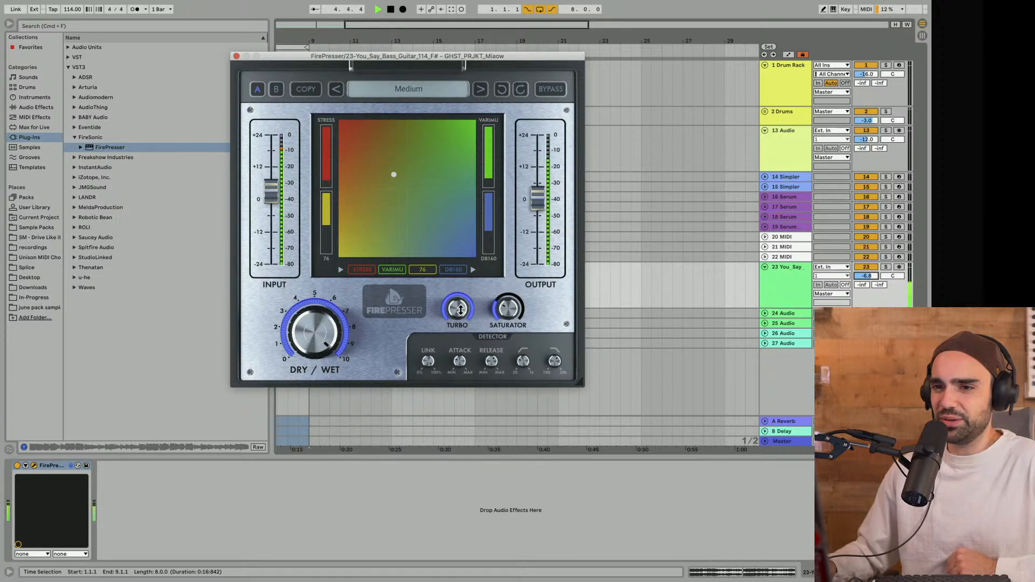
drag(462, 309, 460, 411)
drag(508, 309, 508, 224)
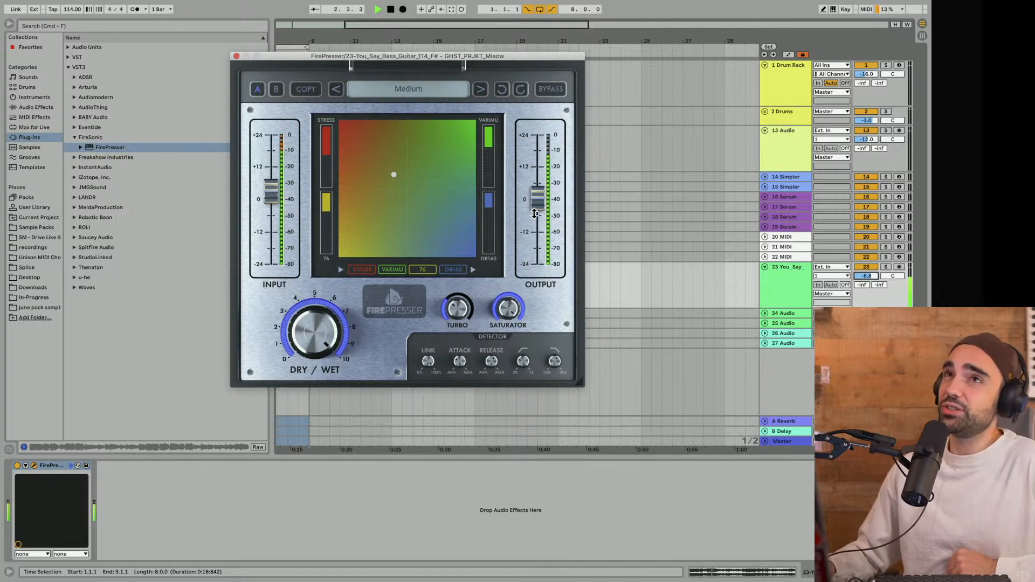
drag(512, 301, 512, 337)
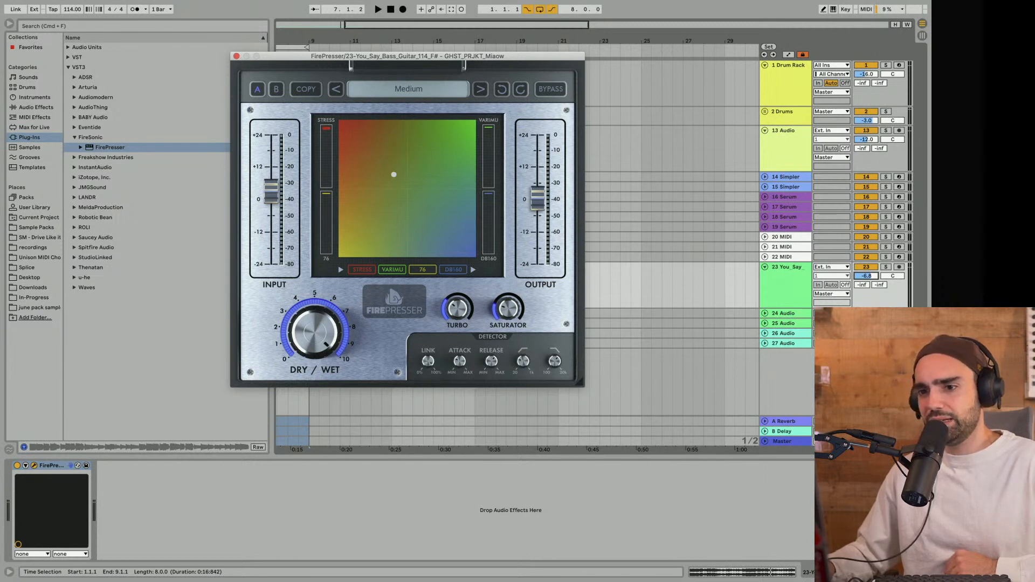
Play the loop, nudge FirePresser's Input level slightly and stop playback
key(space)
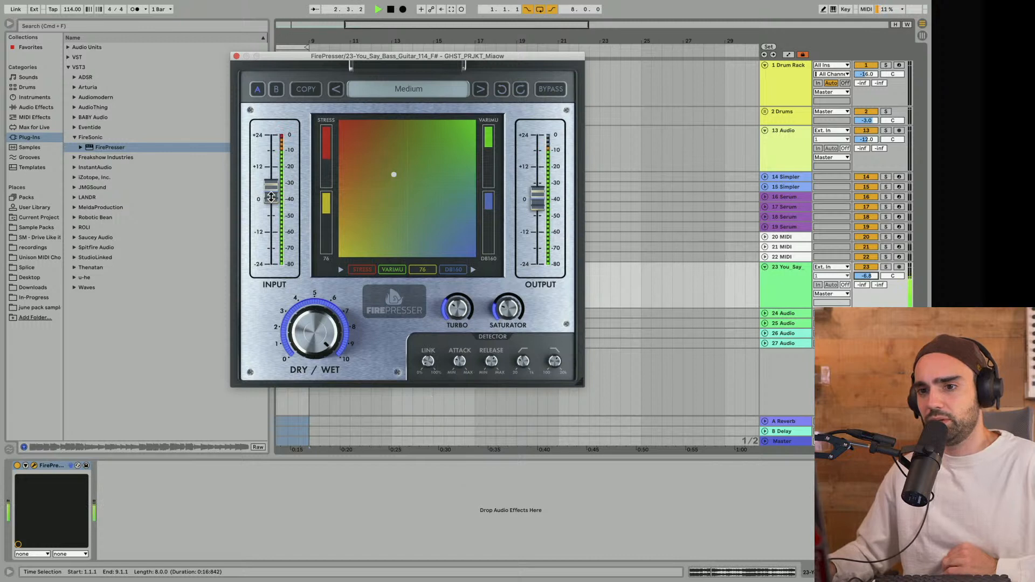
drag(271, 198, 271, 197)
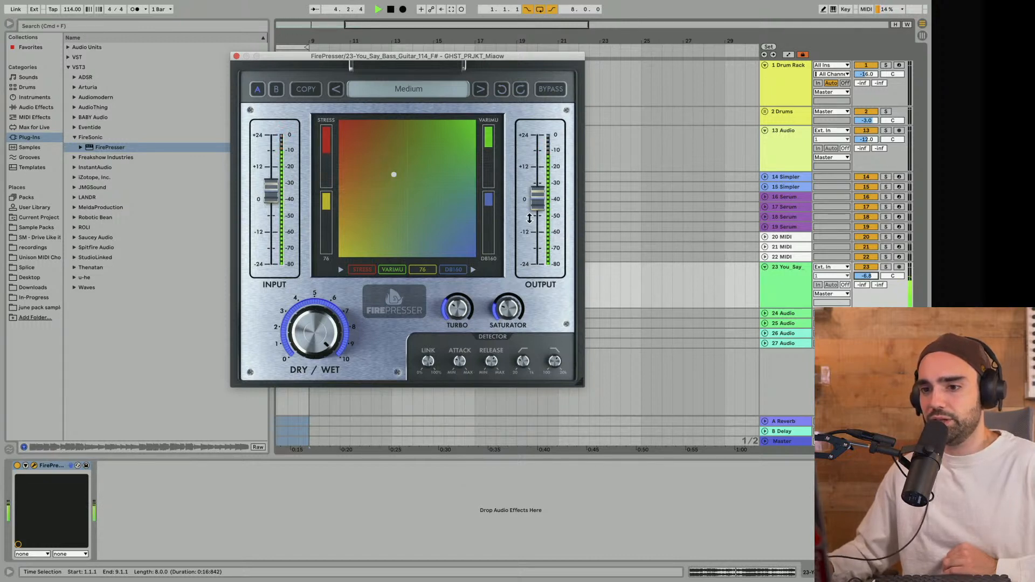
key(space)
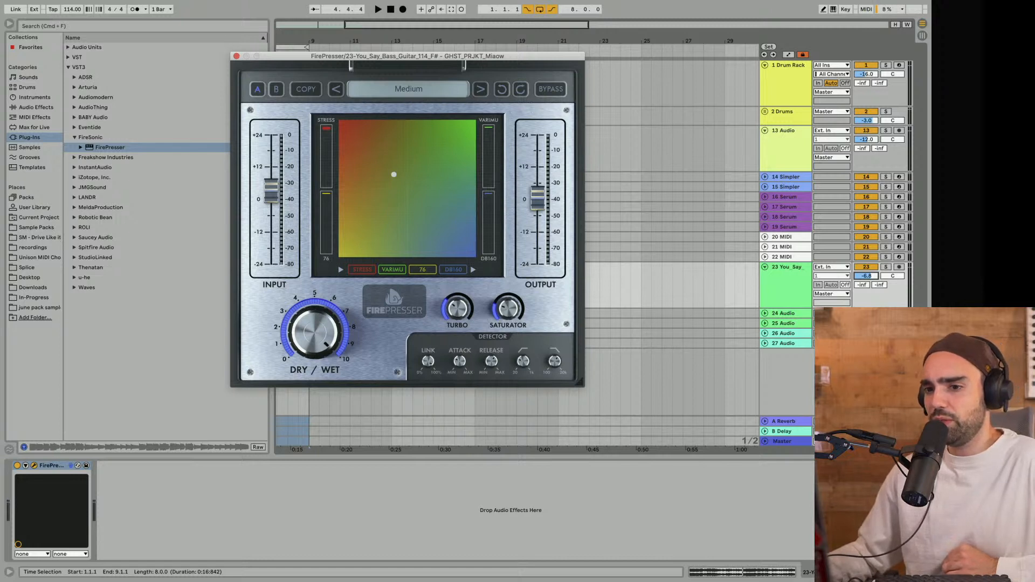
Resize the FirePresser window to 50% and to 150%, and reposition the enlarged window so it fits on screen
right_click(430, 361)
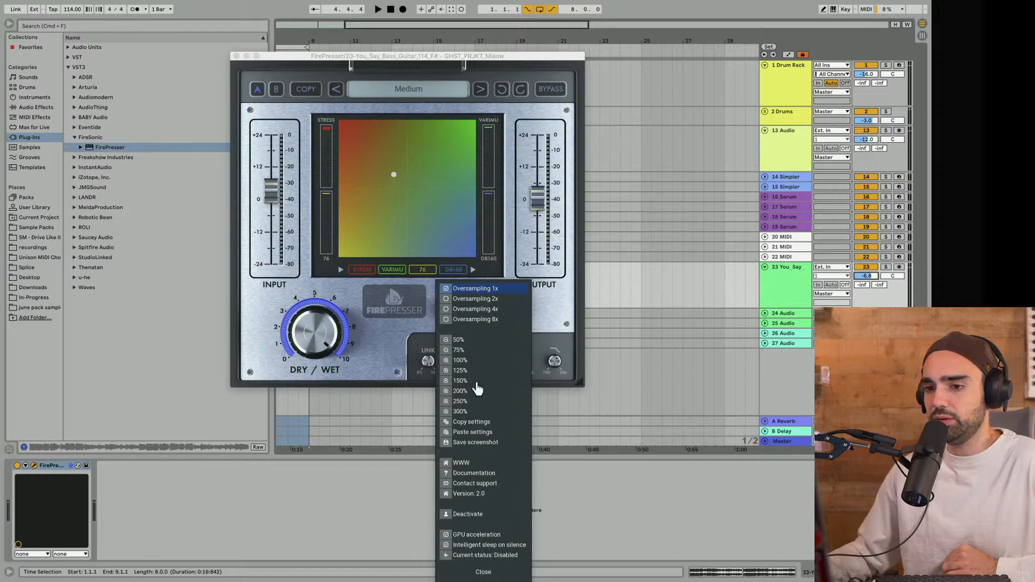
click(464, 340)
right_click(367, 205)
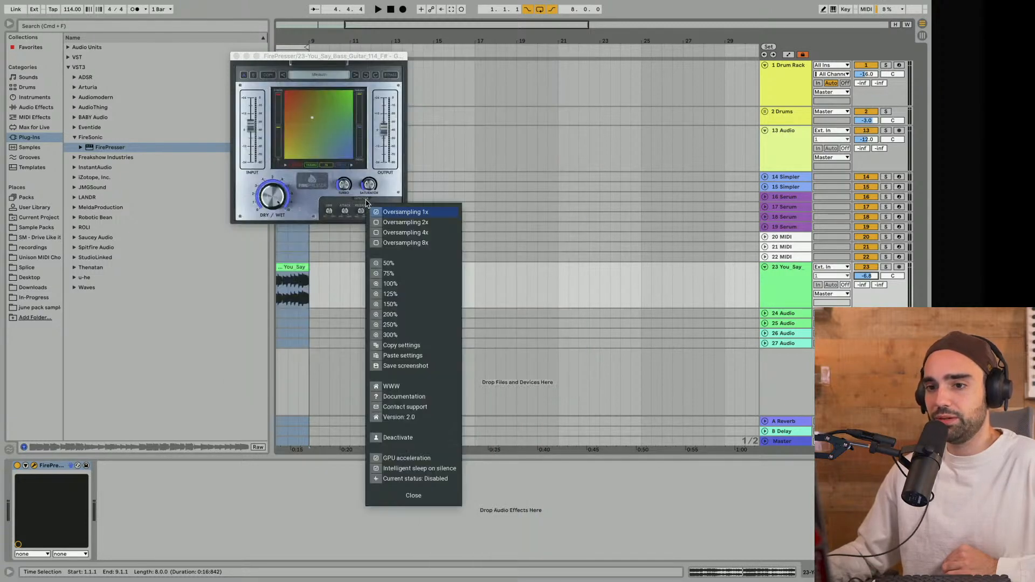
click(404, 305)
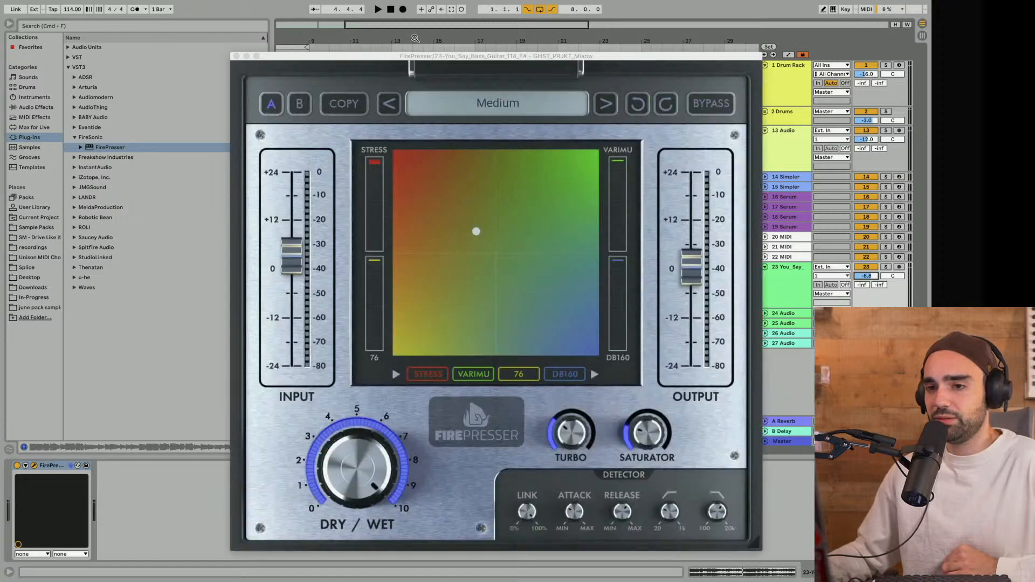
drag(418, 63, 277, 12)
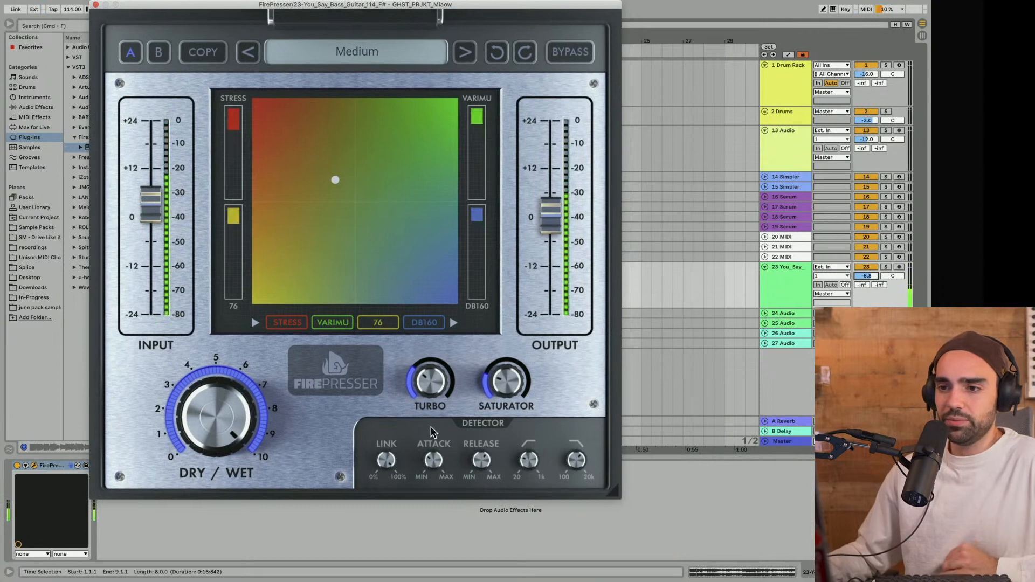
Compare the bass with FirePresser bypassed and active, switch to the Smooth preset and restart playback
click(567, 56)
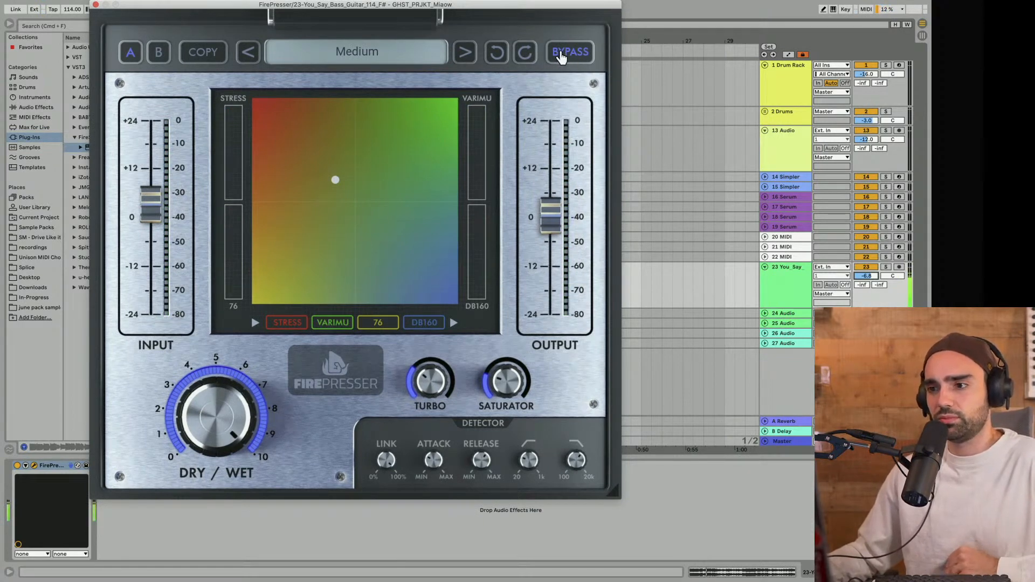
click(561, 56)
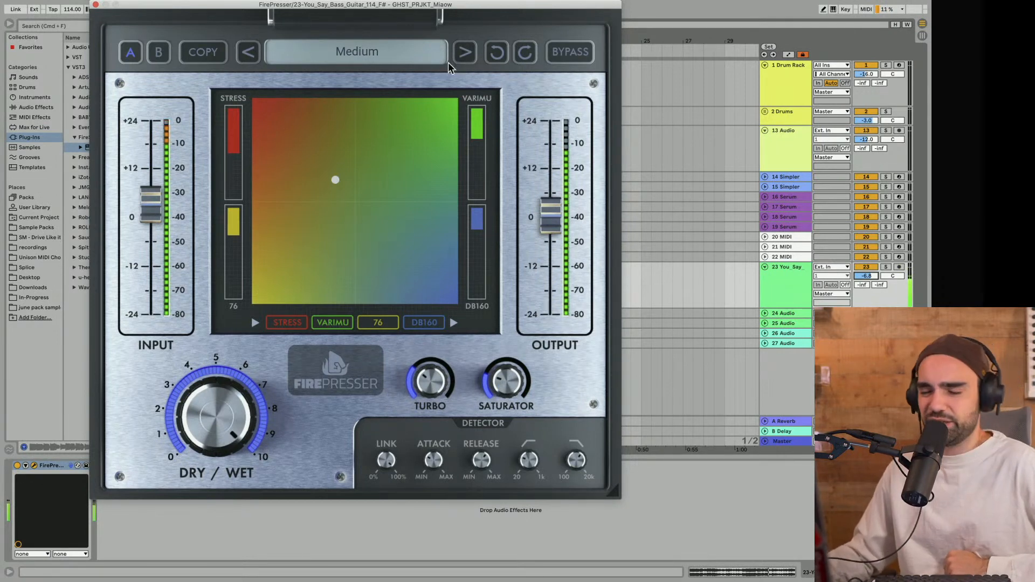
click(465, 54)
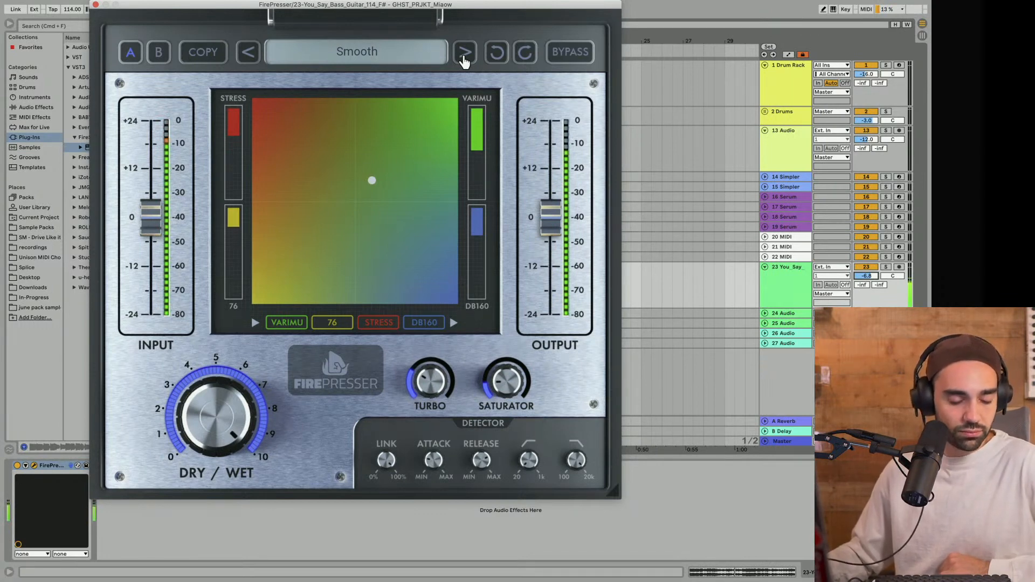
key(space)
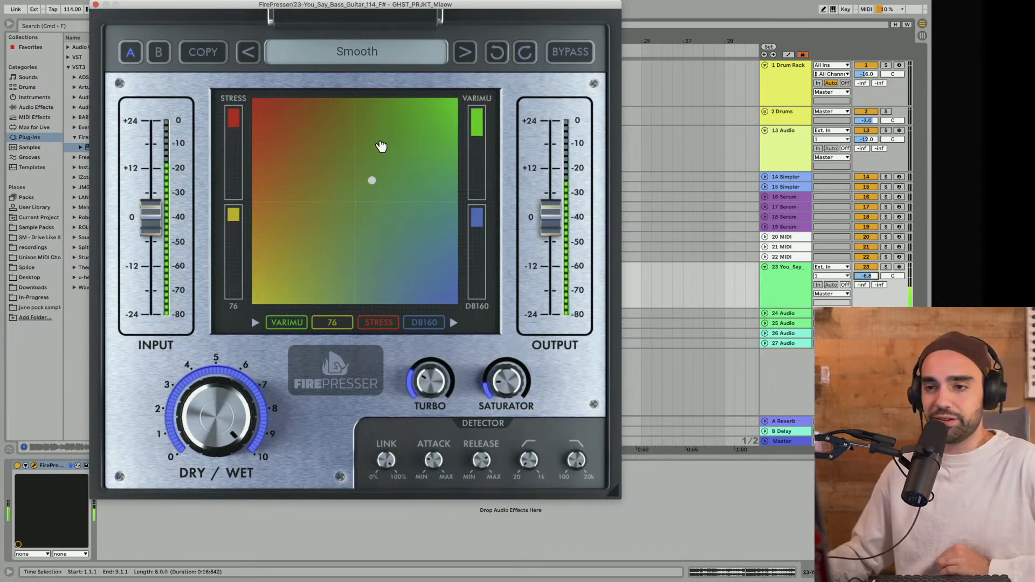
Shift the blend point slightly towards the Varimu corner and audition the loop briefly
mouse_move(372, 181)
mouse_down()
mouse_move(348, 191)
mouse_move(357, 189)
mouse_up()
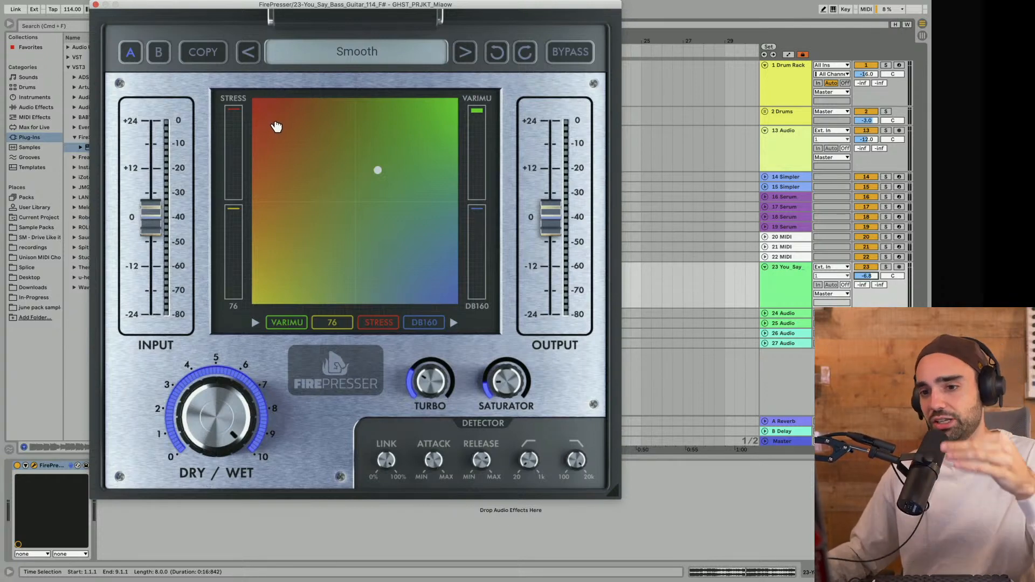
key(space)
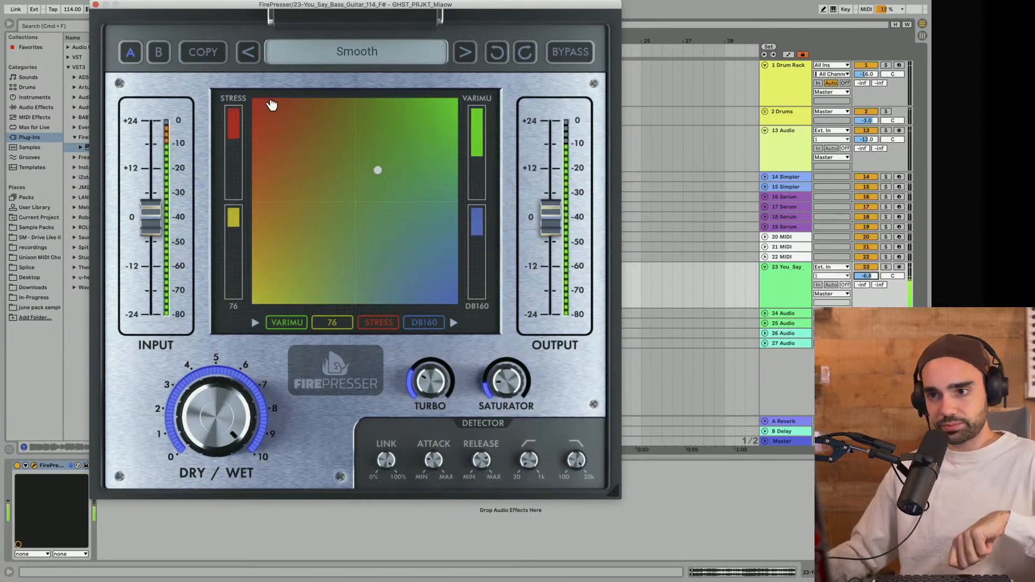
key(space)
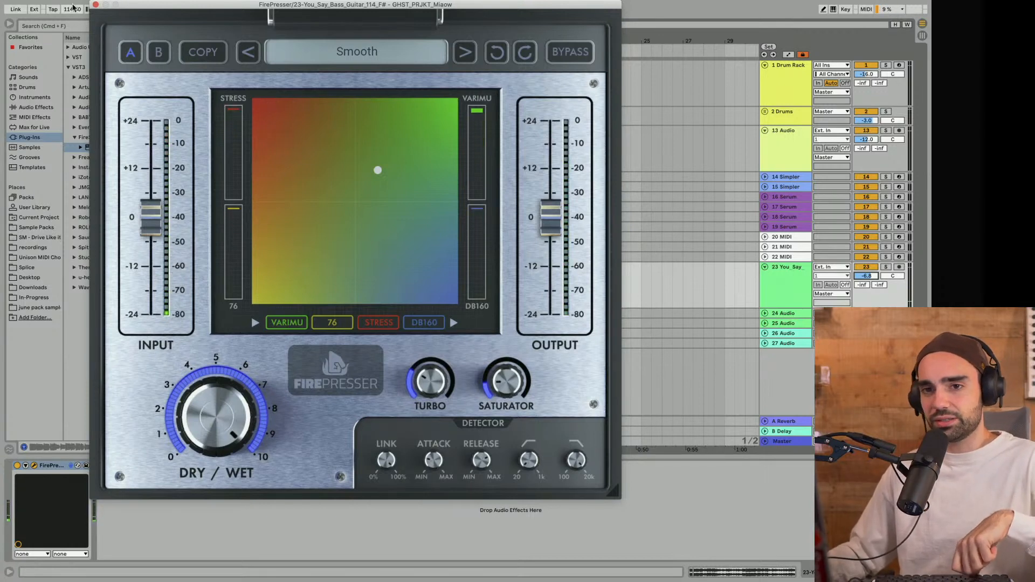
Close the FirePresser window and shorten the arrangement loop to the first 4 bars
click(96, 5)
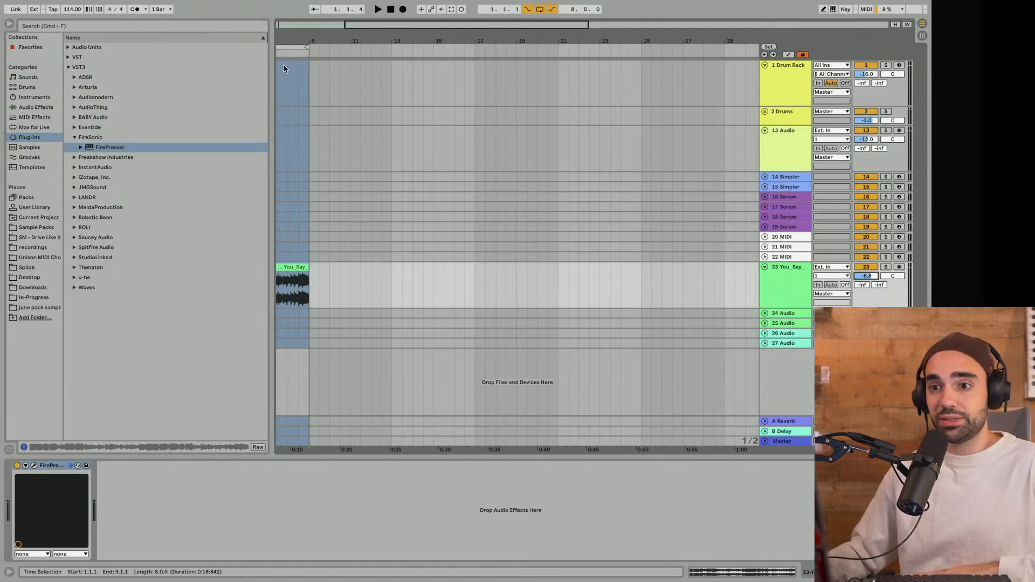
drag(284, 43, 358, 48)
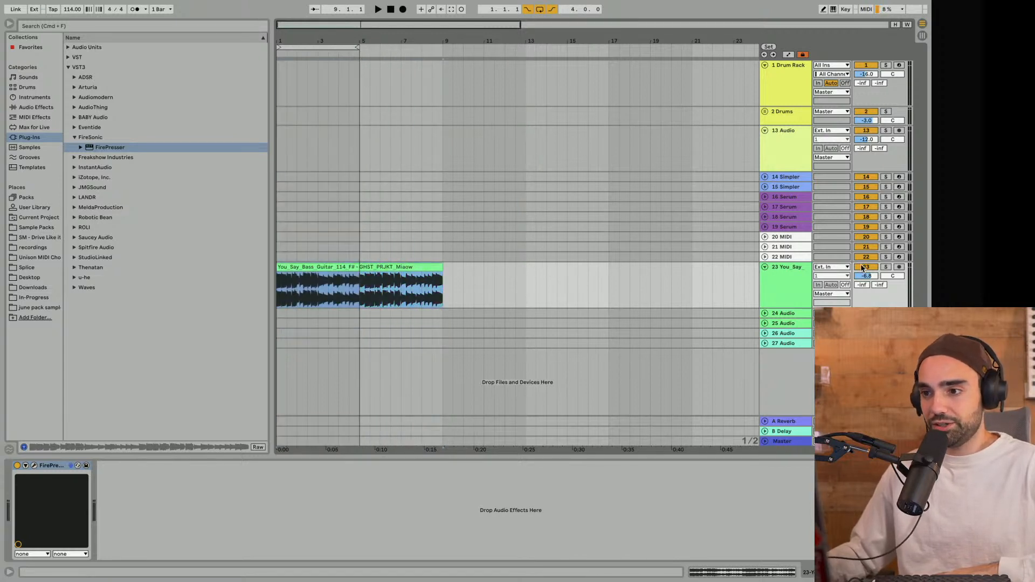
Delete the bass guitar clip from its track and undo the deletion
click(413, 272)
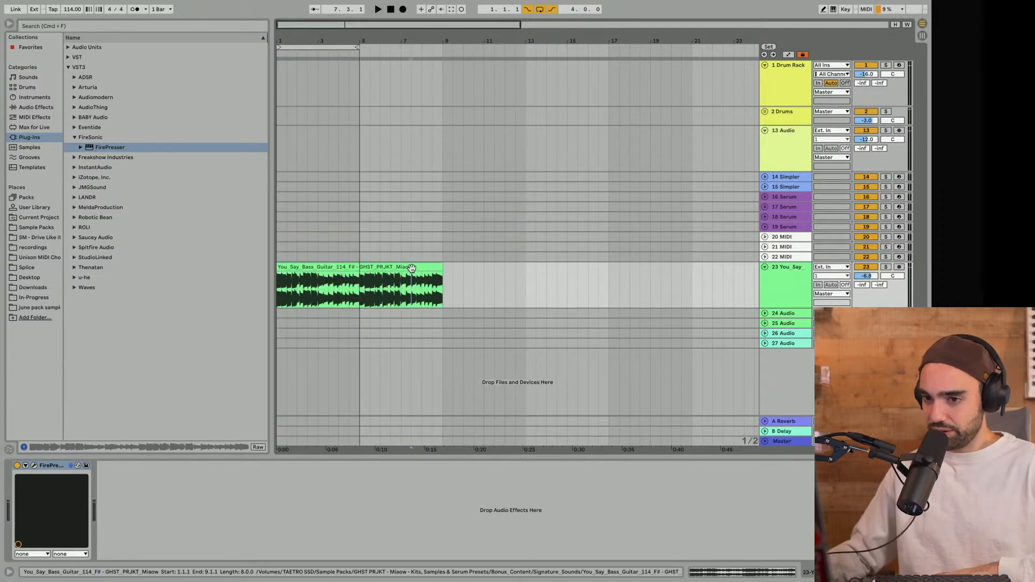
key(Delete)
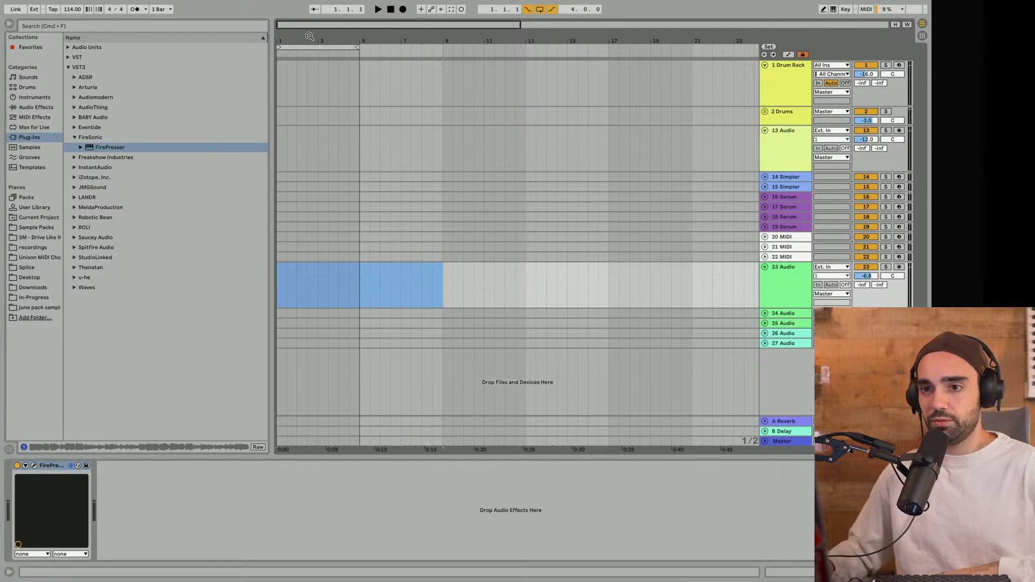
drag(306, 38, 352, 38)
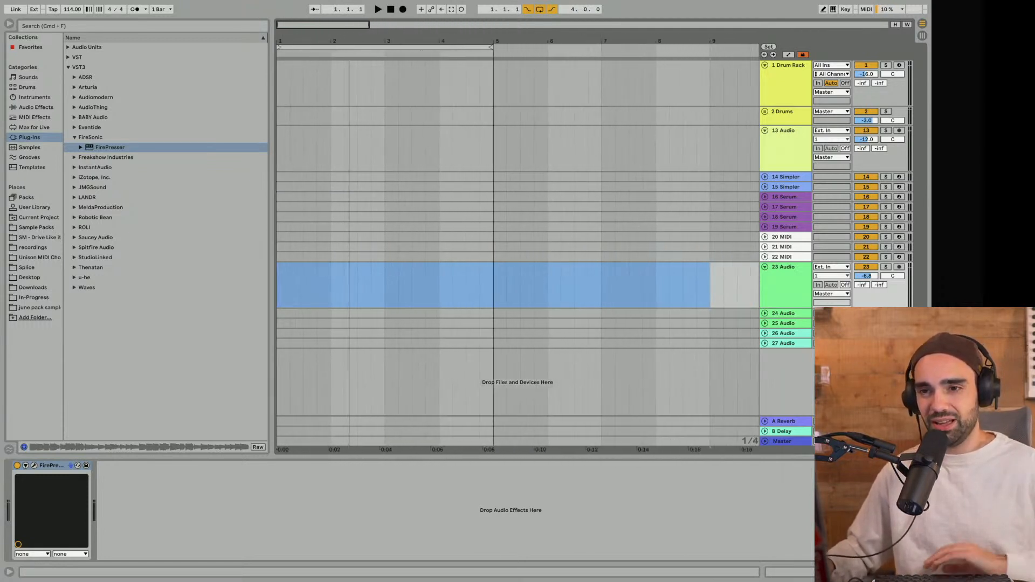
key(super+z)
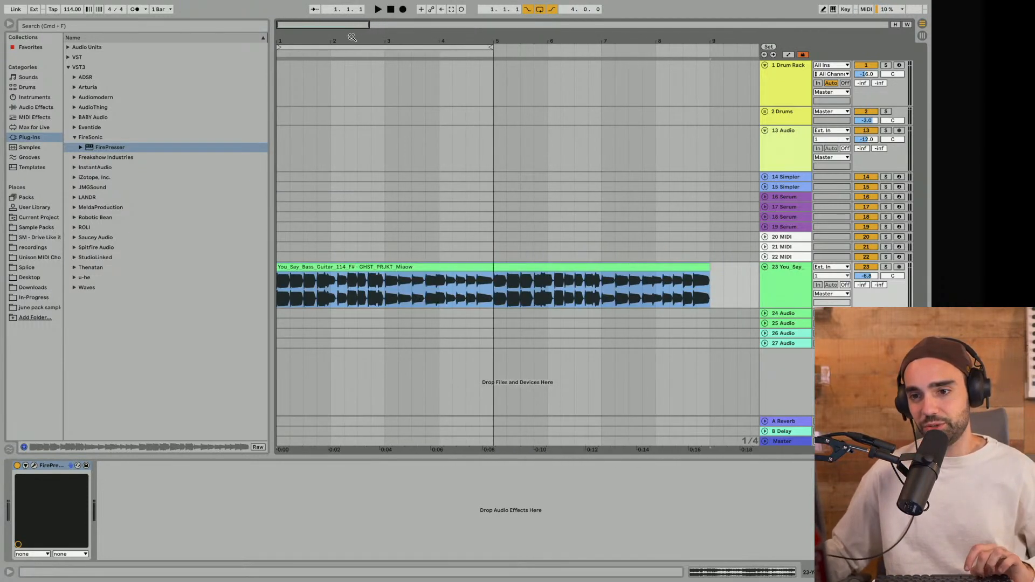
Extend the arrangement loop to 8 bars, unfold the Drums group and select its kick track
drag(490, 49, 707, 48)
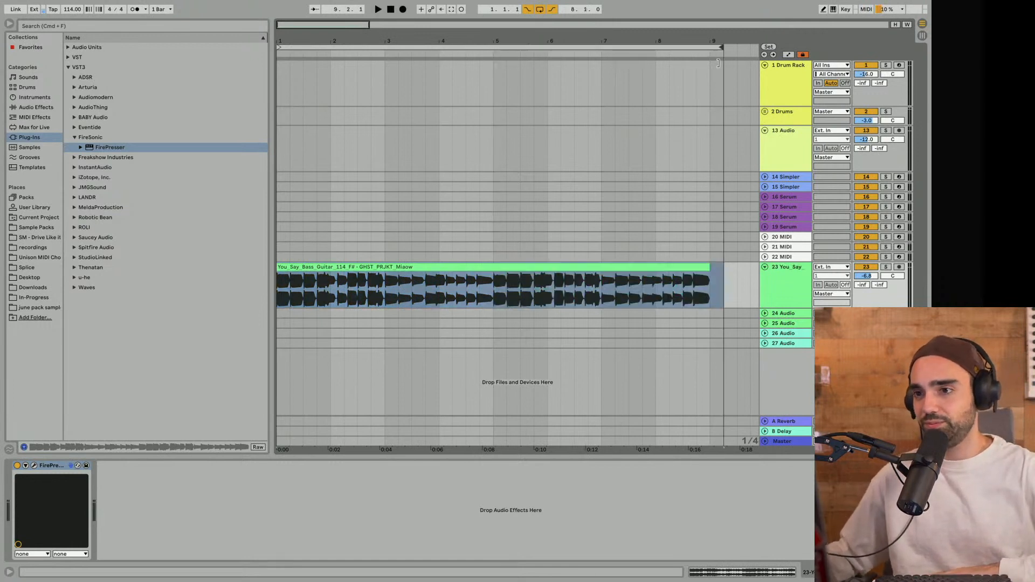
click(776, 115)
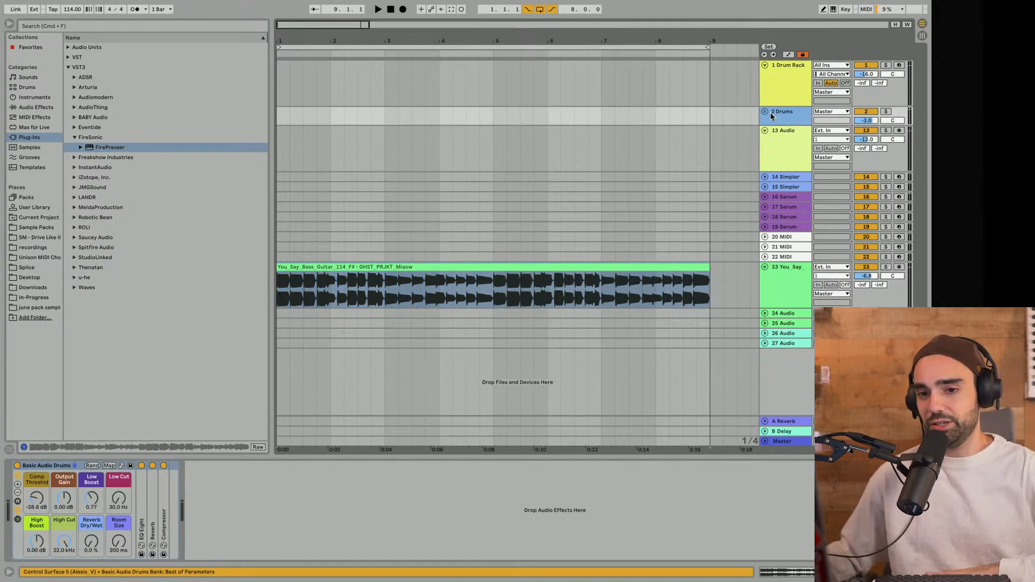
scroll(770, 117, down, 2)
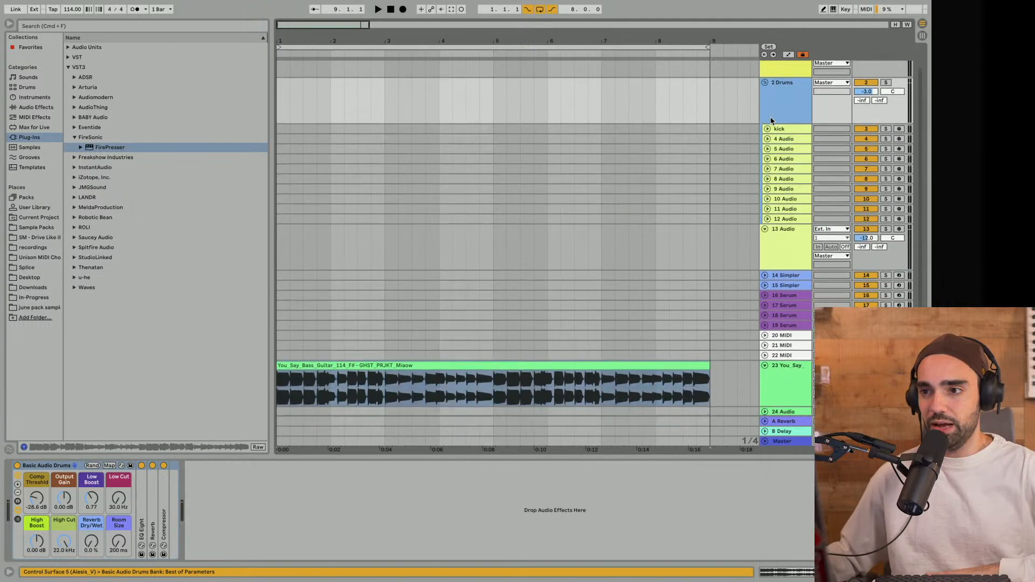
click(781, 124)
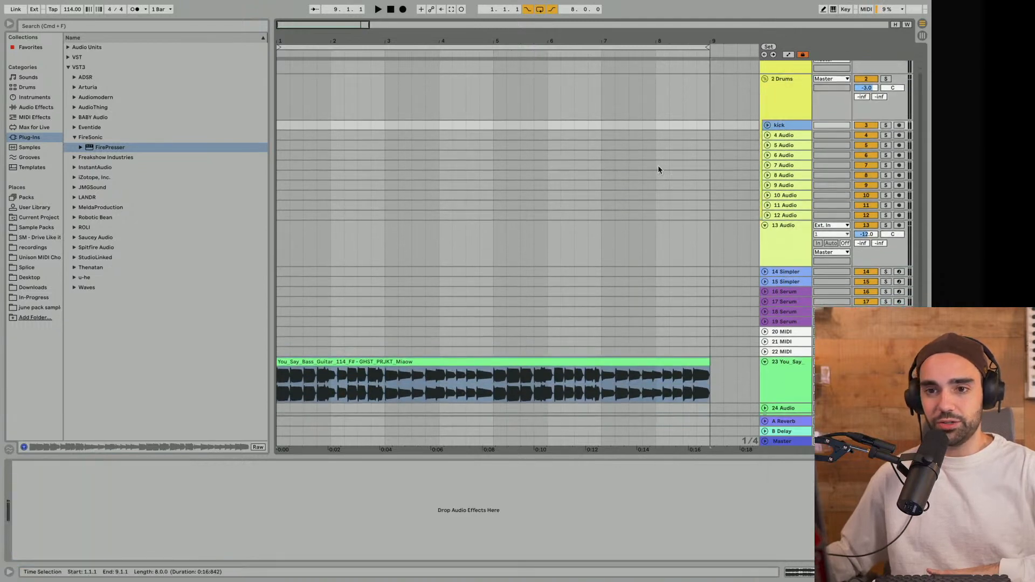
In the GHST PRJKT Miaow sample pack, collapse Signature_Sounds and open the Kicks folder inside Drum_One_Shots
click(38, 227)
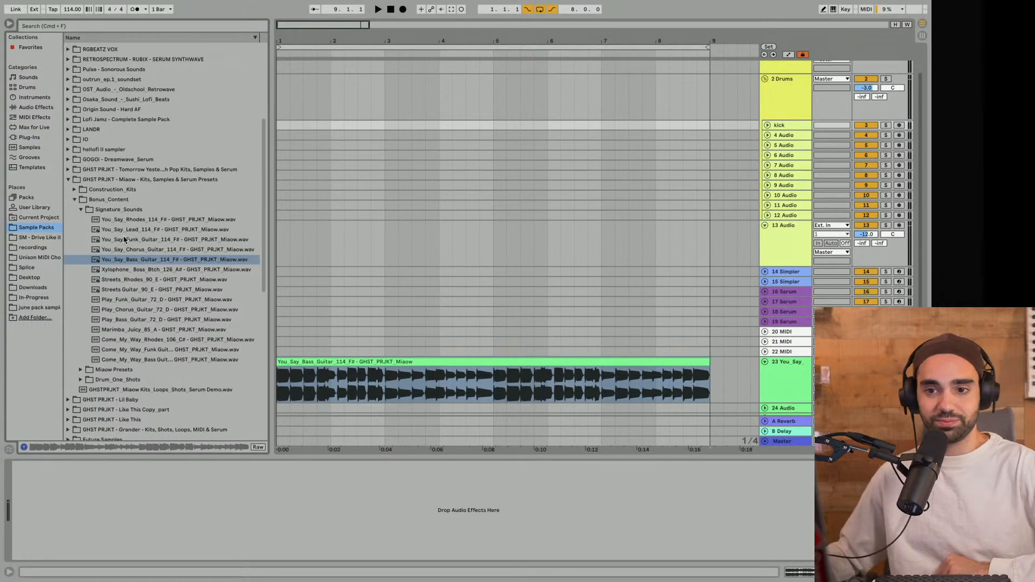
click(84, 210)
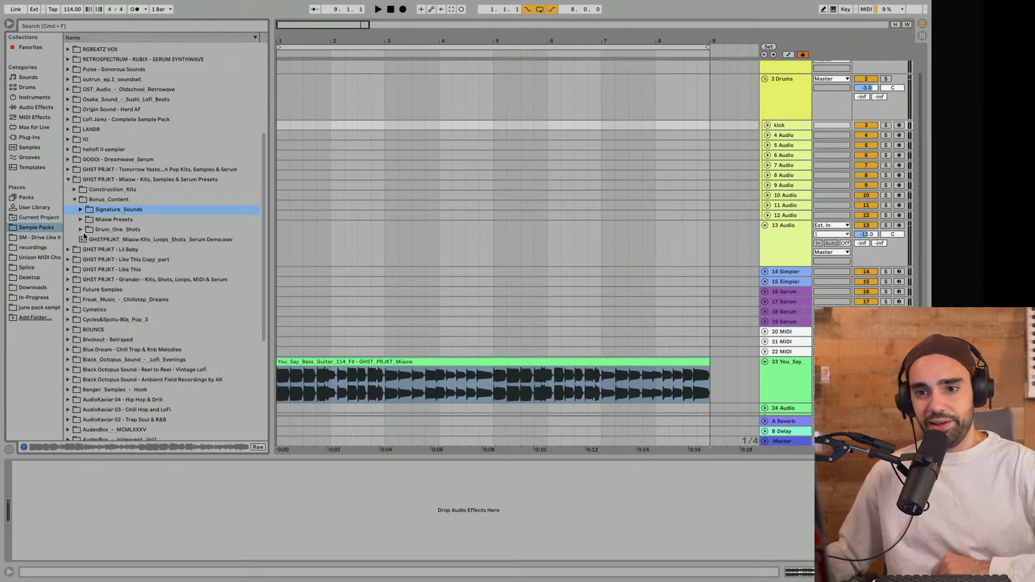
click(84, 232)
click(84, 232)
click(87, 228)
Audition kick one-shots across the Kicks folder, from Kick_25 down to Kick_1, finishing on Kick_20
click(113, 241)
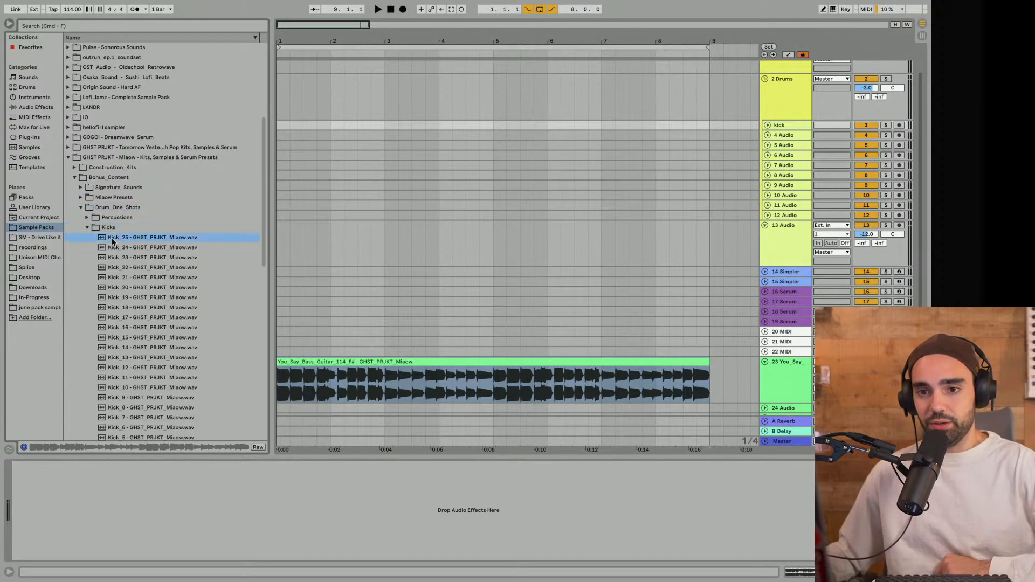
click(117, 249)
click(124, 281)
scroll(123, 267, down, 3)
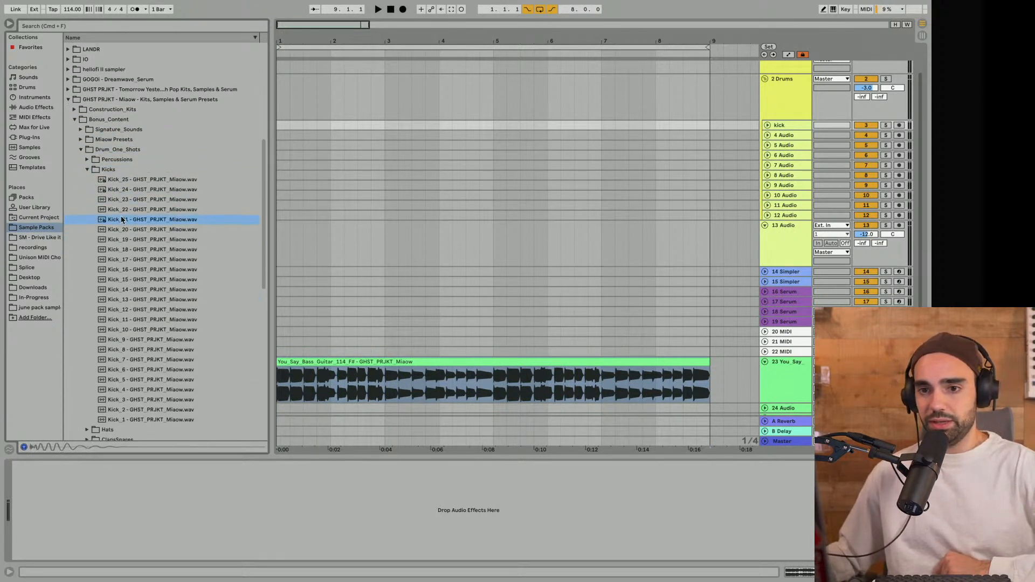
click(123, 231)
click(123, 250)
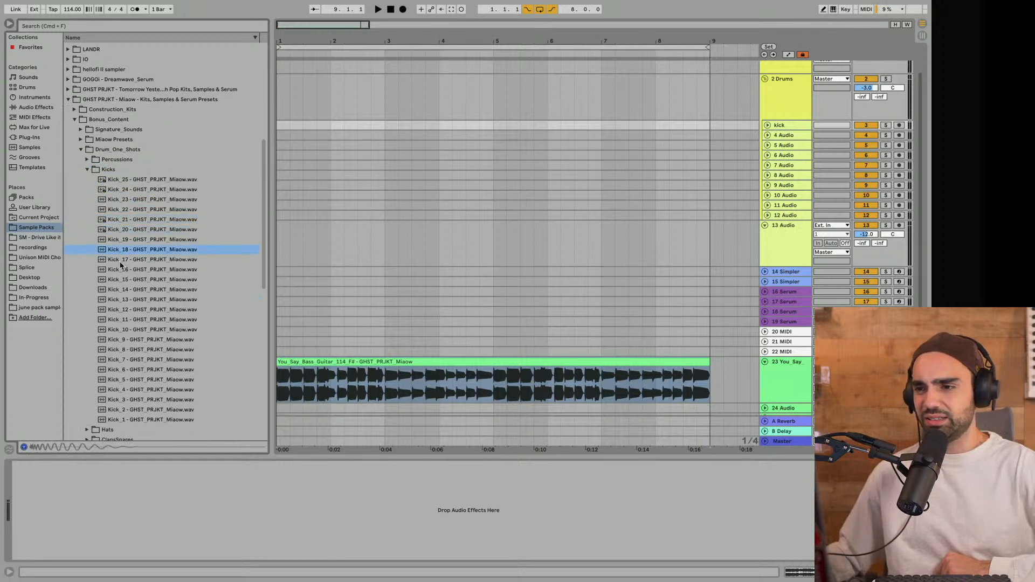
click(123, 280)
click(123, 320)
click(124, 360)
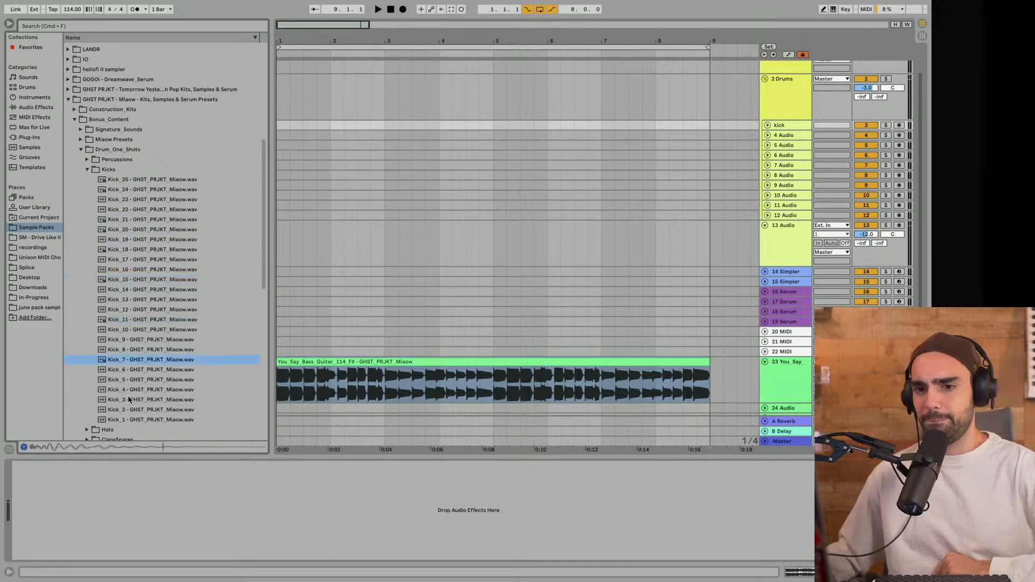
click(124, 399)
click(133, 411)
click(135, 420)
scroll(141, 296, up, 1)
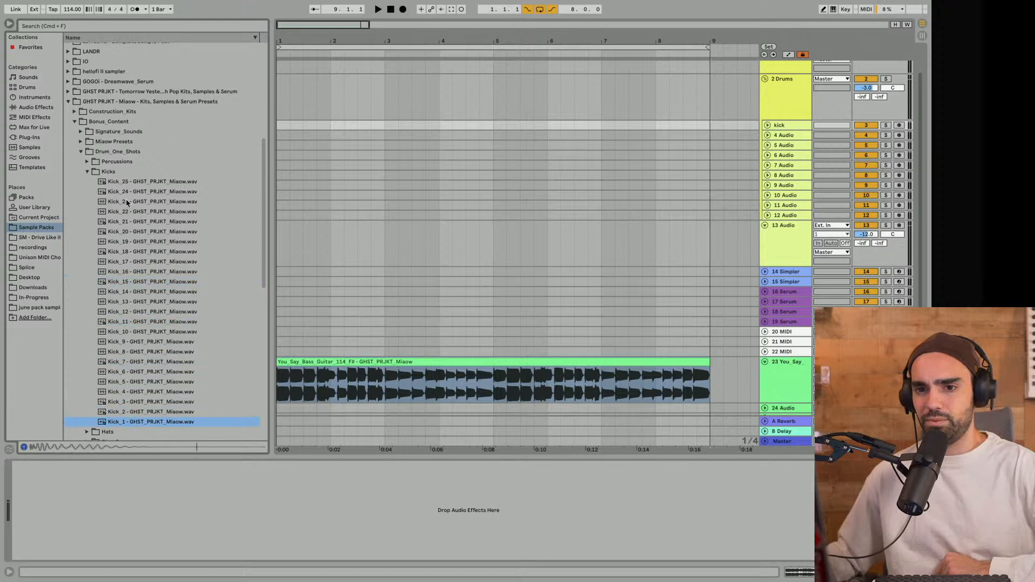
click(125, 193)
click(125, 202)
click(127, 212)
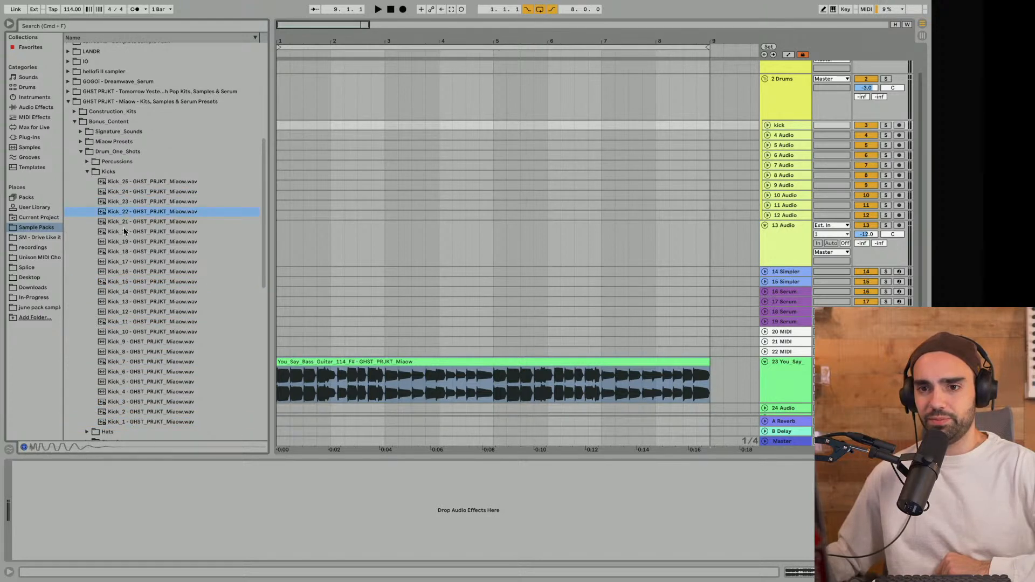
click(124, 231)
Sort the samples by name in ascending order and place Kick_20 at the start of the unfolded kick track
click(253, 38)
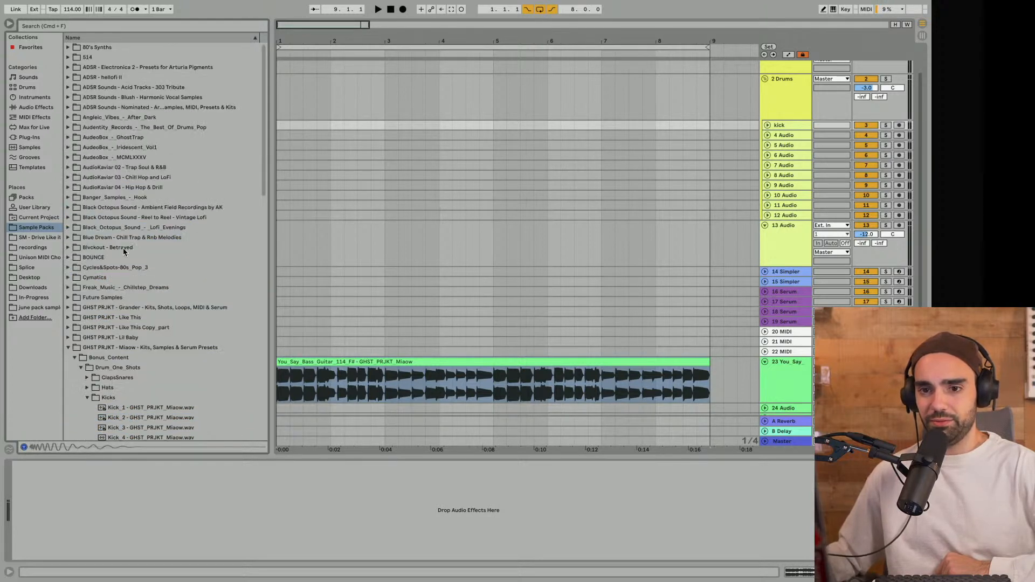
scroll(123, 252, down, 10)
scroll(125, 353, down, 1)
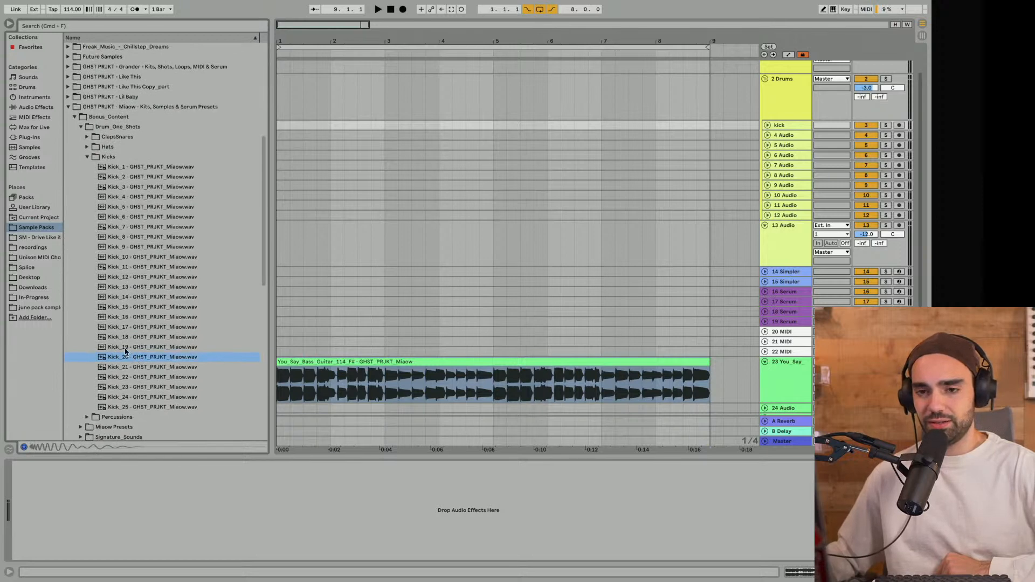
drag(127, 355, 281, 127)
click(768, 125)
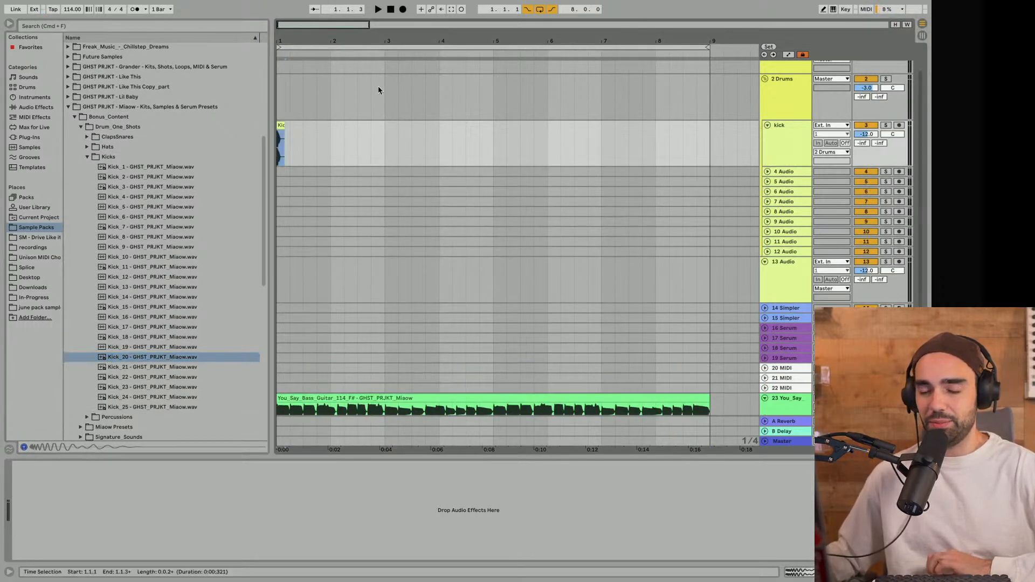
Play the arrangement from bar 1 to hear the new kick against the bass guitar
key(space)
key(plus)
key(plus)
key(plus)
key(plus)
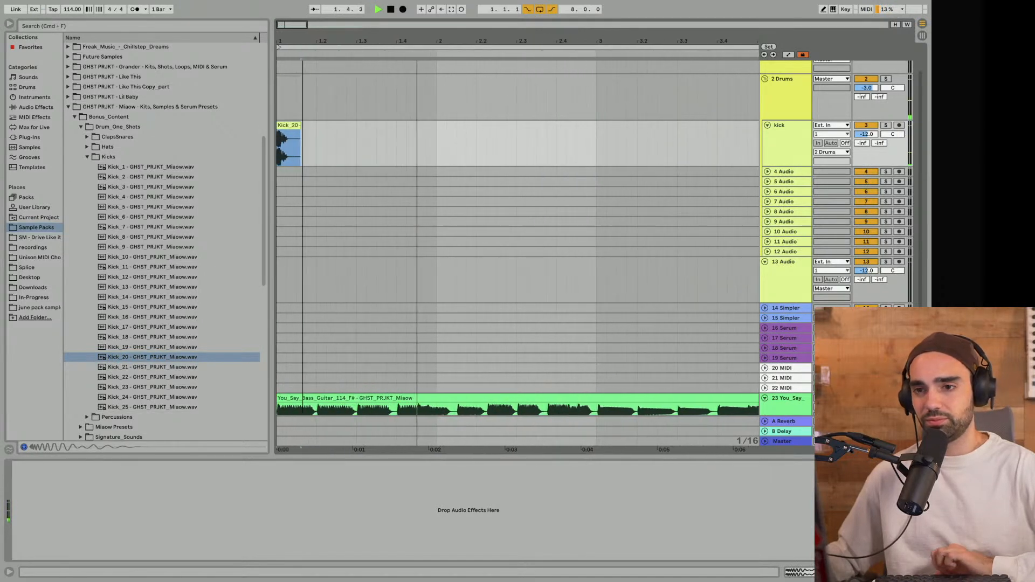
Collapse the Kicks folder, open the ClapsSnares folder and stop playback
click(91, 156)
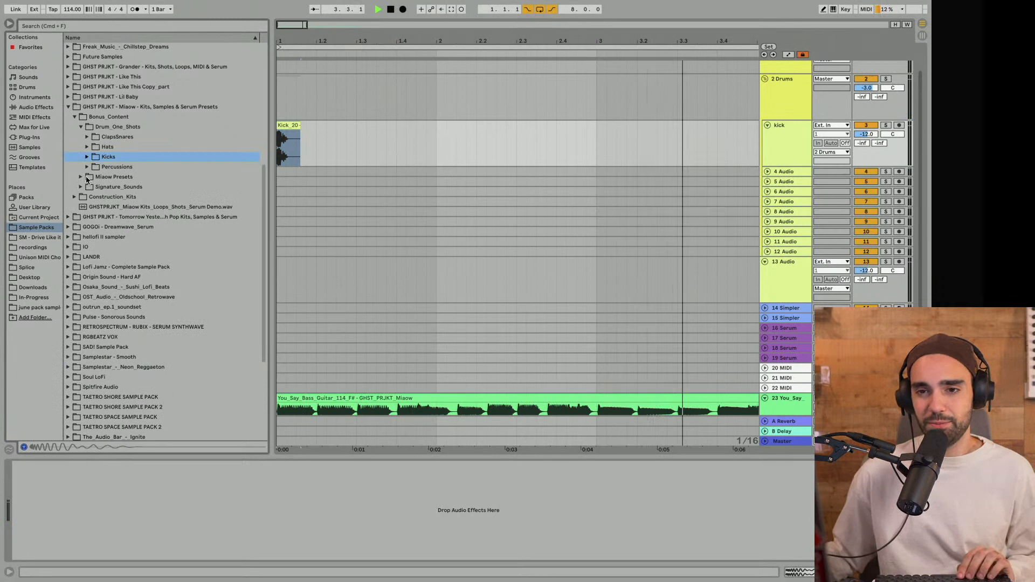
click(88, 137)
key(space)
Audition several ClapSnare samples and place ClapSnare_21 on beat 2 of bar 1 on audio track 5
click(126, 178)
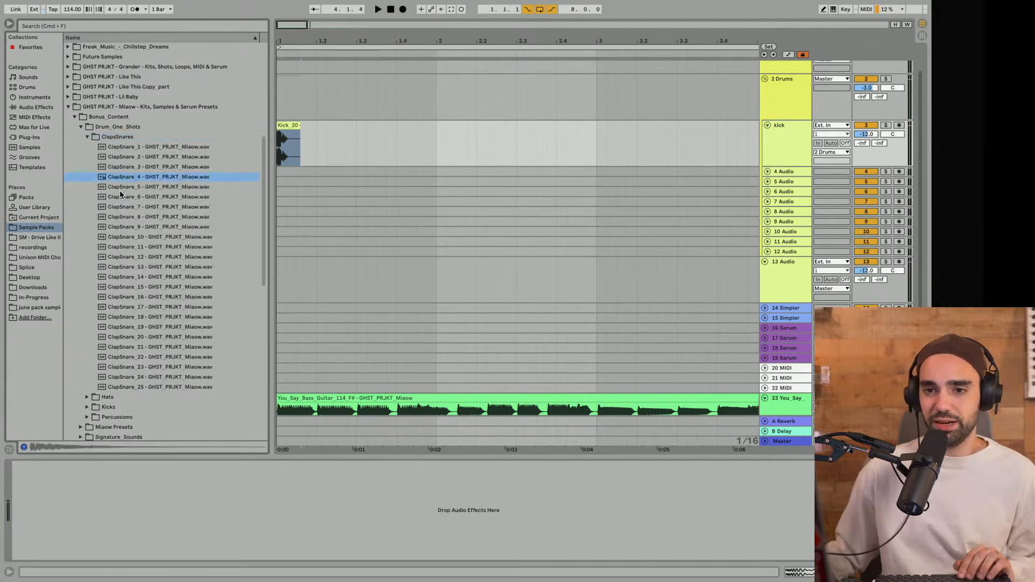
click(126, 187)
click(120, 278)
click(114, 348)
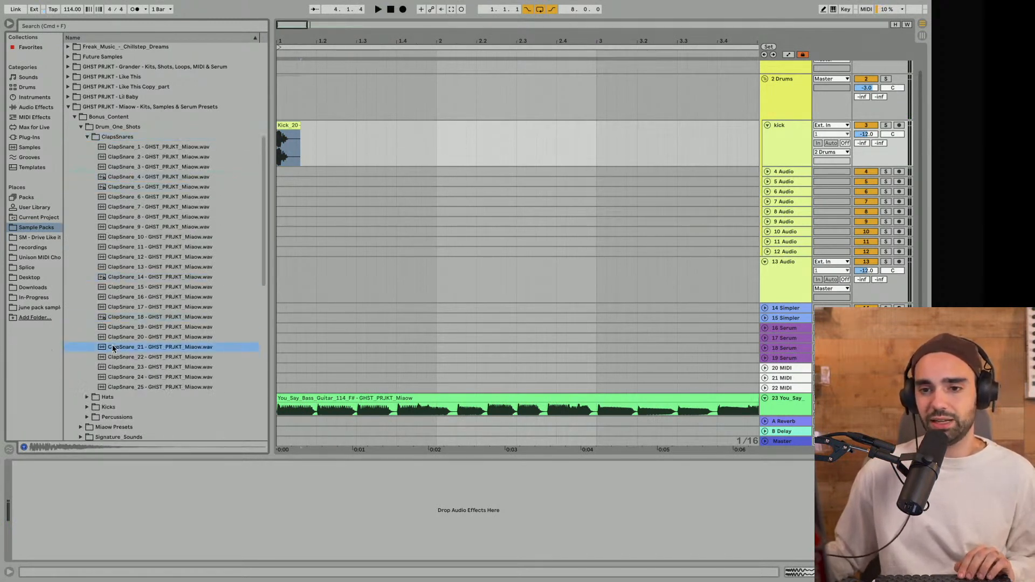
scroll(115, 361, up, 1)
click(116, 380)
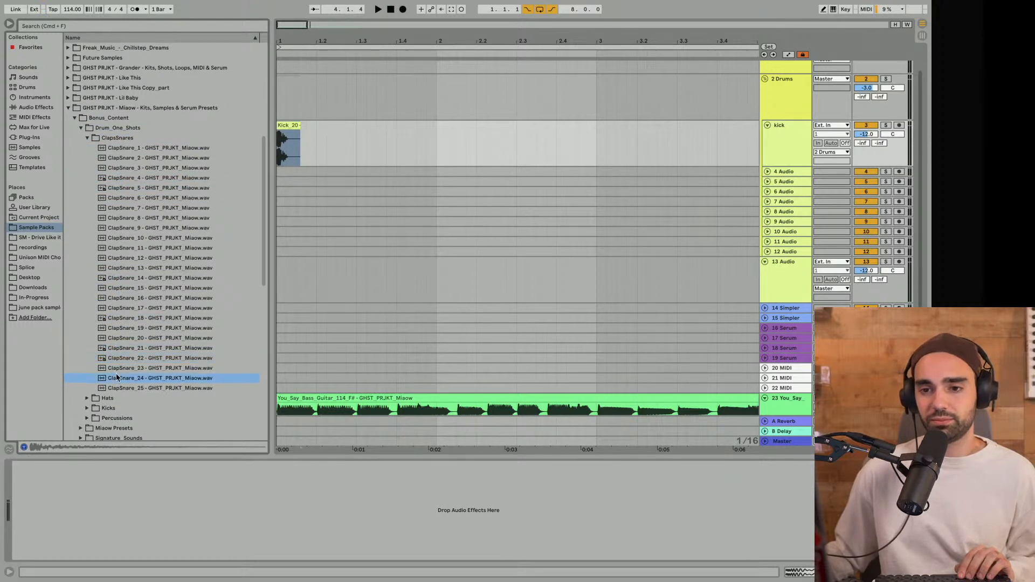
click(121, 351)
drag(121, 352, 313, 183)
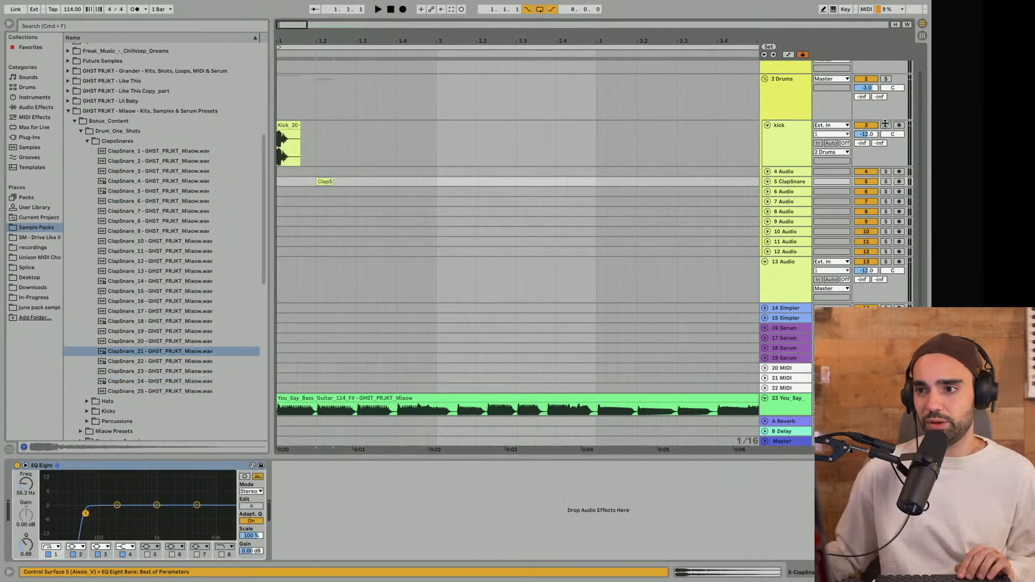
Audition alternative clap and snare samples between ClapSnare_10 and ClapSnare_24, finishing on ClapSnare_23
click(121, 331)
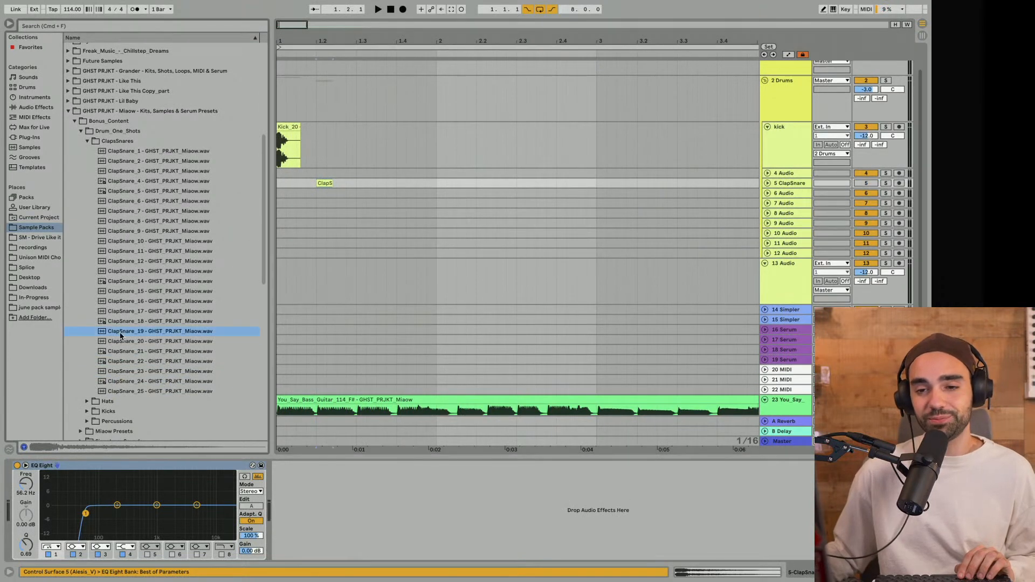
scroll(124, 324, up, 1)
click(128, 312)
click(131, 292)
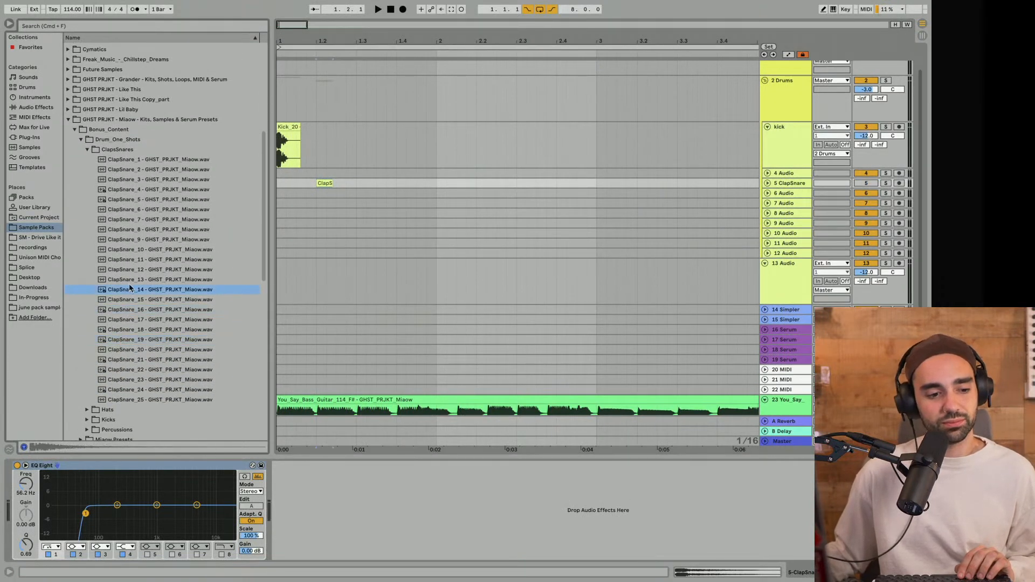
click(130, 270)
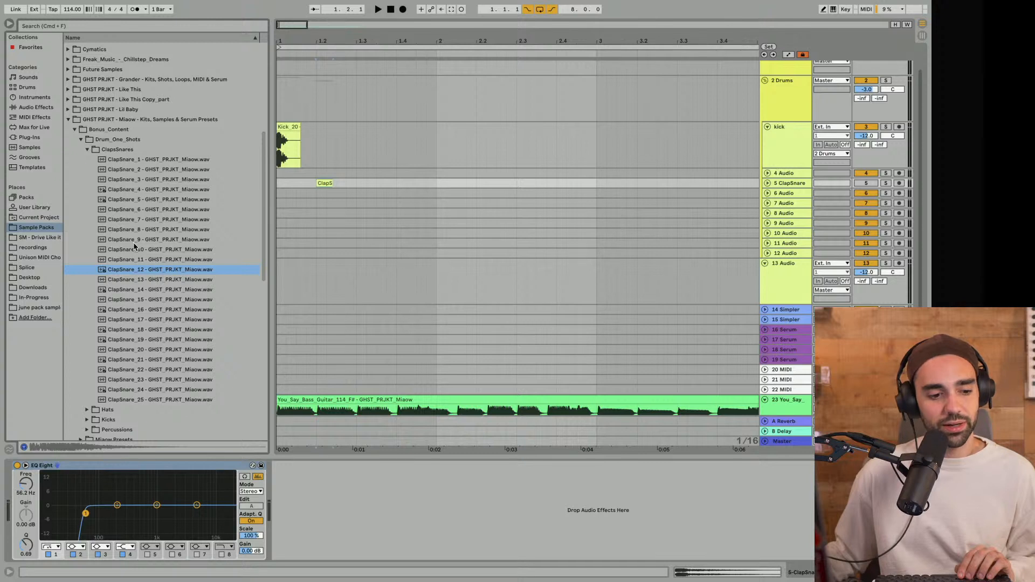
click(128, 260)
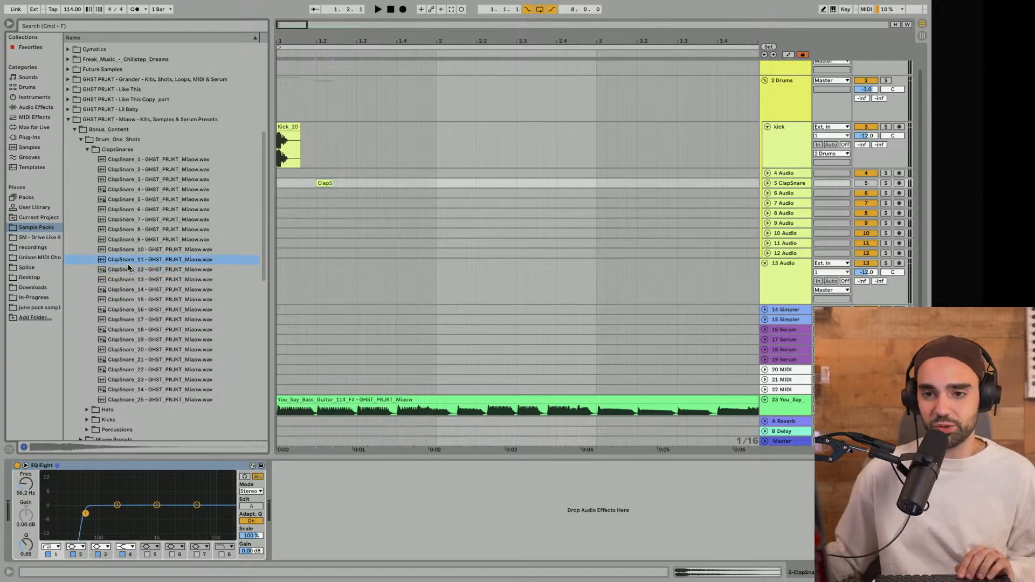
click(125, 251)
scroll(125, 259, down, 2)
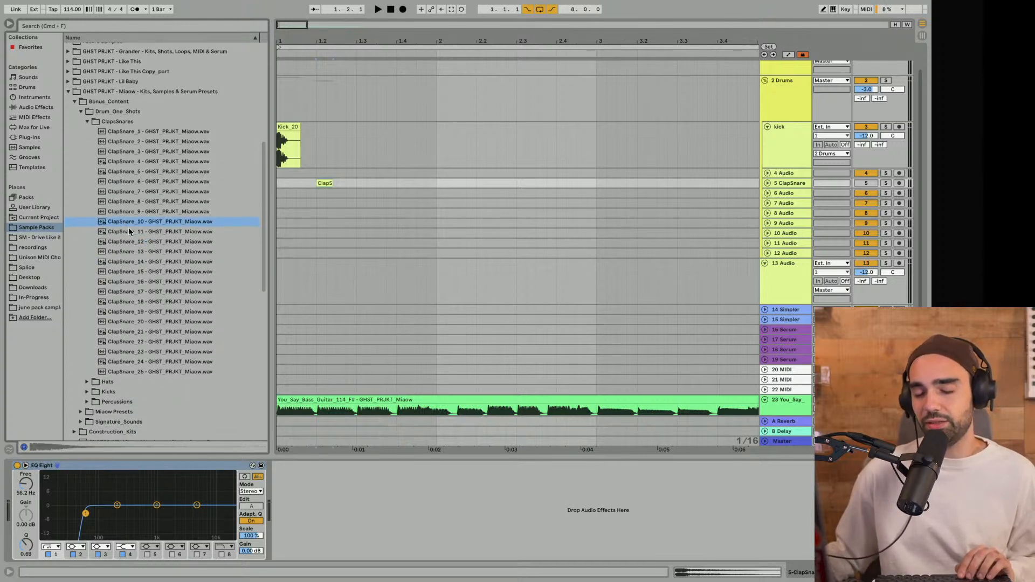
click(130, 233)
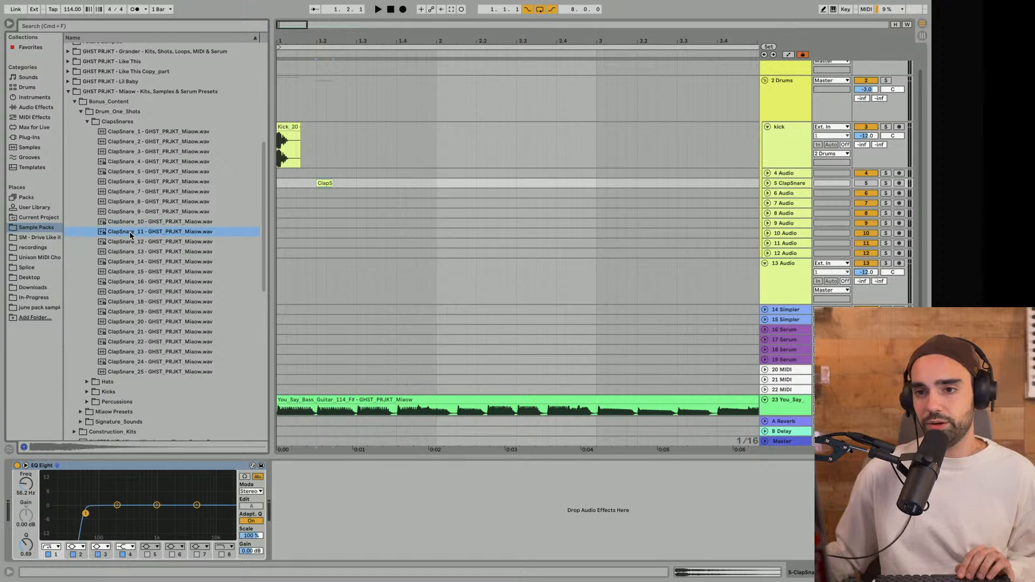
click(139, 354)
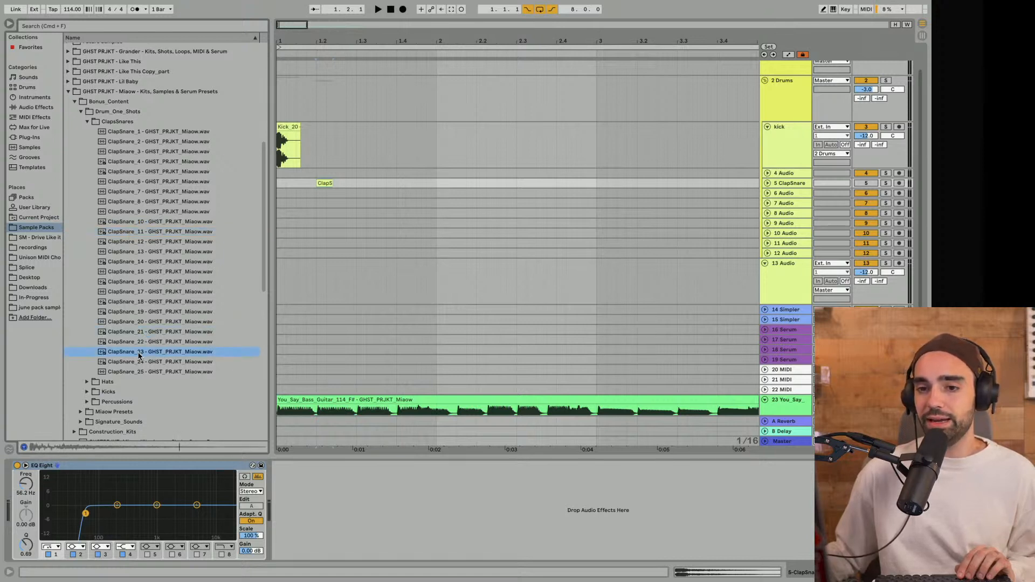
click(138, 363)
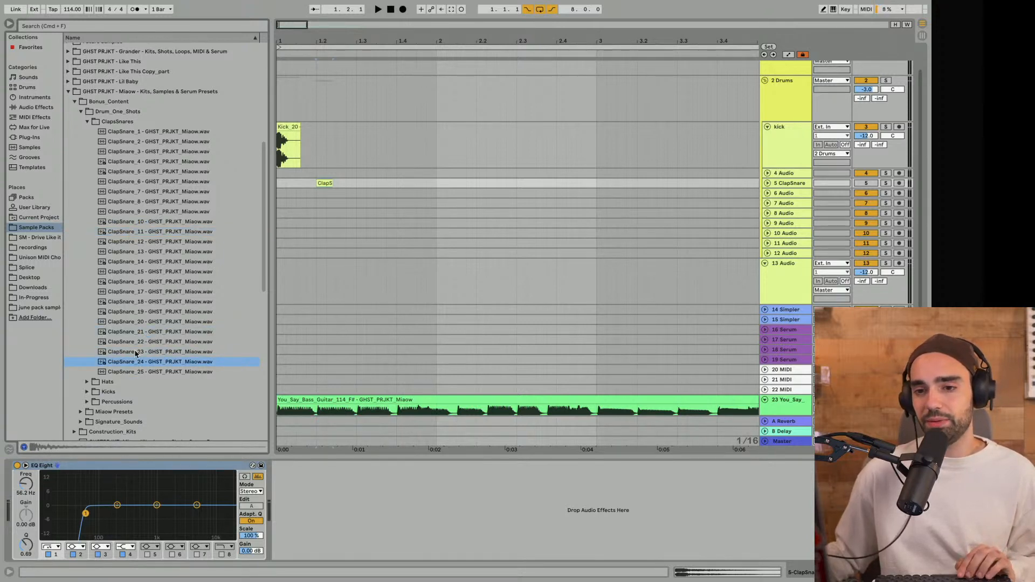
click(136, 352)
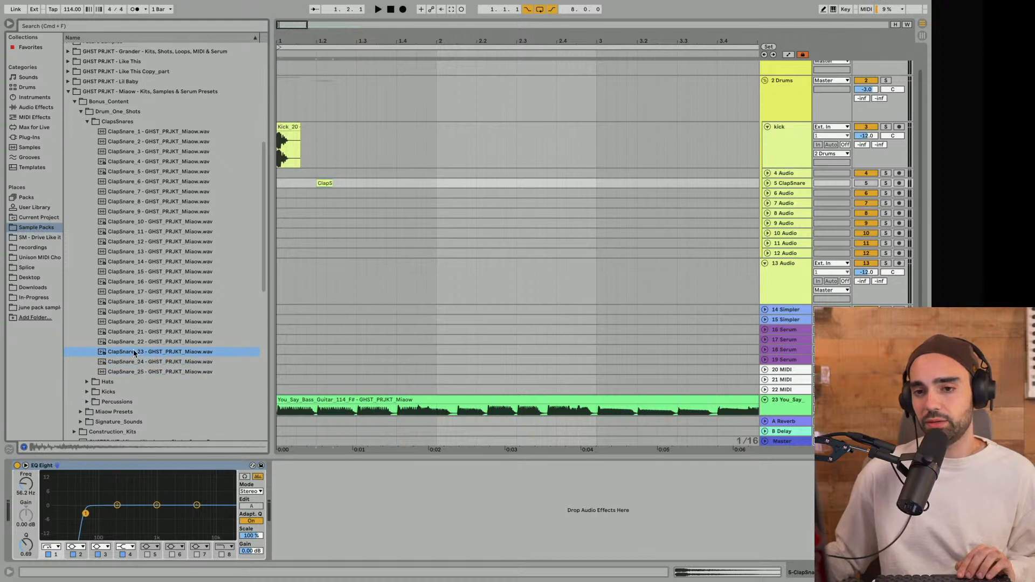
Place ClapSnare_23 on audio track 4, play it with the kick, and move the clip to beat 2 of bar 1
drag(294, 175, 293, 178)
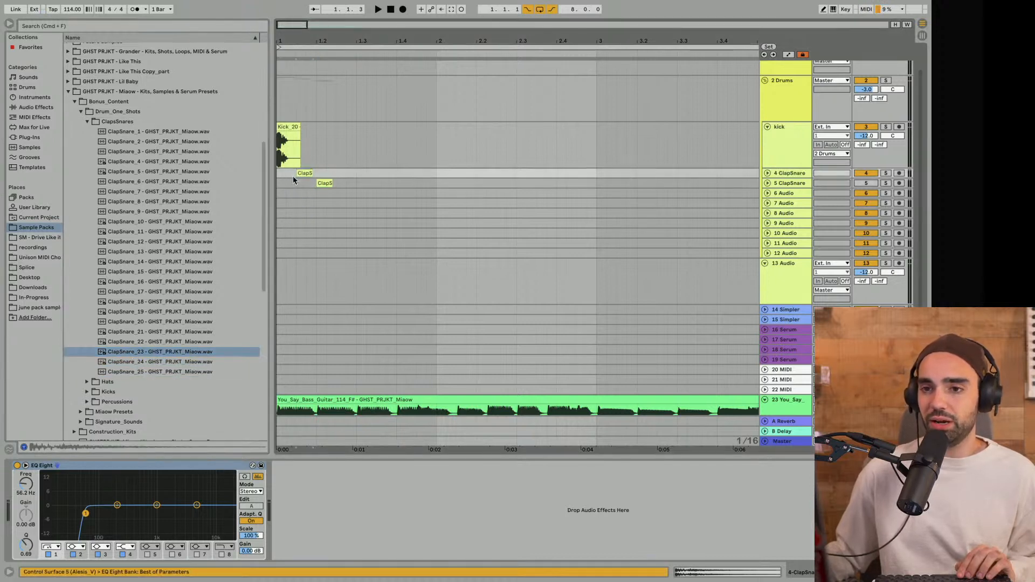
click(391, 11)
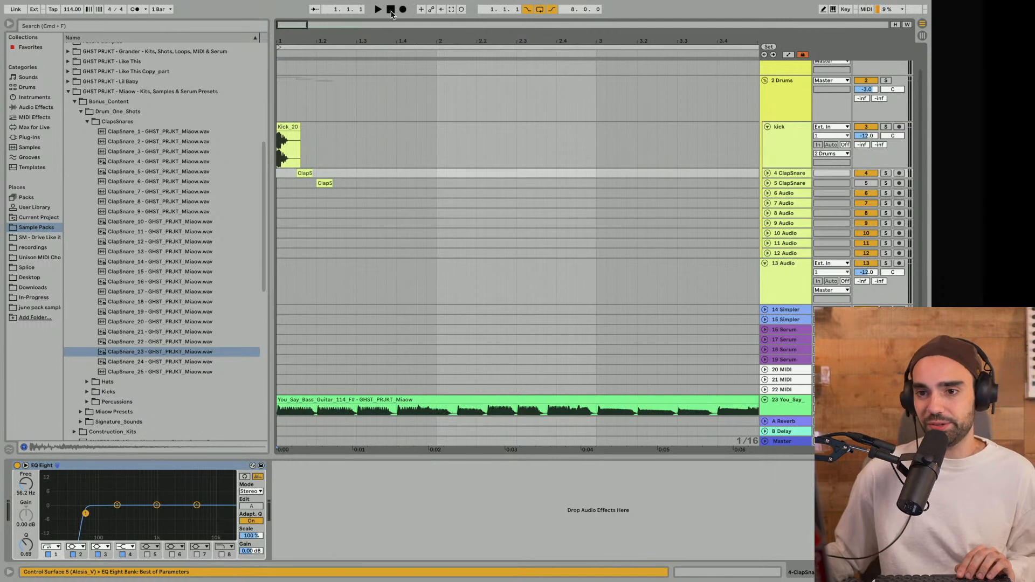
key(space)
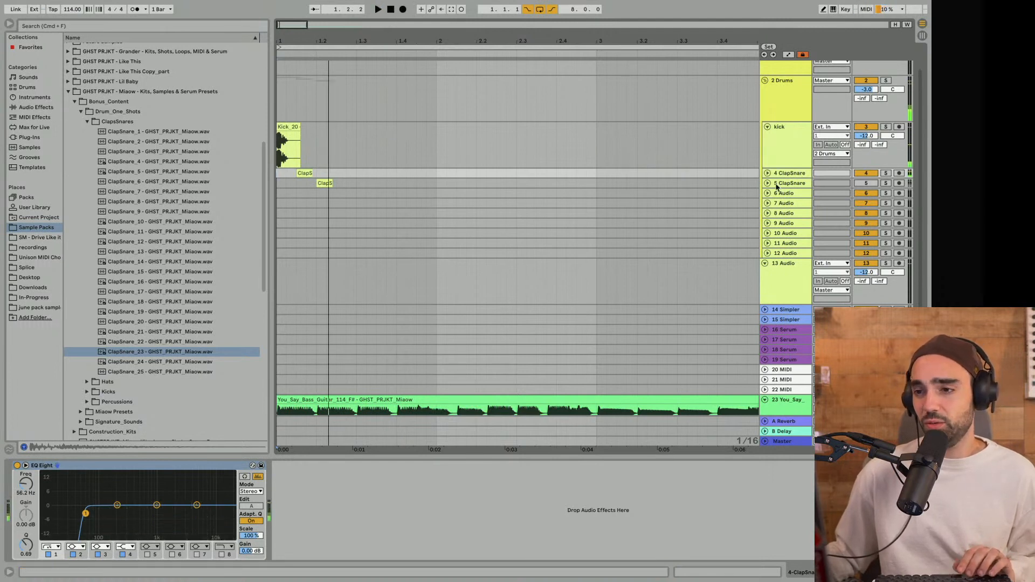
click(767, 173)
drag(304, 173, 326, 176)
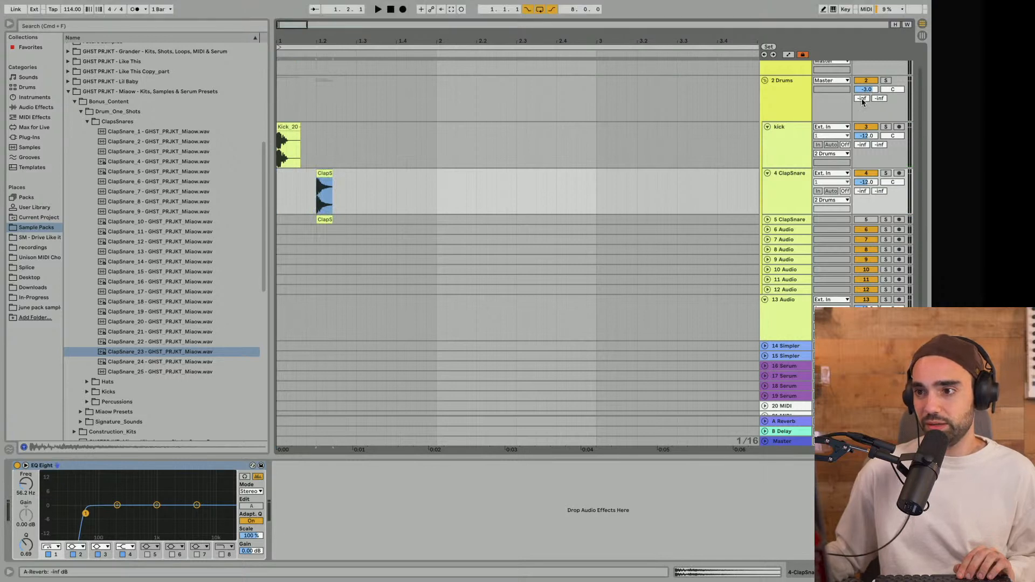
scroll(862, 100, up, 2)
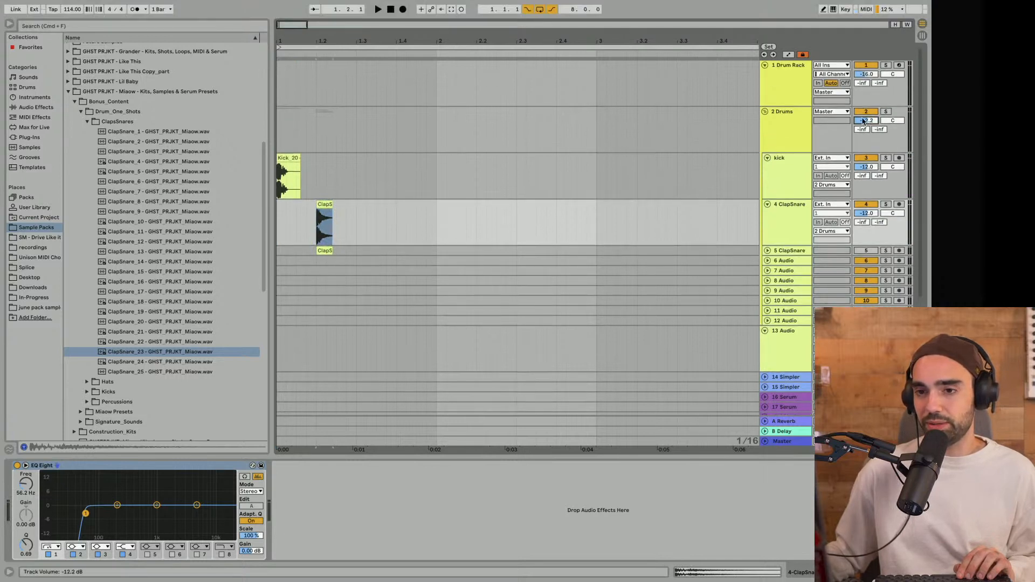
Play the loop, replace the clap on beat 2 of track 4 with ClapSnare_4 and delete the leftover piece of ClapSnare_23
key(space)
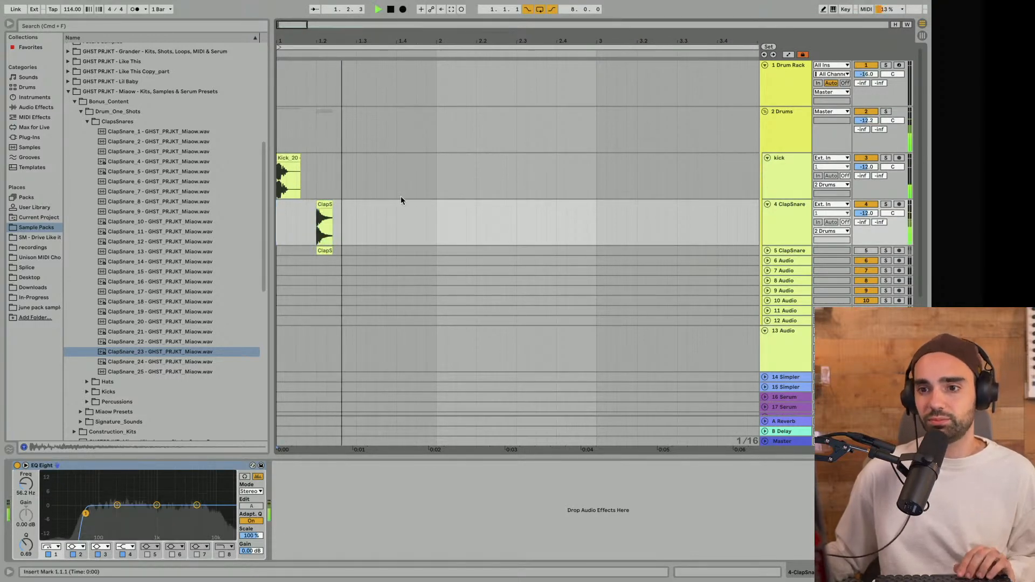
key(space)
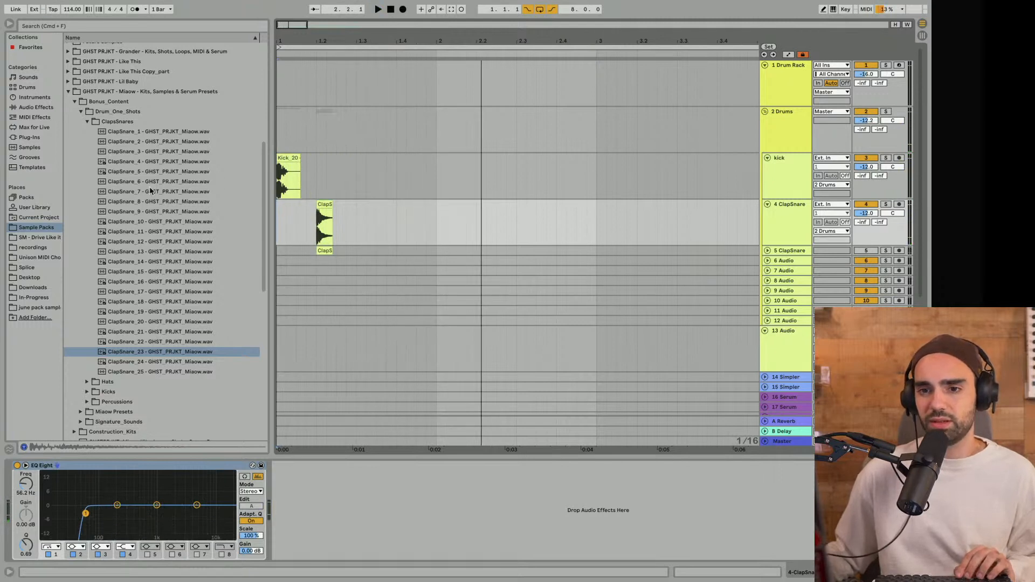
click(147, 173)
click(133, 162)
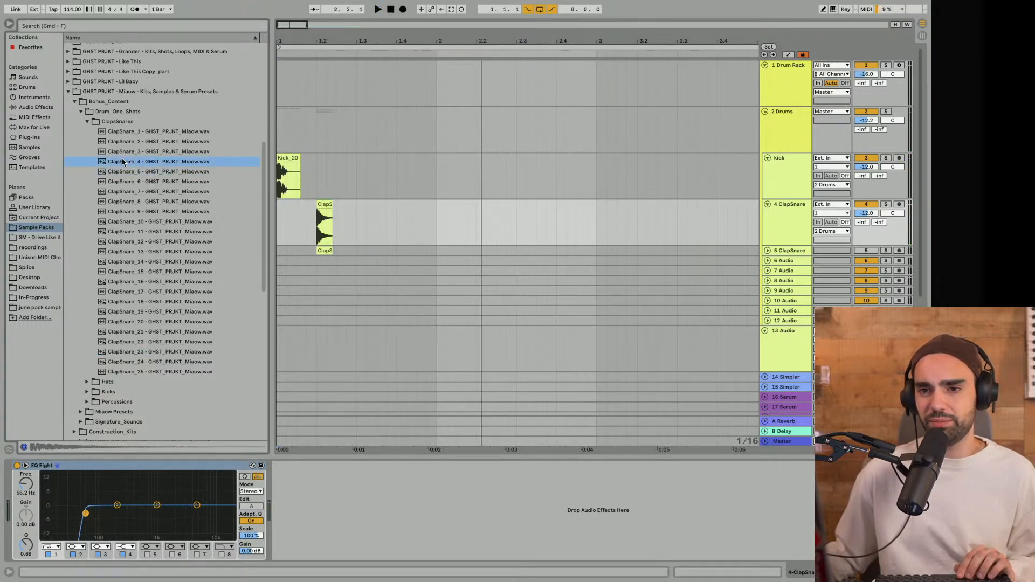
click(329, 203)
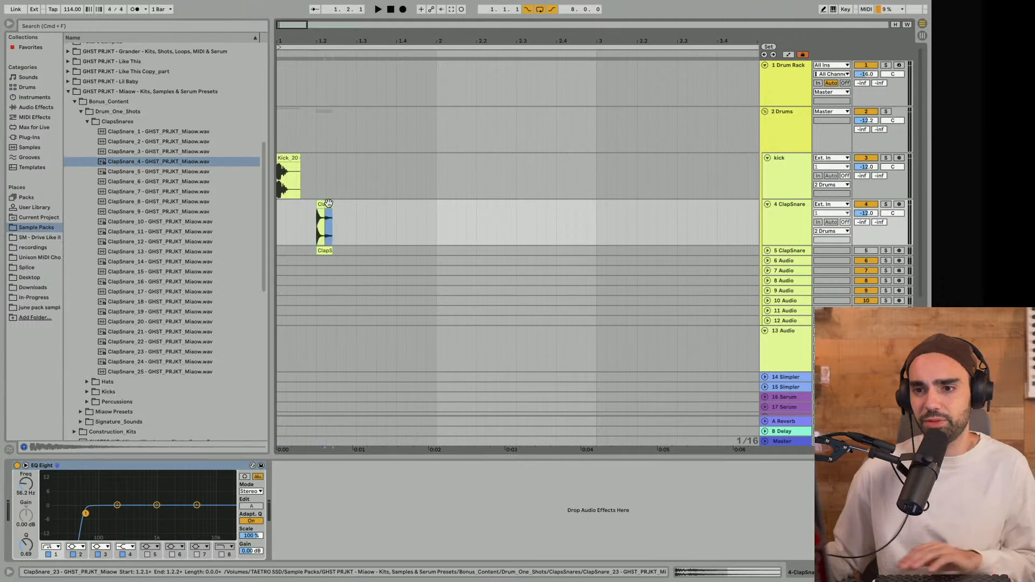
key(Delete)
Play the kick and clap loop, collapse the ClapsSnares folder and open the Percussions folder
key(space)
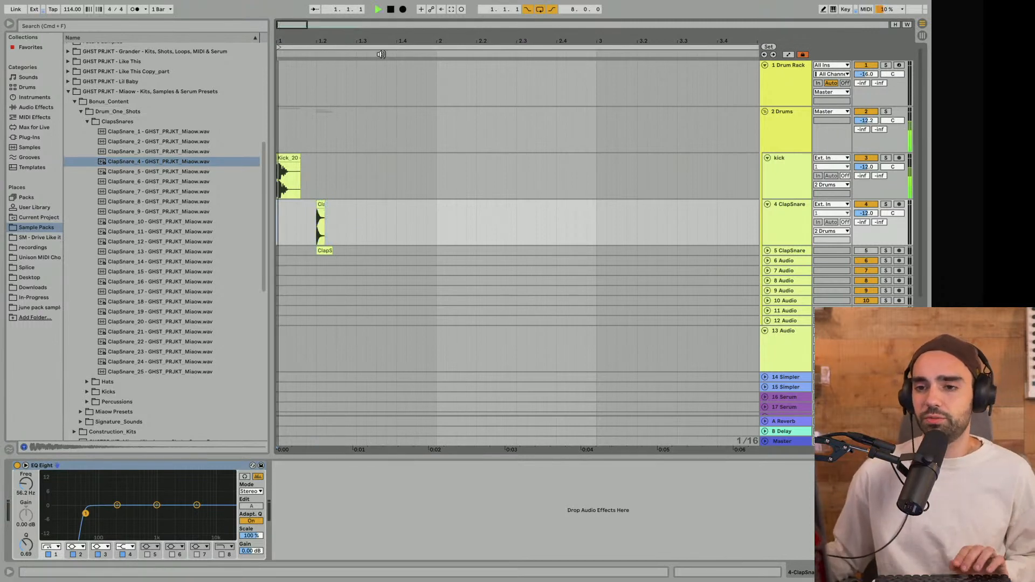
click(354, 220)
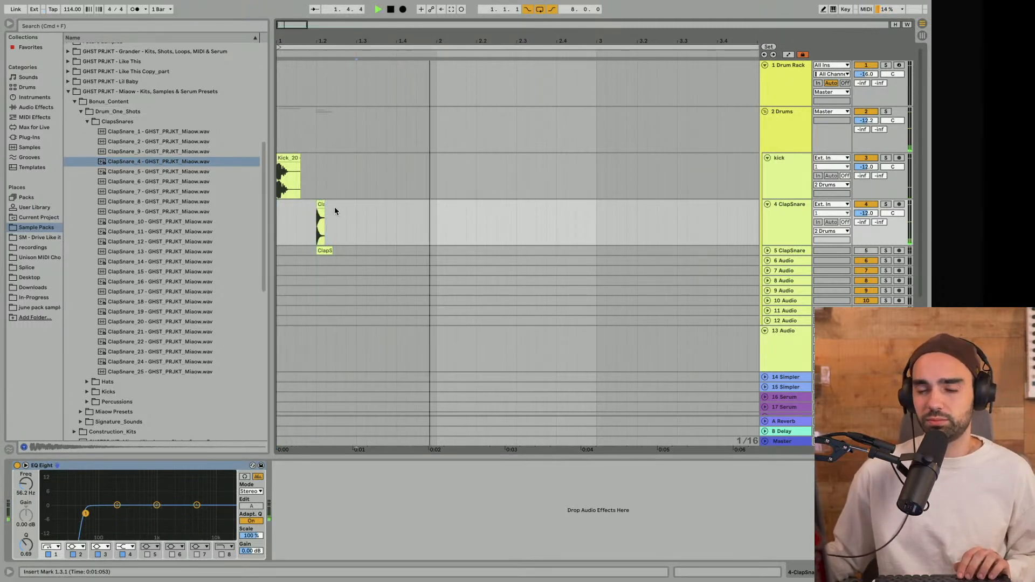
click(89, 122)
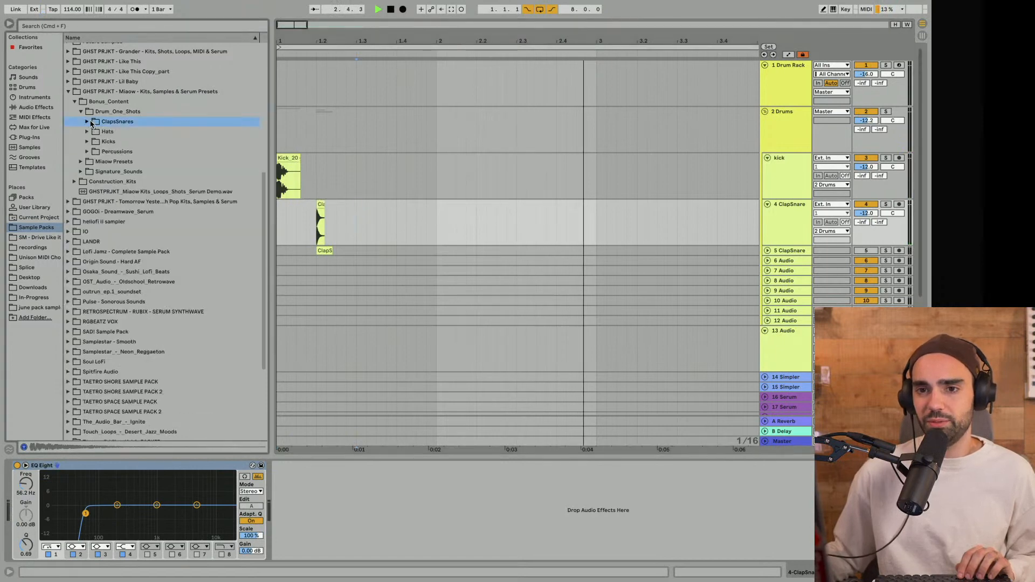
click(88, 152)
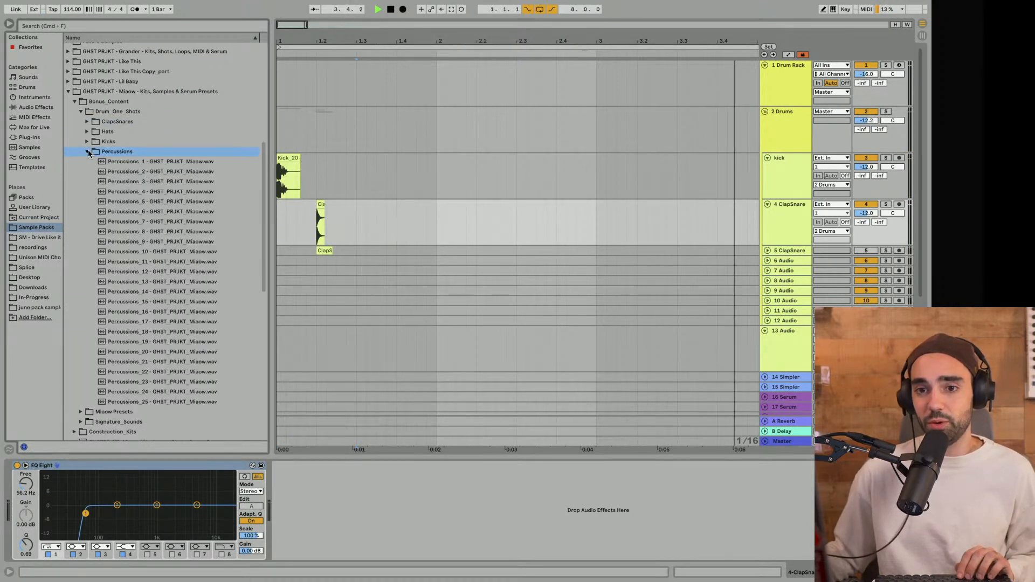
key(space)
Audition several of the first Percussions samples and place Percussions_5 at the start of bar 1 on audio track 7
click(121, 164)
click(127, 201)
drag(127, 218, 129, 220)
click(132, 173)
click(132, 184)
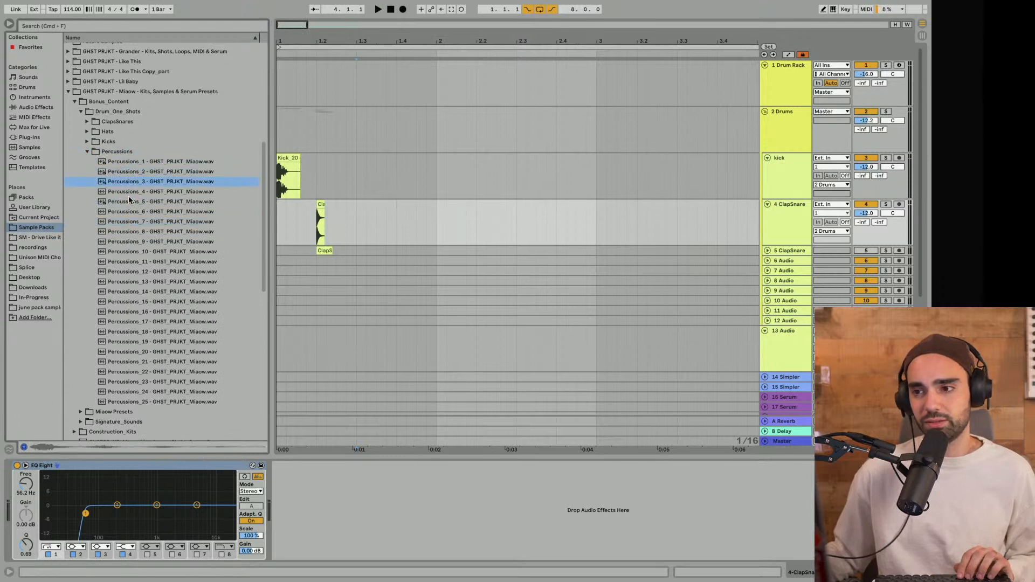
click(129, 200)
scroll(127, 200, down, 3)
drag(125, 162, 279, 273)
Audition Percussions samples between 12 and 22 and place Percussions_14 at 1.1.3 on audio track 8
click(129, 269)
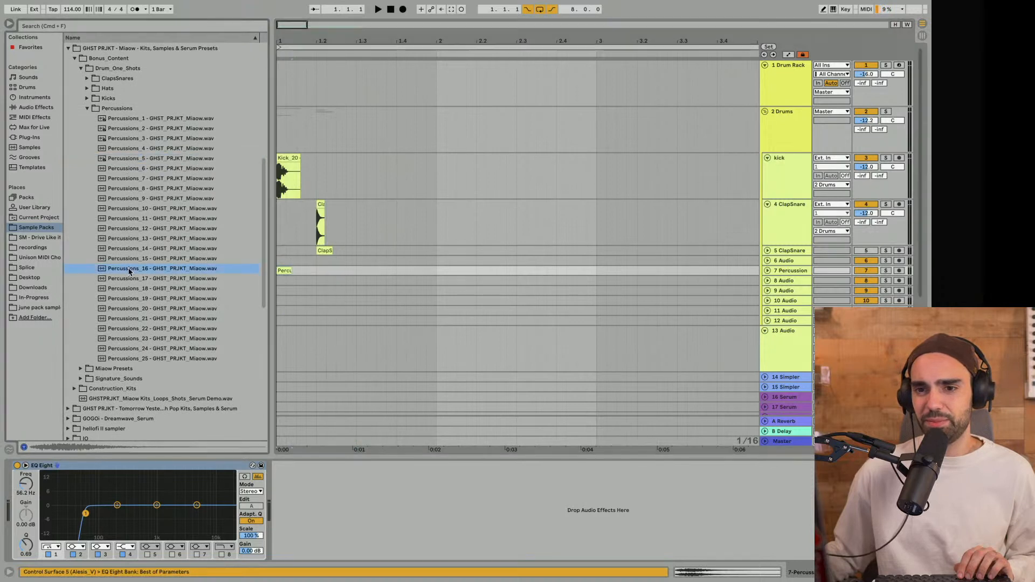
click(137, 318)
click(138, 341)
scroll(138, 324, up, 1)
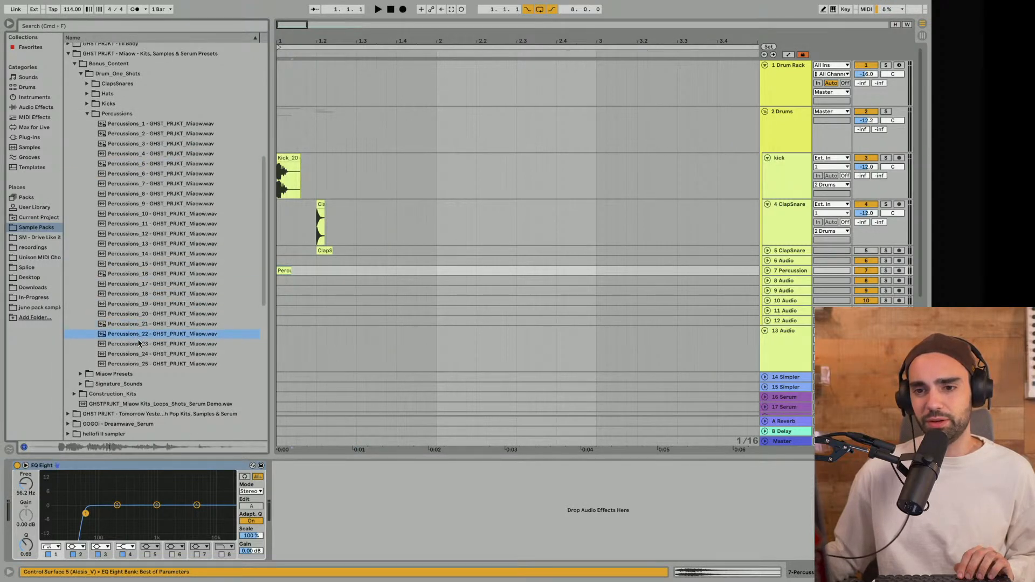
click(135, 291)
scroll(135, 290, up, 1)
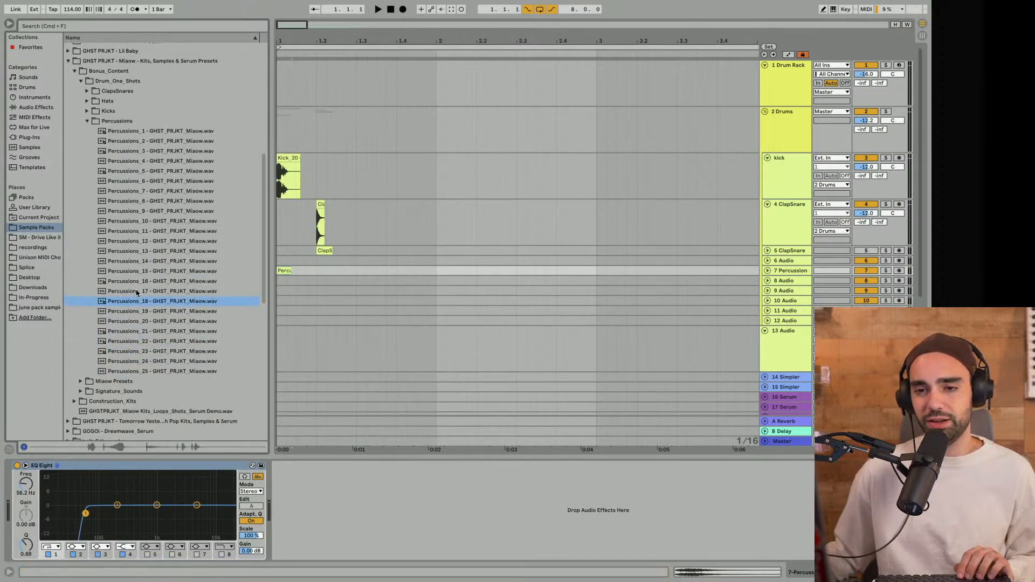
click(134, 277)
click(134, 273)
click(125, 254)
scroll(125, 257, up, 1)
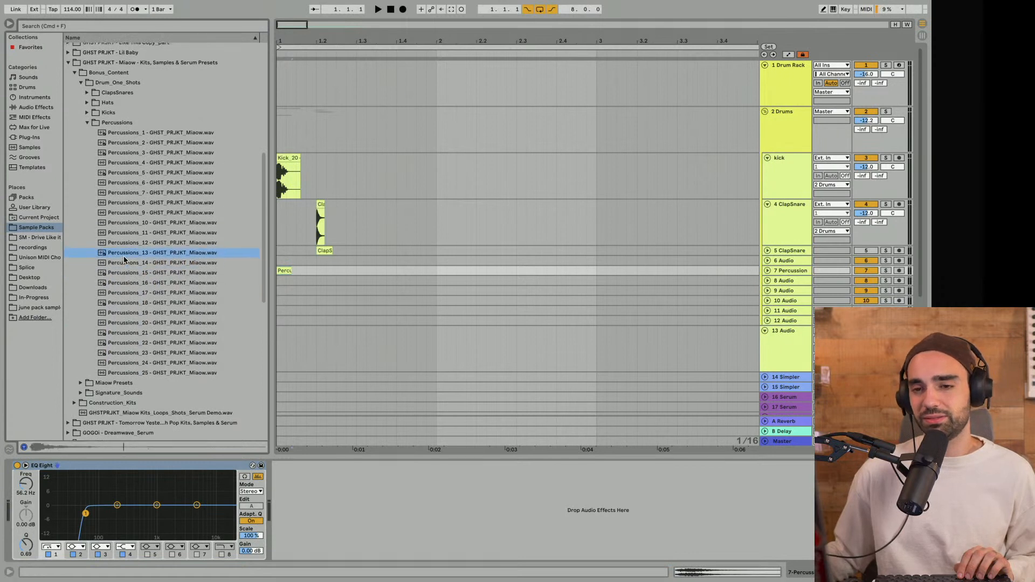
click(123, 246)
drag(122, 262, 301, 282)
Audition more Percussions samples around 10 to 14 and place Percussions_11 on beat 2 of bar 1 on audio track 9
click(156, 251)
click(152, 242)
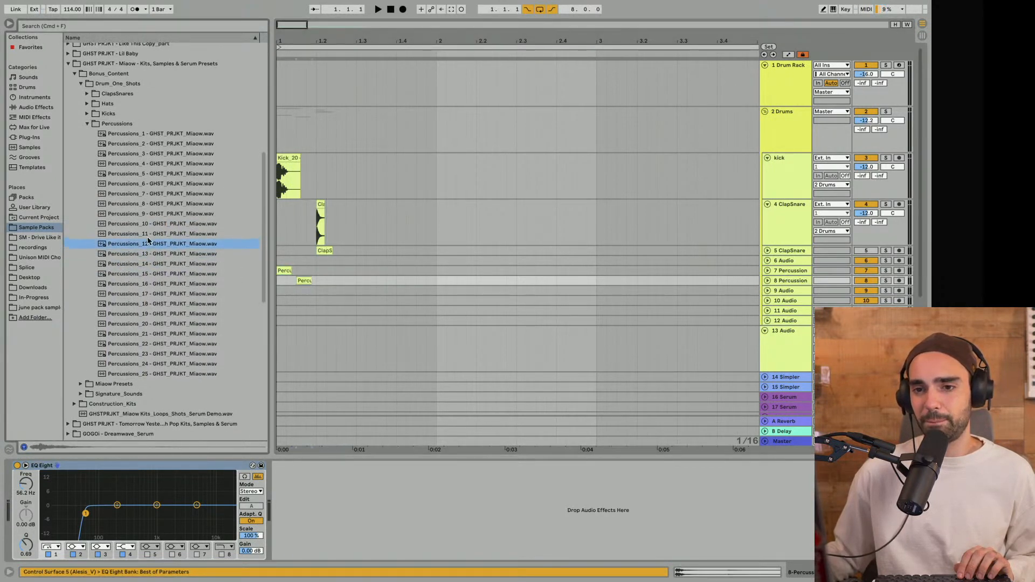
scroll(150, 237, up, 1)
click(148, 236)
click(152, 266)
click(138, 235)
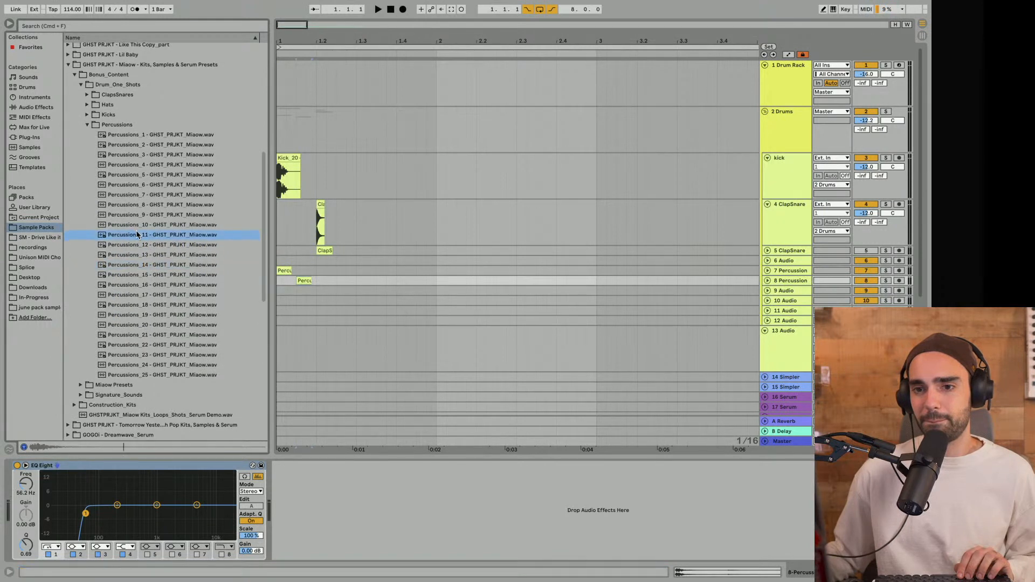
click(137, 226)
drag(129, 238, 322, 291)
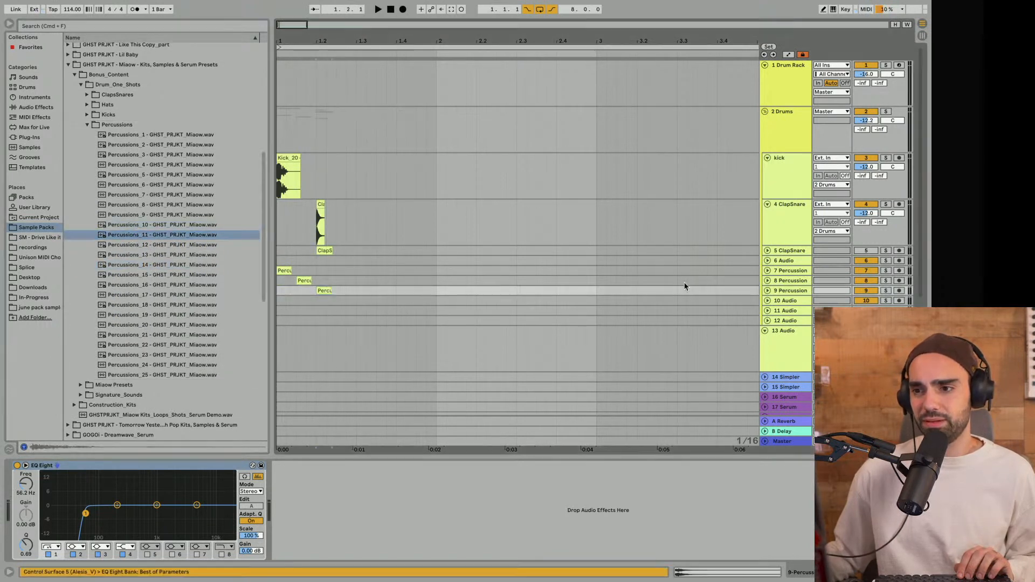
Unfold percussion tracks 7, 8 and 9 and deactivate the kick and ClapSnare tracks
click(767, 291)
click(767, 280)
click(767, 270)
scroll(573, 294, down, 5)
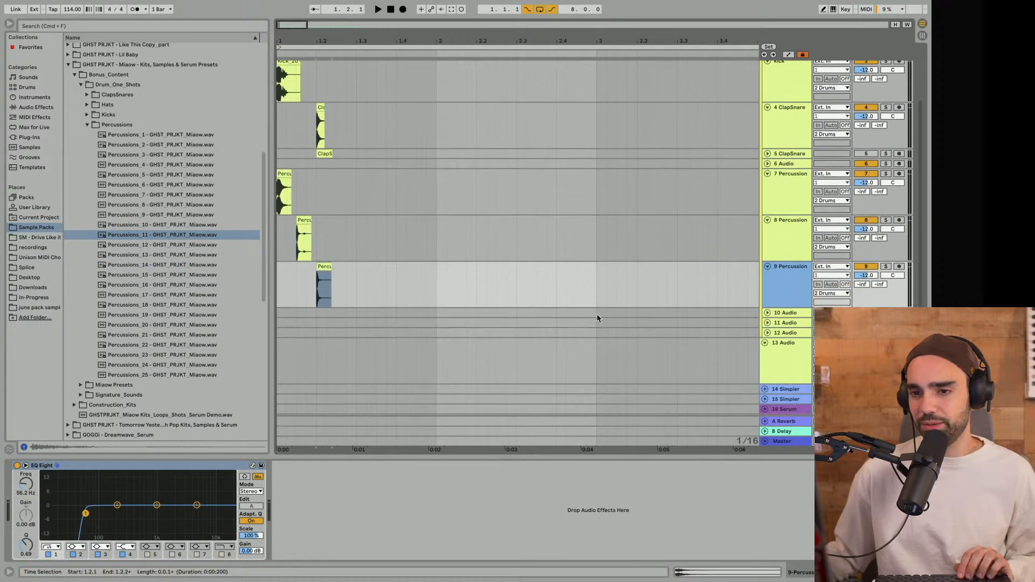
scroll(765, 201, up, 5)
click(873, 158)
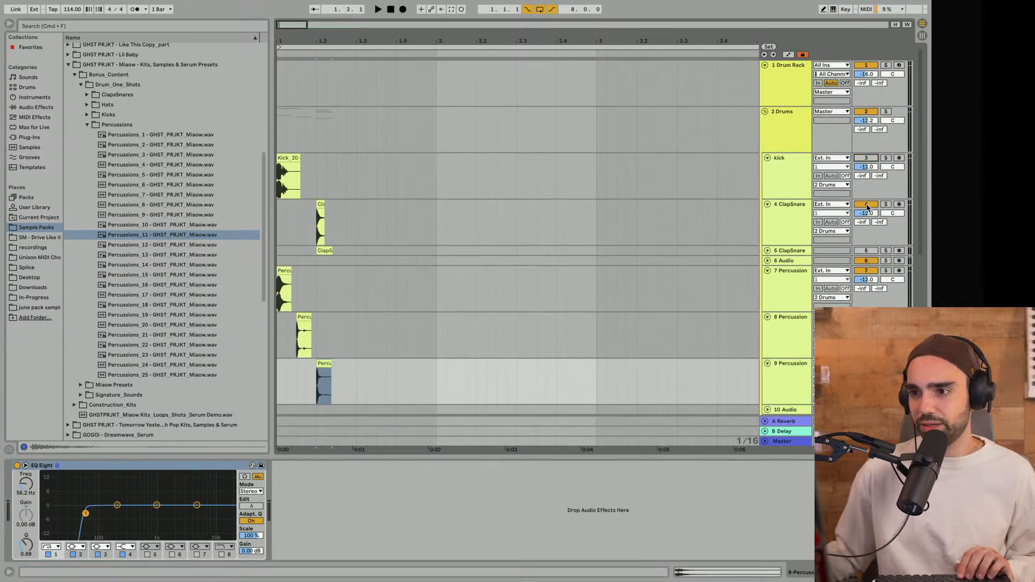
Move Percussions_14 earlier to just after 1.1.2 and Percussions_11 to just before 1.1.3
drag(287, 40, 329, 57)
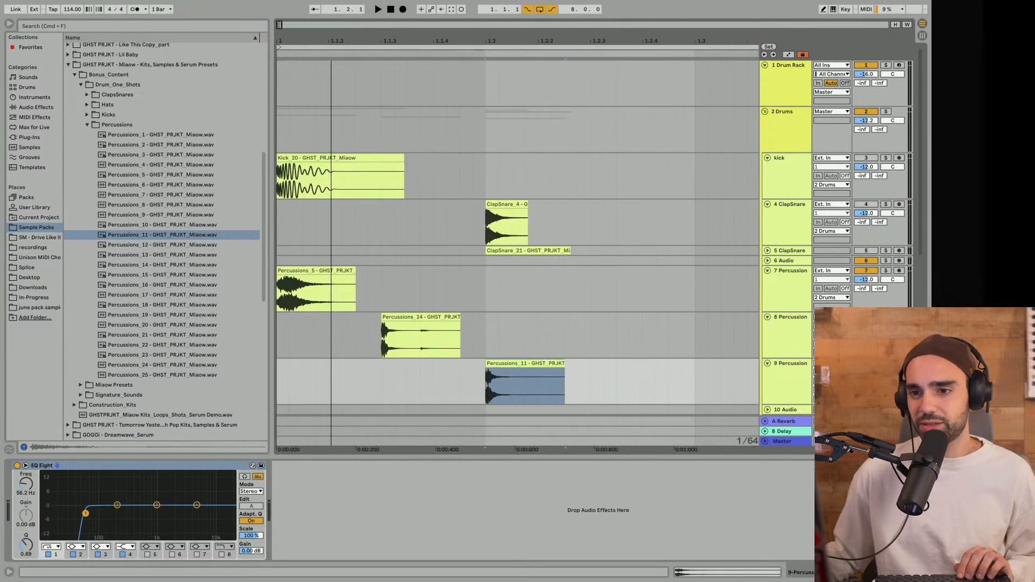
click(364, 306)
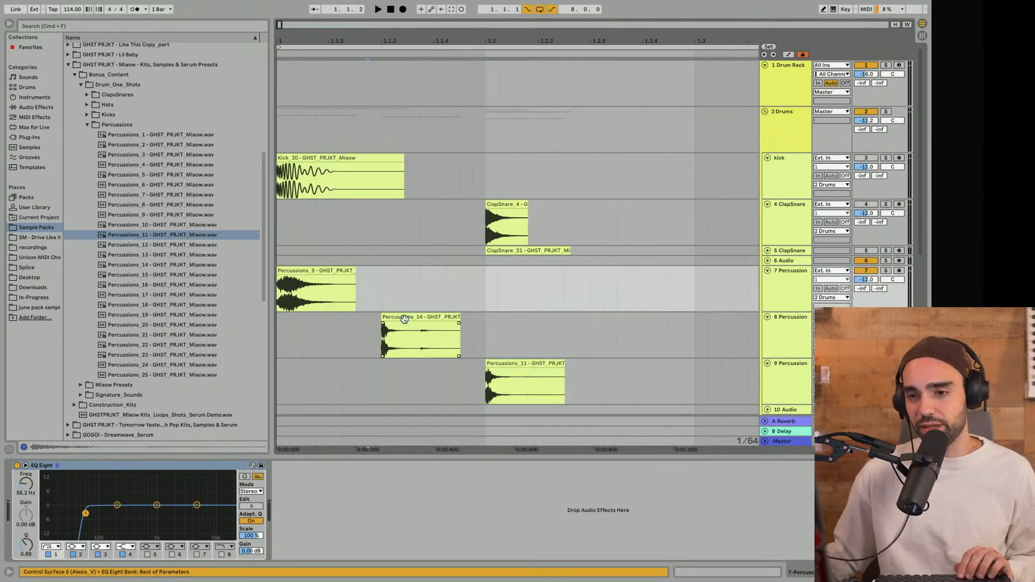
drag(405, 318, 365, 318)
drag(487, 367, 402, 370)
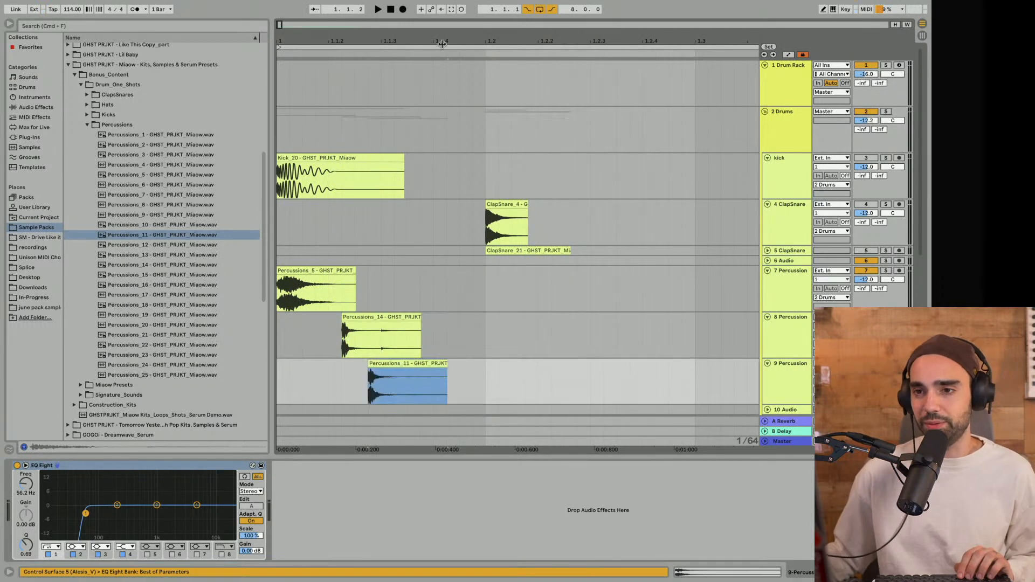
Play the percussion pattern from the start and move Percussions_5 on track 7 to between 1.1.4 and beat 2
click(392, 10)
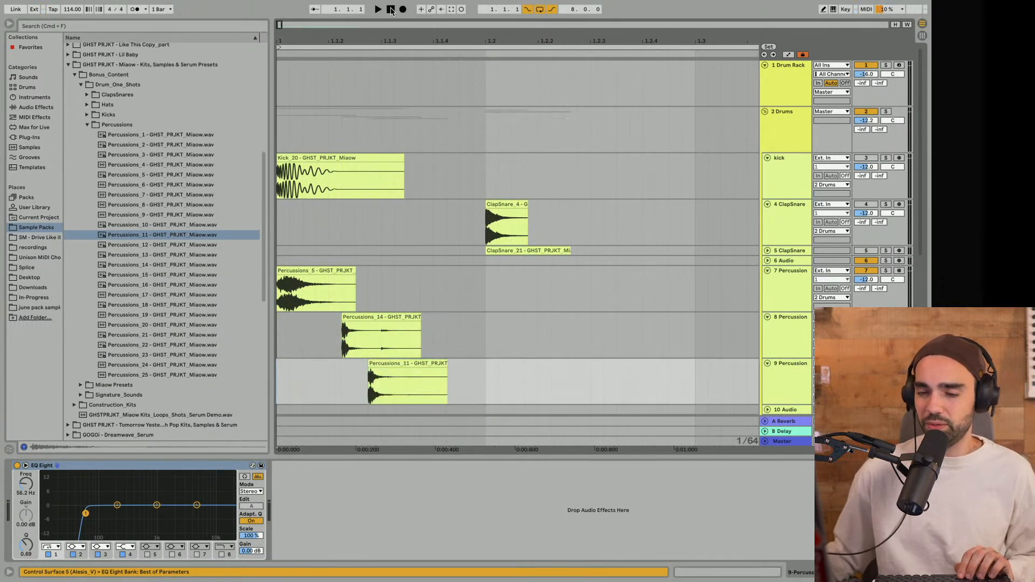
key(space)
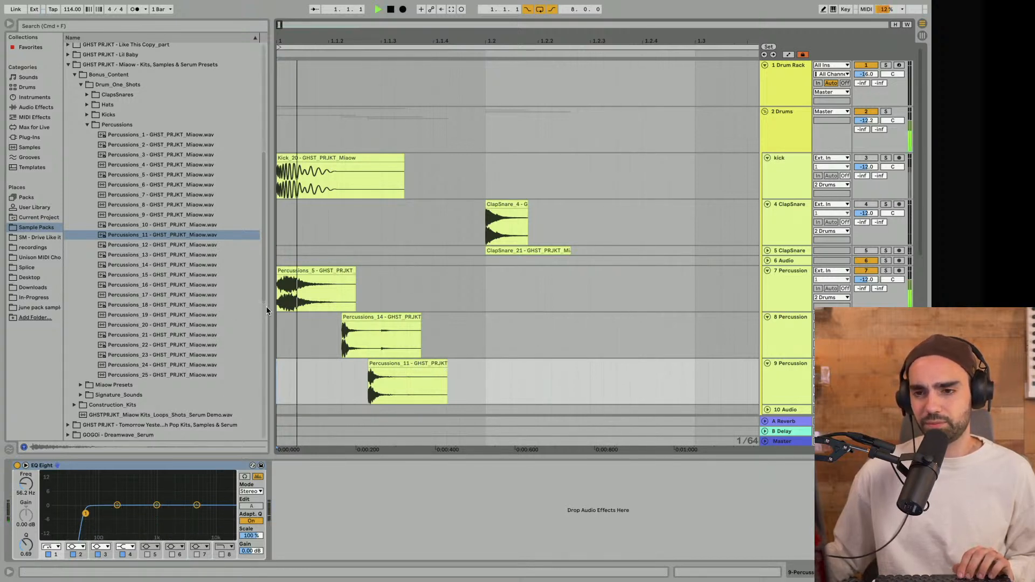
click(193, 286)
drag(299, 274, 482, 275)
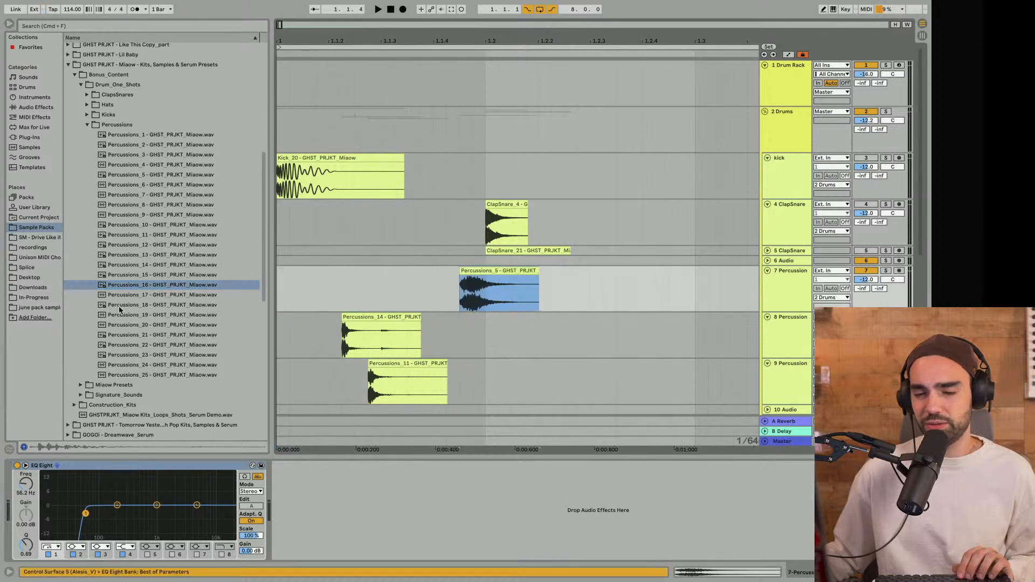
Audition Percussions samples from across the folder and place Percussions_2 at the start of bar 1 on track 7
click(127, 325)
click(140, 366)
click(144, 196)
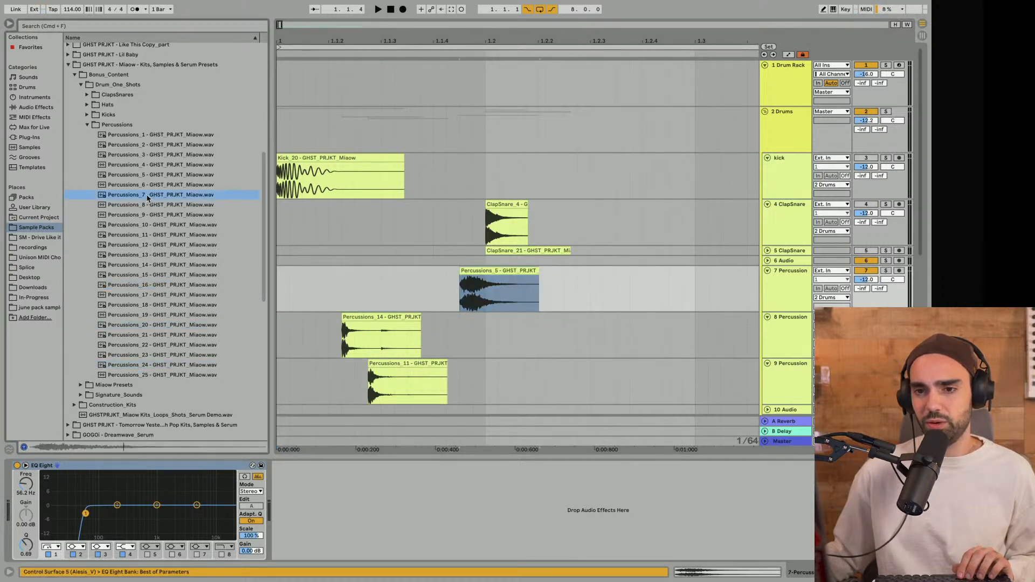
click(142, 185)
click(140, 176)
click(134, 164)
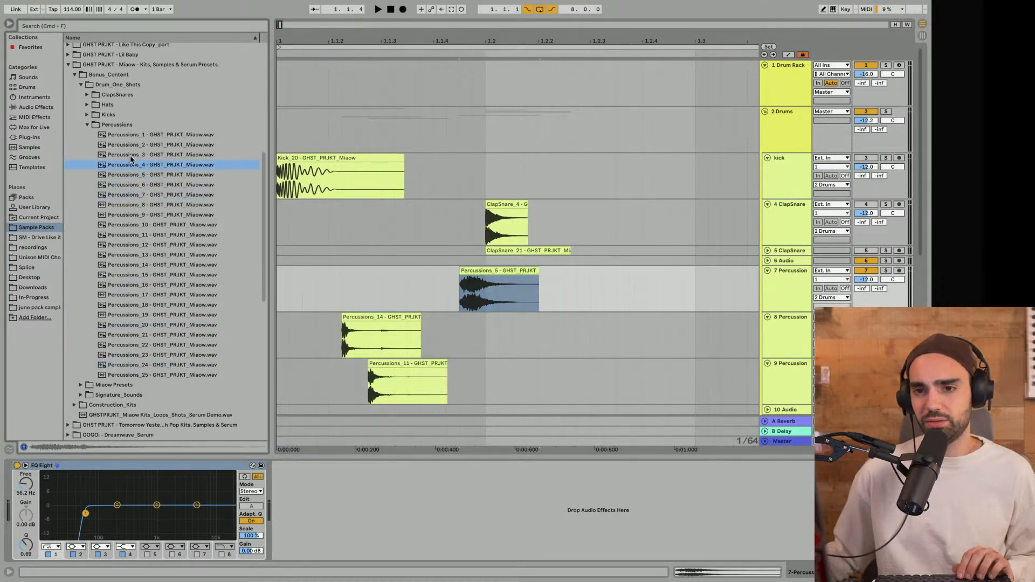
click(132, 154)
click(129, 136)
click(128, 144)
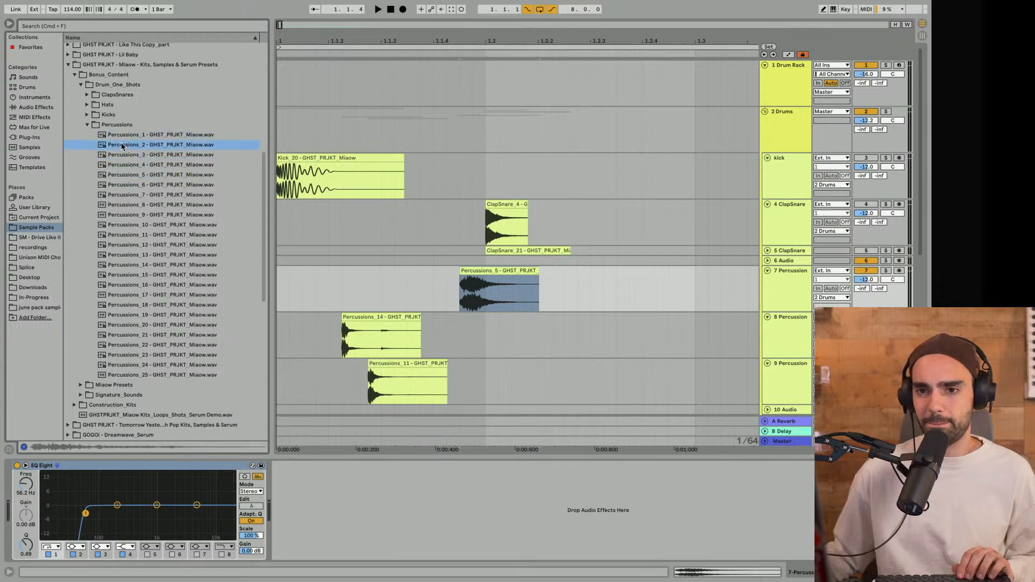
drag(272, 264, 285, 294)
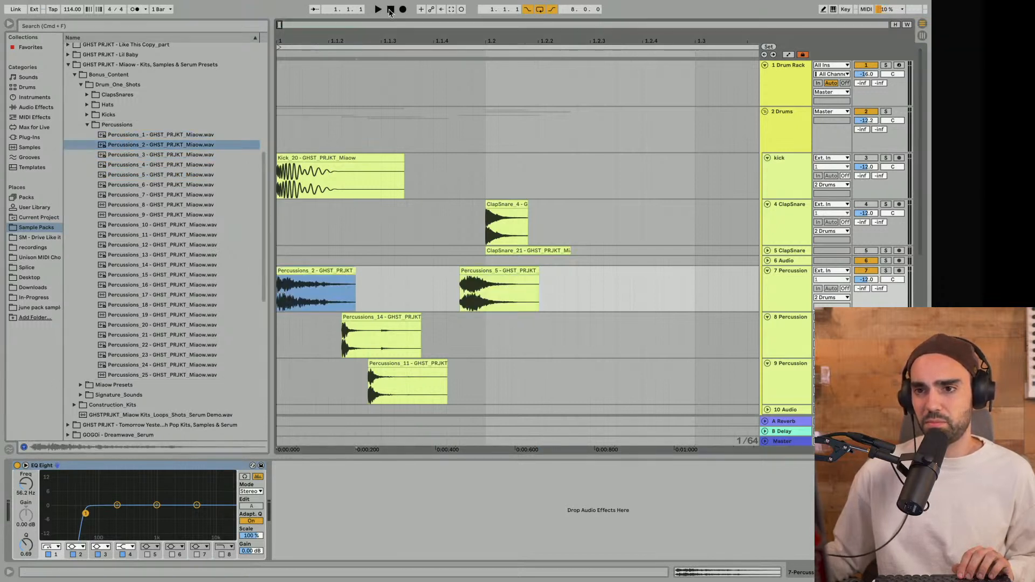
Play the pattern from the start and move the Percussions_5 clip onto beat 2 of bar 1
click(390, 11)
key(space)
key(space)
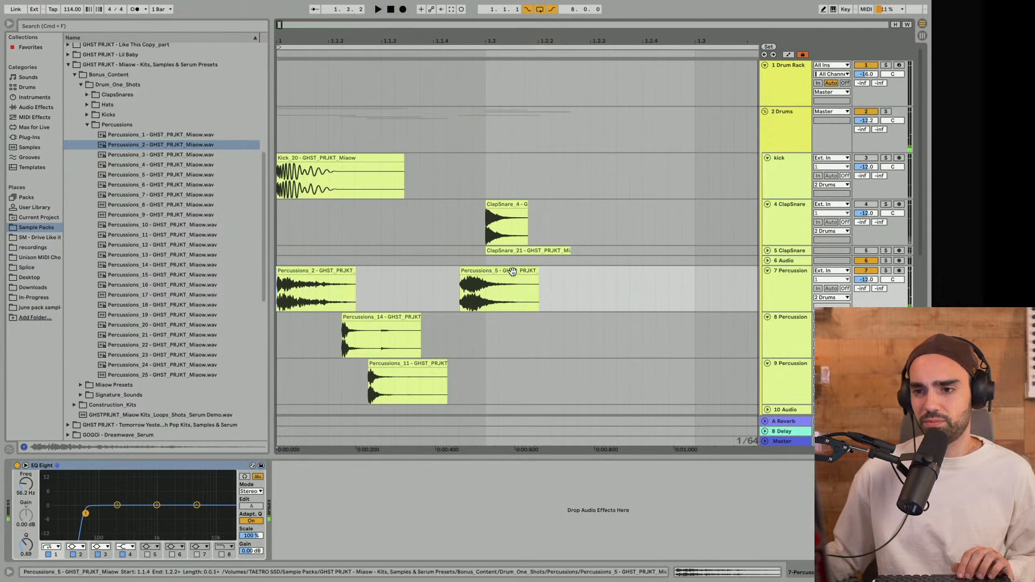
drag(512, 272, 538, 272)
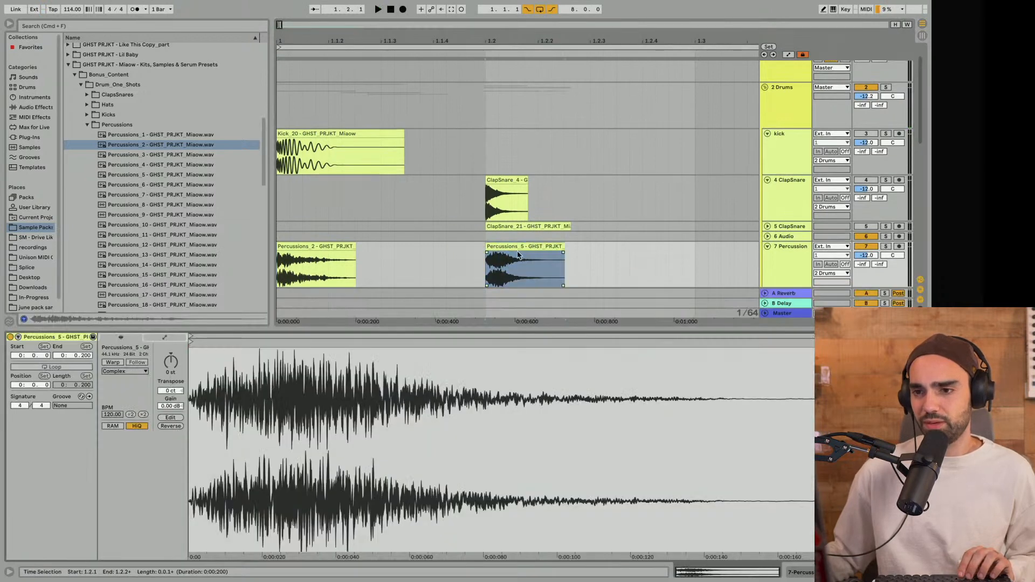
Duplicate the Percussions_5 clip, reverse the copy and place it so it ends at beat 2, then hide the clip view
key(super+d)
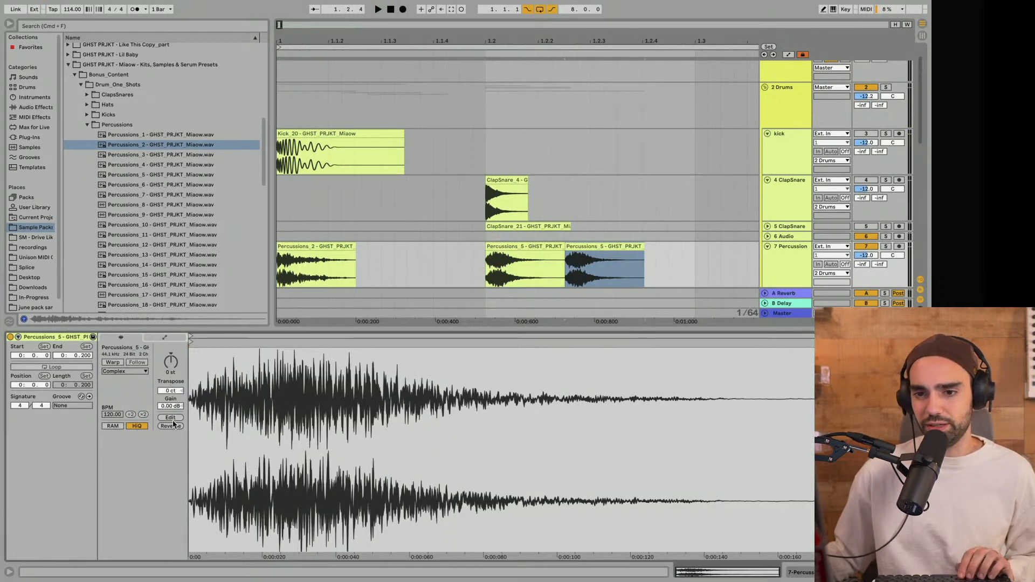
drag(571, 265, 434, 256)
key(super+alt+l)
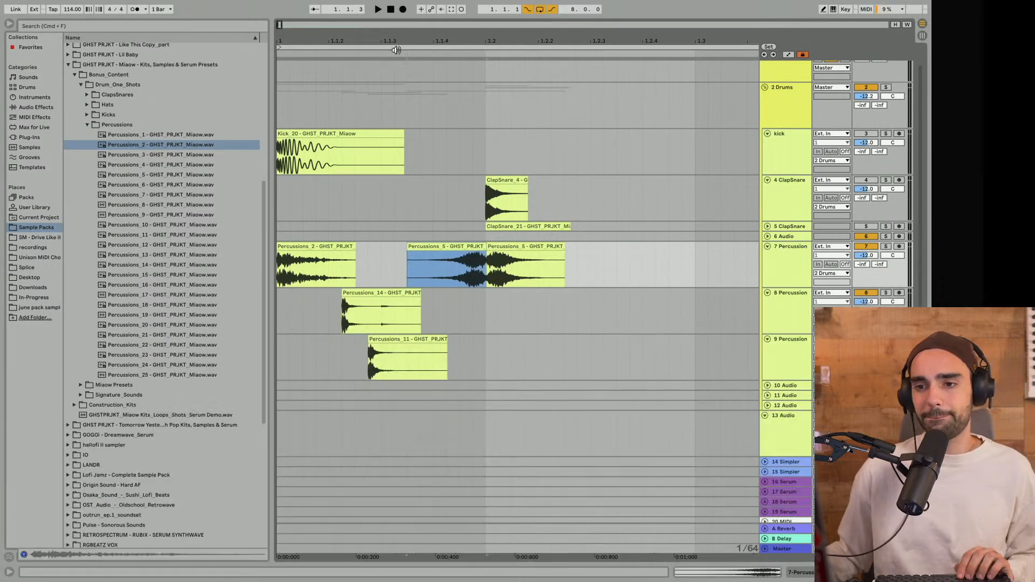
Play the pattern from the start and move the unreversed Percussions_5 clip to 1.2.2
click(391, 10)
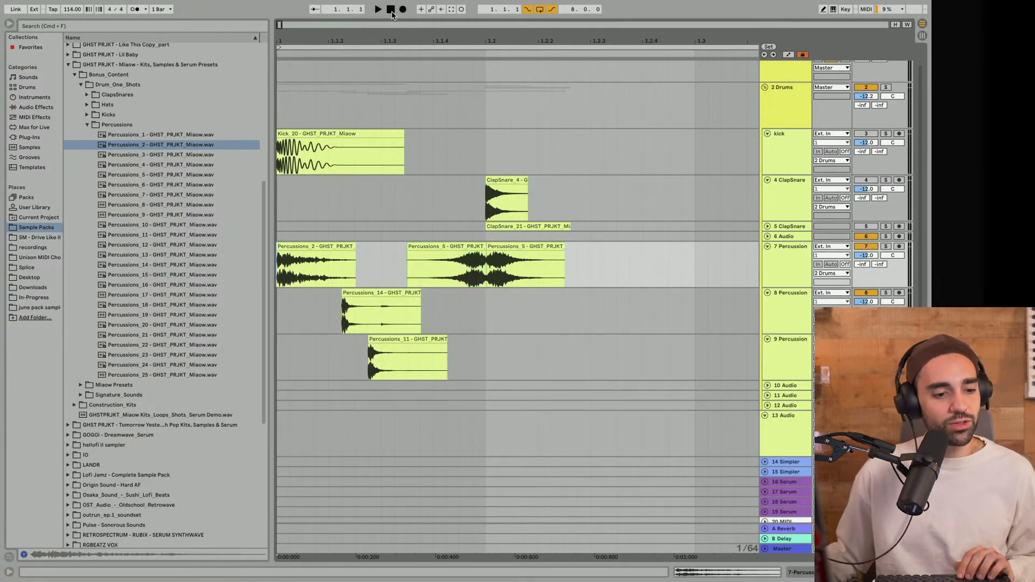
key(space)
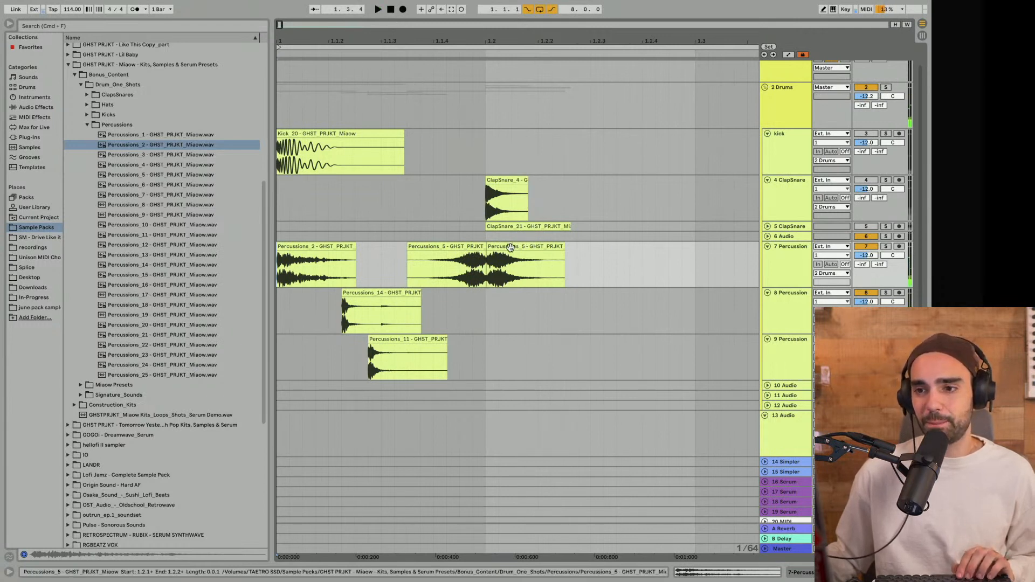
drag(511, 247, 566, 263)
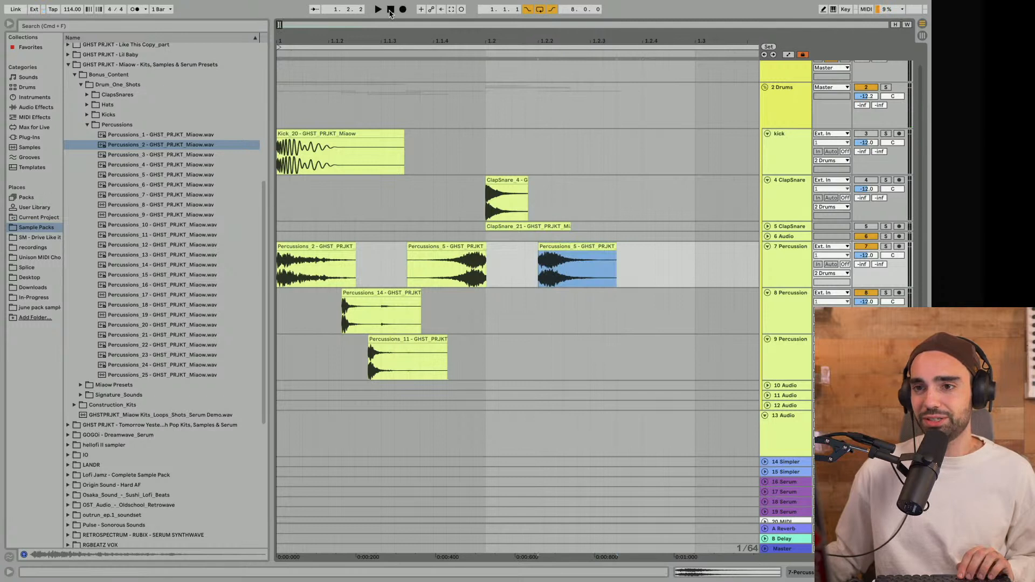
Group the three percussion tracks 7 to 9 inside the Drums group and colour the new group orange
click(391, 10)
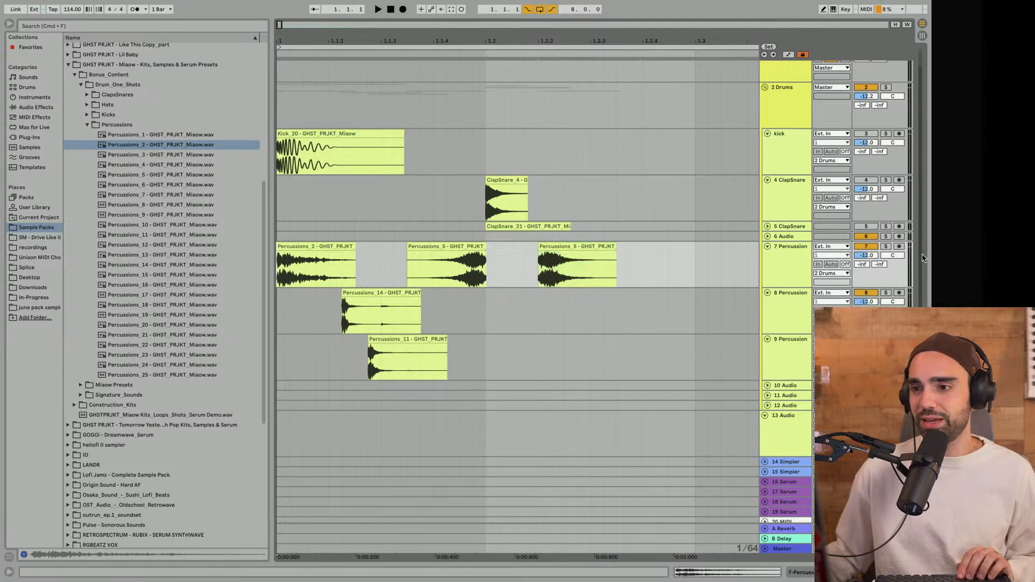
click(794, 269)
shift+click(782, 358)
right_click(782, 358)
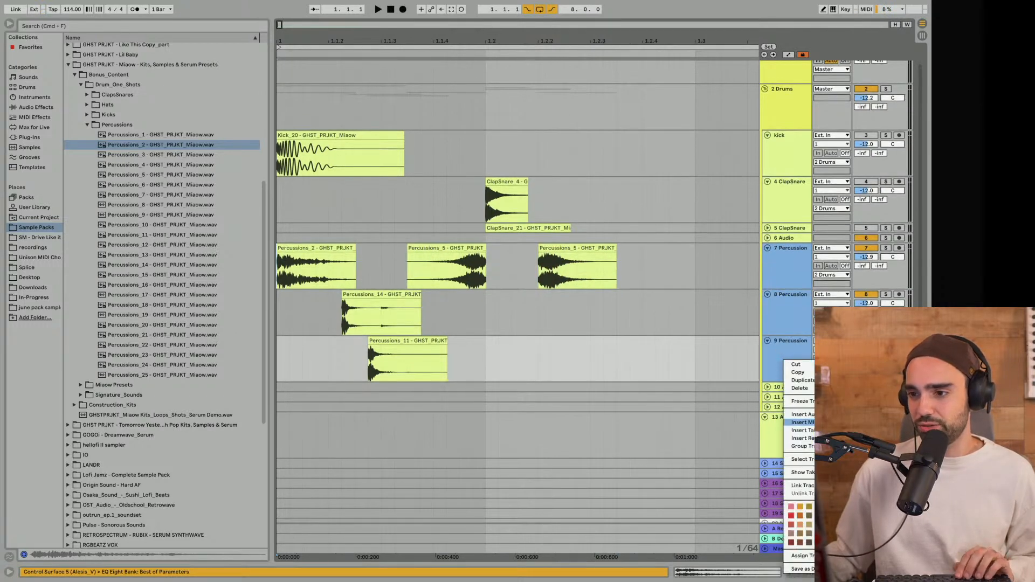
click(799, 446)
scroll(787, 259, down, 1)
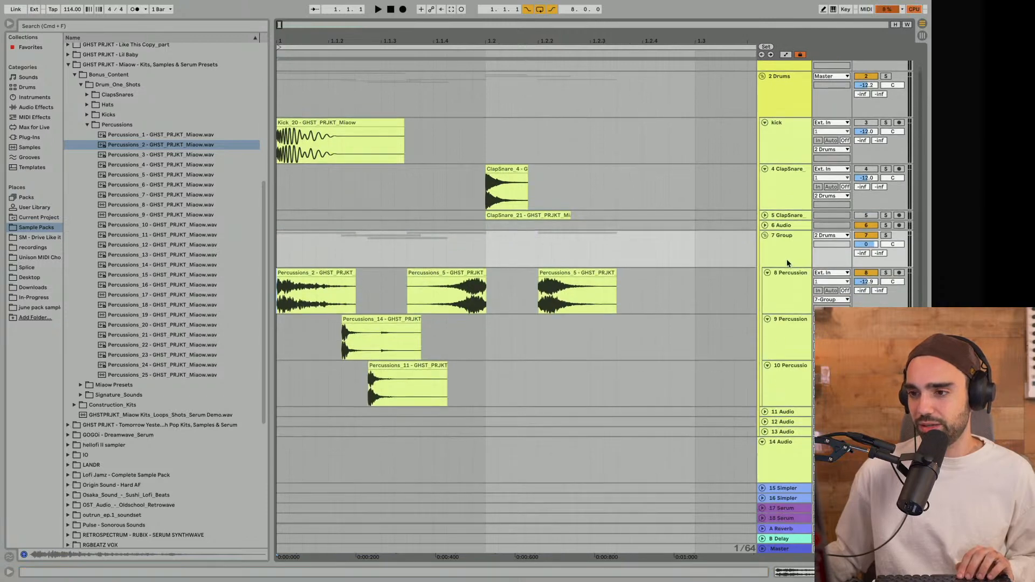
click(779, 247)
right_click(780, 247)
click(798, 400)
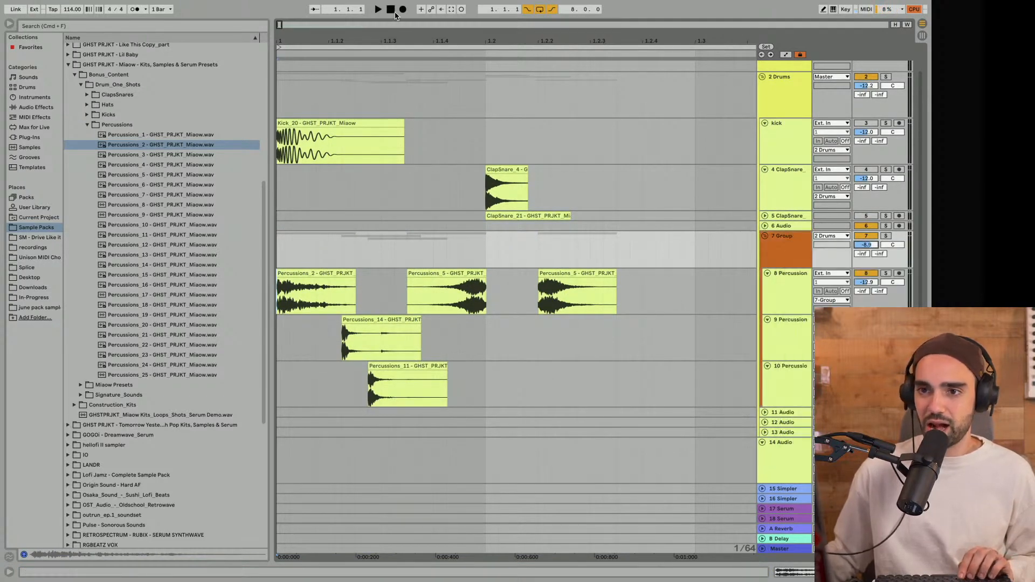
Play the pattern from the start, duplicate the Percussions_14 clip on track 9 and place the copy just before 1.2.3
key(space)
key(space)
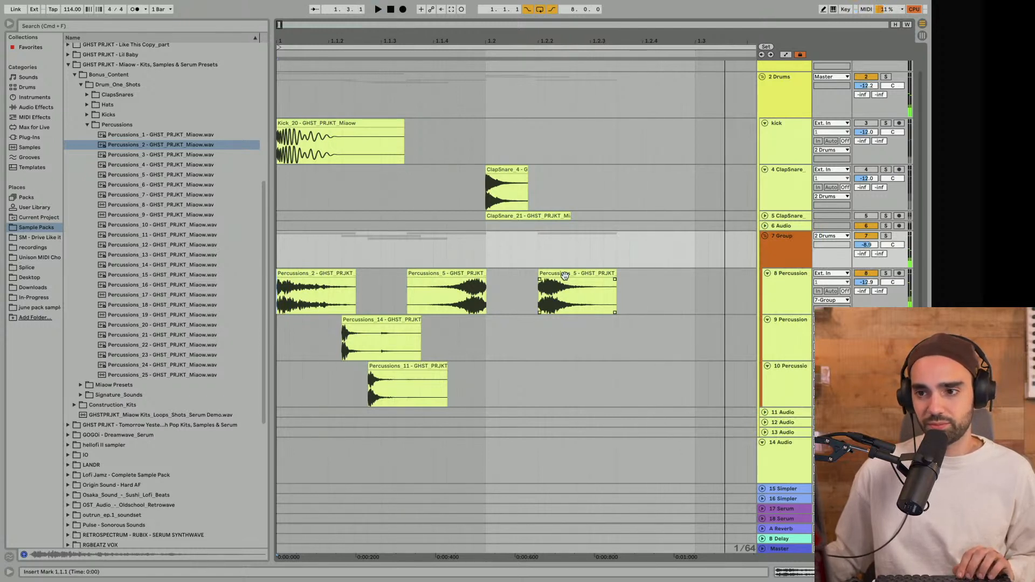
mouse_move(567, 276)
mouse_down()
mouse_move(580, 279)
mouse_move(561, 282)
mouse_up()
key(space)
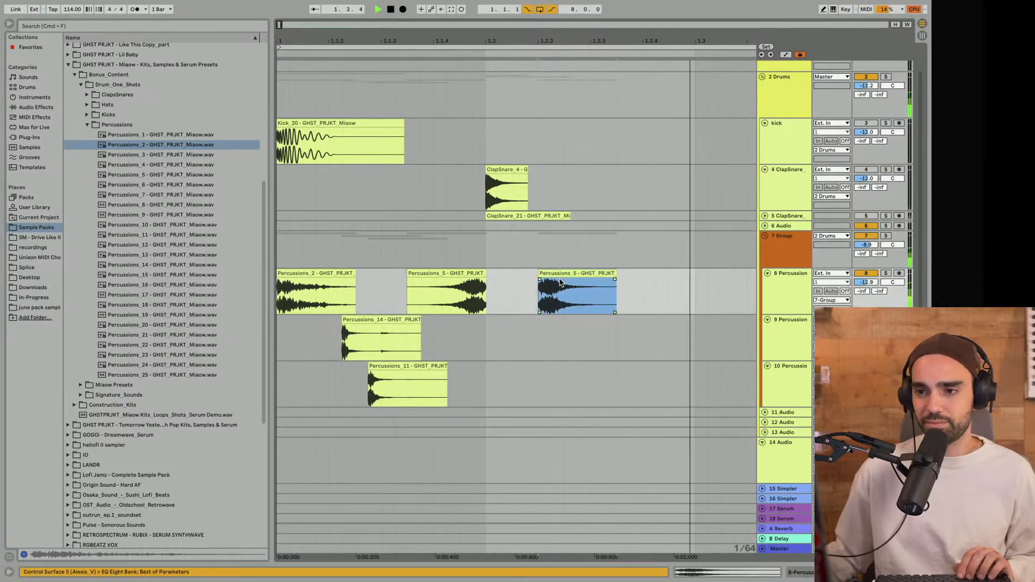
click(369, 324)
key(super+d)
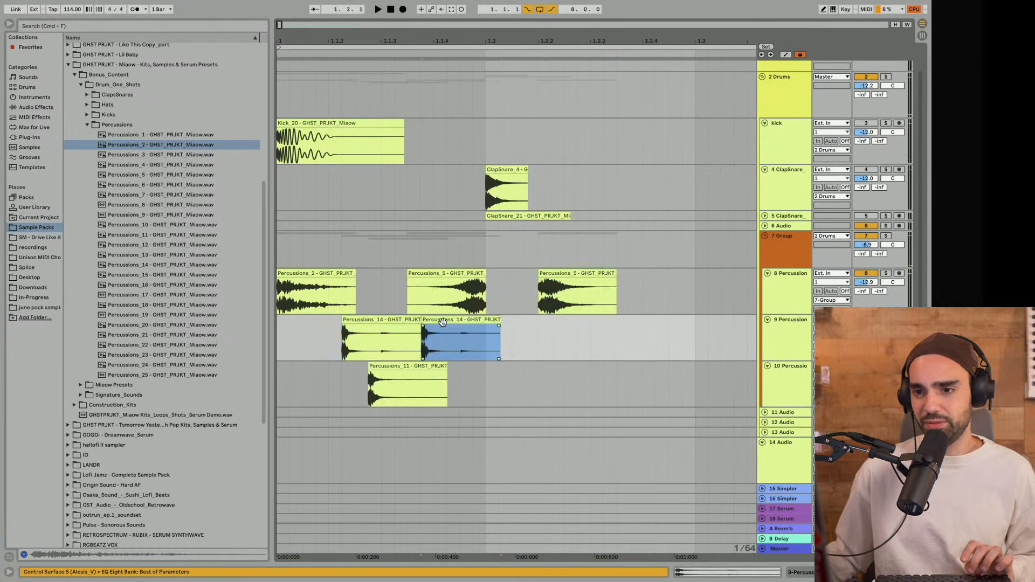
drag(442, 323, 601, 330)
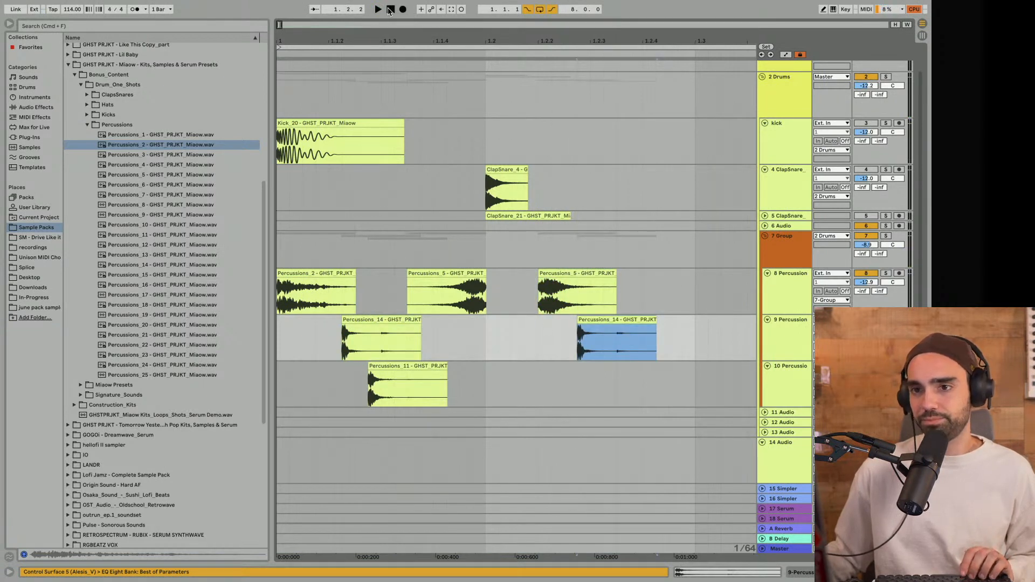
Play the pattern, move the Percussions_14 copy to beat 2 of bar 1 and delete the unreversed Percussions_5 clip
click(390, 9)
key(space)
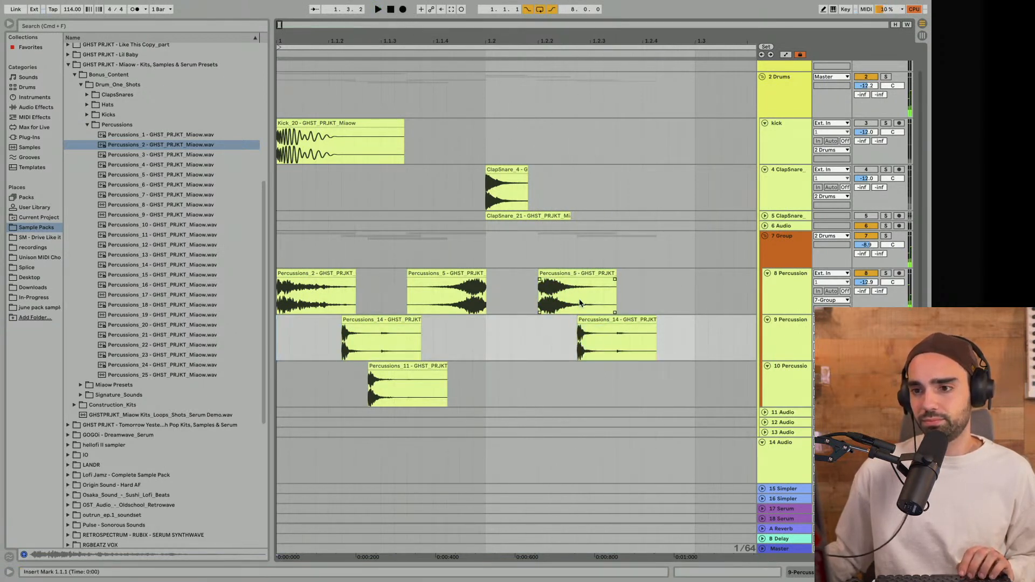
click(589, 324)
drag(589, 324, 496, 326)
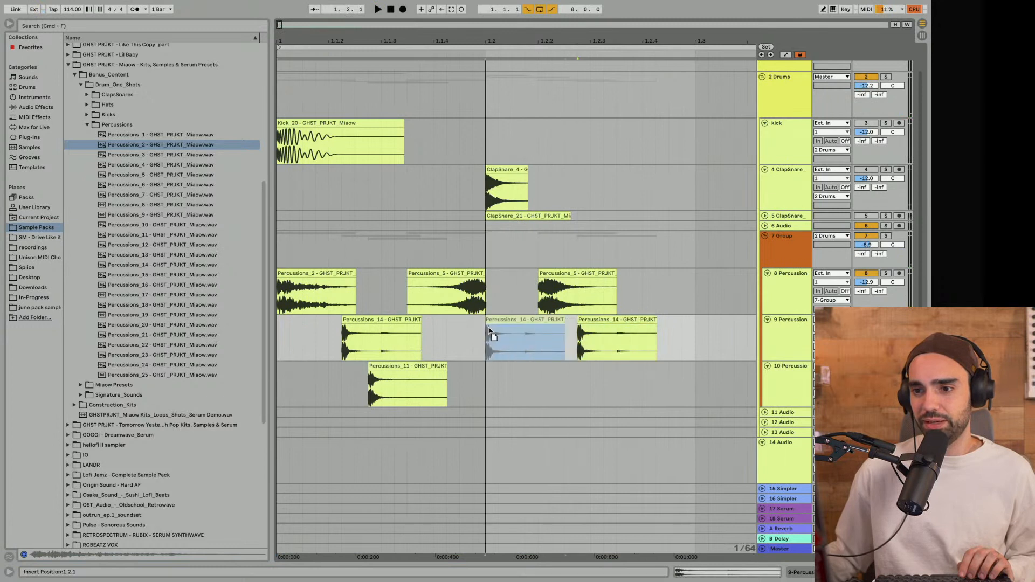
click(559, 272)
key(Delete)
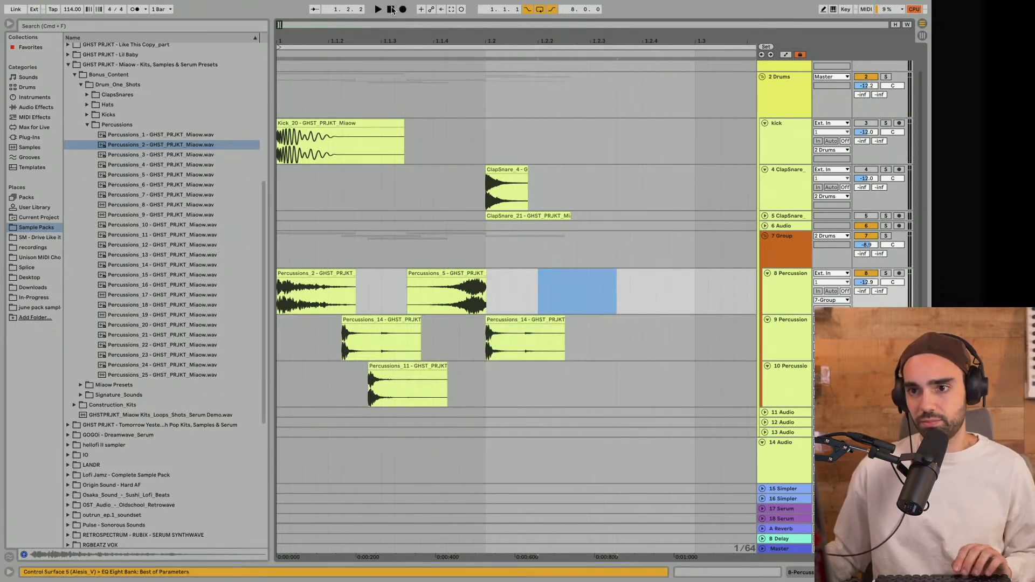
Move the reversed Percussions_5 clip straight down onto track 11 inside the percussion group and expand that track
click(393, 10)
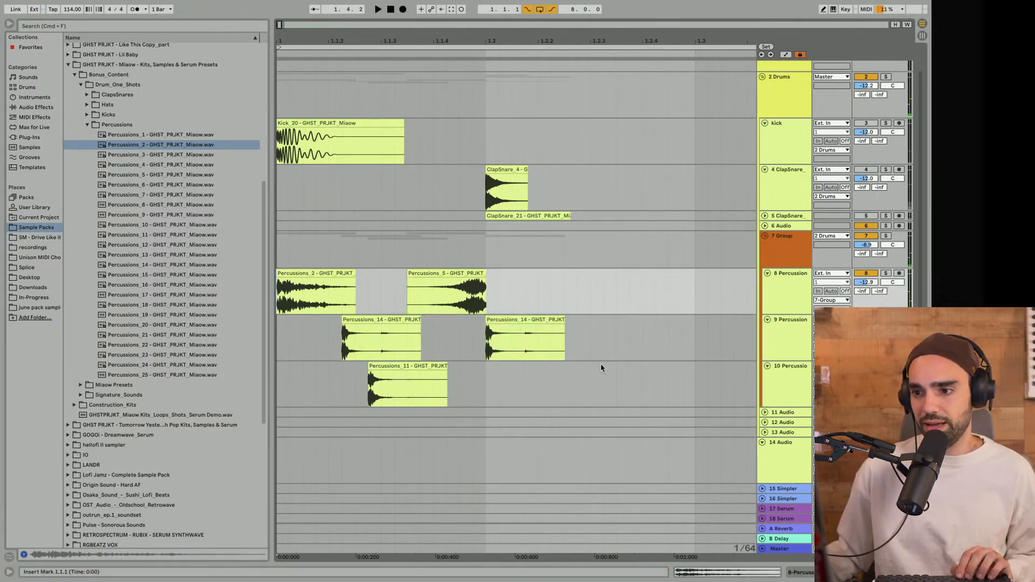
mouse_move(474, 273)
mouse_down()
mouse_move(474, 411)
mouse_move(461, 414)
mouse_move(475, 410)
mouse_up()
click(783, 409)
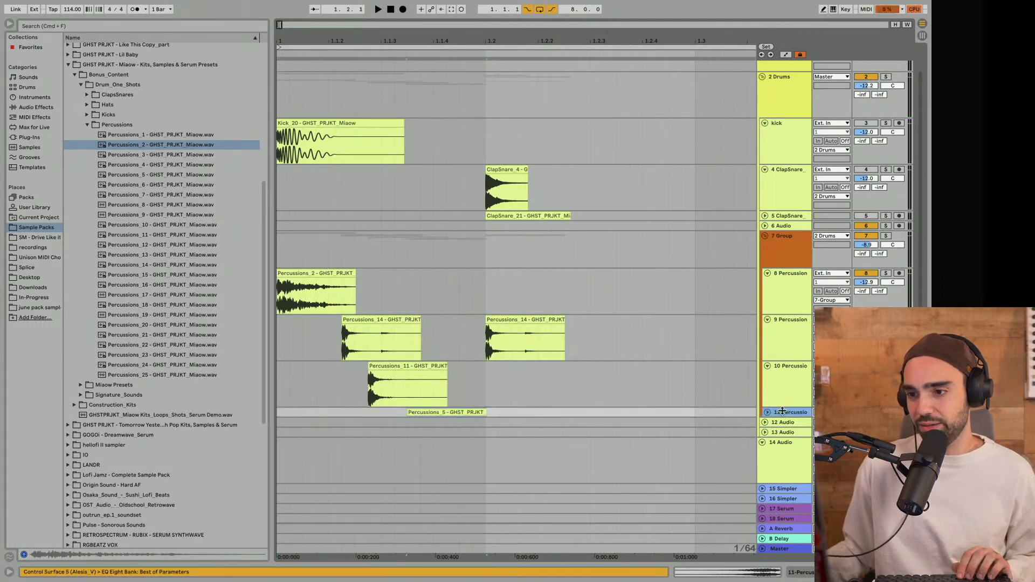
click(765, 413)
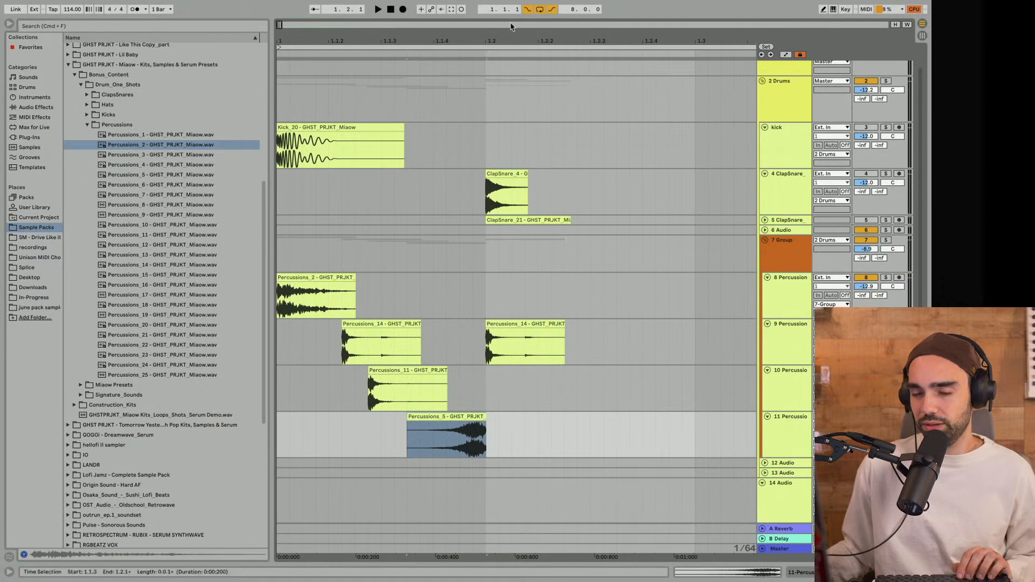
Copy the Percussions_2 clip on track 8 to beat 2 of bar 1 and play the pattern from the start
click(391, 11)
key(space)
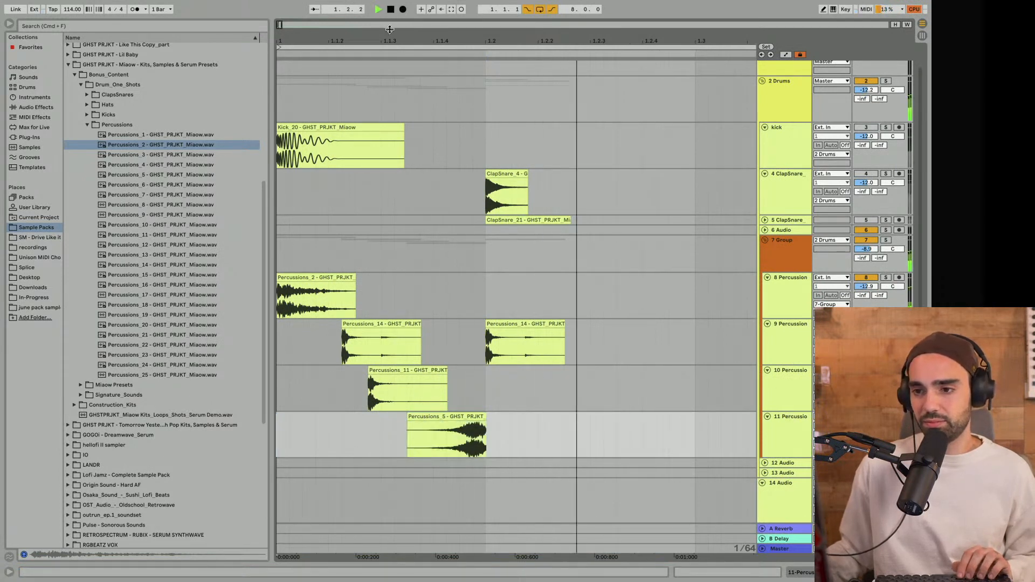
drag(331, 292, 540, 292)
click(391, 11)
key(space)
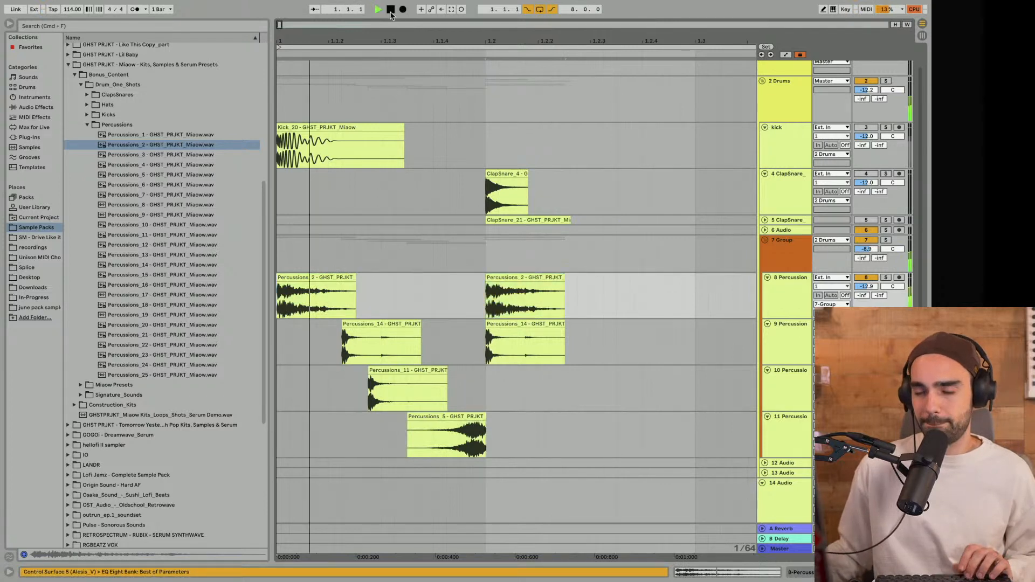
Move the Percussions_14 copy to 1.2.2, place a duplicate of Percussions_11 just before it on track 10, and play the pattern
drag(504, 326, 586, 330)
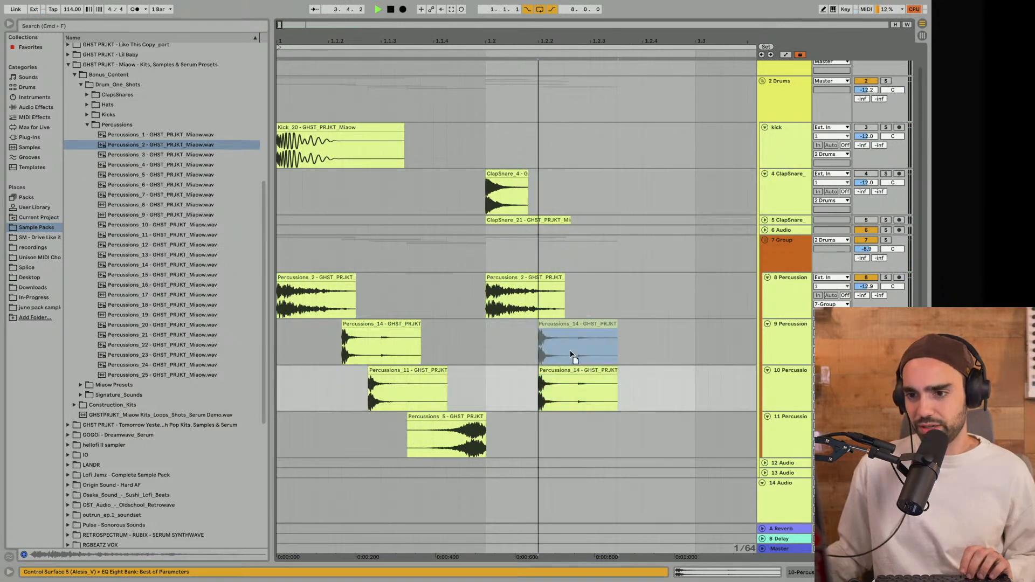
click(406, 371)
key(super+d)
drag(480, 378, 557, 377)
key(space)
click(392, 9)
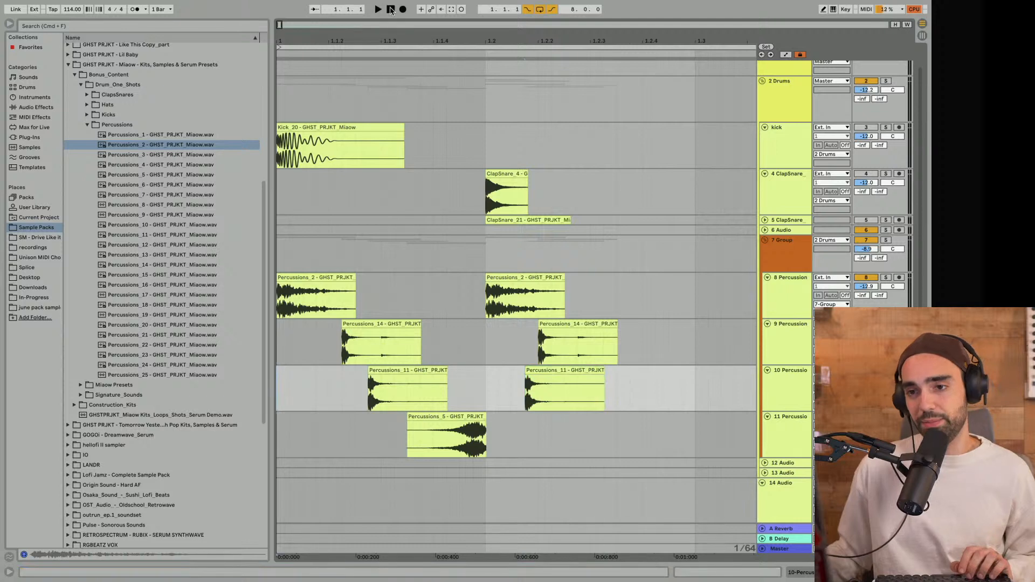
key(space)
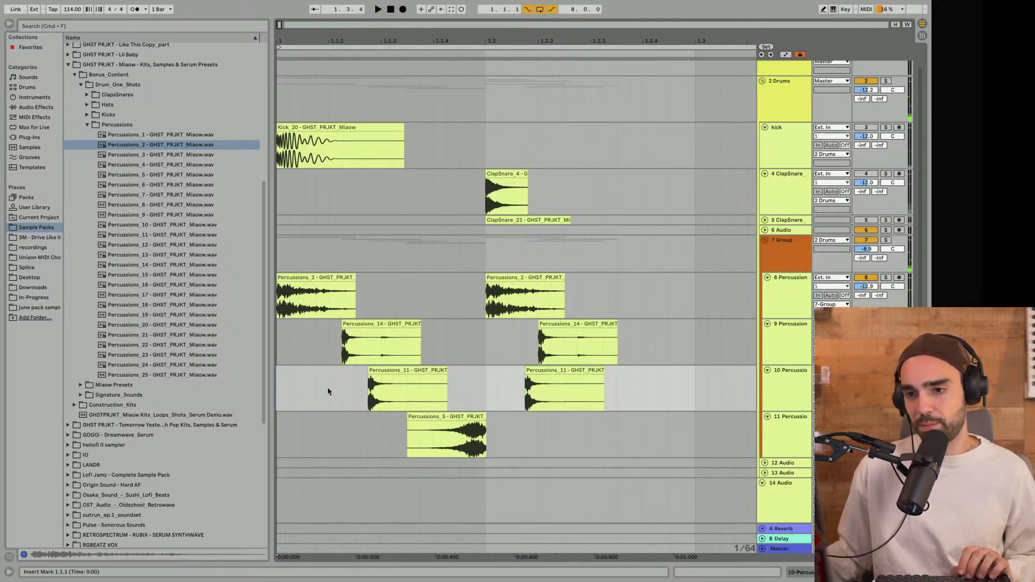
Add a Percussions_14 copy at 1.2.4 and a copy of the reversed Percussions_5 ending there, and play the pattern
click(435, 416)
key(super+d)
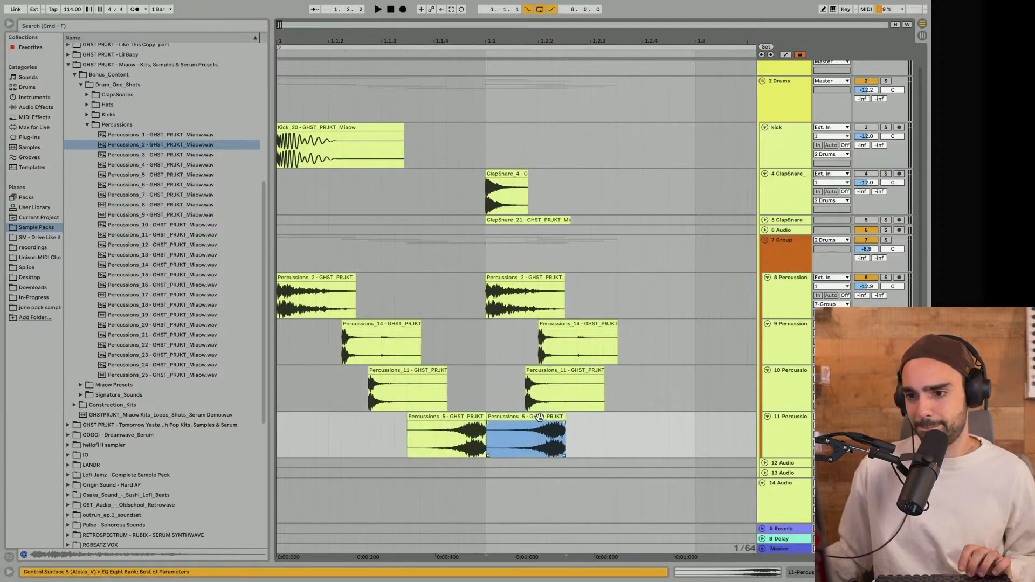
drag(540, 417, 602, 421)
click(559, 326)
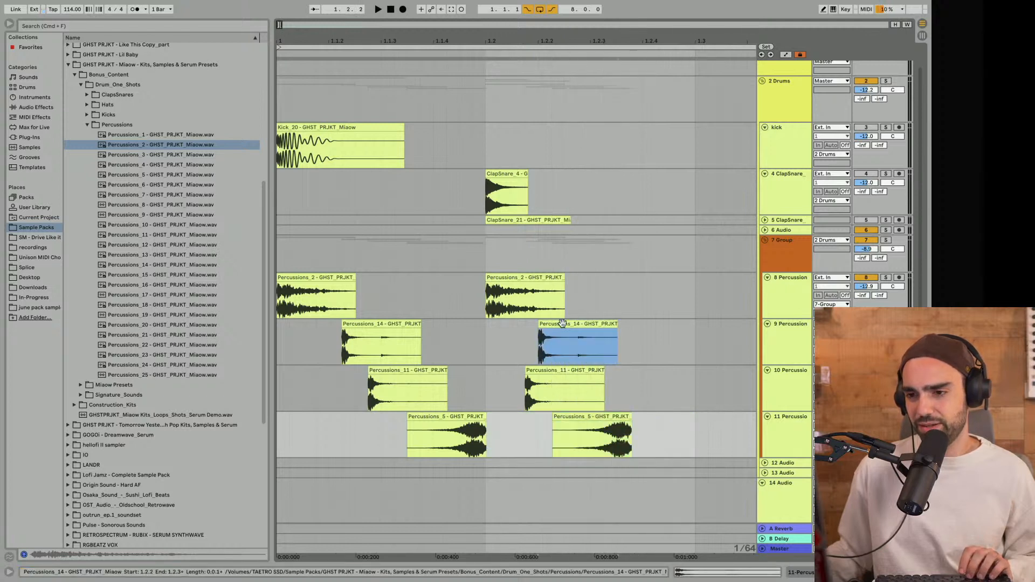
key(super+d)
drag(639, 328, 664, 328)
drag(613, 420, 625, 420)
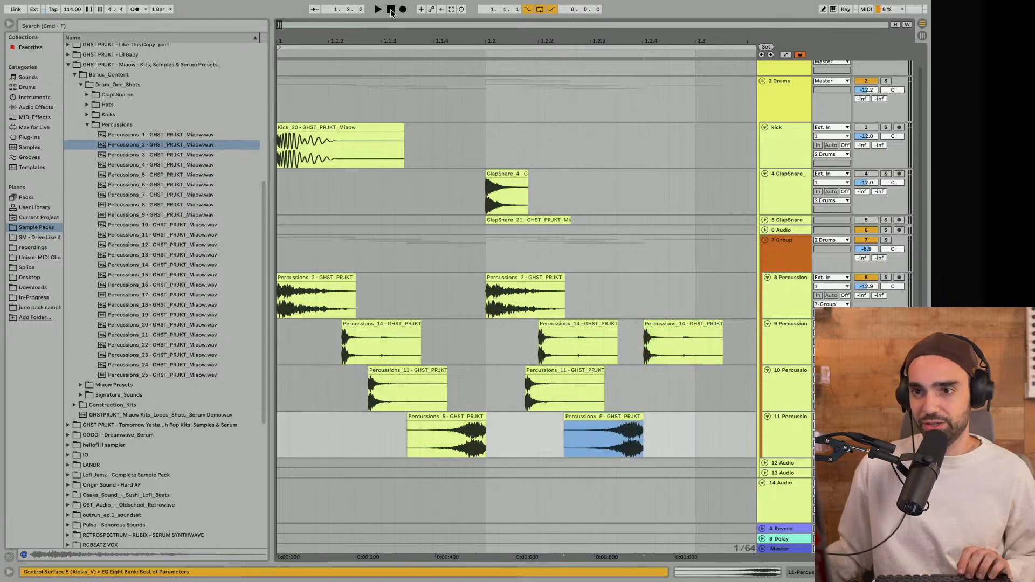
click(391, 11)
key(space)
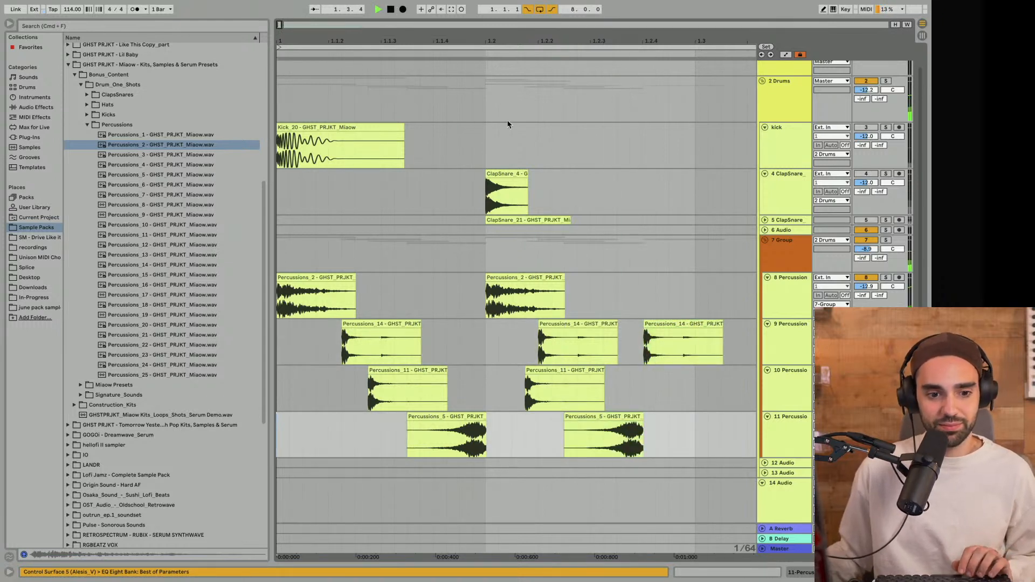
Audition more percussion samples, add Percussions_13 to track 10 and align it to beat 3 of bar 1 after playback
drag(479, 40, 478, 24)
click(133, 215)
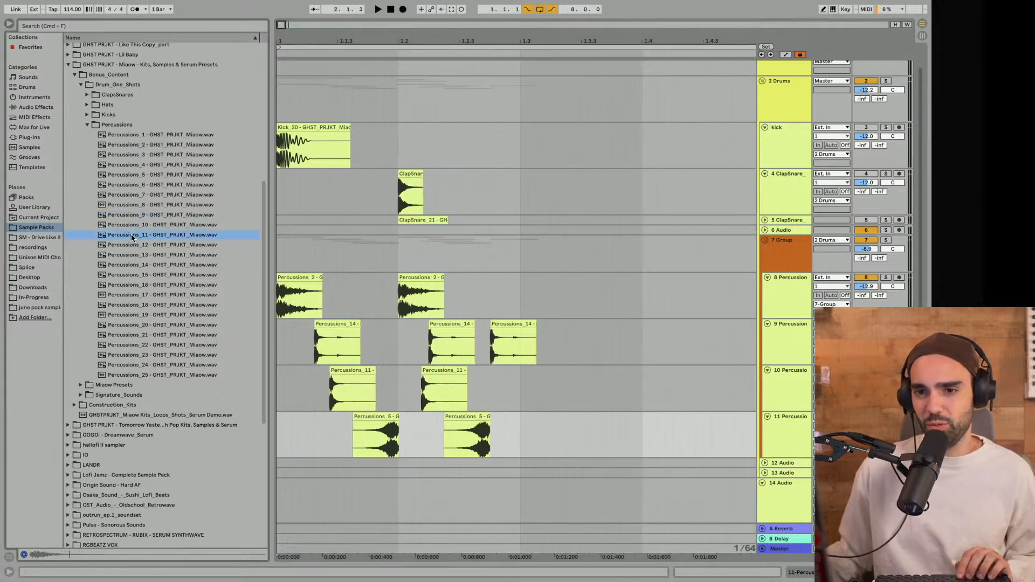
drag(134, 255, 506, 410)
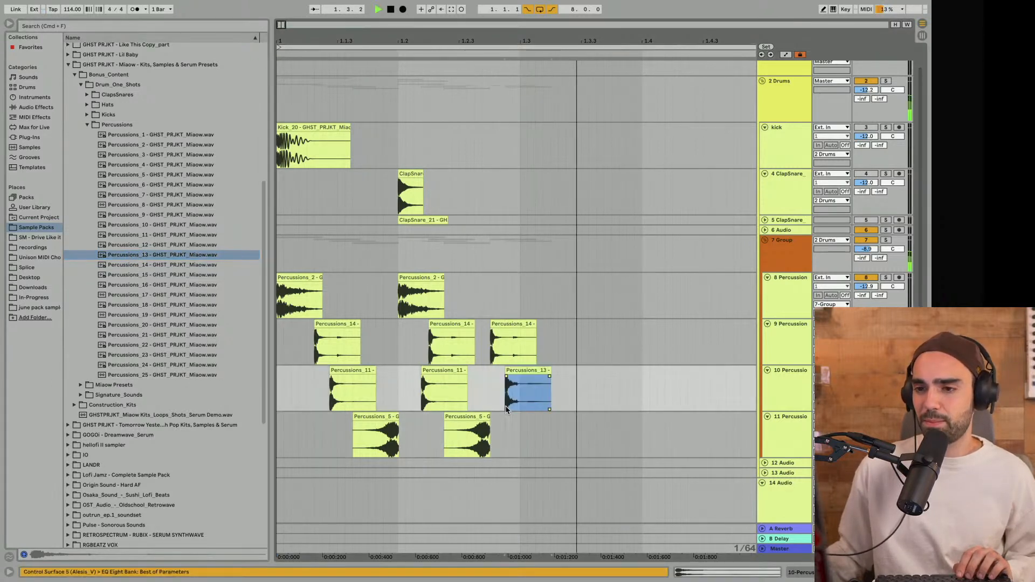
key(space)
click(392, 13)
key(space)
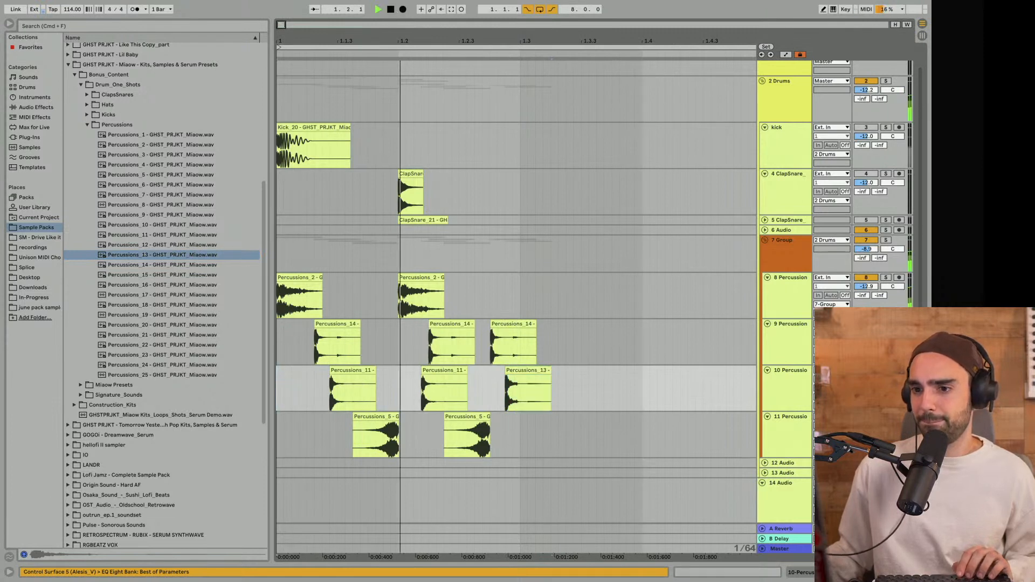
key(space)
drag(536, 397, 552, 398)
Duplicate the first two beats of the clips on percussion tracks 8 to 11 repeatedly to fill four bars
drag(517, 285, 271, 430)
key(super+d)
key(super+d)
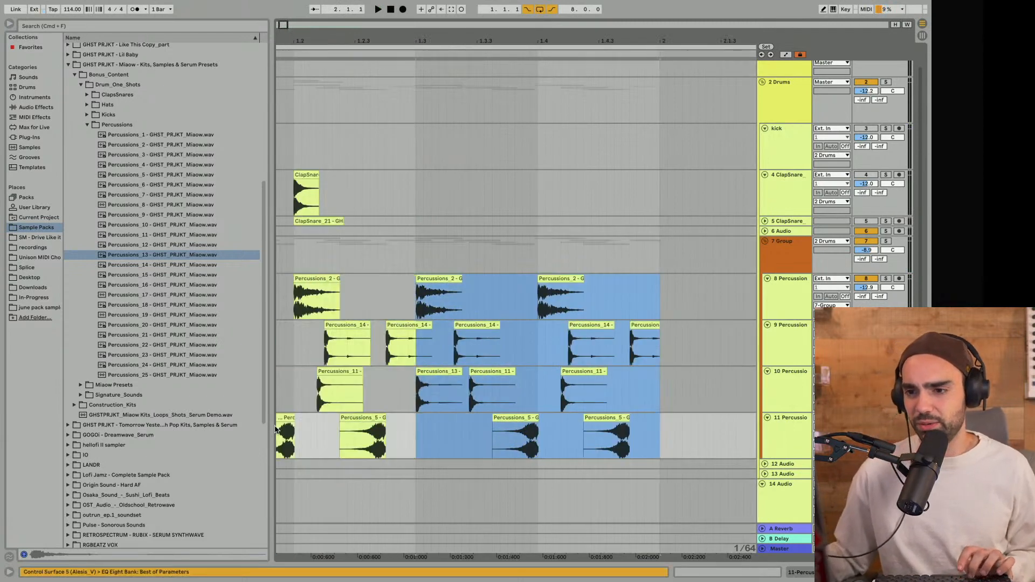
key(minus)
key(minus)
key(super+d)
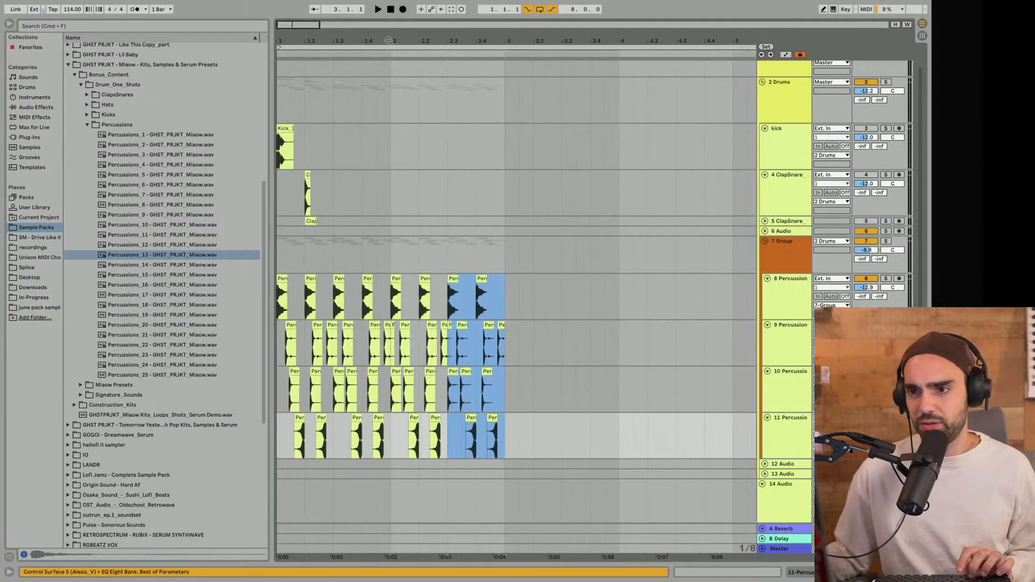
key(super+d)
key(super+d)
key(super+d)
key(super+d)
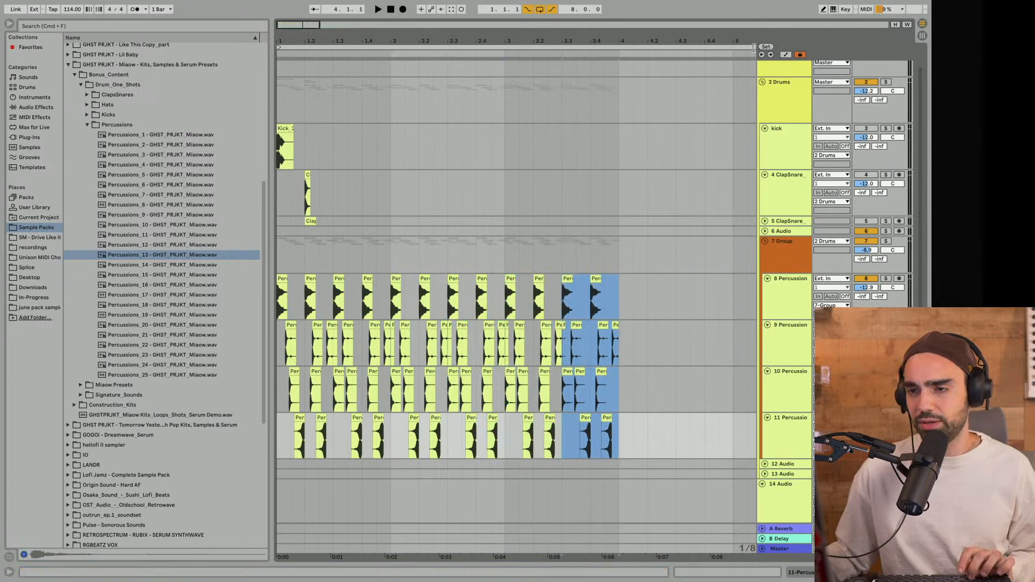
Shorten the loop region to exactly four bars and play the arrangement from the start
key(super+a)
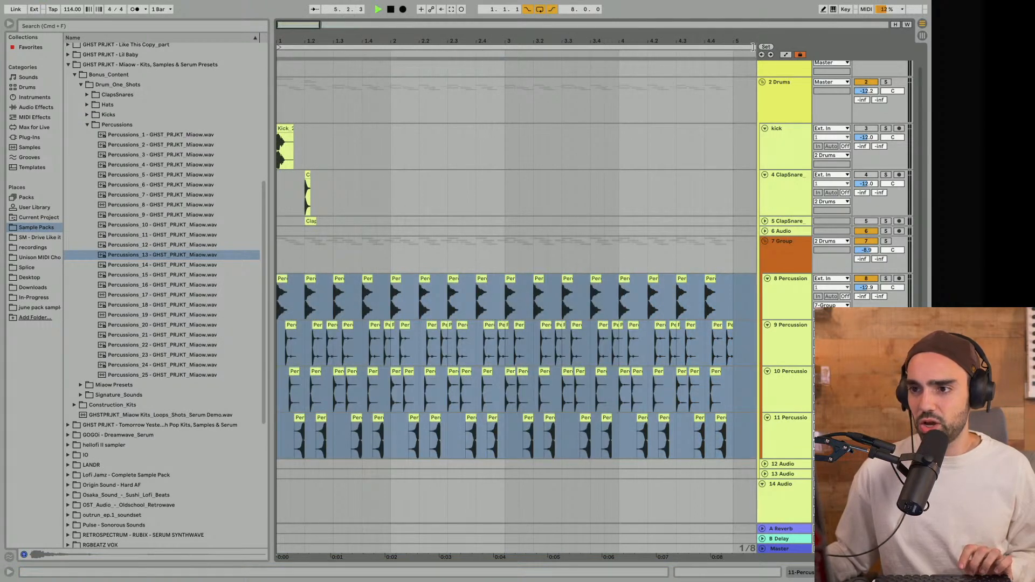
drag(754, 47, 731, 47)
click(393, 12)
key(space)
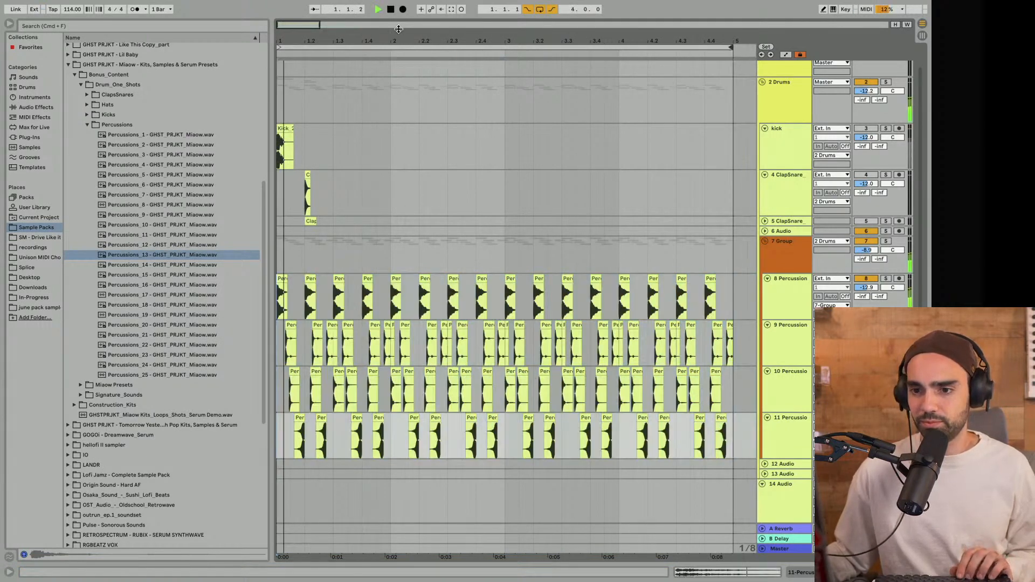
drag(317, 41, 346, 52)
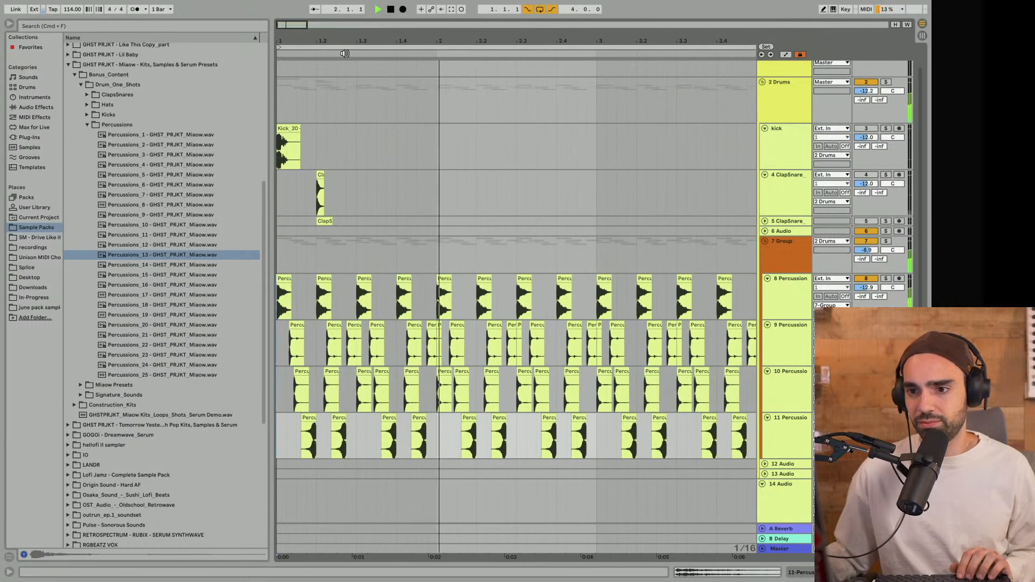
Stop playback and undo all the percussion duplications, going back to the original two-beat selection
key(space)
key(super+z)
key(super+z)
key(super+z)
key(super+z)
key(super+z)
key(super+z)
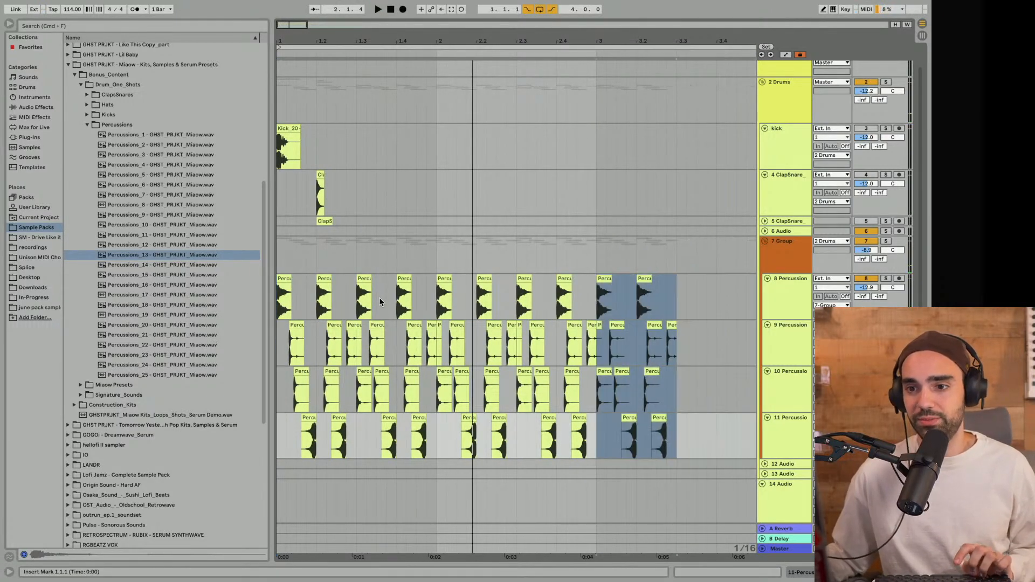
key(super+z)
Play the original short percussion pattern from the start to check its groove
key(space)
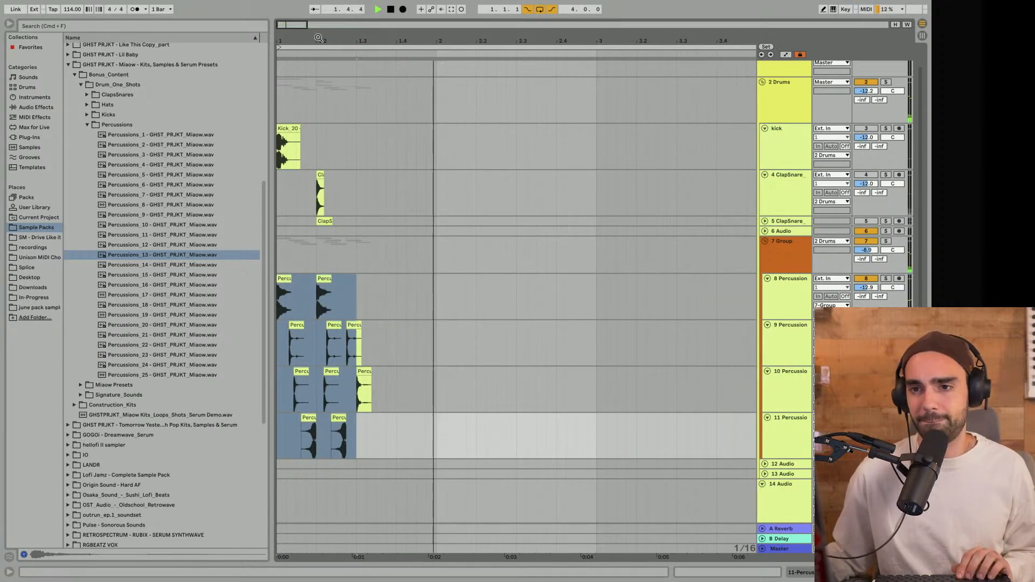
key(space)
drag(315, 42, 335, 59)
key(space)
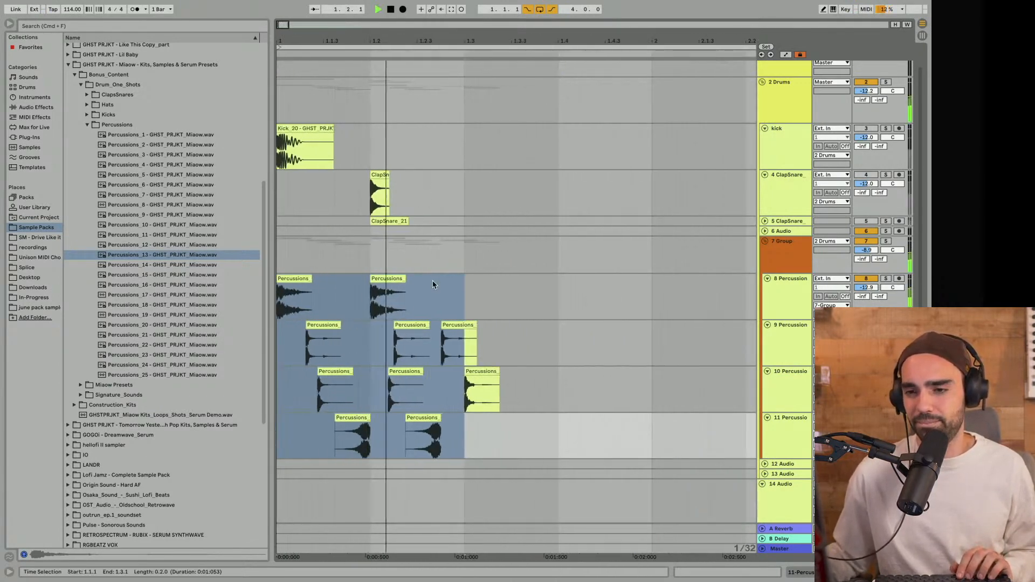
Delete the second and third clips on percussion track 9 and the third clip on track 10, then replay the pattern
key(space)
click(410, 341)
drag(410, 326, 453, 323)
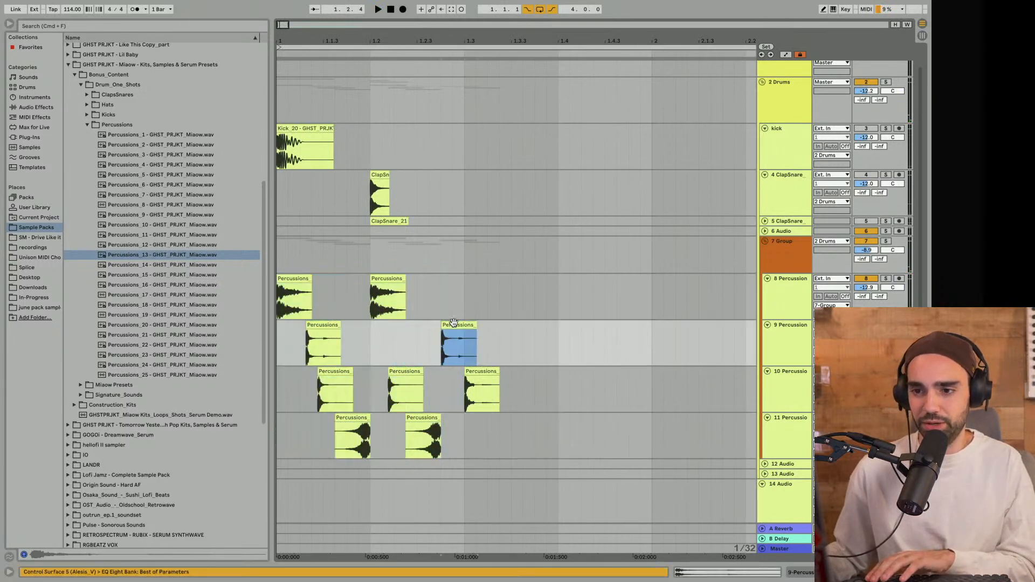
key(Delete)
click(378, 9)
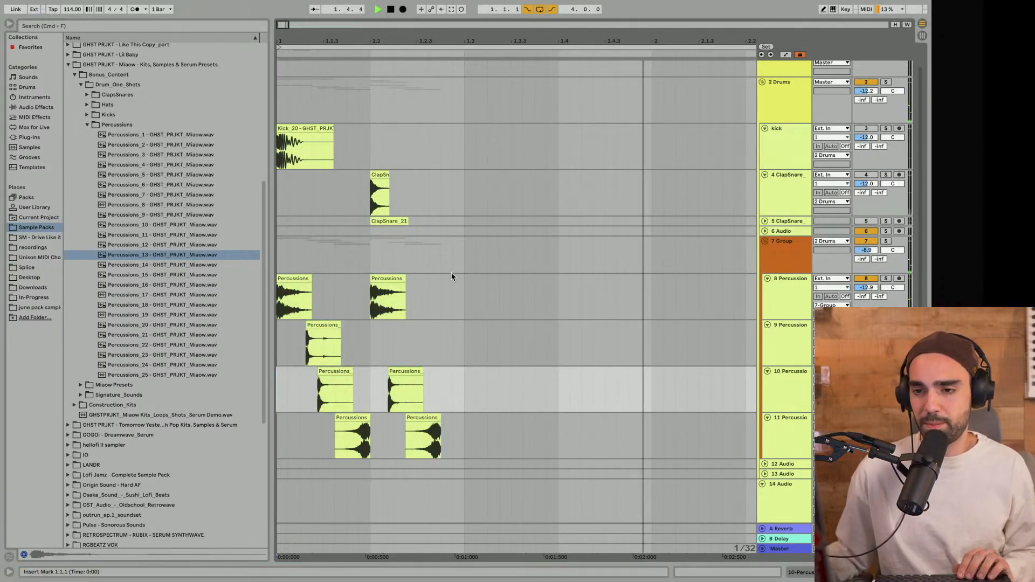
Duplicate the first two beats of percussion tracks 8 to 11 once to fill the first bar, and play it from the start
drag(464, 280, 215, 419)
key(super+d)
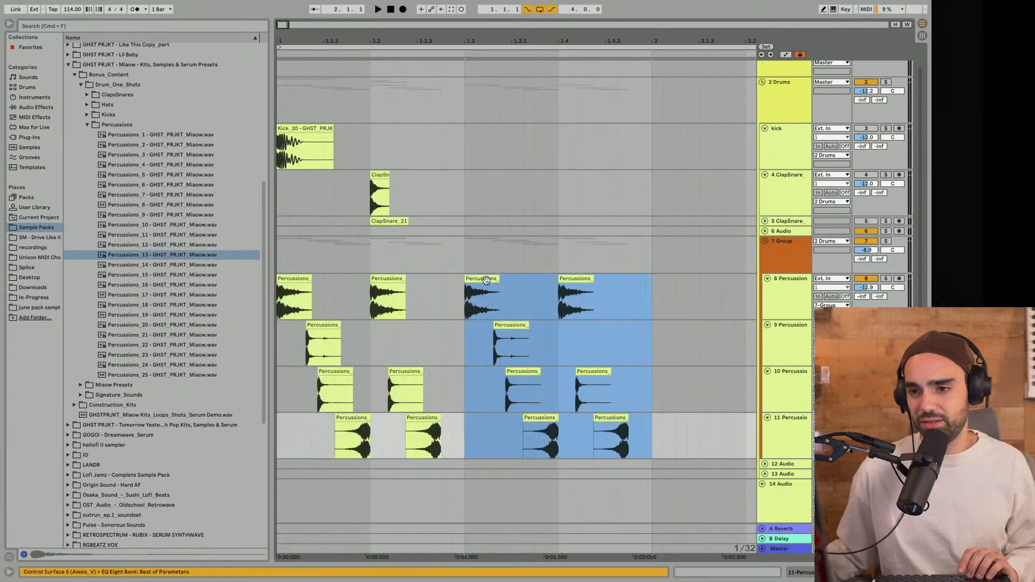
click(390, 12)
key(space)
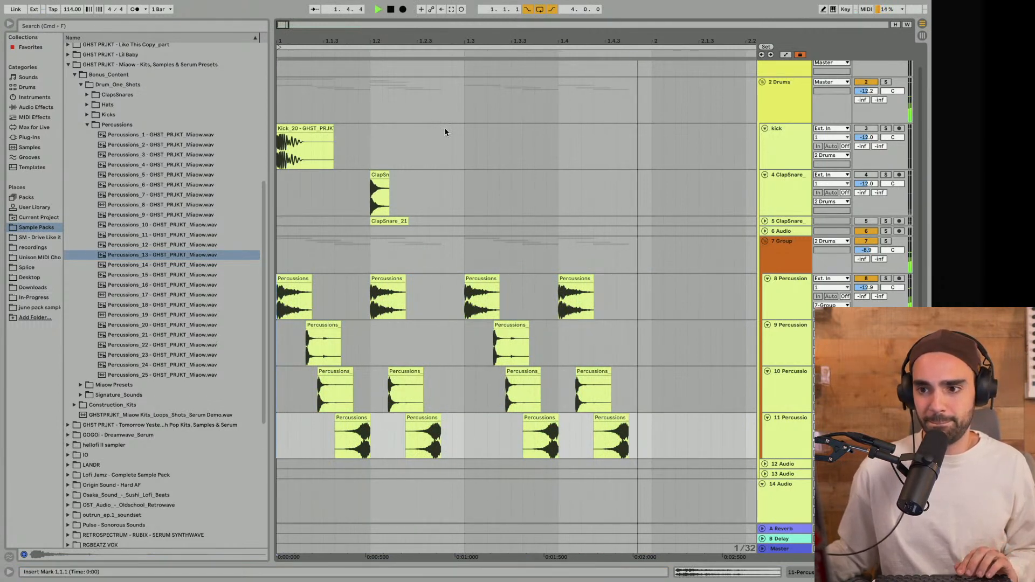
Delete all four percussion clips on track 11
click(605, 429)
key(BackSpace)
click(527, 417)
key(BackSpace)
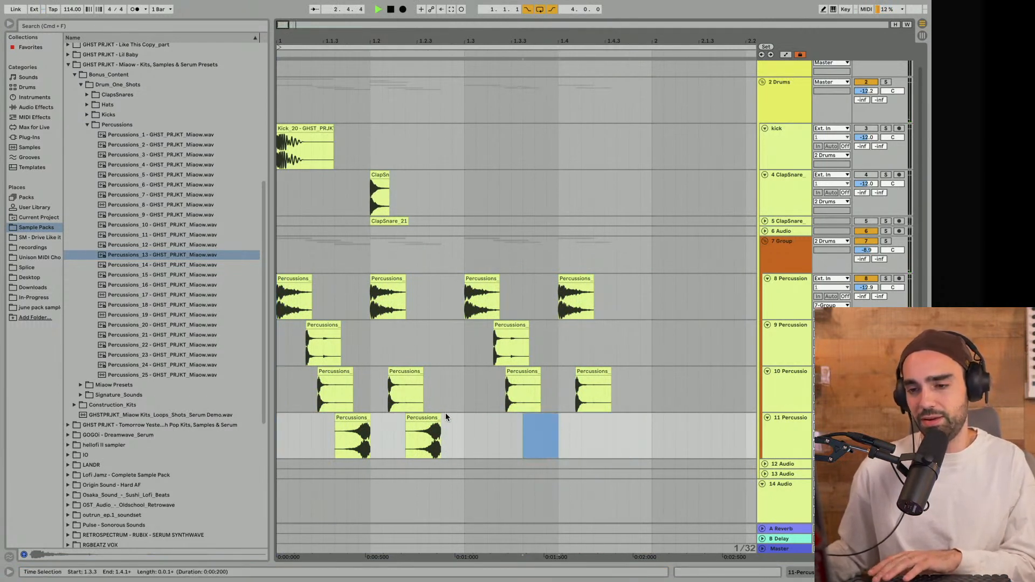
click(423, 417)
key(BackSpace)
click(345, 417)
key(BackSpace)
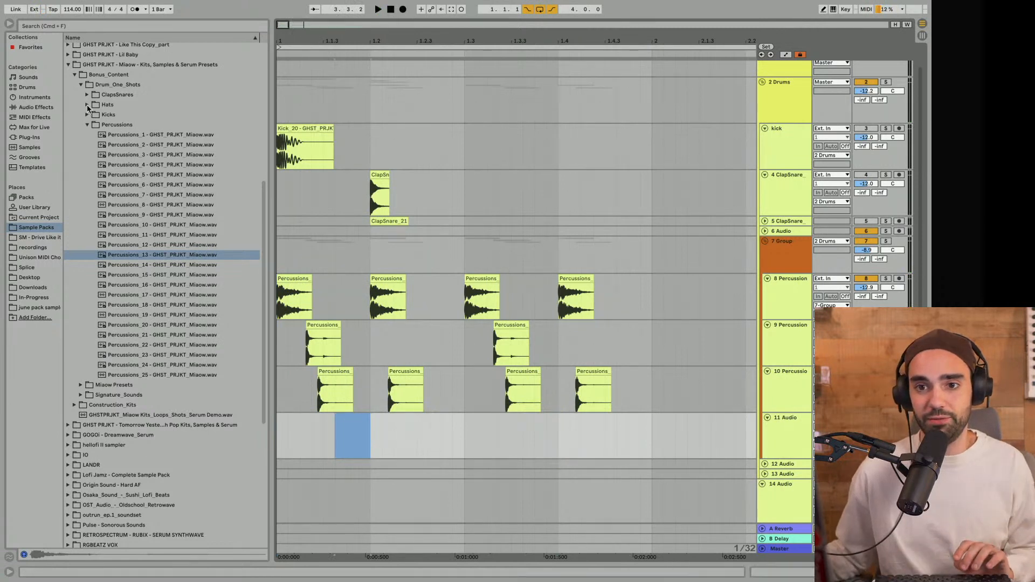
Audition samples in the Hats folder, add Hat_25 to track 11, and shift it a sixteenth note later, just before beat 2
click(87, 106)
click(113, 166)
scroll(113, 165, up, 2)
click(120, 160)
scroll(120, 158, down, 1)
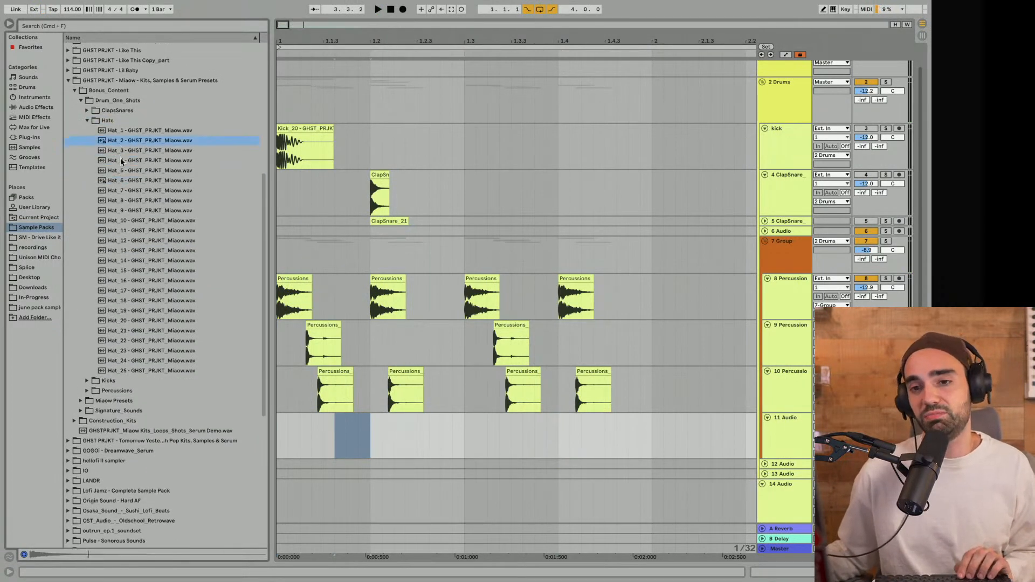
click(121, 343)
drag(124, 374, 339, 448)
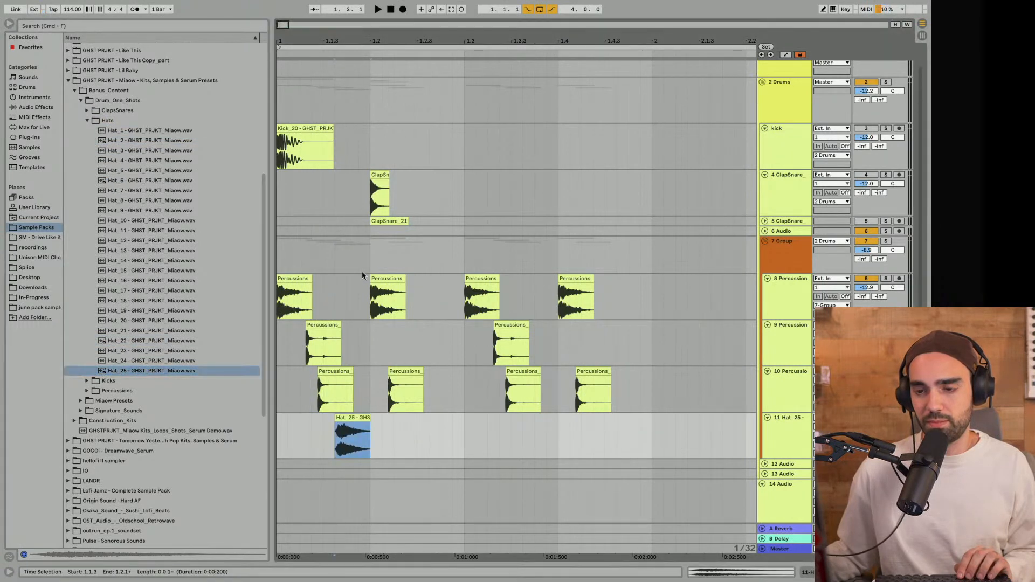
click(390, 9)
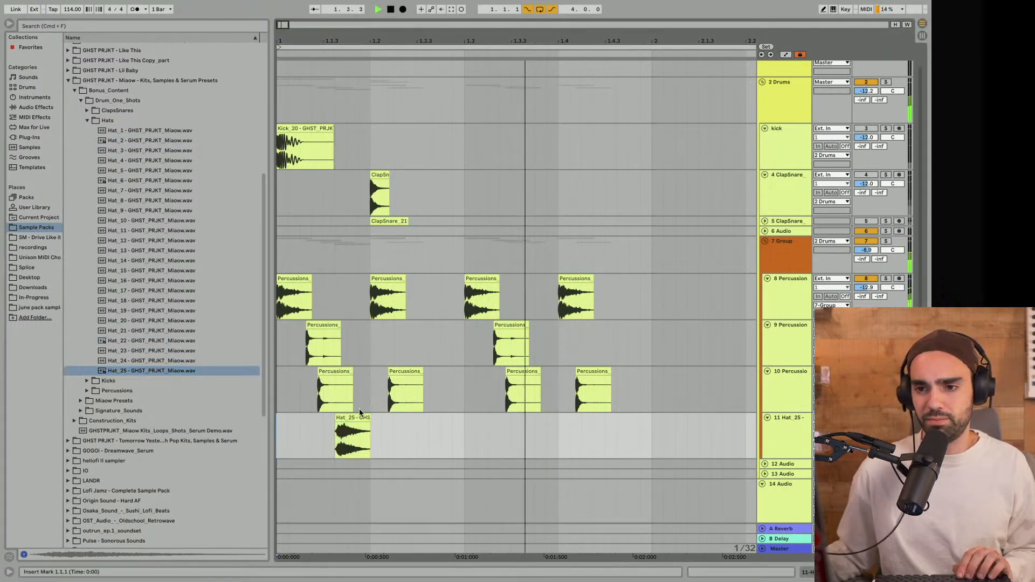
drag(354, 426, 378, 426)
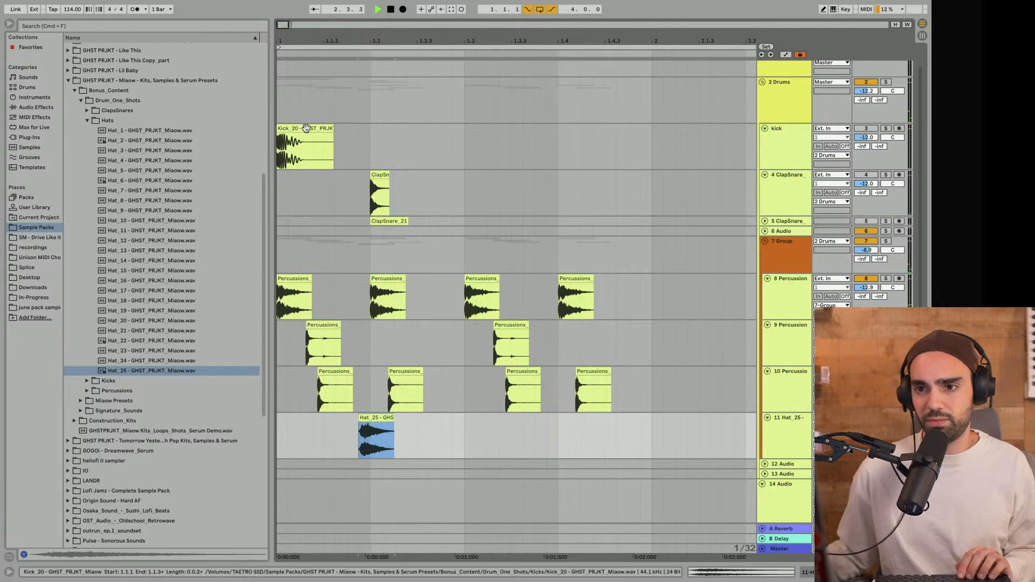
Copy the kick clip to beat 2 and duplicate the two-beat kick pattern repeatedly along the kick track
drag(313, 137, 394, 133)
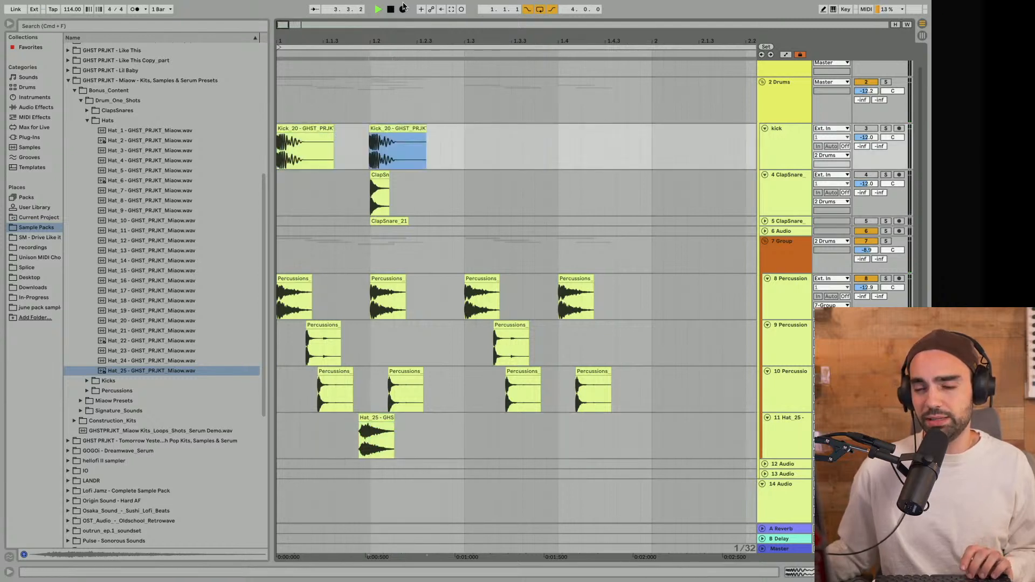
drag(405, 42, 327, 43)
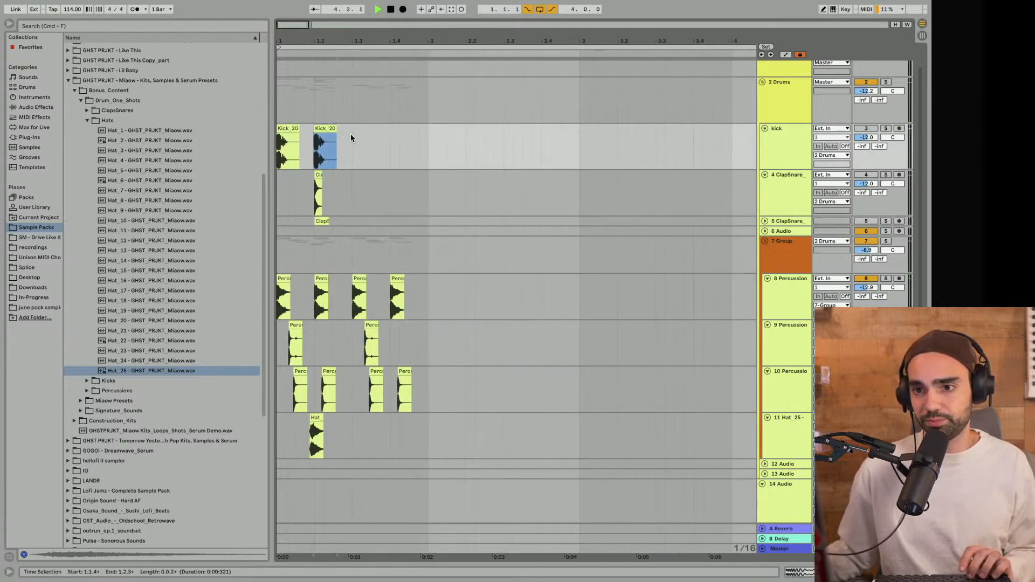
drag(351, 134, 280, 152)
key(super+d)
key(super+d)
key(super+d)
key(super+d)
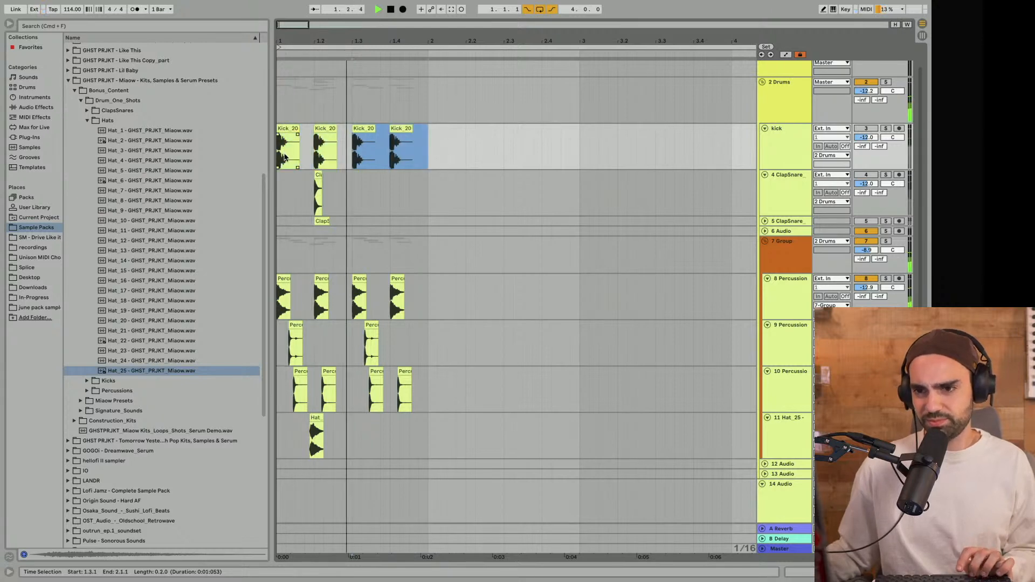
Unmute the kick track and delete the accidental copy of the track
click(869, 130)
key(super+d)
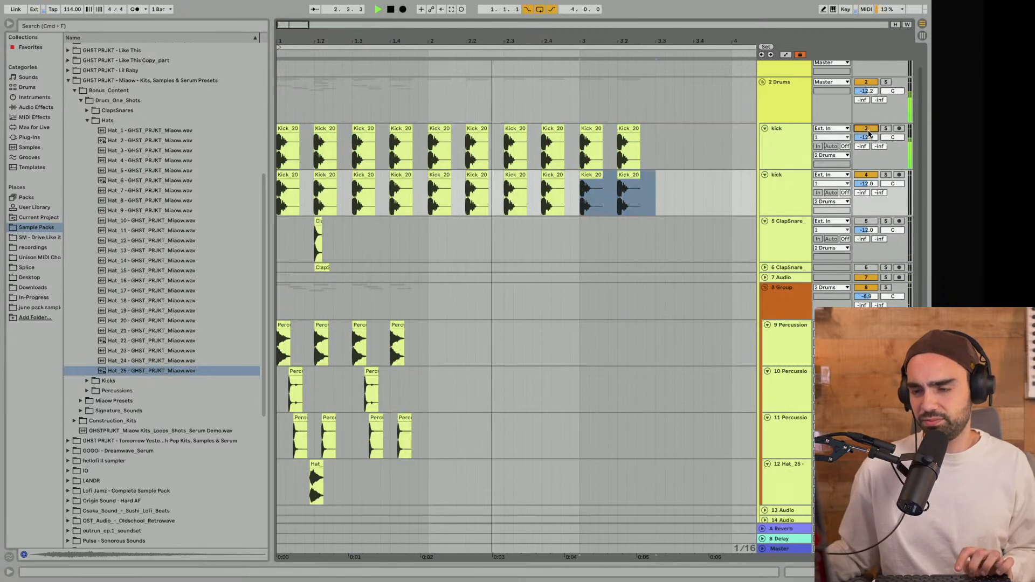
key(Delete)
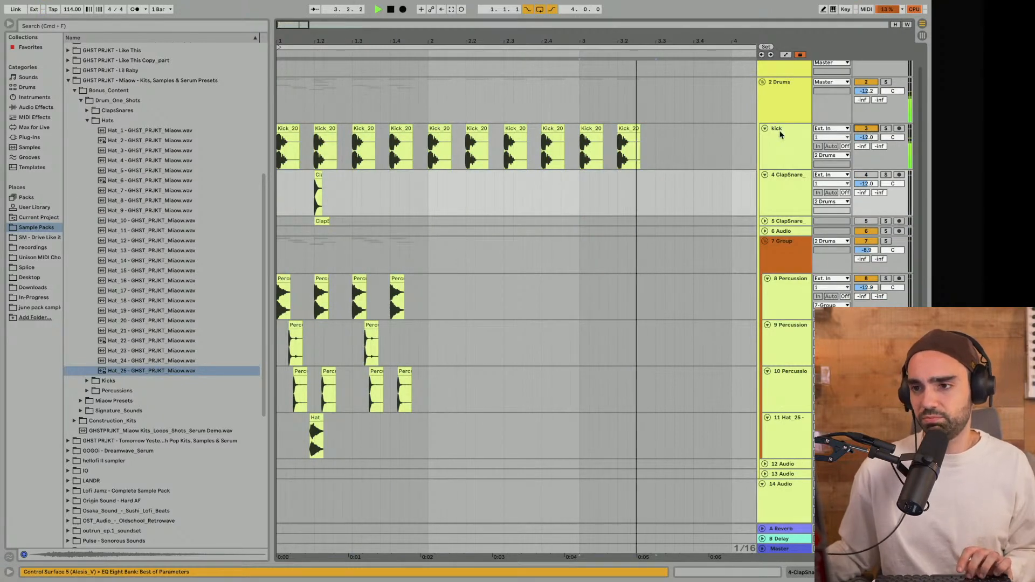
Duplicate the first two bars of kicks so that the kick pattern fills all four bars
click(673, 148)
drag(581, 148, 261, 156)
key(super+d)
drag(389, 38, 415, 22)
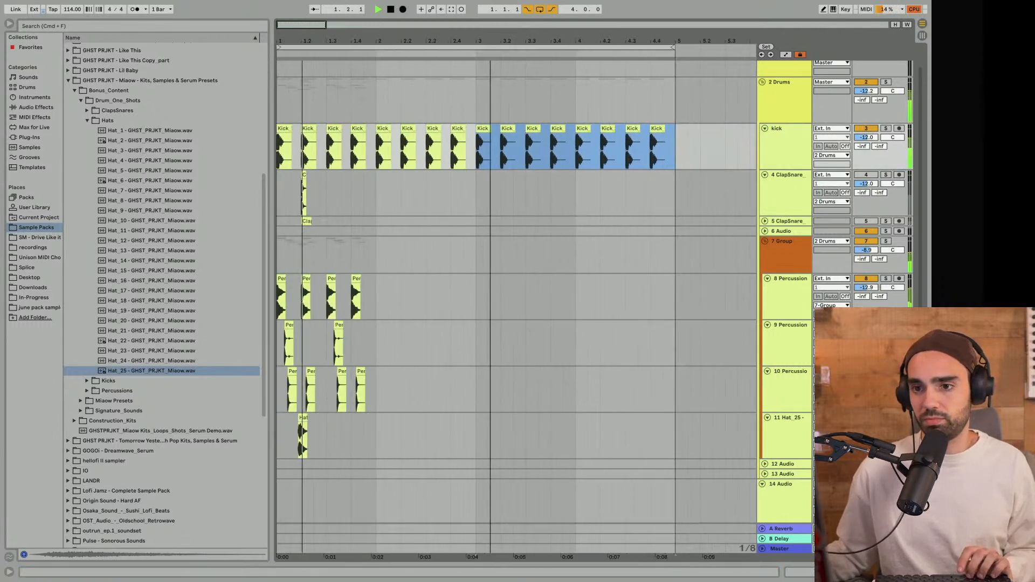
Delete the last clip on percussion track 10 and the second clip on percussion track 9
drag(335, 39, 431, 41)
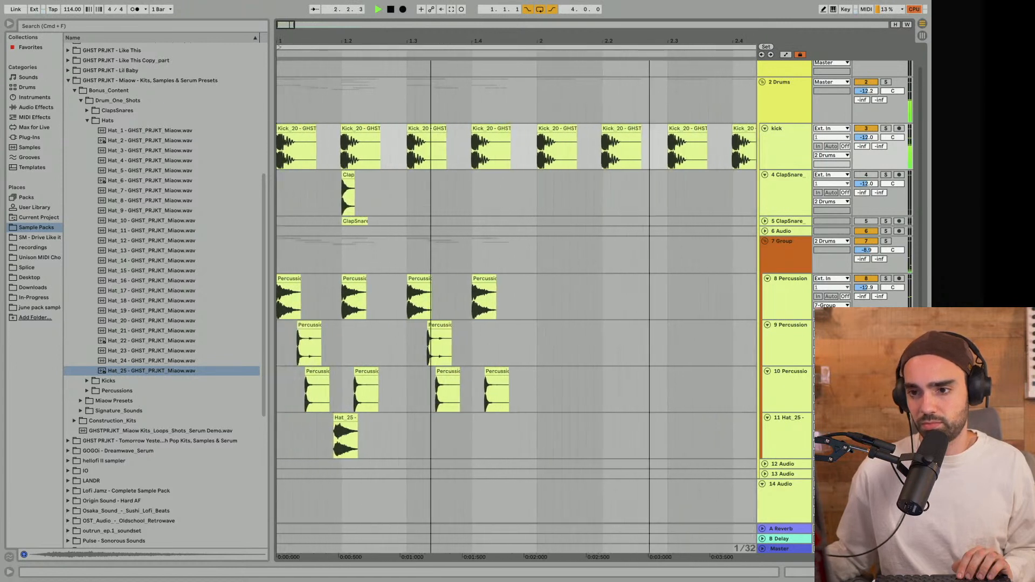
click(486, 372)
key(Delete)
click(438, 323)
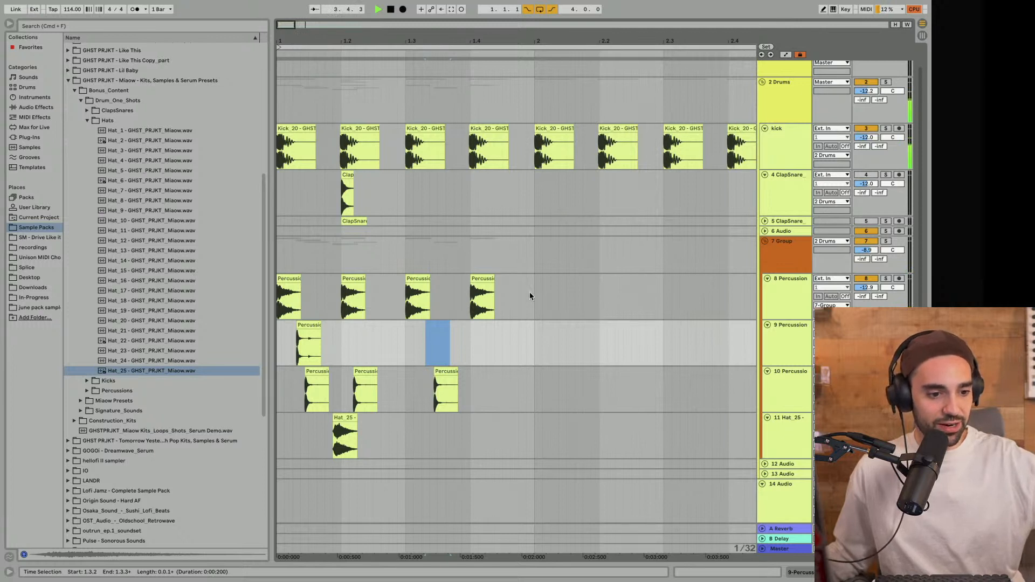
Align the Hat_25 clip on track 11 with beat 2 and shorten it
drag(535, 287, 253, 426)
click(333, 416)
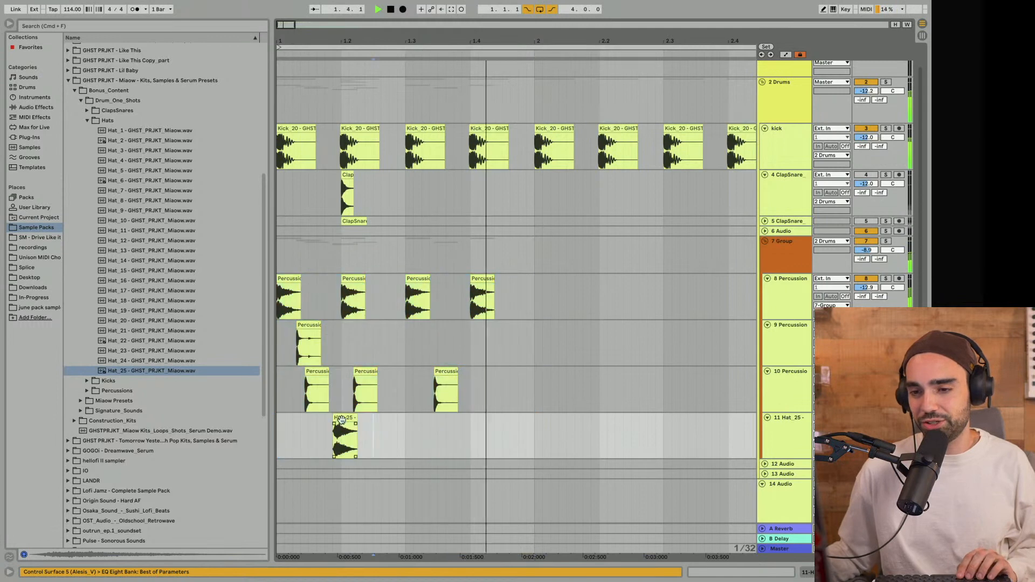
drag(332, 415, 338, 425)
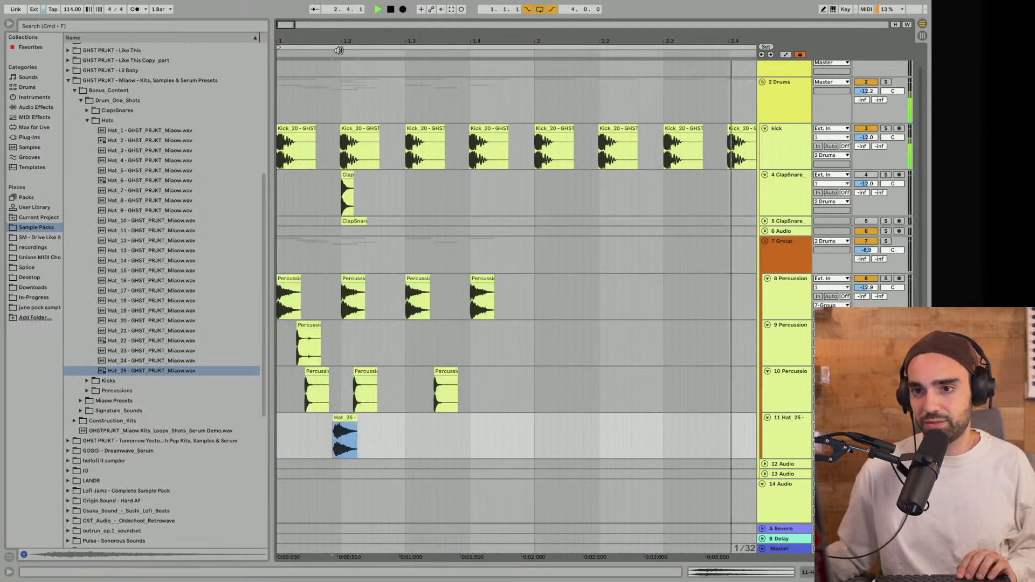
drag(339, 46, 459, 102)
drag(490, 419, 510, 429)
Delete the percussion clip at beat 2 on track 8 and unmute clap track 4
click(499, 278)
key(Delete)
click(867, 174)
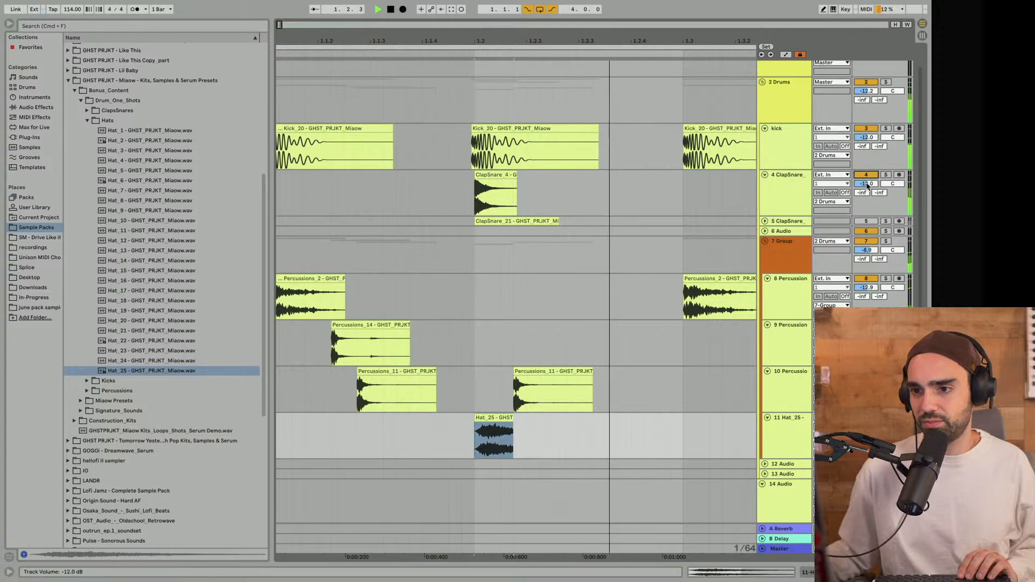
Duplicate the one-bar pattern on tracks 8 to 11 until it fills four bars, and play the arrangement from the start
drag(602, 39, 603, 9)
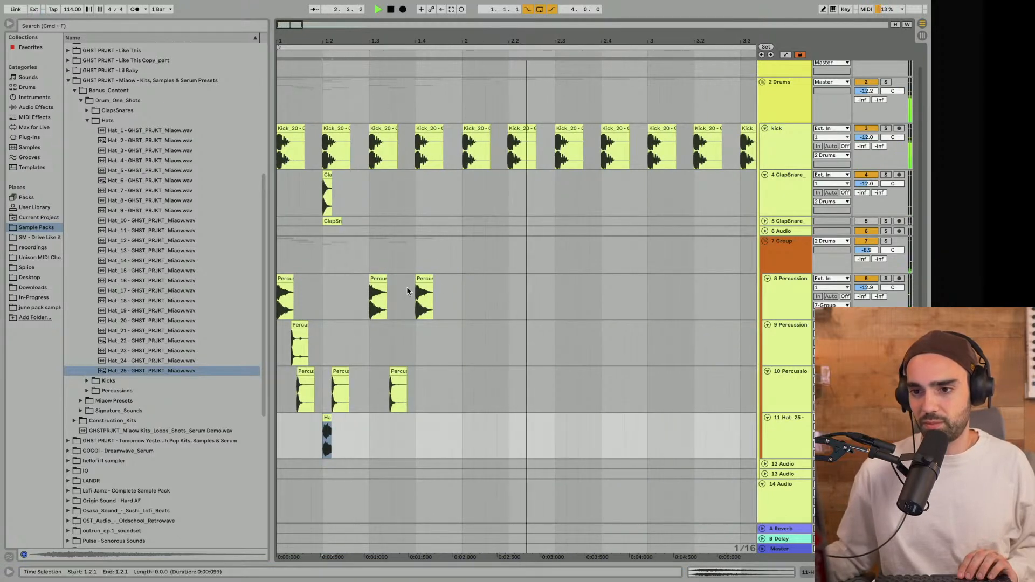
key(space)
drag(457, 285, 237, 429)
key(ctrl+d)
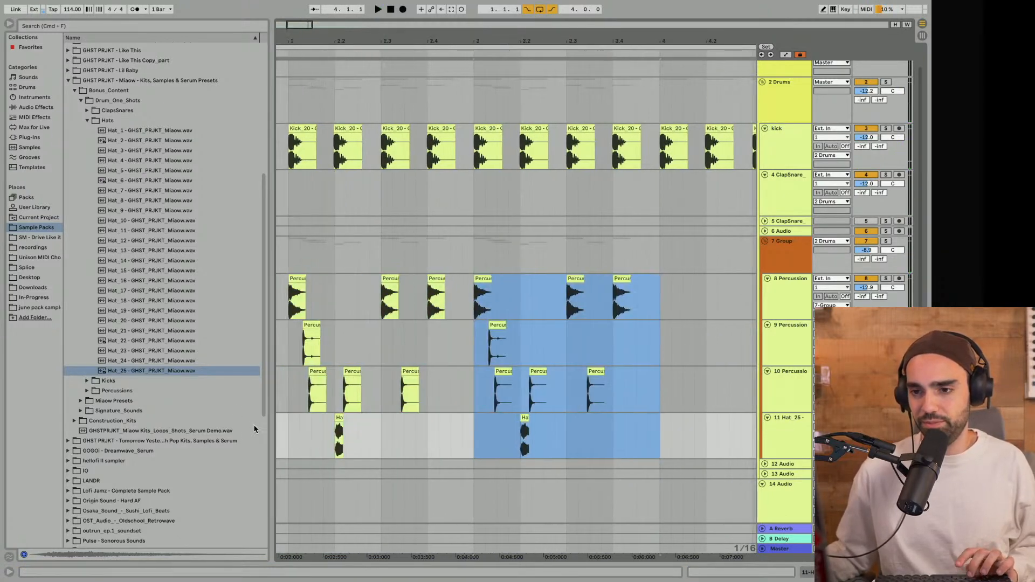
key(super+d)
mouse_move(344, 39)
mouse_down()
mouse_move(344, 26)
mouse_move(344, 56)
mouse_up()
key(space)
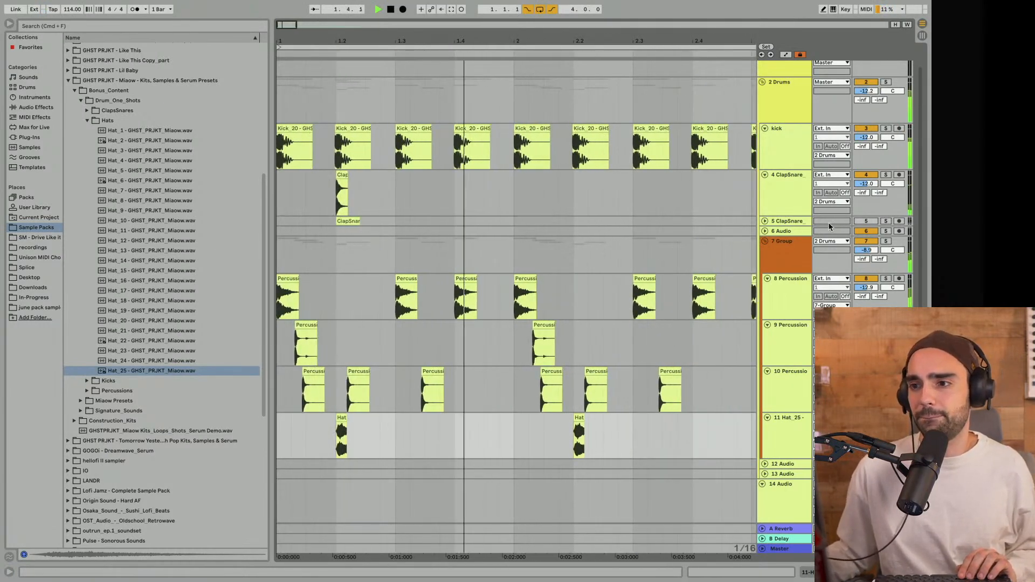
Expand and unmute clap track 5, then try the ClapSnare_4 clip on track 4 a sixteenth note before beat 2
click(765, 222)
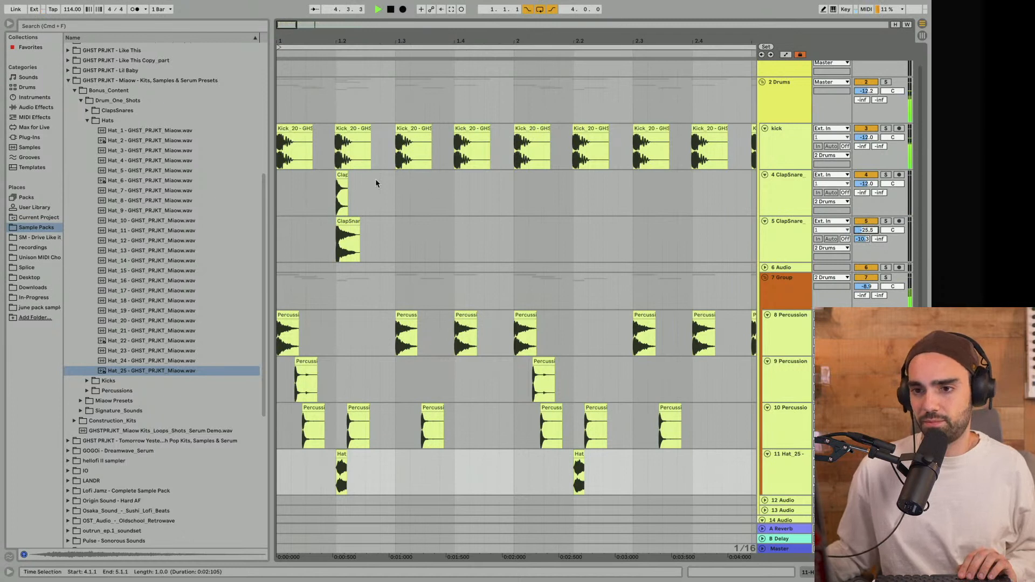
click(339, 176)
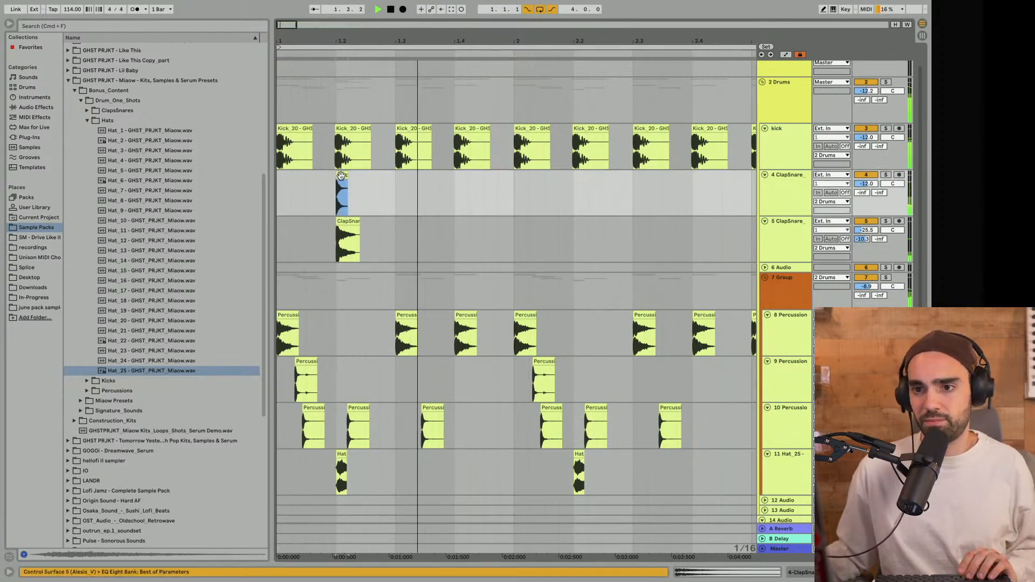
drag(341, 175, 327, 176)
click(391, 11)
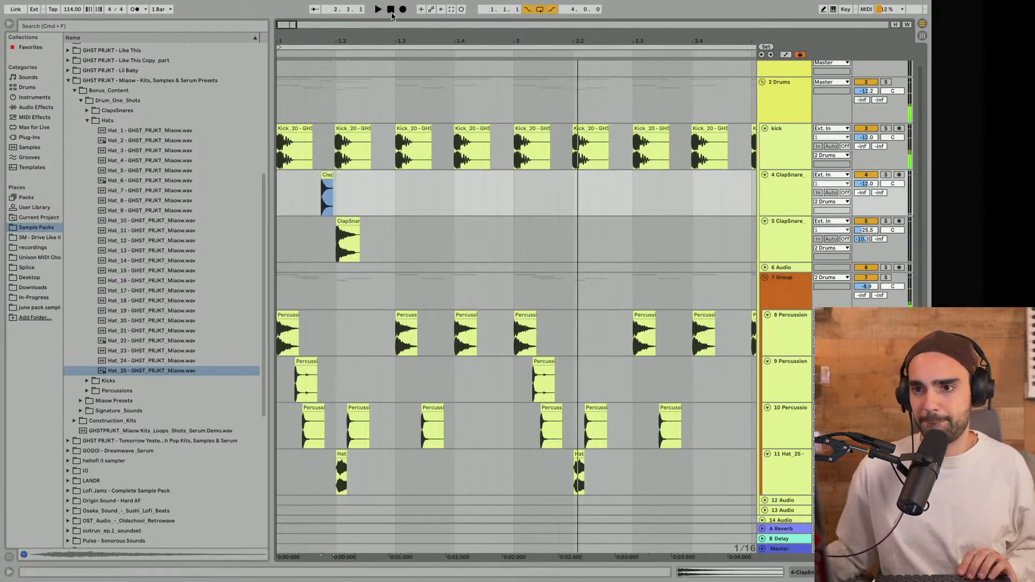
key(space)
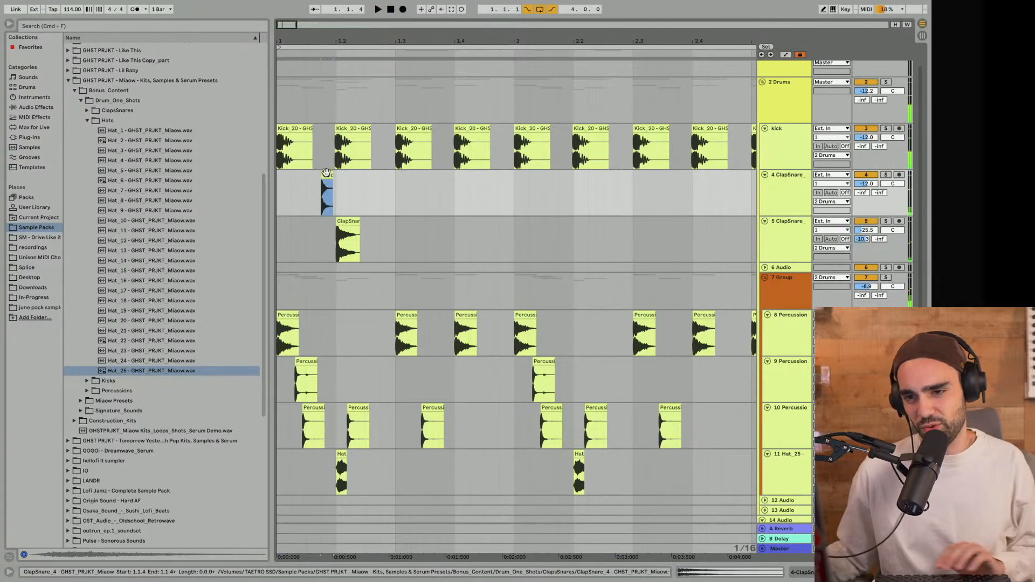
Remove the ClapSnare_4 clip from track 4 and lower the volume of clap track 5 to -31.5 dB during playback
drag(326, 173, 353, 221)
key(space)
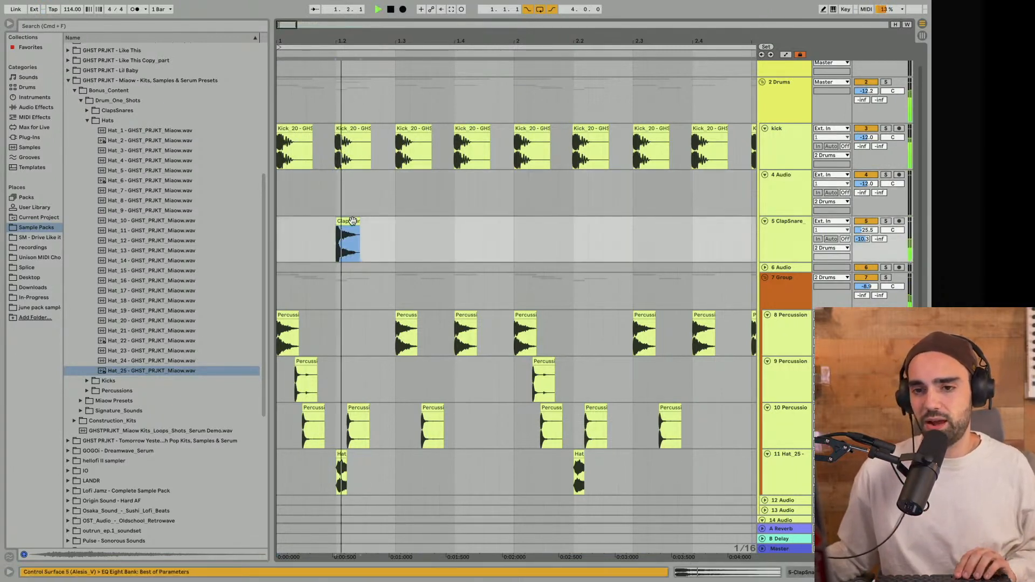
drag(865, 231, 829, 235)
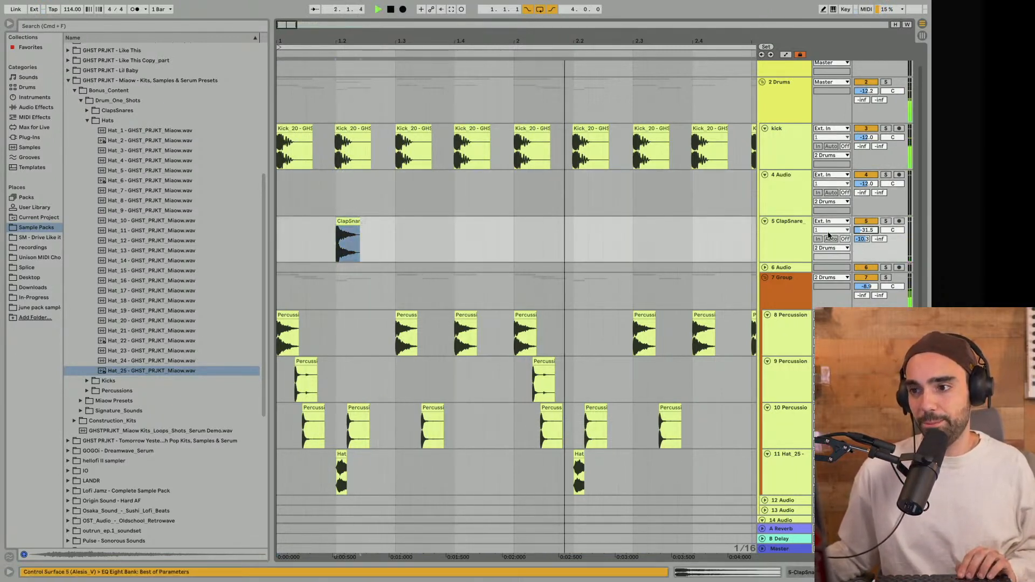
Show the Drums group's devices and turn off the Basic Audio Drums rack
double_click(792, 113)
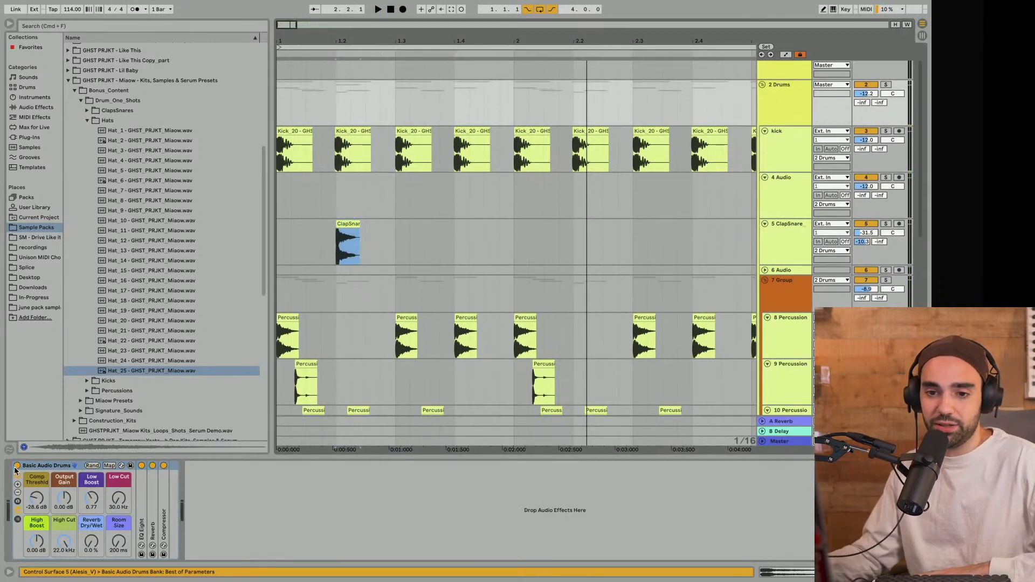
click(16, 466)
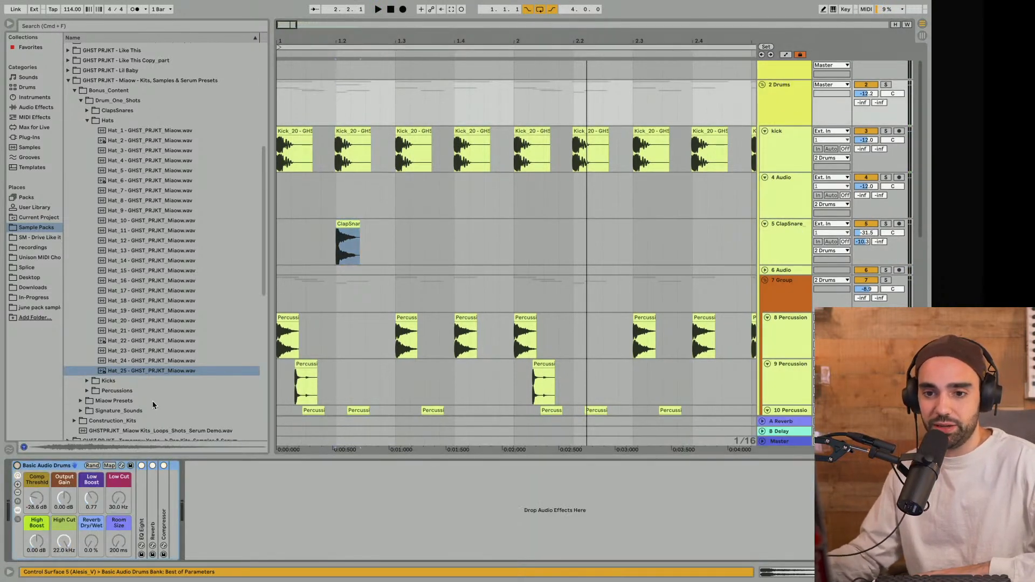
Audition hats, place Hat_4 at the start of track 4, trim it to a sixteenth note, and play the loop
scroll(153, 405, up, 3)
click(135, 205)
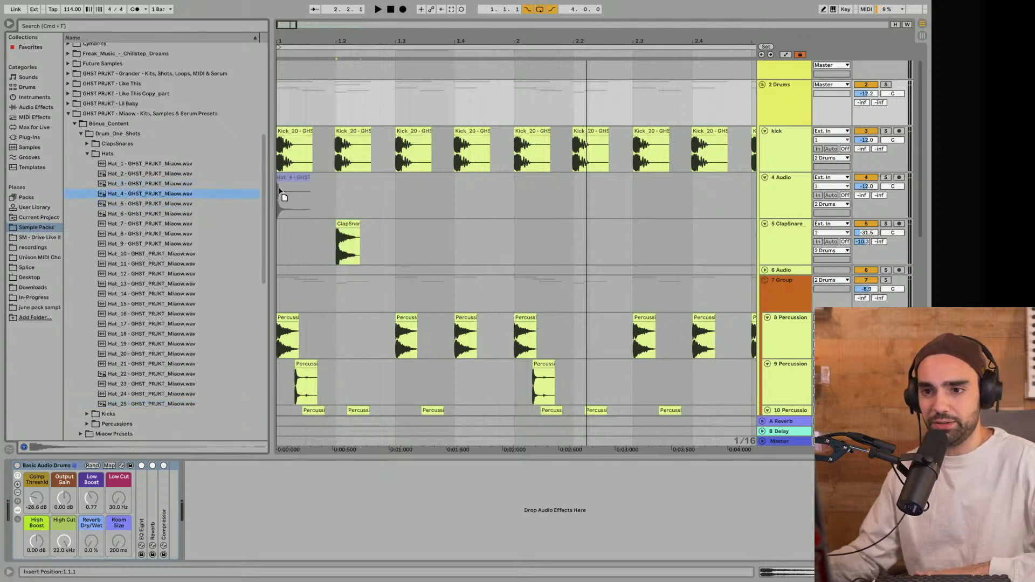
drag(280, 191, 290, 187)
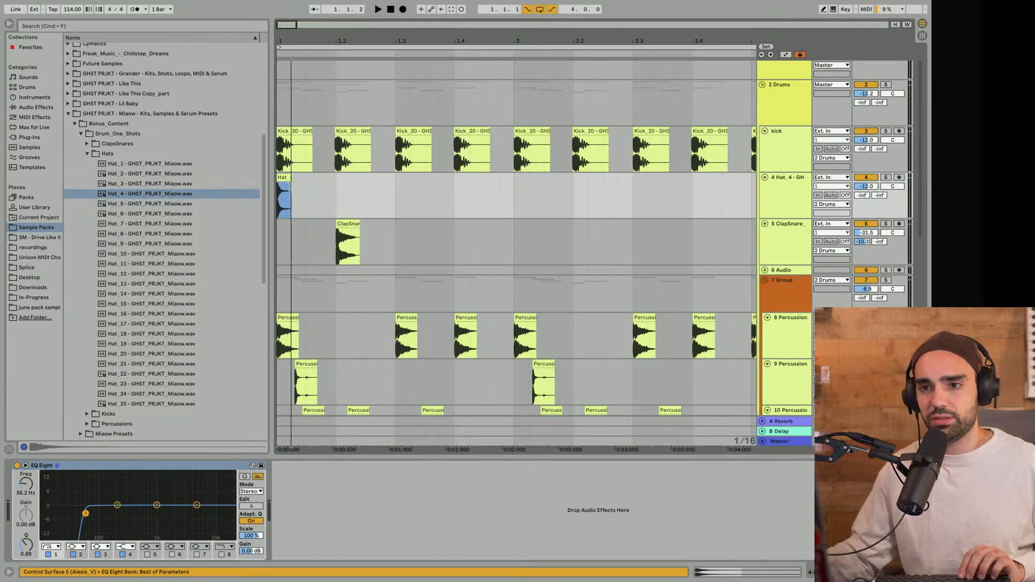
key(space)
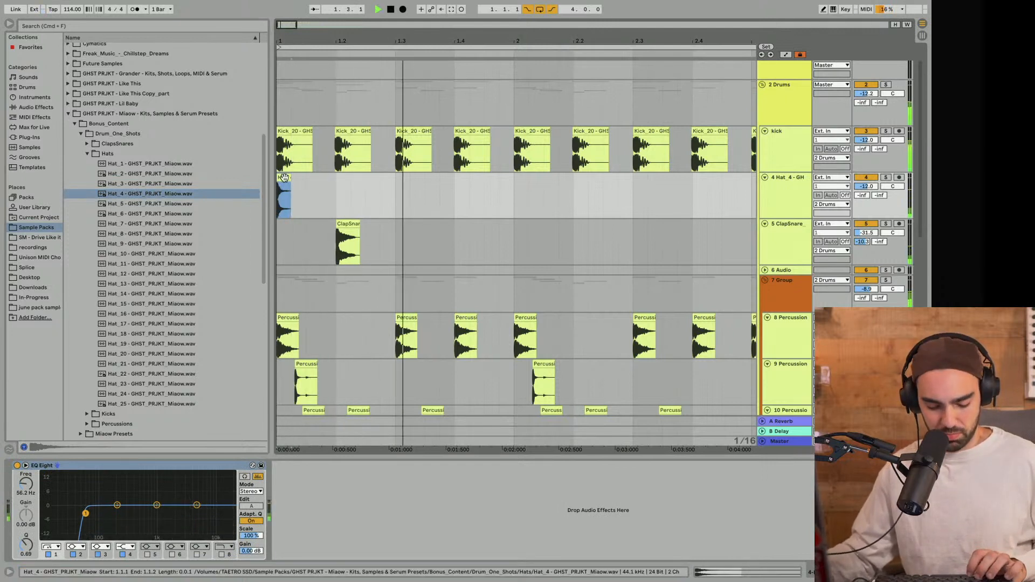
Fill the first beat of track 4 with sixteenth-note hats by duplicating the Hat_4 clip three times, then play the loop
key(super+d)
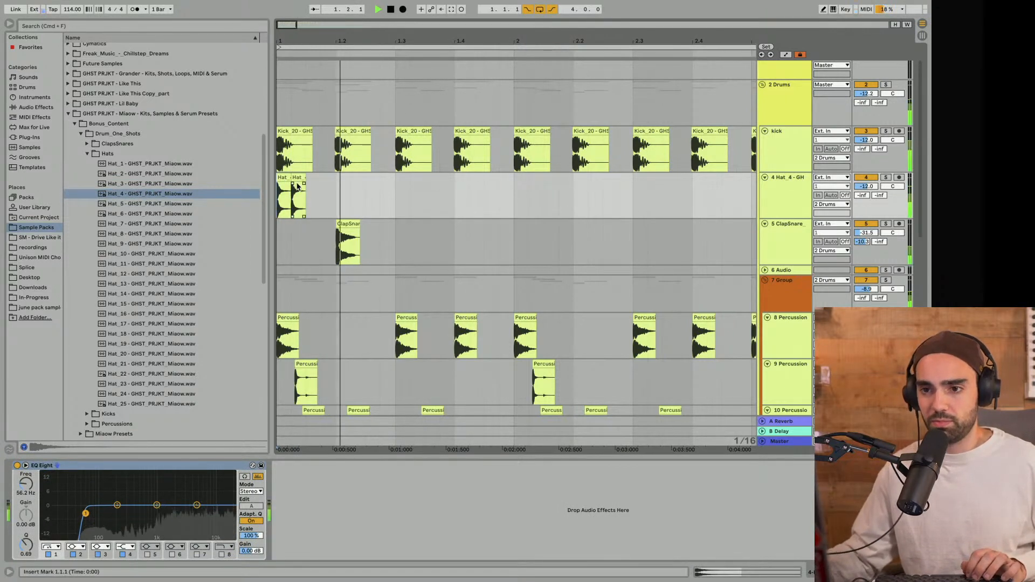
key(super+d)
key(super+d)
click(393, 10)
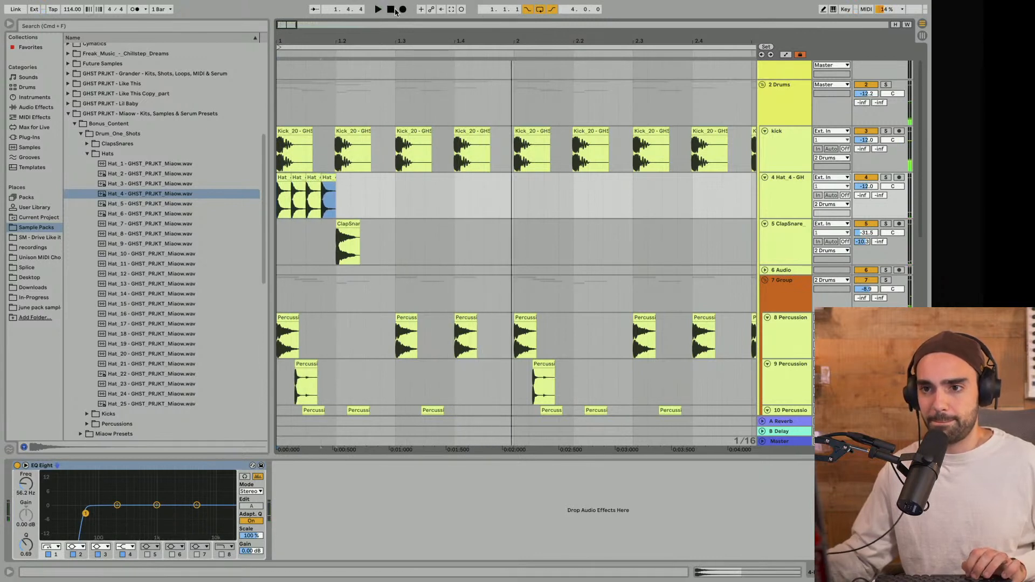
key(space)
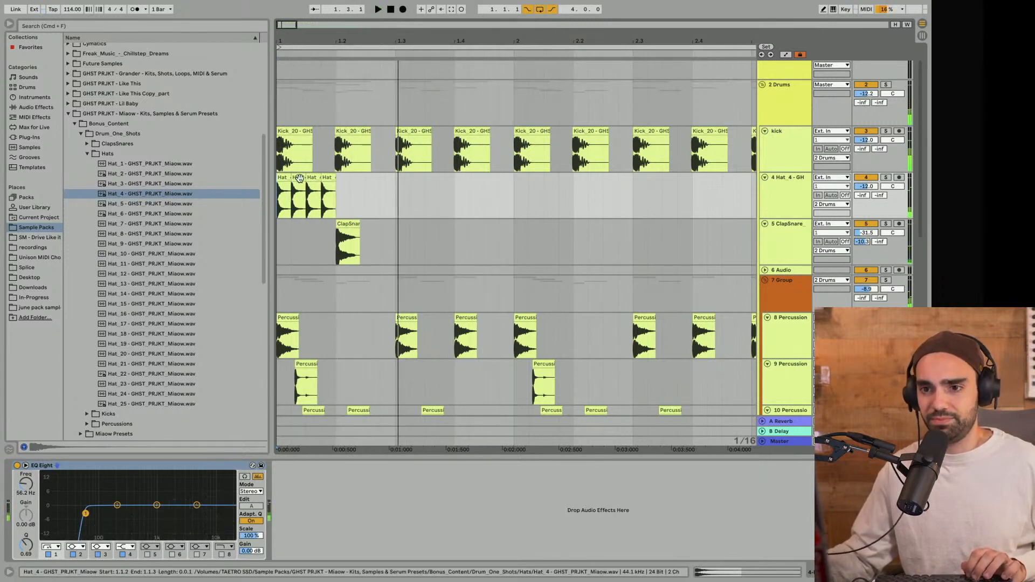
Remove the second and fourth hats from the first beat of track 4 and restart playback
click(299, 177)
key(Delete)
click(328, 177)
key(Delete)
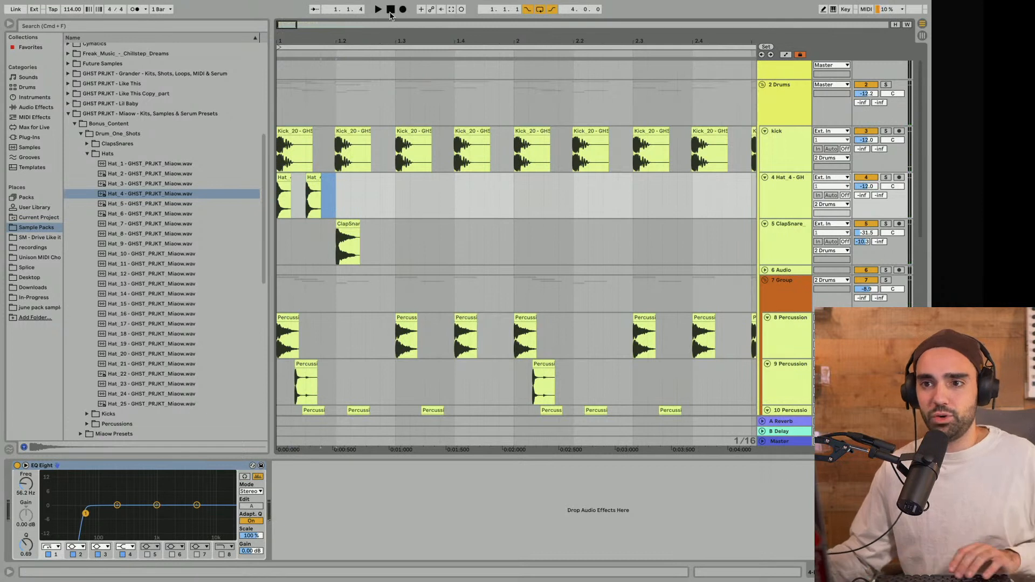
key(space)
Duplicate the one-beat hat pattern on track 4 repeatedly until it fills all four bars of the loop
drag(330, 178, 280, 181)
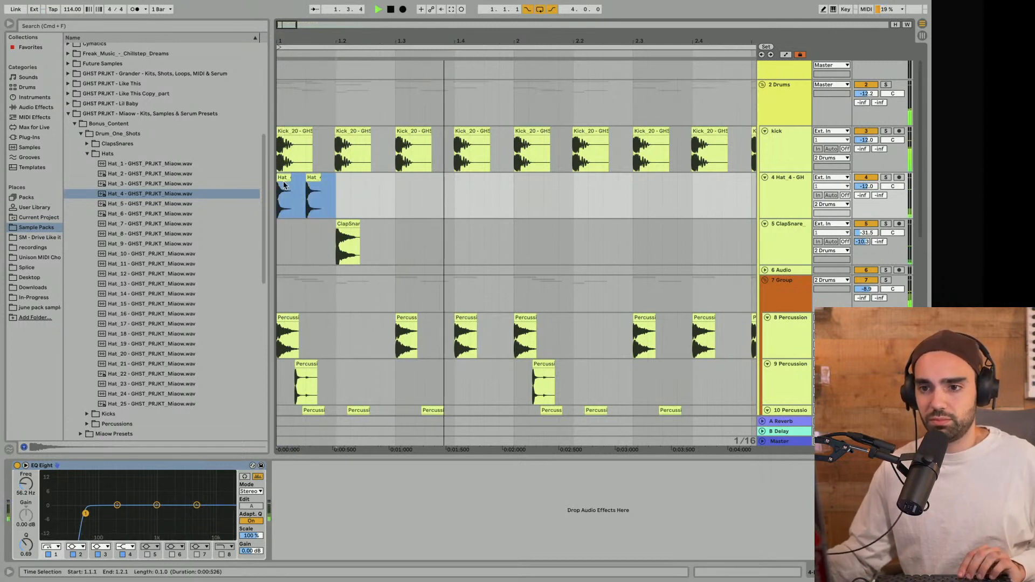
key(super+d)
key(super+d)
key(super+d)
key(super+d)
key(super+d)
key(super+d)
key(super+d)
key(super+d)
key(super+d)
key(super+d)
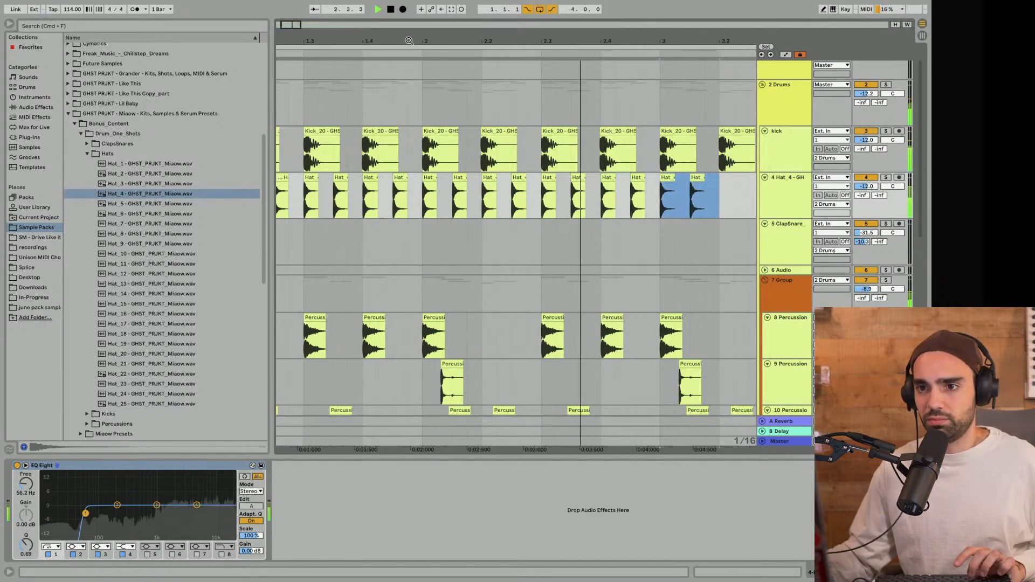
key(super+d)
key(super+d)
key(super+d)
key(super+d)
key(super+d)
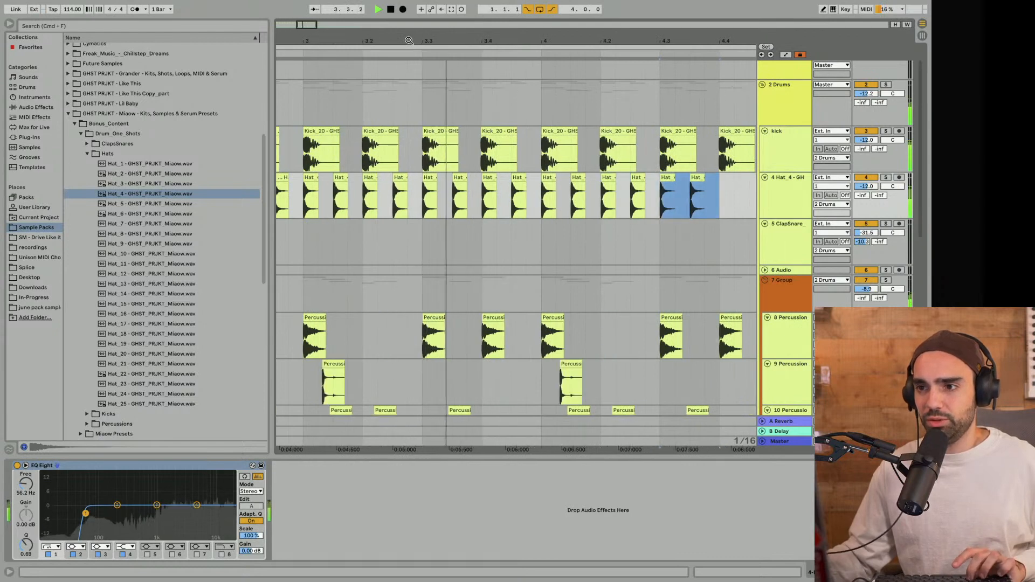
drag(409, 41, 442, 24)
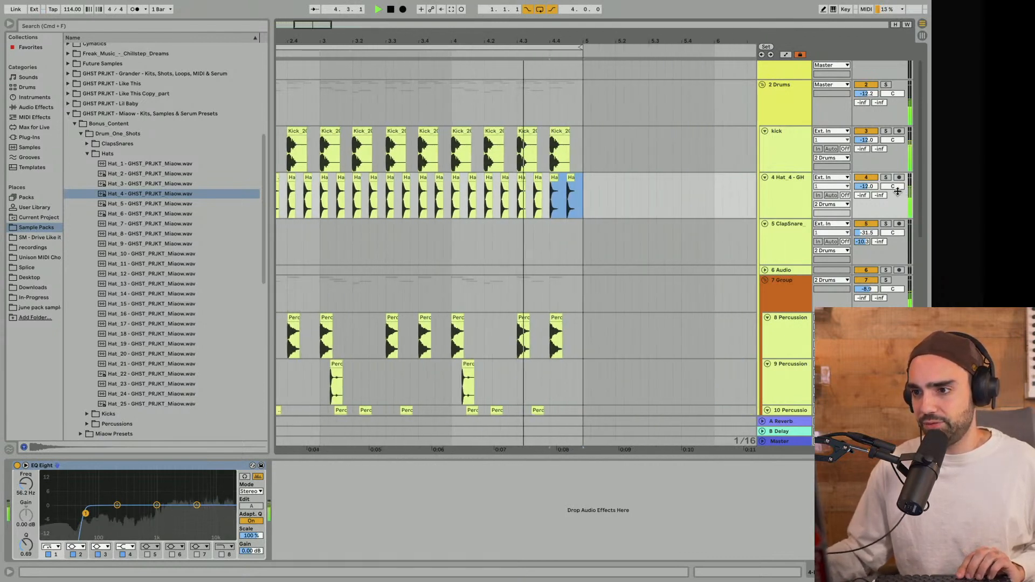
Raise hat track 4's delay send to -14.4 dB and set macro 3 of the Delay return's Basic Delays rack to 127
drag(880, 195, 880, 162)
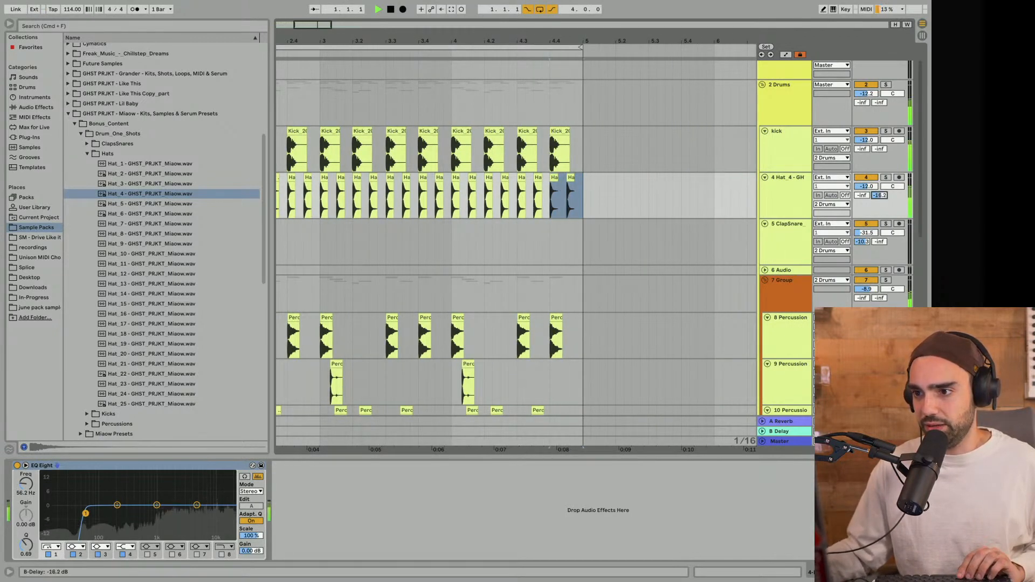
click(763, 432)
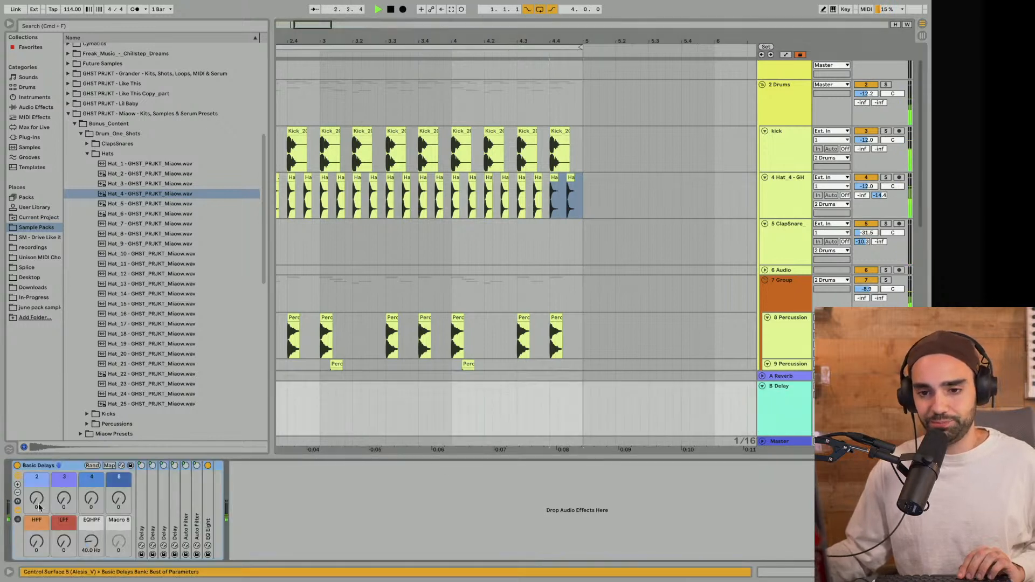
drag(64, 499, 63, 475)
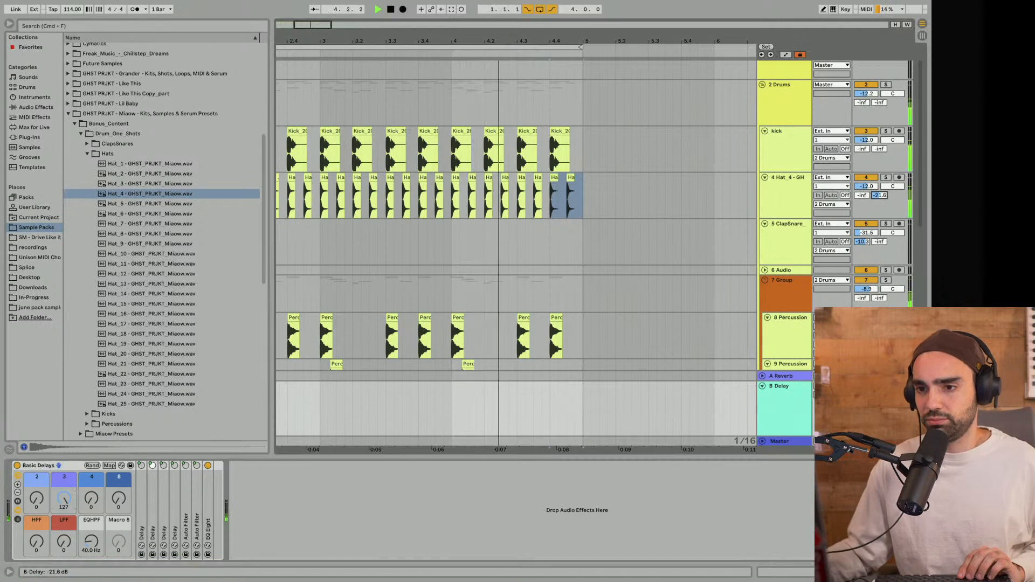
Set hat track 4's delay send to -23.0 dB and its volume to -14.8 dB
drag(880, 195, 879, 201)
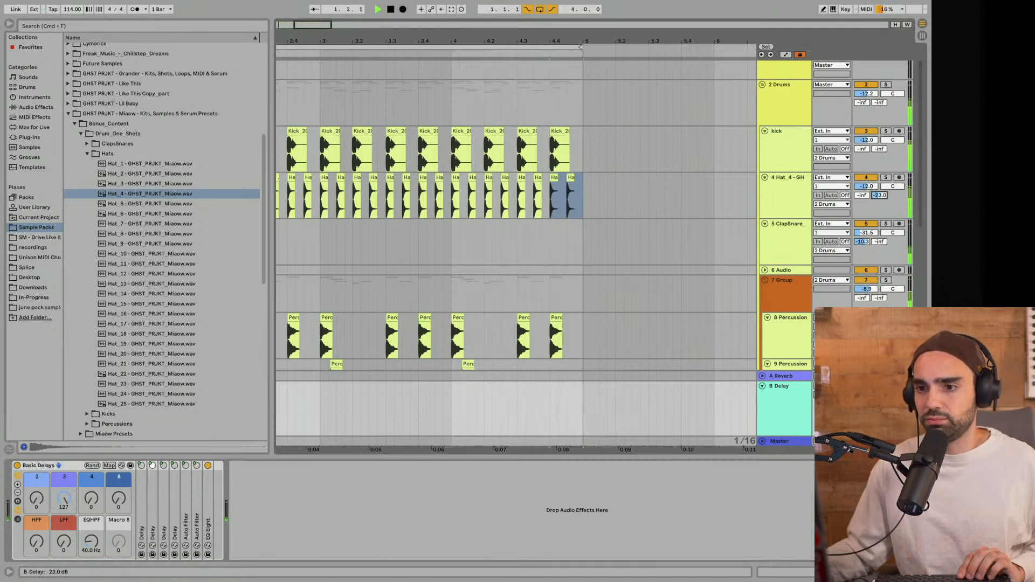
drag(323, 43, 475, 27)
drag(866, 187, 866, 193)
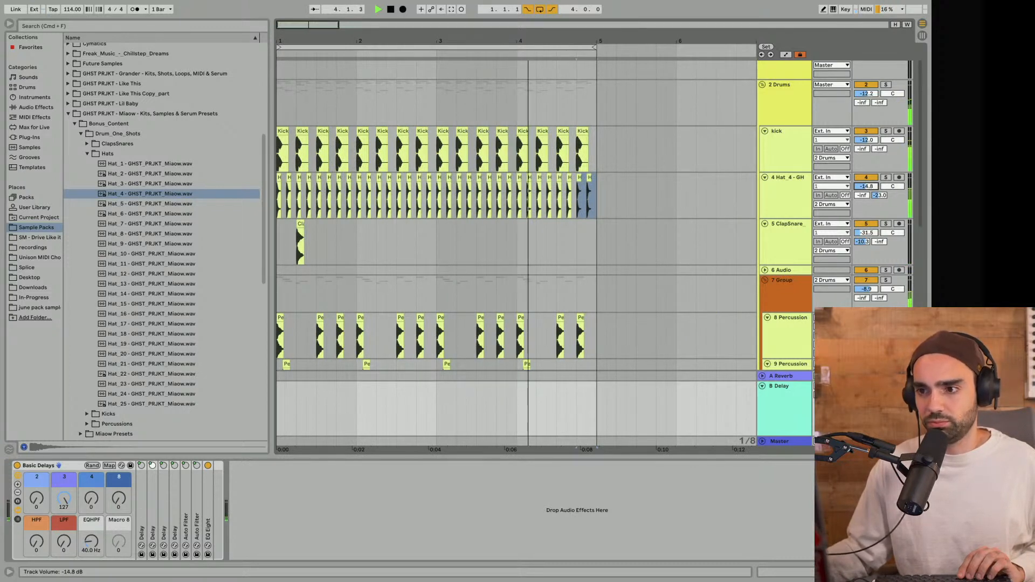
Collapse track group 7, stop playback, and select clap track 5
click(765, 281)
key(space)
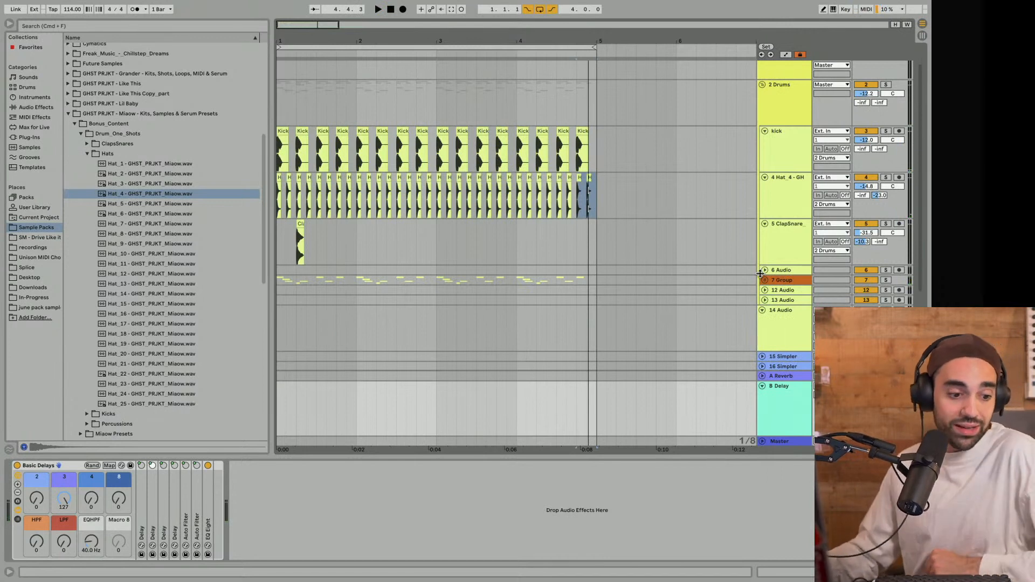
click(791, 257)
click(304, 237)
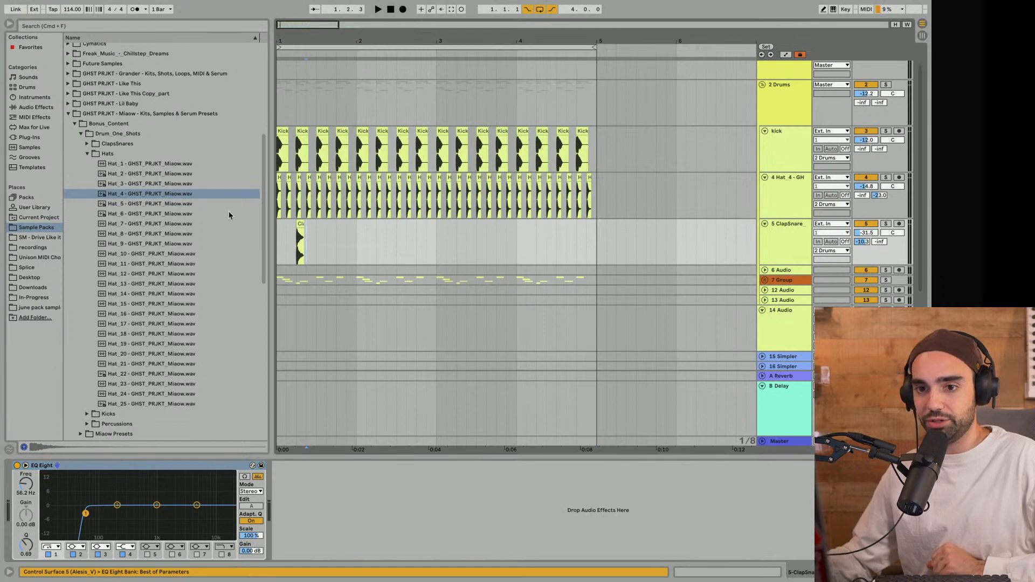
Collapse the Hats folder and audition samples in the ClapSnares folder, ending on ClapSnare_13 with the loop playing
click(88, 153)
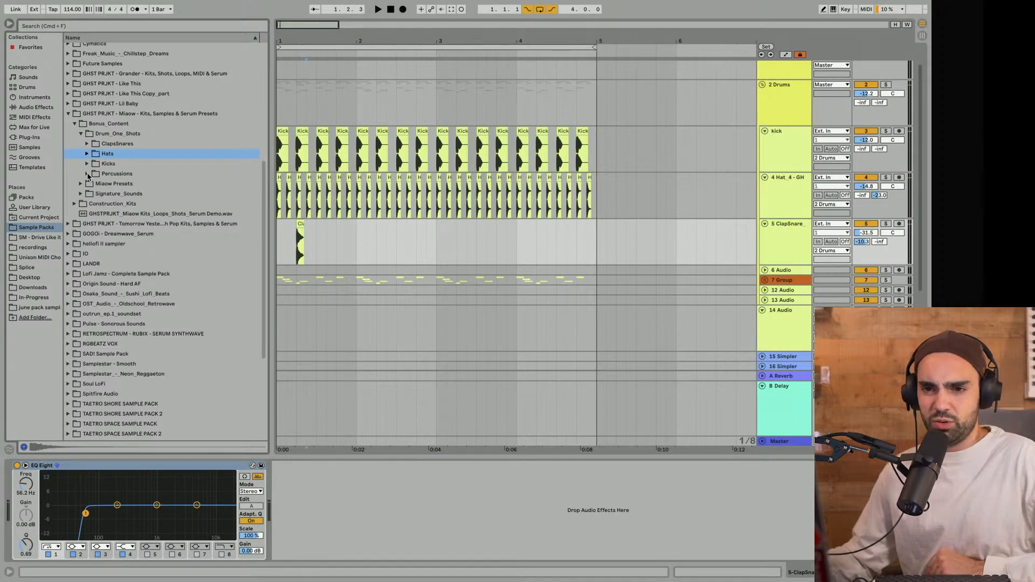
click(87, 144)
click(131, 204)
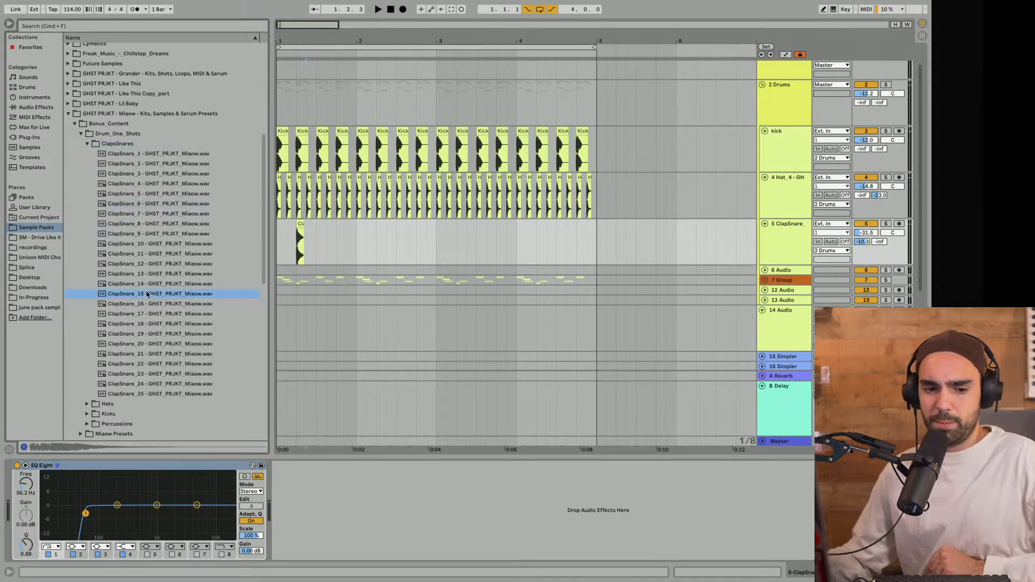
key(Up)
key(Up)
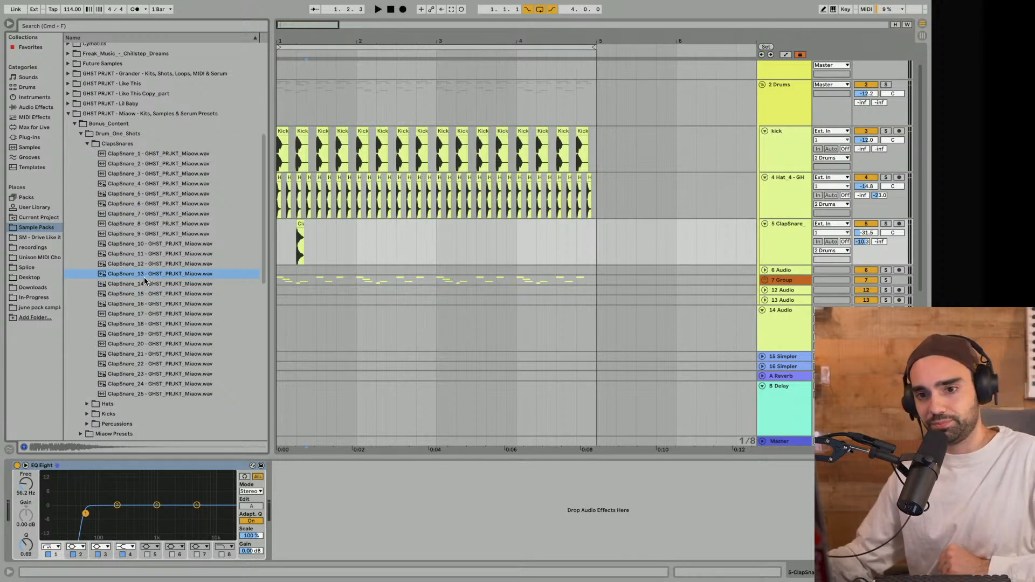
key(space)
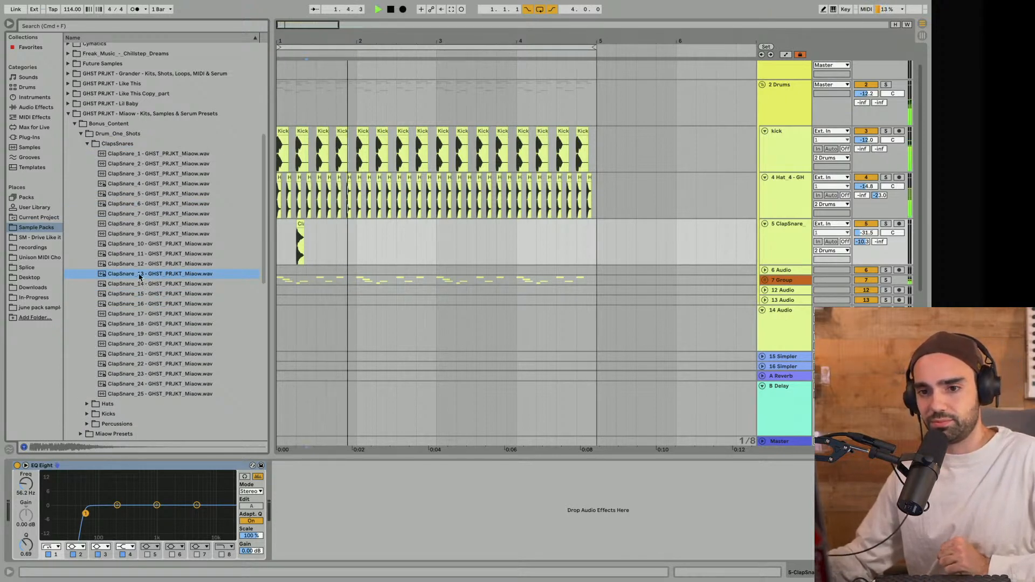
Try ClapSnare_13 on track 6, expand the track, and shift the clip to just after beat 2 of the first bar
drag(139, 276, 311, 271)
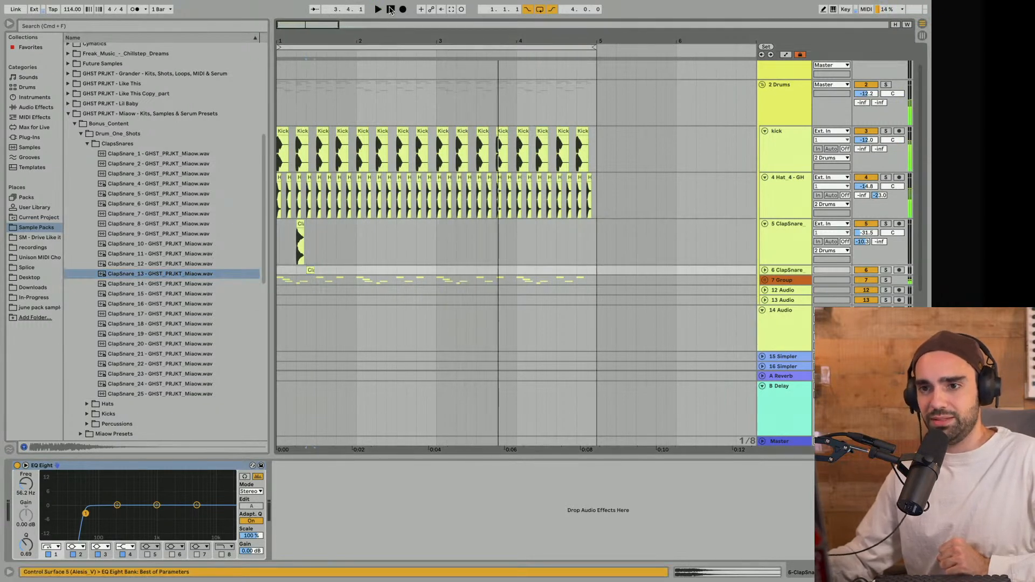
key(space)
click(765, 271)
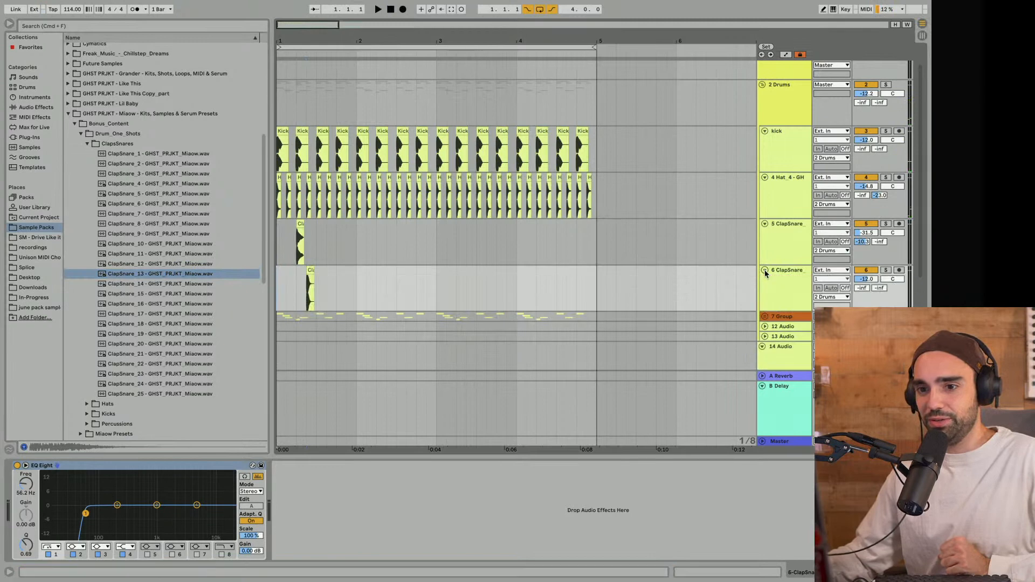
key(space)
drag(307, 41, 432, 273)
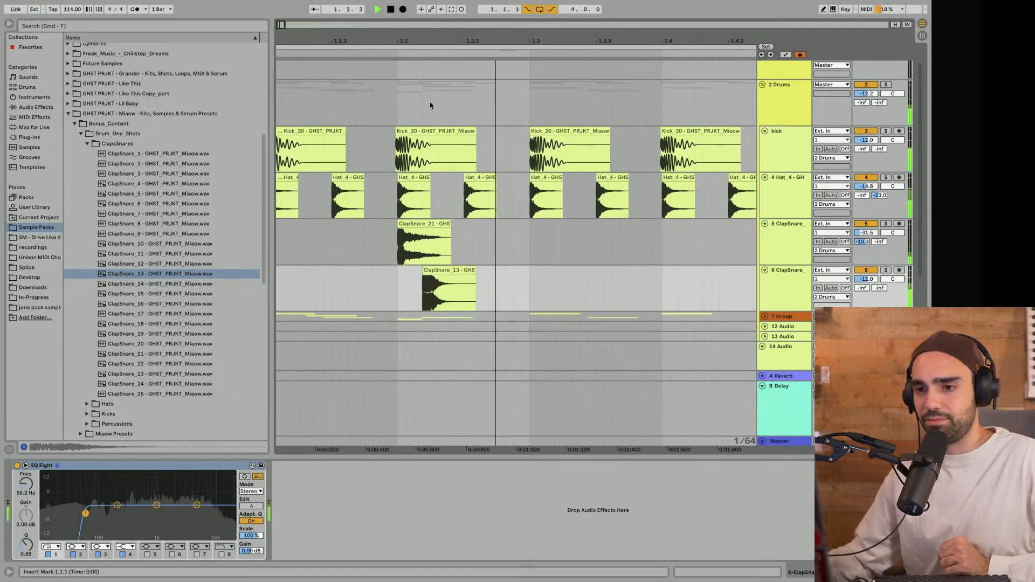
Lower the volume of track 6 to -16.6 dB during playback and delete its ClapSnare_13 clip
click(460, 272)
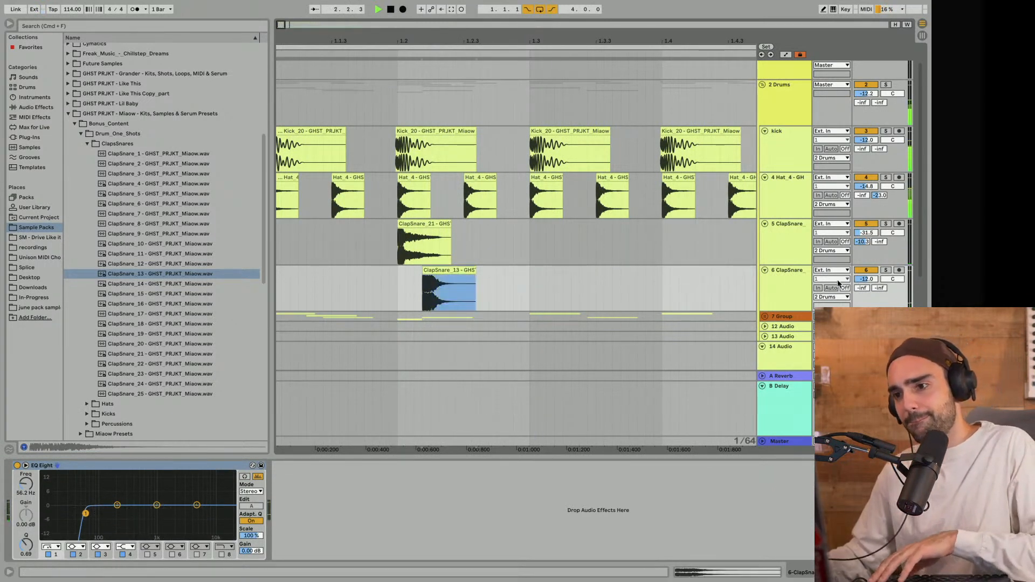
drag(860, 281, 861, 290)
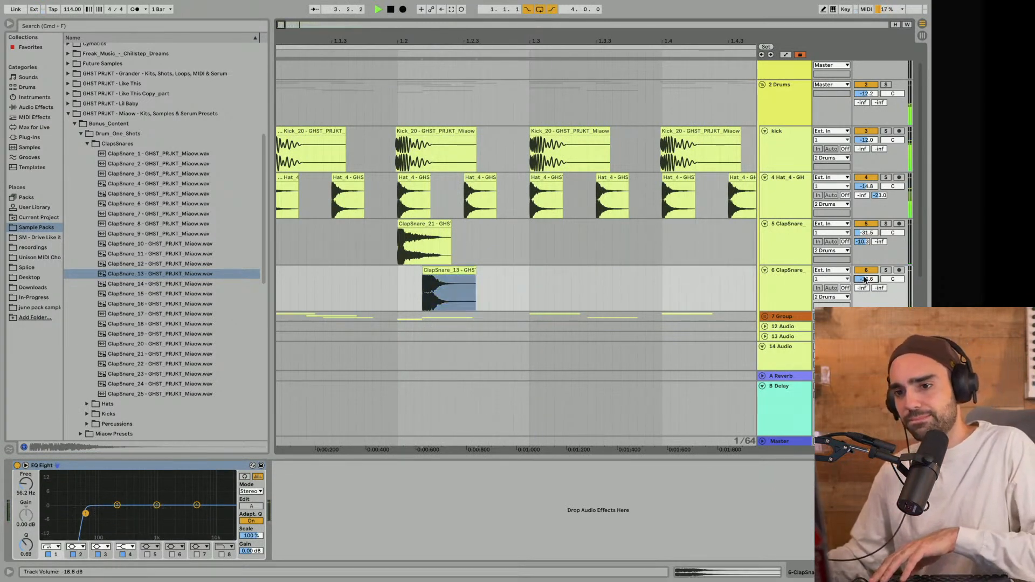
click(793, 111)
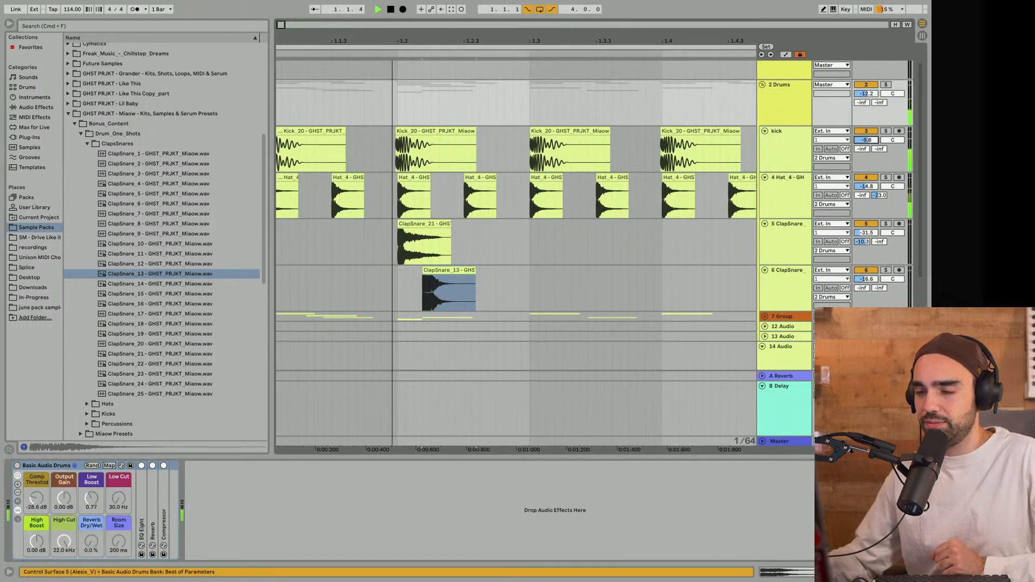
click(452, 272)
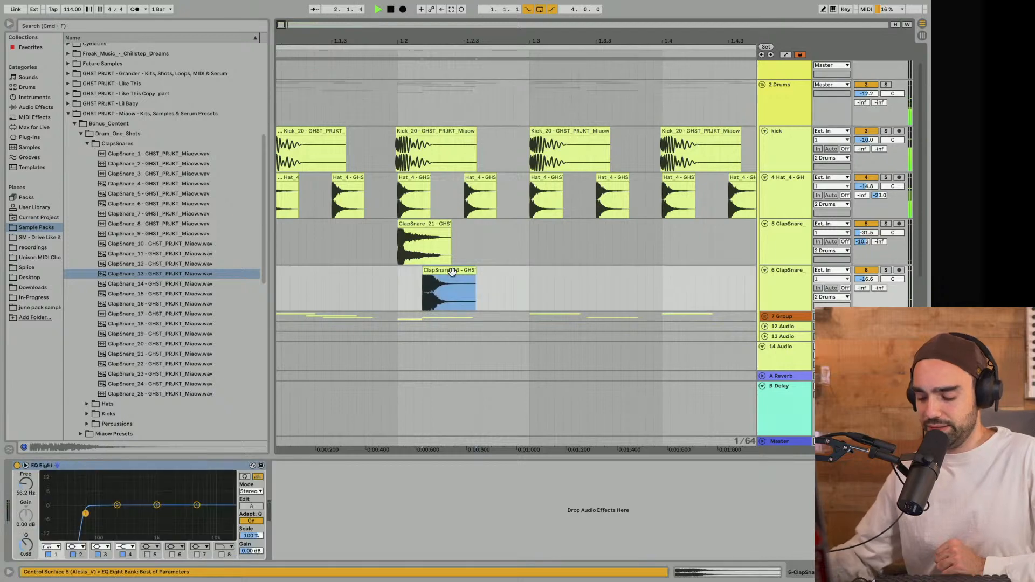
key(Delete)
Add the FirePresser VST3 plug-in to the Drums group after the Basic Audio Drums rack
click(824, 115)
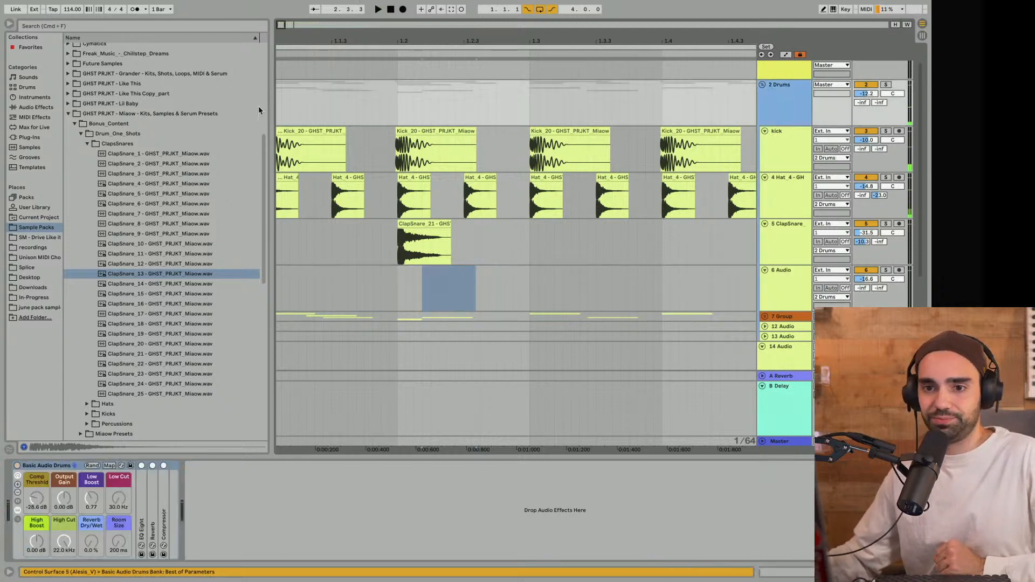
scroll(97, 130, up, 1)
click(74, 137)
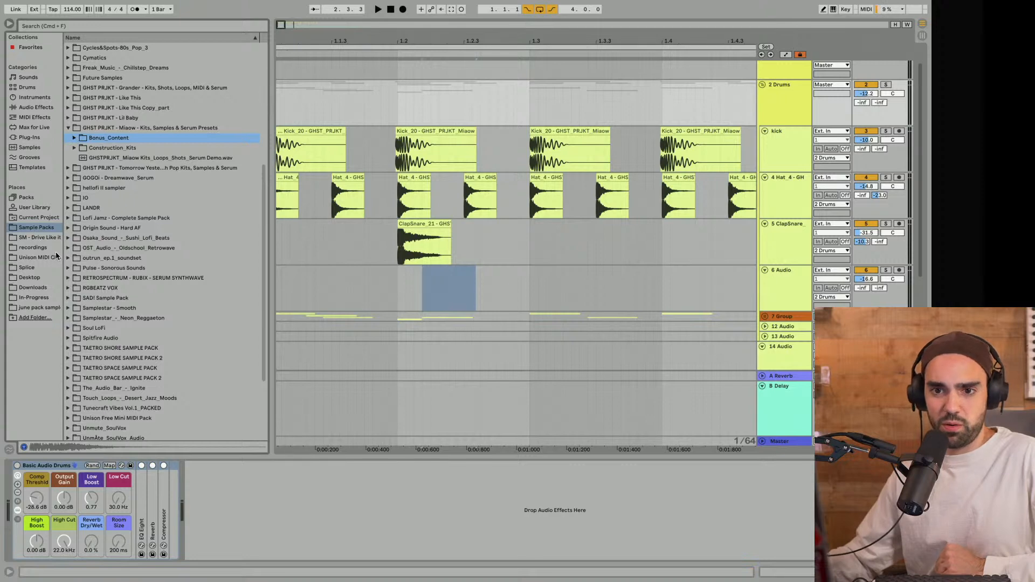
click(36, 135)
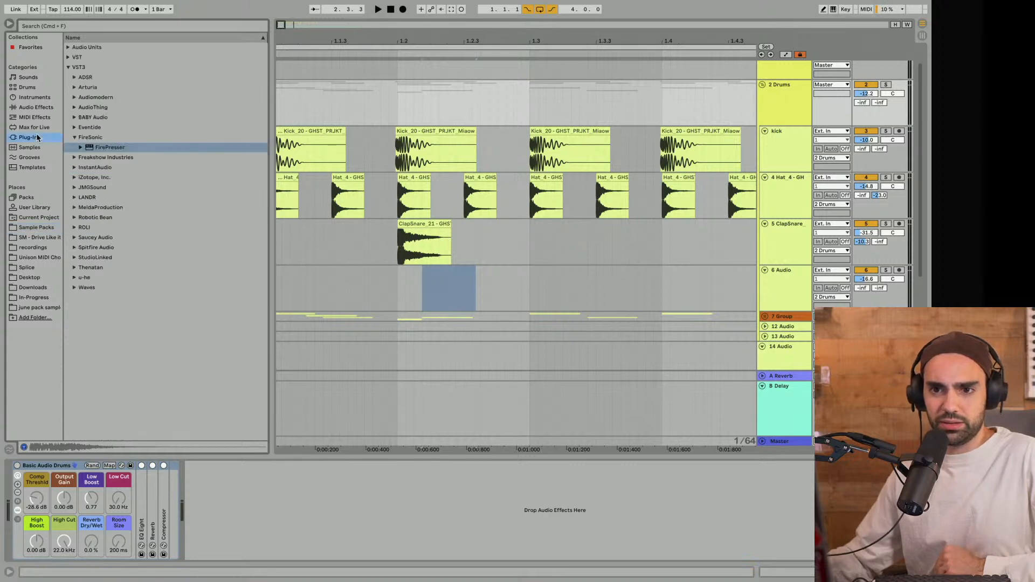
drag(104, 147, 396, 101)
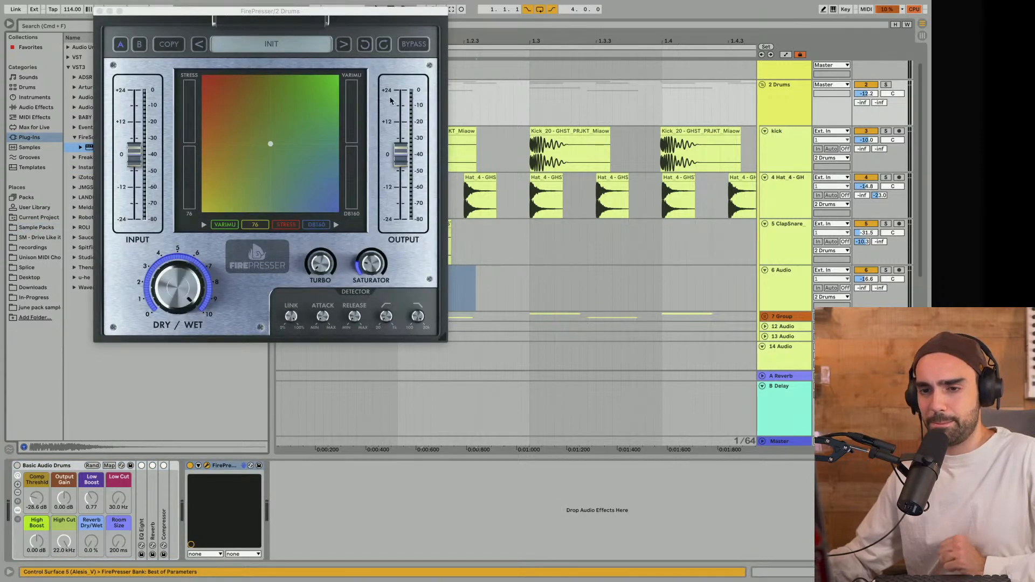
Load the "Blend it all together" preset from FirePresser's Drums folder and close the preset browser
click(284, 48)
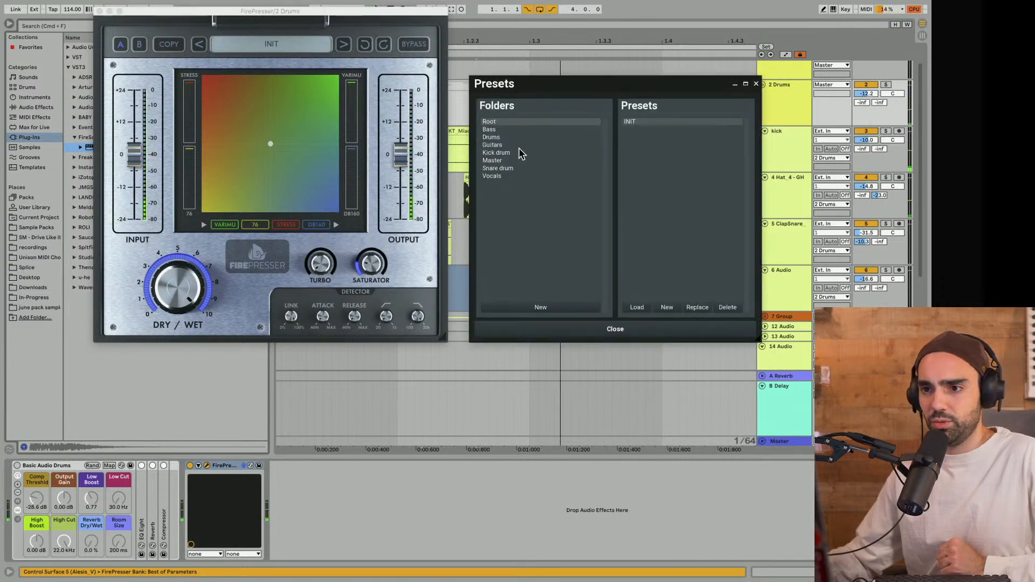
click(492, 138)
drag(561, 82, 307, 86)
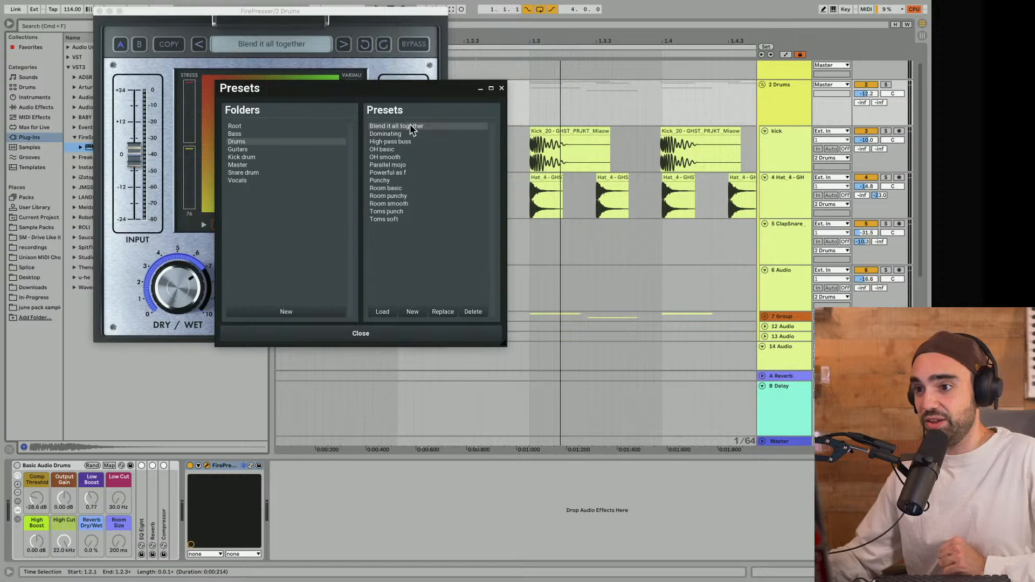
click(346, 334)
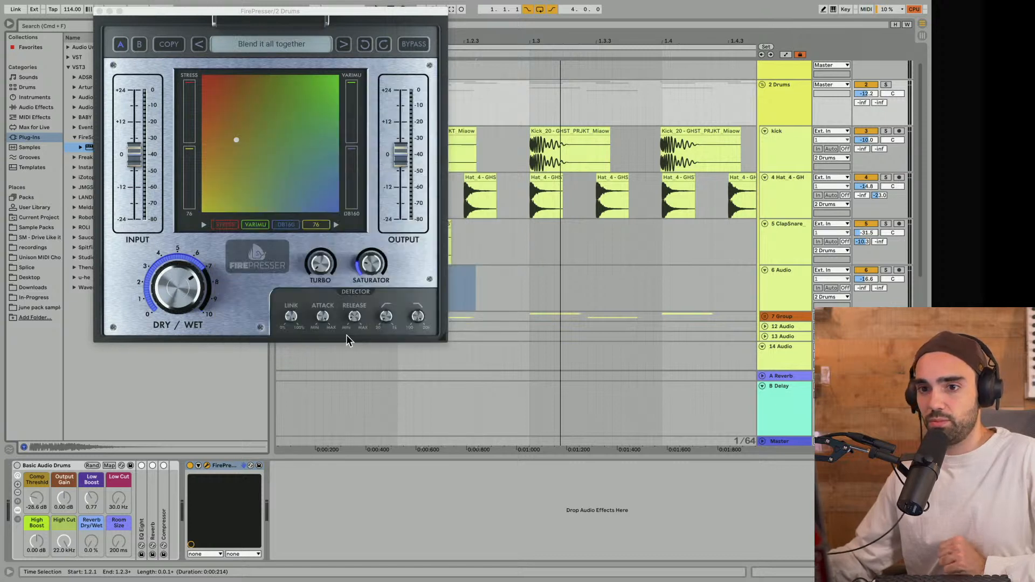
Play the loop with the Drums group soloed and switch FirePresser to the "Dominating" preset
key(space)
click(886, 85)
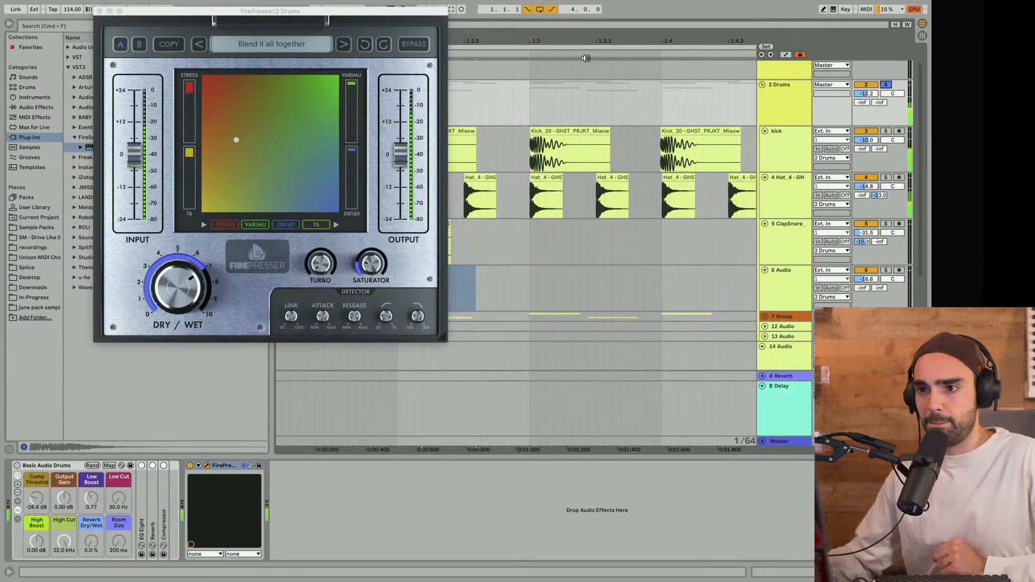
drag(576, 41, 572, 17)
click(346, 47)
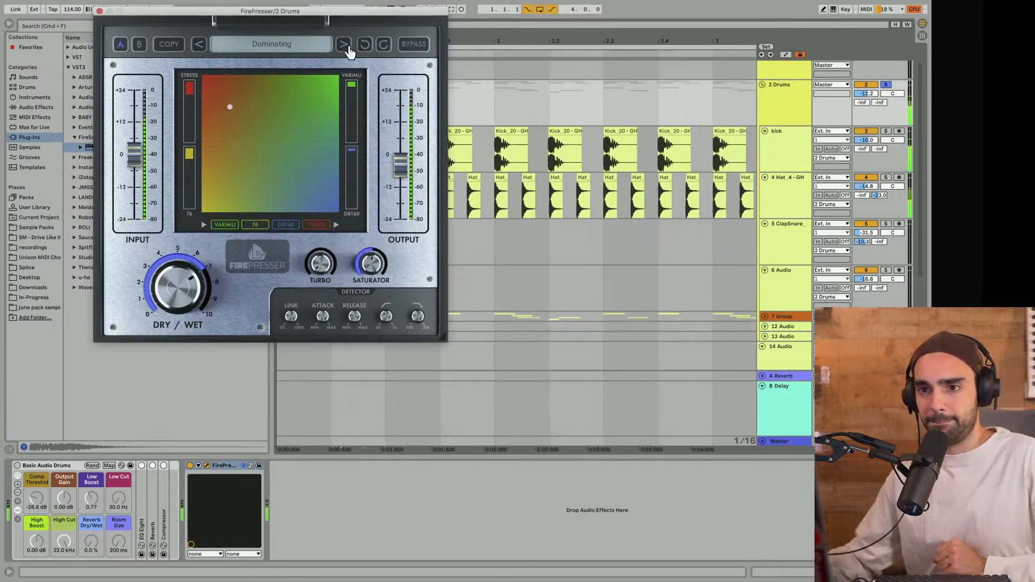
Raise the Drums group's volume to -10.7 dB and audition FirePresser's presets from "High-pass buss" through "Powerful as f" during playback
drag(867, 93, 866, 91)
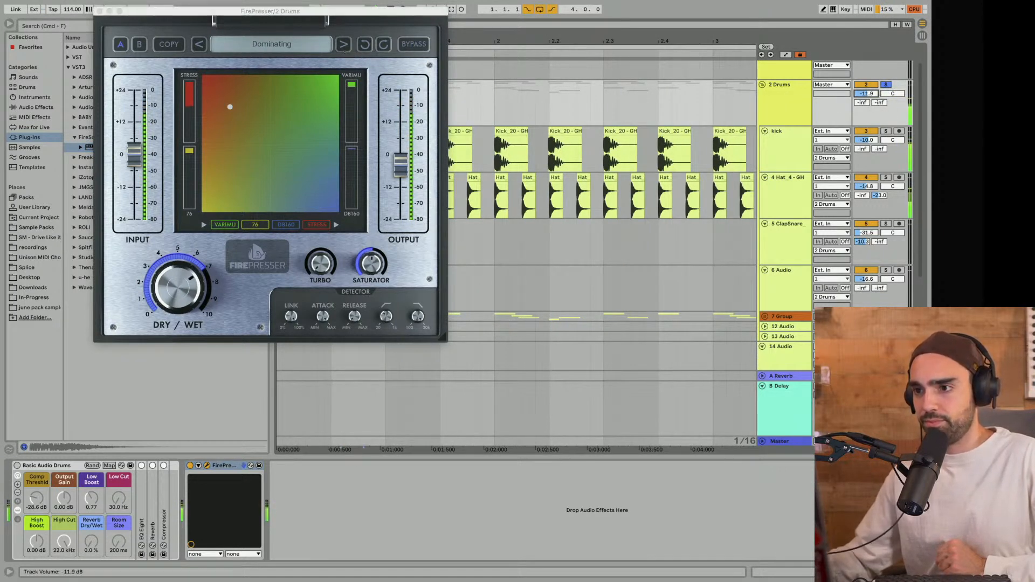
click(345, 47)
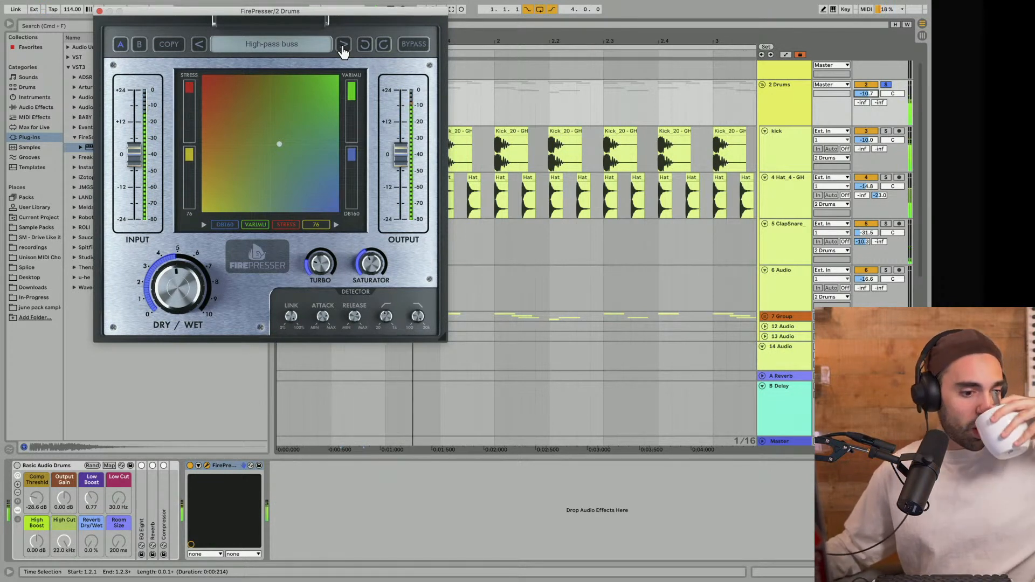
click(343, 47)
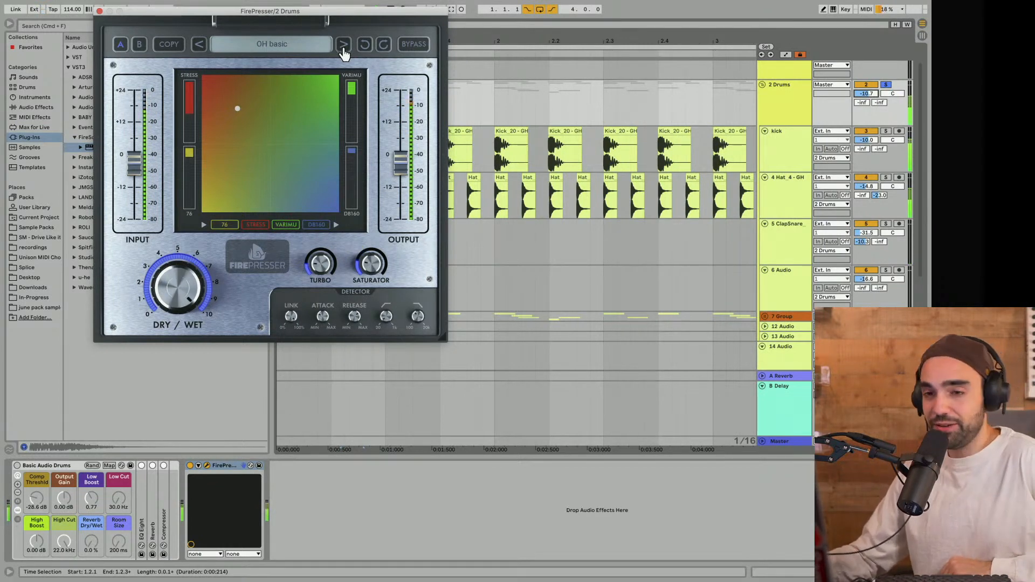
click(343, 48)
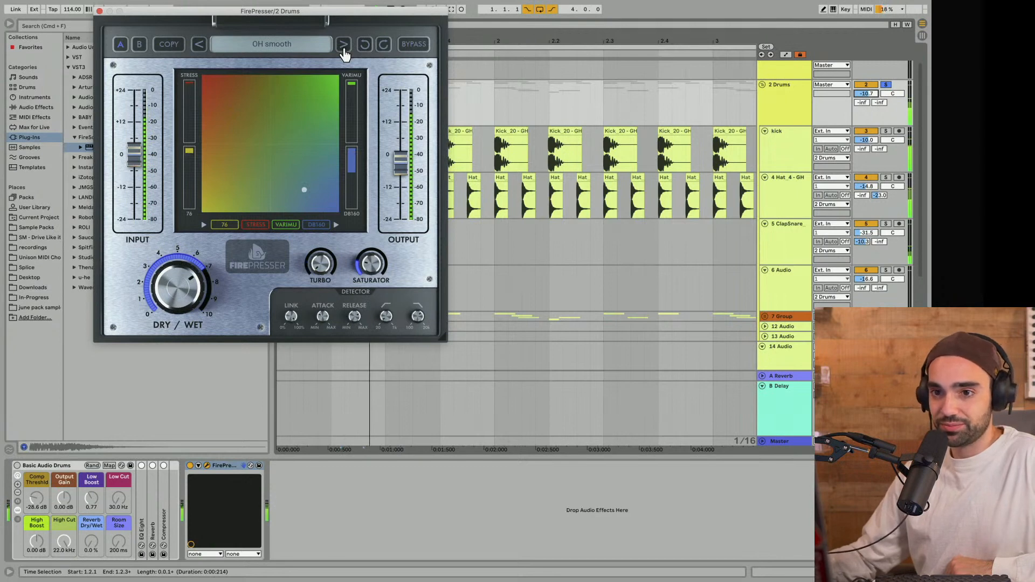
click(343, 47)
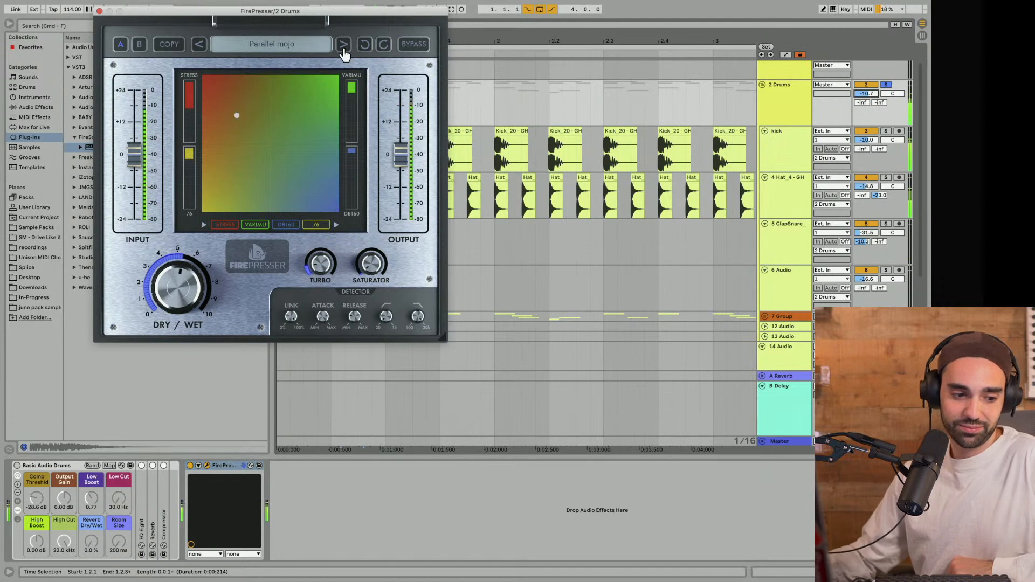
click(343, 47)
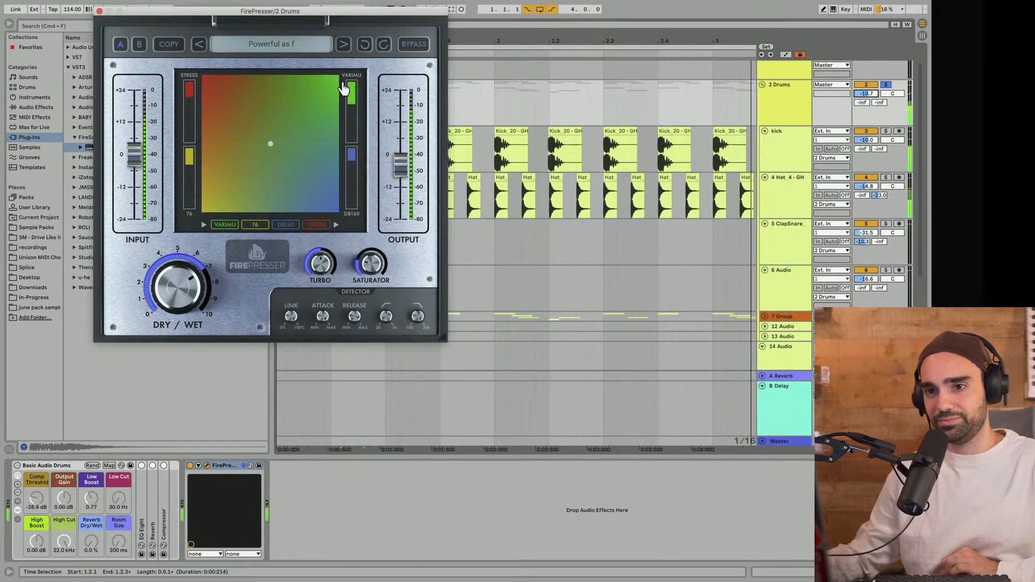
Compare FirePresser's "Punchy" preset with "Powerful as f" on the drum loop, keep the latter, and unsolo the Drums group with the plug-in window closed
click(405, 48)
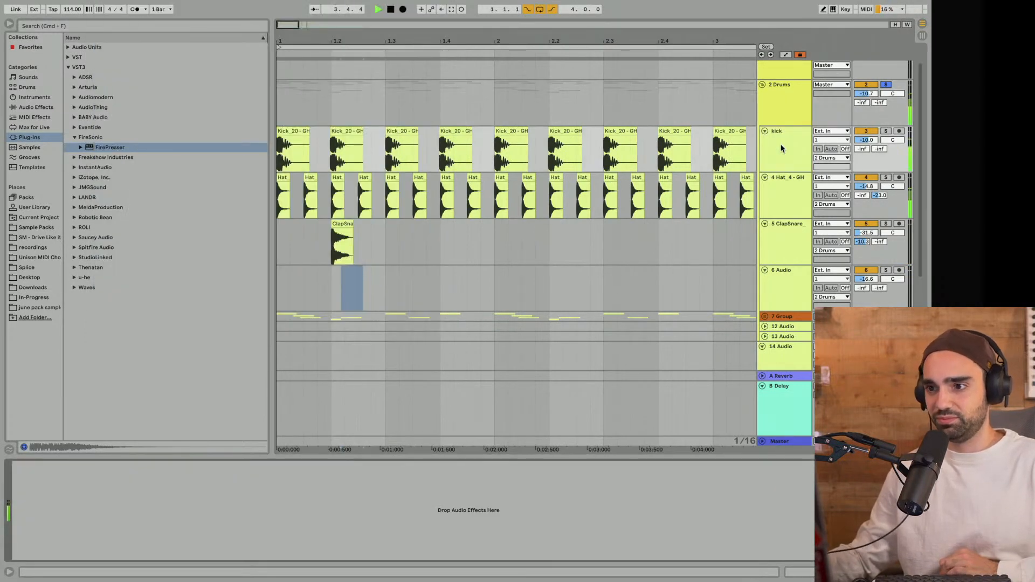
click(775, 113)
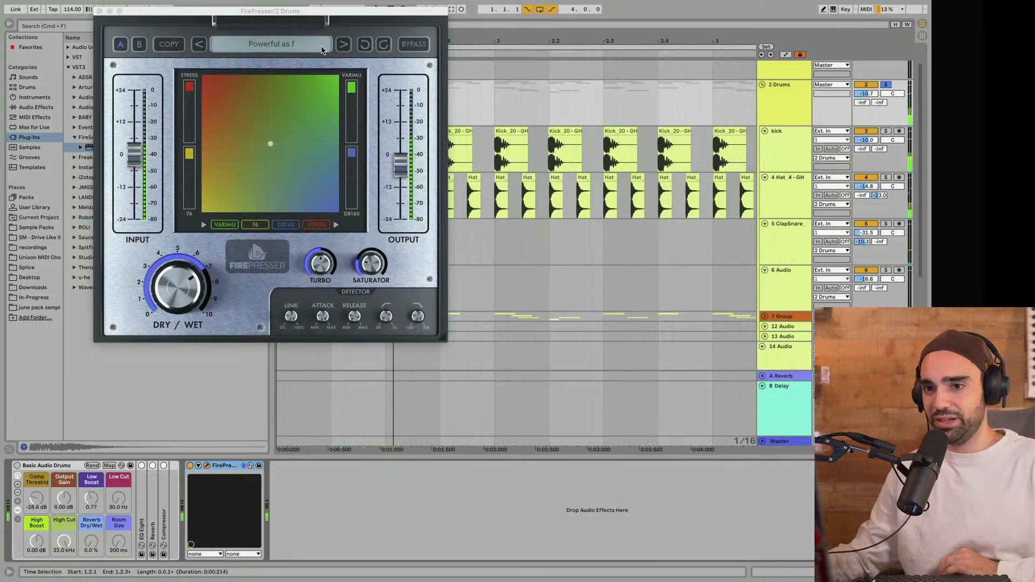
click(343, 46)
click(200, 44)
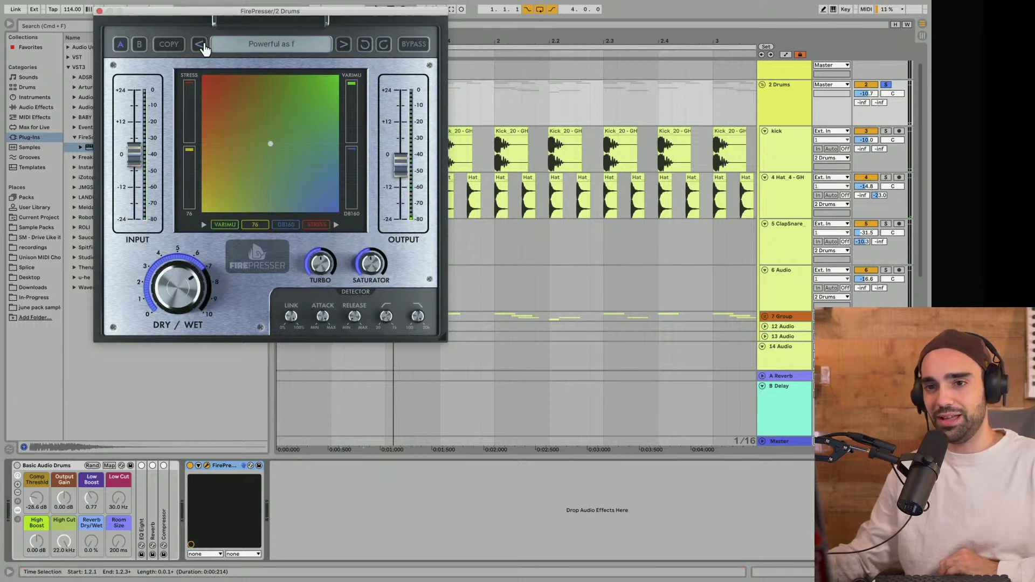
click(344, 45)
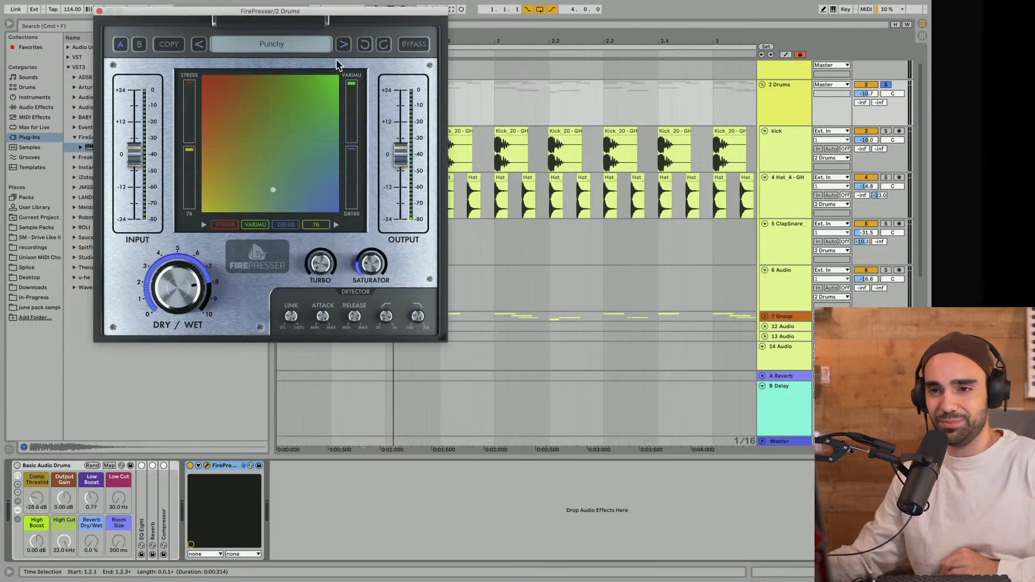
key(space)
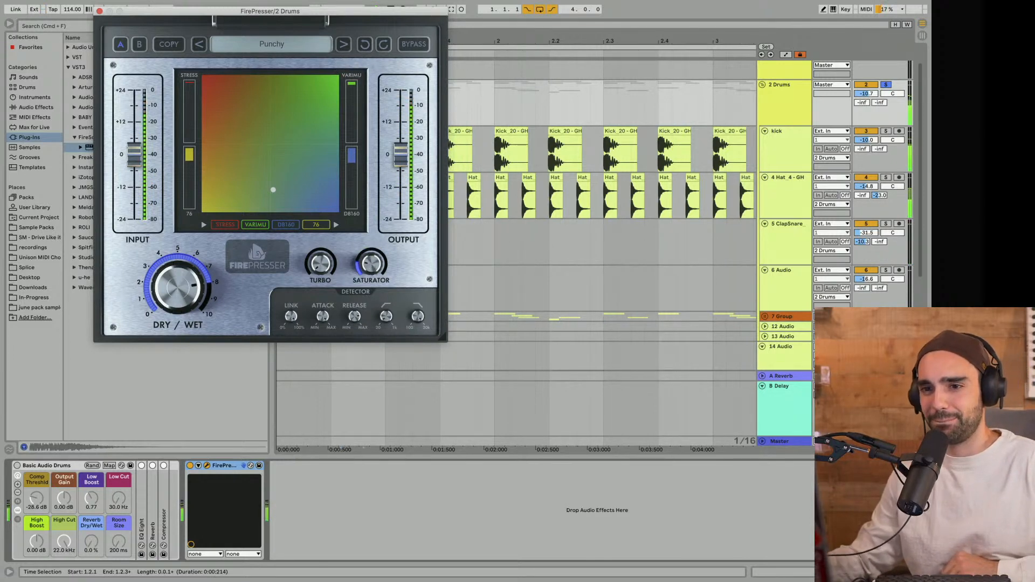
click(198, 44)
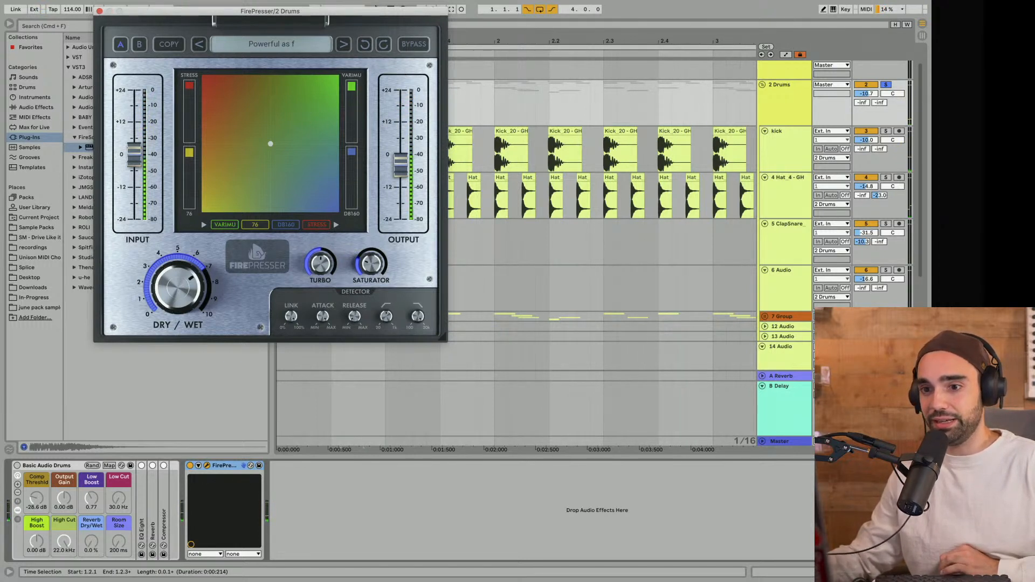
key(space)
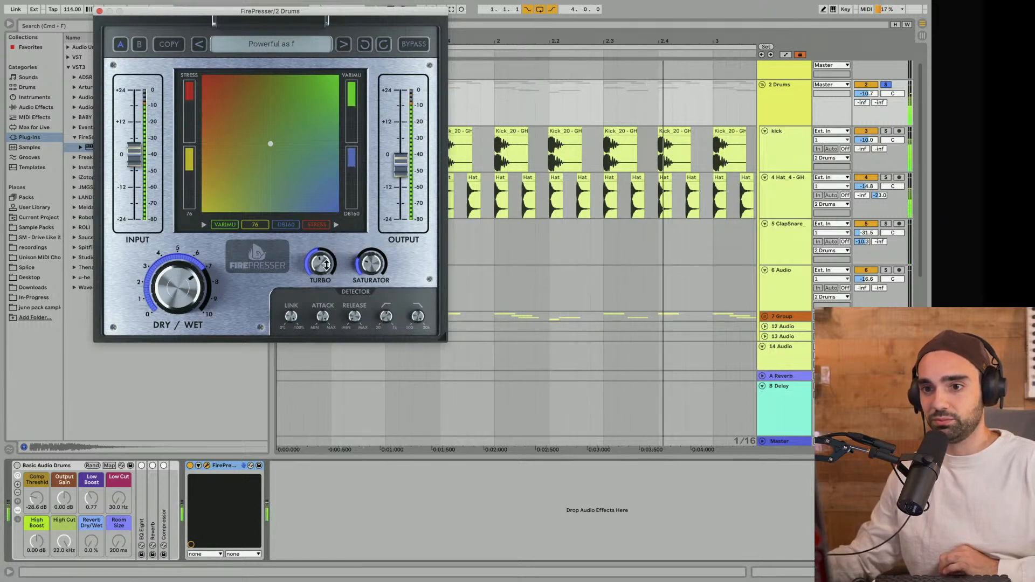
click(99, 12)
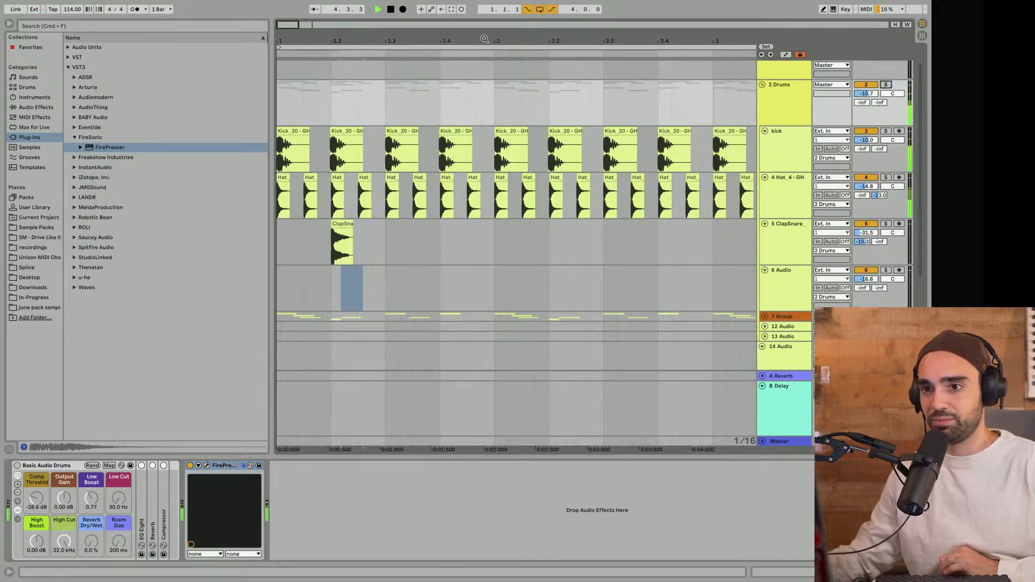
Stop playback and delete the bass guitar clip from audio track 24
drag(484, 39, 485, 16)
scroll(737, 273, down, 8)
key(space)
click(786, 288)
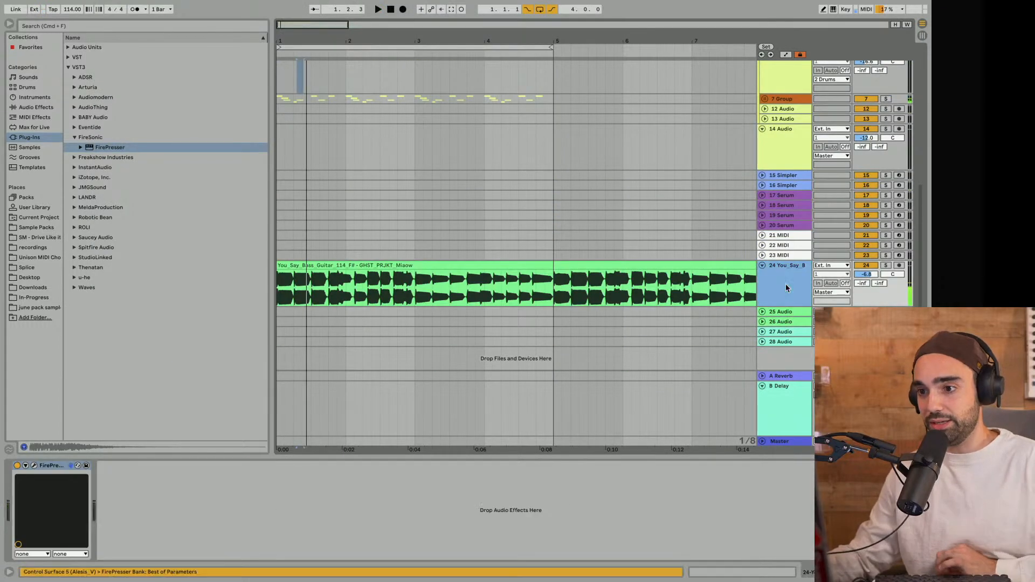
click(683, 266)
key(Delete)
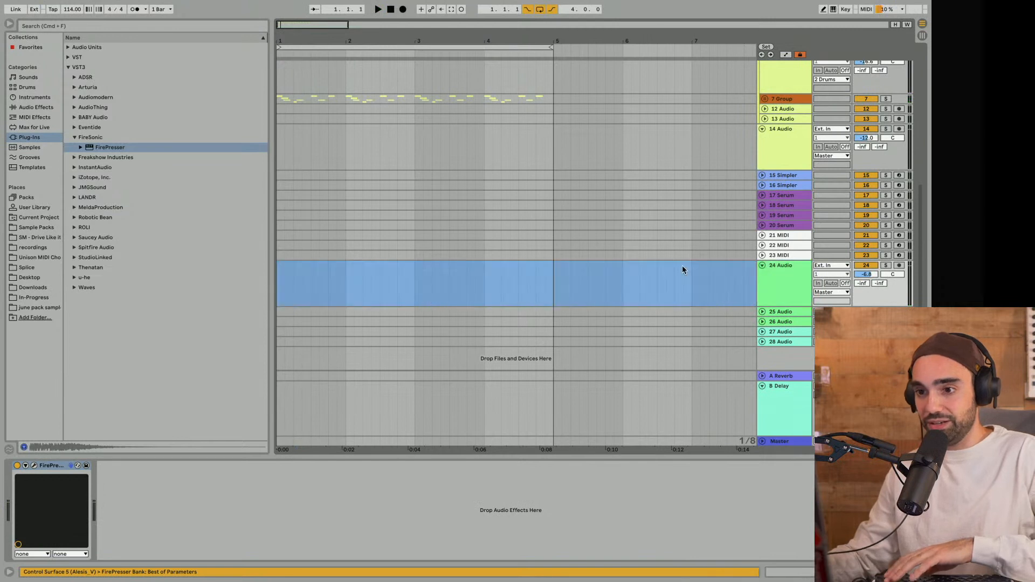
Set the project tempo to 104 BPM, play the loop, and unfold the percussion group on track 7
key(space)
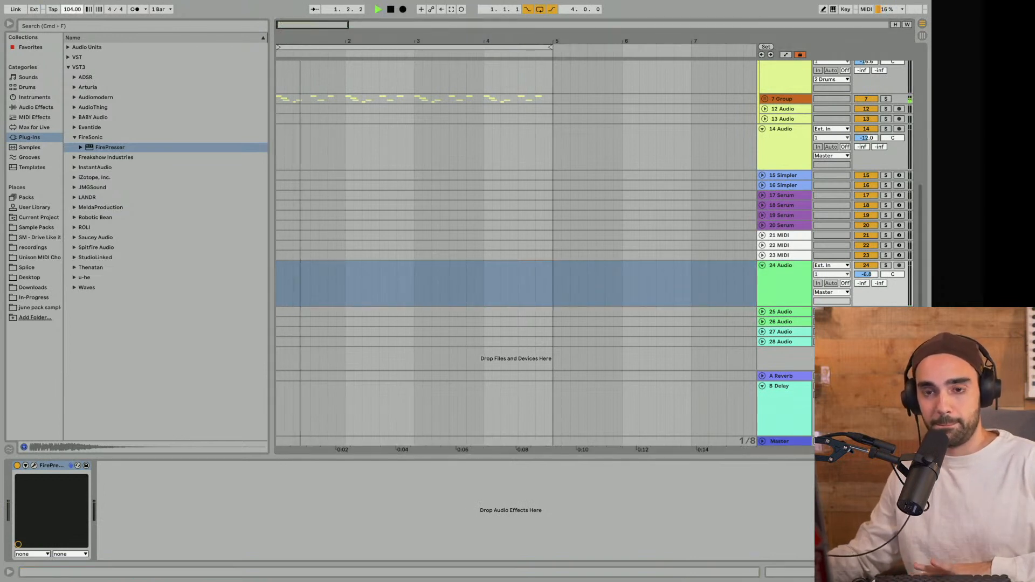
drag(315, 42, 318, 48)
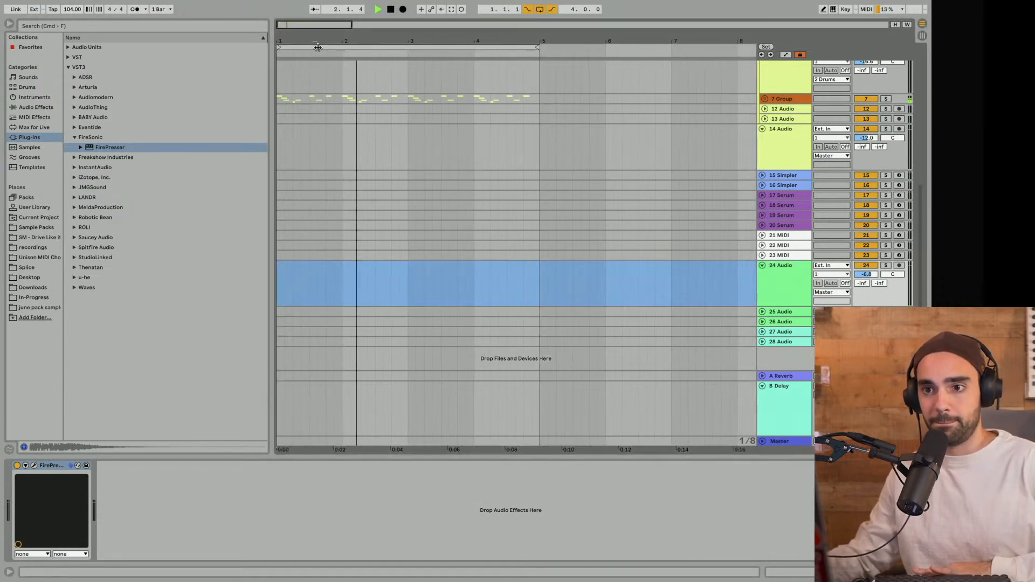
click(764, 98)
click(765, 99)
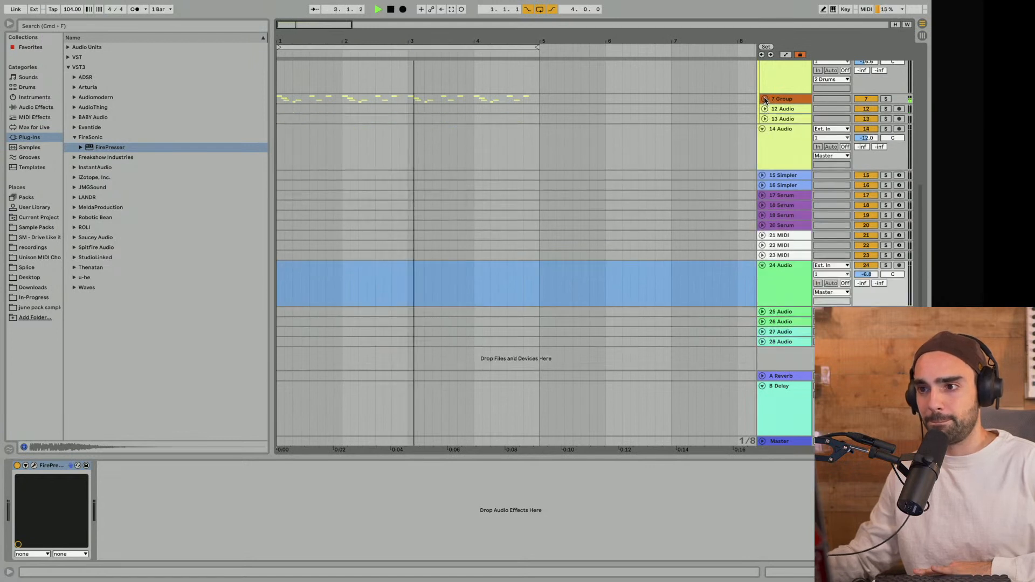
click(764, 99)
Add an EQ Eight from the EQ & Filters audio effects to the track 7 percussion group and restart playback
click(35, 108)
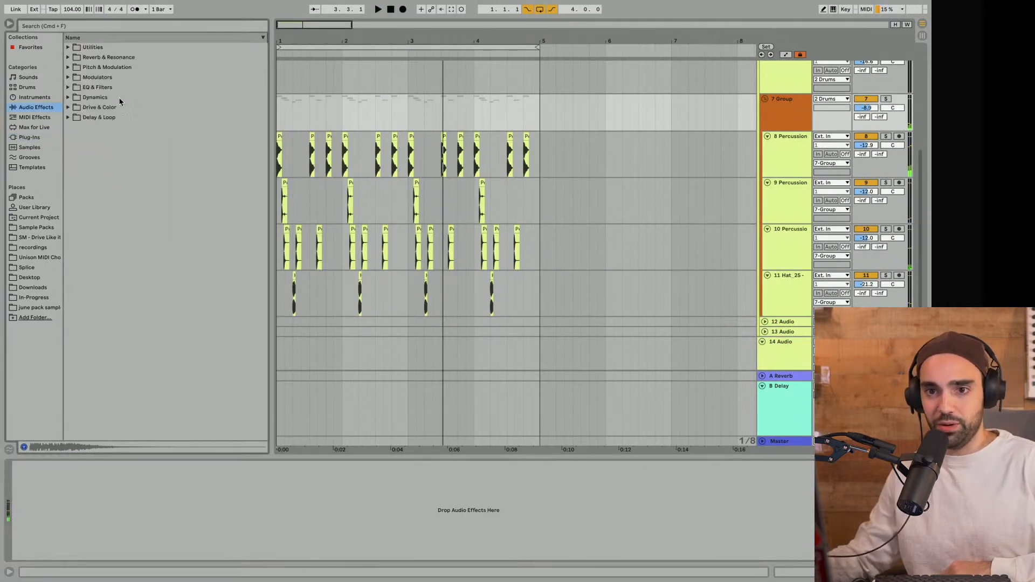
drag(97, 88, 140, 505)
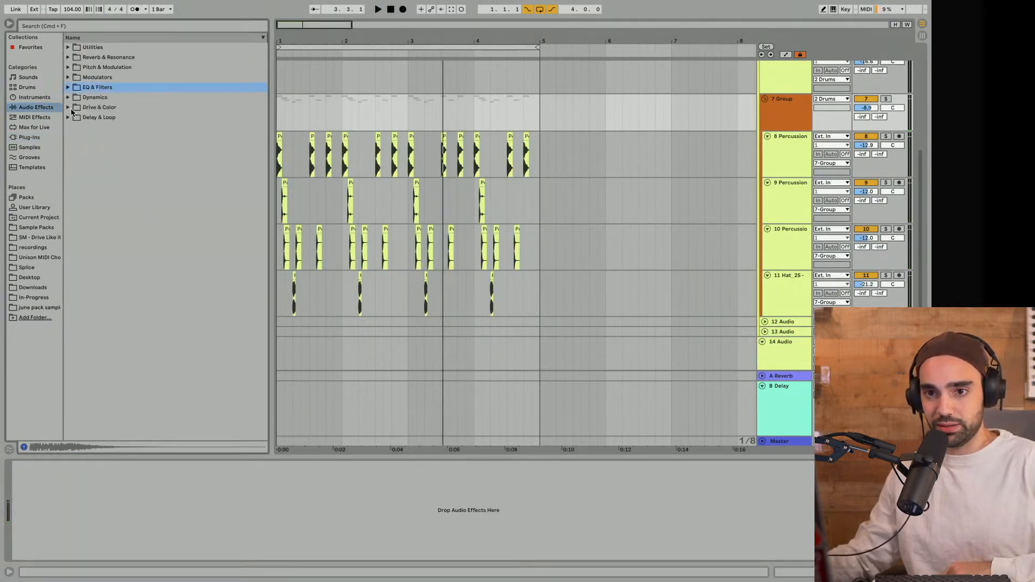
click(69, 88)
drag(93, 108, 642, 102)
key(space)
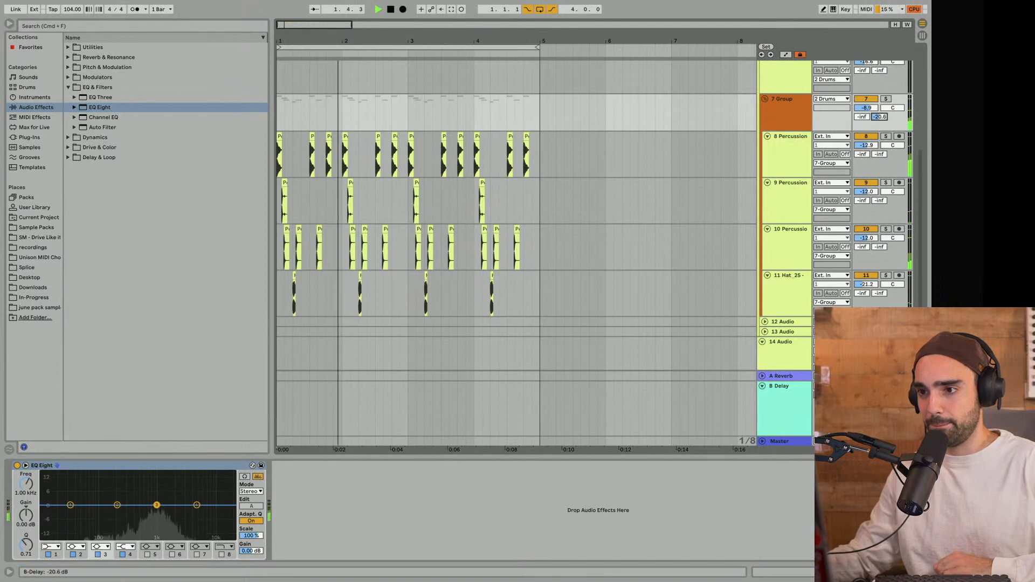
Fold group 7 and shape its EQ Eight with a low cut on band 1, a dip on band 3, and band 4 boosted 2.85 dB at 5.16 kHz
click(765, 99)
click(47, 548)
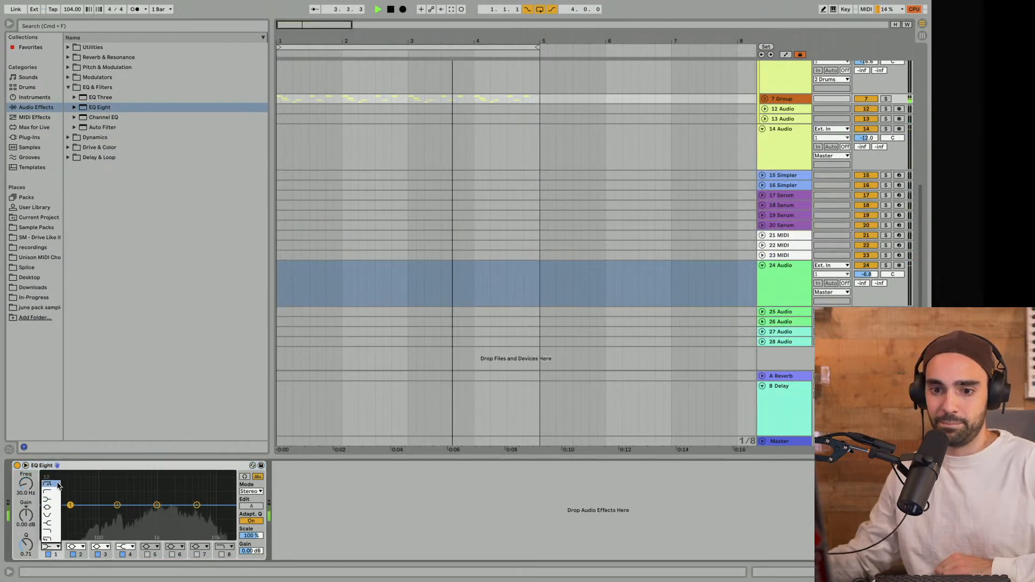
click(49, 484)
drag(70, 512, 197, 500)
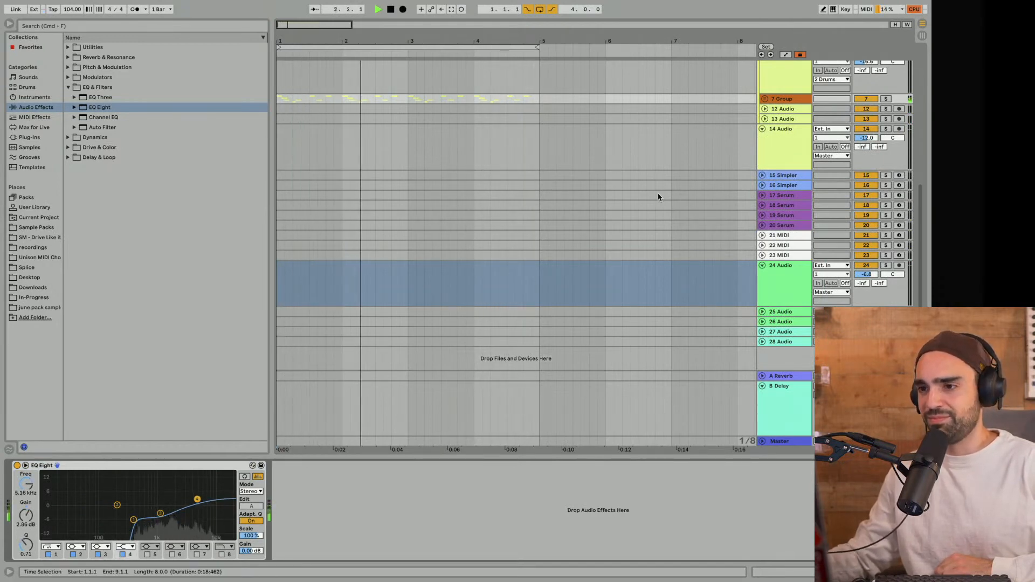
Find the Erosion effect by searching "erosio", add it after EQ Eight on group 7, and play the loop
scroll(658, 193, up, 10)
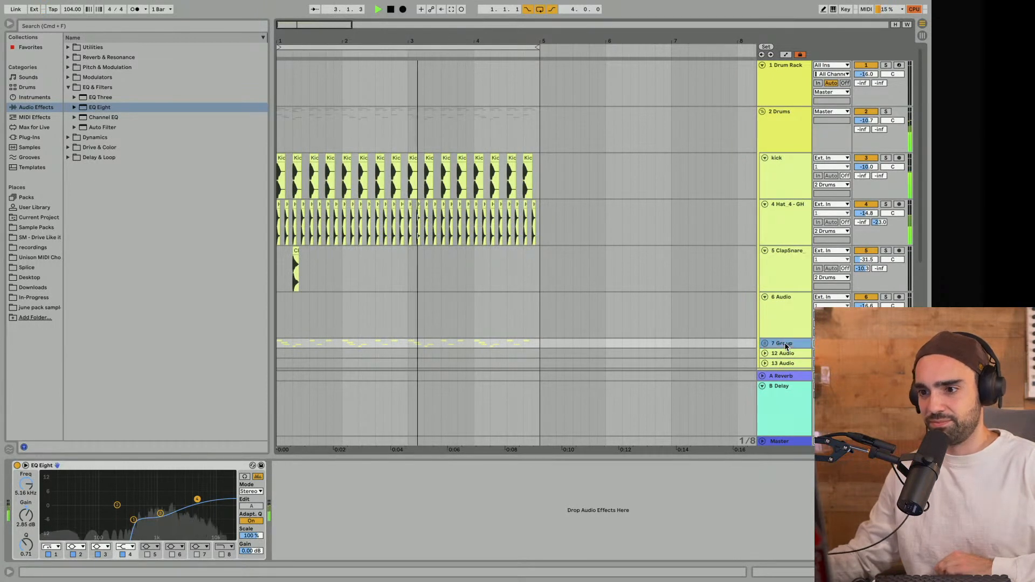
click(77, 24)
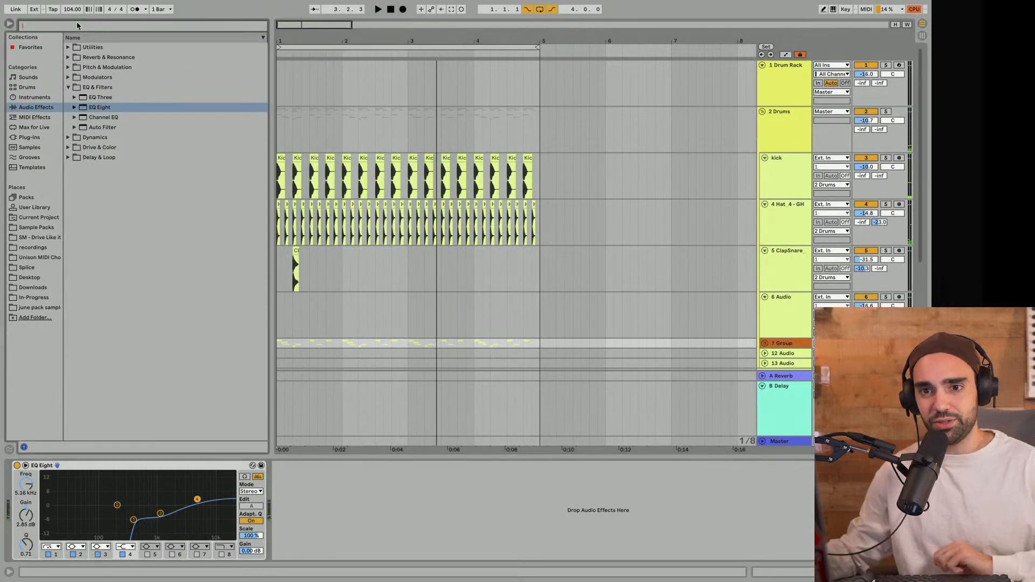
text(erosio)
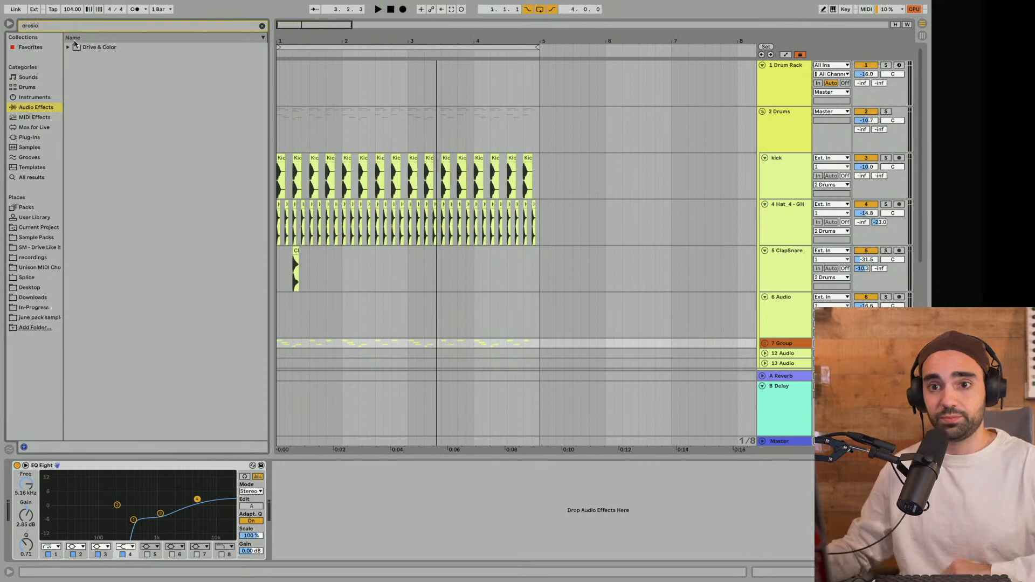
click(68, 48)
drag(89, 57, 525, 347)
key(space)
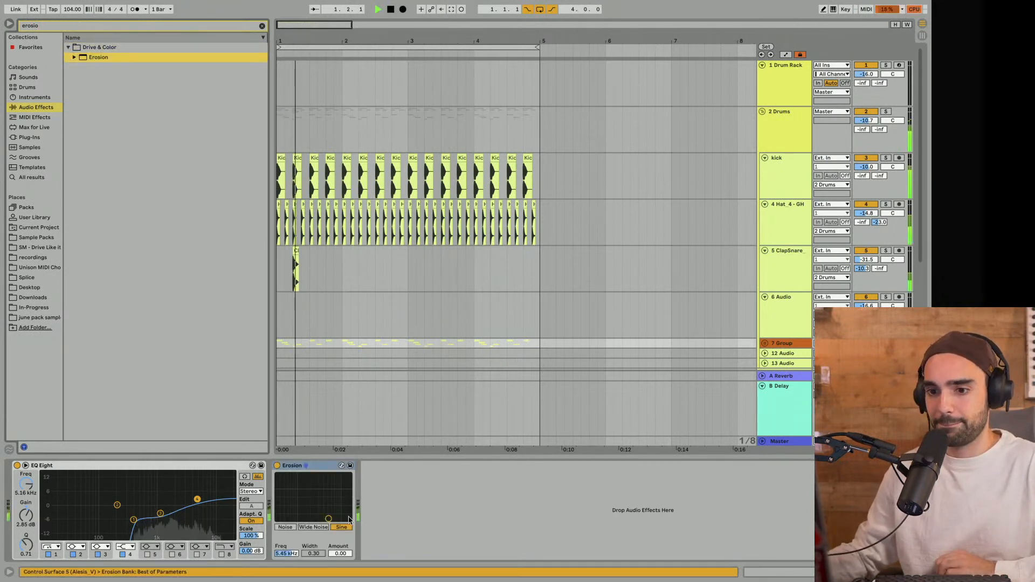
Set Erosion to Wide Noise at about 8.18 kHz with an amount of about 62.9, and hide the browser
click(315, 527)
drag(328, 519, 320, 487)
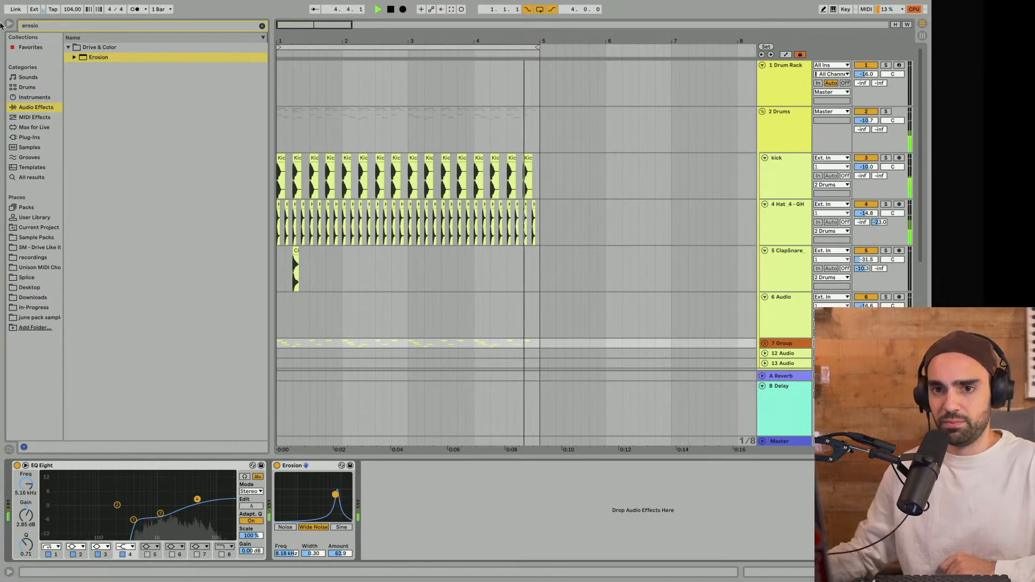
key(ctrl+alt+b)
key(plus)
key(plus)
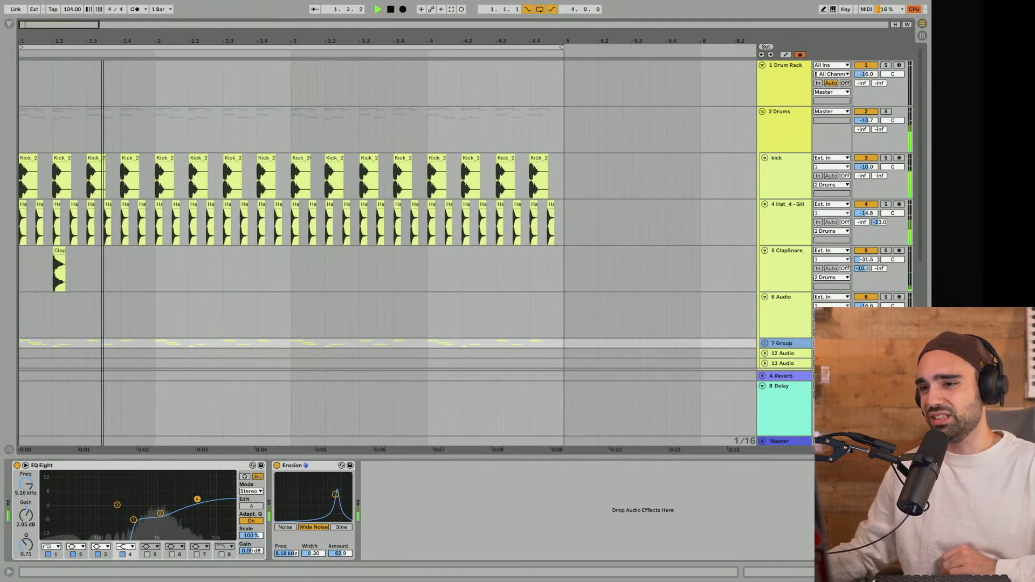
Stop playback, fold the Drums group, and open the Serum synth on track 17
key(space)
click(762, 112)
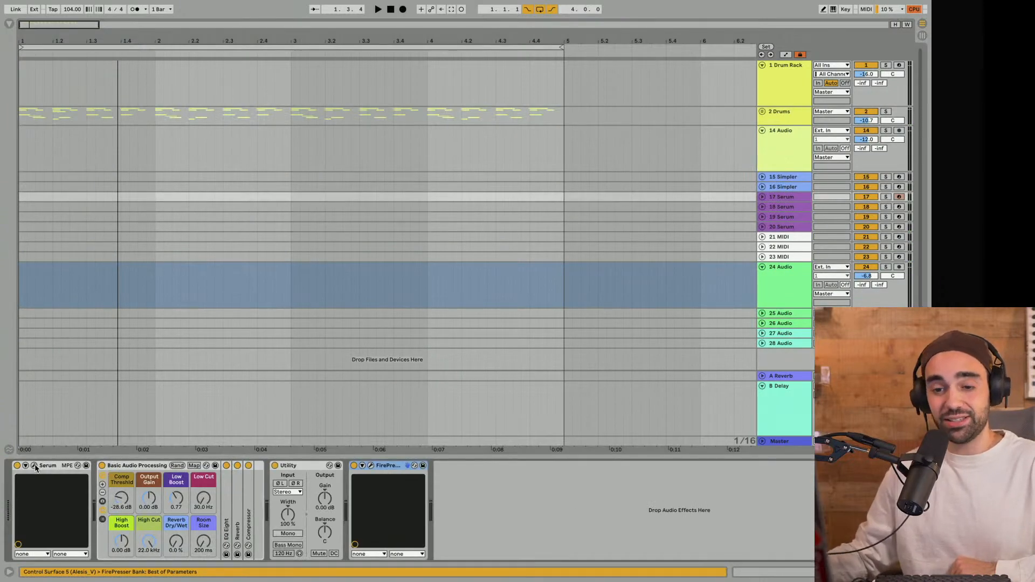
click(34, 465)
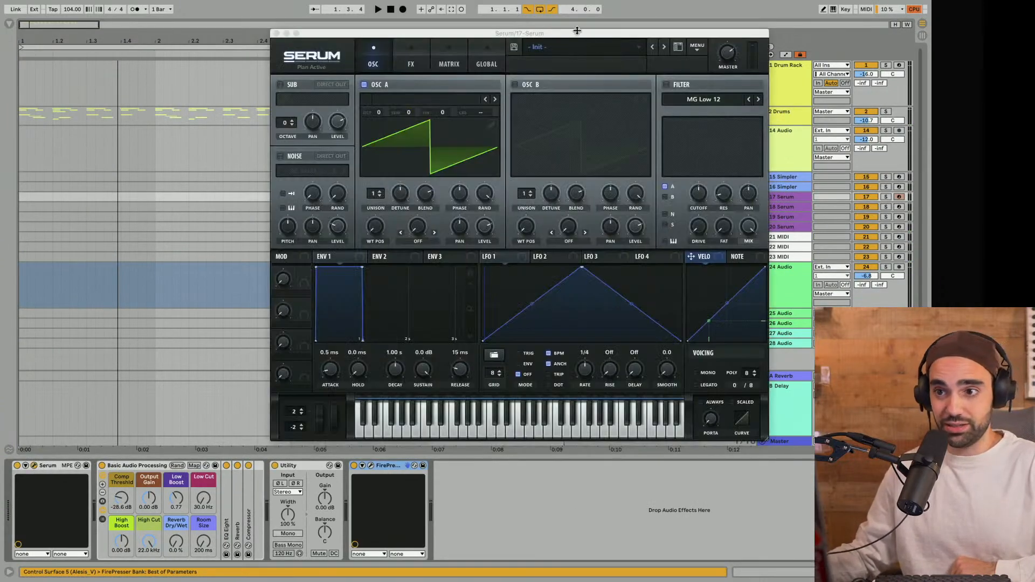
Load the Marimba - GHST_PRJKT_Miaow preset from Serum's Miaow Presets in the User folder
click(592, 48)
mouse_move(591, 156)
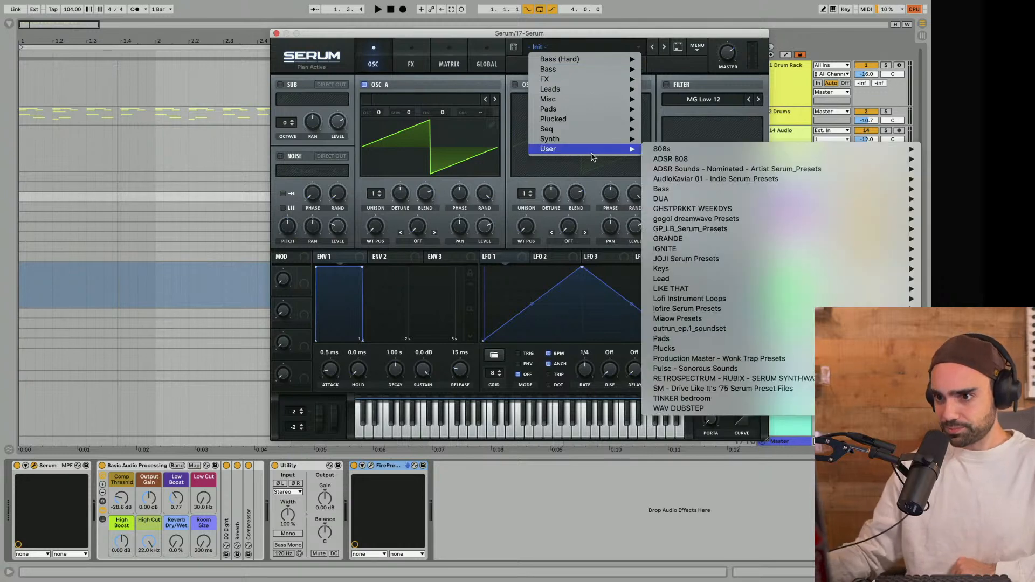
mouse_move(693, 159)
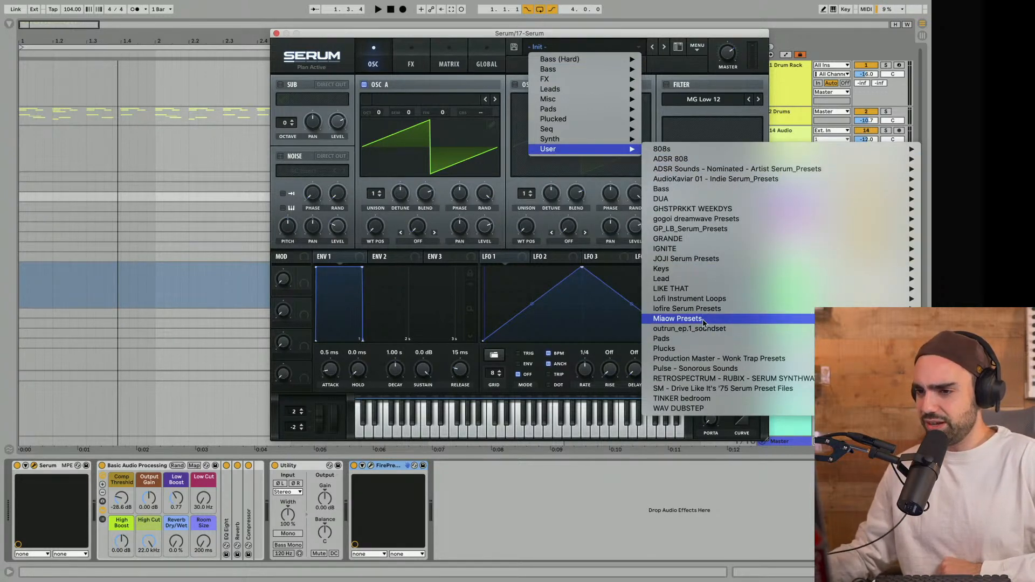
mouse_move(704, 322)
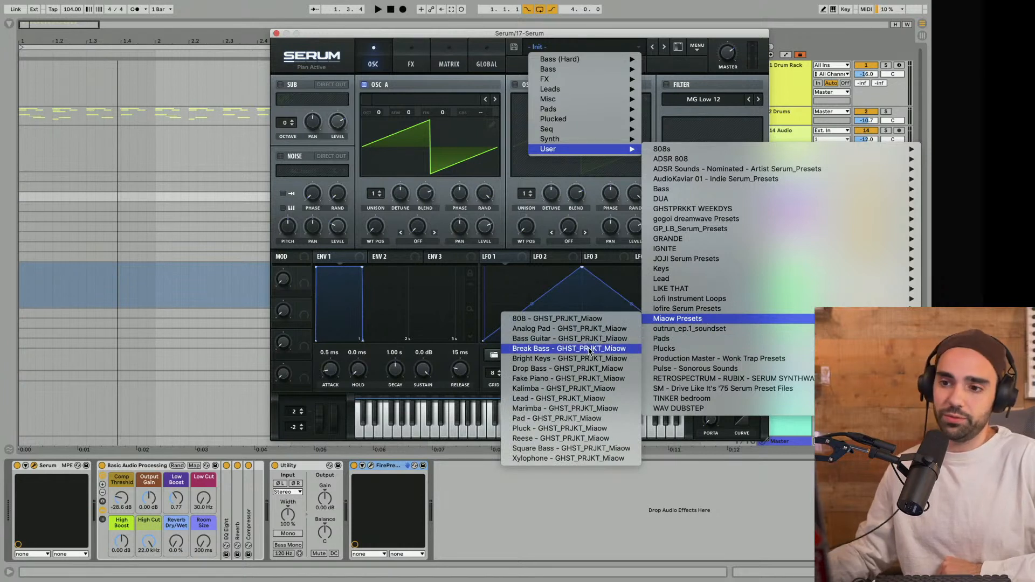
click(565, 410)
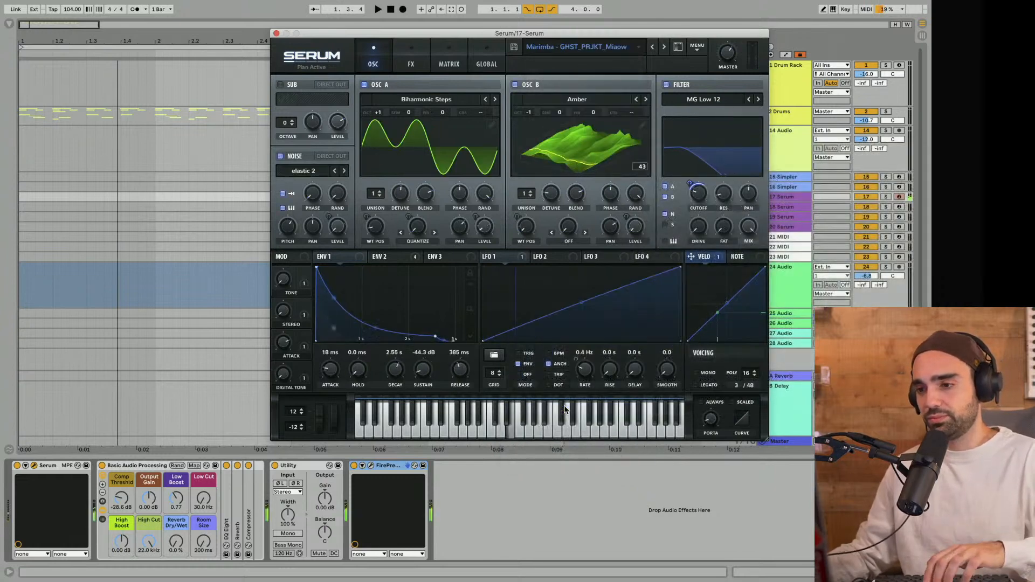
Step forward through the Pad, Pluck and Reese presets in Serum, dismissing the missing-wavetable notice
click(664, 48)
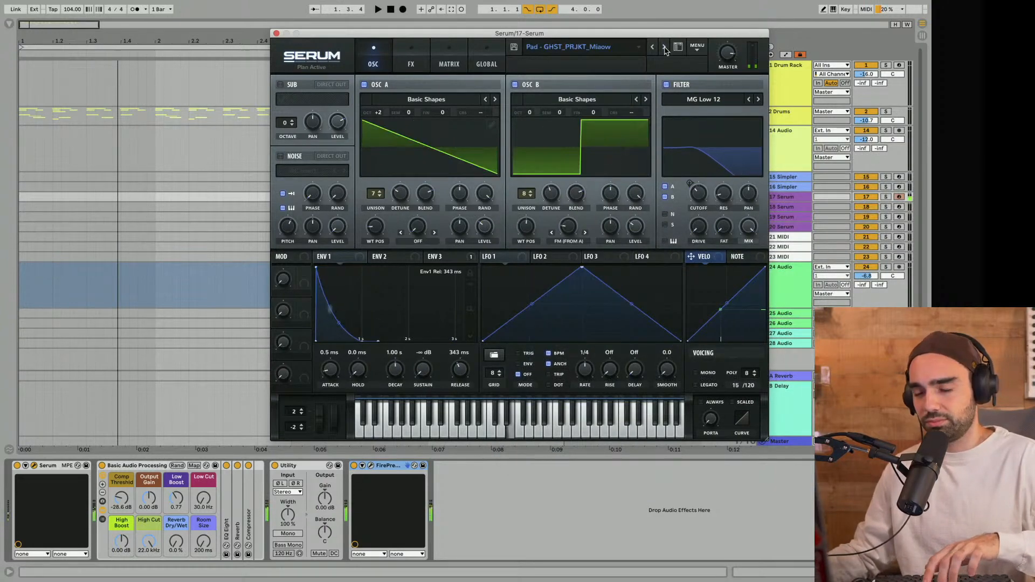
click(665, 48)
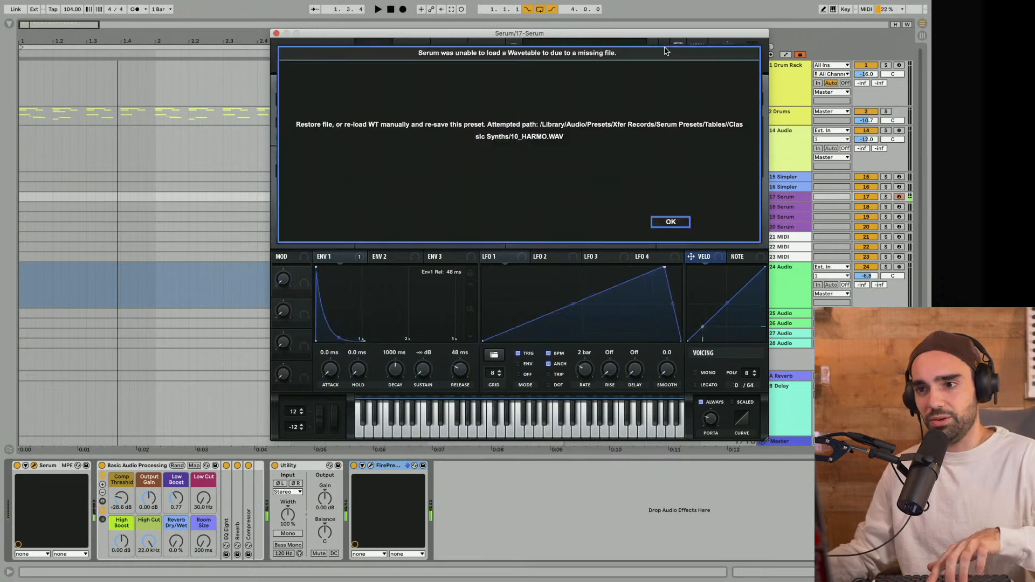
click(671, 223)
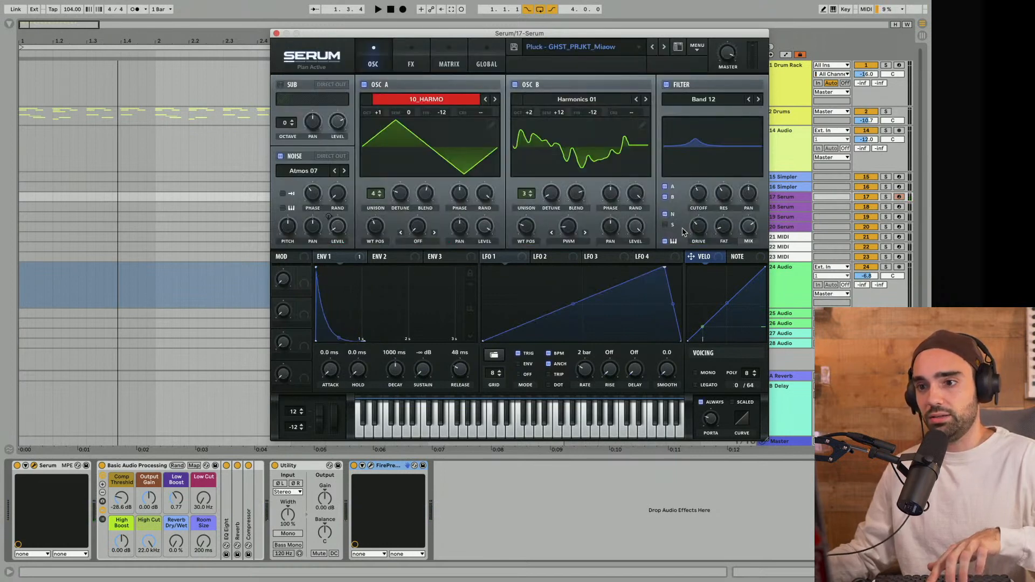
click(664, 48)
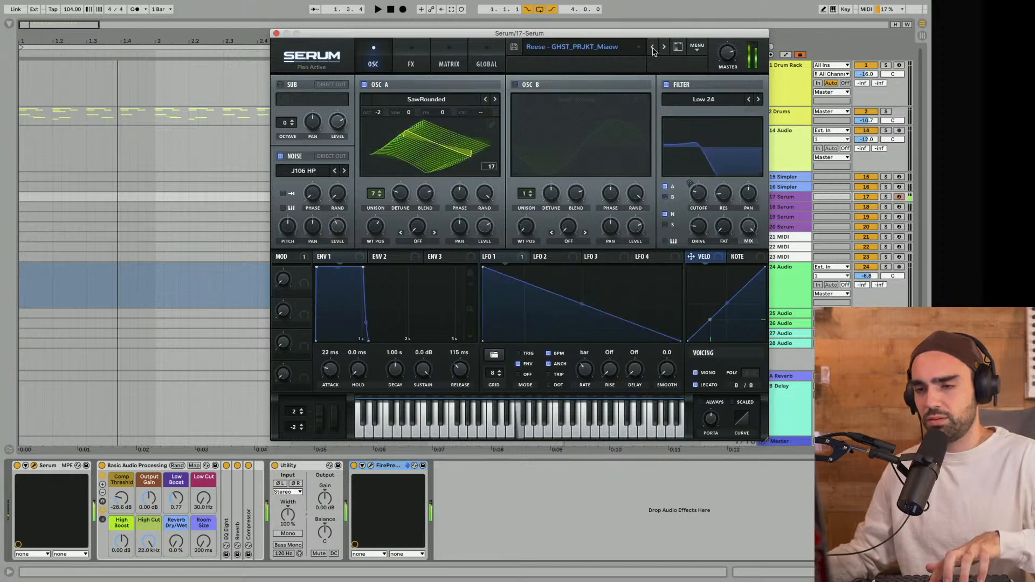
Try the Xylophone - GHST_PRJKT_Miaow preset, step forward to Bass_01_autodrive, and step back
click(638, 52)
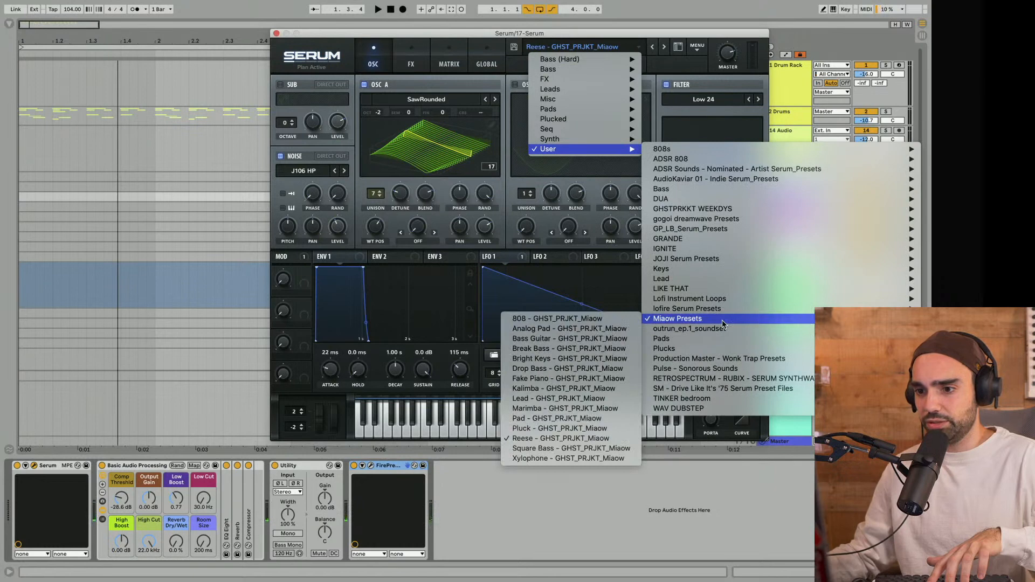
click(571, 458)
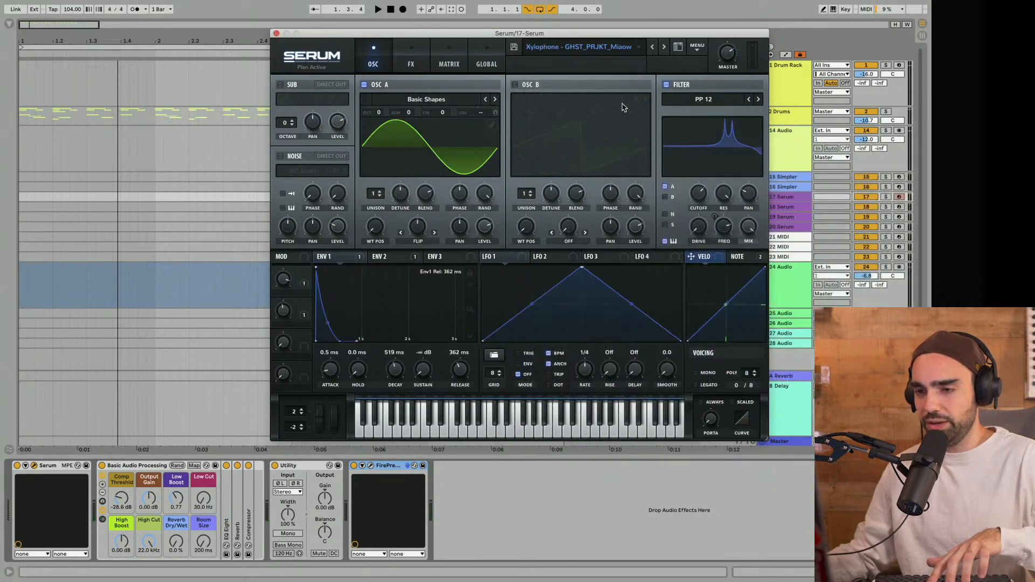
click(666, 50)
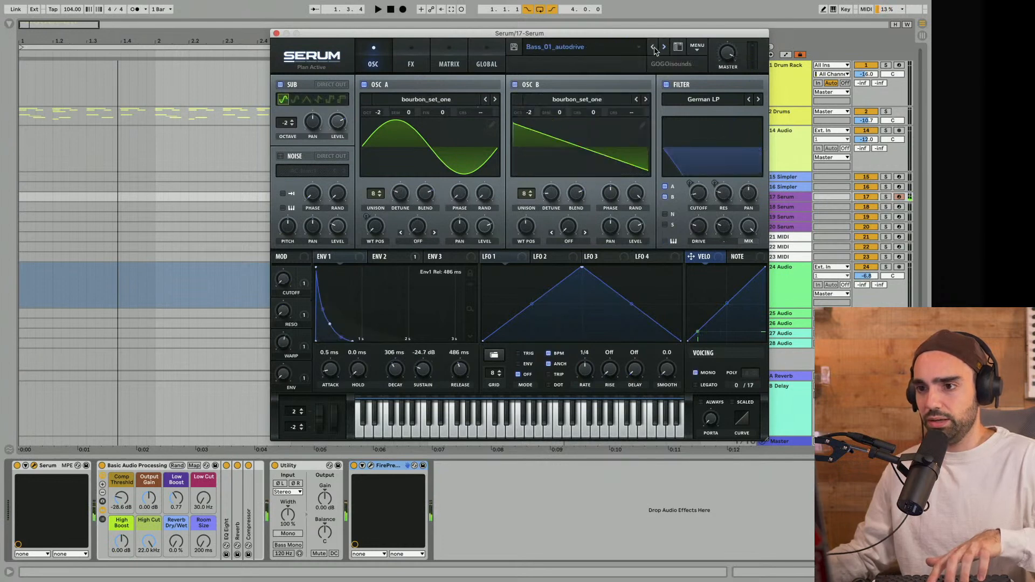
click(653, 48)
Load the Analog Pad - GHST_PRJKT_Miaow preset from Miaow Presets and close the Serum window
click(637, 47)
mouse_move(620, 150)
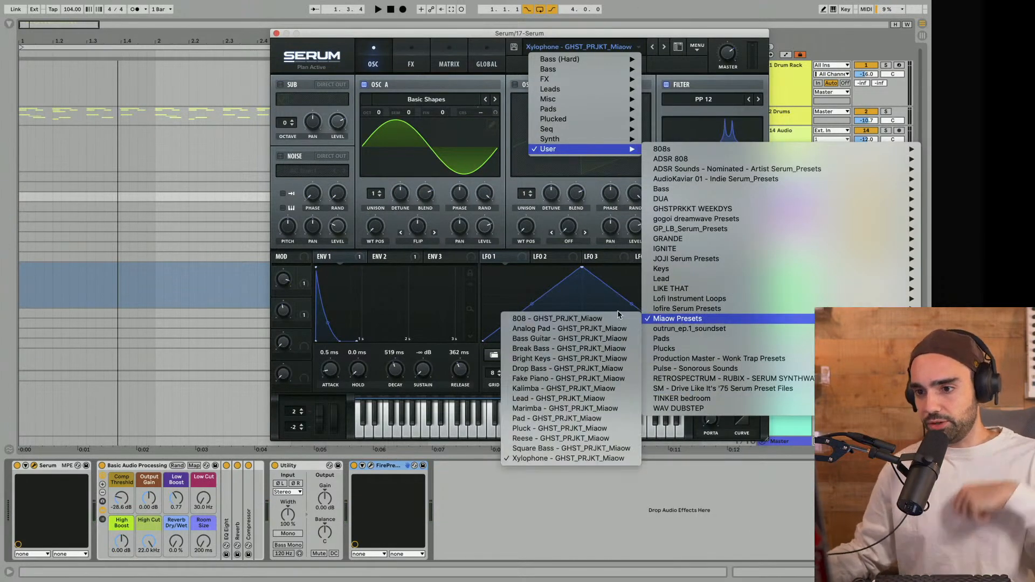
click(594, 333)
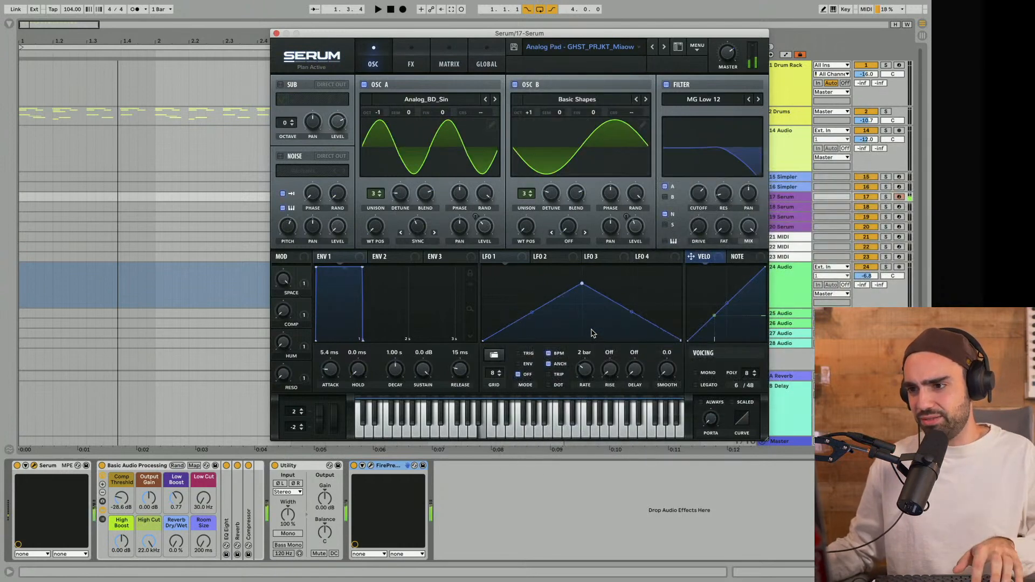
click(276, 34)
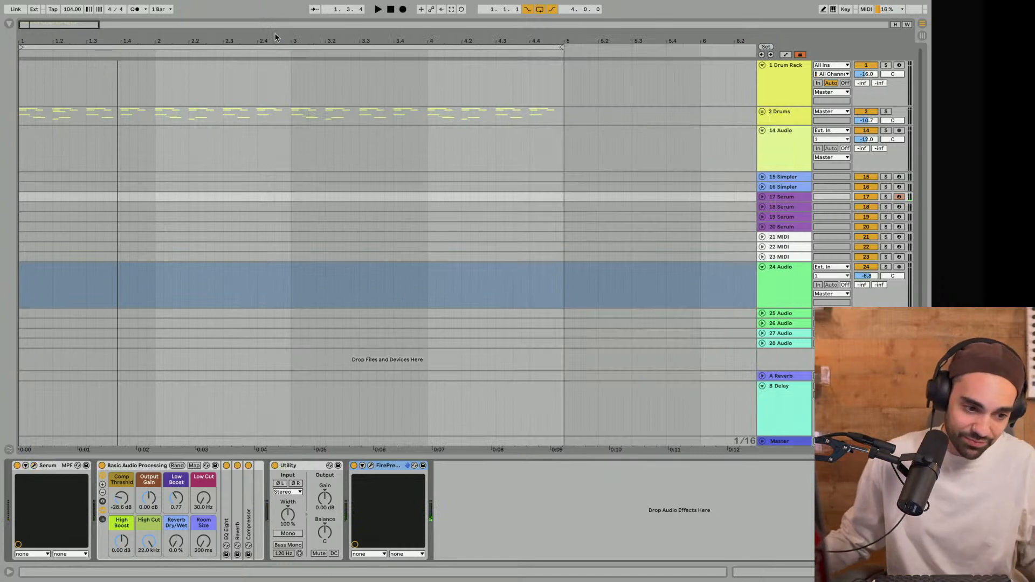
Play the loop from the start to try the pad over the drums, unfold track 17, and stop playback
click(391, 10)
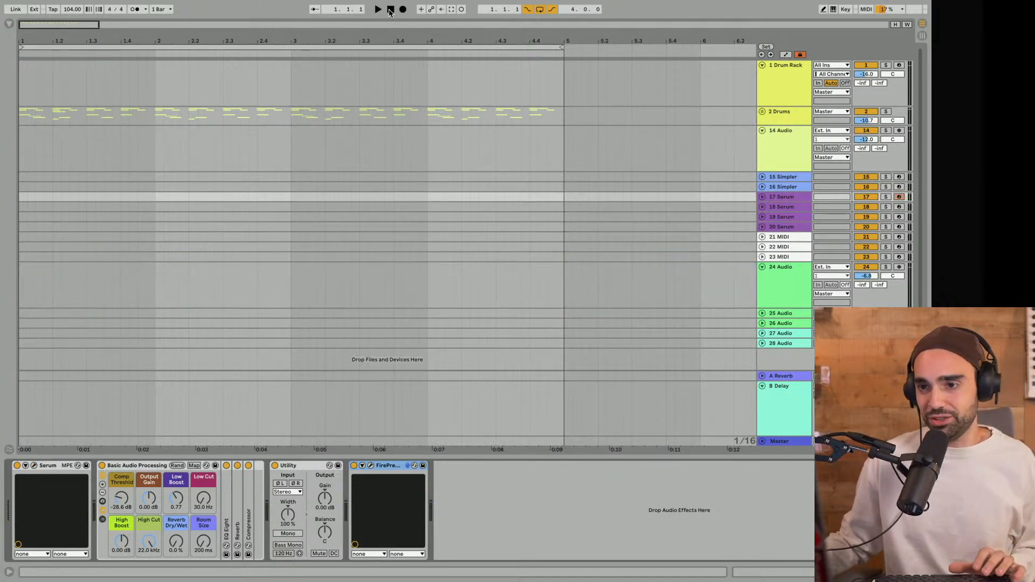
key(space)
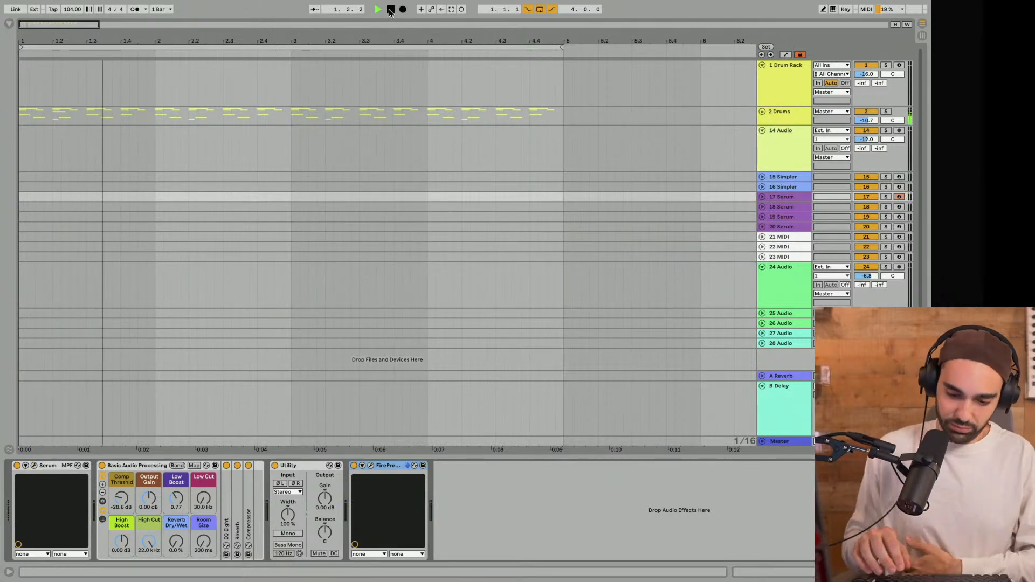
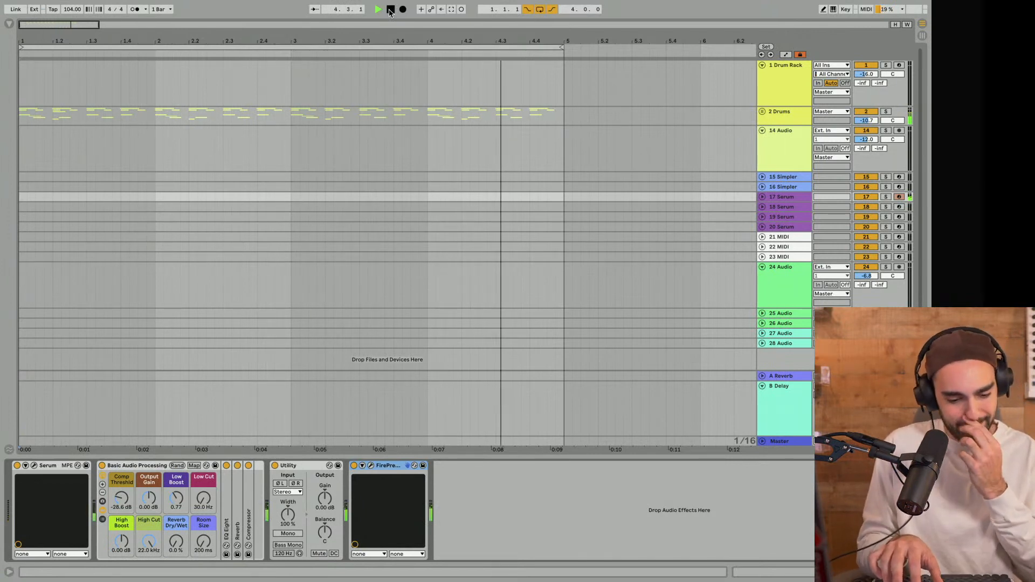
click(762, 197)
key(space)
Open FirePresser on track 17 and look through its Guitars and Vocals preset folders
click(371, 466)
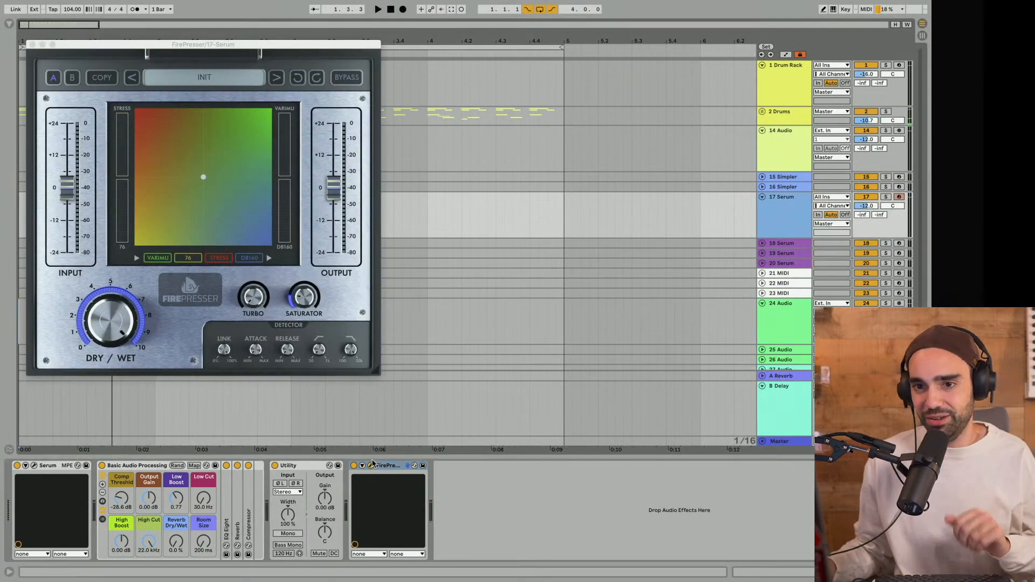
click(204, 81)
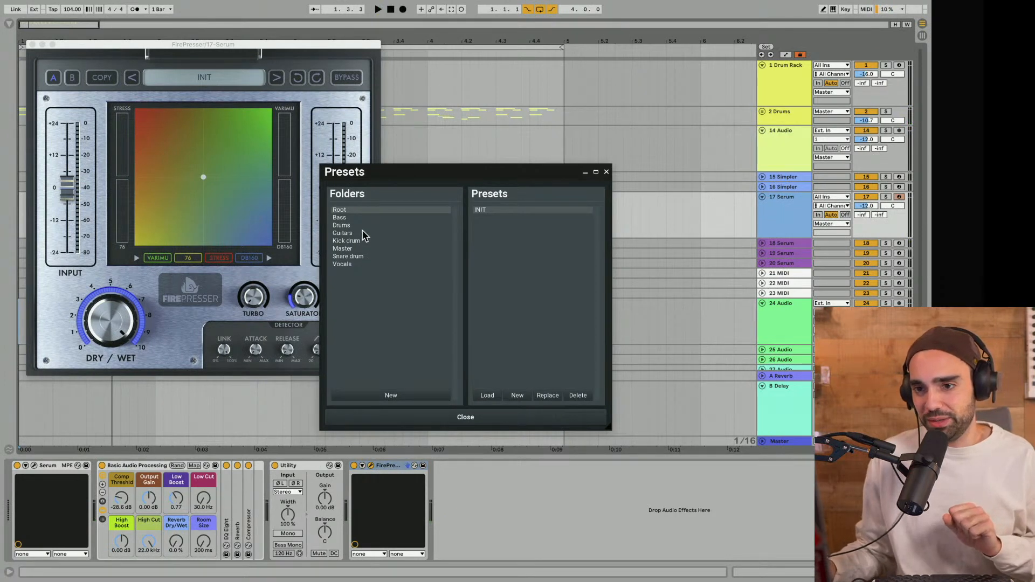
click(345, 233)
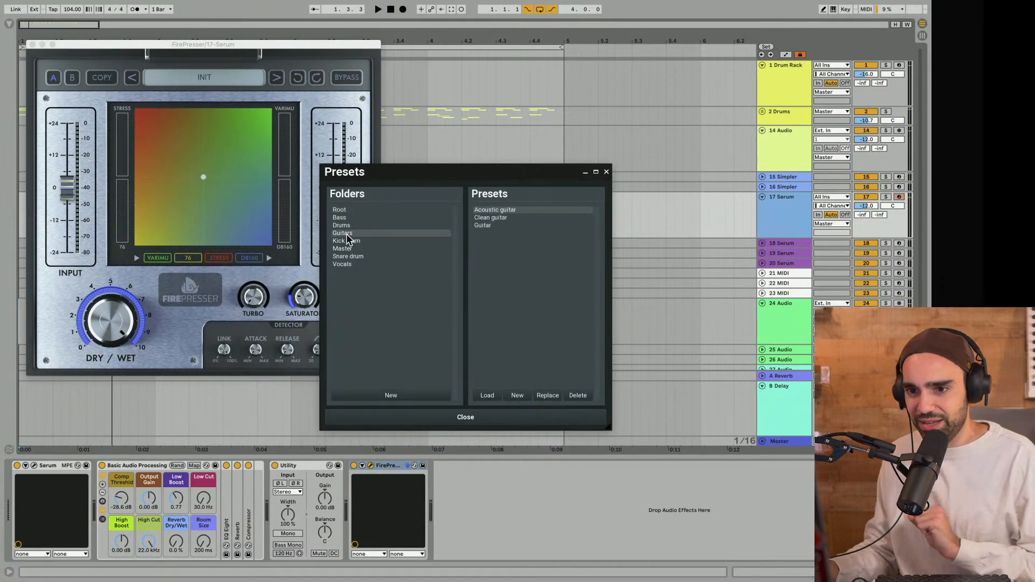
click(342, 265)
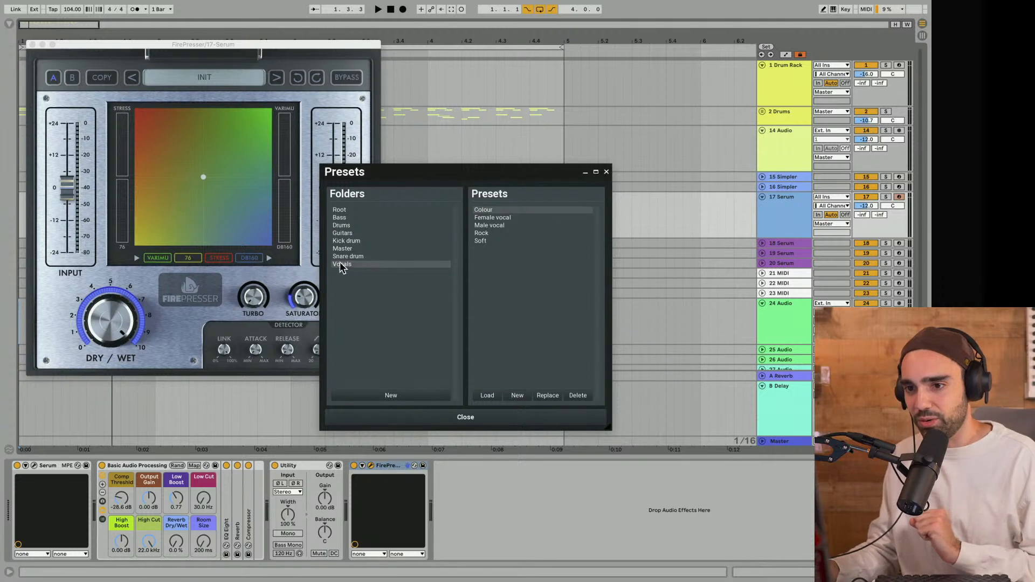
click(352, 237)
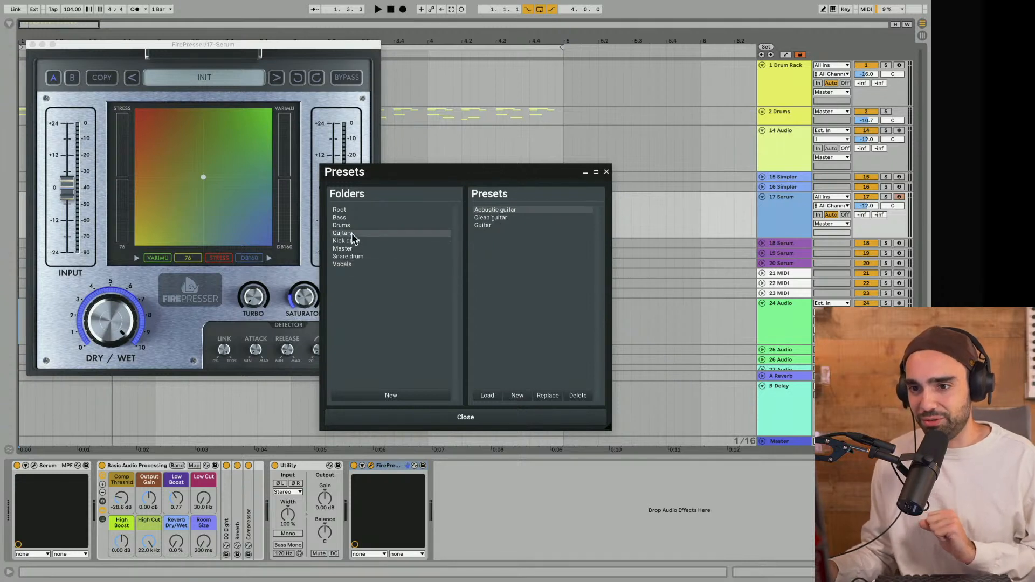
Try the Clean guitar preset in FirePresser, and load Colour from the Vocals folder
click(503, 219)
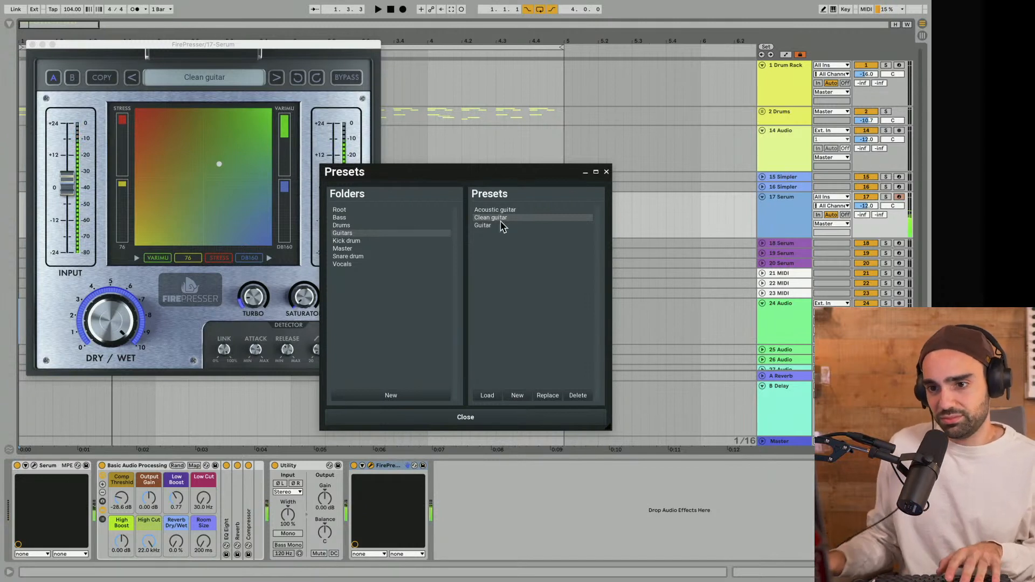
click(356, 267)
click(501, 219)
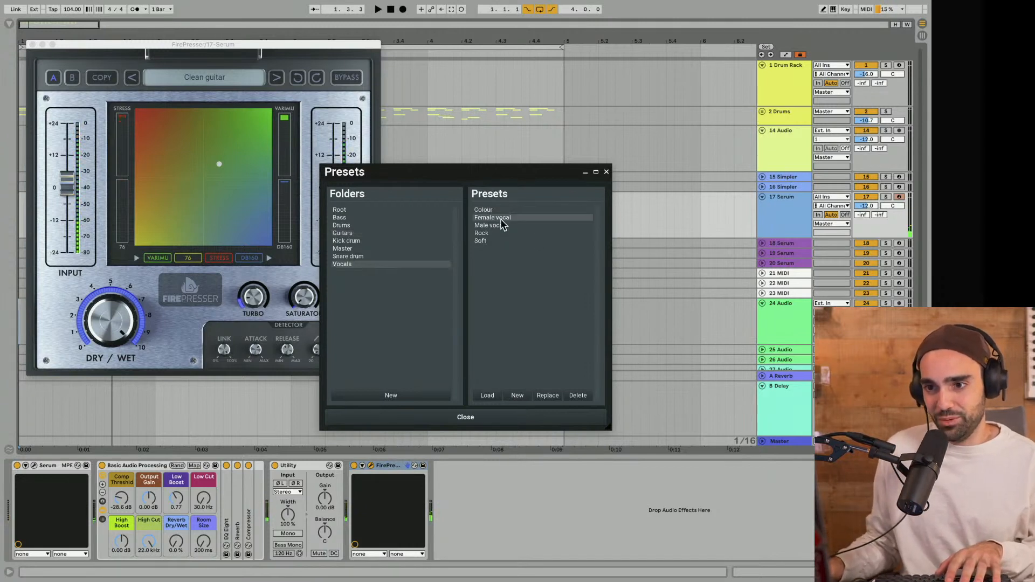
click(493, 210)
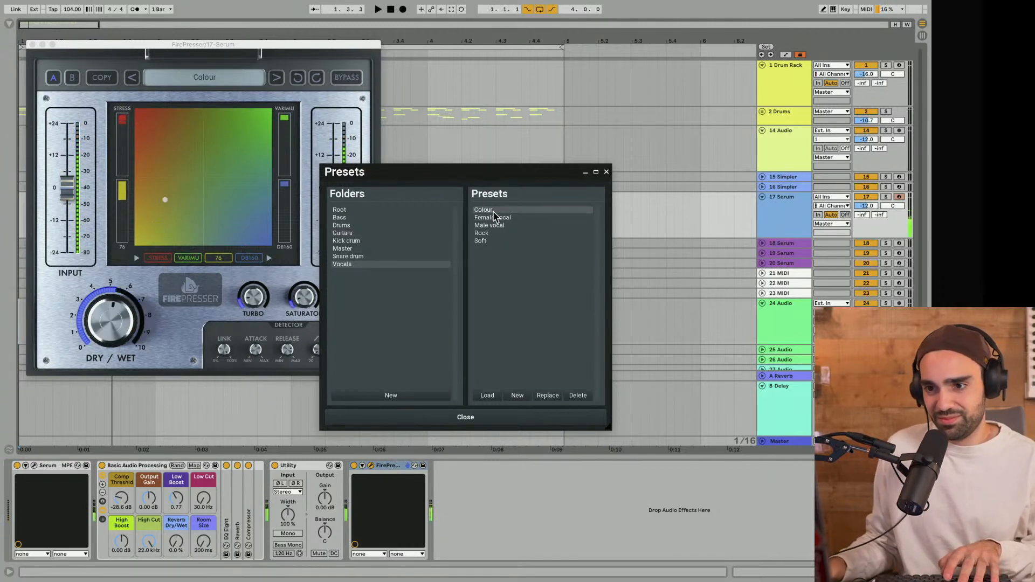
Compare the Colour preset with the bypassed sound, and close the preset browser and the FirePresser window
click(356, 84)
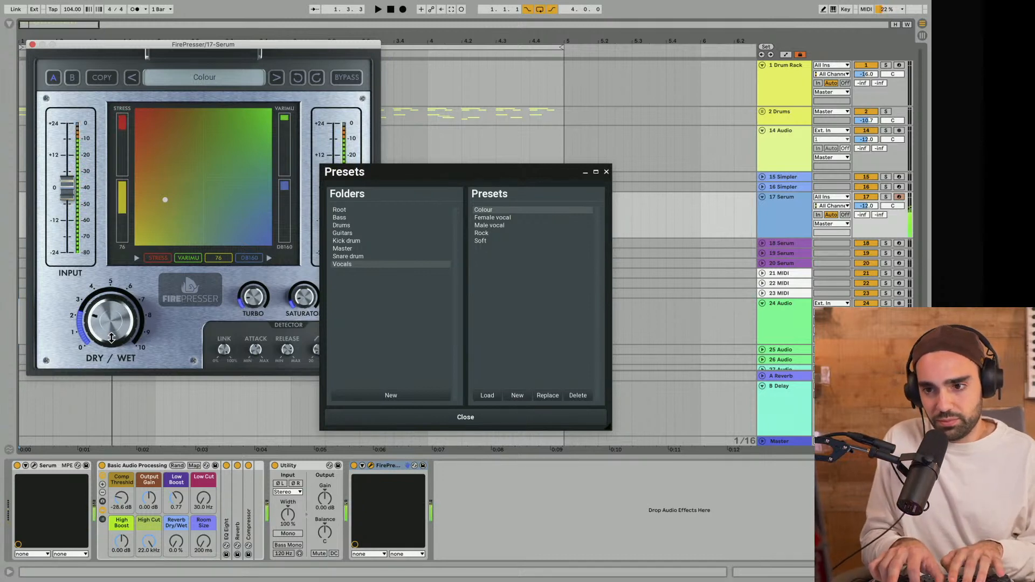
click(203, 491)
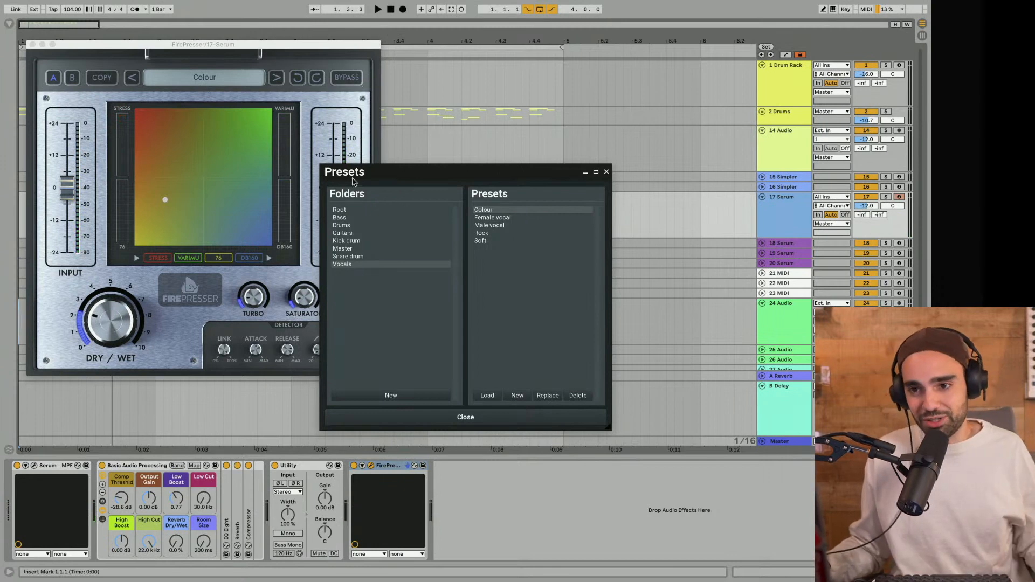
click(607, 172)
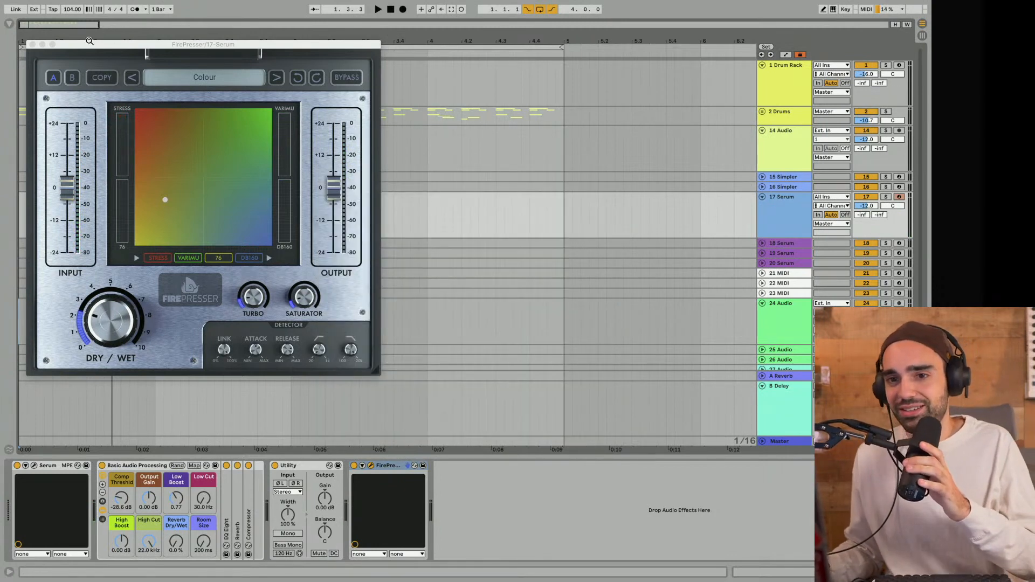
click(33, 44)
Open the Serum MIDI clip on track 17 and transpose all its notes up one octave
key(space)
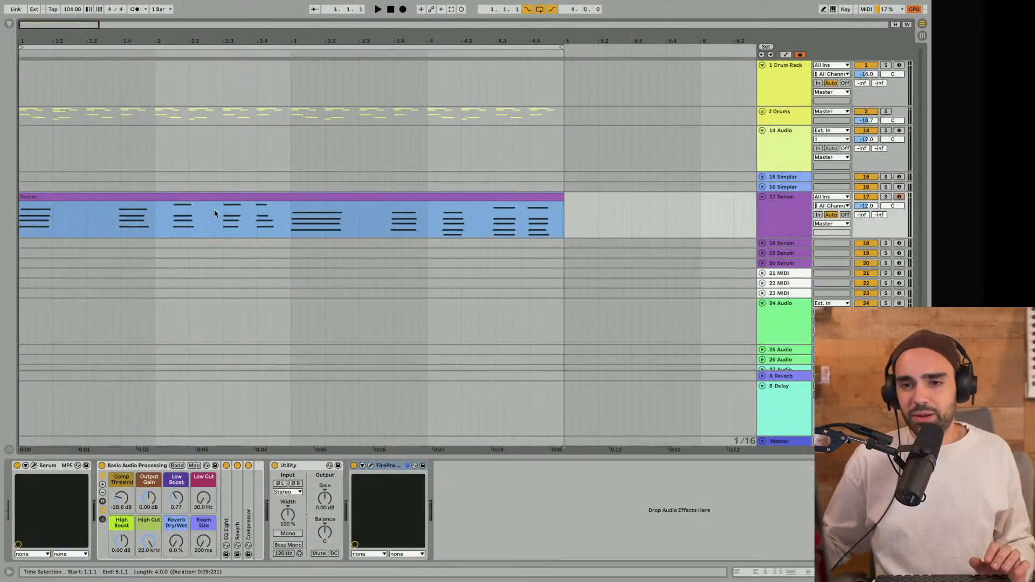
double_click(215, 195)
click(415, 522)
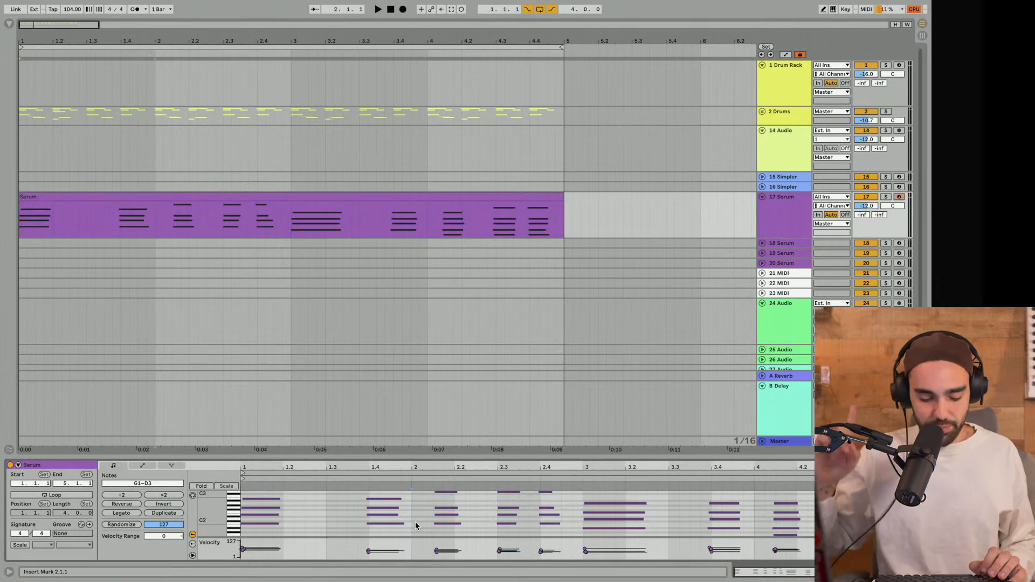
key(ctrl+a)
key(shift+Up)
Play the loop, lower track 17's volume to -14.2 dB, and unfold the Drums group
key(space)
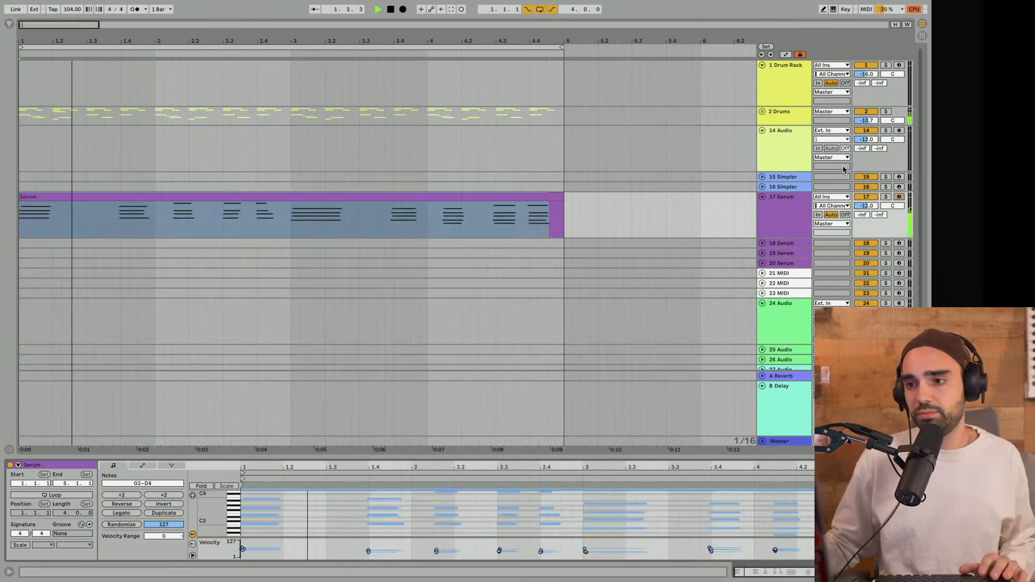
drag(872, 206, 872, 218)
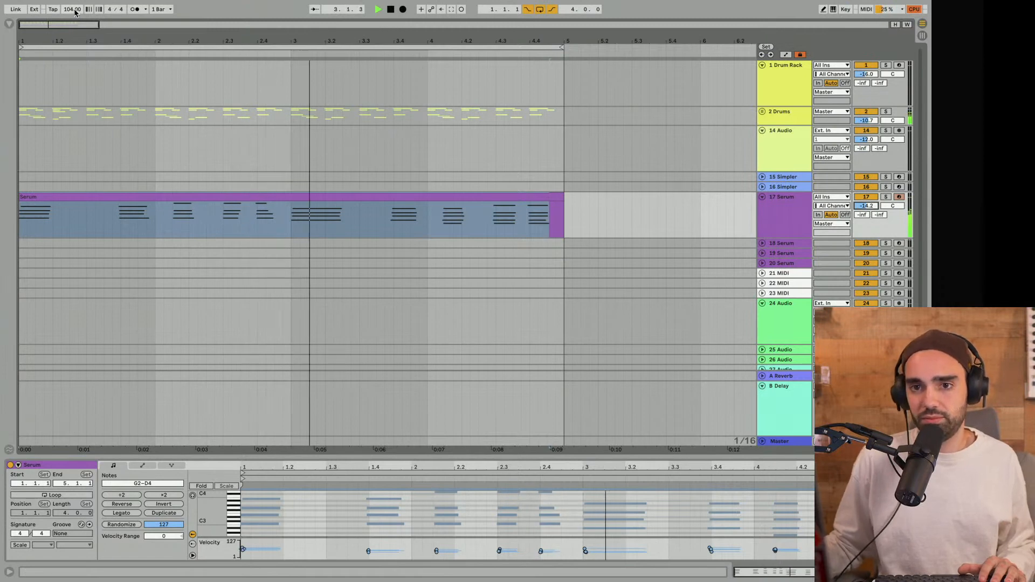
click(762, 112)
scroll(763, 123, down, 4)
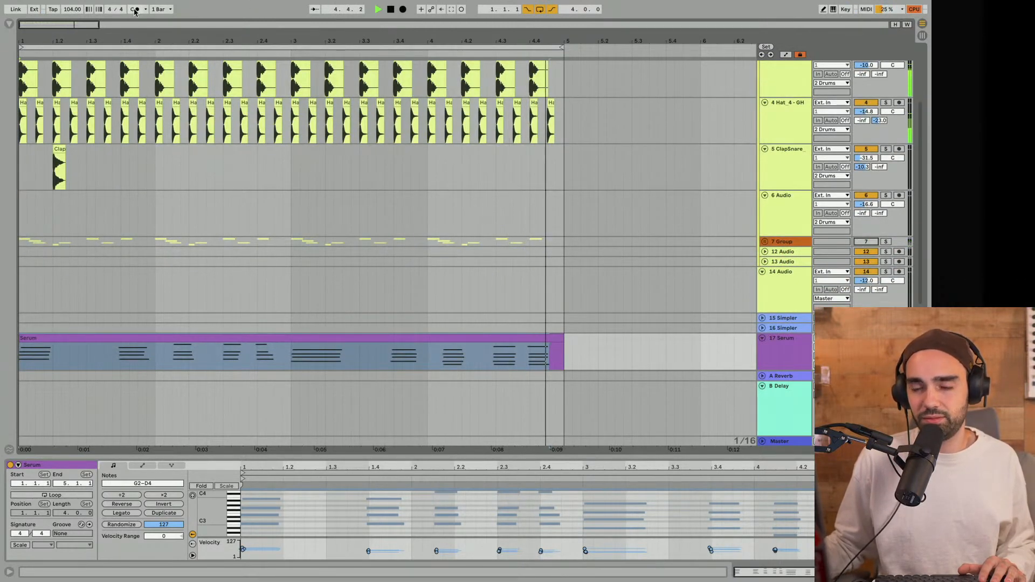
Lower the project tempo to 94 BPM while the loop plays
drag(70, 9, 70, 7)
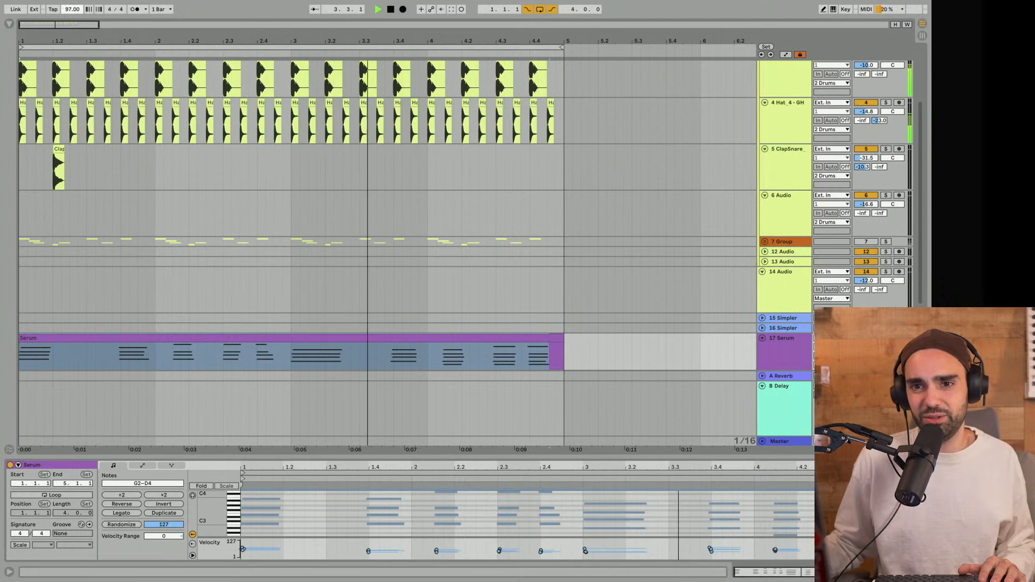
drag(72, 9, 73, 7)
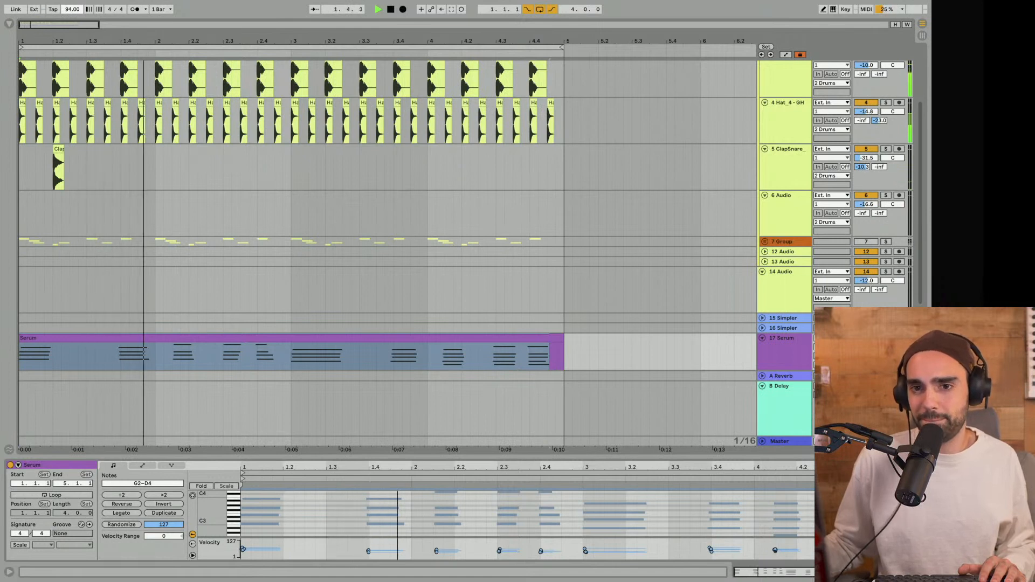
Raise the project tempo to 95 BPM and set the hat track's volume to -27.0 dB with its pan at 6R
drag(72, 9, 73, 7)
mouse_move(873, 114)
mouse_down()
mouse_move(873, 142)
mouse_move(893, 107)
mouse_move(880, 114)
mouse_up()
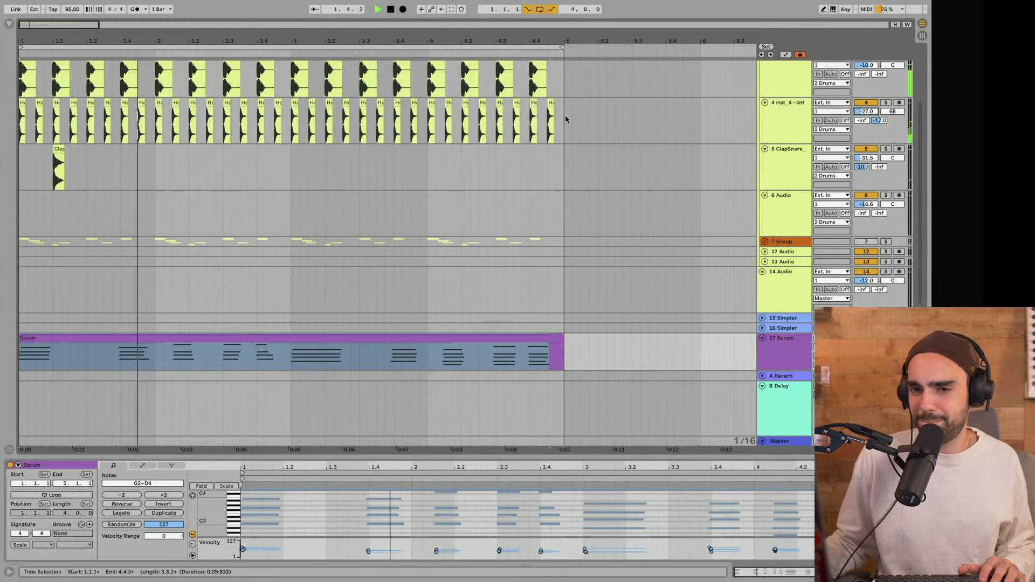
Duplicate the clap clip on track 5, place the copy at beat 1.3, and play the loop from the start
scroll(312, 146, up, 2)
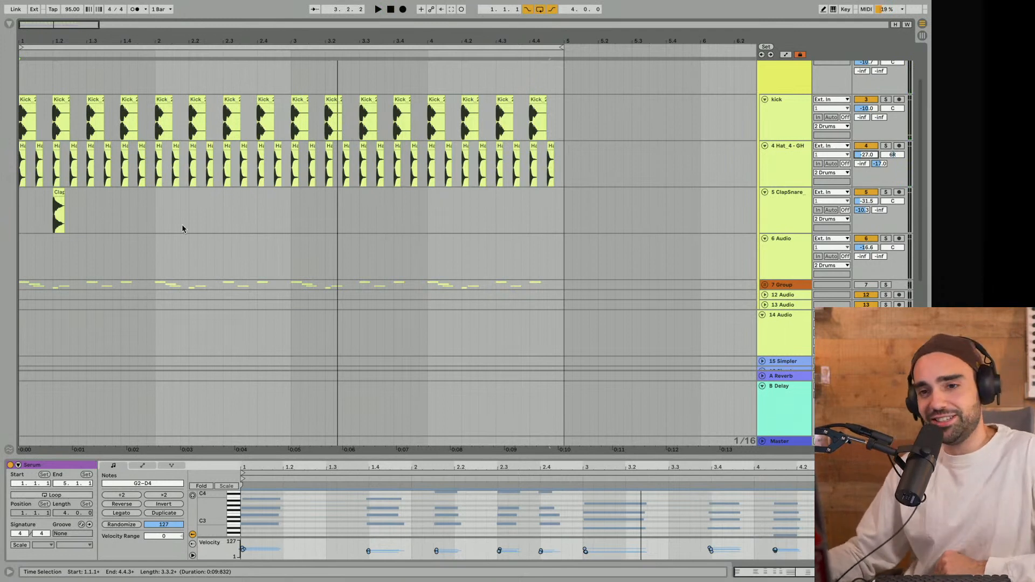
click(114, 209)
click(58, 195)
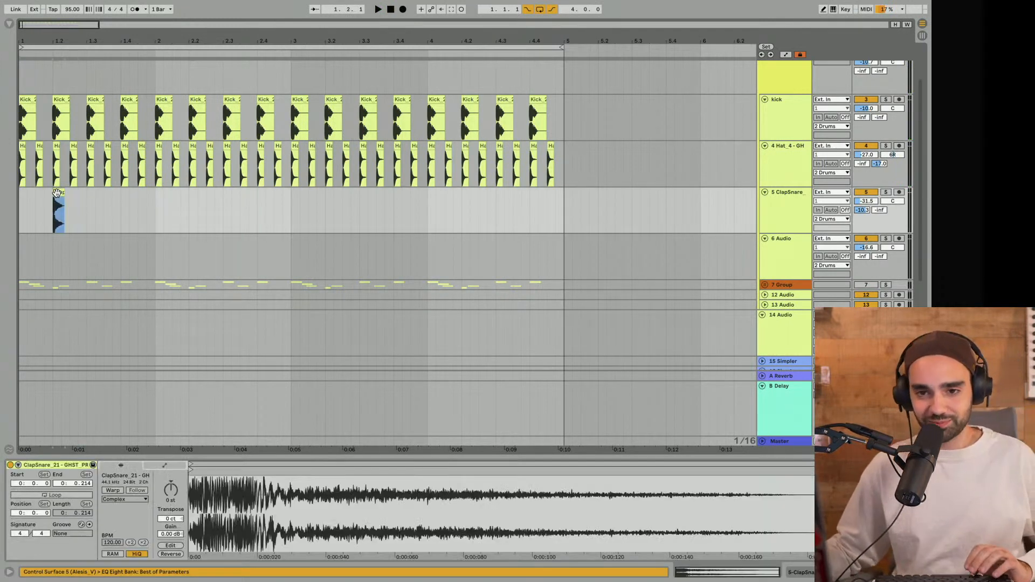
key(super+d)
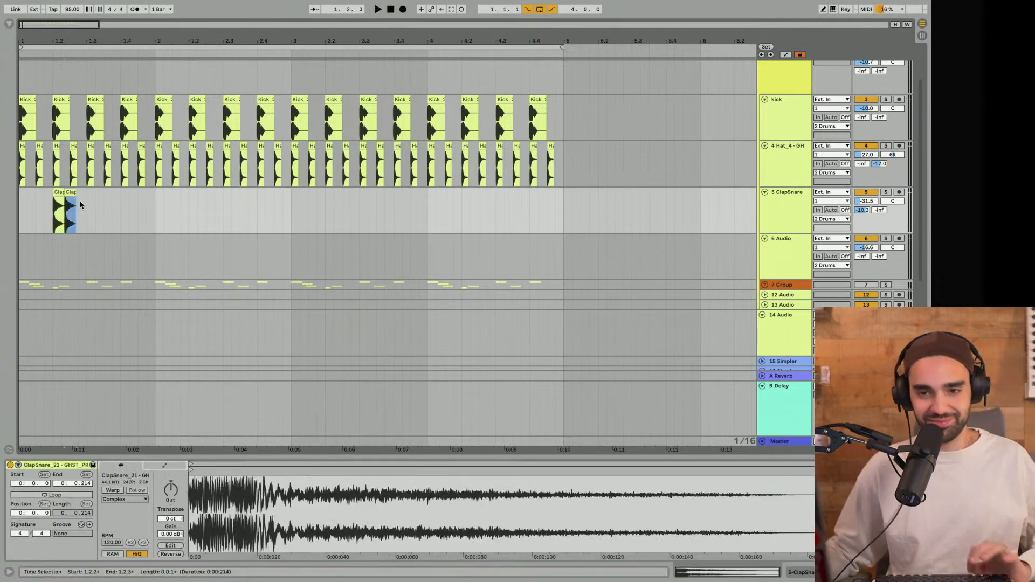
drag(71, 194, 96, 196)
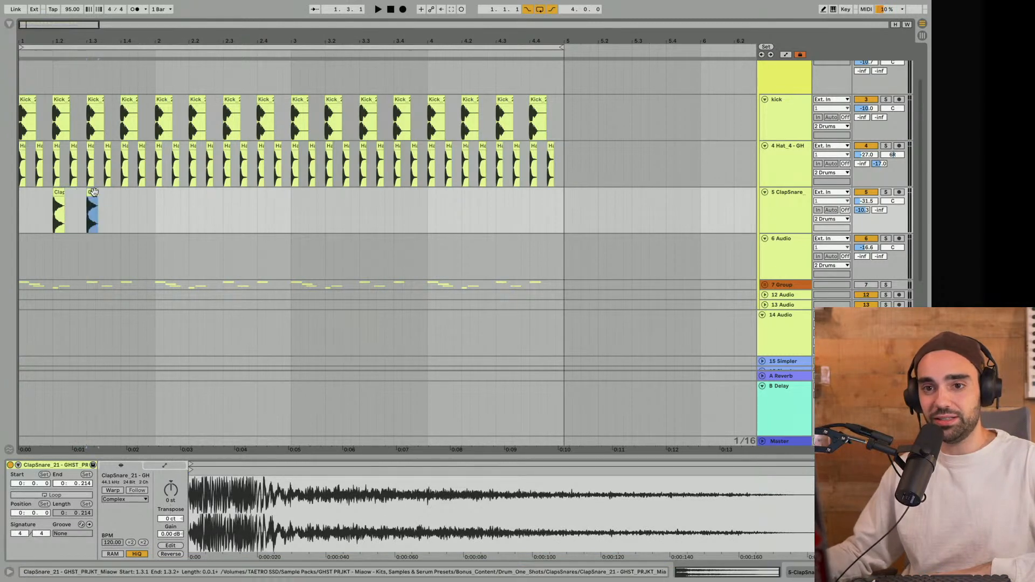
click(391, 11)
key(space)
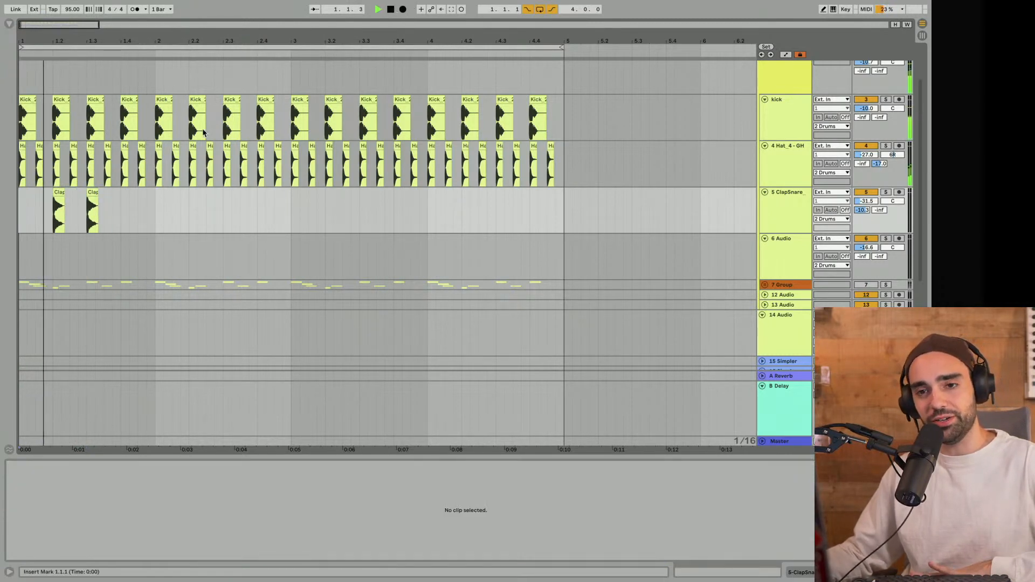
Move the copied clap clip to 1.4.2 and replay the loop from the start
drag(100, 194, 142, 195)
click(391, 11)
key(space)
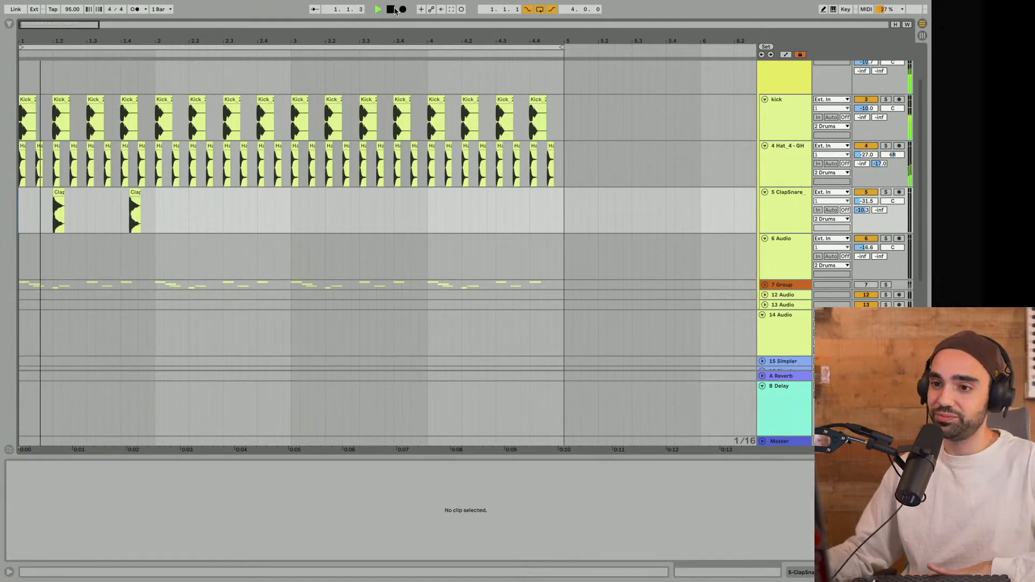
Duplicate the clap across the rest of the loop, placing copies at 2.2, 2.4, 3.2, 3.3, 3.4, 4.2 and 4.4
click(134, 191)
key(super+d)
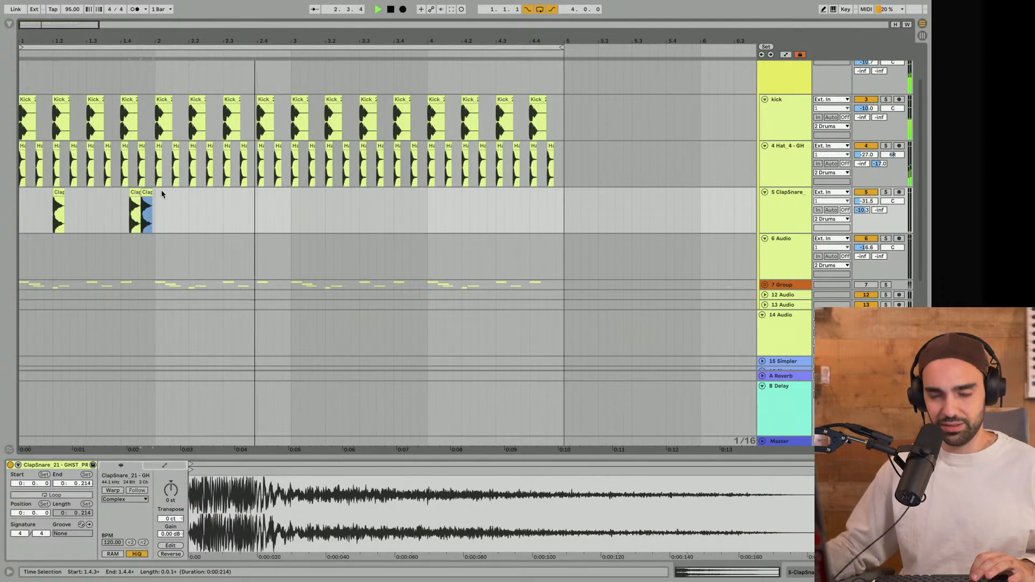
drag(147, 192, 536, 195)
key(super+d)
key(super+d)
key(super+d)
key(super+d)
key(super+d)
key(super+d)
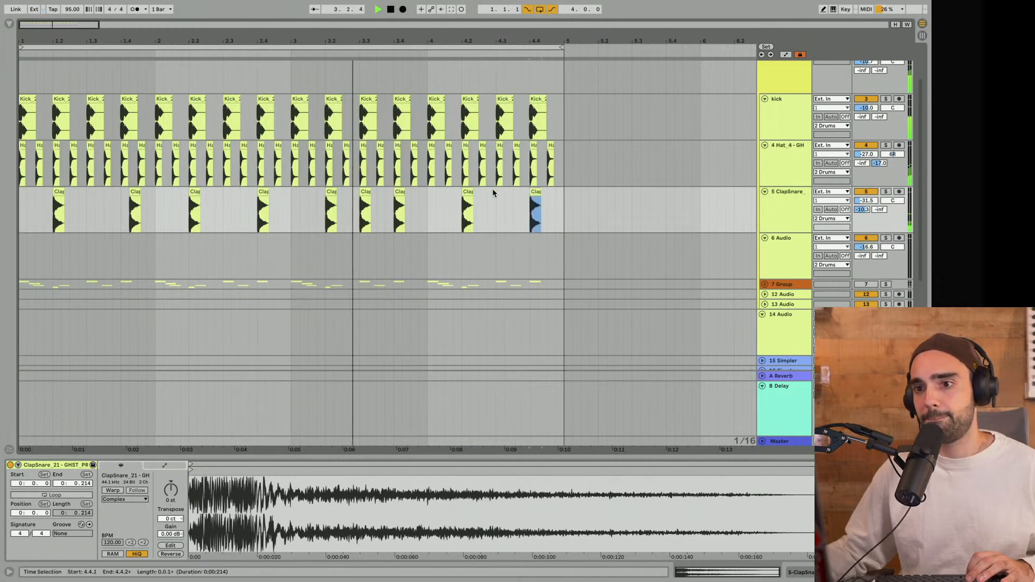
click(363, 194)
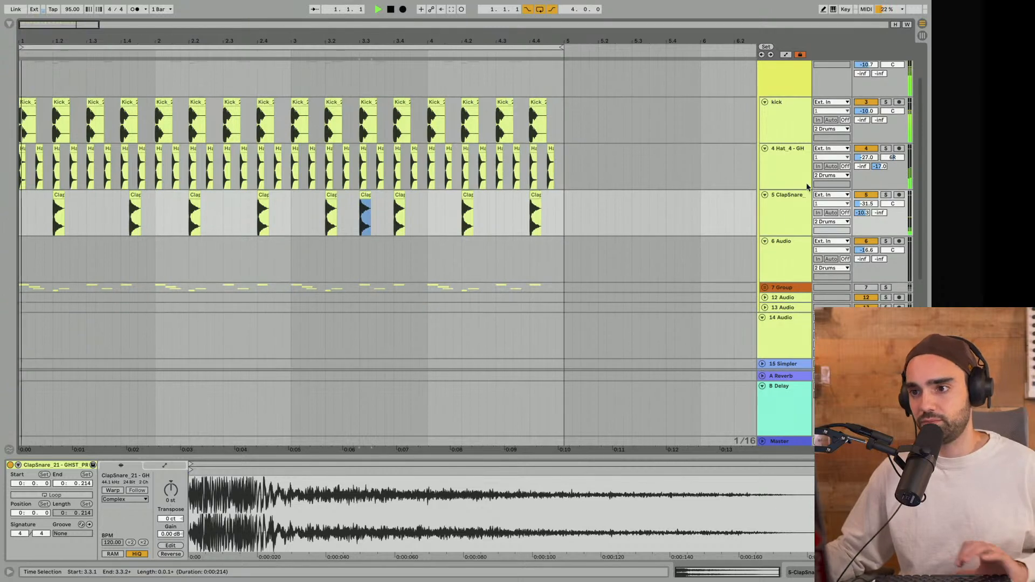
Lower track 17's volume to -15.8 dB and unfold the 18 Serum track
click(795, 248)
scroll(249, 89, down, 3)
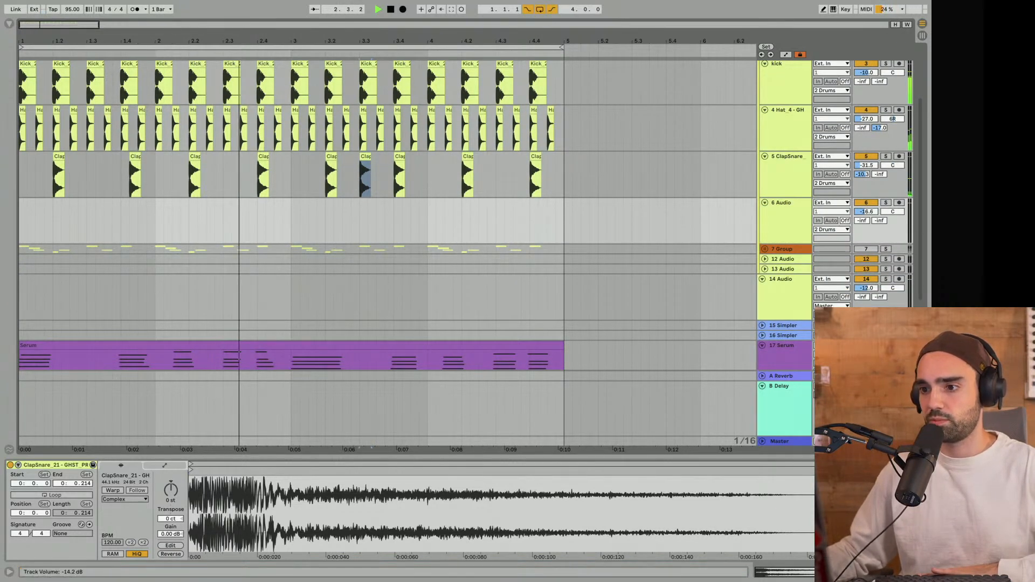
scroll(740, 306, down, 5)
scroll(741, 306, down, 1)
click(761, 312)
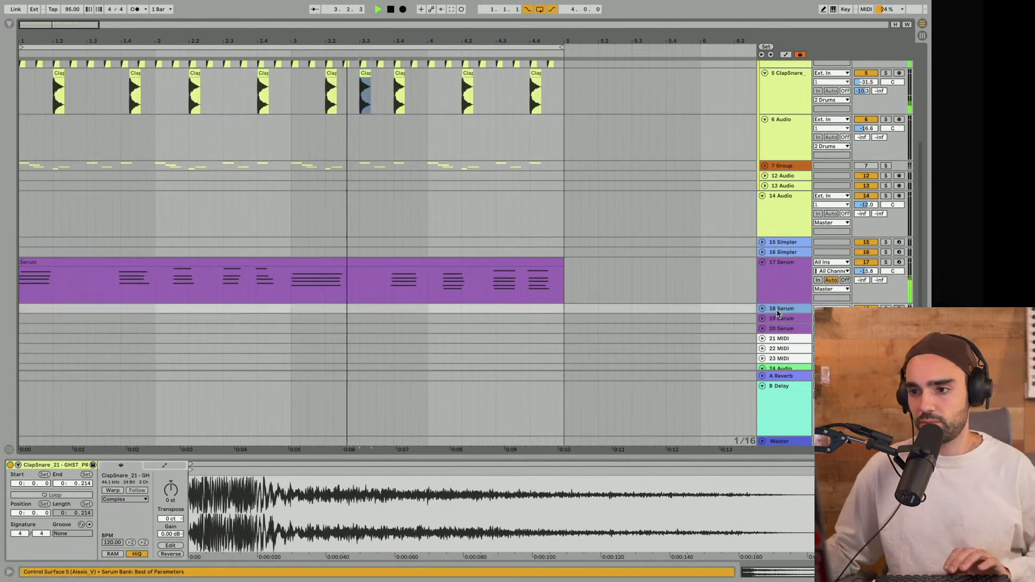
click(762, 310)
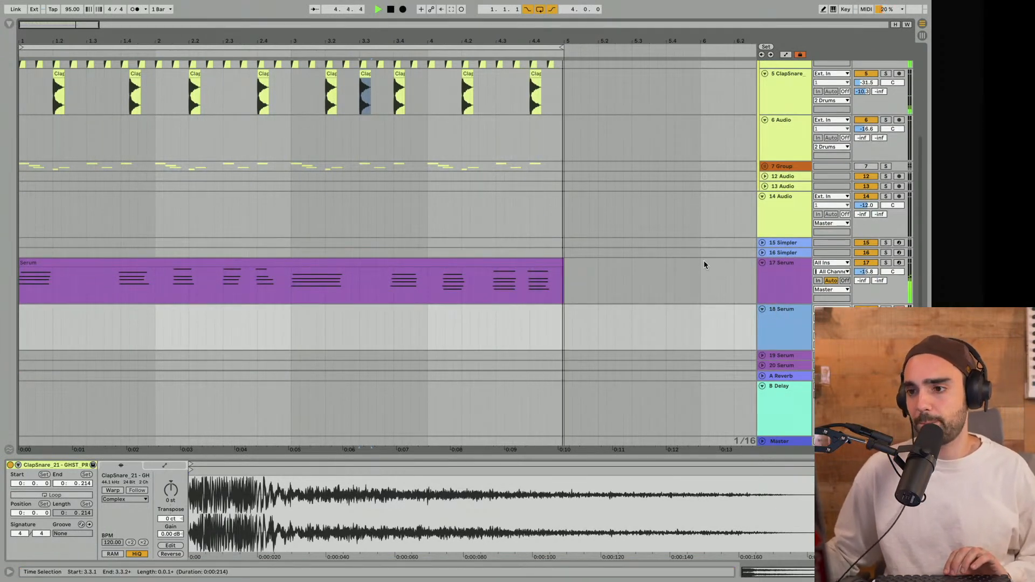
Load the user preset 808 - GHST_PRJKT_Miaow from Miaow Presets in track 18's Serum and audition it over the loop
double_click(781, 324)
click(35, 466)
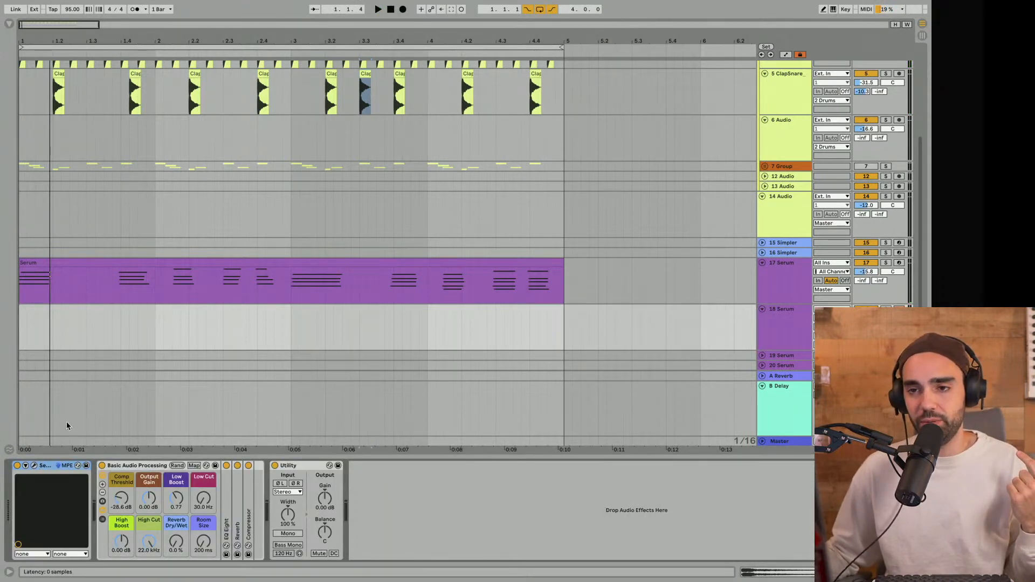
click(354, 59)
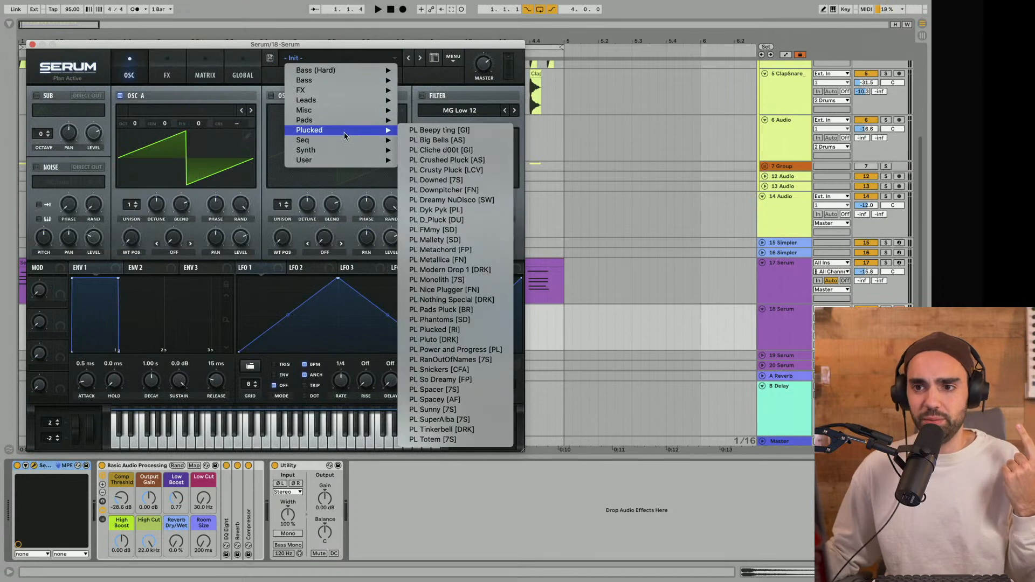
mouse_move(342, 141)
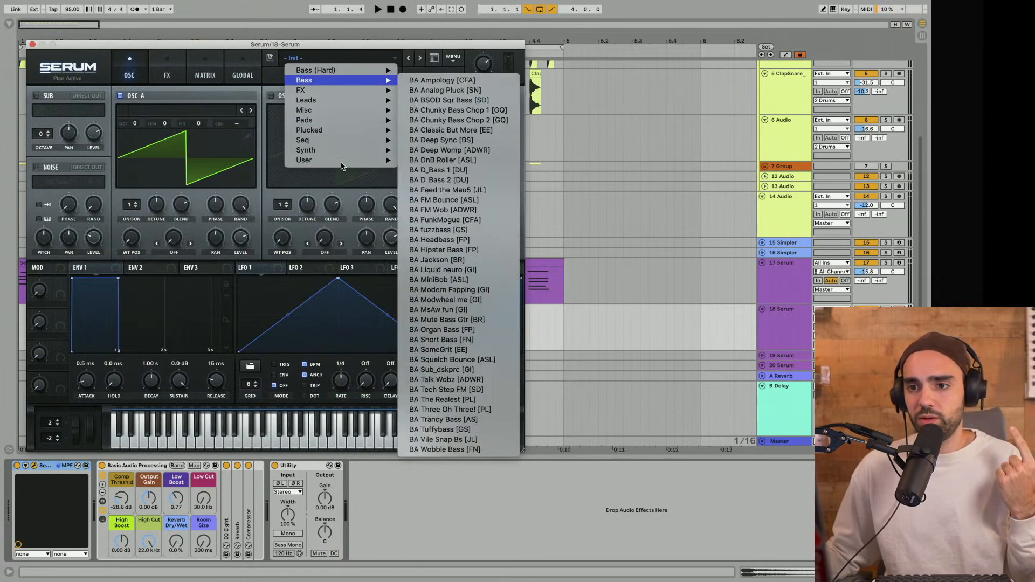
mouse_move(344, 161)
mouse_move(462, 333)
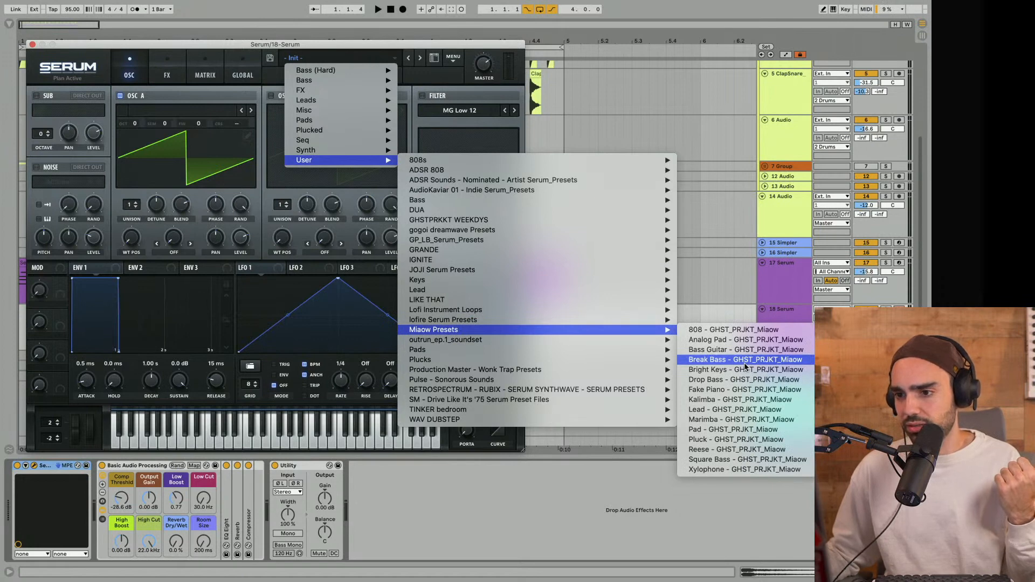
click(729, 330)
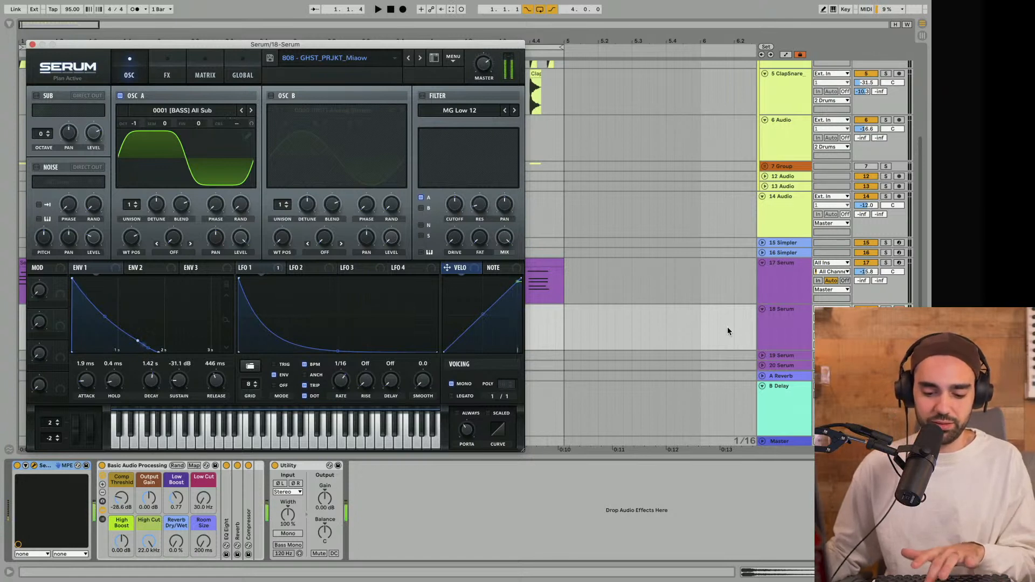
key(space)
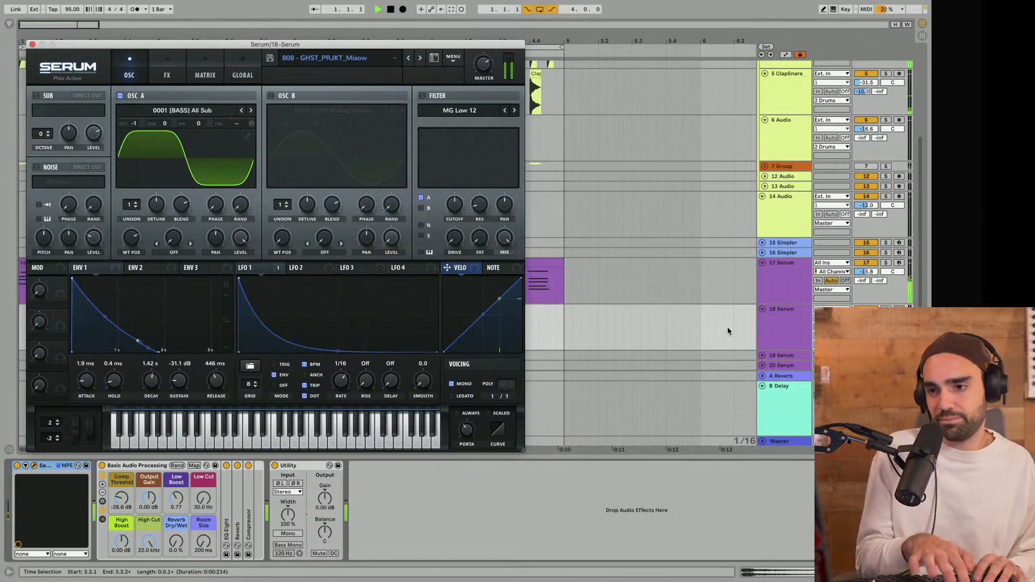
click(32, 44)
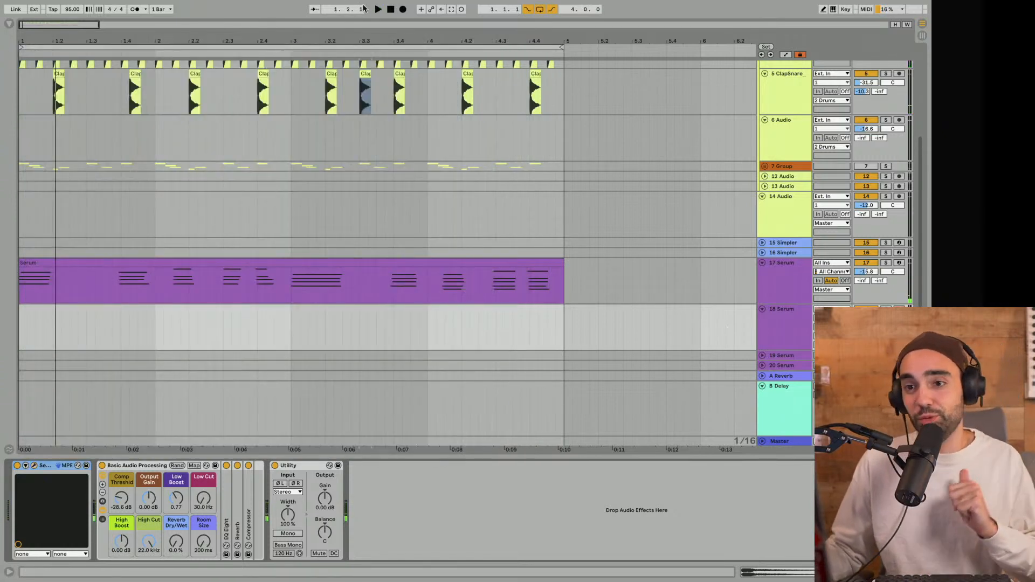
Record an 808 bass line into track 18 across the four-bar loop, starting from bar 1
click(392, 9)
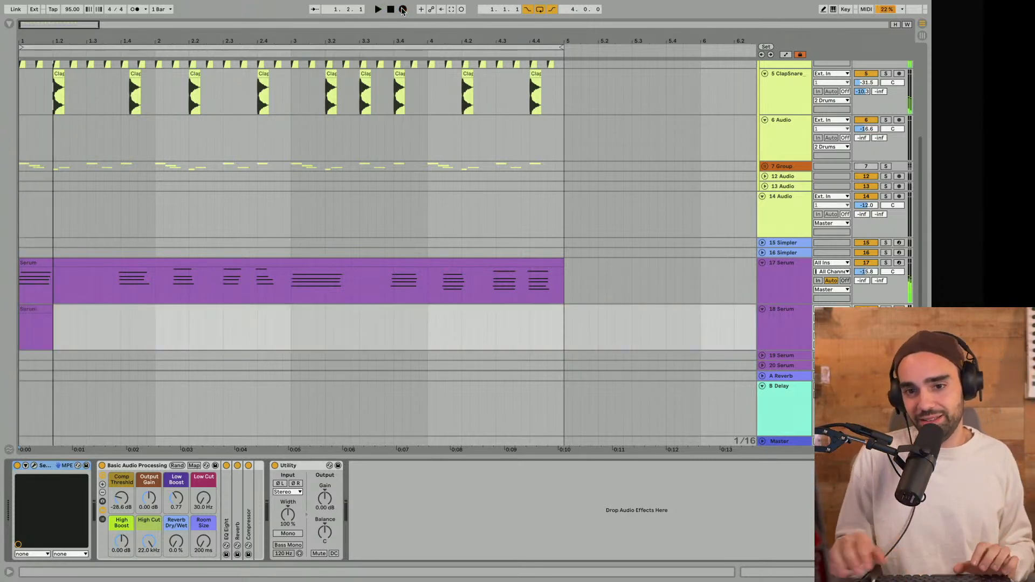
click(403, 9)
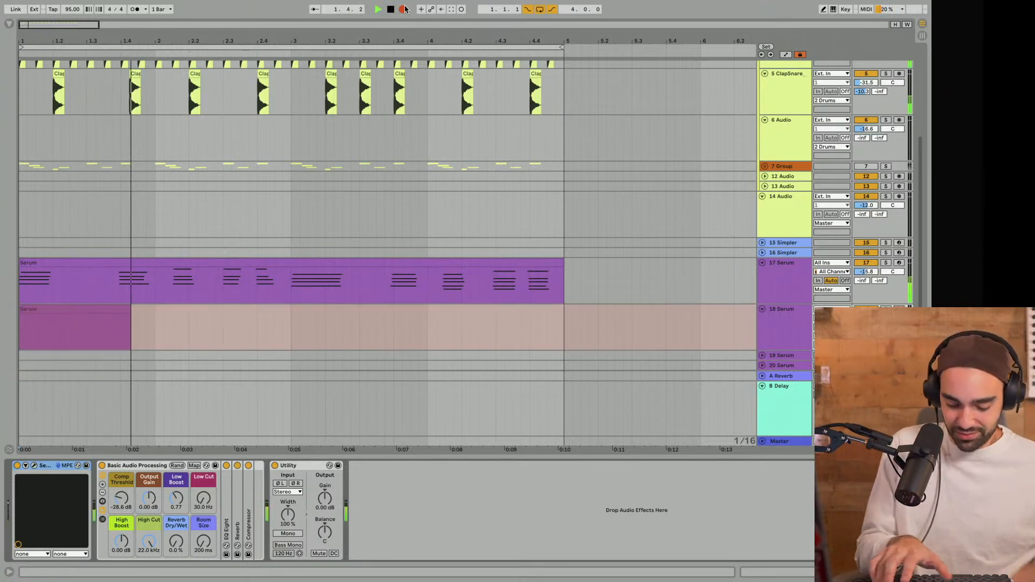
key(space)
key(ctrl+z)
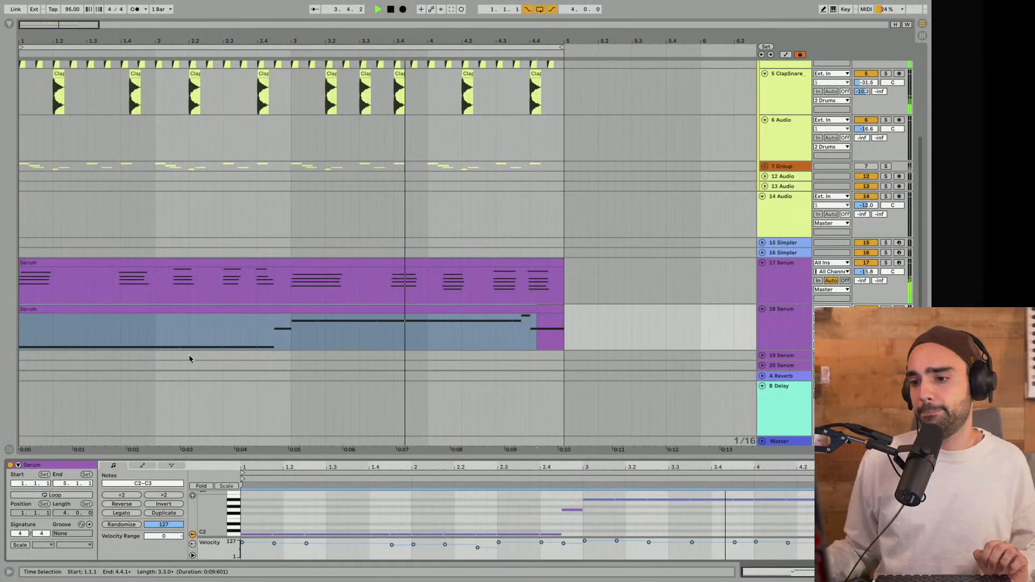
Delete sections of the sustained A#2 bass notes in bars 3 and 4, leaving gaps from 3.3.3 to 3.4.3 and around 4.2
click(722, 532)
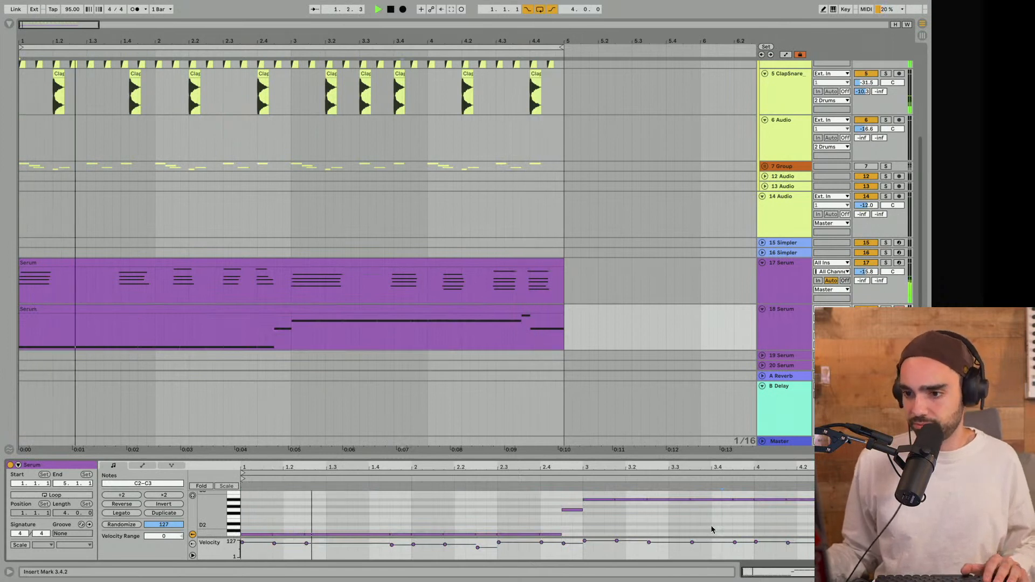
drag(618, 512, 831, 488)
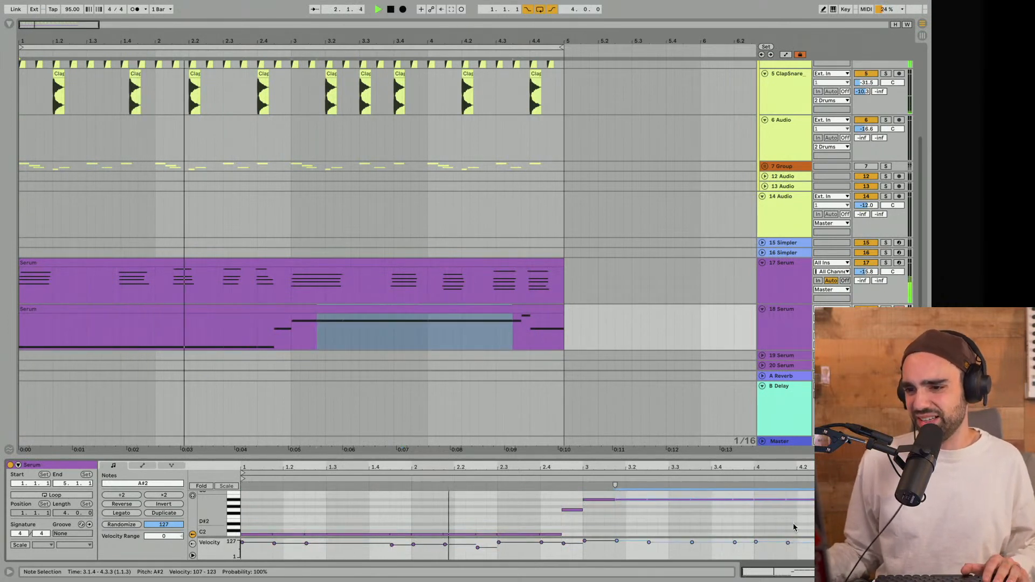
click(755, 522)
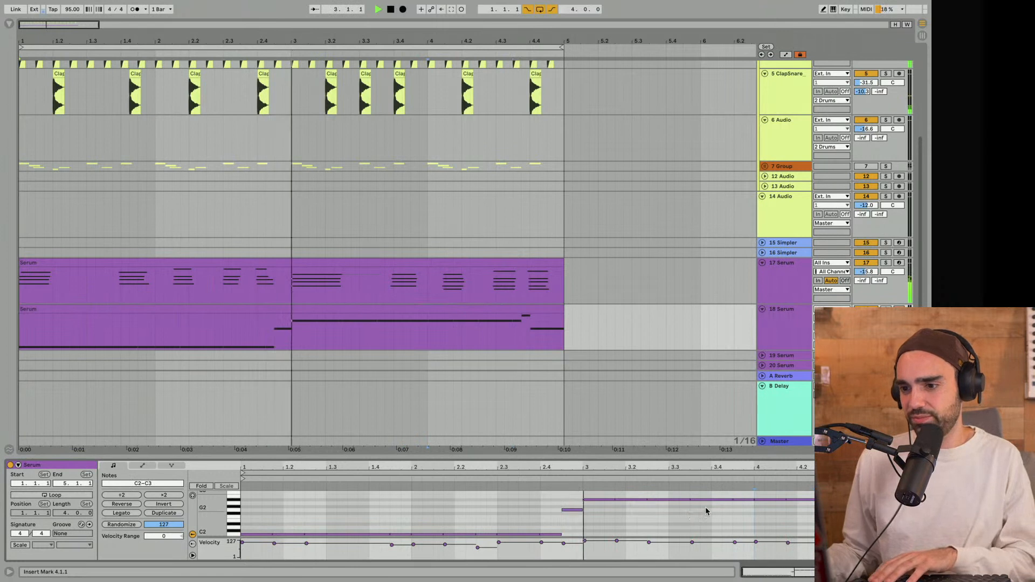
drag(706, 507, 734, 499)
key(Delete)
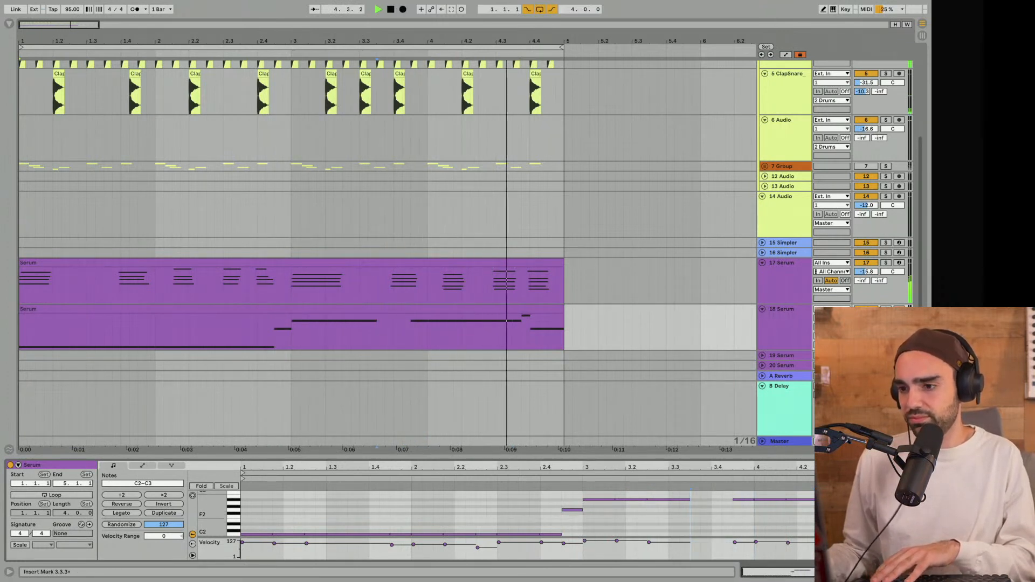
drag(786, 512, 817, 513)
key(Delete)
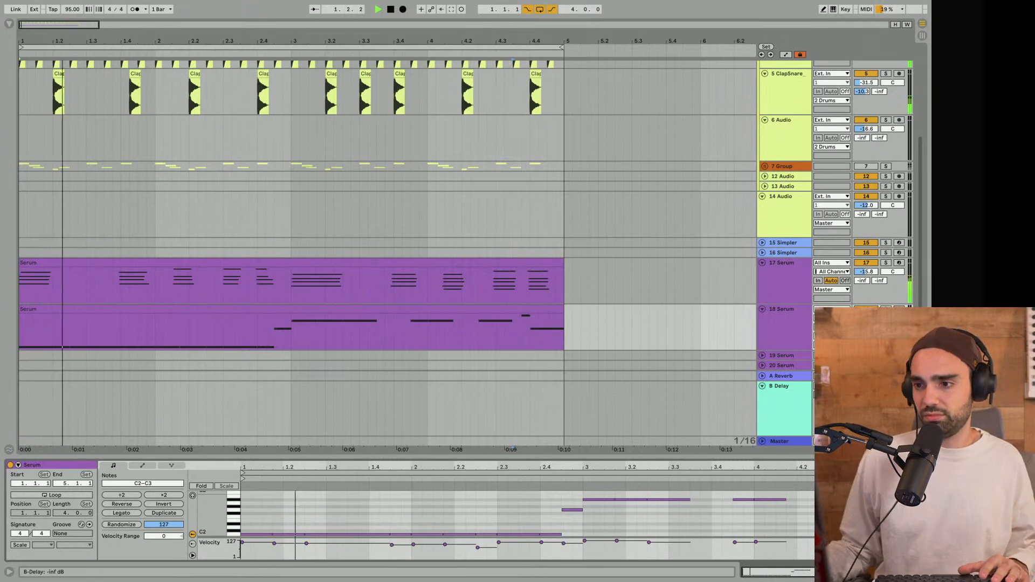
Enable the high-cut band 8 at 10.9 kHz in the hat track's EQ Eight and resume playback
scroll(785, 291, down, 3)
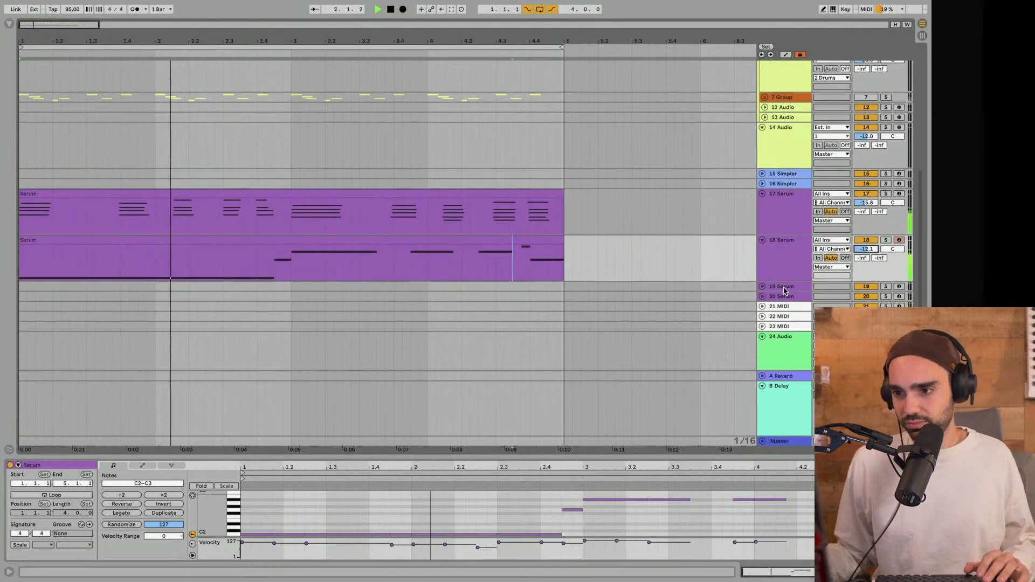
click(785, 291)
scroll(765, 292, up, 10)
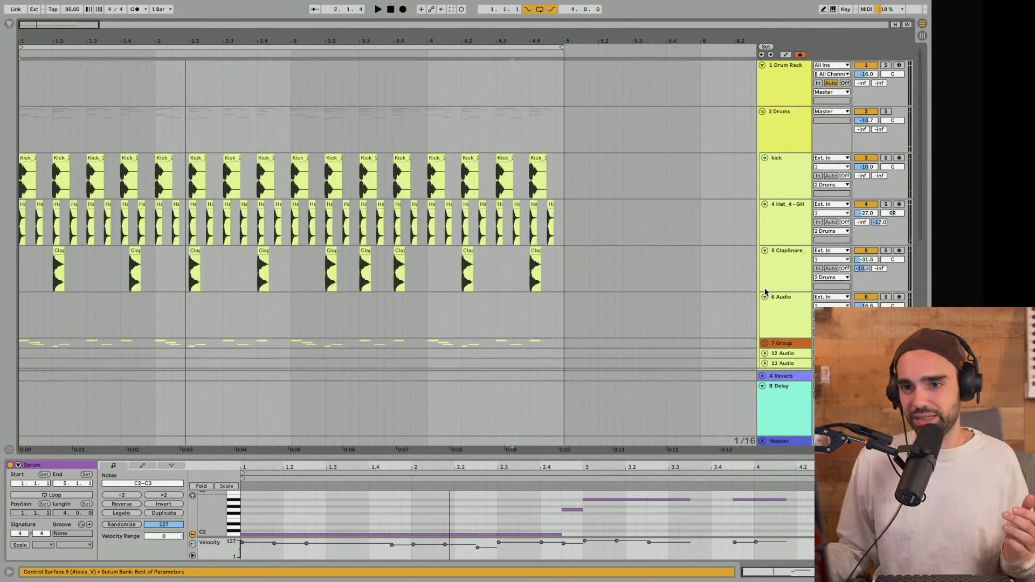
click(796, 231)
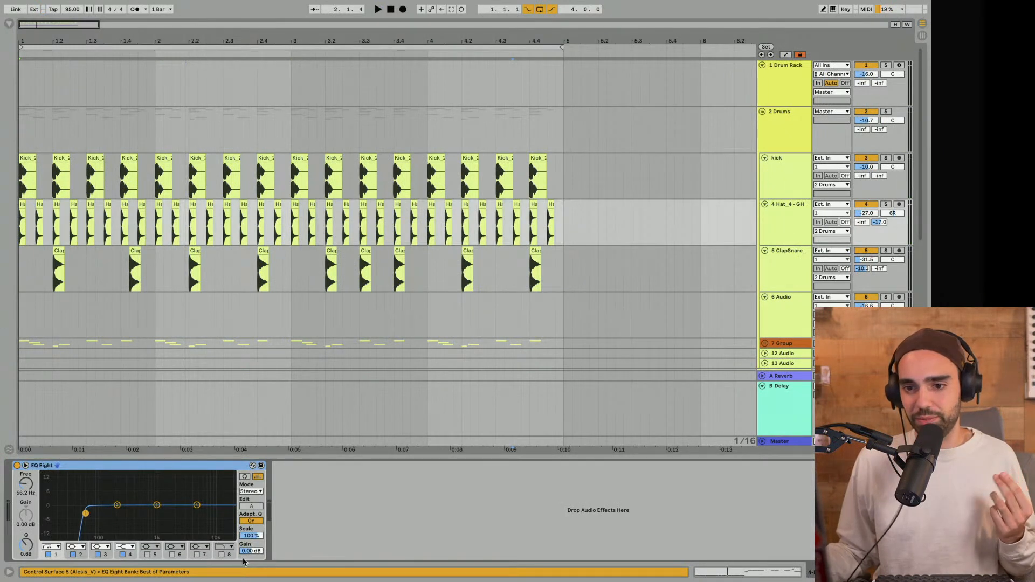
click(221, 555)
key(space)
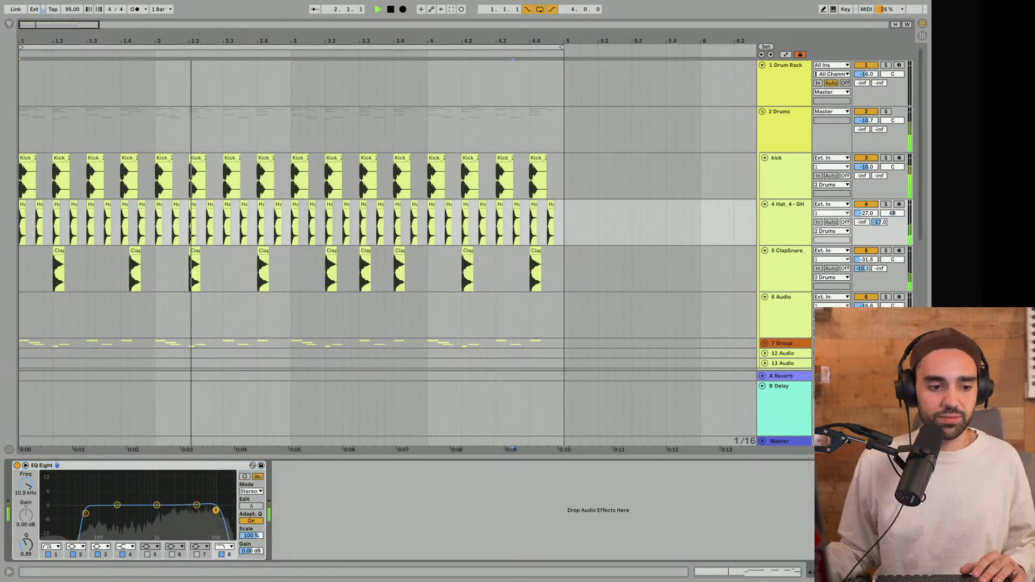
Unfold the 19 Serum track and open its Serum instrument window
scroll(430, 323, down, 10)
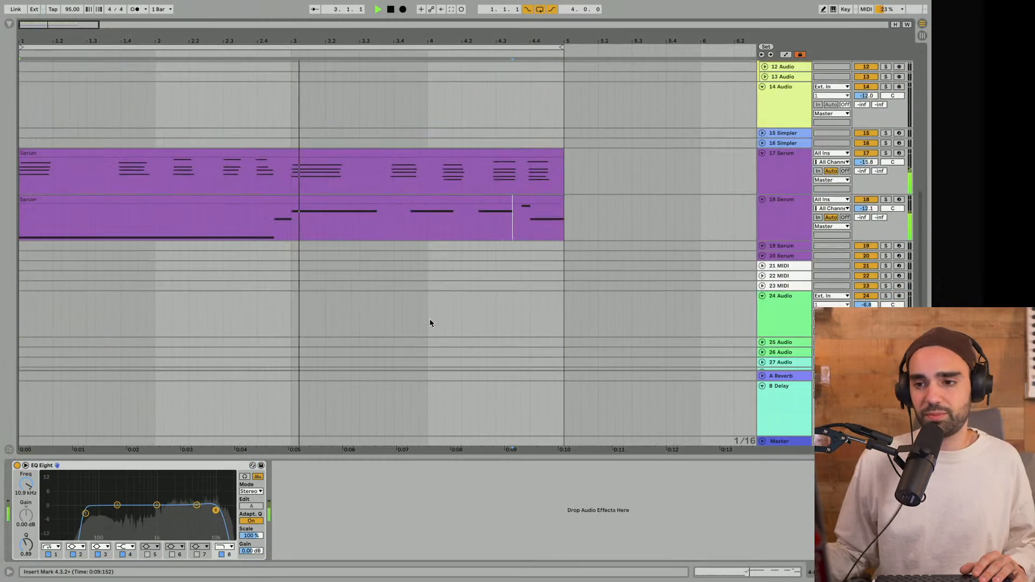
click(762, 247)
click(762, 246)
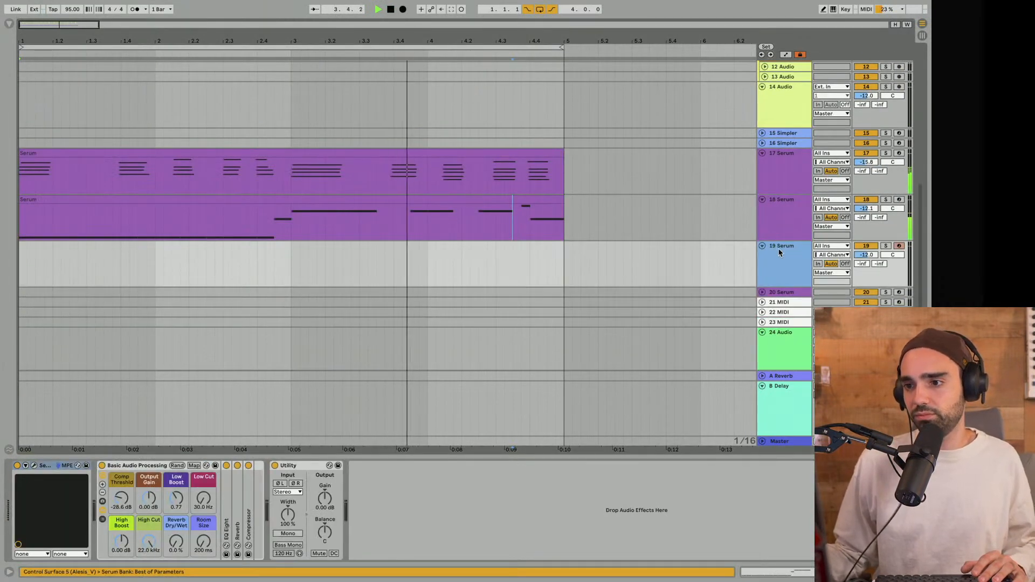
click(33, 467)
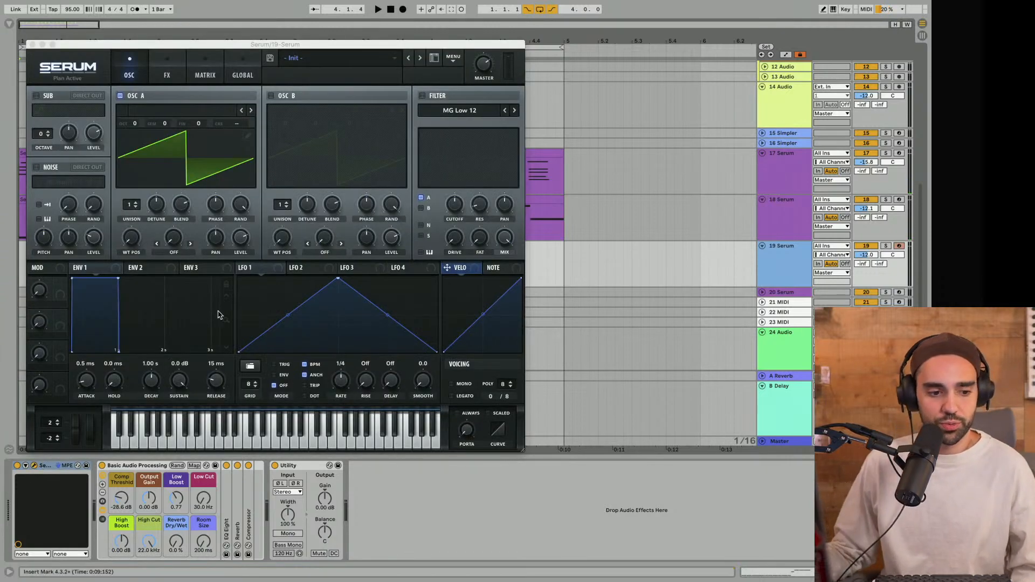
Load the Pluck - GHST_PRJKT_Miaow preset from the user Miaow Presets into track 19's Serum and audition it
click(346, 66)
click(340, 64)
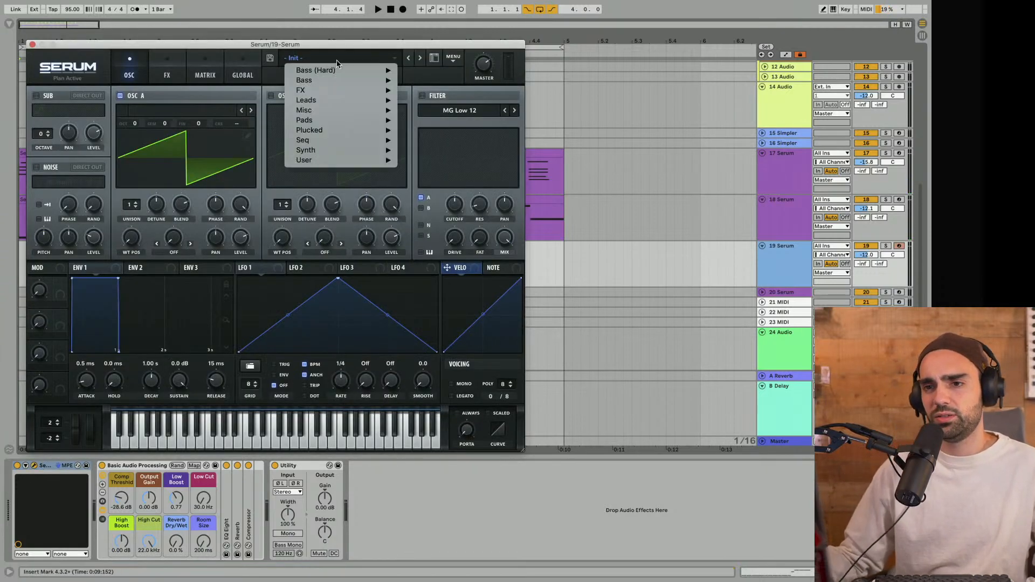
mouse_move(325, 161)
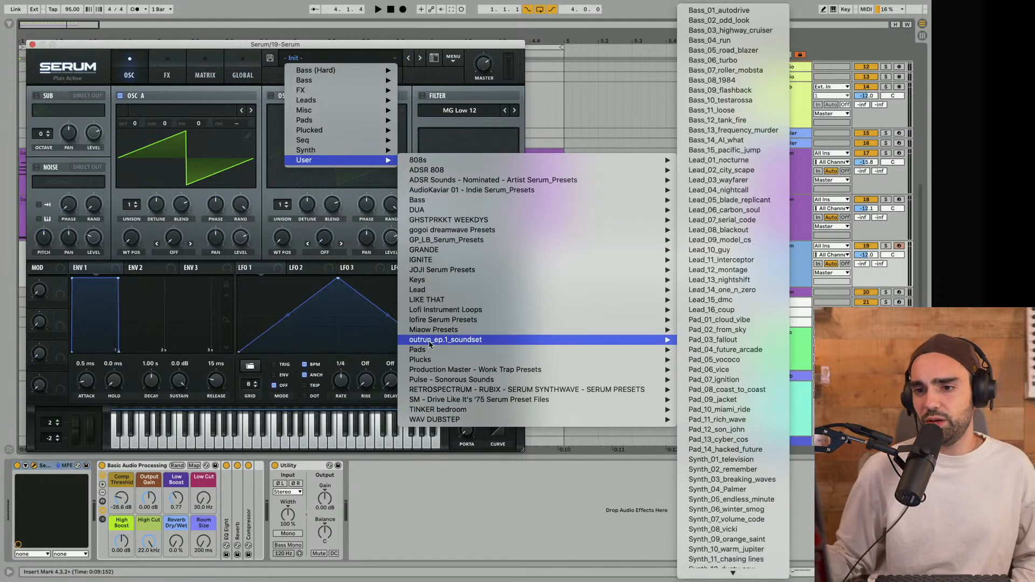
mouse_move(446, 333)
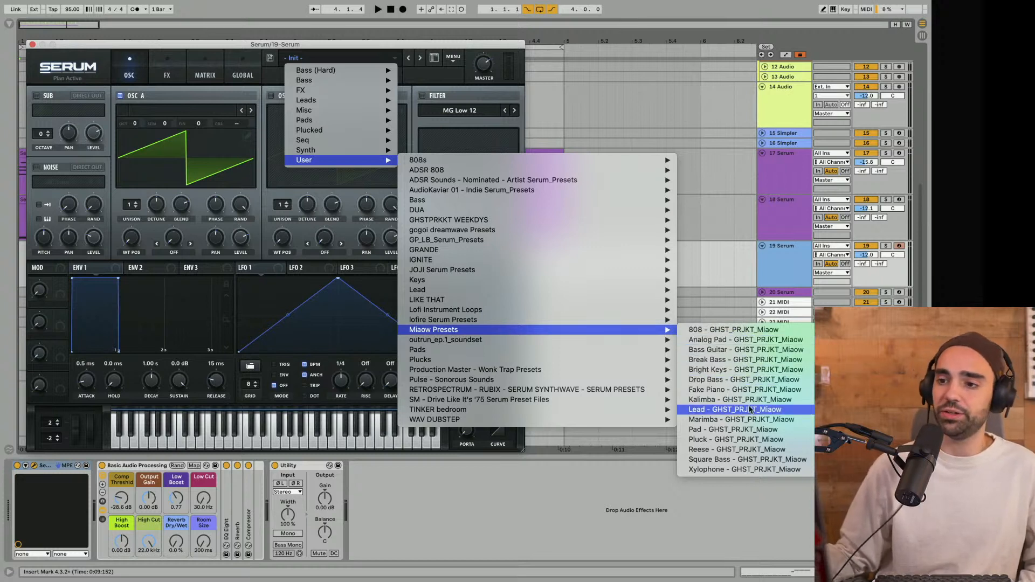
click(734, 438)
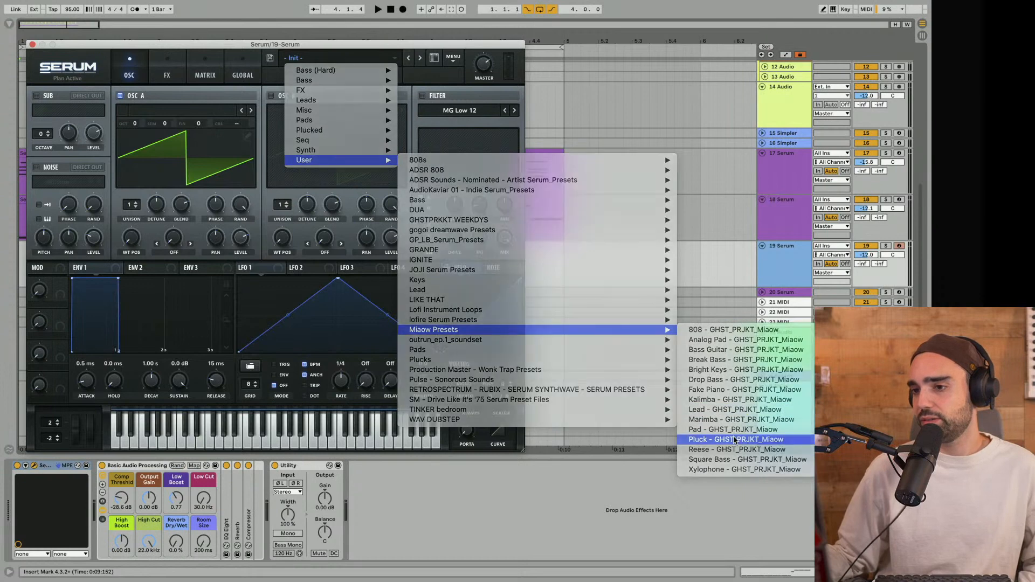
click(427, 233)
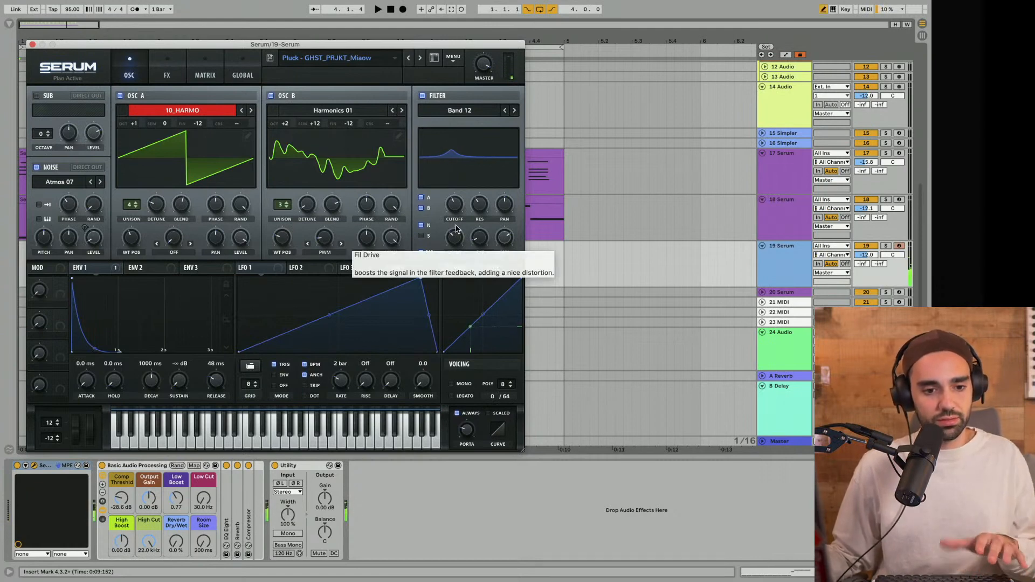
Step forward through the Reese and Square Bass presets, auditioning them against the loop, and settle on Xylophone - GHST_PRJKT_Miaow
click(421, 58)
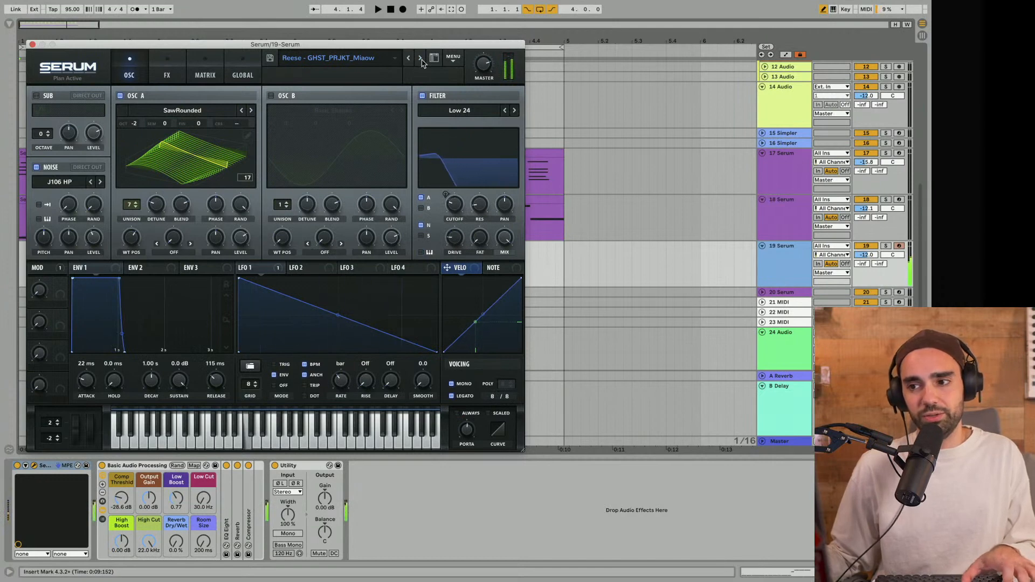
key(space)
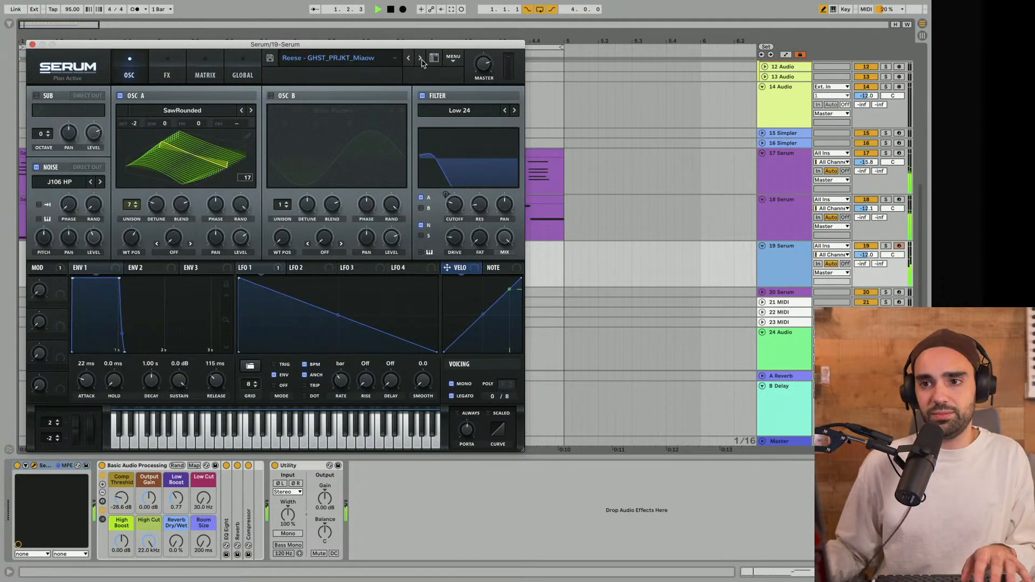
click(420, 59)
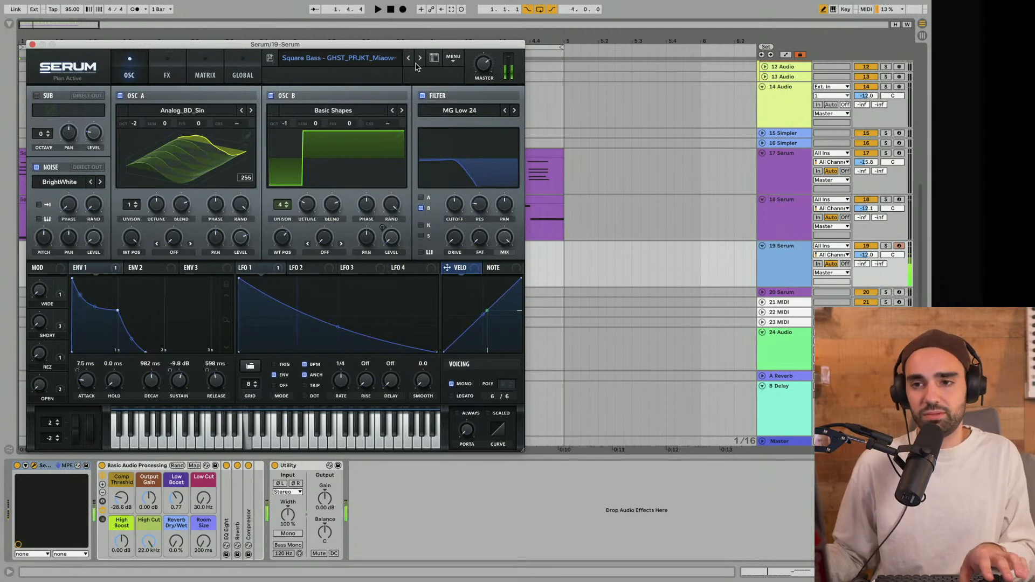
click(419, 58)
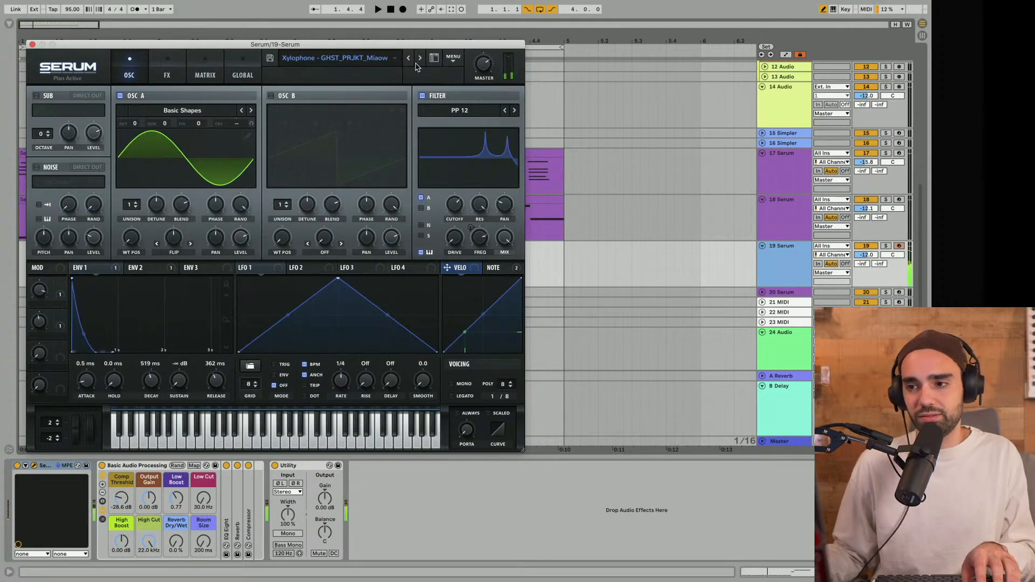
Set track 19's volume to -19.7 dB and its Low Cut to 205 Hz, and play the loop with the Serum window closed
drag(867, 254, 867, 262)
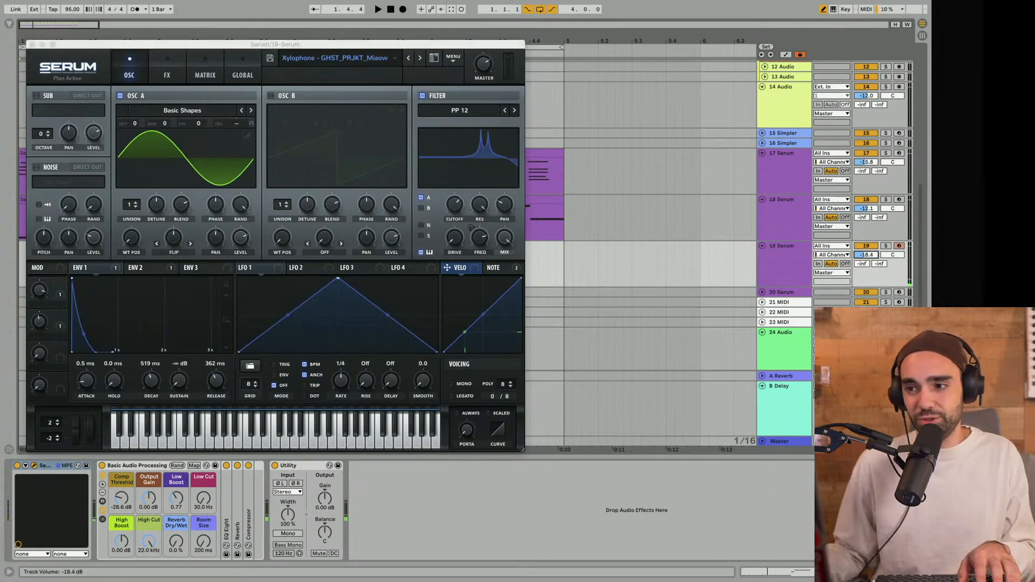
click(74, 59)
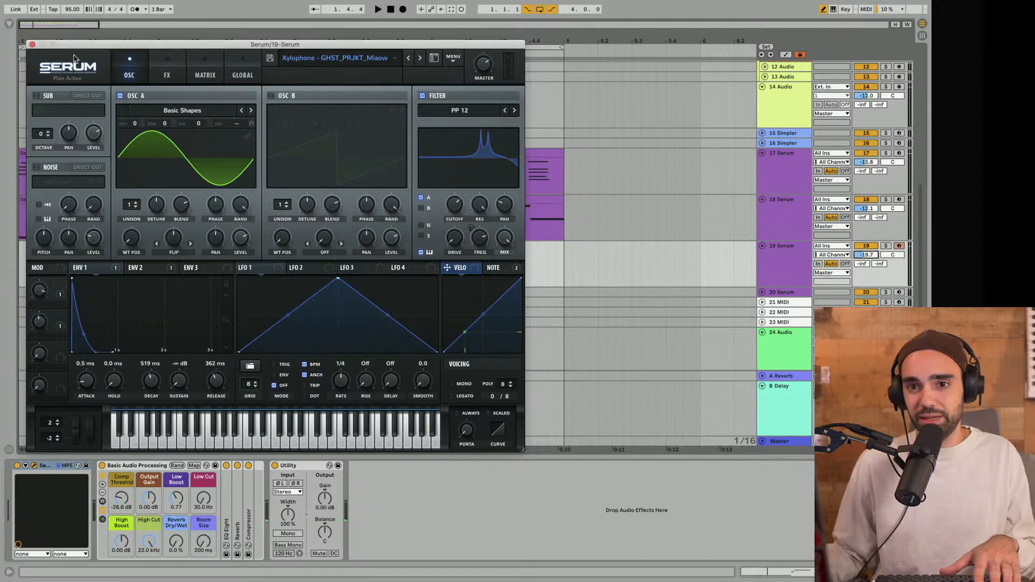
click(33, 45)
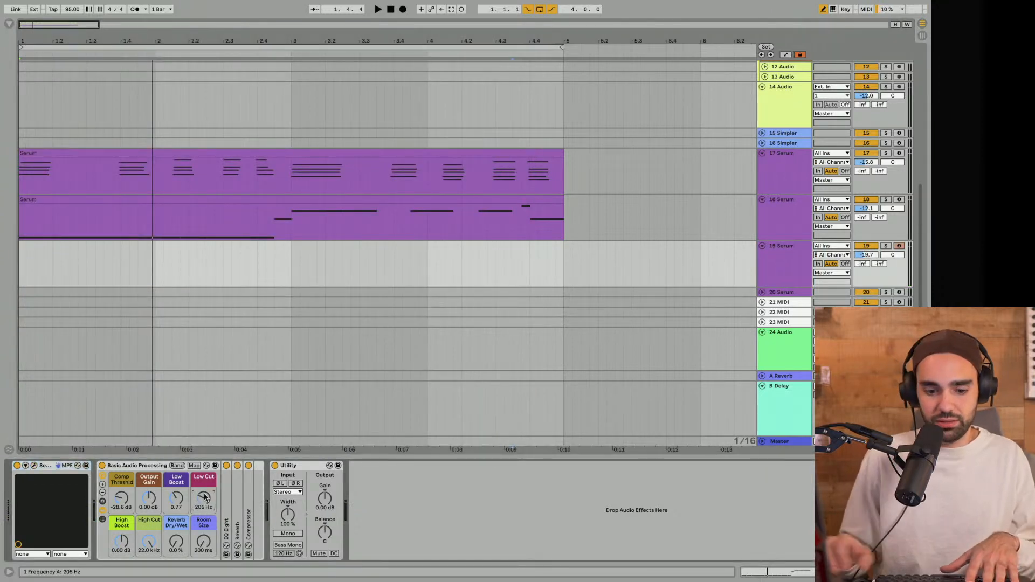
key(space)
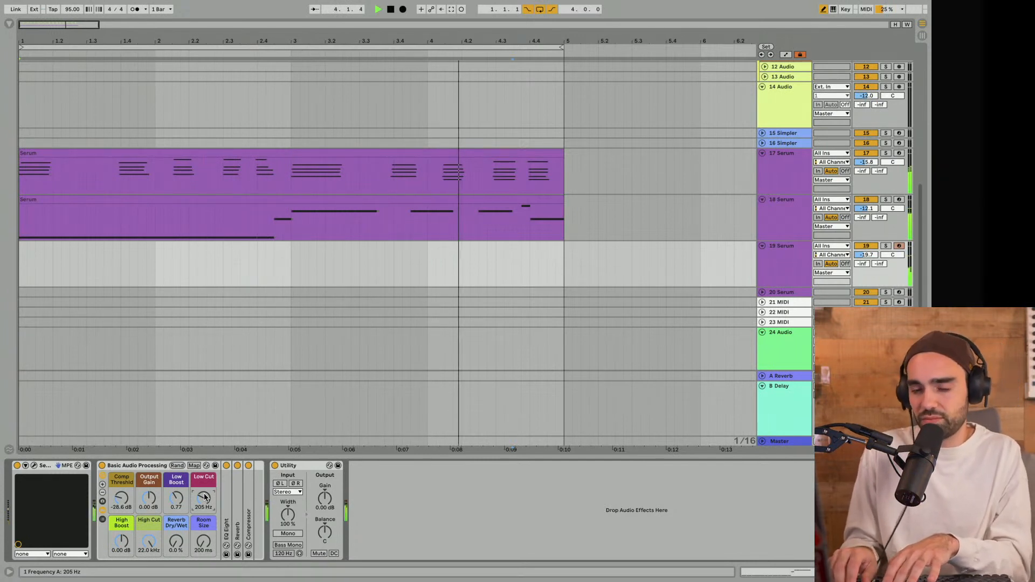
Set the 19 Serum track's B Delay send to -11.0 dB and its volume to -23.4 dB
drag(881, 264, 882, 227)
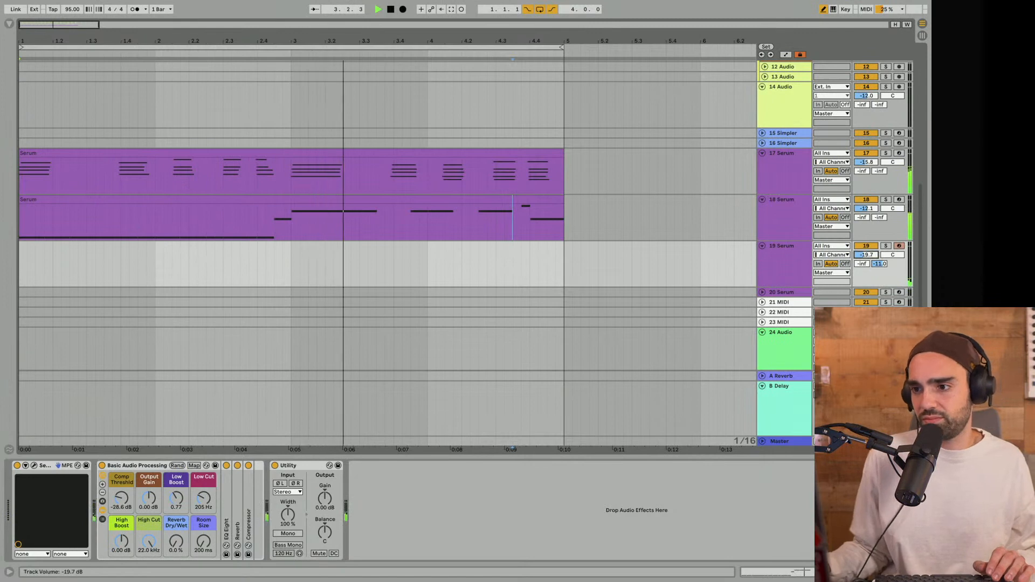
drag(867, 255, 871, 257)
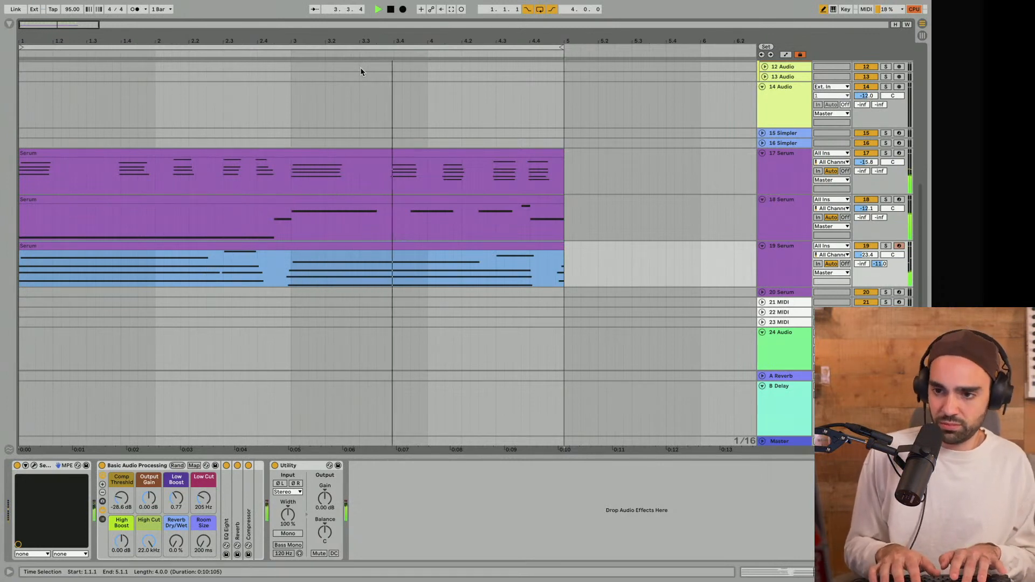
Record a top-line melody over the chords in the 19 Serum clip with MIDI arrangement overdub enabled
click(403, 9)
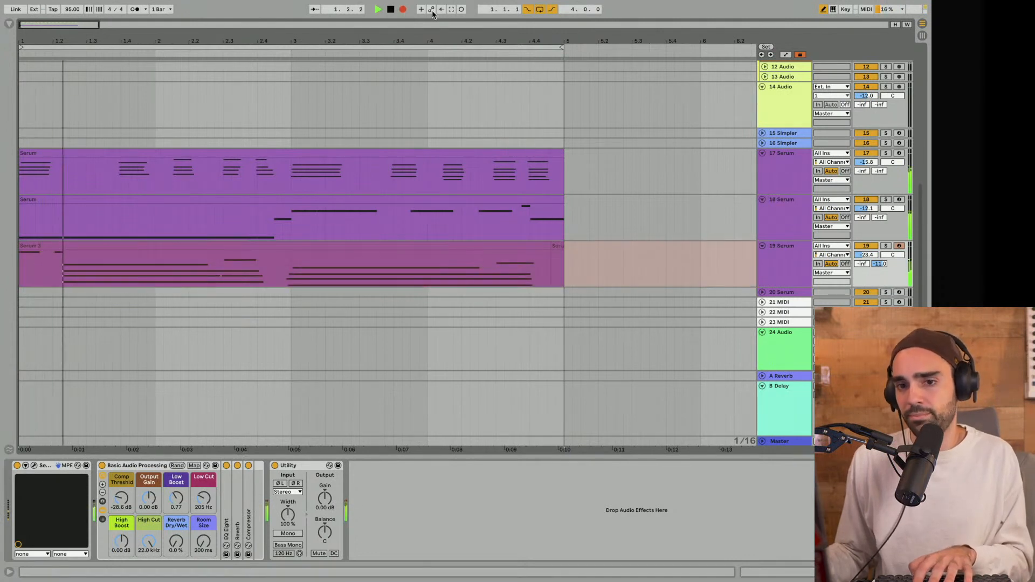
key(space)
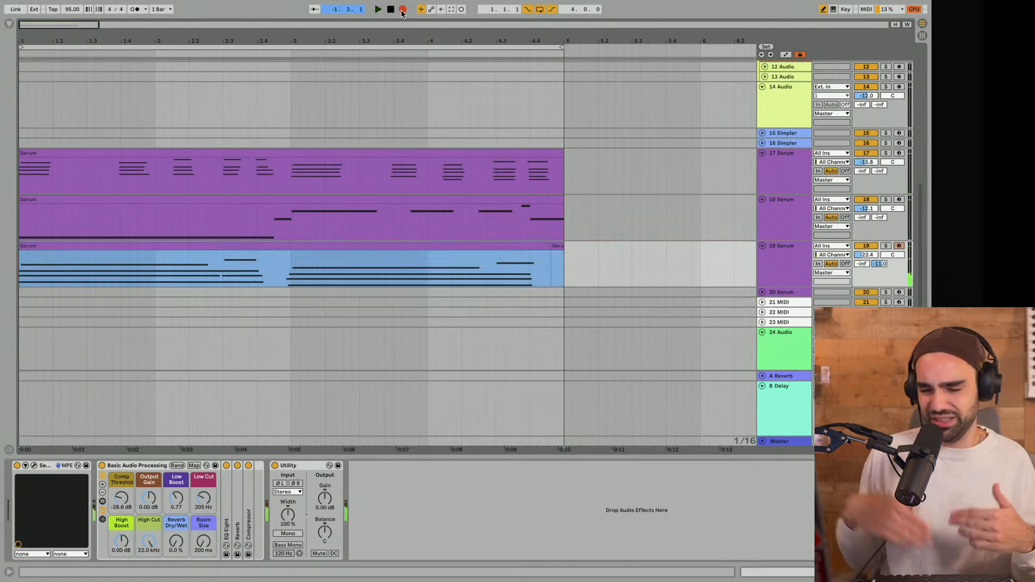
key(space)
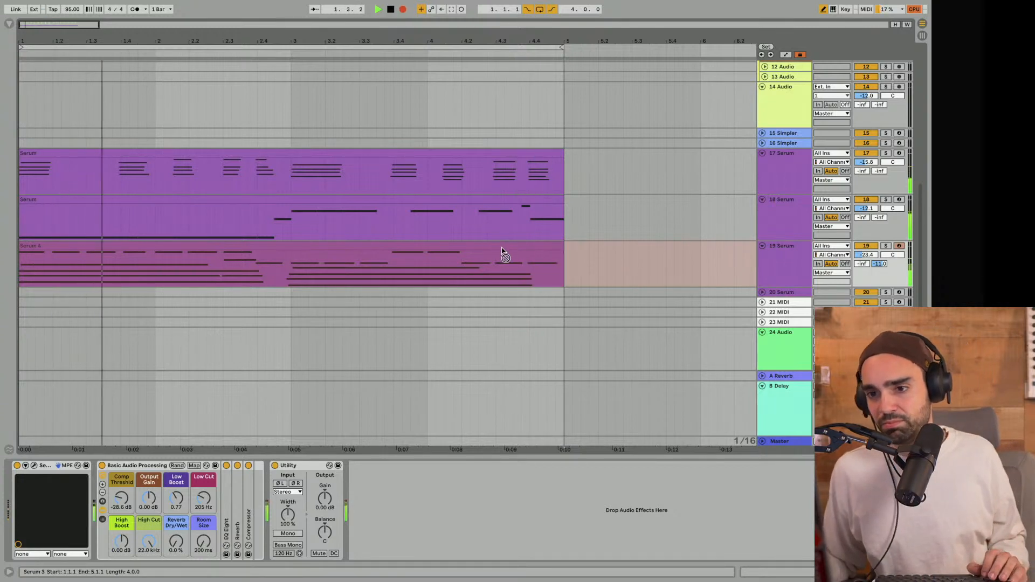
key(space)
Quantize all notes in the newly recorded 19 Serum clip and play the loop back
double_click(454, 246)
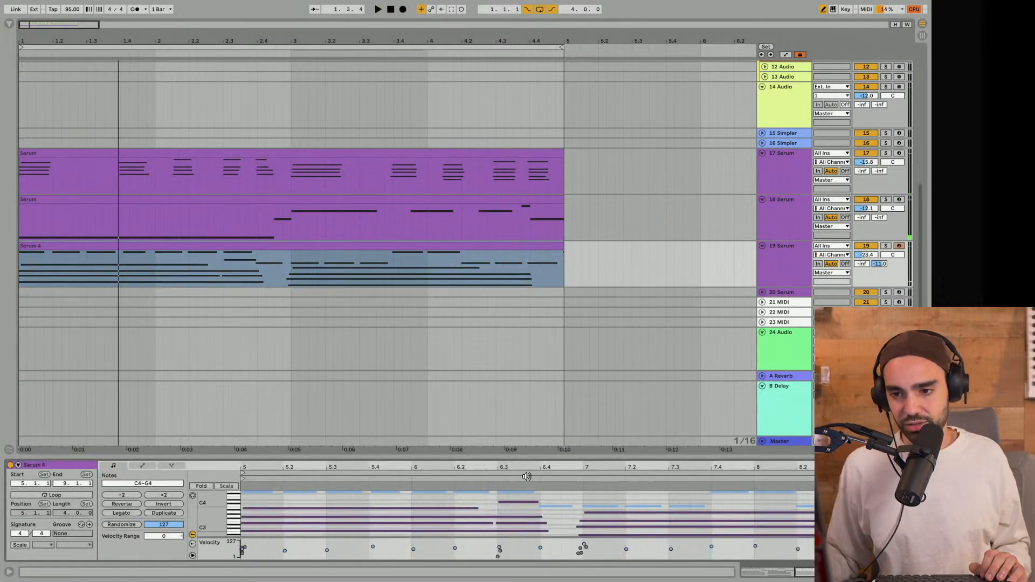
key(ctrl+a)
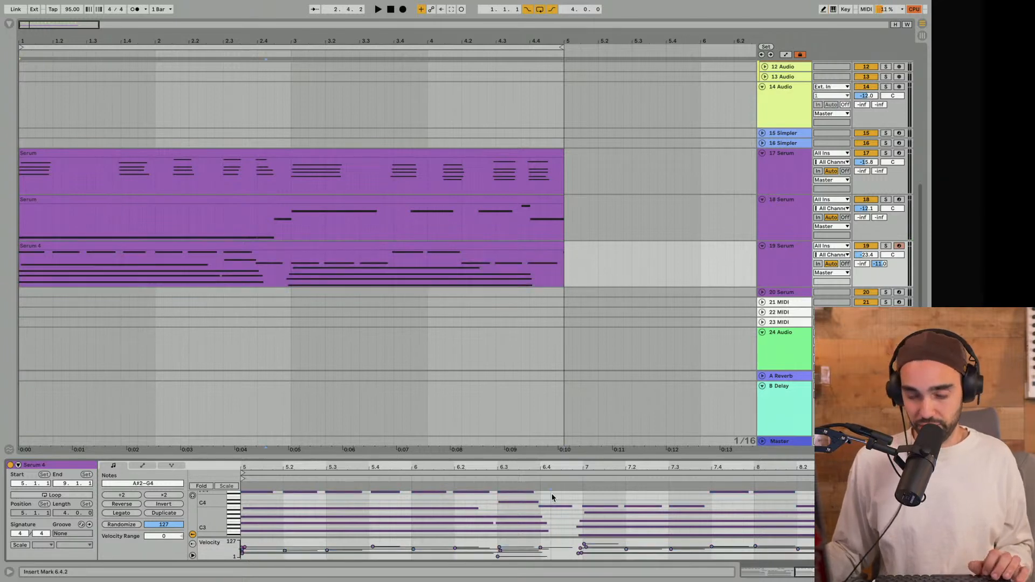
key(ctrl+u)
key(space)
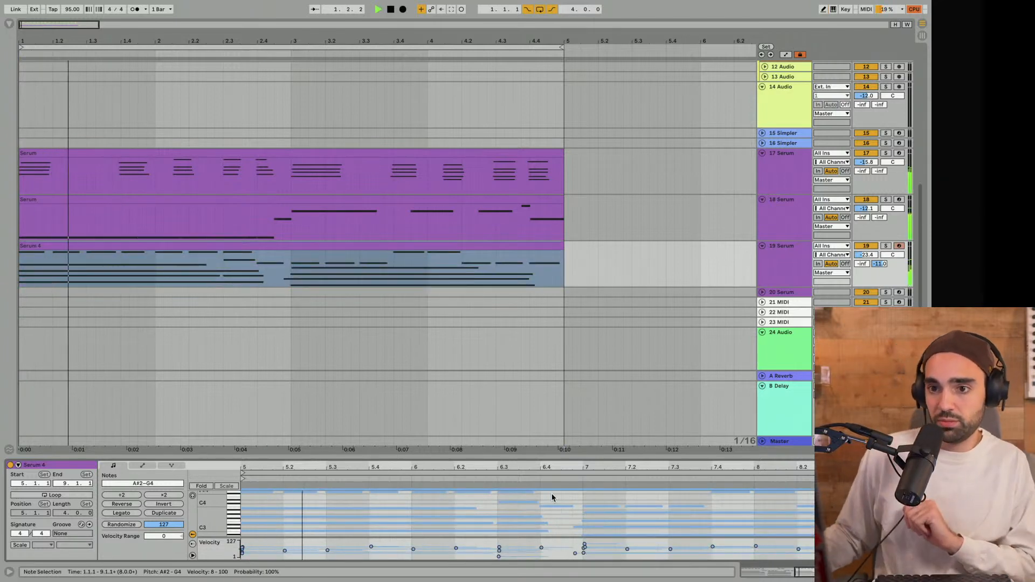
On the 19 Serum track, set the rack's High Cut to 9.10 kHz and the Utility Width to 161%
click(763, 246)
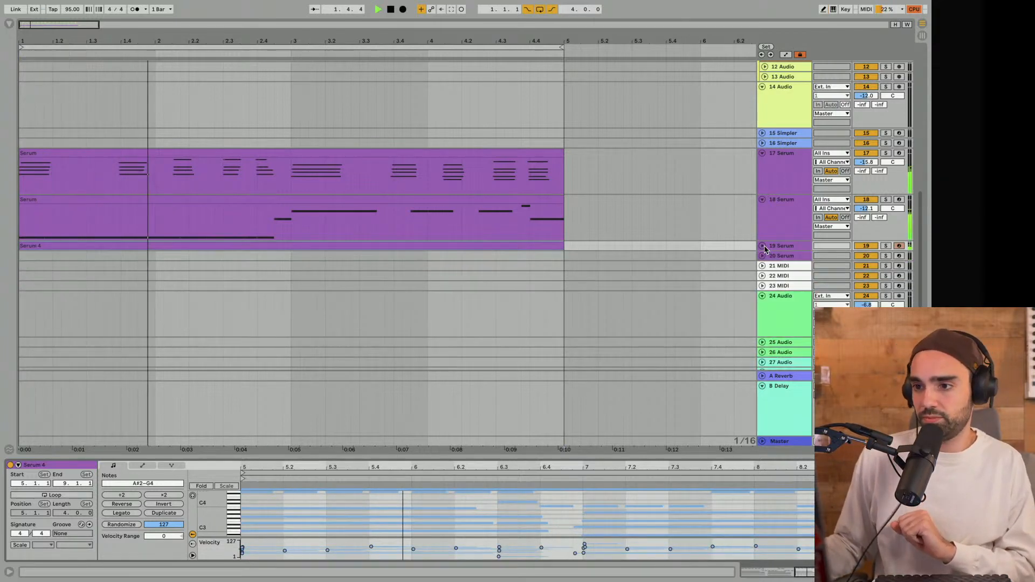
click(762, 199)
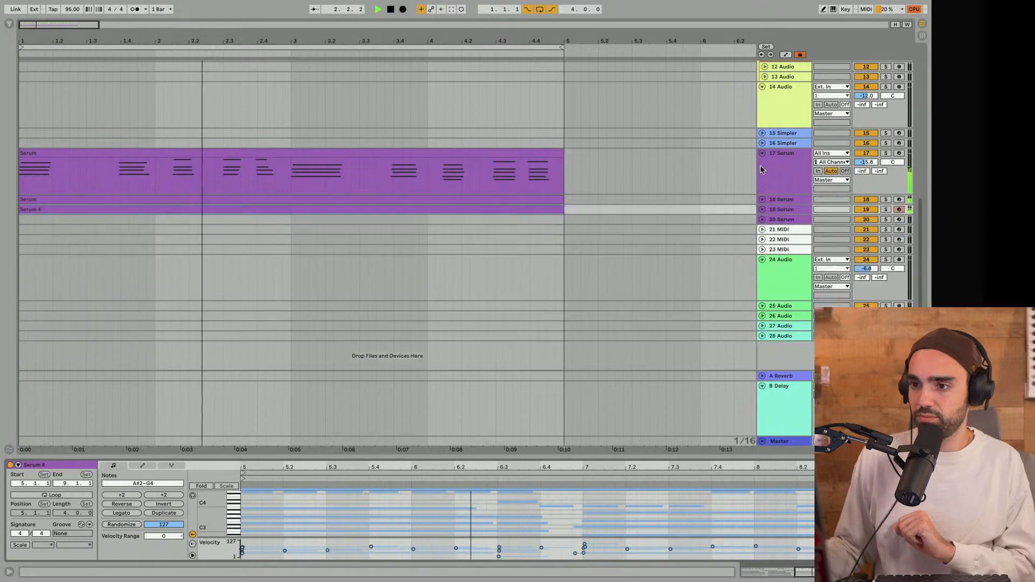
click(763, 210)
mouse_move(149, 542)
mouse_down()
mouse_move(149, 561)
mouse_move(149, 540)
mouse_up()
drag(290, 516, 290, 502)
key(space)
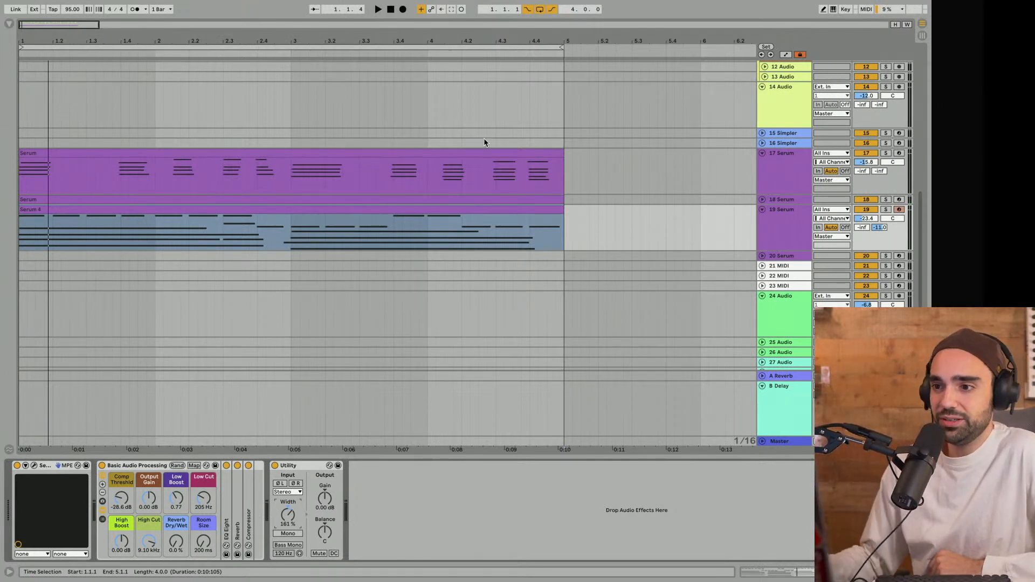
Add a Compressor from the Dynamics audio effects to the end of the 19 Serum track's device chain
click(10, 26)
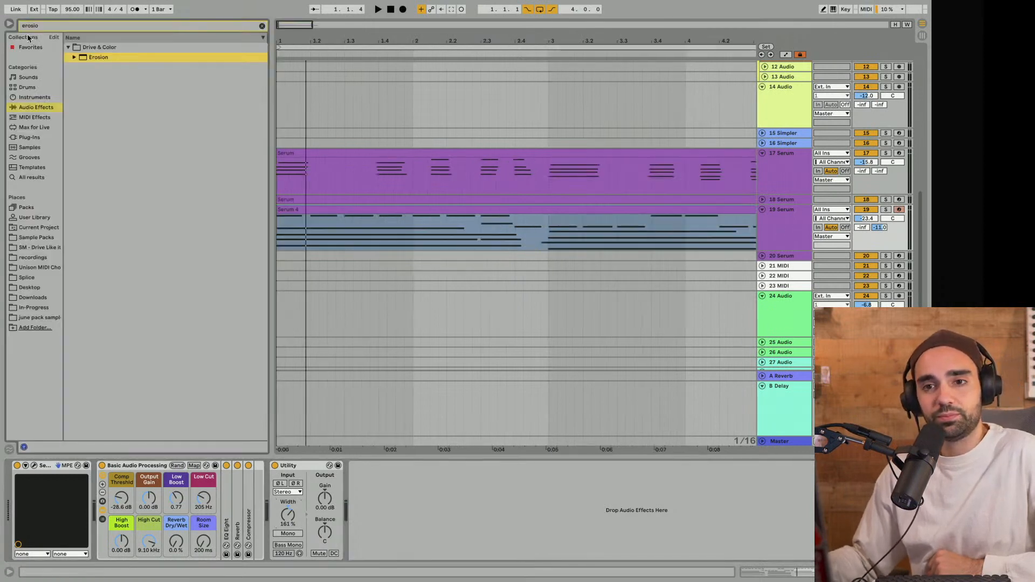
click(261, 26)
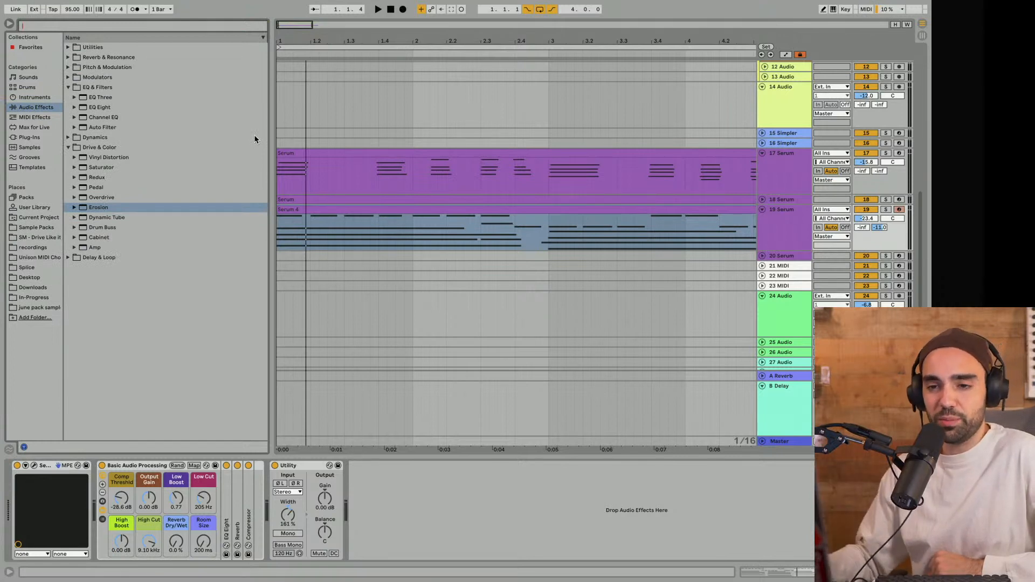
click(69, 147)
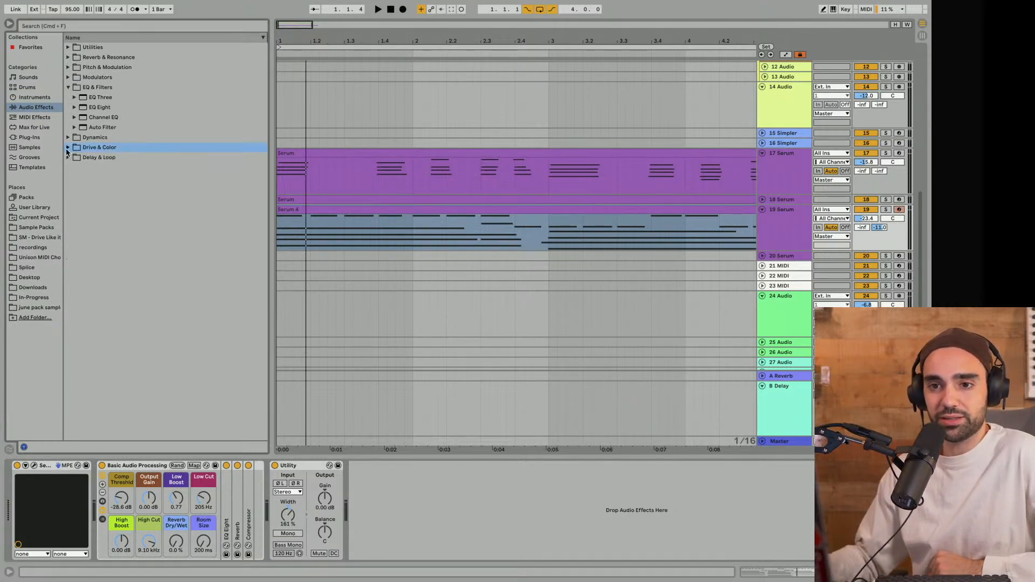
click(68, 87)
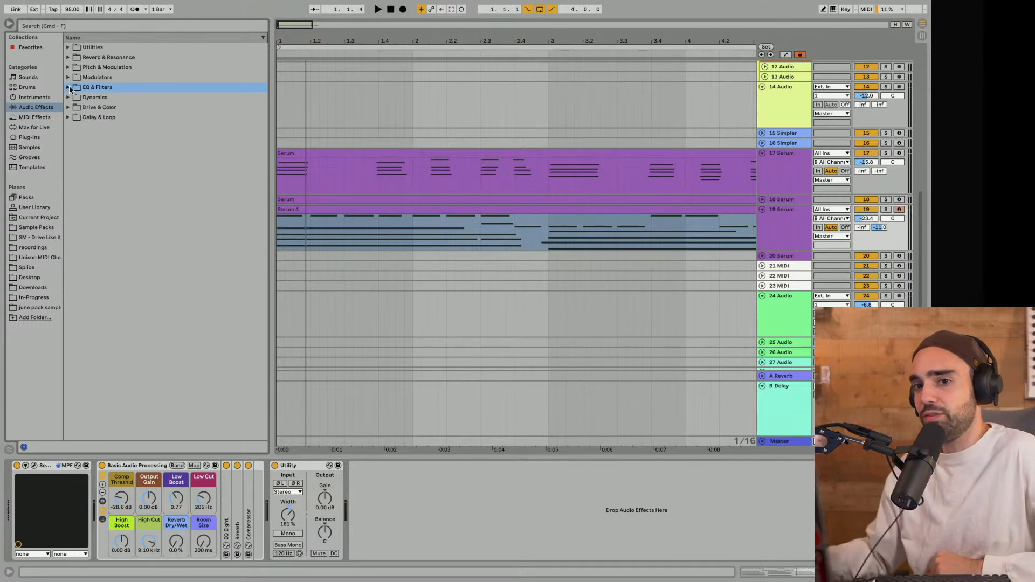
click(69, 97)
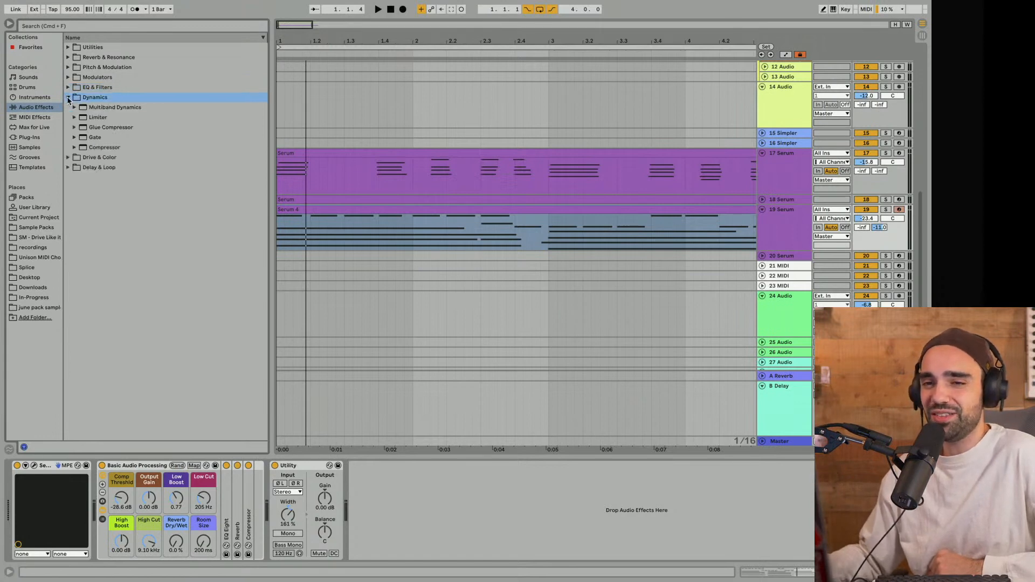
drag(105, 147, 145, 150)
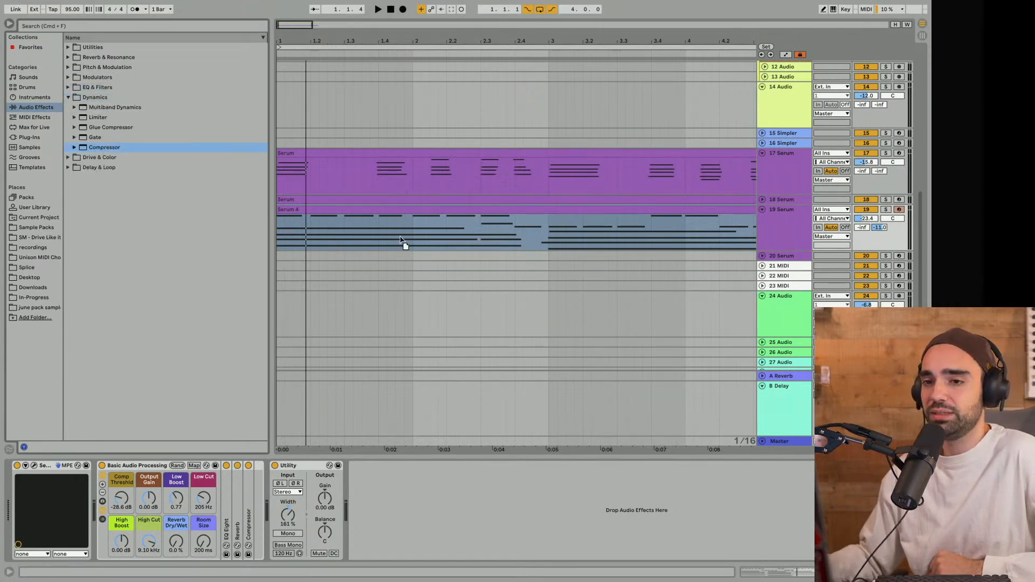
drag(403, 243, 406, 244)
scroll(442, 377, up, 2)
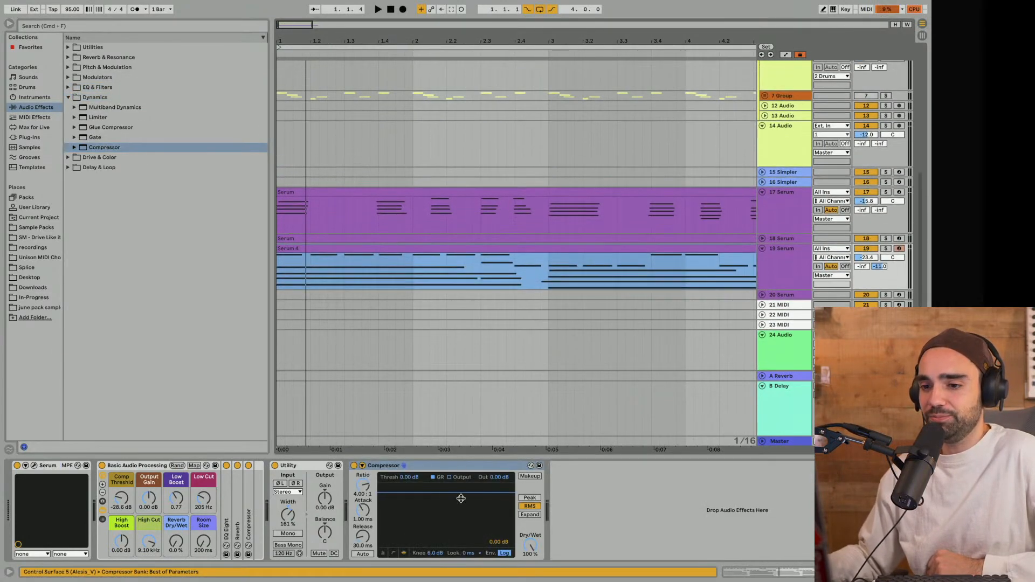
Enable the sidechain on the 19 Serum Compressor and feed it from the kick track
click(363, 466)
click(372, 476)
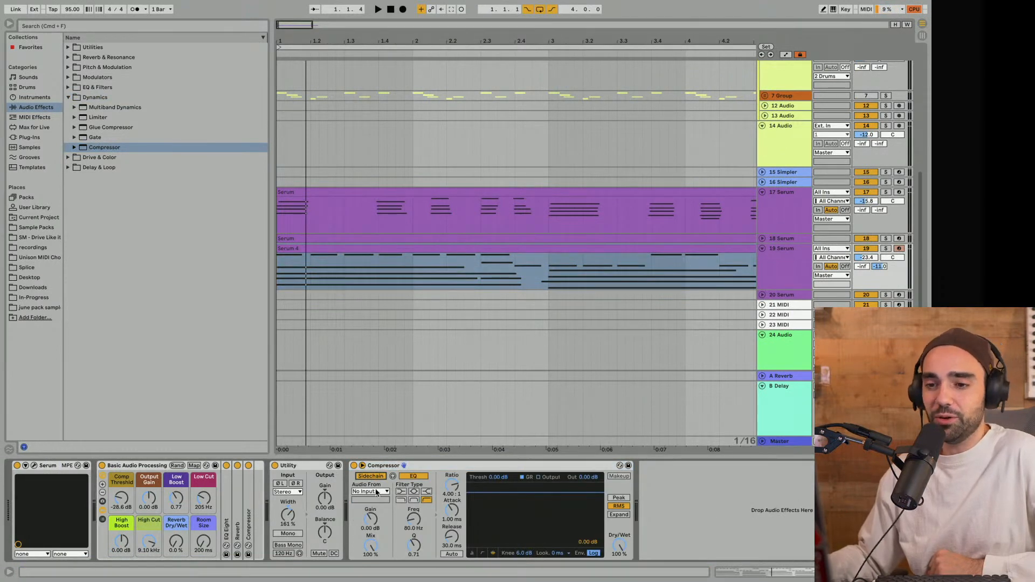
click(376, 492)
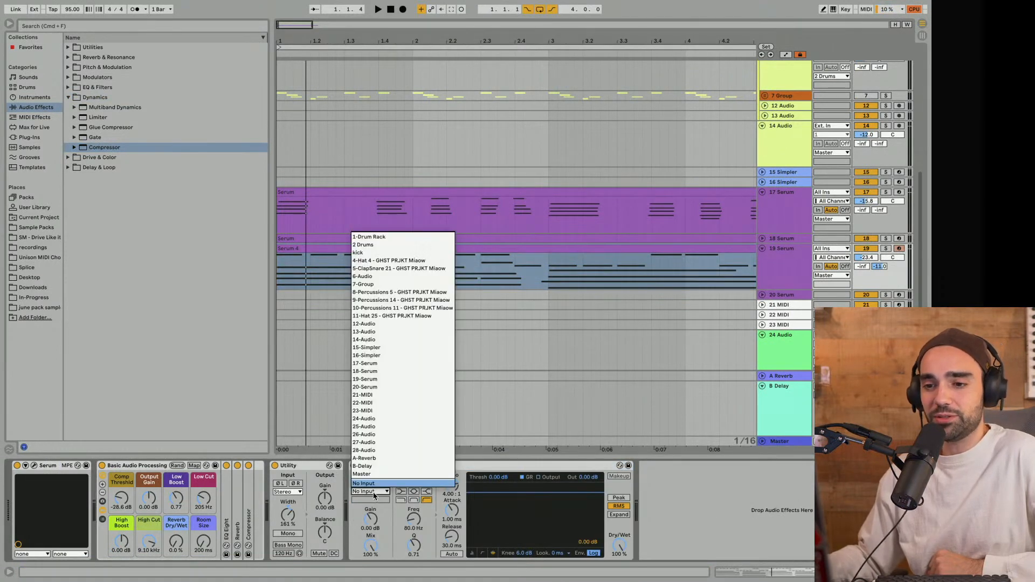
click(372, 253)
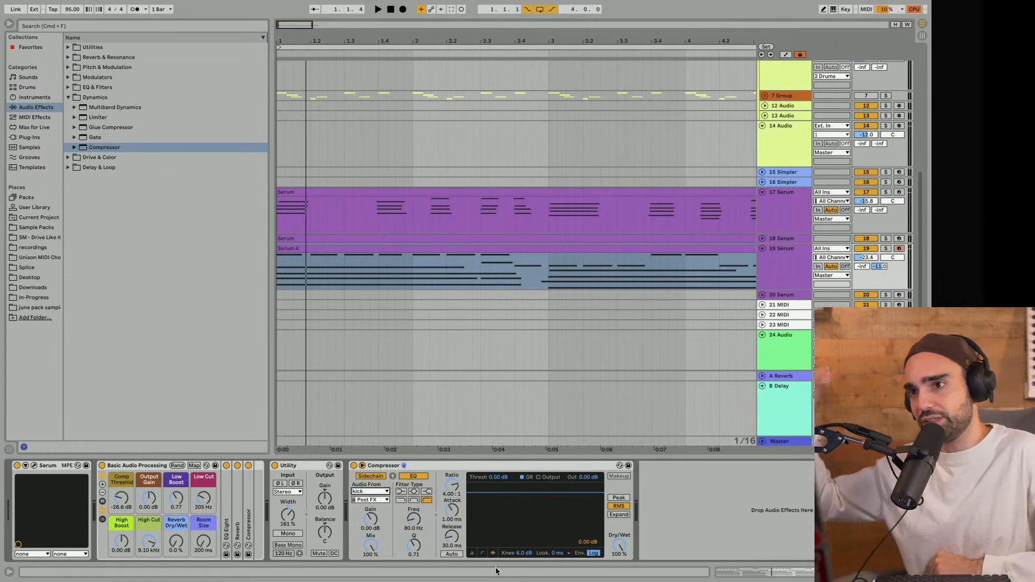
Switch the Compressor to its meter display and, during playback, set the threshold to about -33.1 dB and Dry/Wet to 67%
click(473, 555)
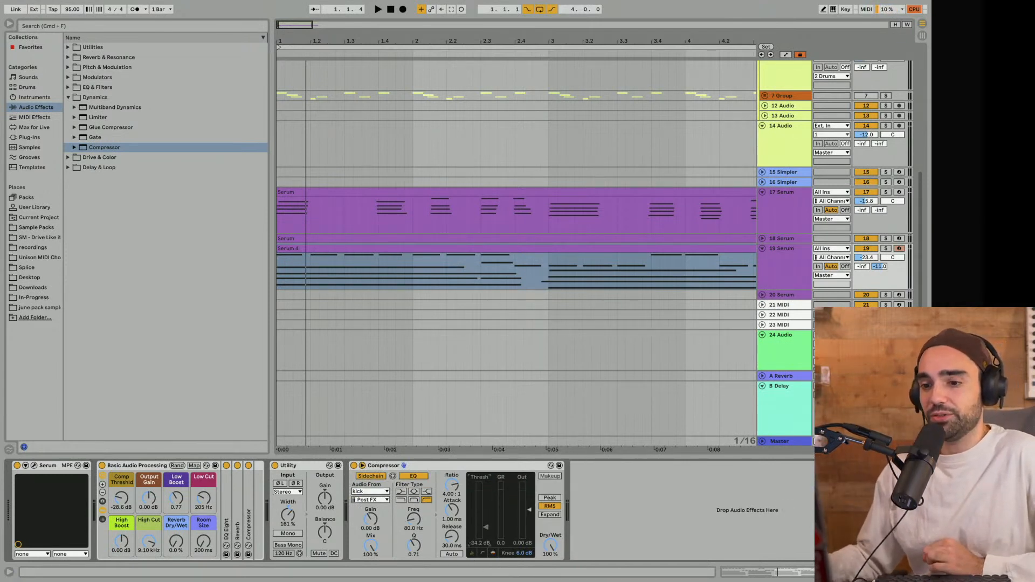
key(space)
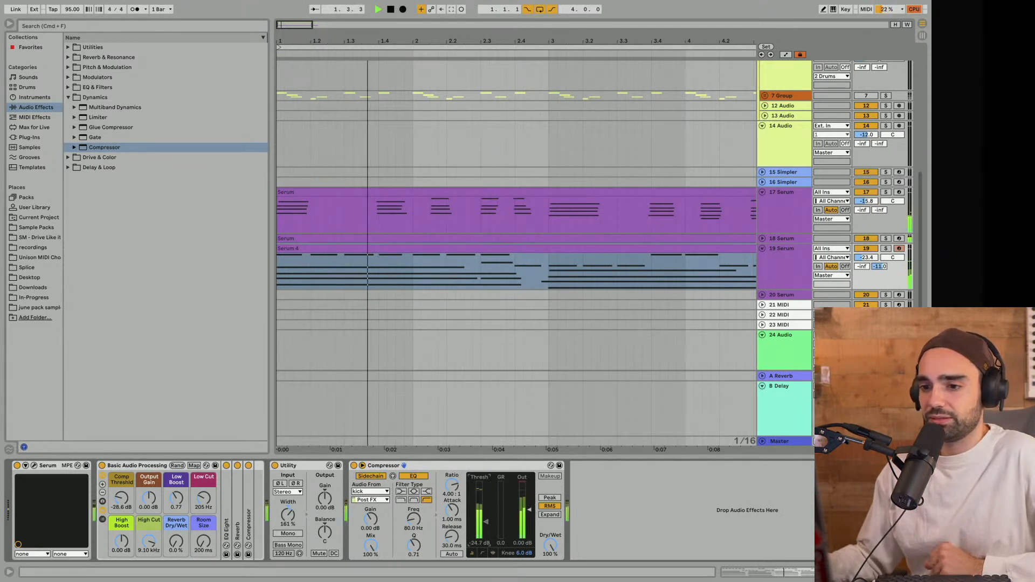
drag(486, 522, 486, 520)
drag(551, 546, 550, 569)
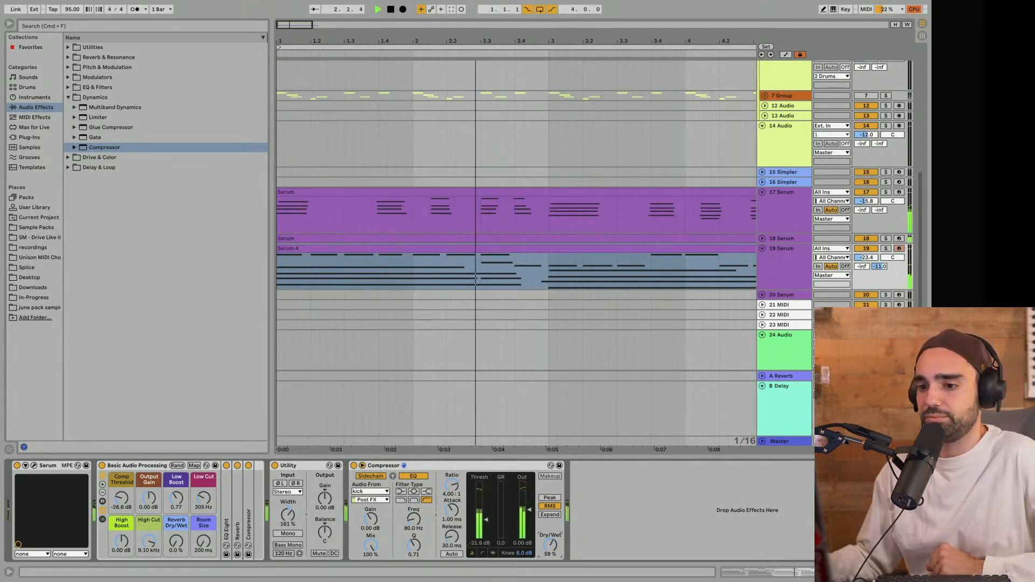
mouse_move(486, 520)
mouse_down()
mouse_move(540, 534)
mouse_move(486, 528)
mouse_up()
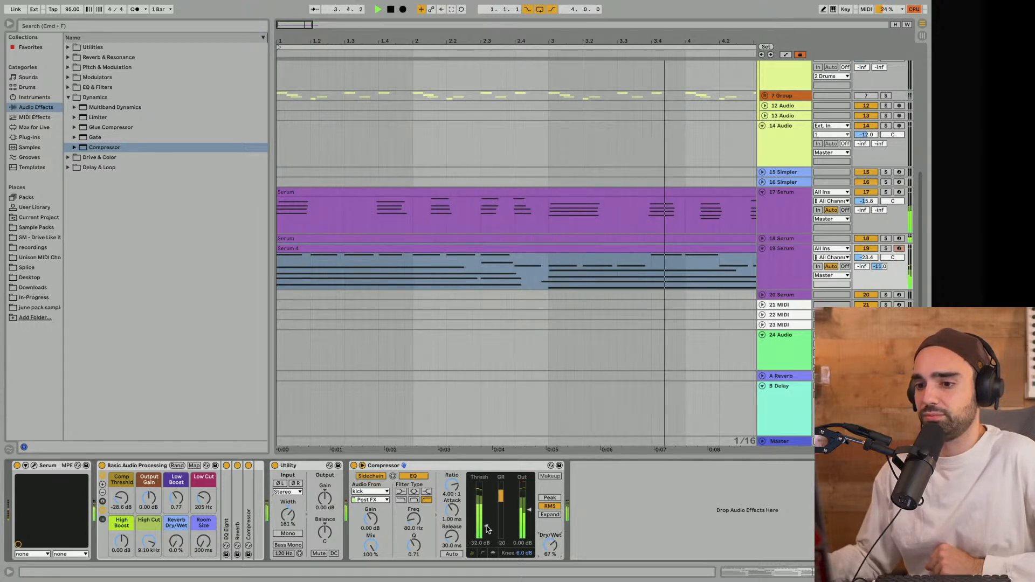
Copy the sidechained Compressor to the end of the 17 Serum track's device chain and set its Dry/Wet to 51%
right_click(480, 467)
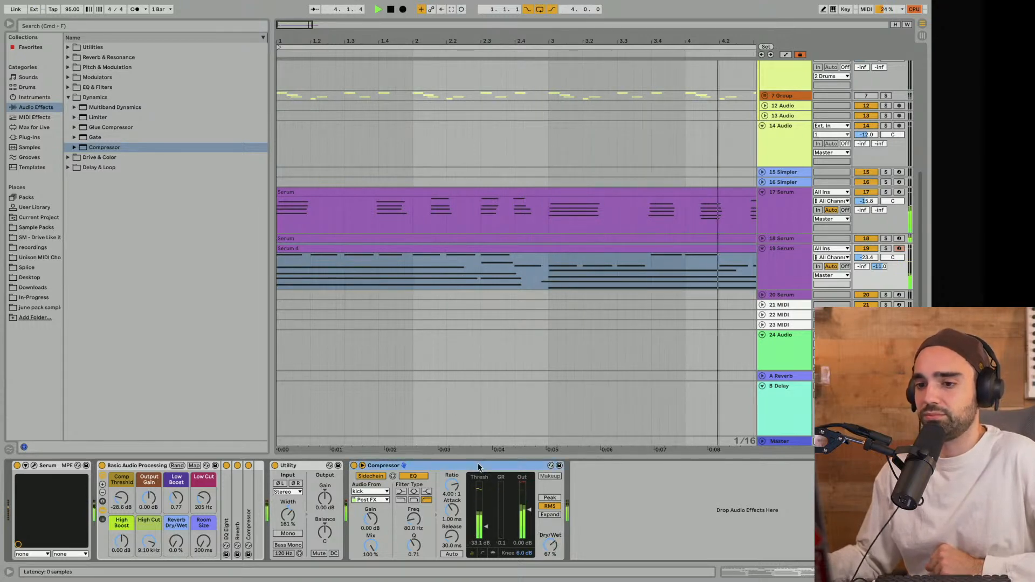
click(526, 334)
scroll(526, 333, down, 1)
scroll(621, 304, up, 1)
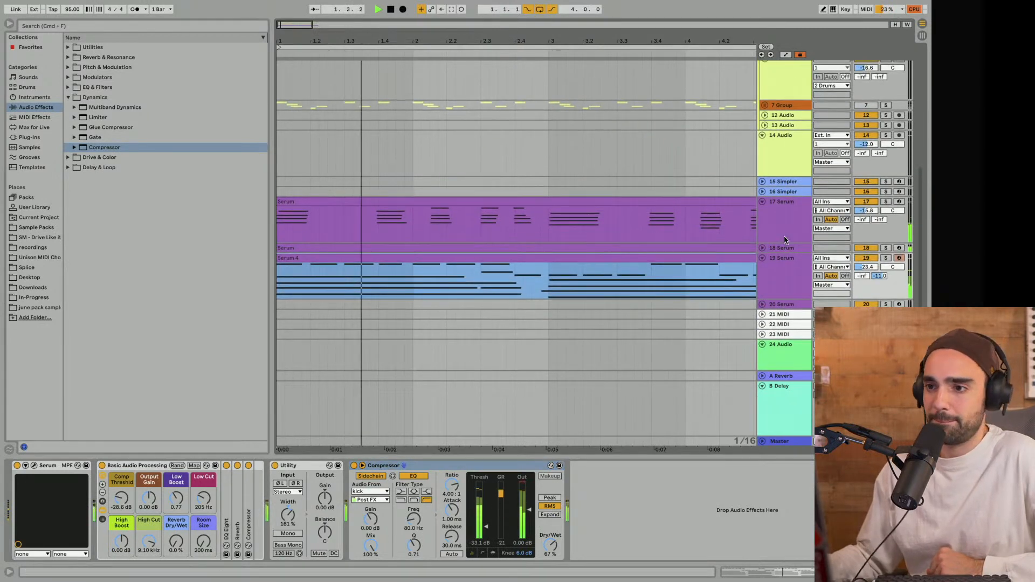
click(783, 222)
right_click(556, 494)
click(572, 500)
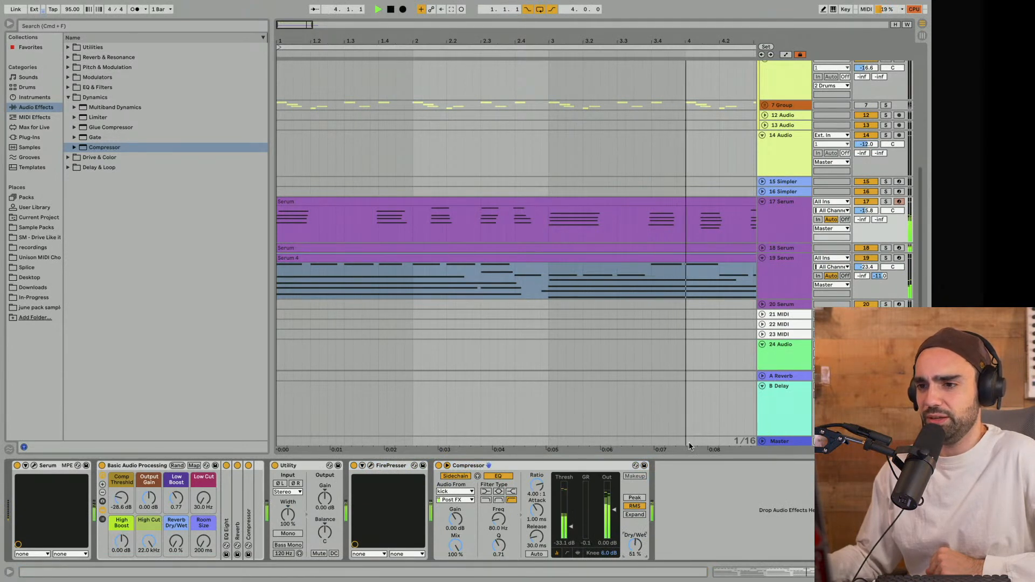
Expand the 18 Serum track, hide the browser and stop playback
click(762, 249)
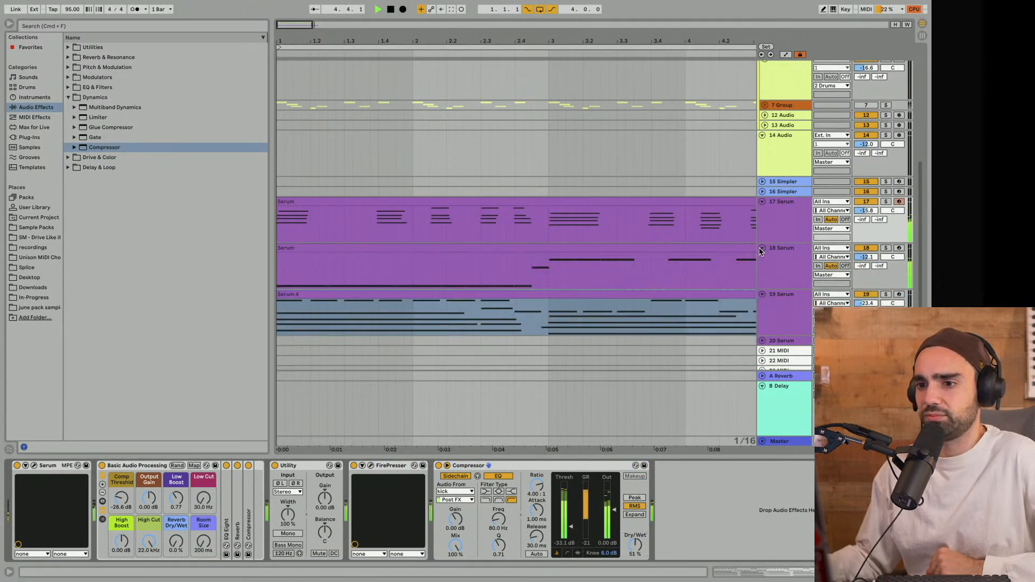
click(9, 24)
drag(73, 41, 72, 31)
key(space)
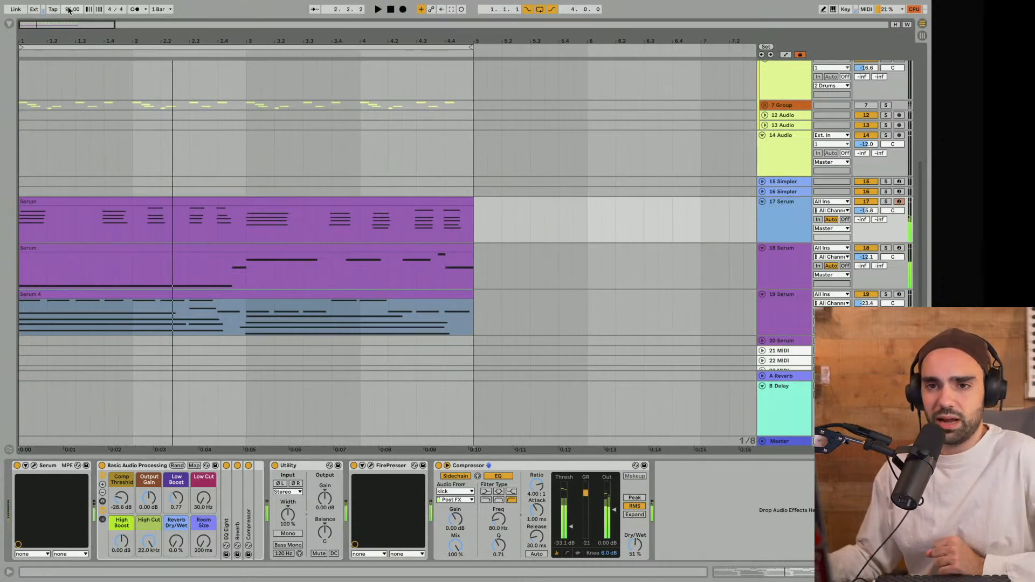
Play the loop with the metronome off and raise the song tempo to 102 BPM
scroll(746, 111, up, 4)
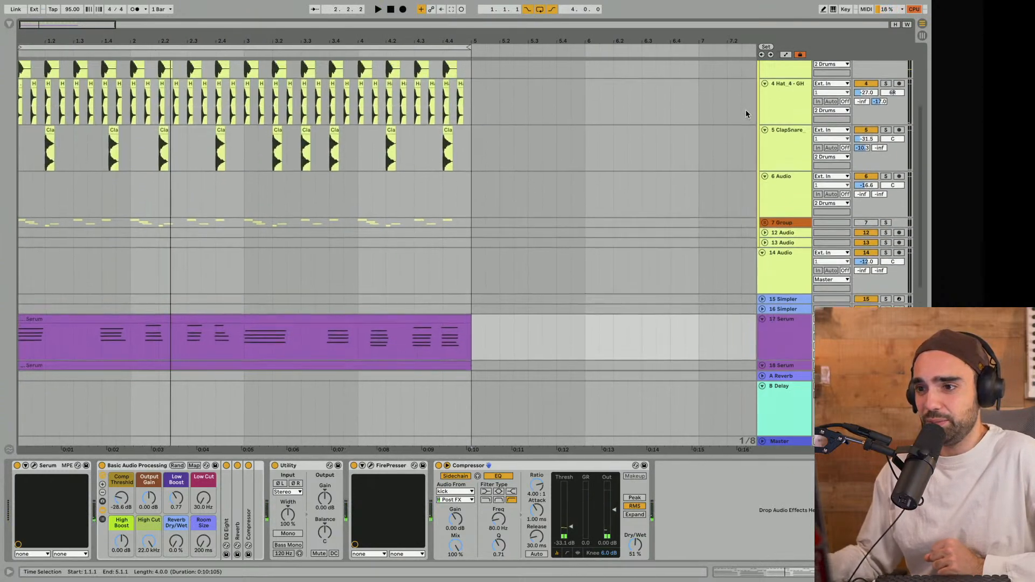
scroll(887, 123, up, 1)
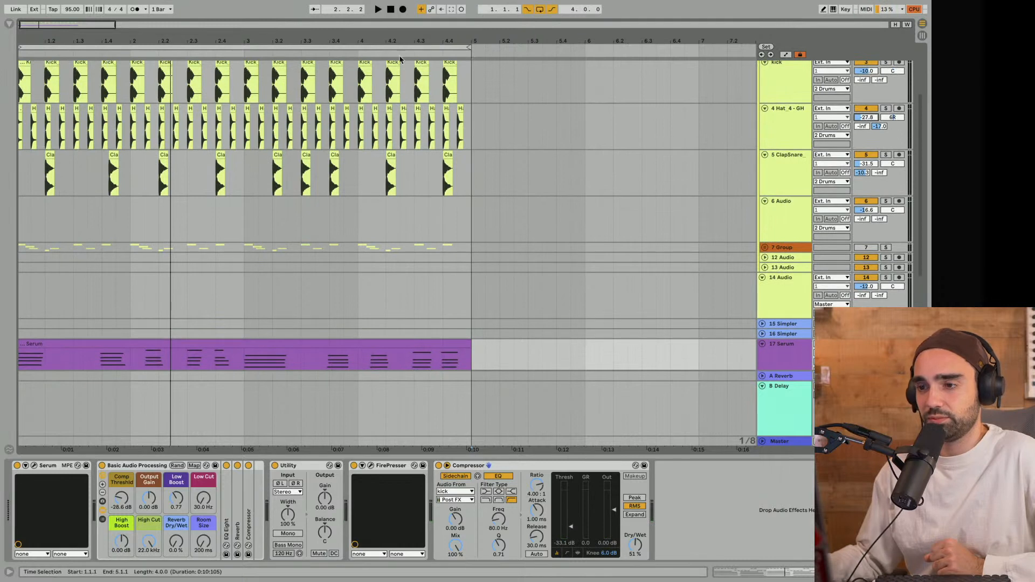
key(space)
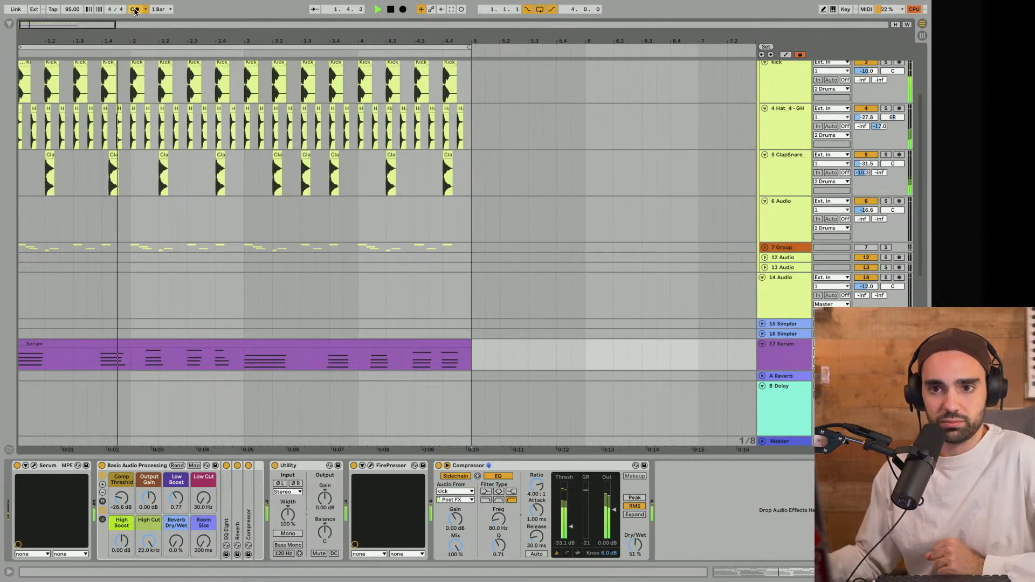
click(137, 10)
drag(72, 10, 72, 4)
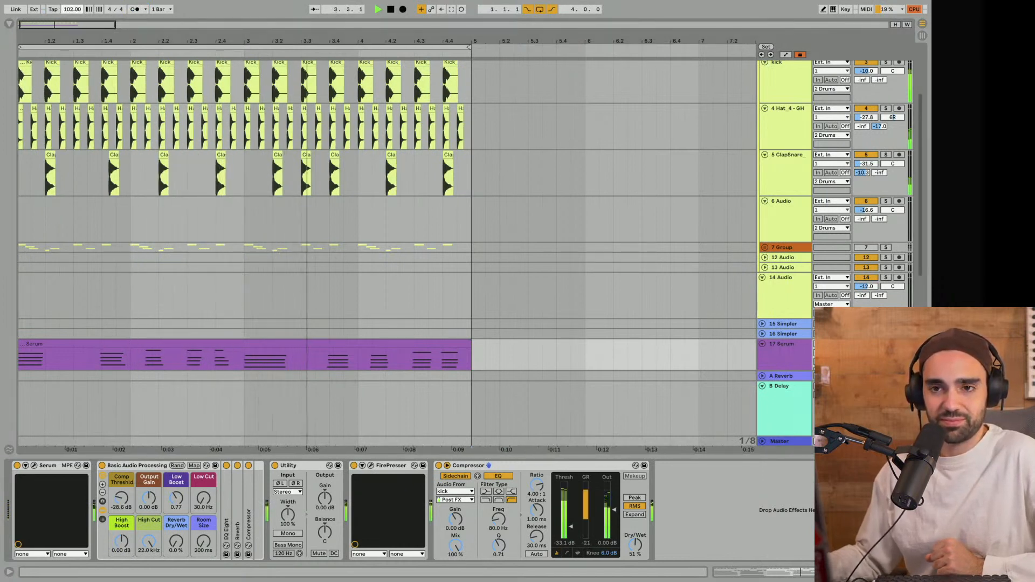
drag(72, 38, 75, 80)
scroll(80, 149, up, 3)
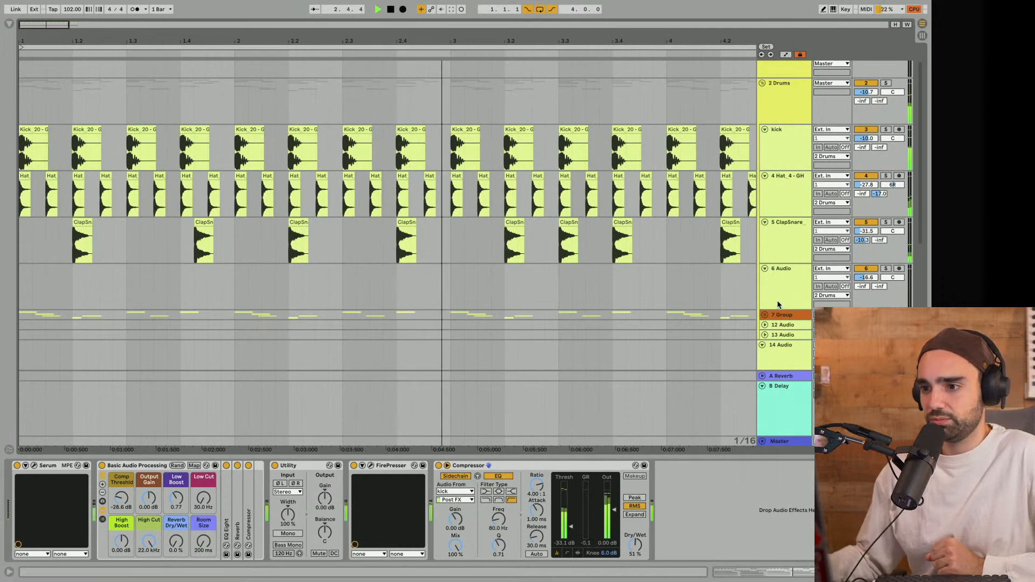
Select the 6 Audio track, stop playback and show the browser
click(778, 304)
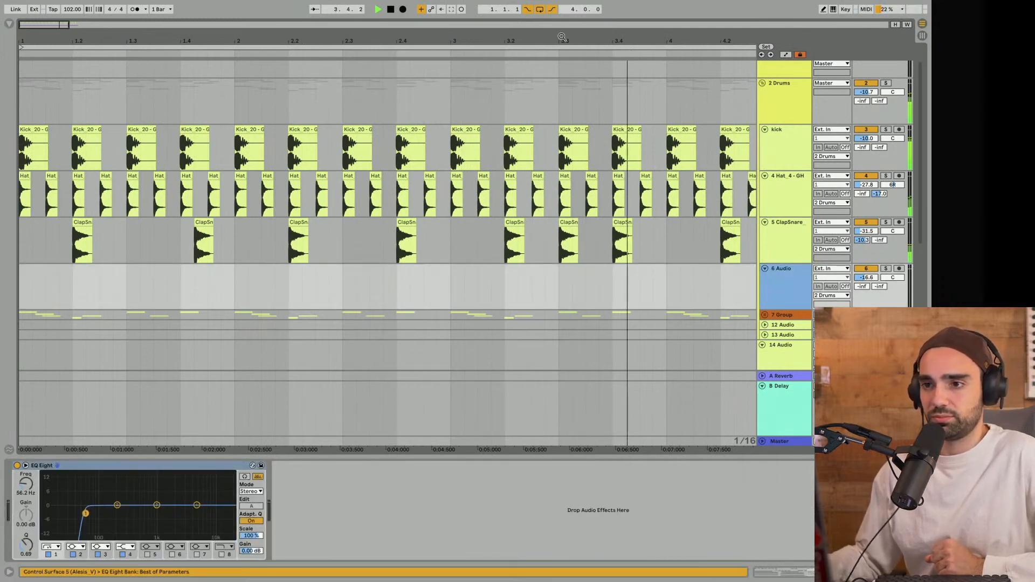
drag(562, 37, 561, 20)
scroll(424, 68, down, 1)
key(space)
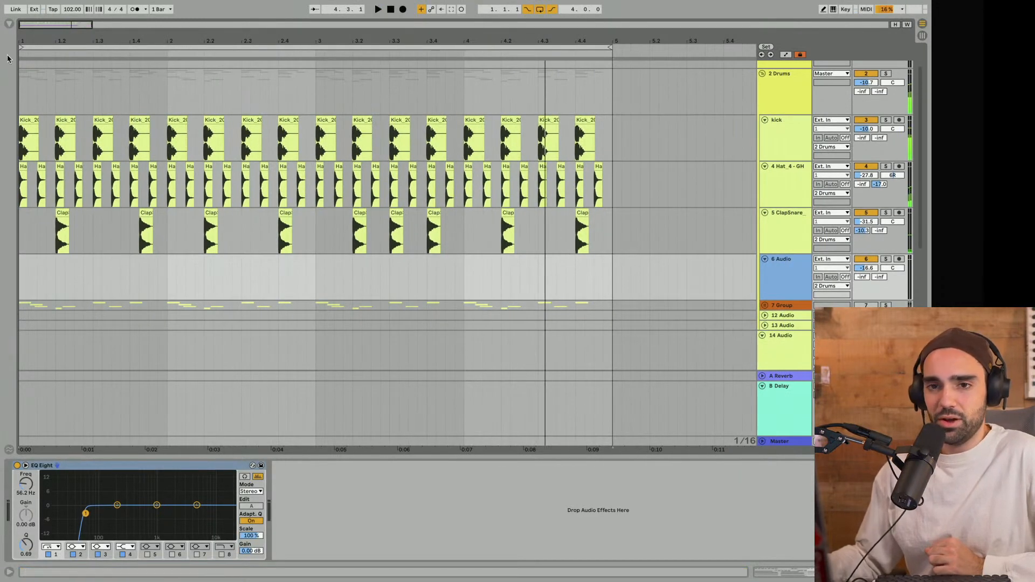
click(10, 26)
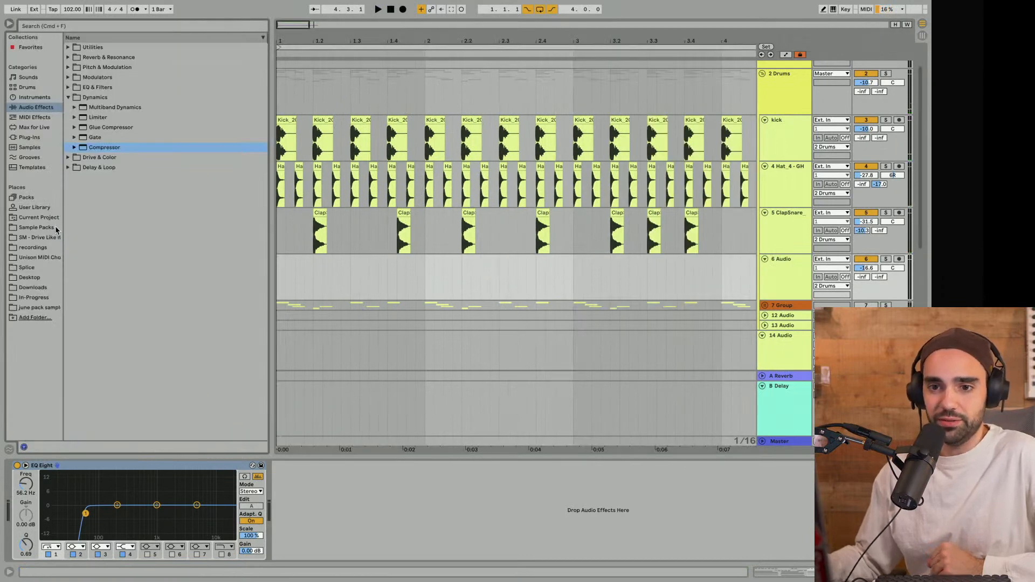
Browse the Sample Packs folder and look through the contents of the GHST PRJKT - Grander pack
click(36, 227)
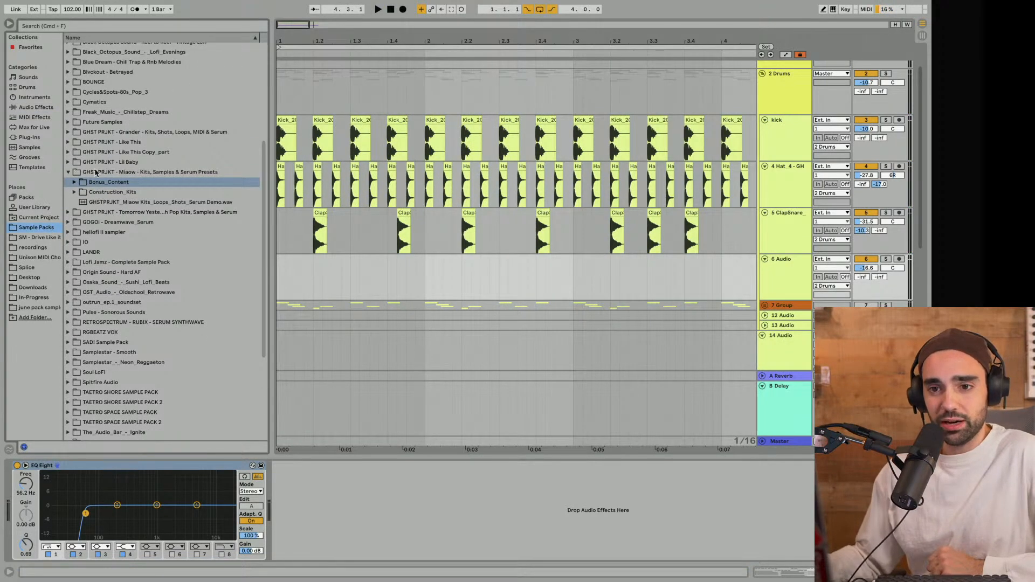
key(Up)
key(Up)
key(Up)
key(Up)
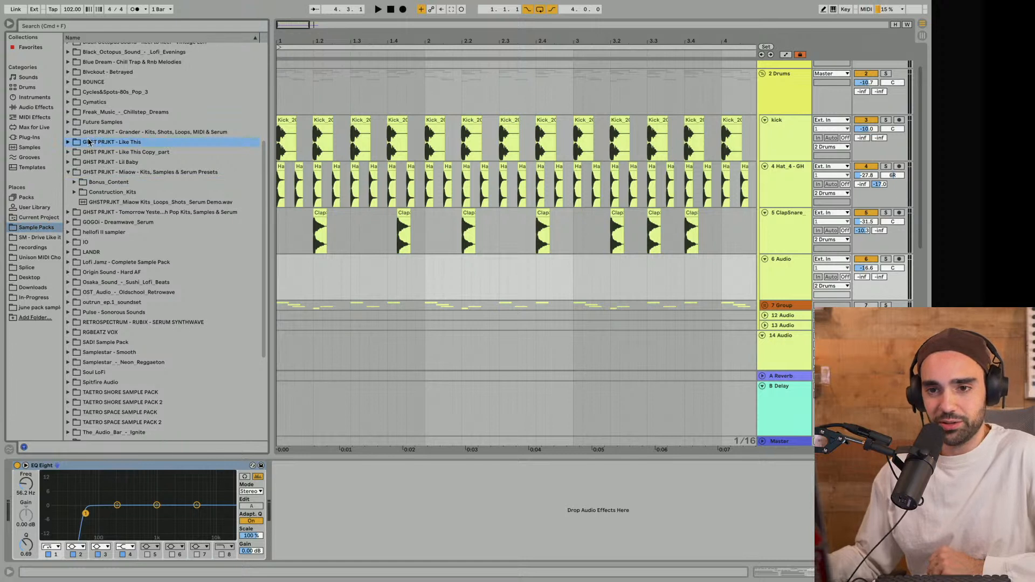
click(68, 133)
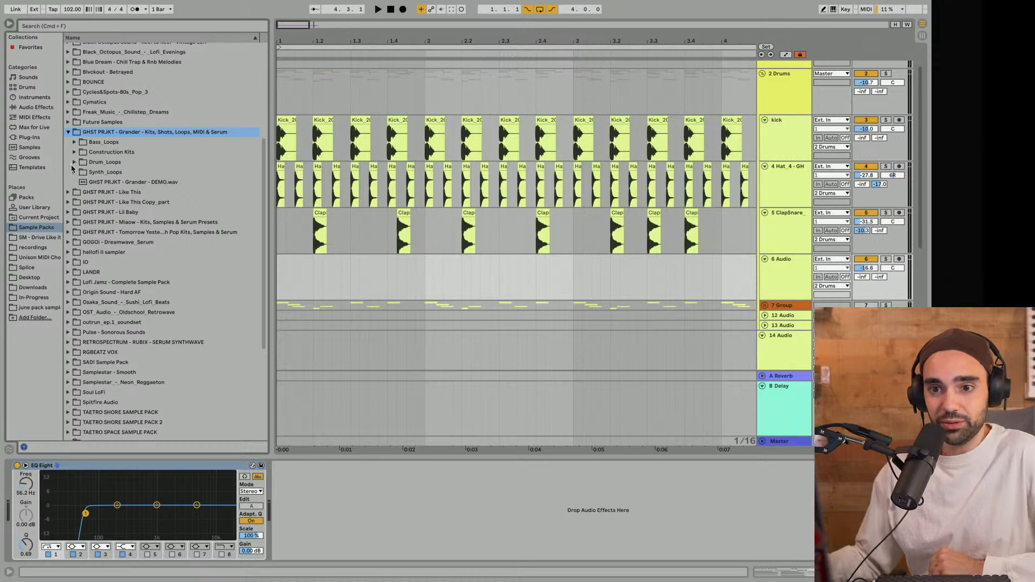
scroll(73, 173, up, 1)
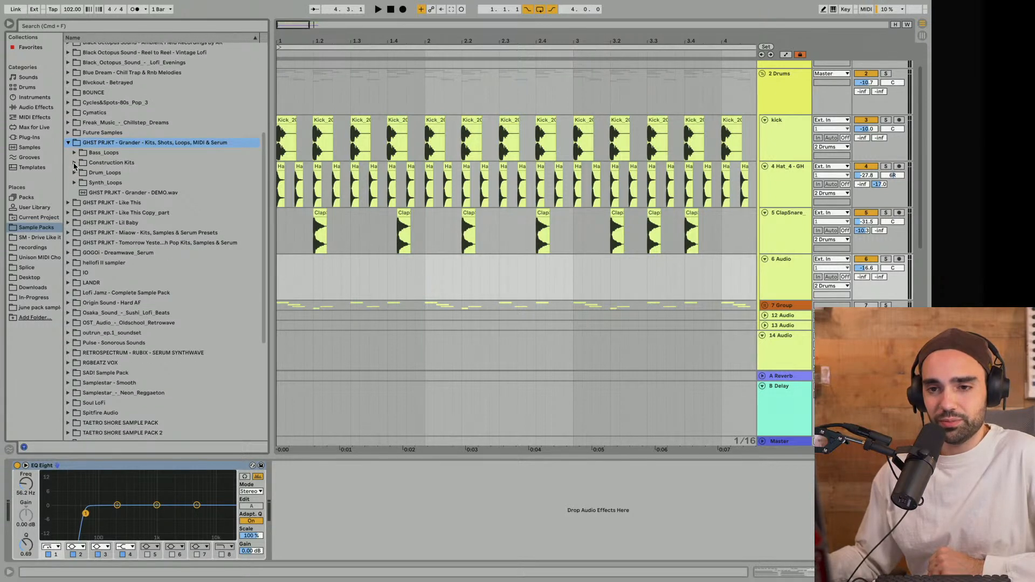
scroll(76, 185, down, 3)
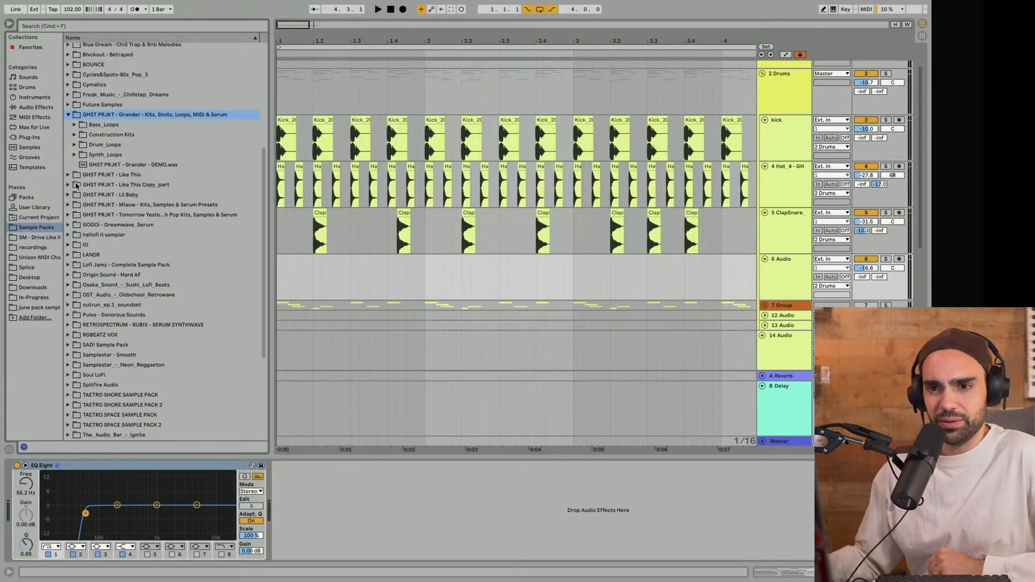
Audition one-shots in the GHST PRJKT - Lil Baby pack's GP_LB_Snareclaps folder and place GP_LB_Snareclap_1.wav on the 6 Audio track at 3.4.3
click(71, 196)
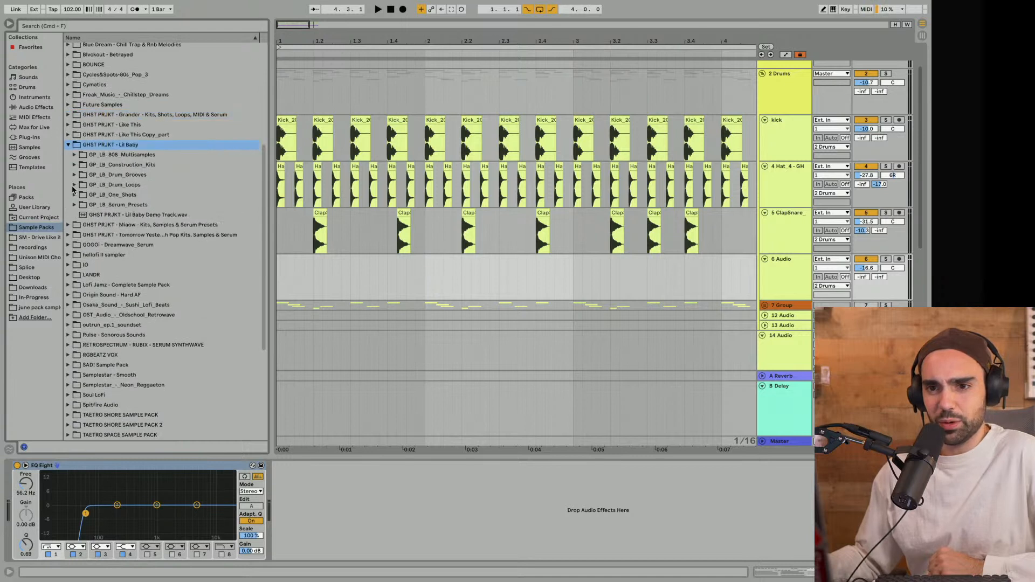
click(73, 195)
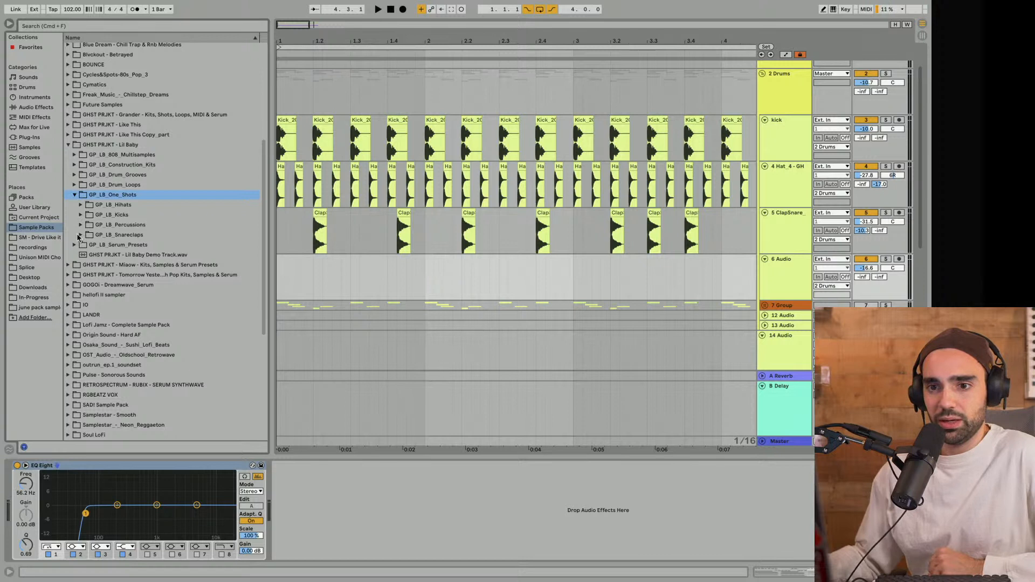
click(80, 235)
click(133, 265)
scroll(135, 248, up, 2)
scroll(140, 235, down, 3)
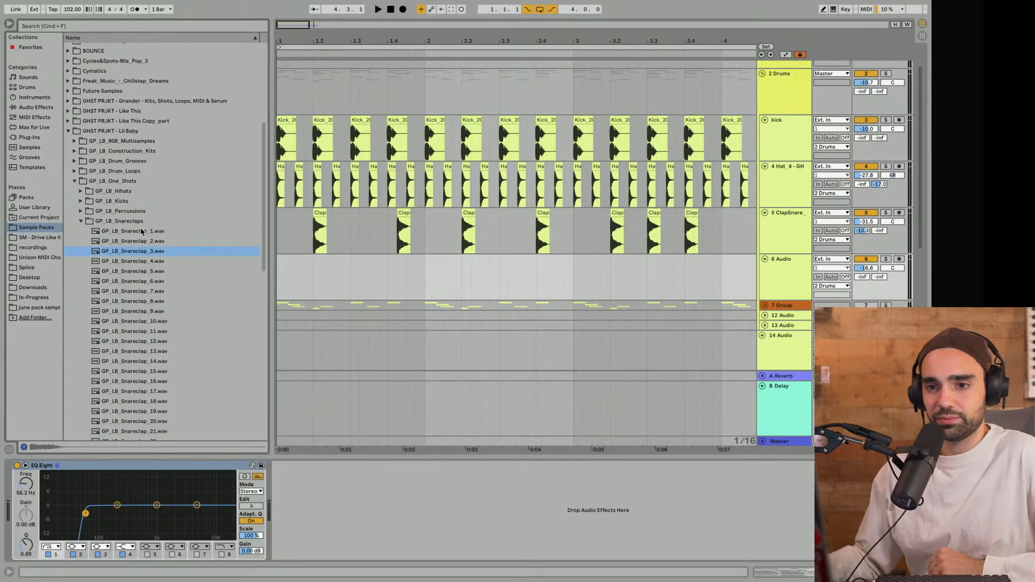
click(142, 232)
click(139, 244)
click(131, 233)
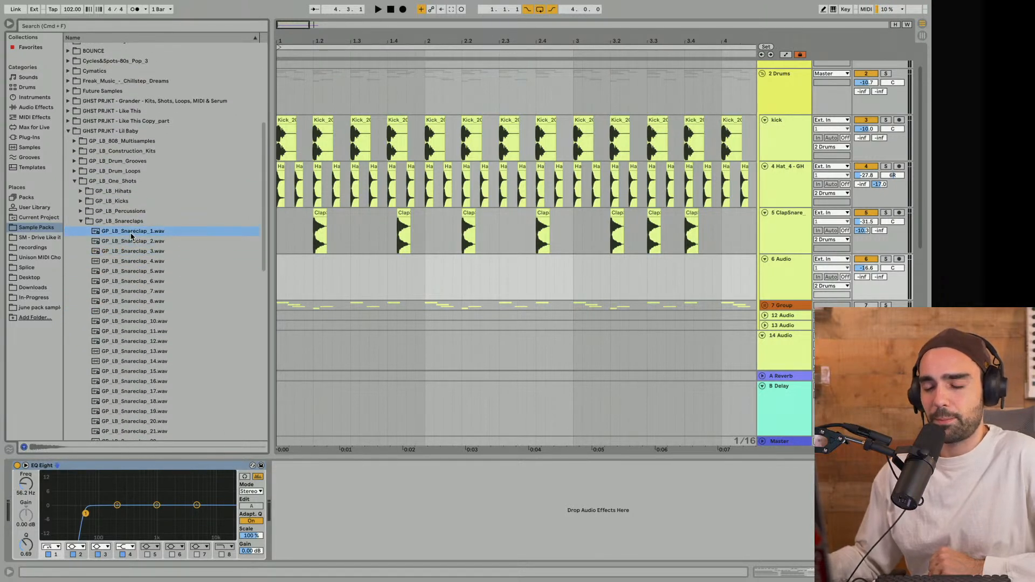
drag(150, 232, 706, 279)
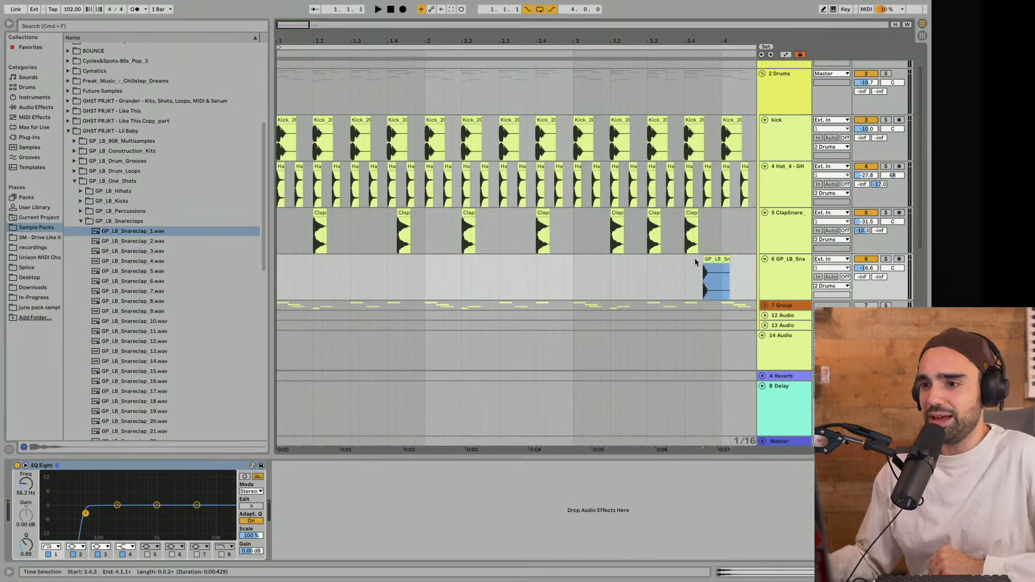
Set the snareclap track's volume to -20.6 dB and move its clip to 4.1.3 during playback
drag(665, 40, 532, 20)
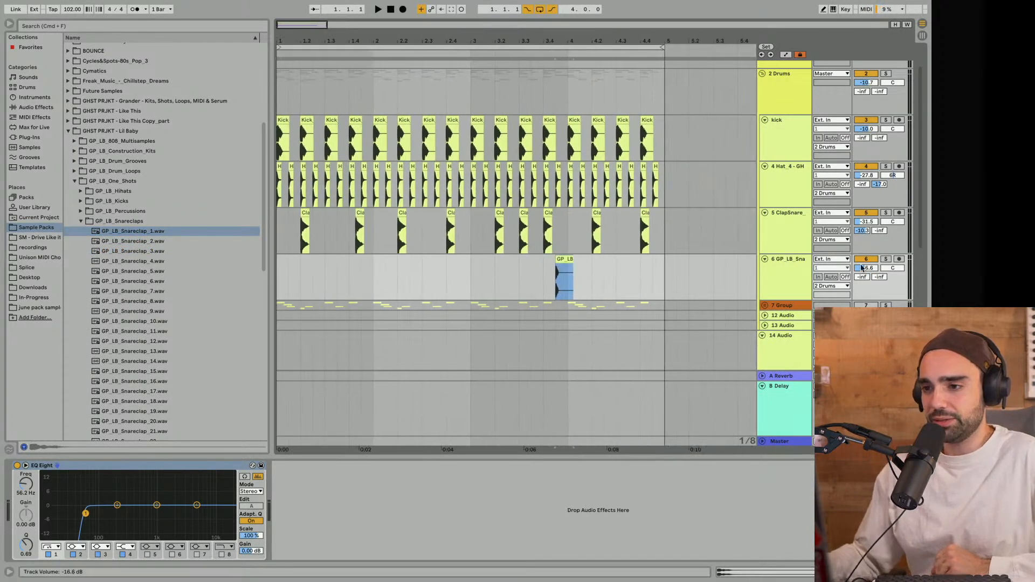
drag(866, 268, 866, 270)
click(503, 273)
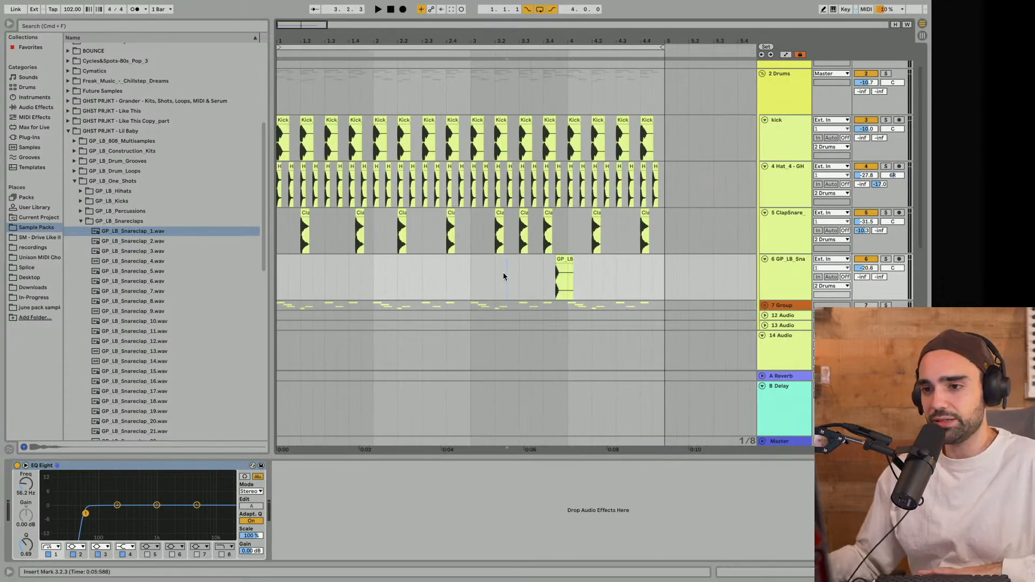
key(space)
click(566, 258)
drag(566, 257, 590, 257)
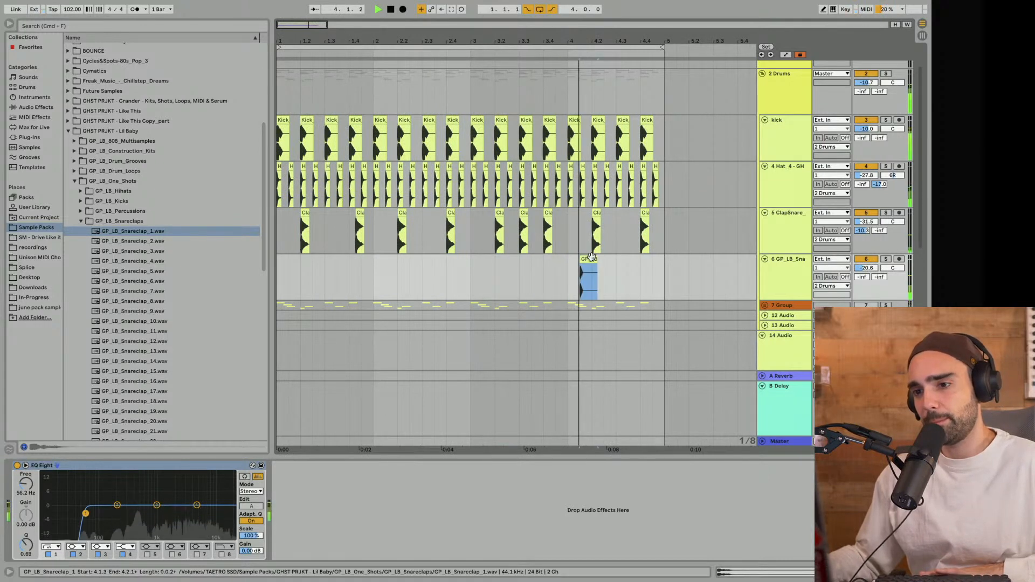
Fix the grid at 1/8, duplicate the snareclap clip so the copy starts at 4.2.1, and play the passage
right_click(547, 277)
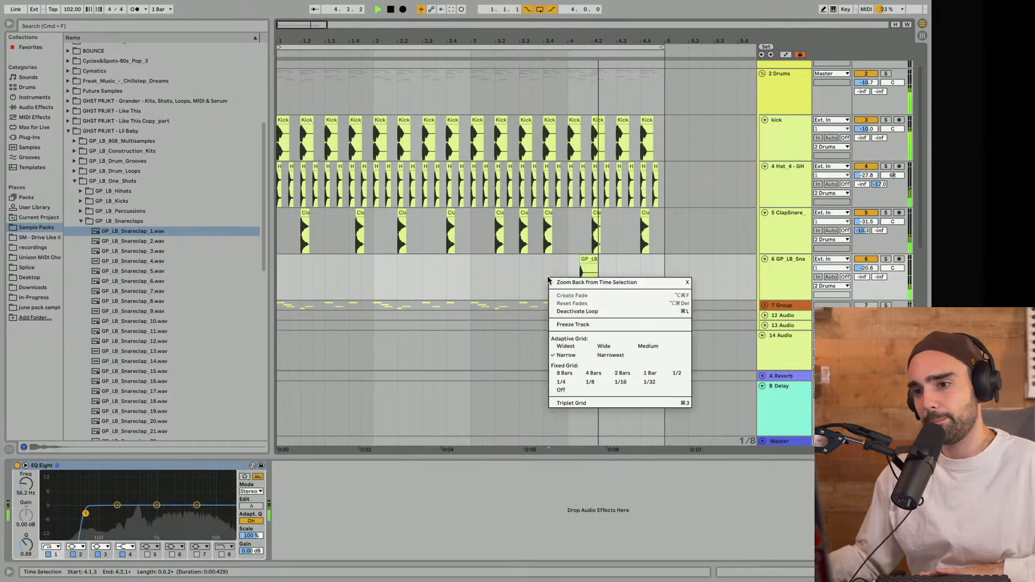
click(592, 383)
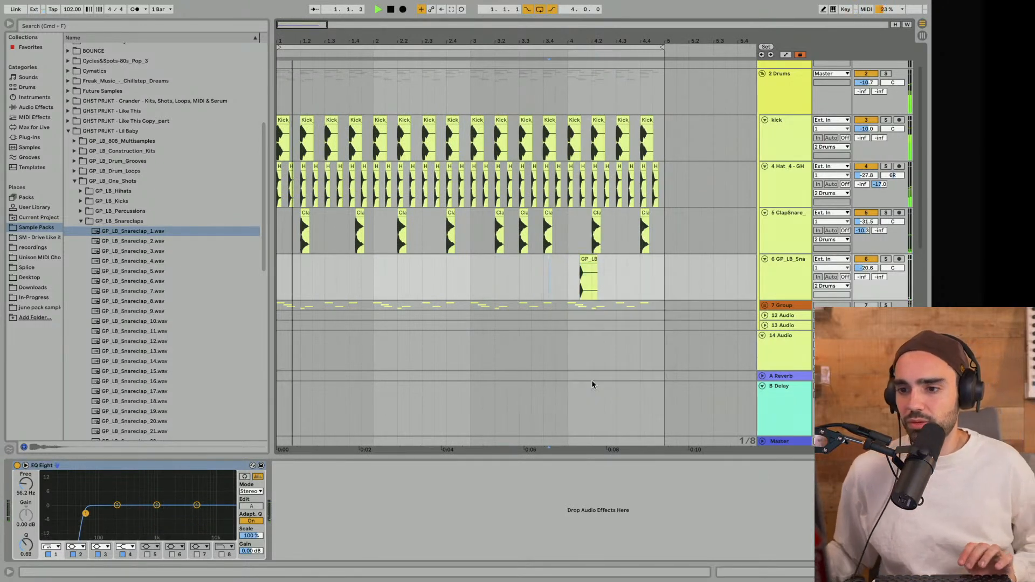
click(593, 258)
key(super+d)
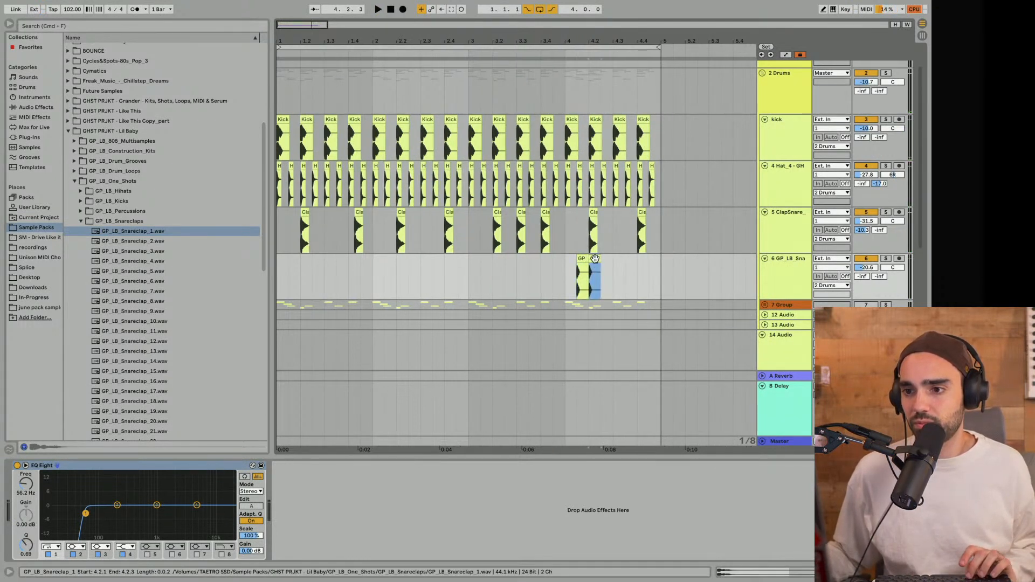
mouse_move(595, 258)
mouse_down()
mouse_move(606, 259)
mouse_move(594, 260)
mouse_up()
click(553, 264)
key(space)
key(space)
click(532, 267)
key(space)
Fix the grid at 1/16, move the second snareclap clip to 4.1.4 and play it from 3.4.1
scroll(533, 267, up, 1)
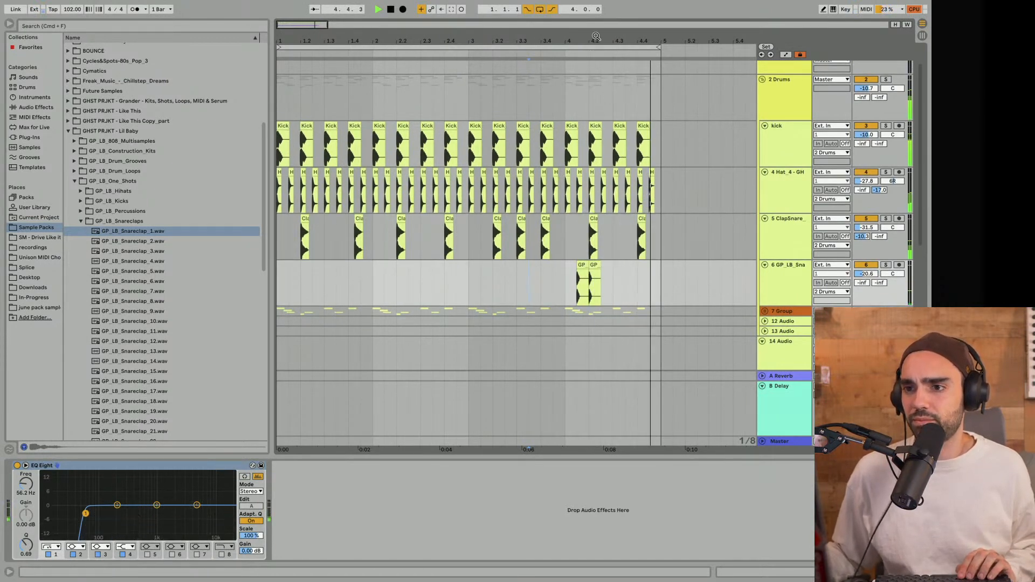
drag(596, 36, 523, 266)
right_click(495, 283)
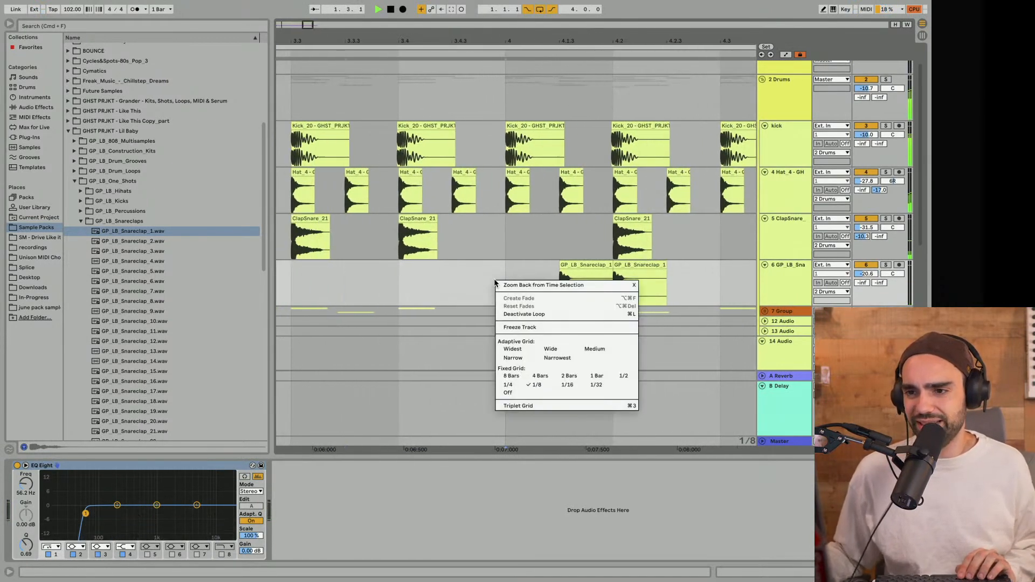
click(568, 384)
key(space)
drag(626, 292, 599, 291)
click(401, 275)
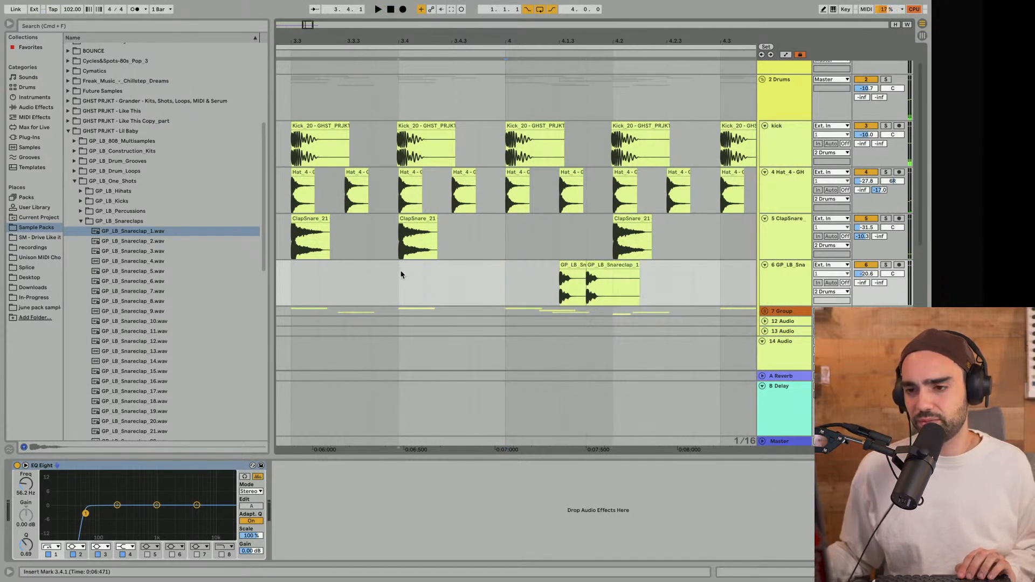
key(space)
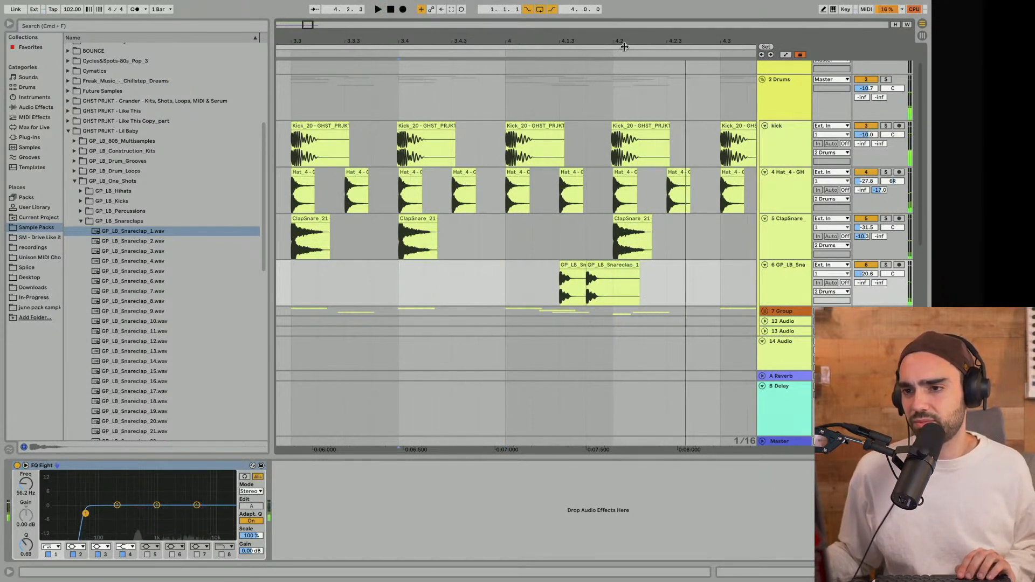
Duplicate the second snareclap clip, move the copy to 4.3.1 and play the passage
drag(624, 47, 530, 37)
click(527, 266)
key(super+d)
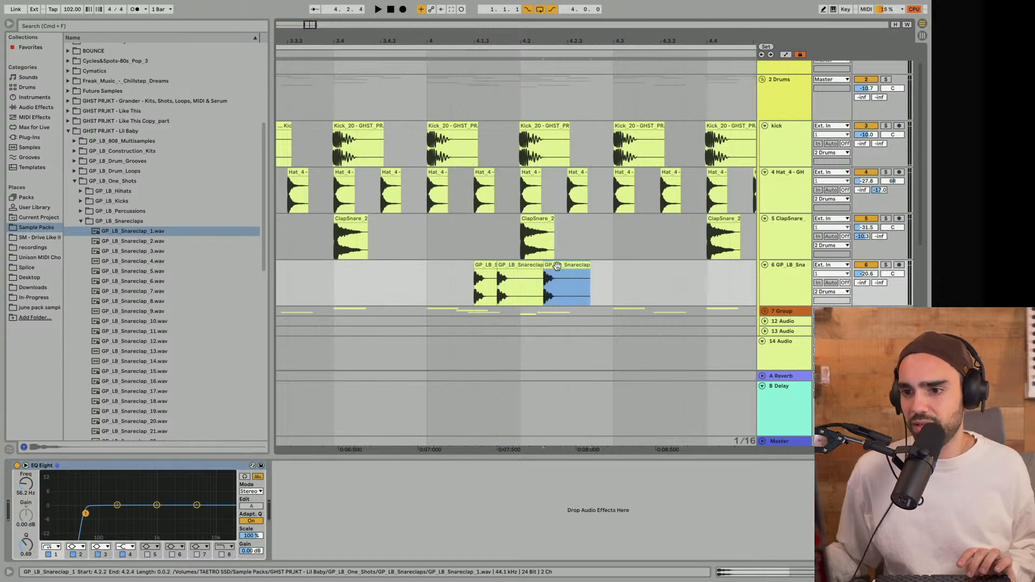
drag(557, 266, 620, 273)
click(407, 300)
key(space)
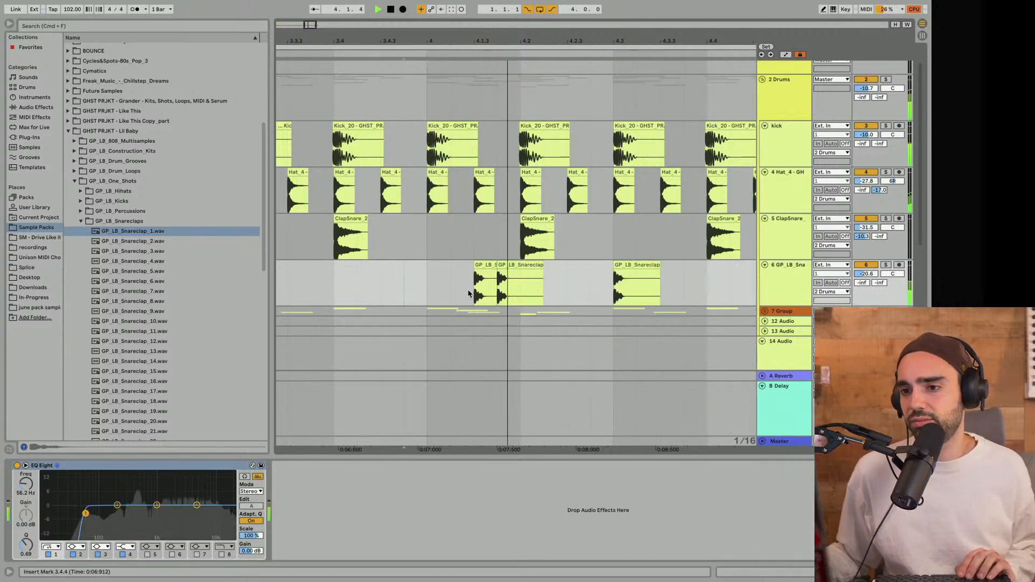
key(space)
Duplicate the snareclap clip at 4.3.1, move the copy to 4.3.4 and play from 3.4.4
scroll(653, 270, right, 1)
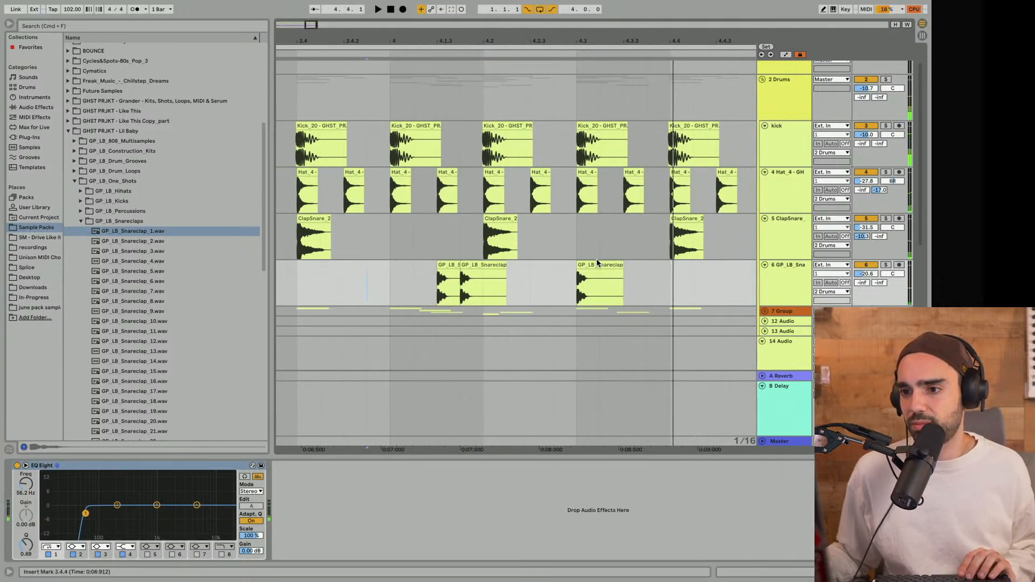
click(597, 262)
key(super+d)
drag(647, 267, 670, 267)
click(379, 283)
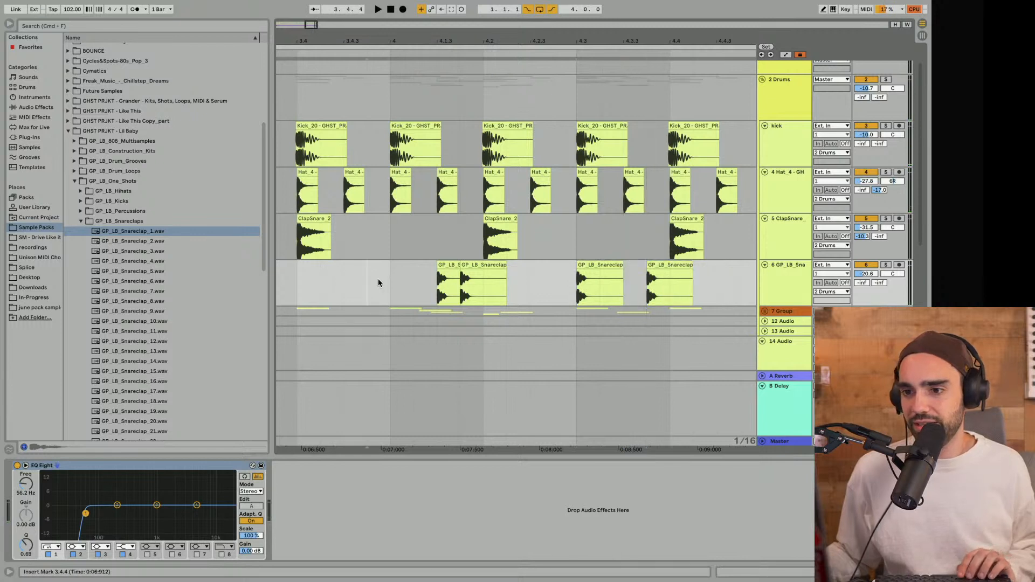
scroll(410, 282, up, 1)
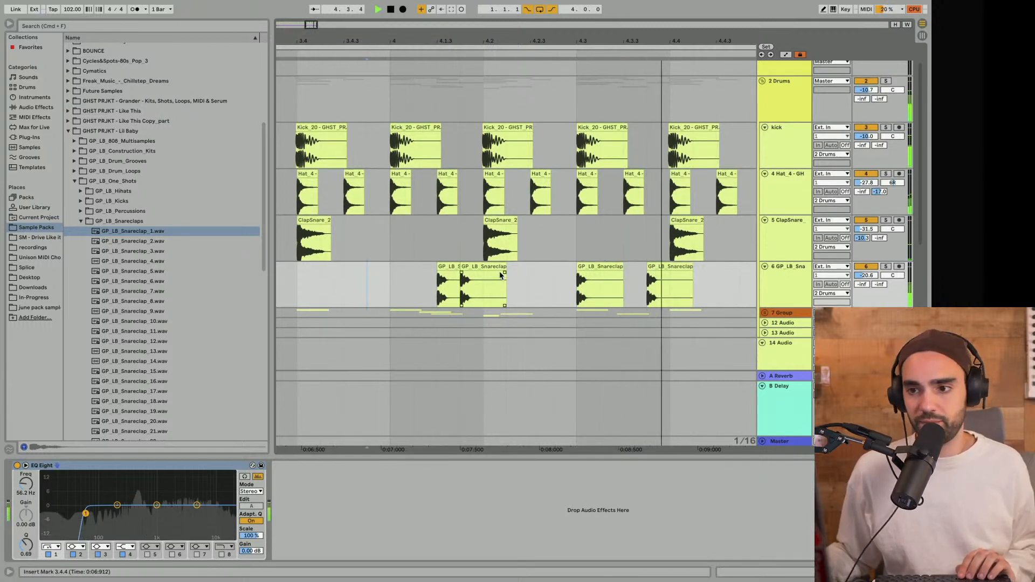
Duplicate the snareclap clip at 4.3.4, move the copy to 4.4.3 and play the end of the loop
scroll(703, 274, right, 1)
click(642, 269)
key(super+d)
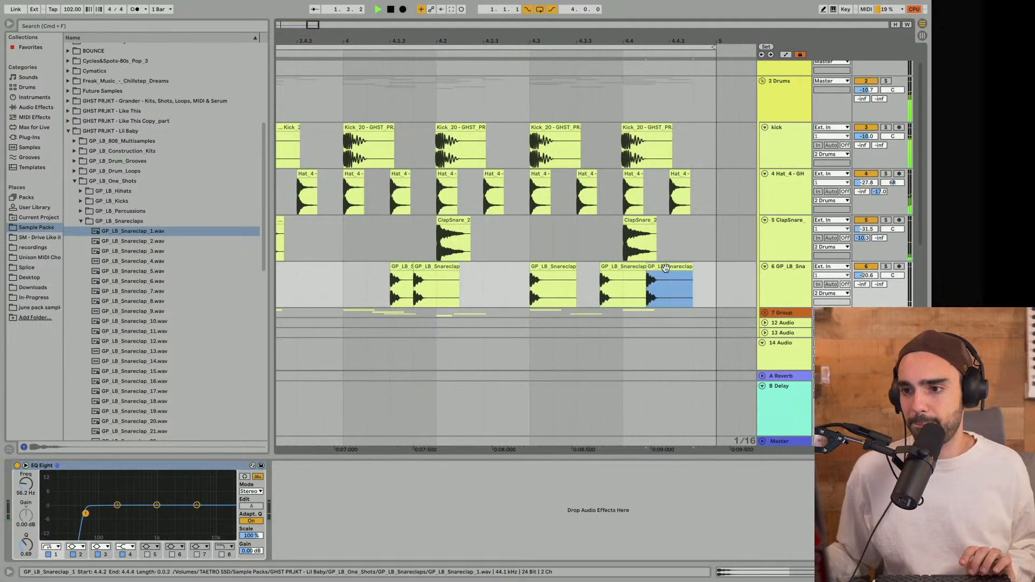
drag(645, 267, 697, 268)
click(390, 293)
key(space)
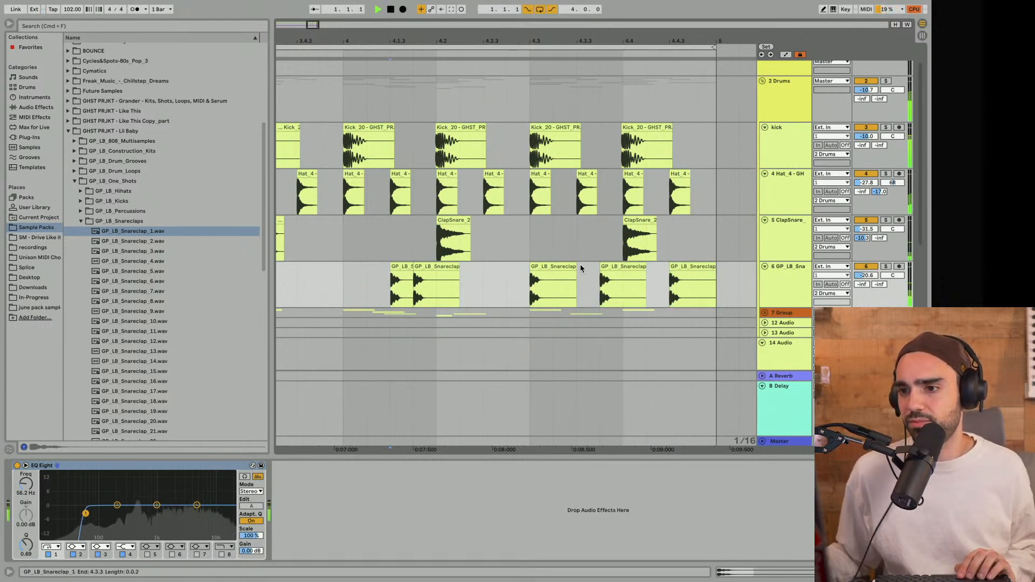
Stop playback, audition snareclaps 4, 10, 13, 17 and 20, and place GP_LB_Snareclap_20.wav on the snareclap track at 1.3.3
drag(470, 43, 601, 16)
click(125, 262)
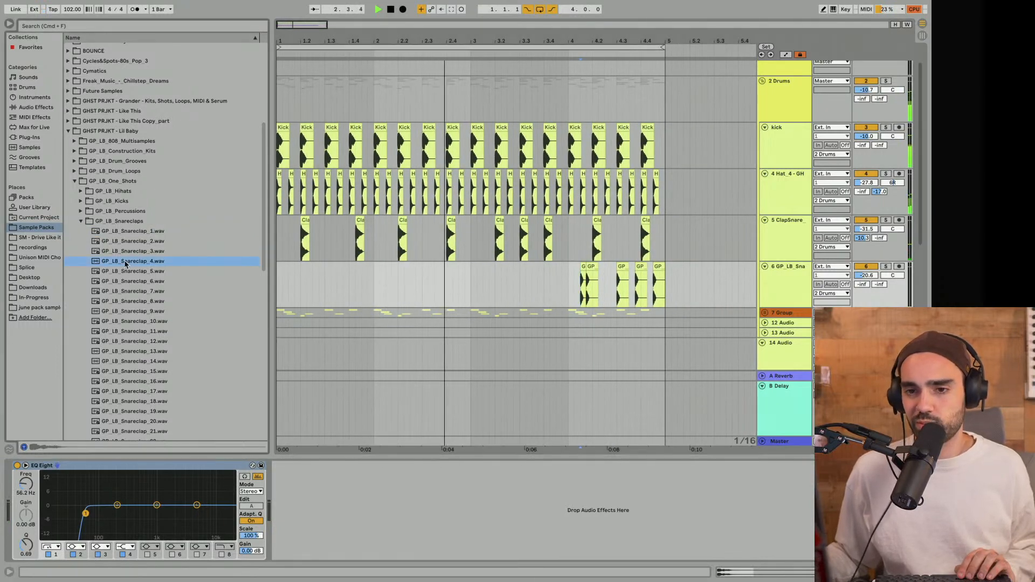
click(170, 322)
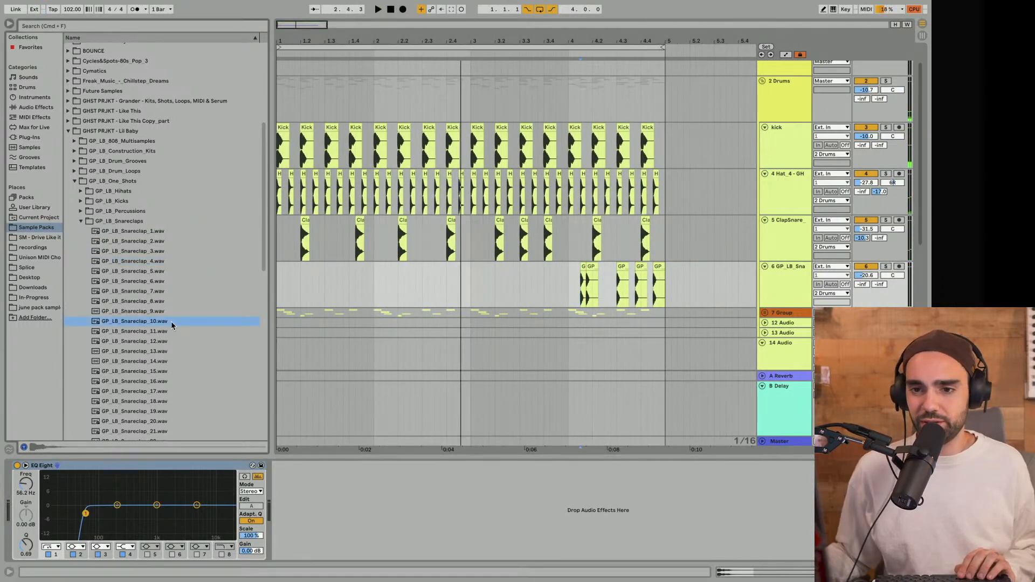
click(139, 352)
scroll(135, 361, down, 3)
click(135, 356)
scroll(133, 361, down, 3)
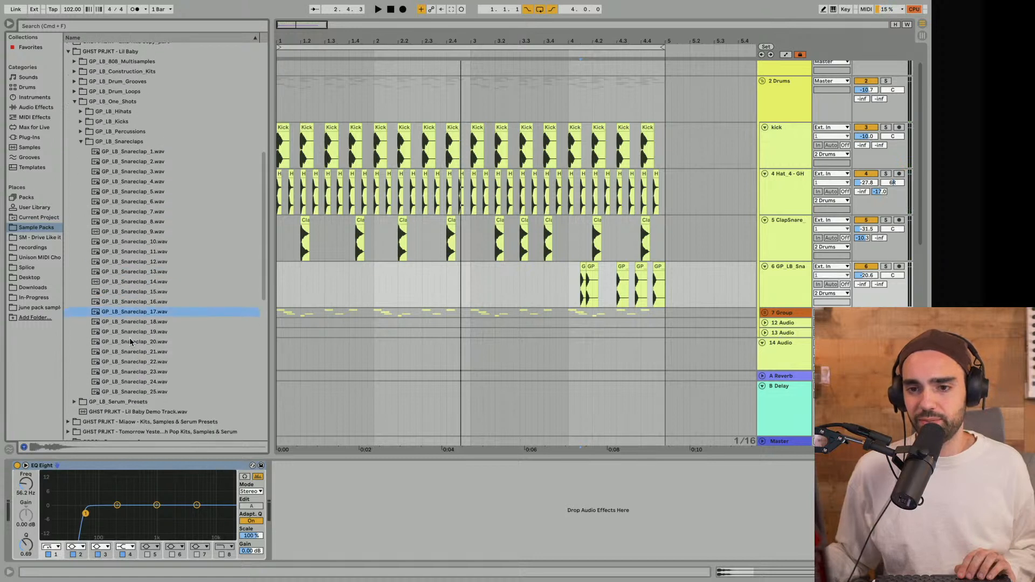
click(130, 341)
drag(125, 341, 338, 297)
Insert an audio track above the snareclap fill track and move the GP_LB_Snareclap_20 clip onto it at 1.2.4
click(788, 287)
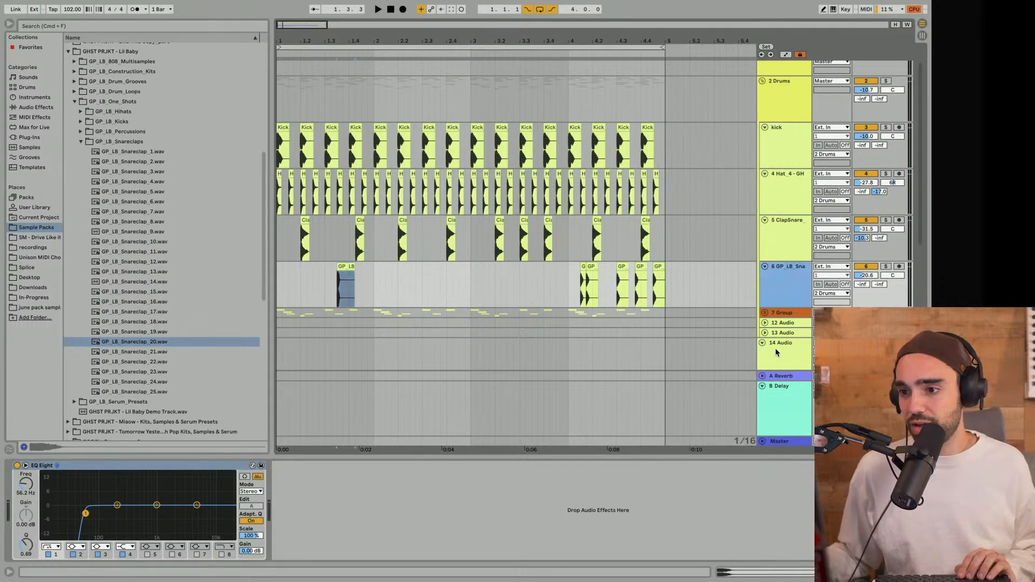
click(783, 323)
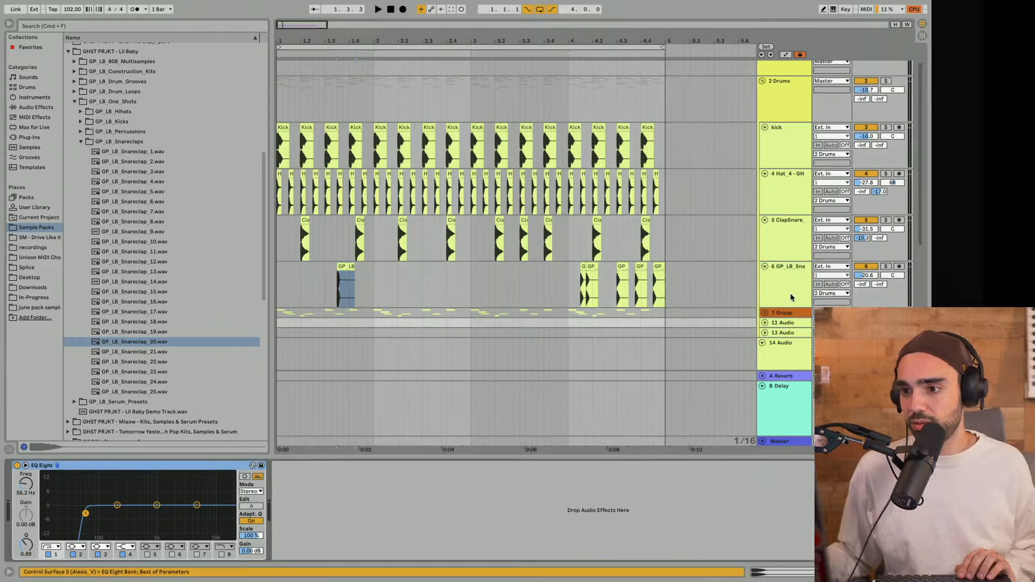
click(767, 325)
drag(780, 269, 781, 270)
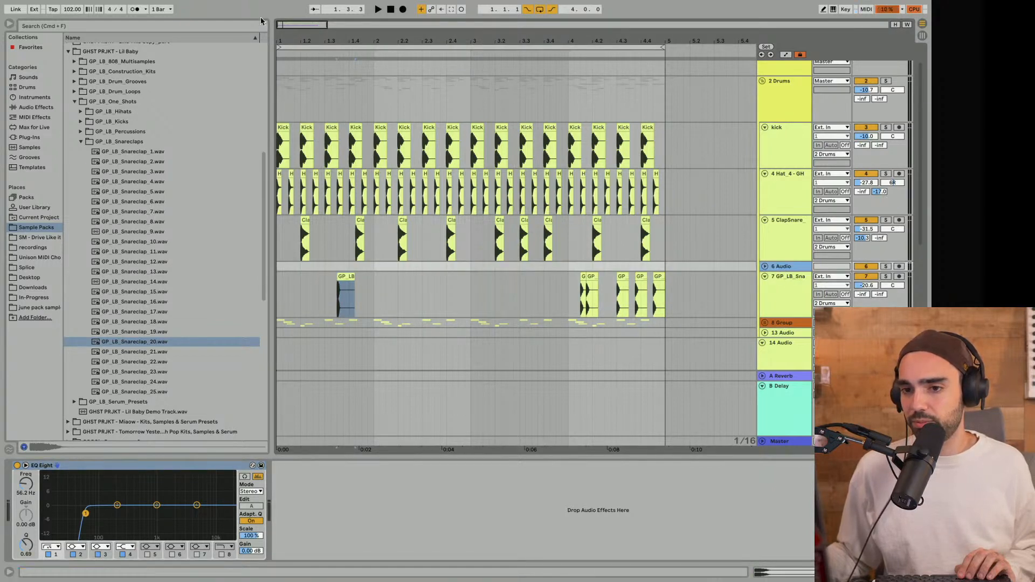
drag(351, 276, 332, 267)
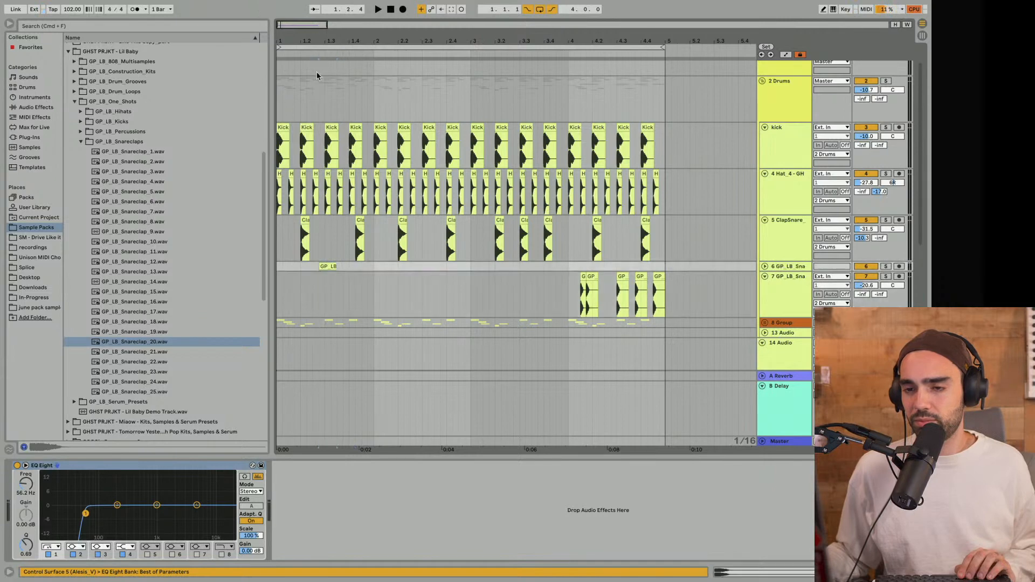
Play the loop, move the GP_LB_Snareclap_20 clip to 1.2.3 and set its track volume to -22.1 dB
drag(294, 40, 420, 23)
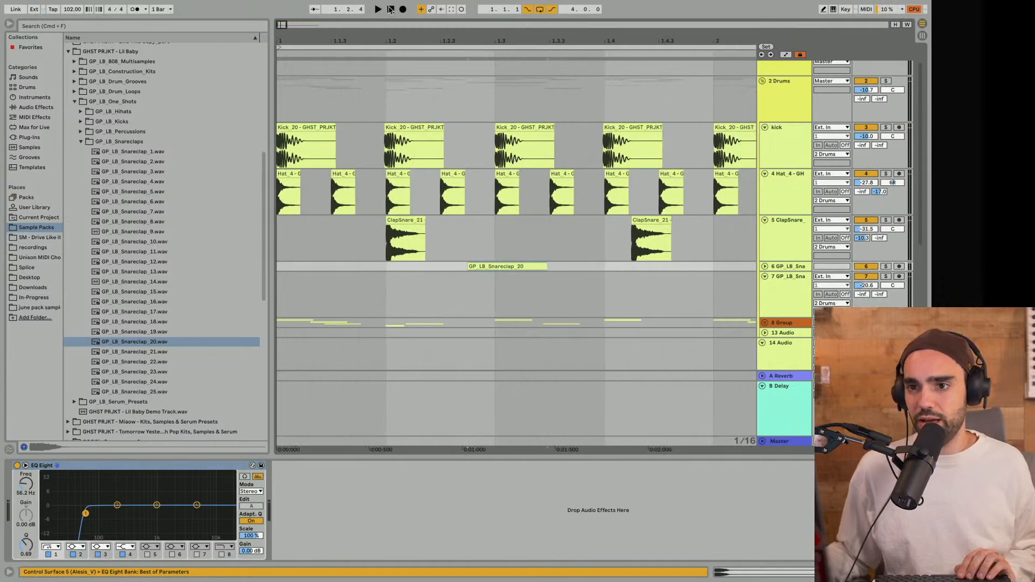
key(space)
drag(503, 266, 477, 264)
click(765, 261)
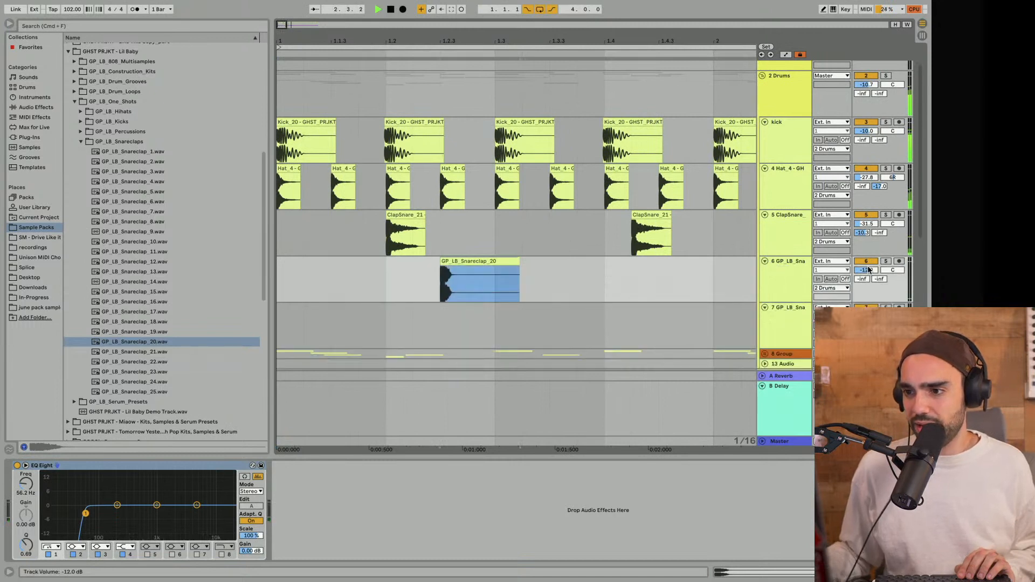
drag(870, 269, 870, 280)
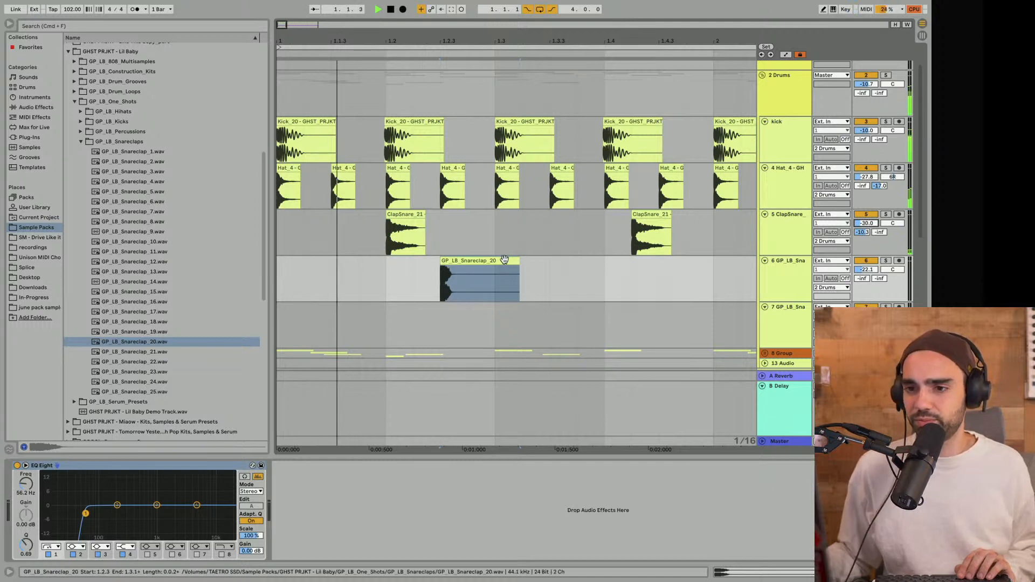
Shorten the GP_LB_Snareclap_20 clip to end at 1.2.4 and duplicate it directly after itself
drag(519, 261, 468, 261)
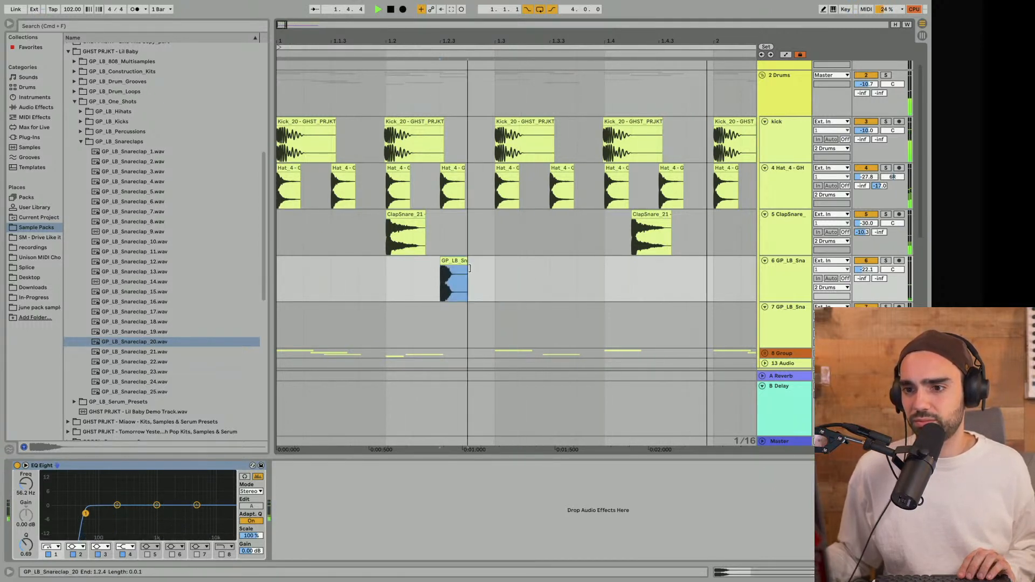
key(super+d)
click(342, 266)
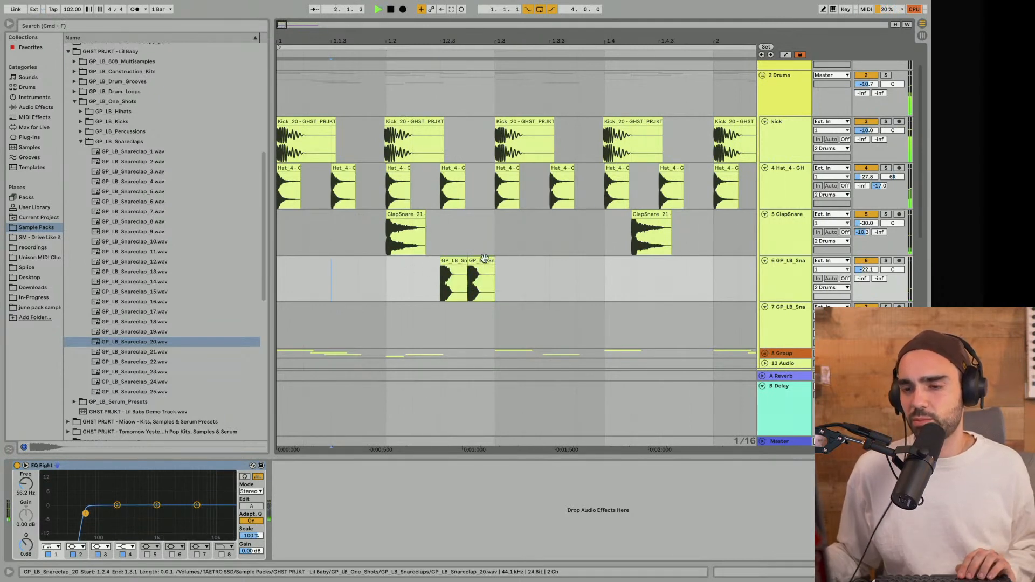
drag(408, 37, 408, 5)
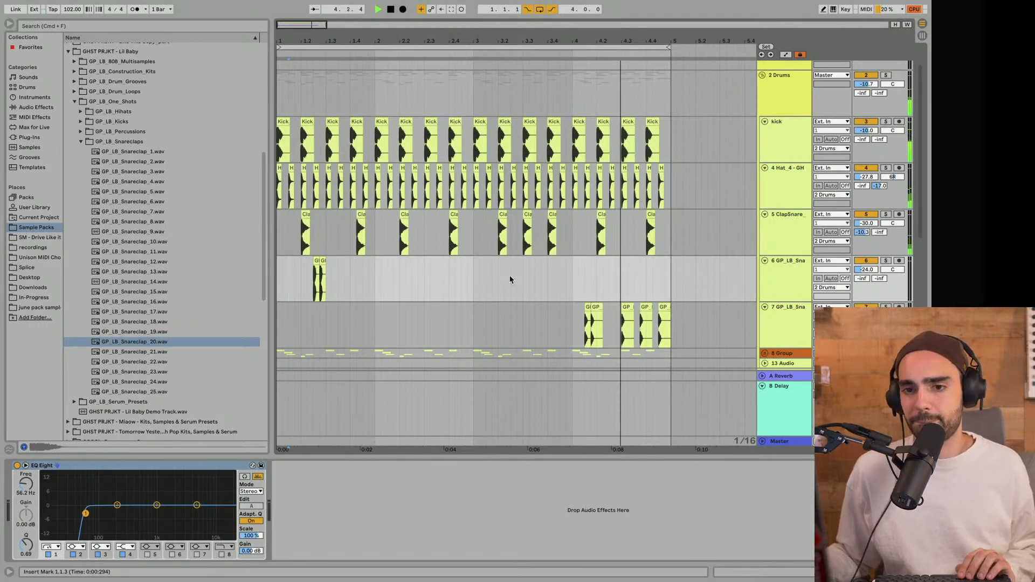
Stop playback and audition hi-hats 2, 11, 22, 24 and 25 in the GP_LB_Hihats folder
click(80, 140)
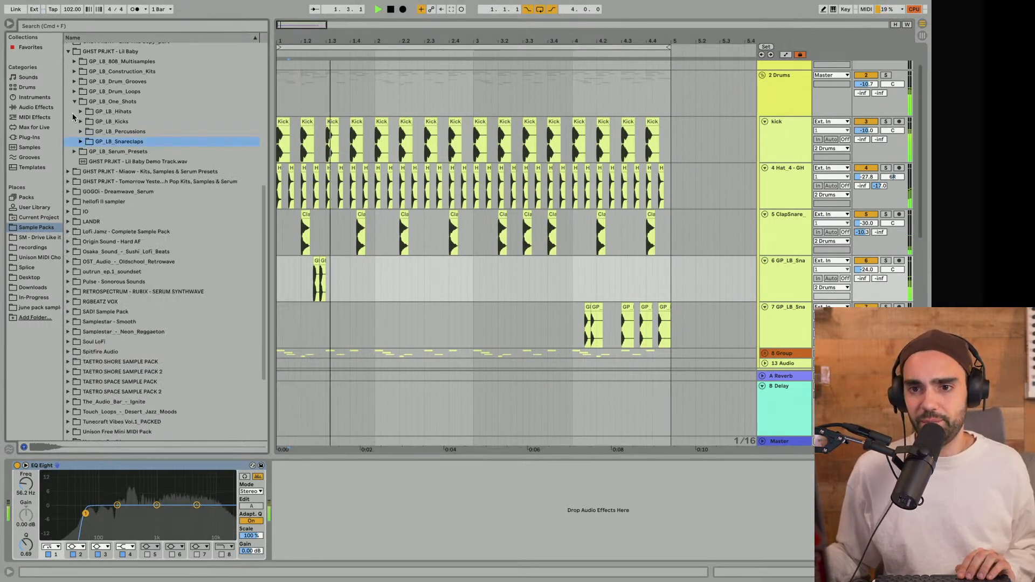
click(80, 112)
key(space)
click(105, 133)
click(130, 221)
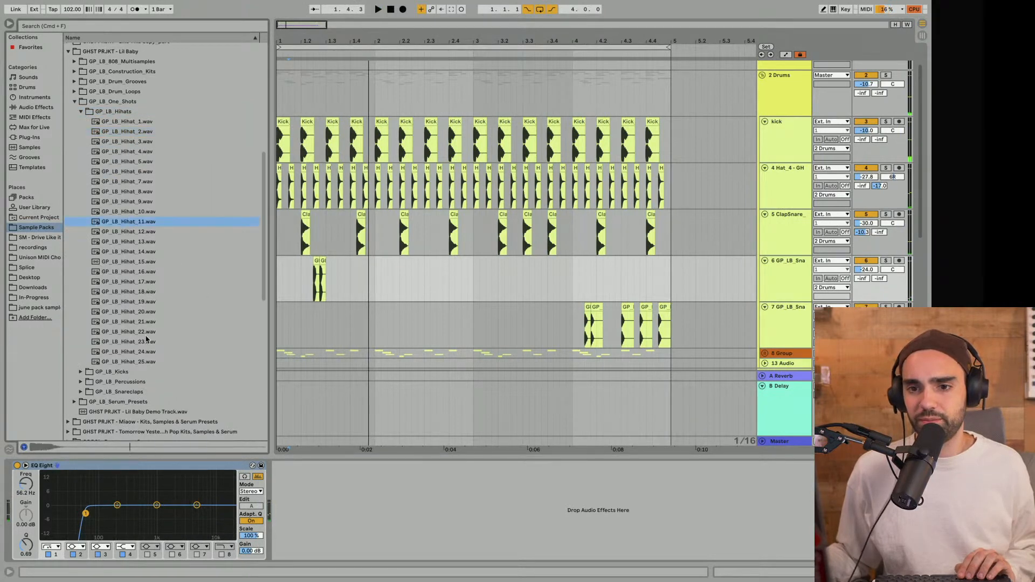
click(143, 332)
click(144, 351)
click(144, 361)
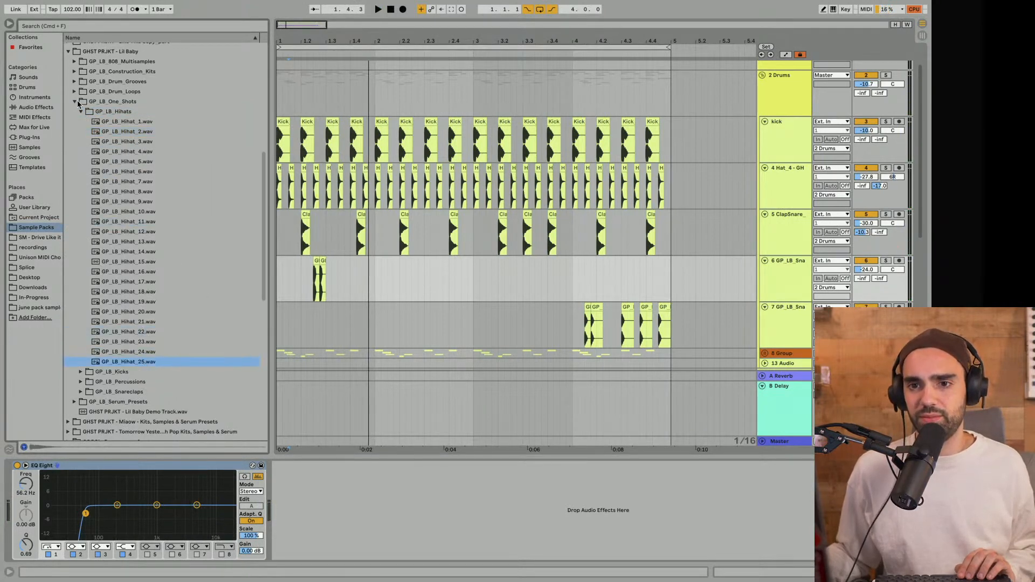
Leave the Lil Baby pack and open the One_Shots folder of the GHST PRJKT - Like This pack
click(77, 103)
scroll(74, 107, up, 3)
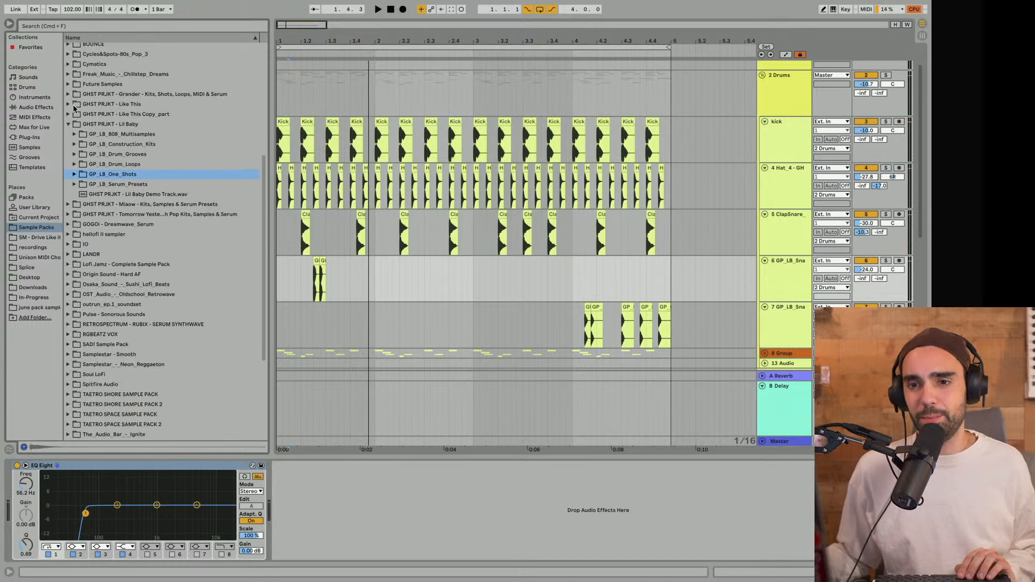
scroll(74, 108, up, 2)
click(68, 167)
click(68, 157)
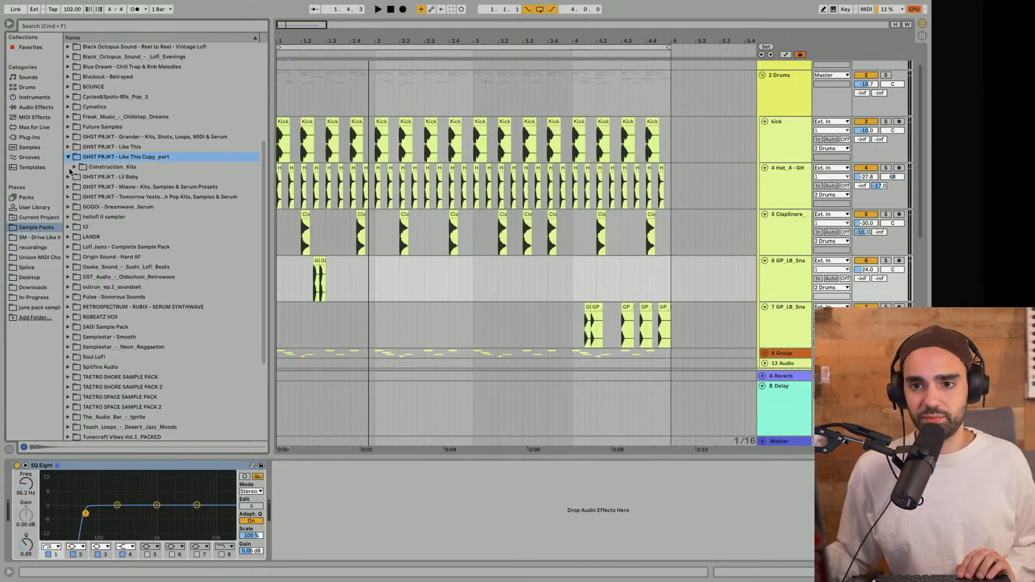
click(74, 167)
click(74, 167)
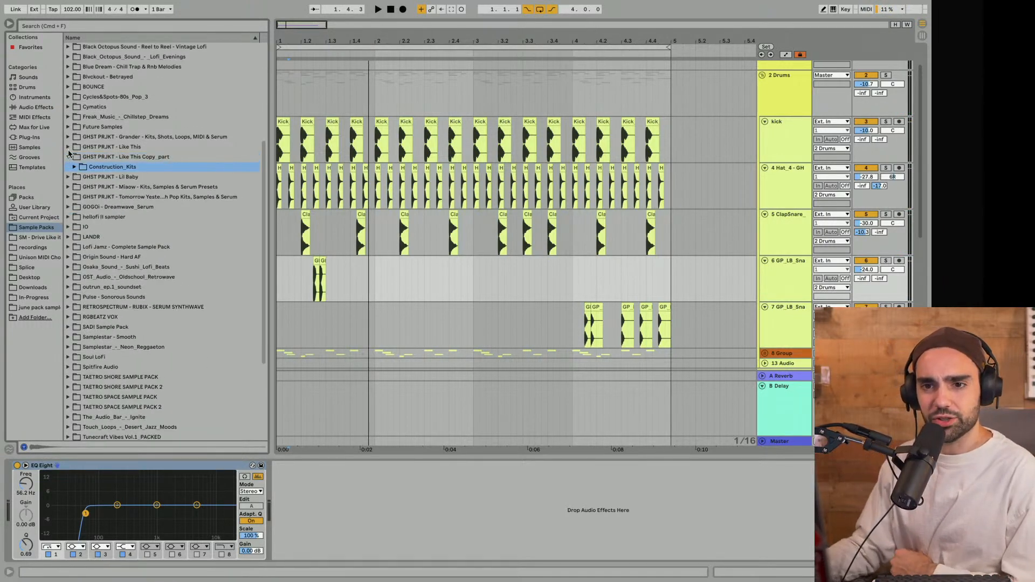
click(68, 148)
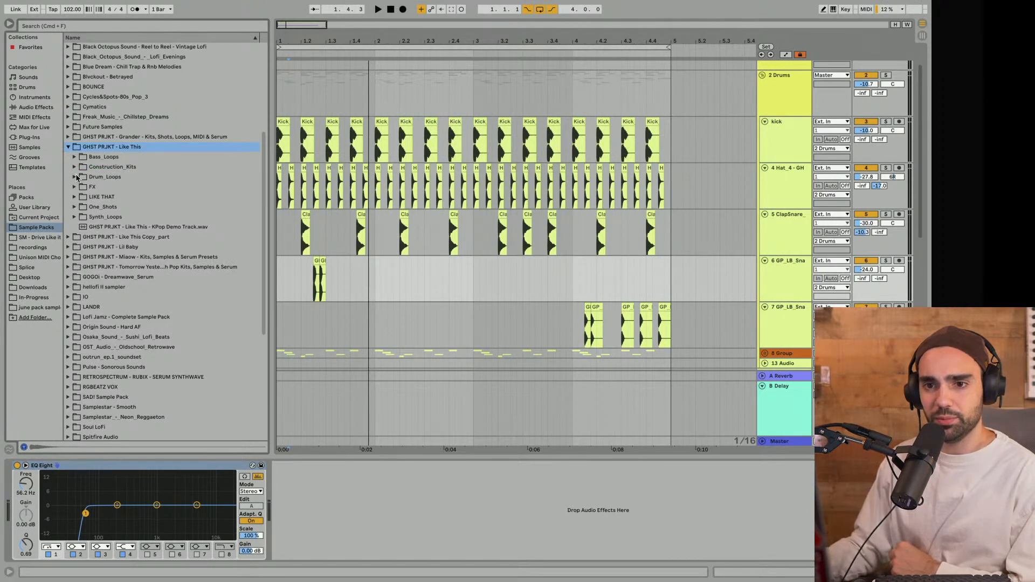
click(74, 207)
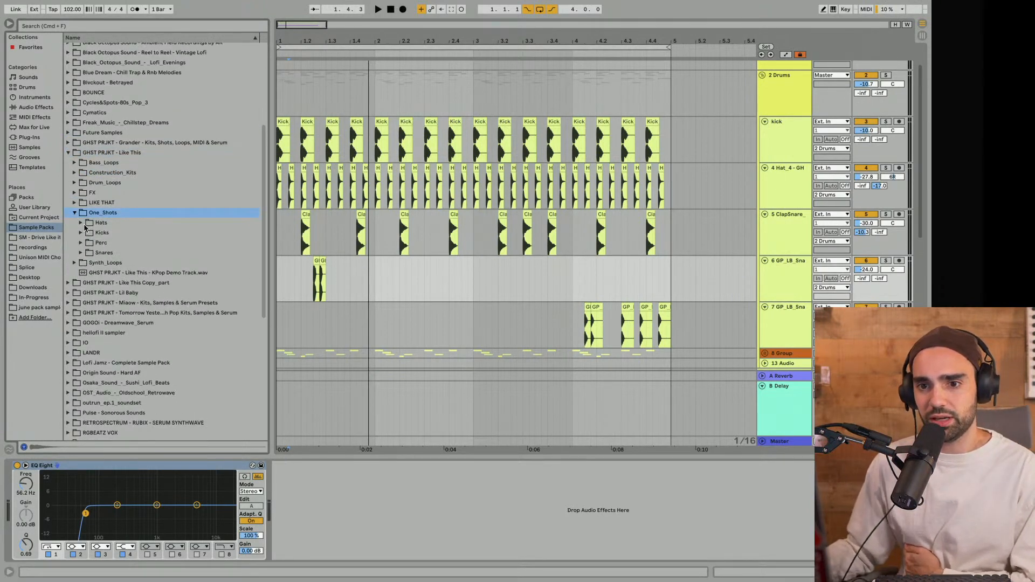
Audition hats 17 to 19 in the Hats folder and place Hat_18 on the GP_LB_Snareclap_20 track at 2.2.3
click(84, 224)
click(152, 391)
key(Down)
scroll(146, 407, down, 2)
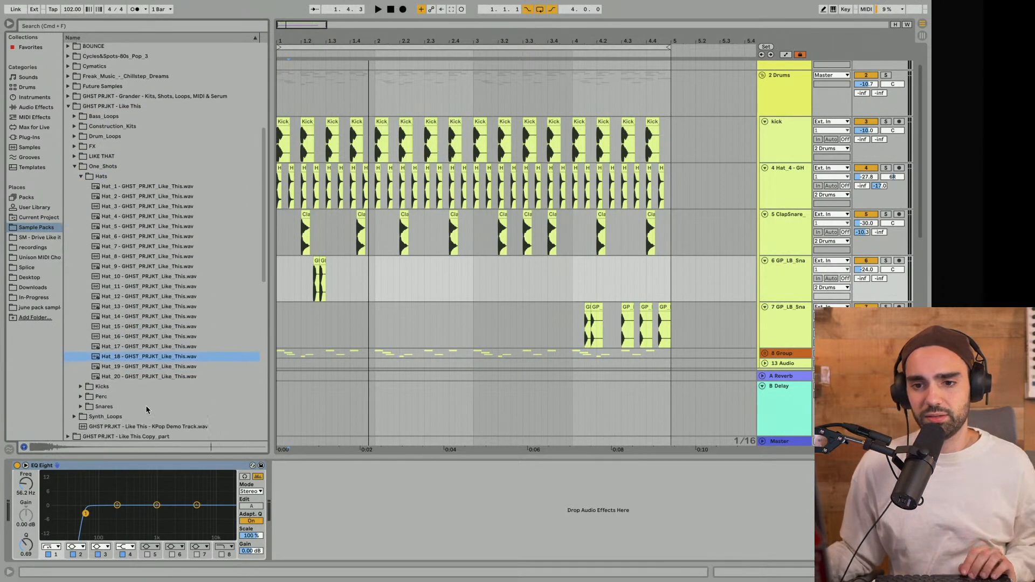
scroll(141, 388, up, 1)
click(131, 369)
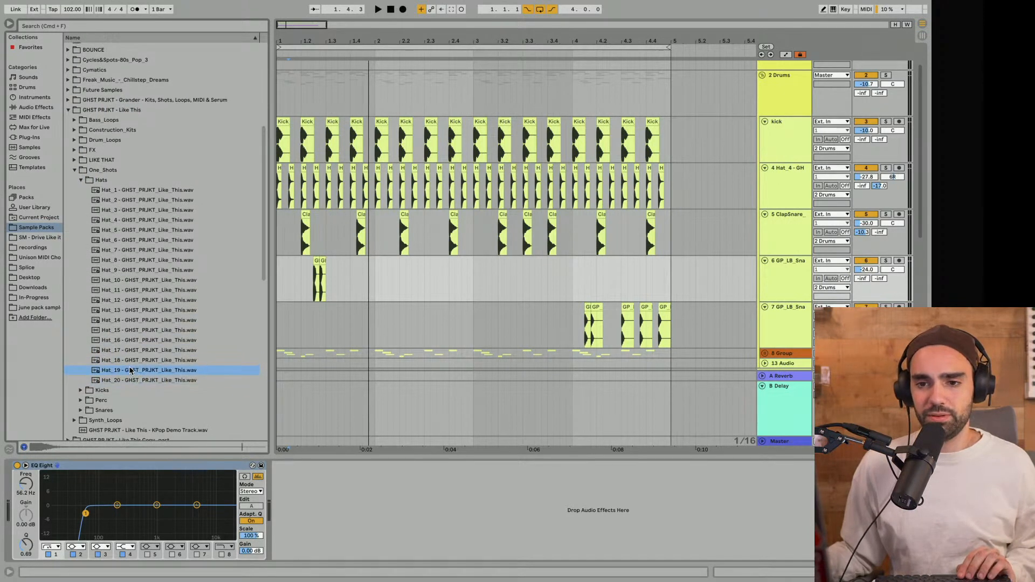
click(128, 361)
drag(128, 361, 416, 279)
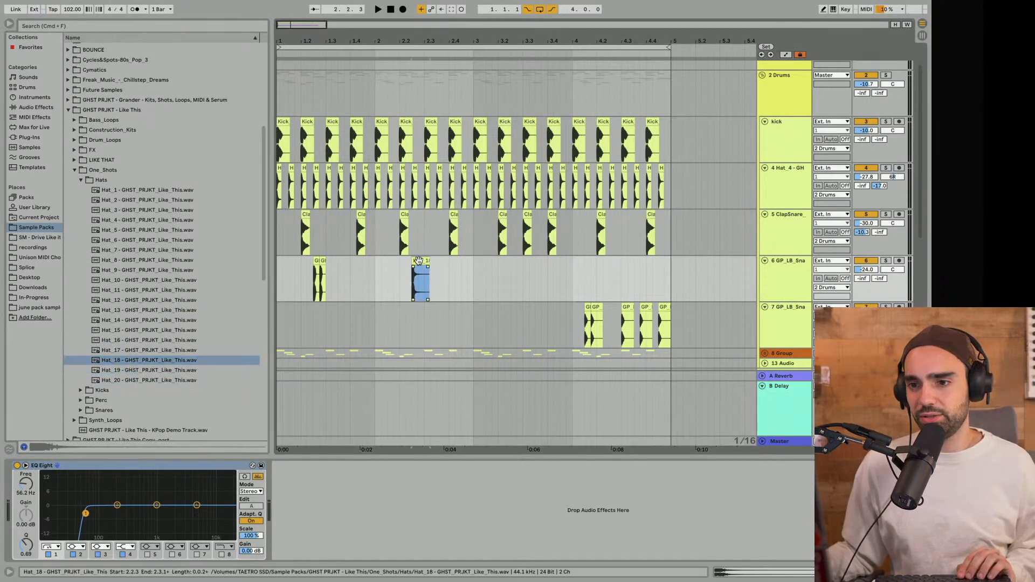
Reverse the Hat_18 clip, move it to 2.3.2 and play the loop from there
click(168, 554)
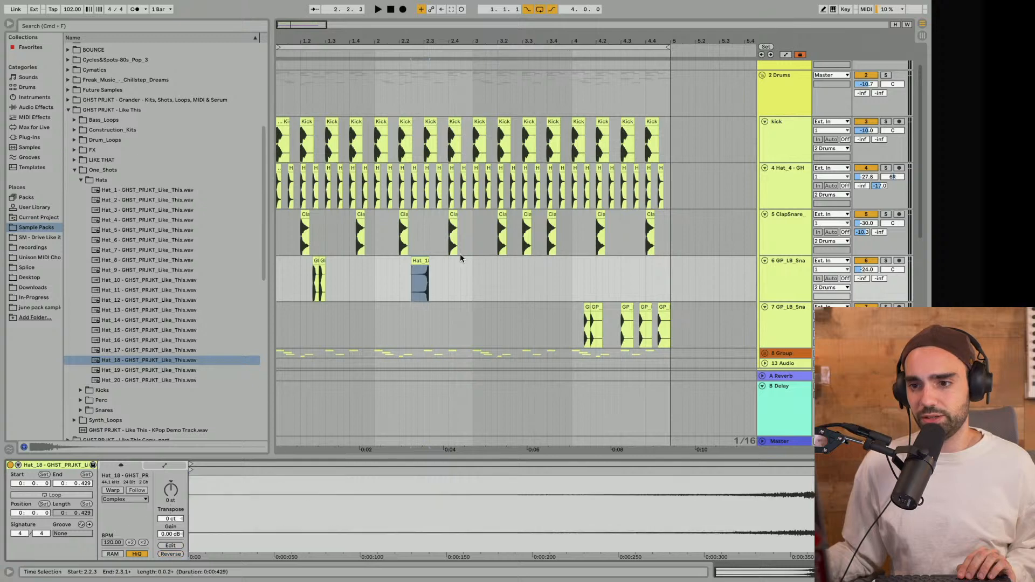
drag(414, 273, 432, 272)
click(426, 274)
key(space)
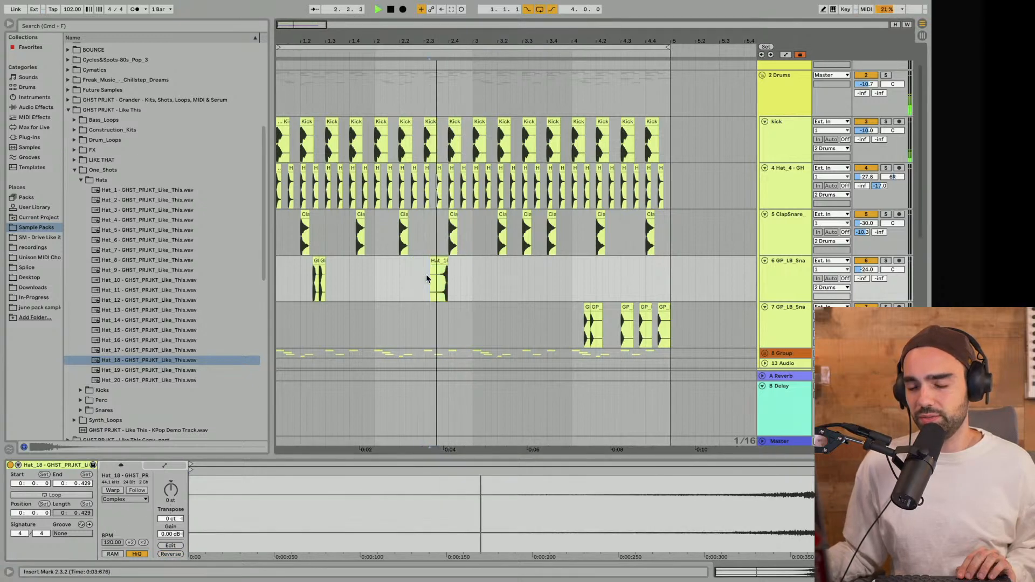
scroll(478, 306, up, 3)
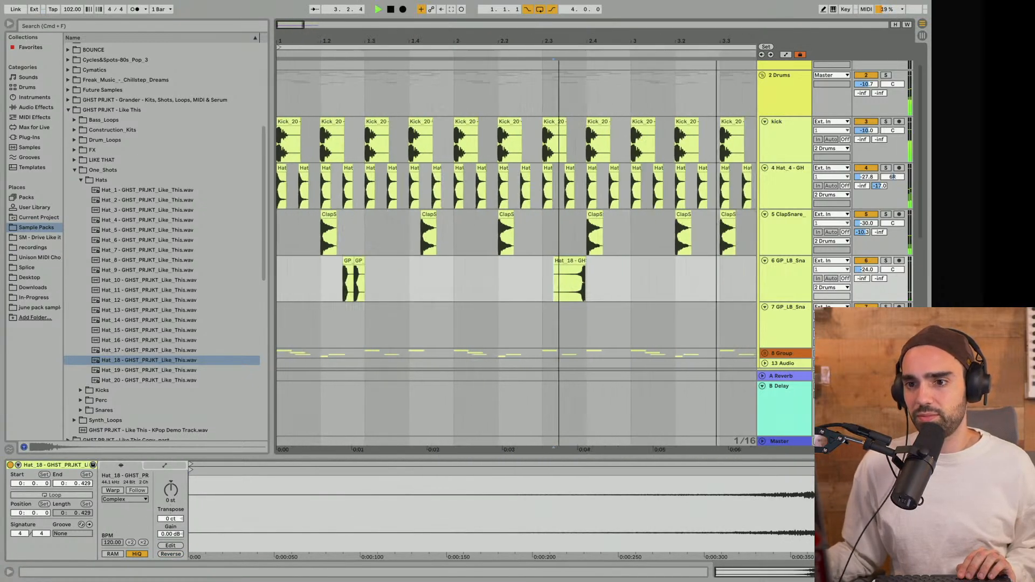
scroll(478, 306, down, 1)
scroll(477, 305, down, 1)
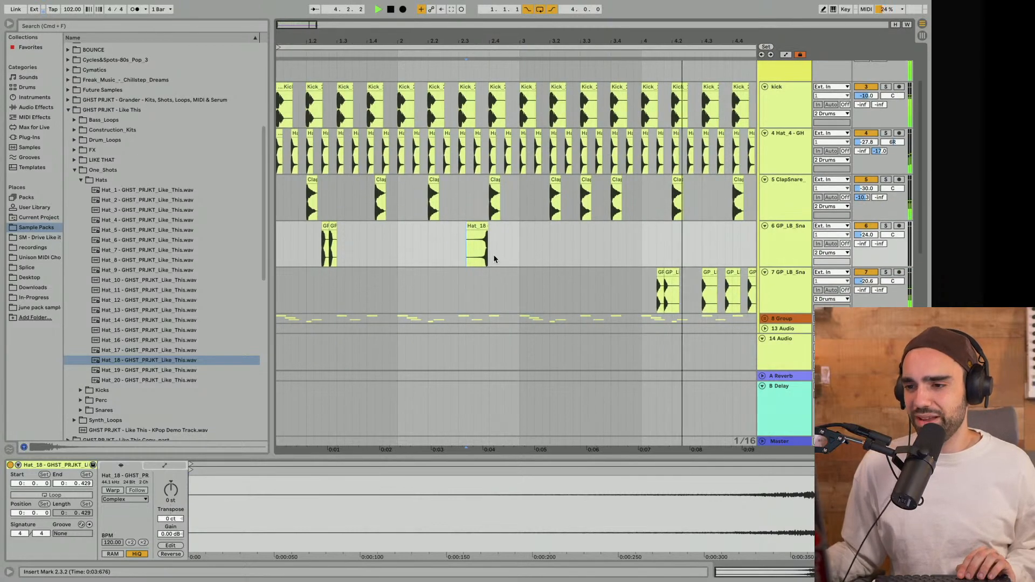
key(space)
Insert an audio track below track 6, move the reversed Hat_18 clip onto it at 1.3.3 and play from the start
drag(798, 349, 792, 272)
drag(717, 263, 701, 267)
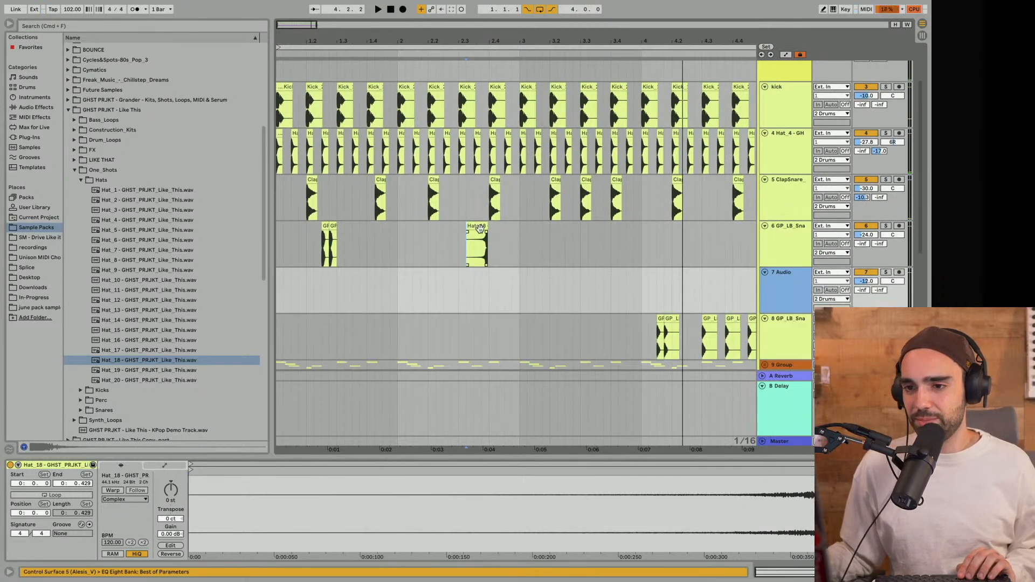
drag(470, 257, 354, 302)
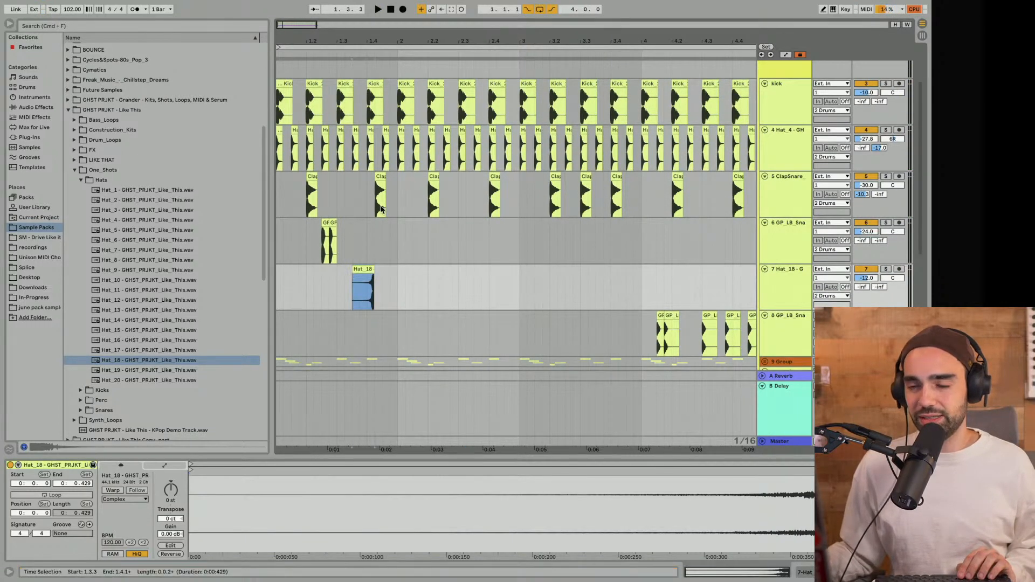
click(391, 9)
key(space)
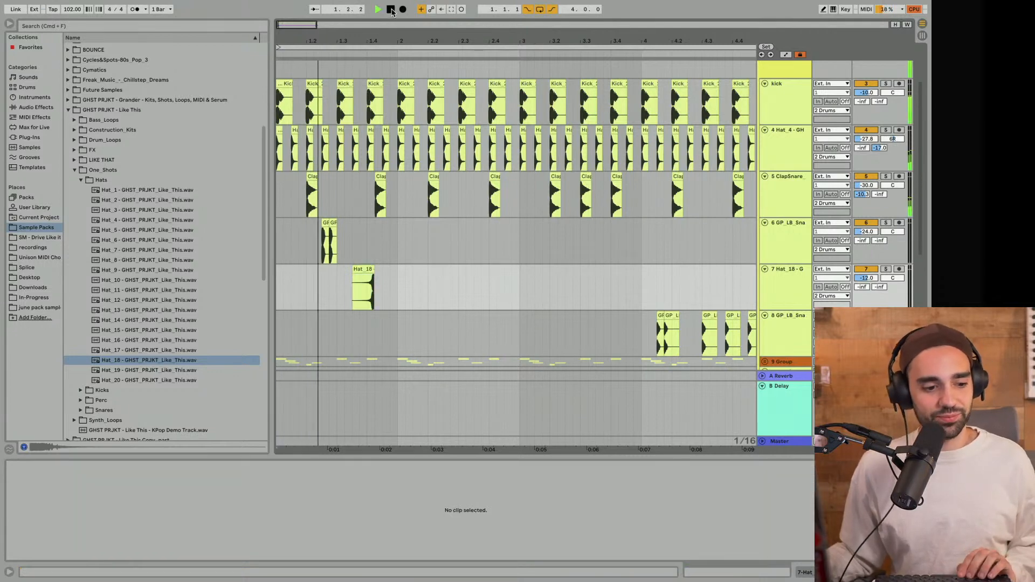
key(space)
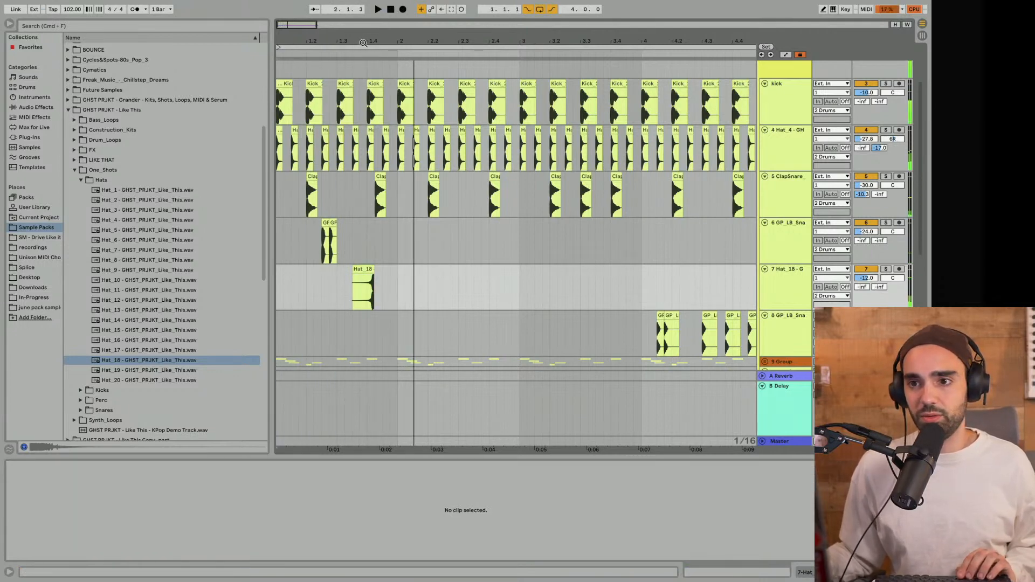
Move the reversed Hat_18 clip to 1.3.2, turn the grid off and nudge the clip slightly later
drag(364, 41, 520, 91)
drag(531, 269, 496, 279)
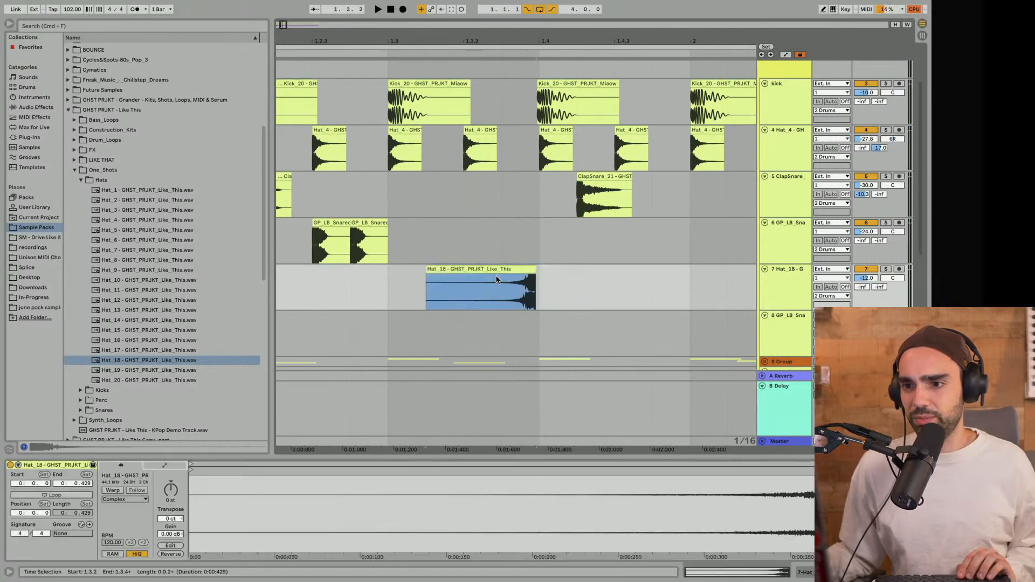
right_click(561, 290)
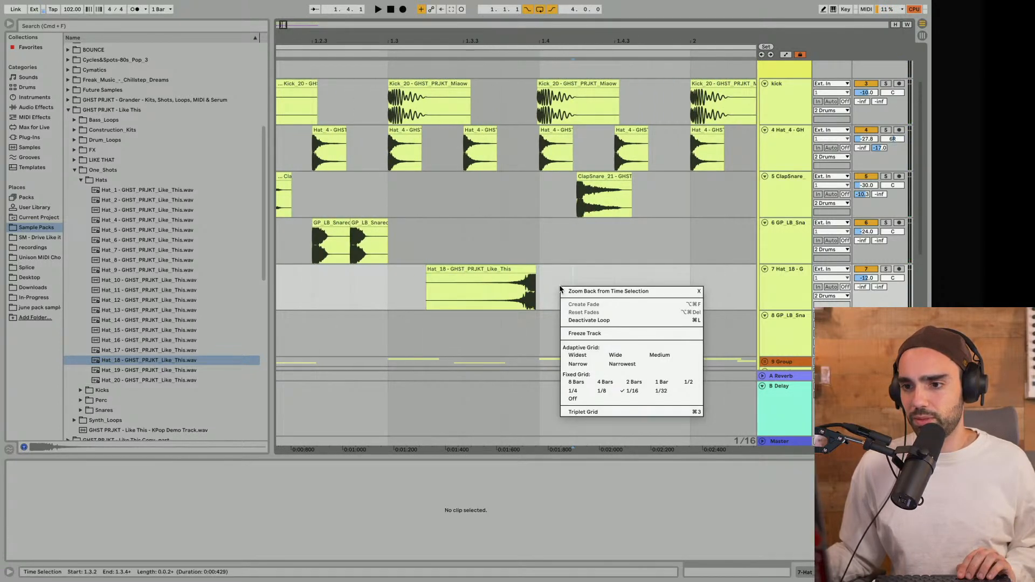
click(577, 399)
drag(501, 291, 506, 292)
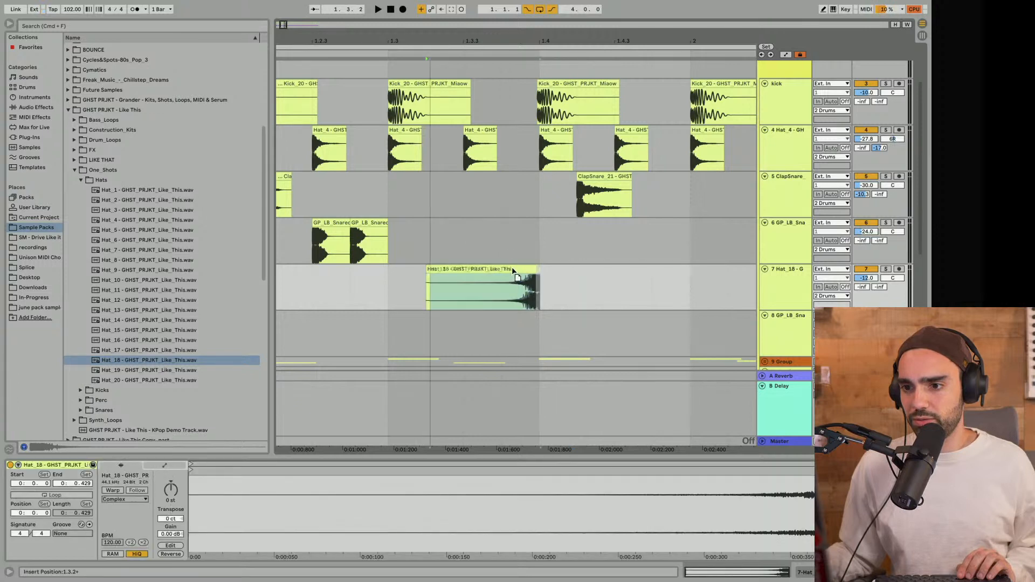
Set the fixed grid to 1/4 and trim the end of the reversed Hat_18 clip to 1.4.1
right_click(567, 295)
click(581, 399)
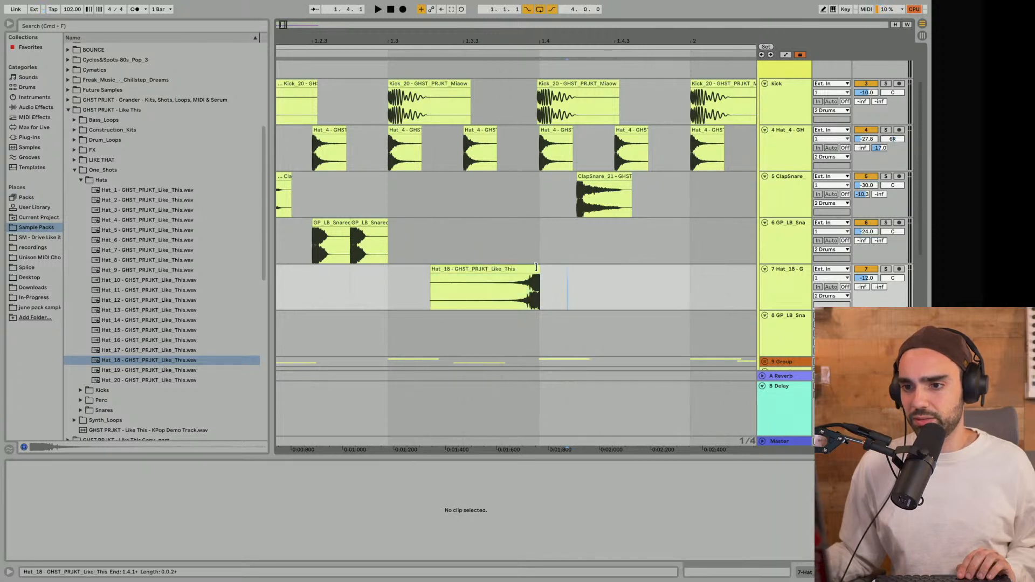
click(535, 267)
Play from 1.3.1 and add a long fade-in across the reversed Hat_18 clip
click(382, 298)
key(space)
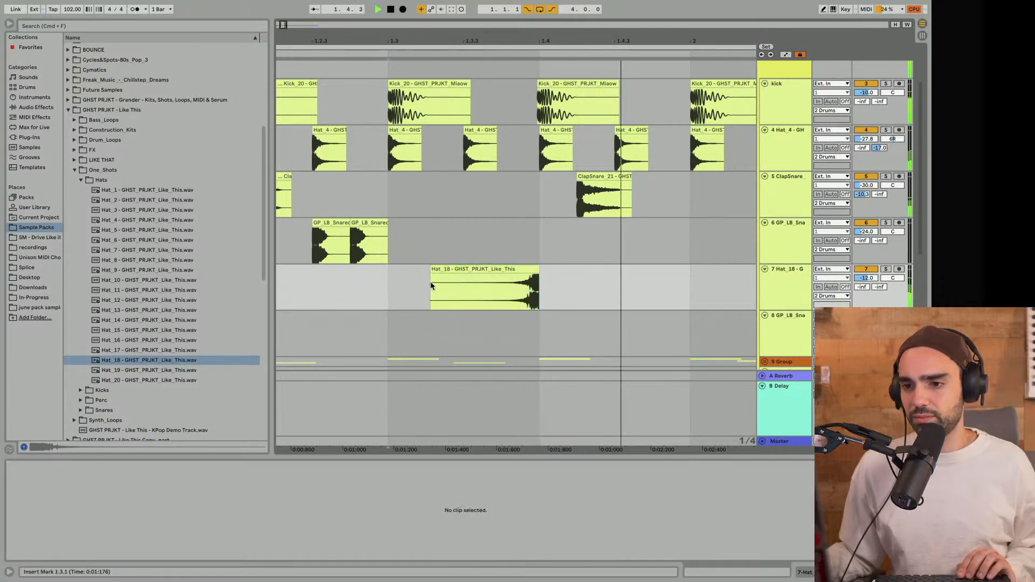
drag(432, 275, 519, 275)
drag(508, 41, 507, 20)
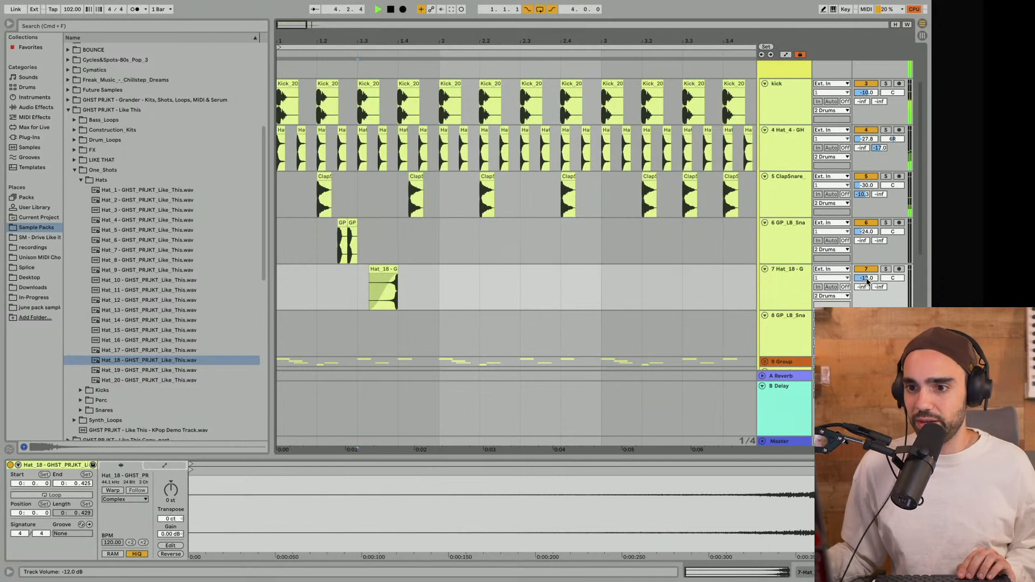
Set the Hat_18 track's volume to -15.1 dB and pan snareclap track 6 slightly to the right
drag(867, 278, 867, 278)
drag(513, 41, 512, 37)
drag(893, 232, 893, 230)
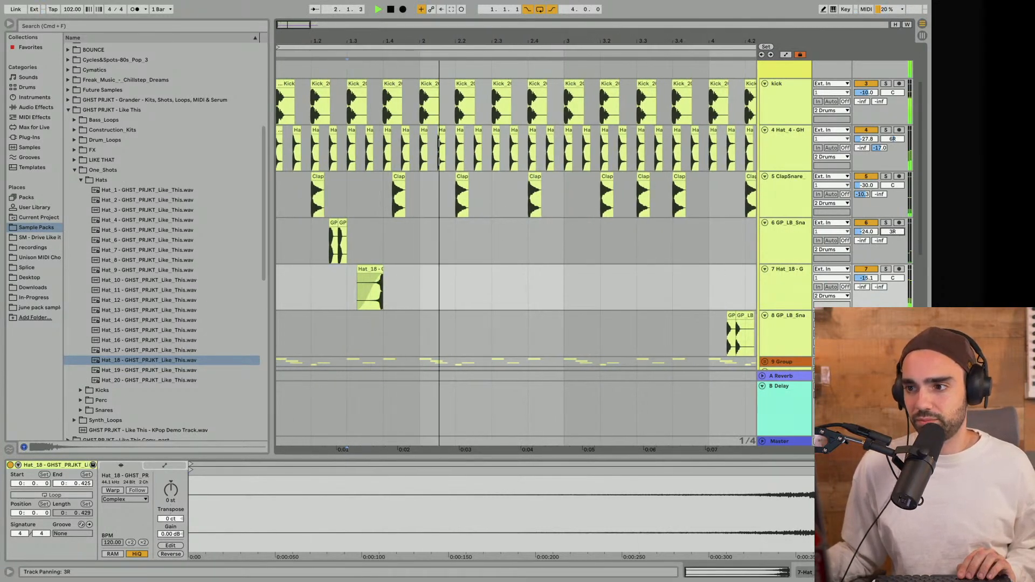
click(385, 200)
key(space)
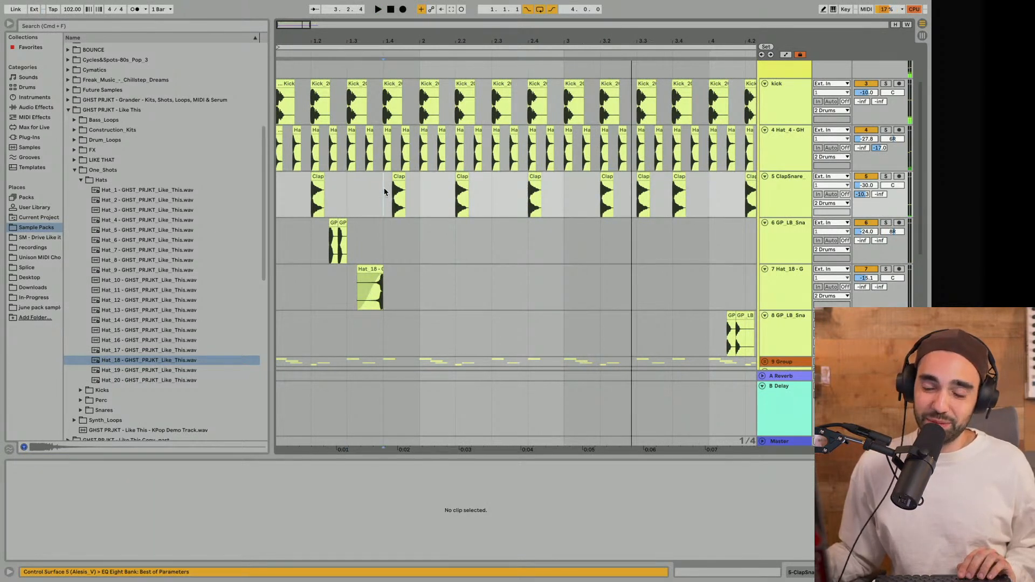
Move the reversed Hat_18 clip two beats later into bar 2, play it and set its track volume to -22.0 dB
drag(377, 285, 451, 287)
click(413, 293)
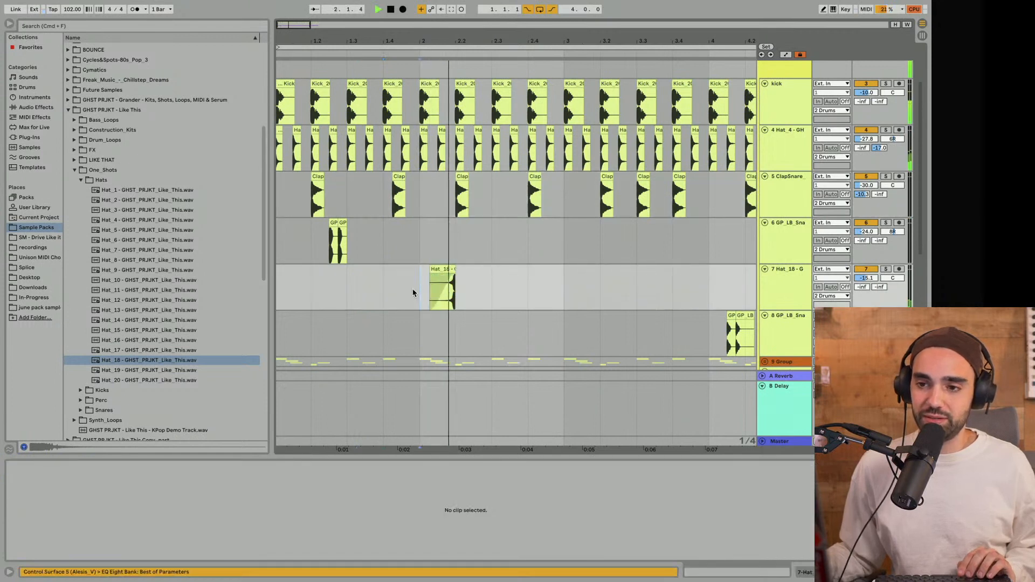
drag(867, 278, 867, 291)
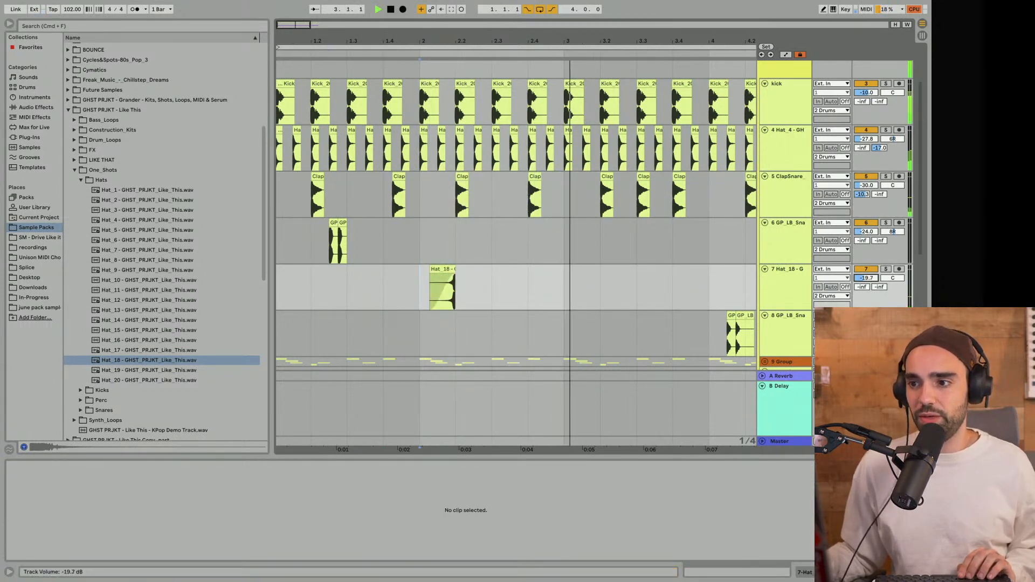
drag(547, 43, 418, 26)
Collapse the One_Shots sample folder and fold the drum tracks from kick through 7 Hat_18
click(75, 171)
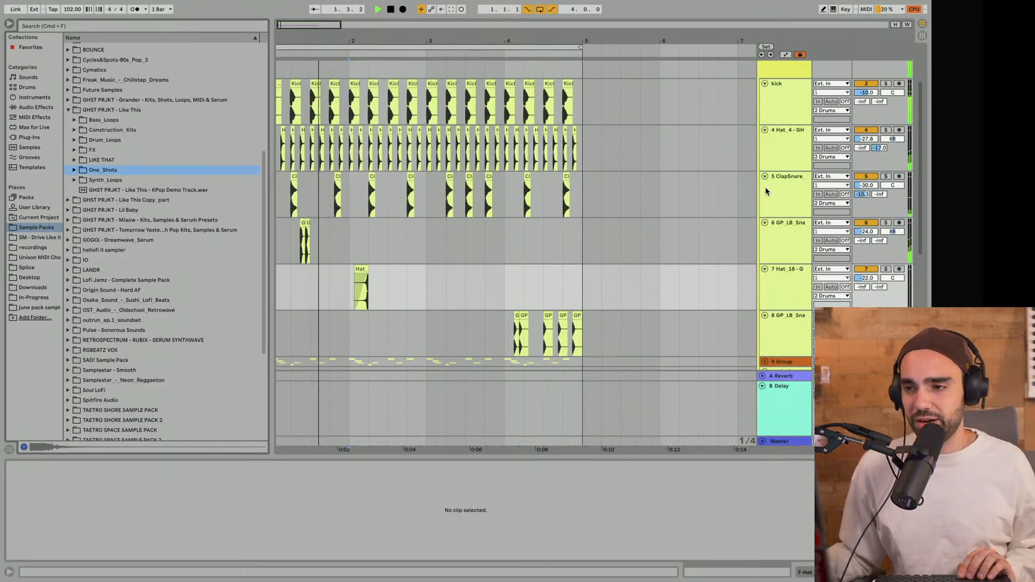
scroll(766, 189, up, 2)
click(766, 130)
click(766, 142)
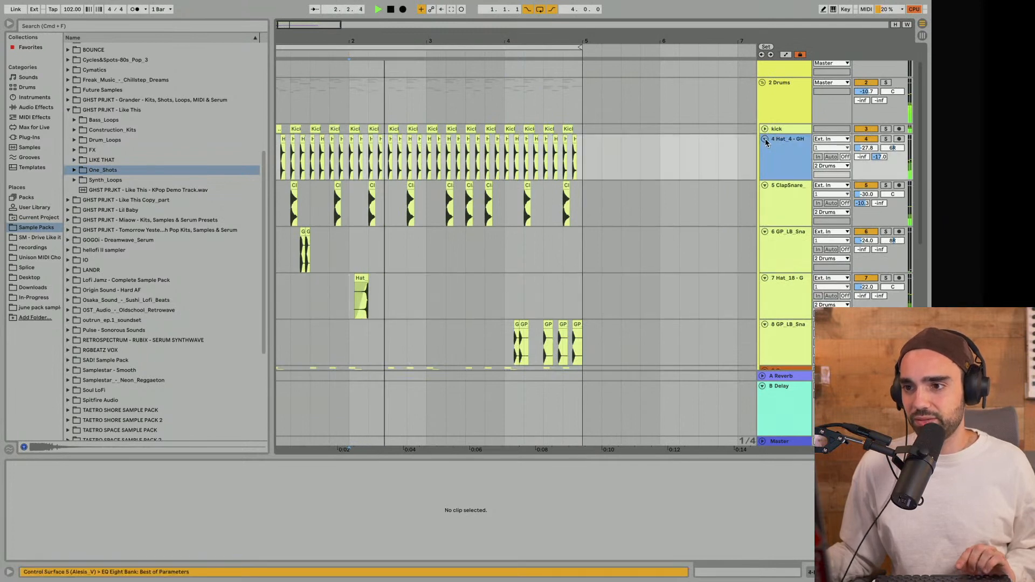
click(765, 139)
click(765, 149)
click(766, 159)
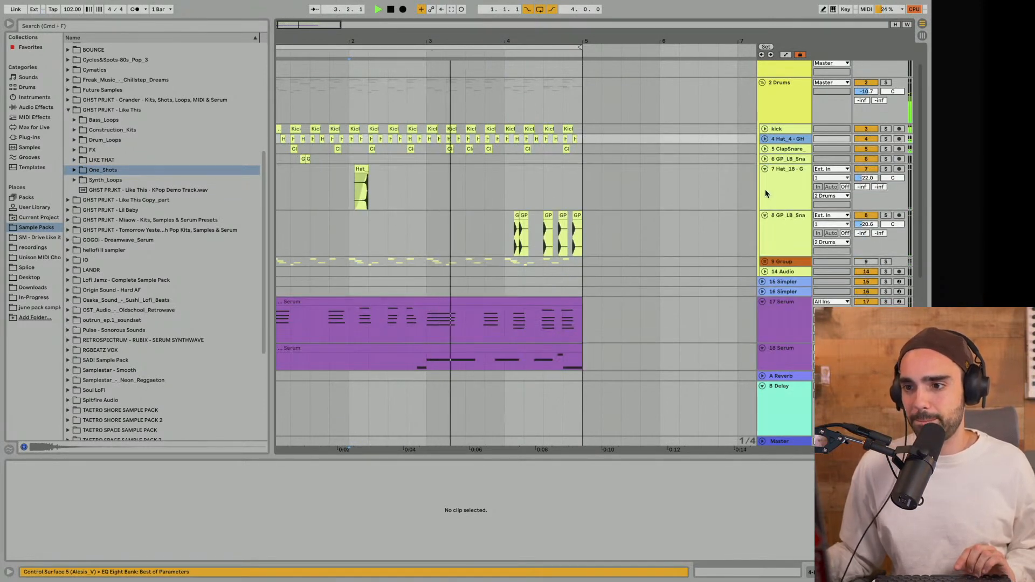
click(765, 169)
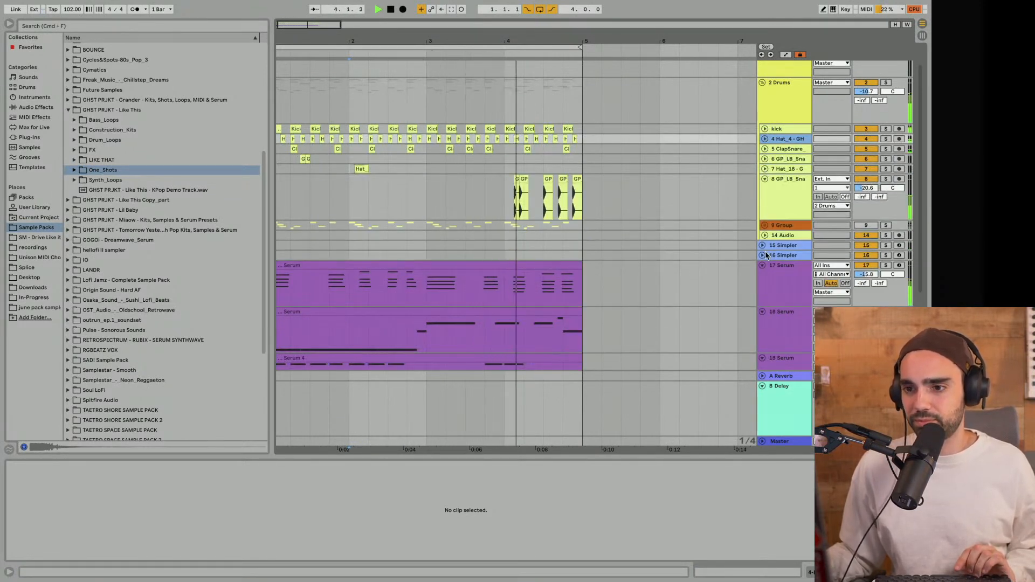
Toggle the mute on Serum track 17 to hear the loop with and without it, and select the track
scroll(859, 283, up, 1)
scroll(867, 274, down, 1)
click(866, 269)
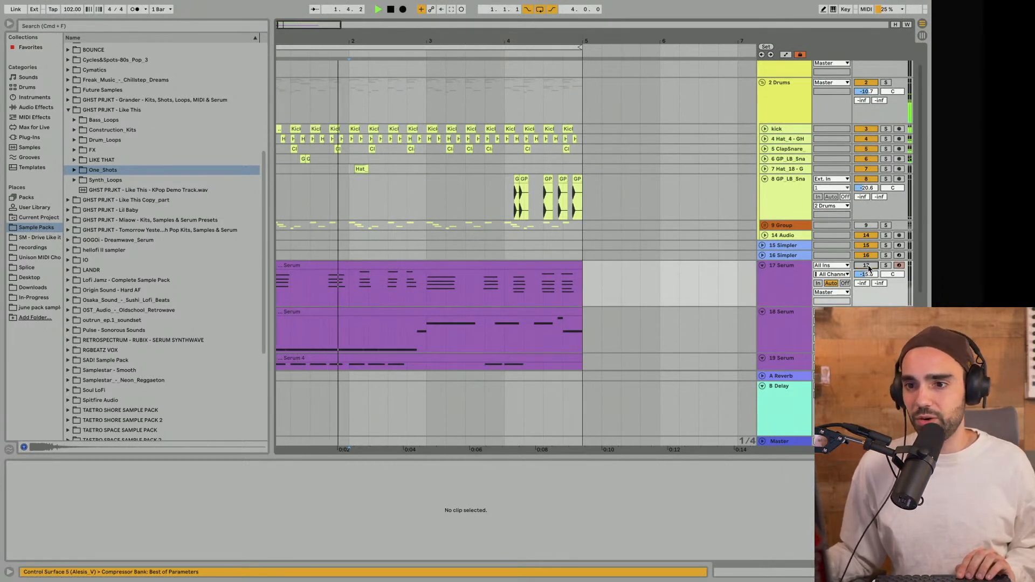
click(868, 267)
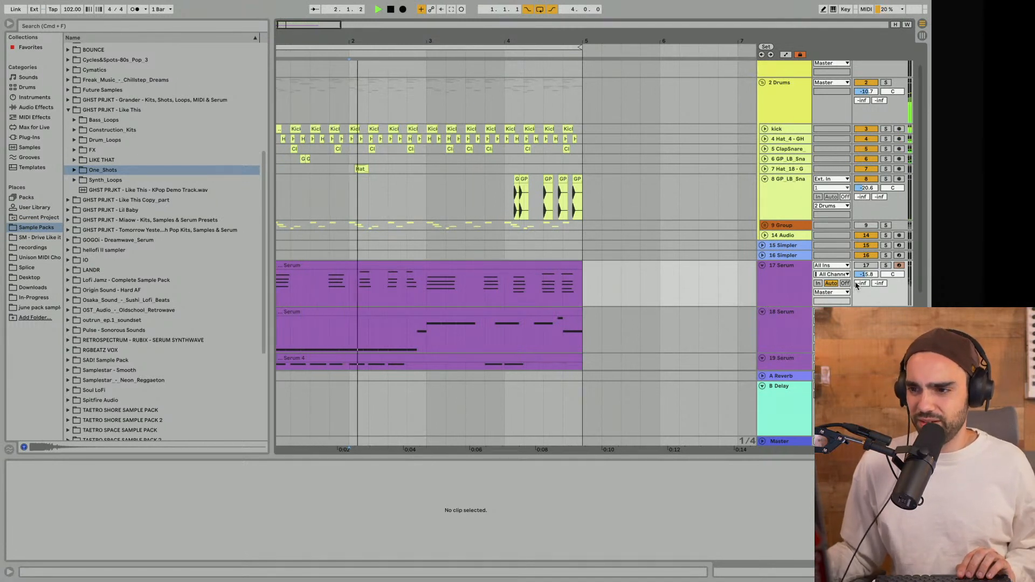
click(774, 294)
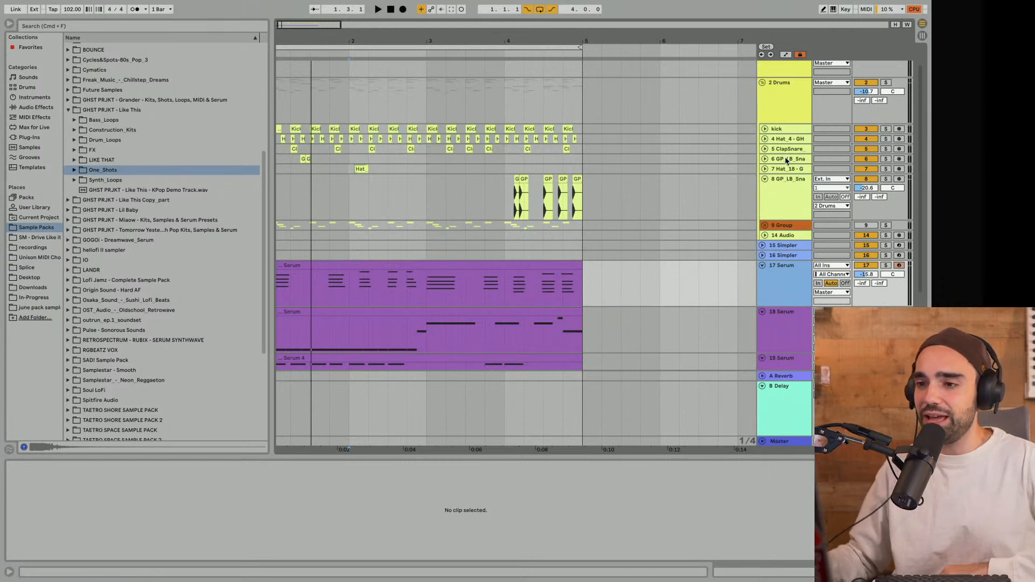
Fold snareclap track 8, unfold the empty 14 Audio track, duplicate it and play the loop
click(765, 179)
click(781, 198)
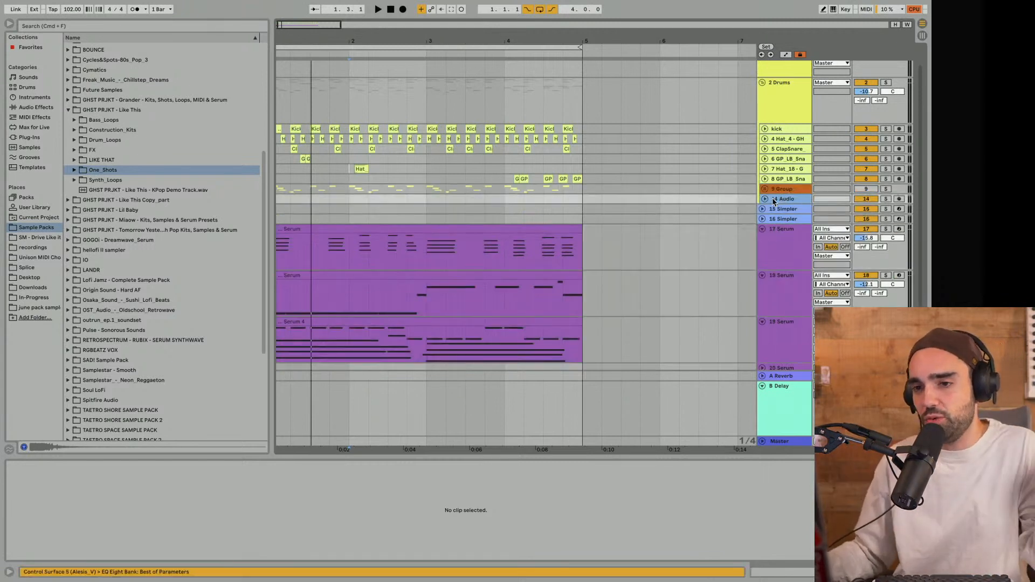
click(766, 199)
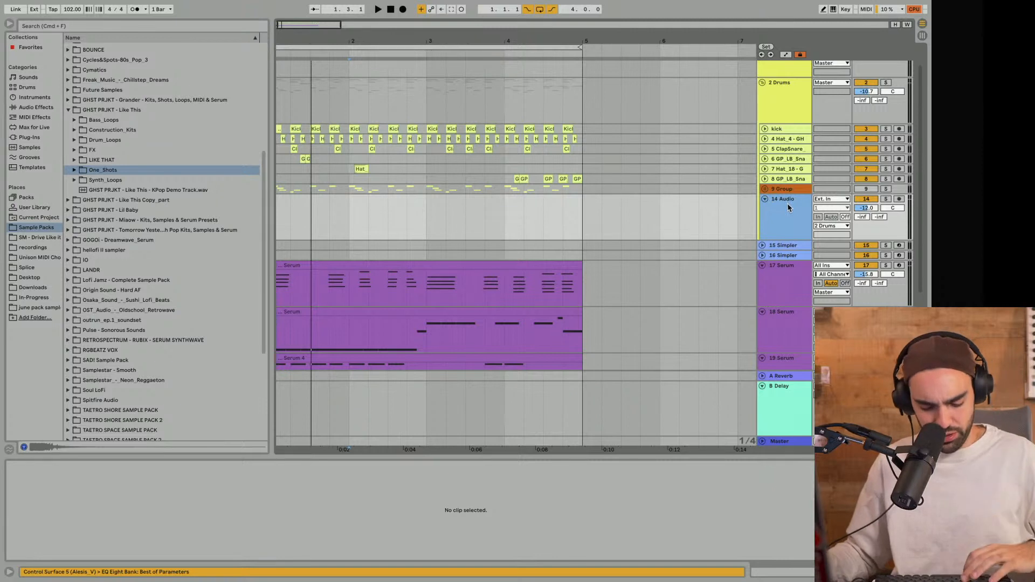
key(super+d)
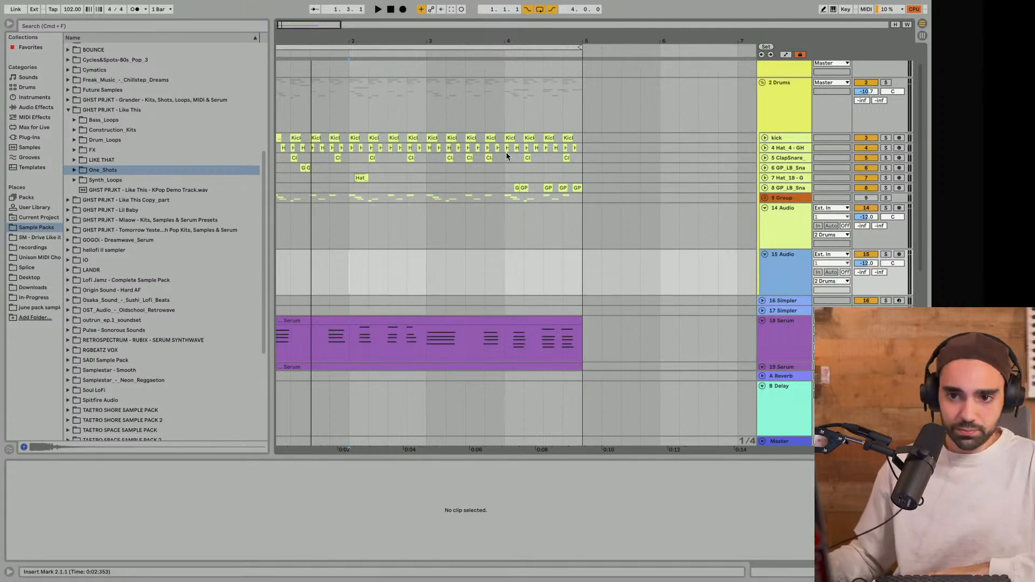
scroll(509, 162, down, 2)
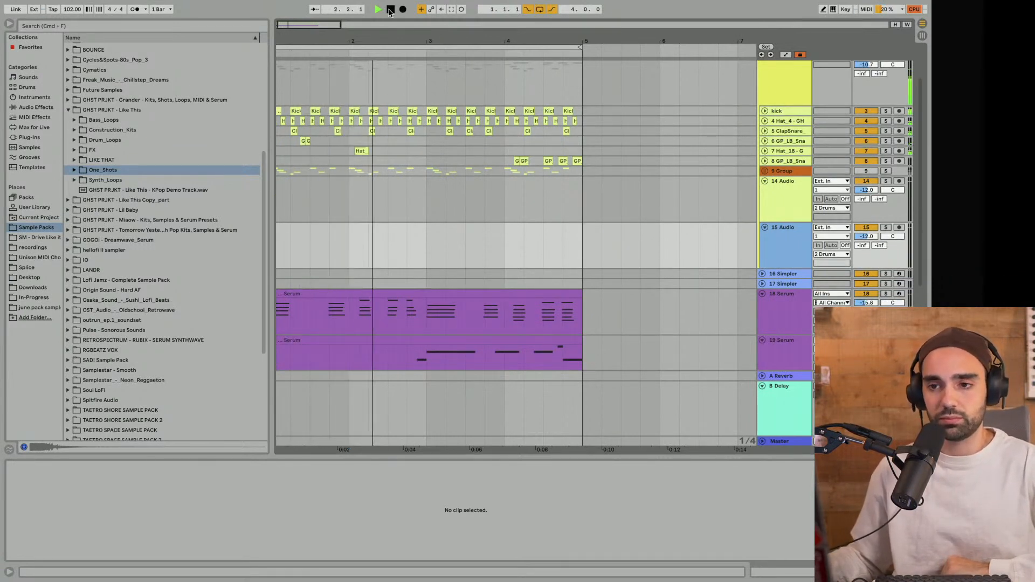
key(space)
Browse the GHST PRJKT sample packs and open the GP_LB_Snareclaps one-shots folder in the Lil Baby pack
click(68, 110)
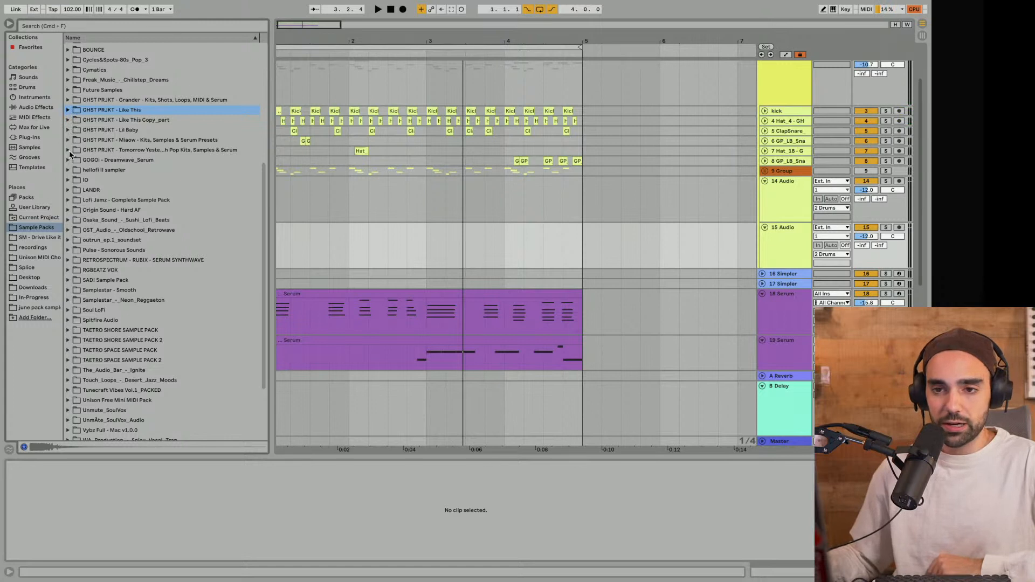
click(69, 150)
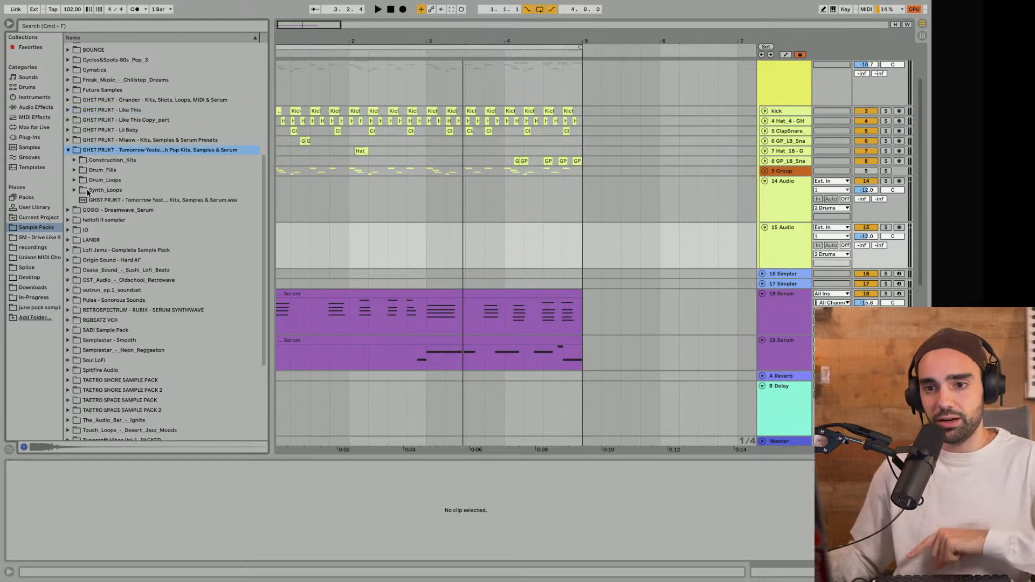
click(66, 150)
click(68, 140)
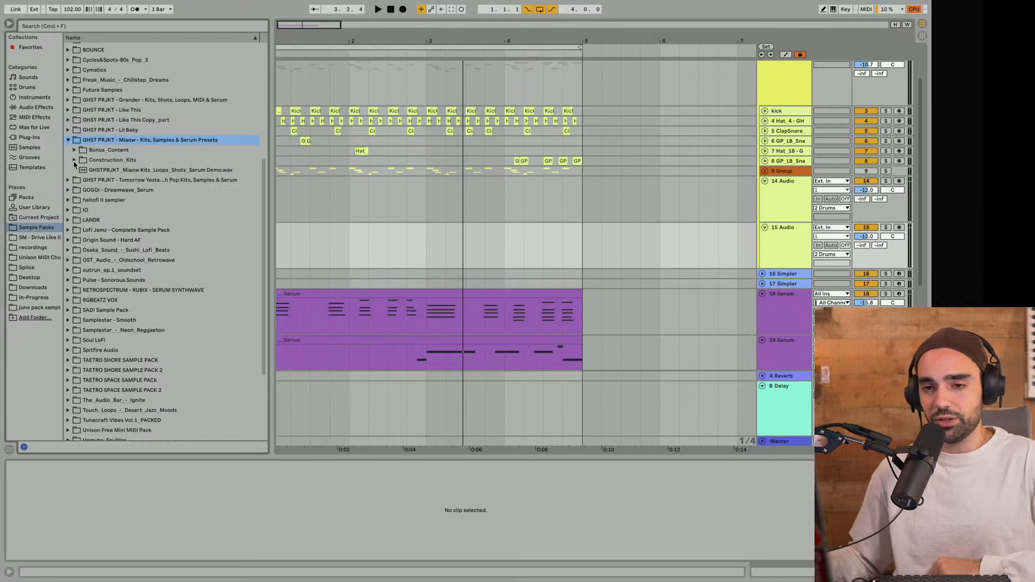
click(74, 161)
click(75, 161)
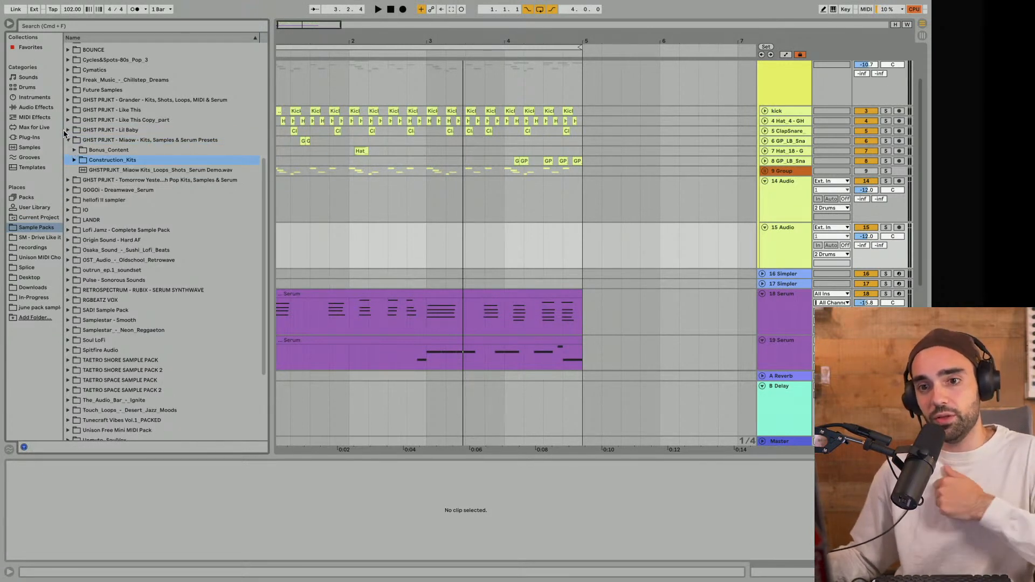
click(68, 130)
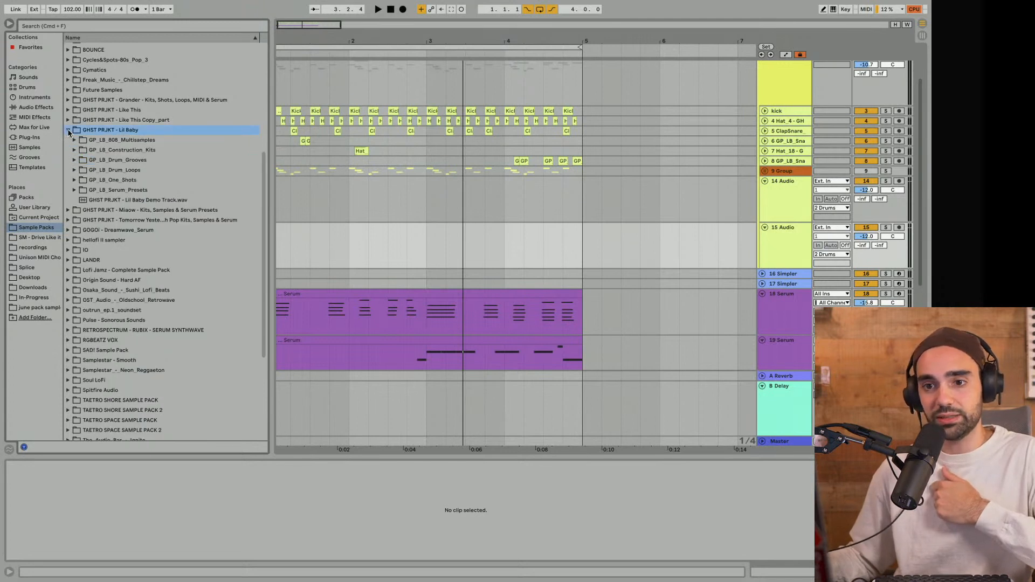
click(74, 180)
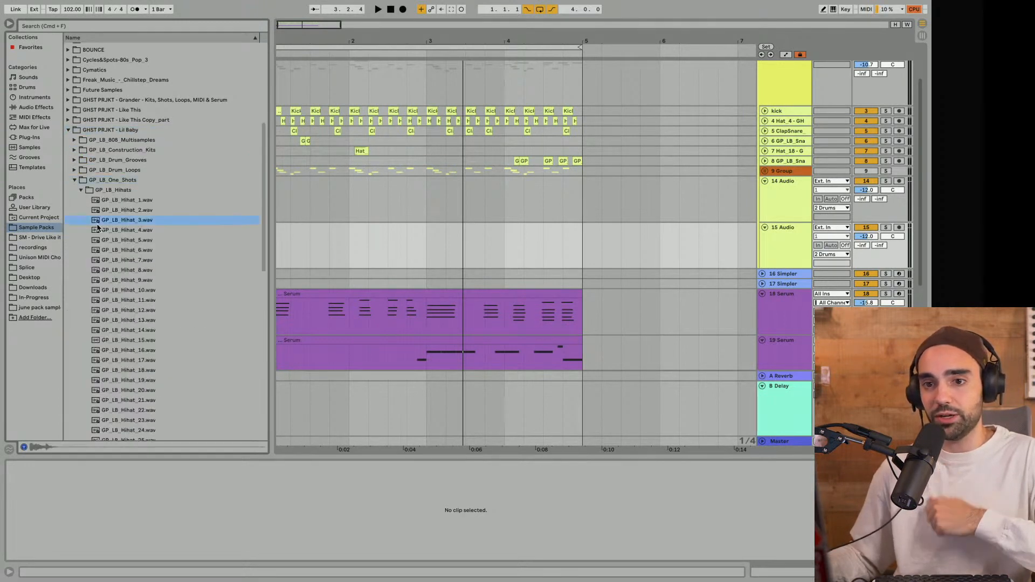
click(82, 189)
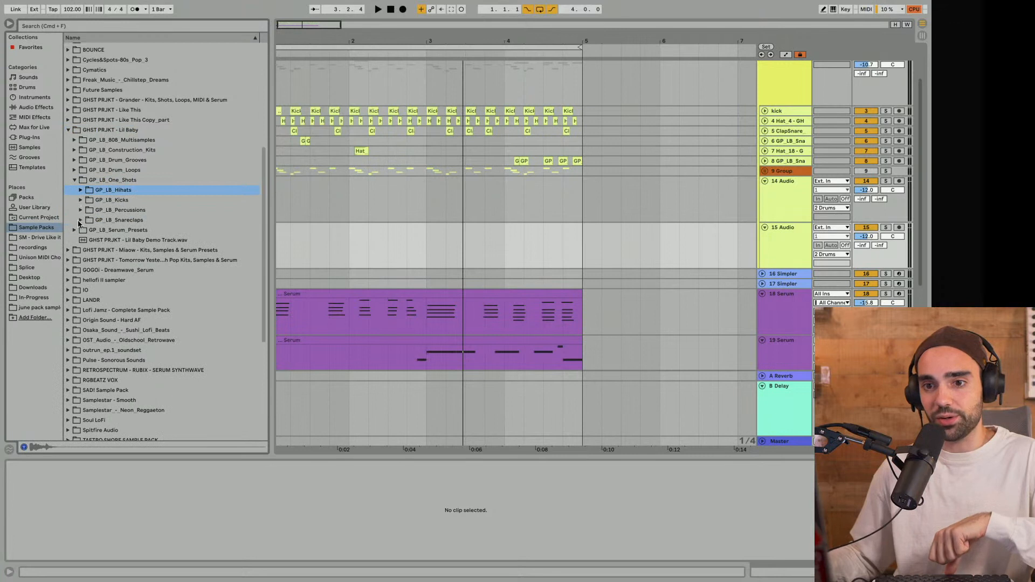
click(80, 220)
Audition the GP_LB_Snareclap samples, stepping from number 6 through the end of the folder, for a main snare layer
scroll(123, 211, down, 3)
click(123, 206)
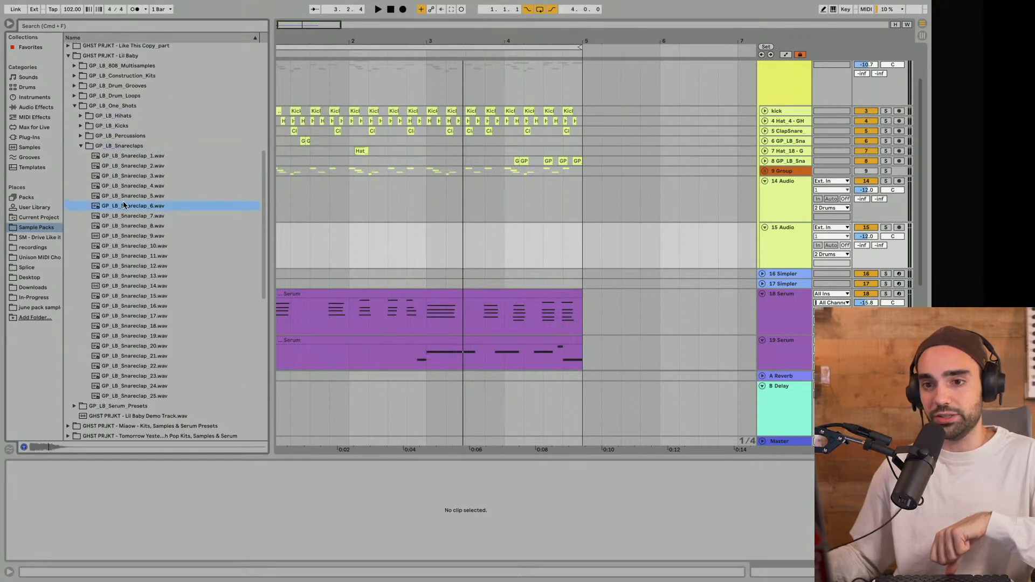
click(132, 276)
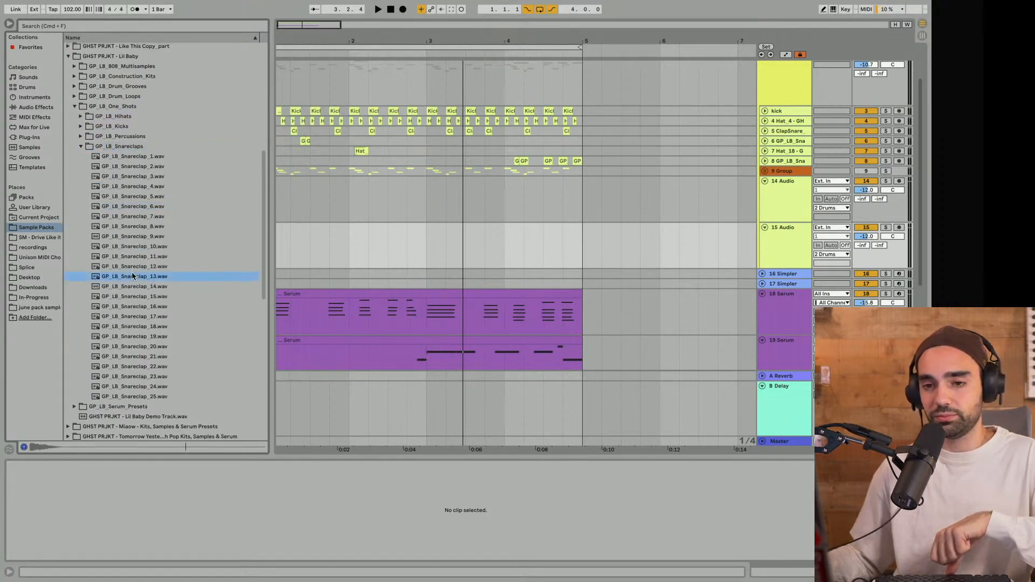
key(Down)
key(Down)
key(Down)
key(Down)
key(Down)
key(Down)
key(Down)
key(Down)
key(Down)
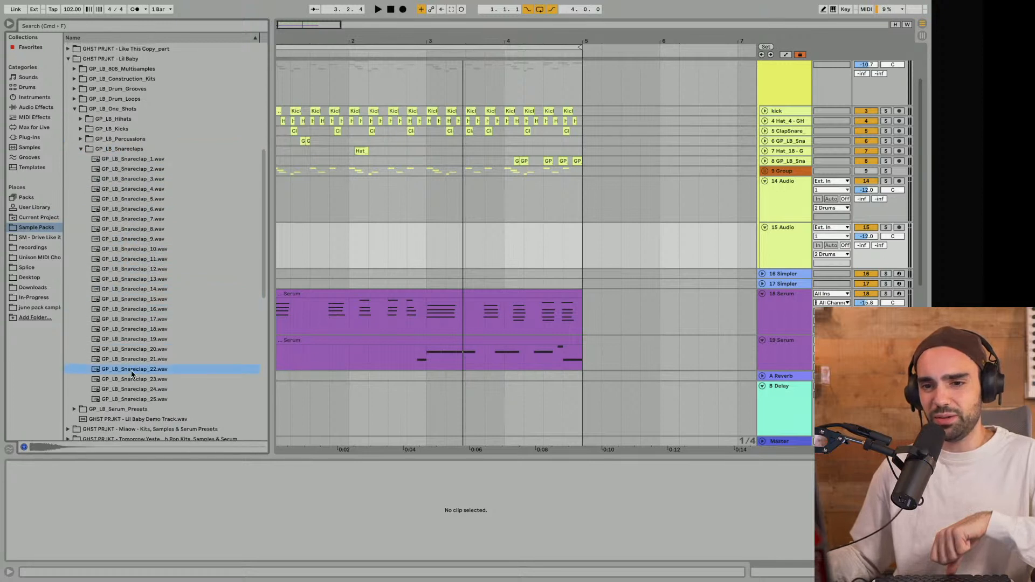
click(132, 399)
scroll(132, 396, up, 1)
Place GP_LB_Snareclap_22 at 1.2.1 on audio track 15
click(132, 375)
scroll(132, 377, up, 1)
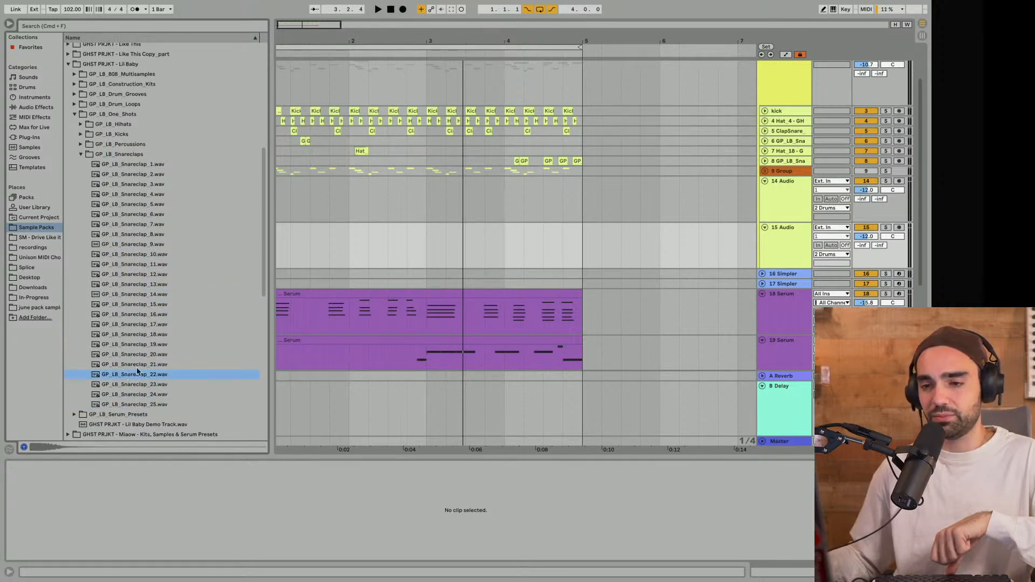
drag(311, 238, 292, 243)
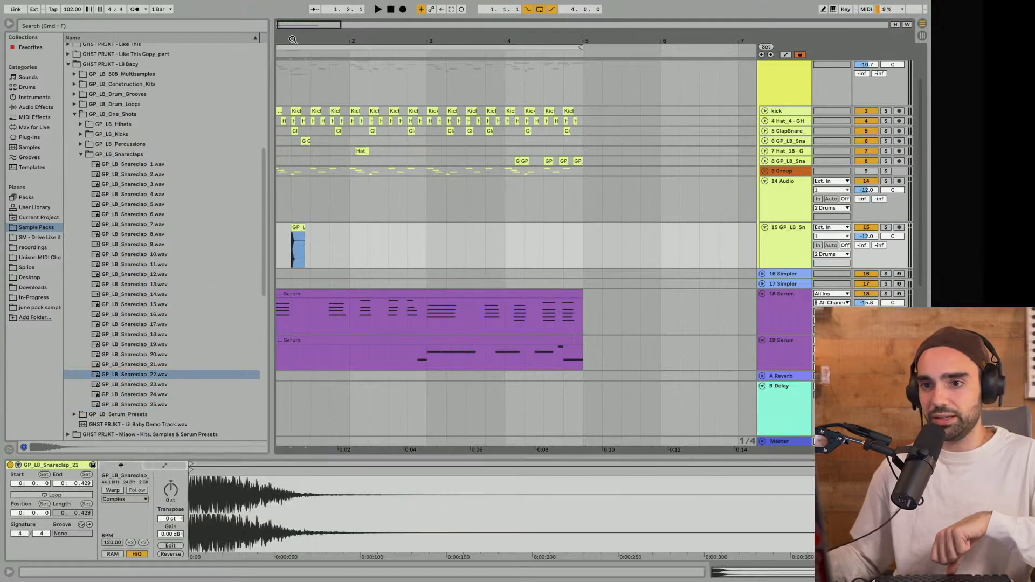
drag(294, 38, 391, 83)
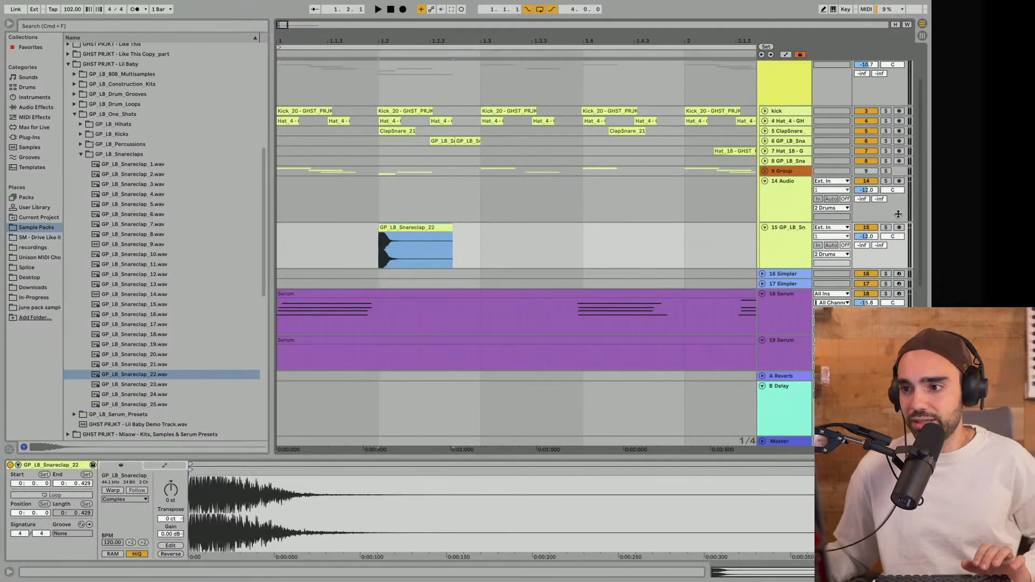
Play the loop from the start and set the volume of snareclap track 15 to -15.8 dB
drag(874, 237, 873, 257)
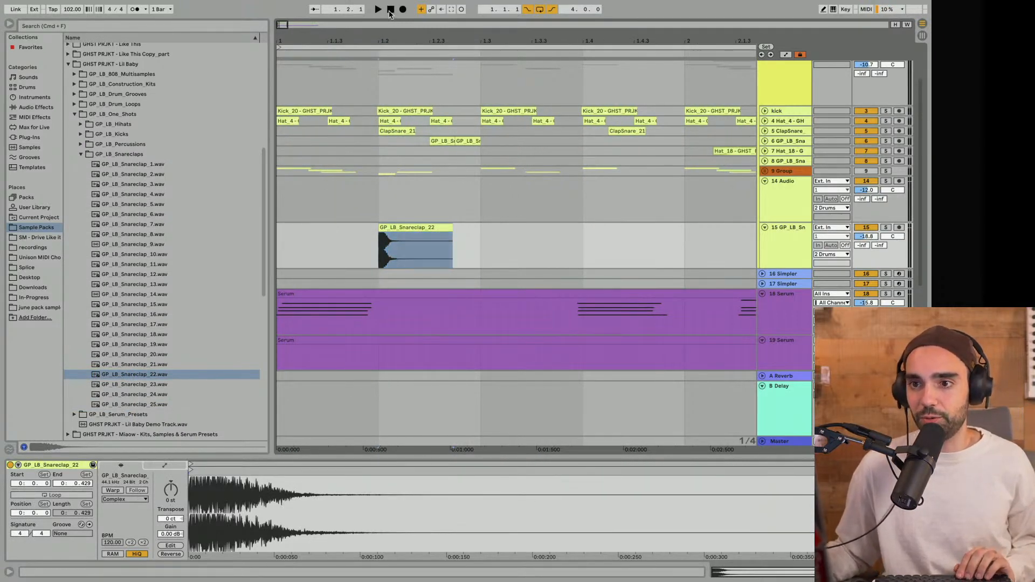
click(390, 11)
key(space)
drag(869, 236, 869, 228)
key(space)
Duplicate the GP_LB_Snareclap_22 clip and move the copy to beat 1.4
click(420, 227)
key(super+d)
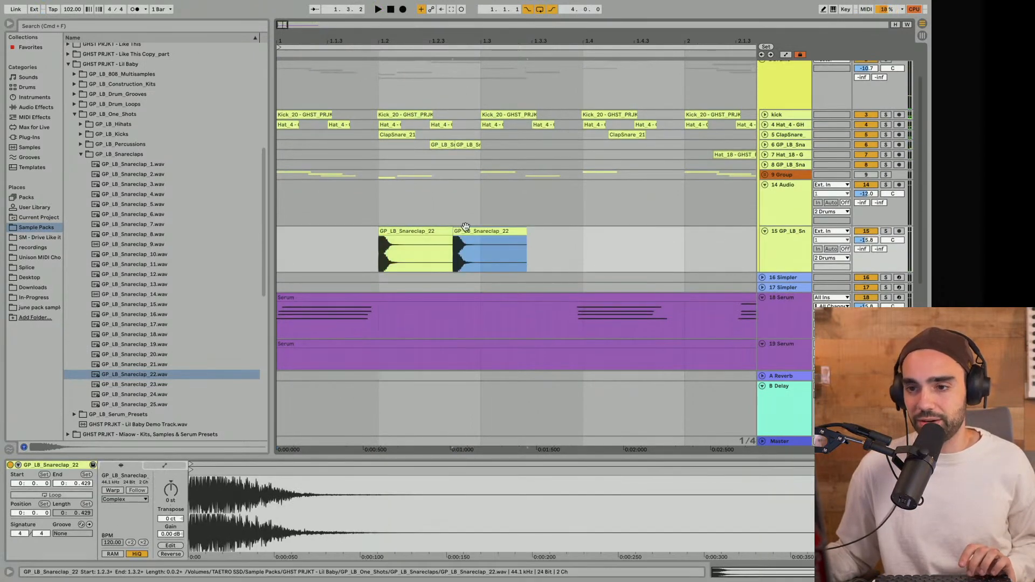
drag(465, 226, 619, 249)
key(minus)
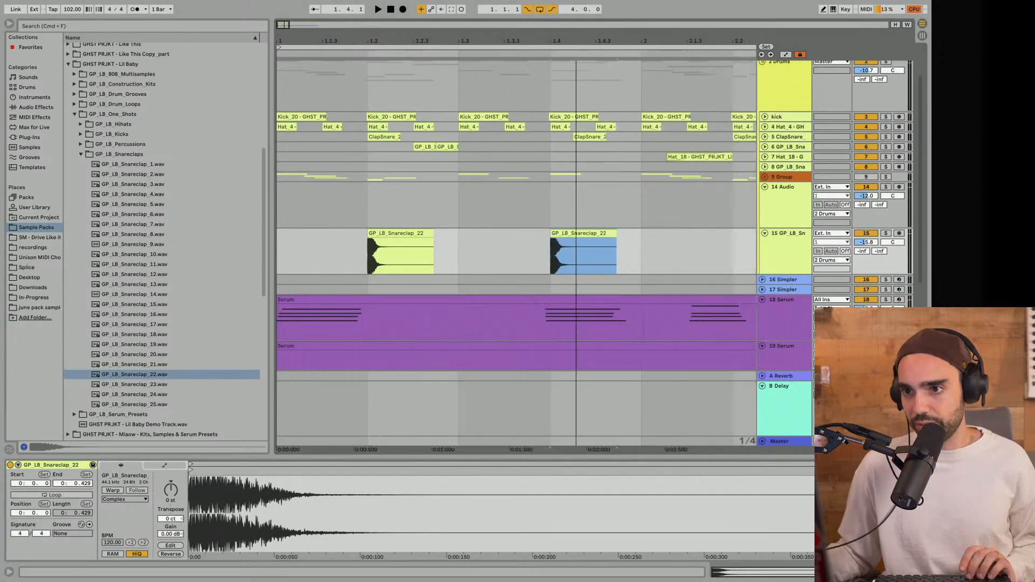
Duplicate bar 1 of the Snareclap_22 track across bars 2 to 4, undo the extra copy in bar 5 and play from the start
click(499, 247)
drag(498, 247, 245, 246)
key(super+d)
key(super+d)
key(super+d)
key(super+d)
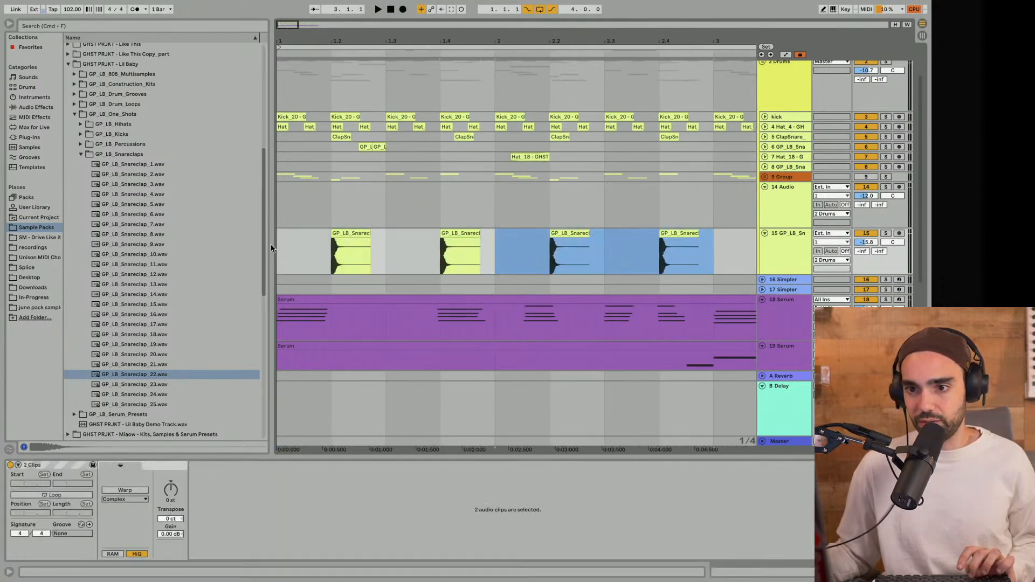
key(minus)
key(minus)
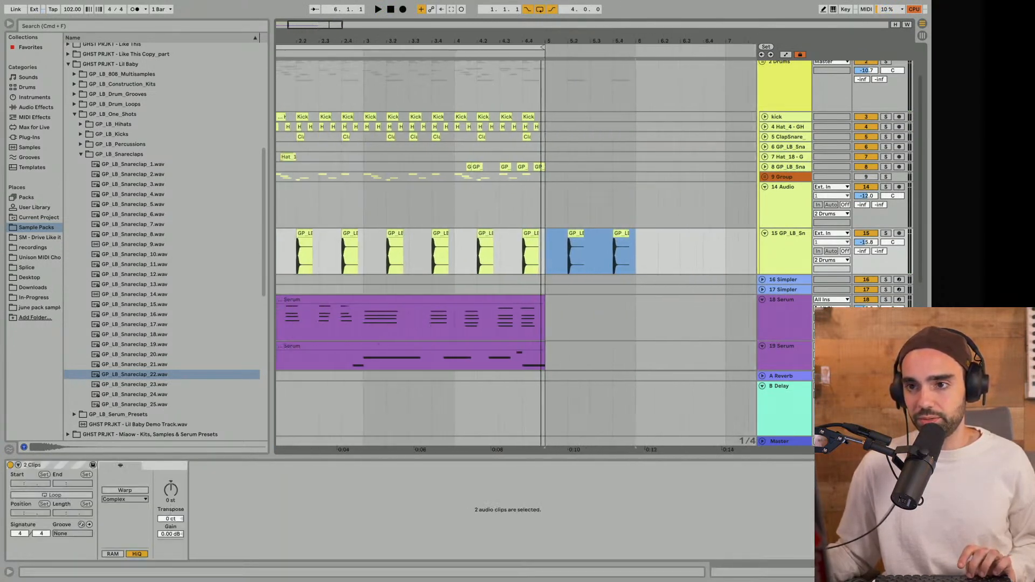
key(super+z)
drag(448, 40, 415, 22)
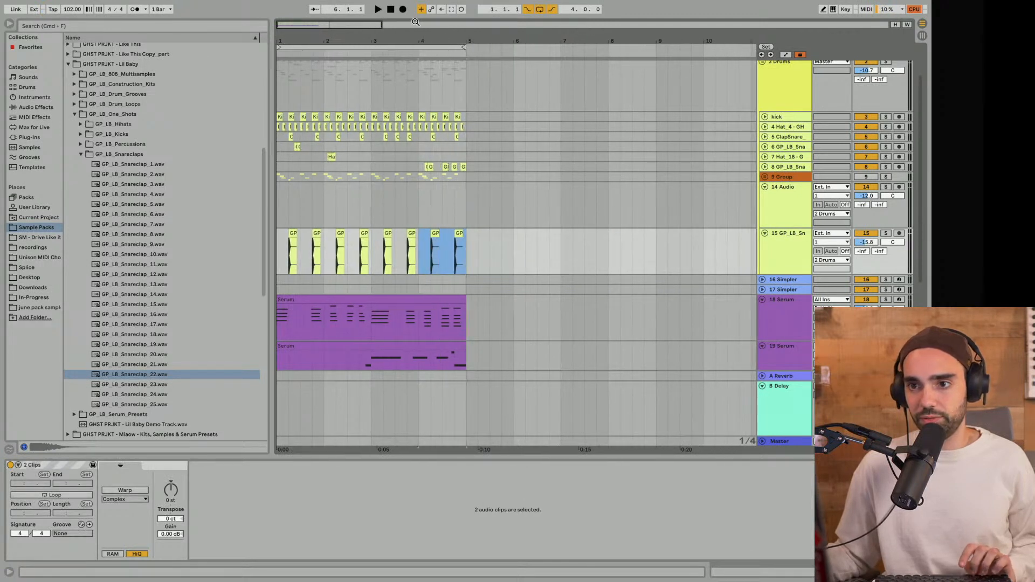
click(392, 10)
key(space)
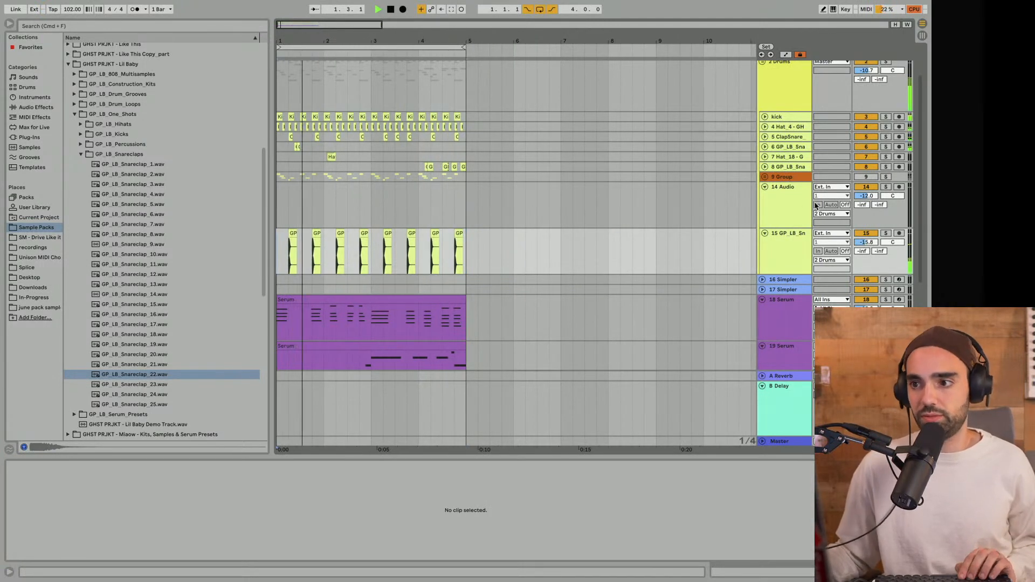
Set the volume of snareclap track 15 to -13.6 dB while the loop plays, and stop playback
drag(872, 244, 872, 239)
scroll(591, 139, down, 1)
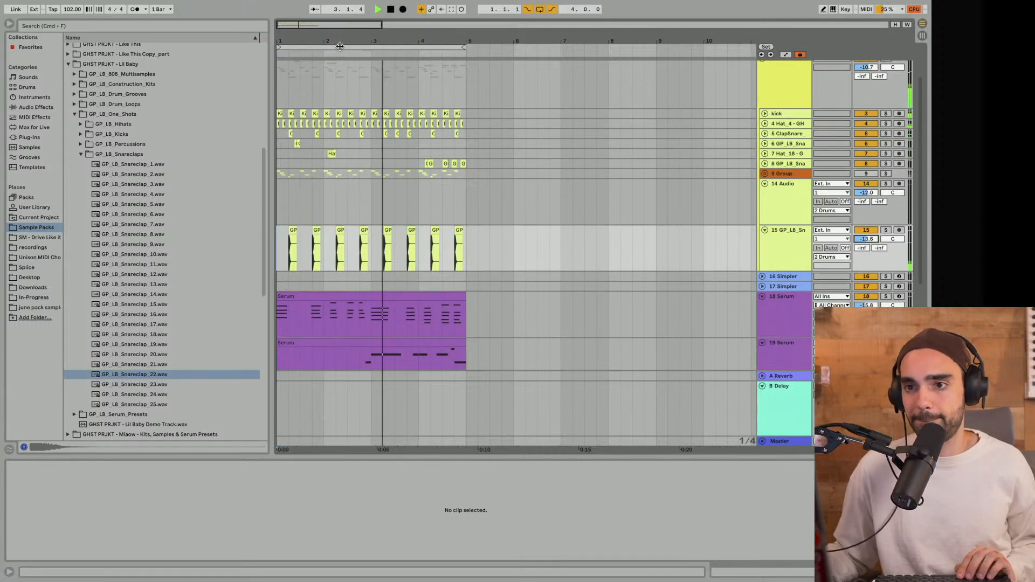
drag(336, 42, 430, 43)
key(space)
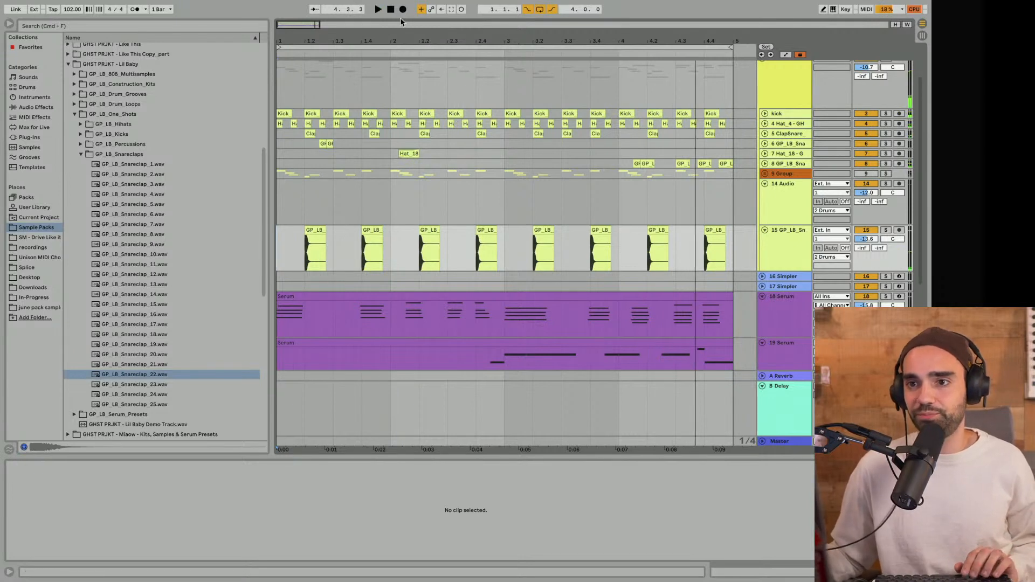
Play the loop into bar 2, duplicate the Snareclap_22 clip at 2.2 and move the copy to 2.3
key(space)
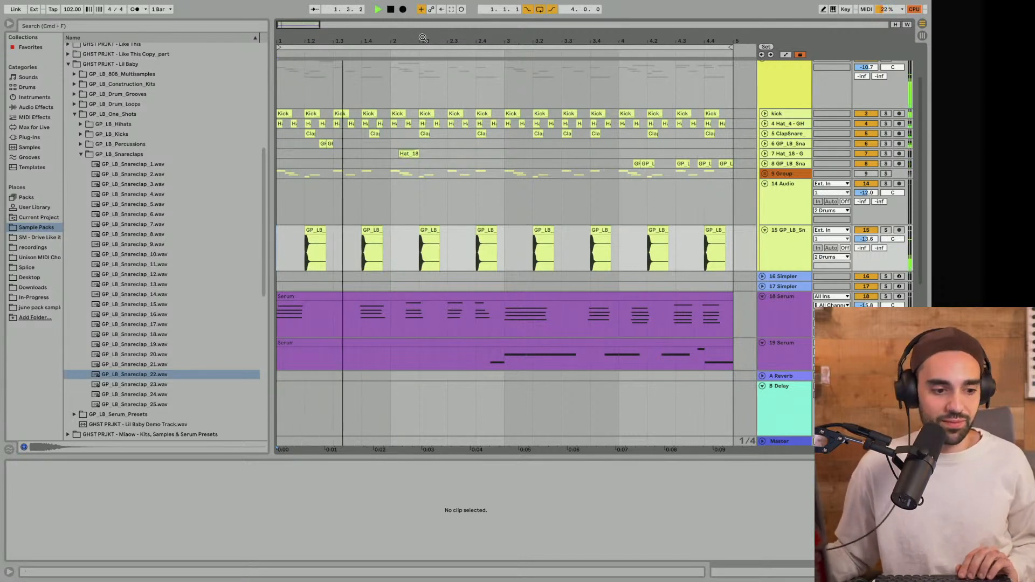
drag(429, 42, 455, 111)
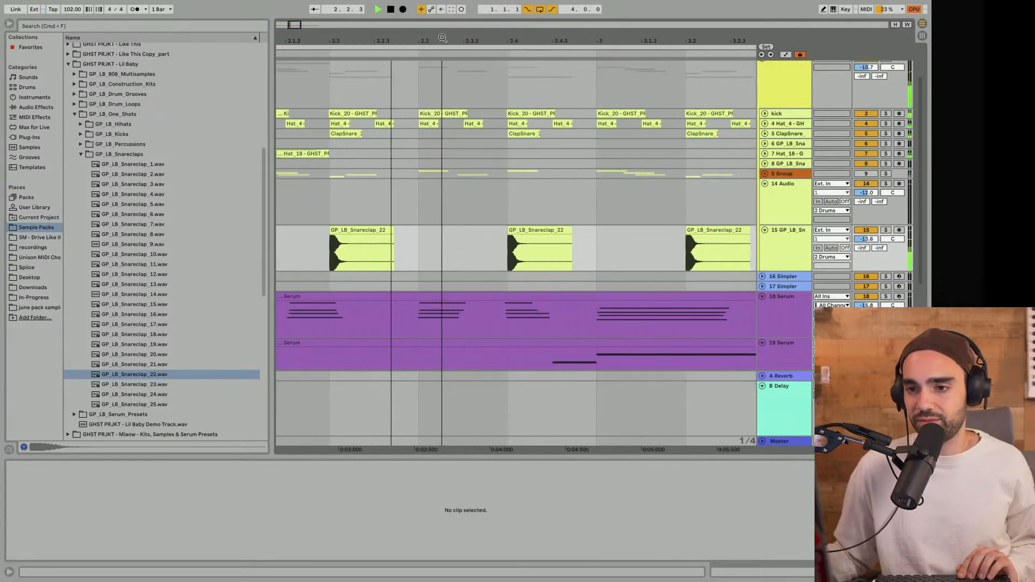
key(space)
click(339, 229)
key(super+d)
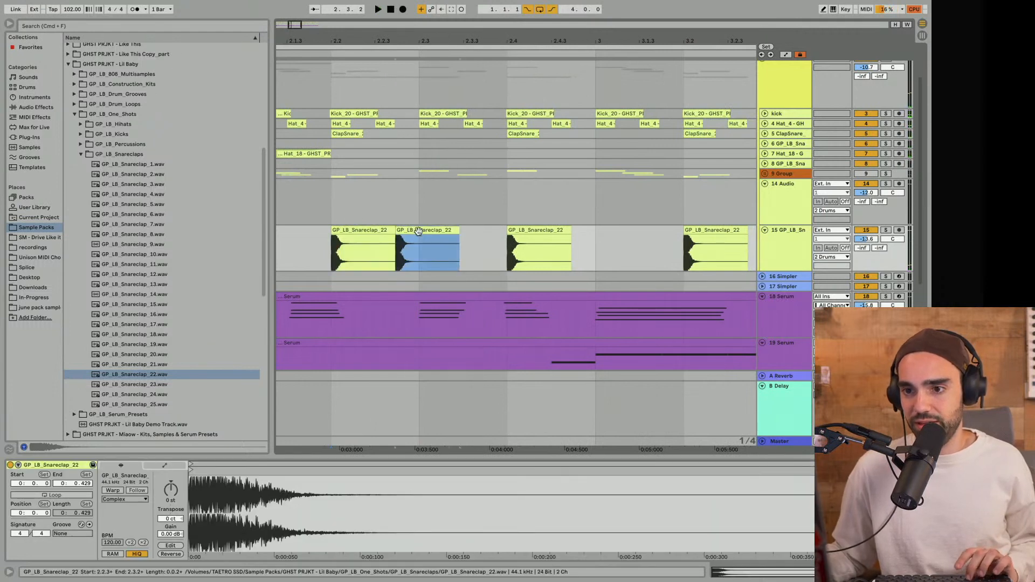
drag(421, 230, 455, 248)
Set a fixed 1/8 grid, duplicate the Snareclap_22 clip from 2.3 to 2.3.3 and play the added hits
right_click(458, 251)
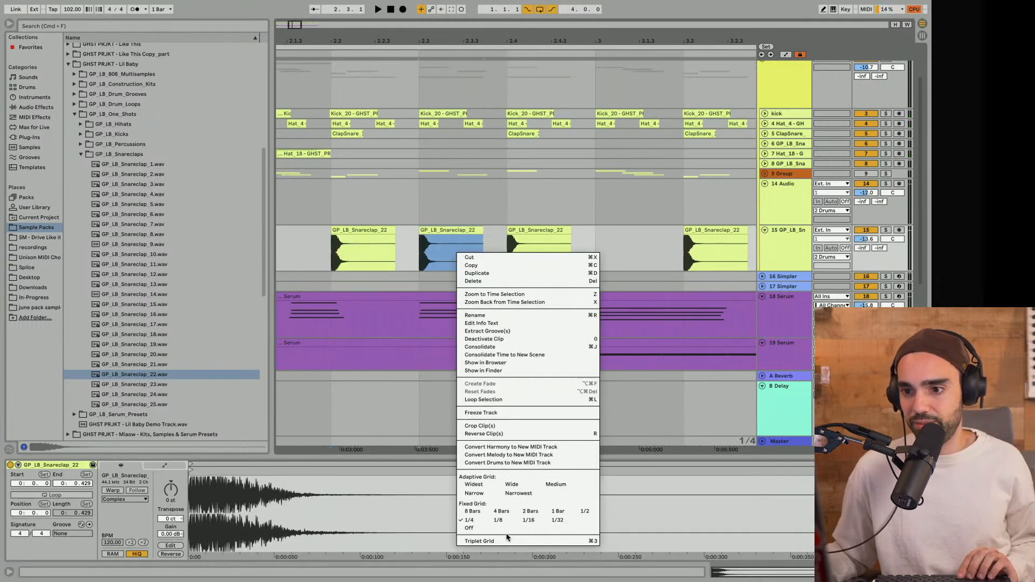
click(505, 522)
drag(476, 230, 465, 233)
key(super+d)
click(394, 249)
key(space)
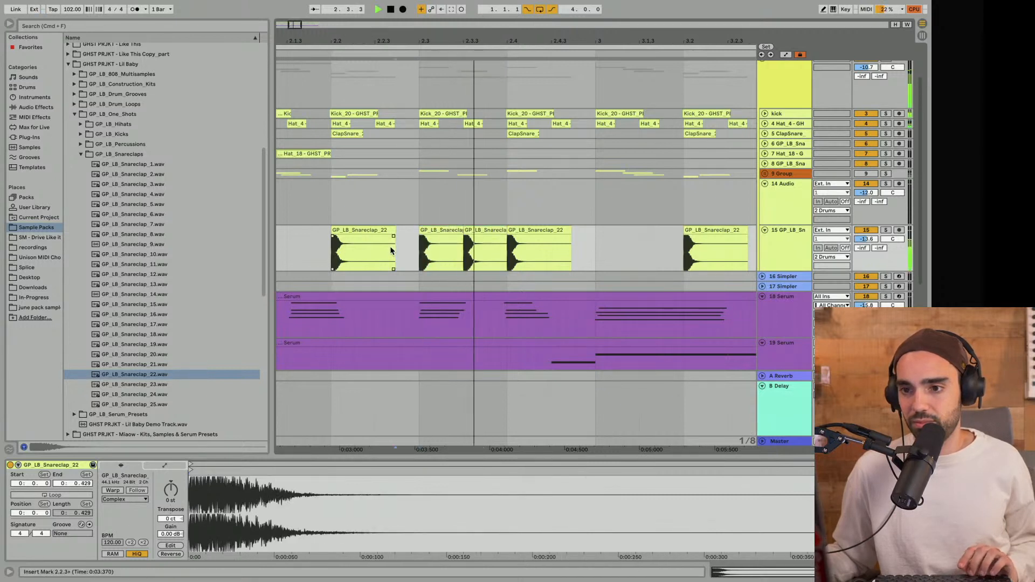
Deactivate the Snareclap_22 clip at 2.4 and play the fill from 2.1.3
click(442, 238)
key(space)
click(476, 231)
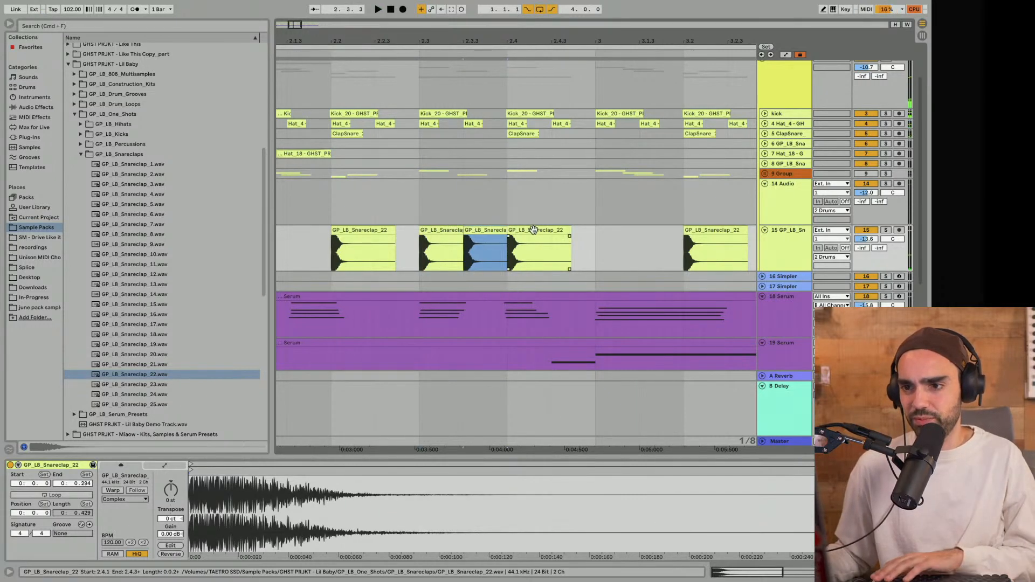
click(533, 230)
key(0)
click(298, 241)
key(space)
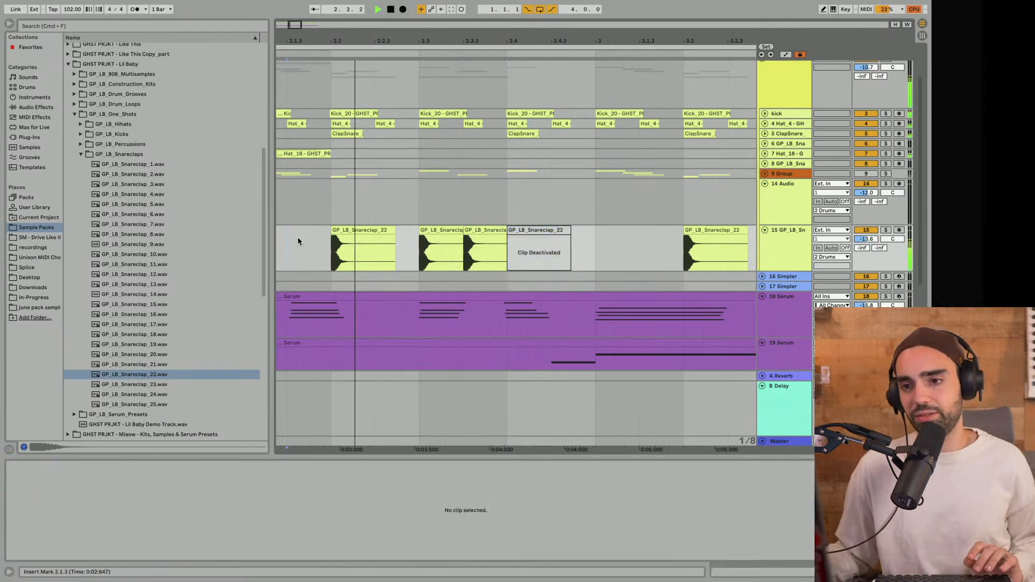
Shift the two added snareclap clips an eighth later to 2.3.3 and 2.4, delete the deactivated remainder and play from 2.1.3
key(space)
drag(426, 232, 517, 234)
drag(353, 45, 357, 25)
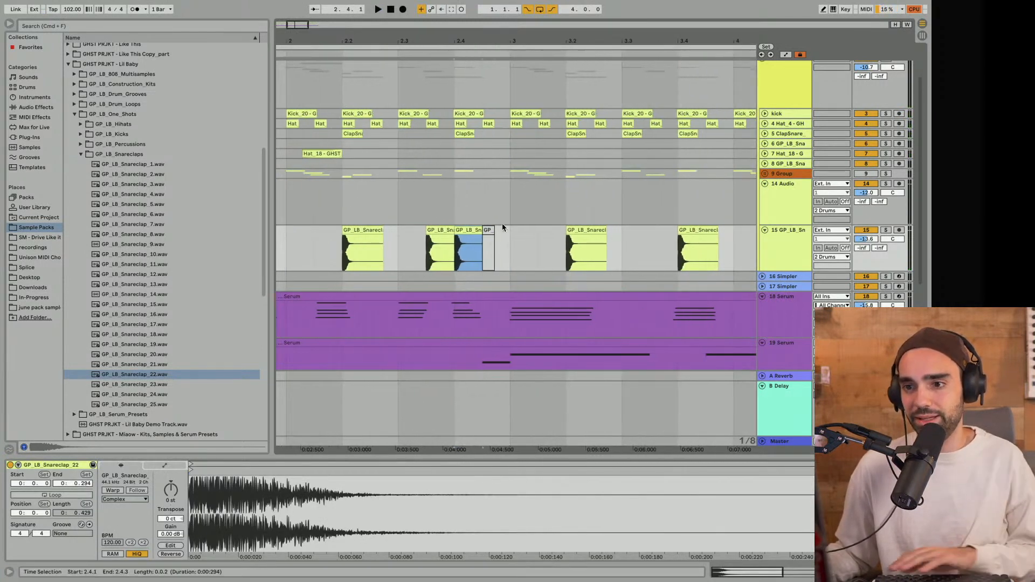
click(488, 230)
key(Delete)
click(314, 239)
key(space)
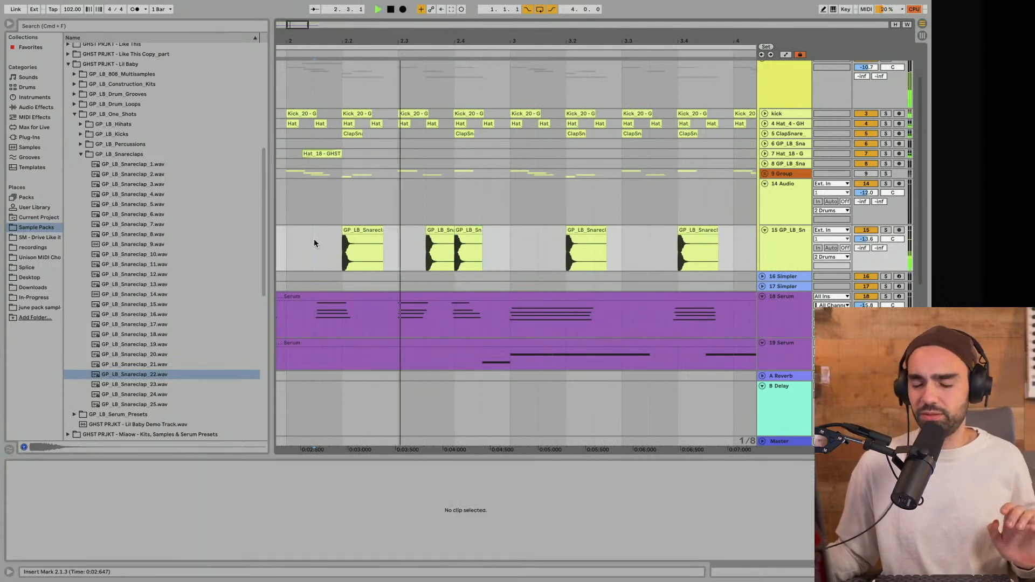
key(minus)
key(minus)
key(minus)
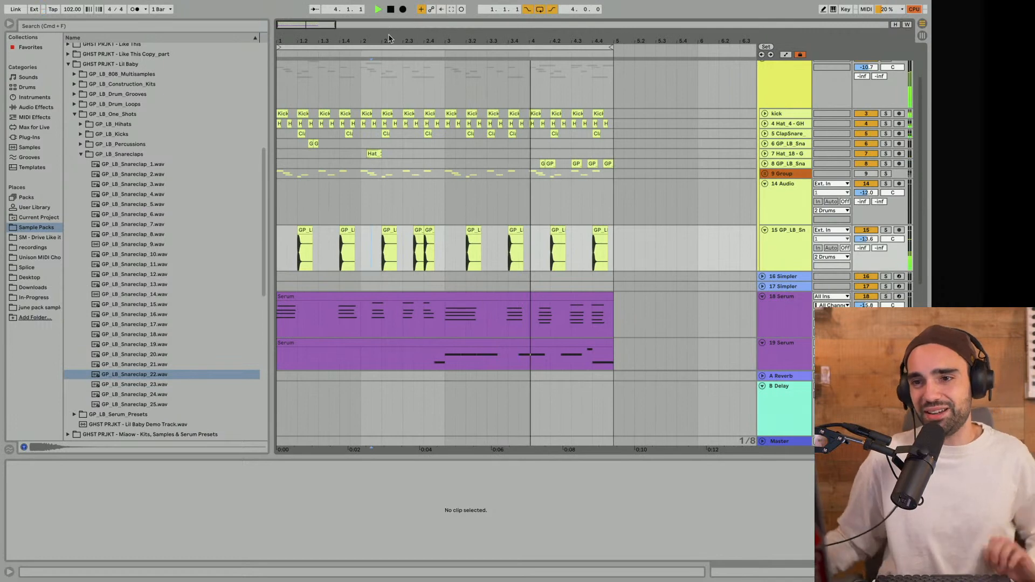
key(super+s)
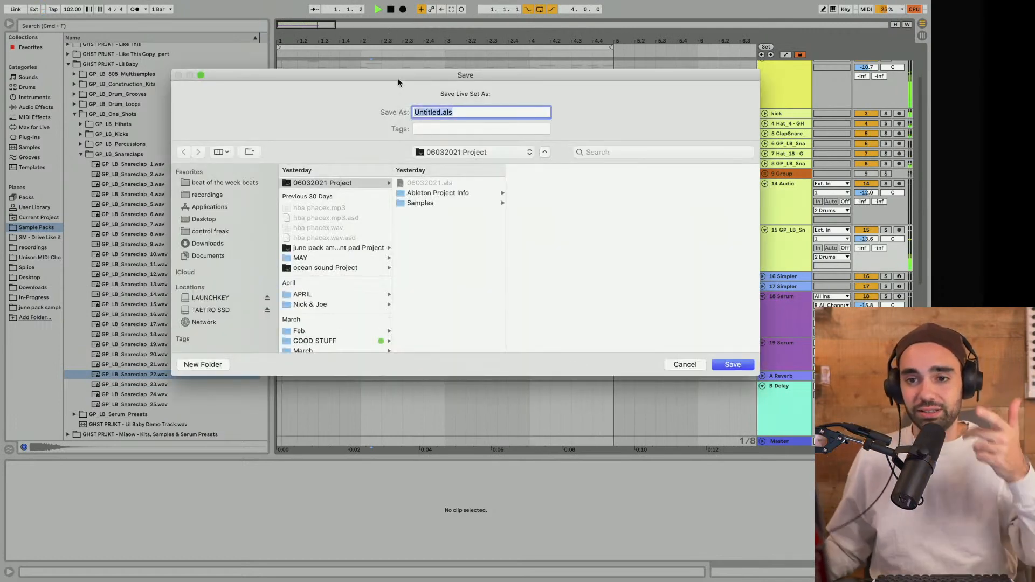
click(681, 364)
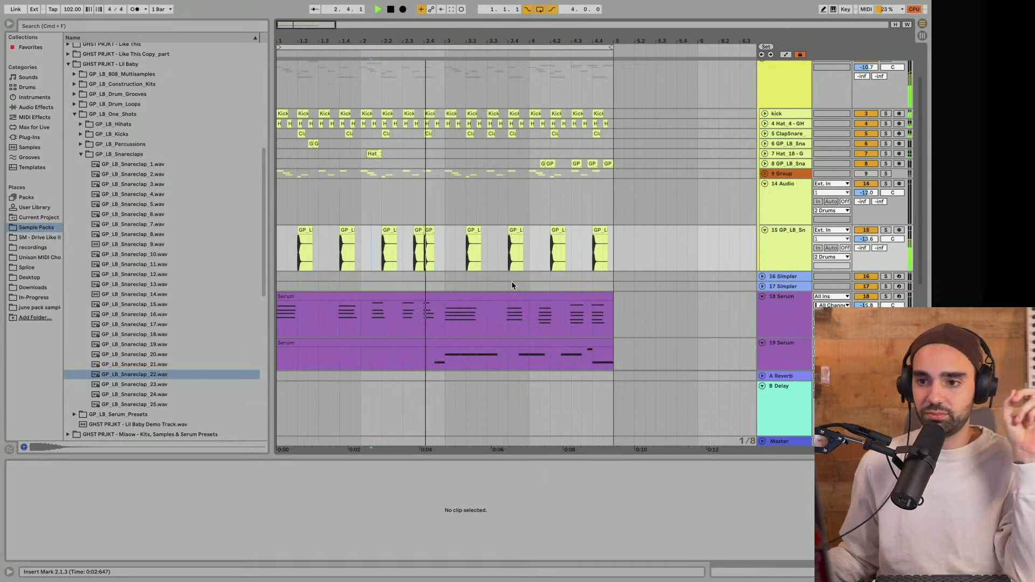
Collapse audio tracks 14 and 15 and fold the 2 Drums group to reveal the Serum tracks
click(765, 229)
click(766, 193)
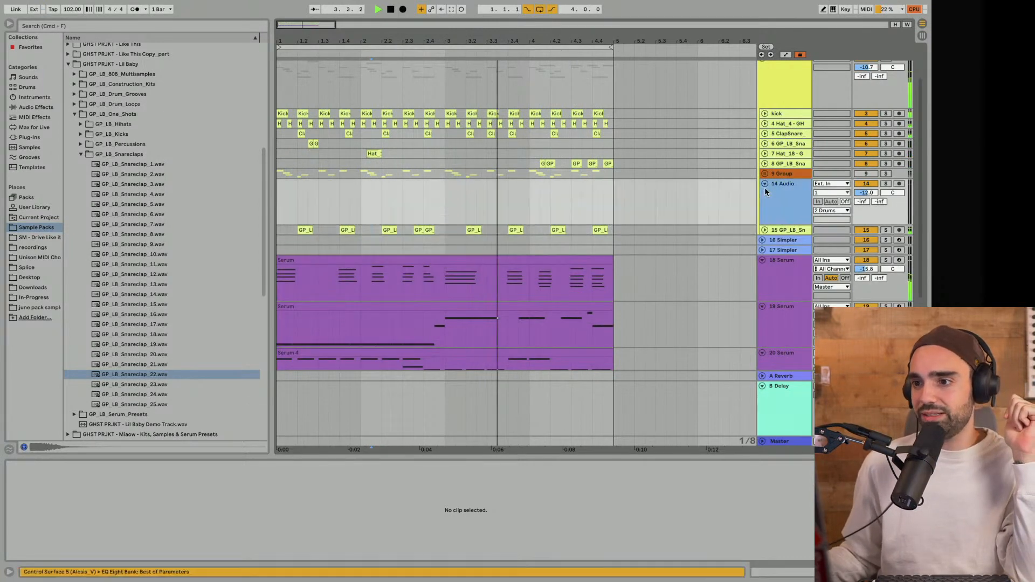
click(765, 184)
scroll(775, 167, up, 3)
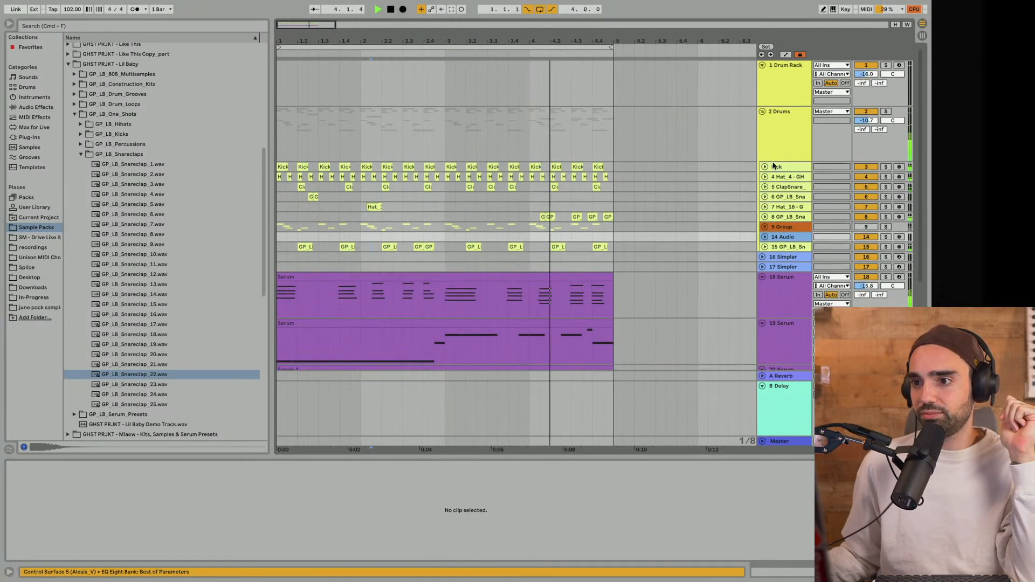
click(762, 111)
scroll(775, 127, down, 2)
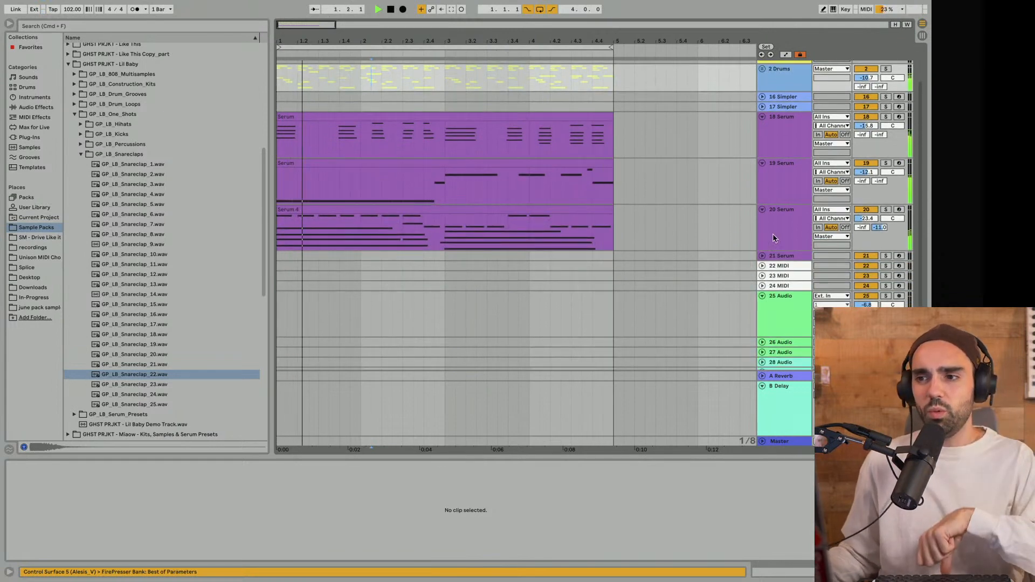
Solo the 19 Serum track and play the loop from the start
click(800, 187)
click(886, 164)
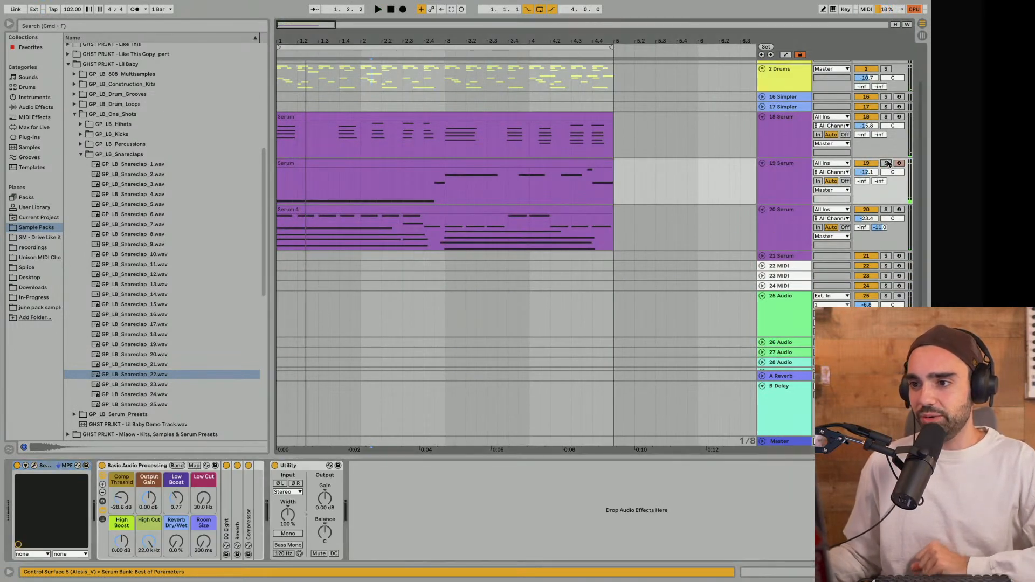
key(space)
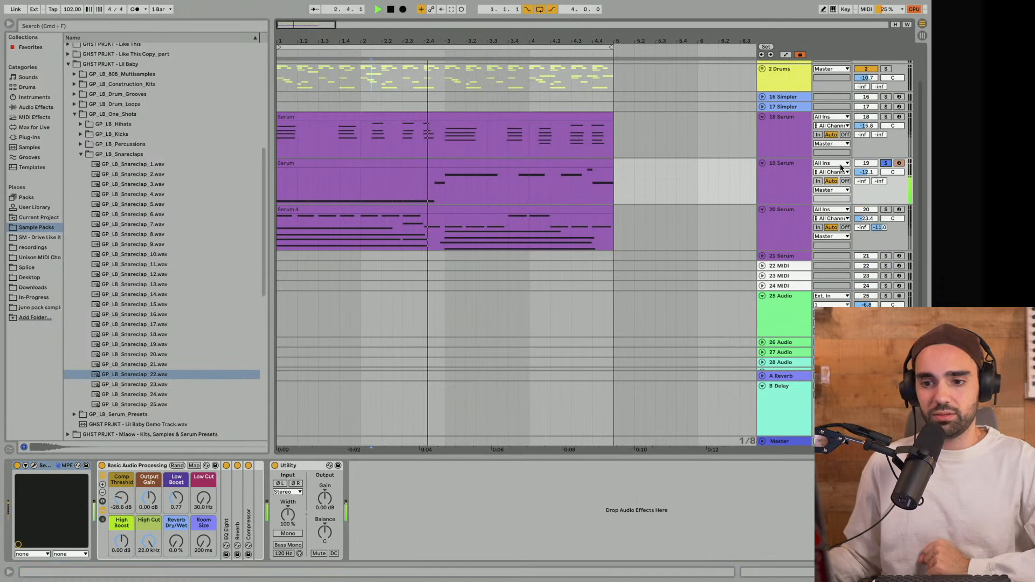
Add the FireSonic FirePresser VST3 plug-in after Utility in the 19 Serum device chain
click(48, 111)
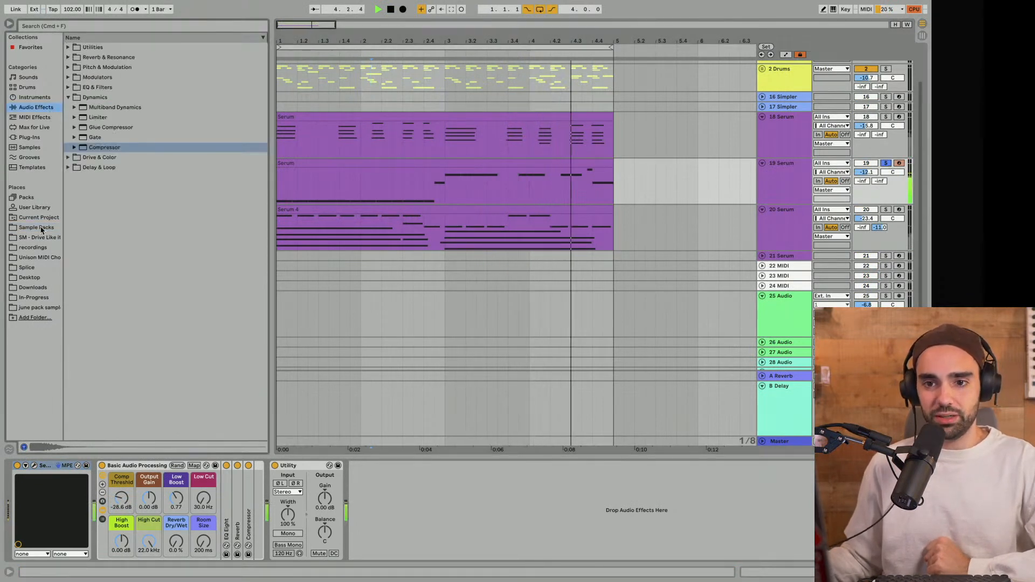
click(39, 137)
drag(90, 147, 494, 548)
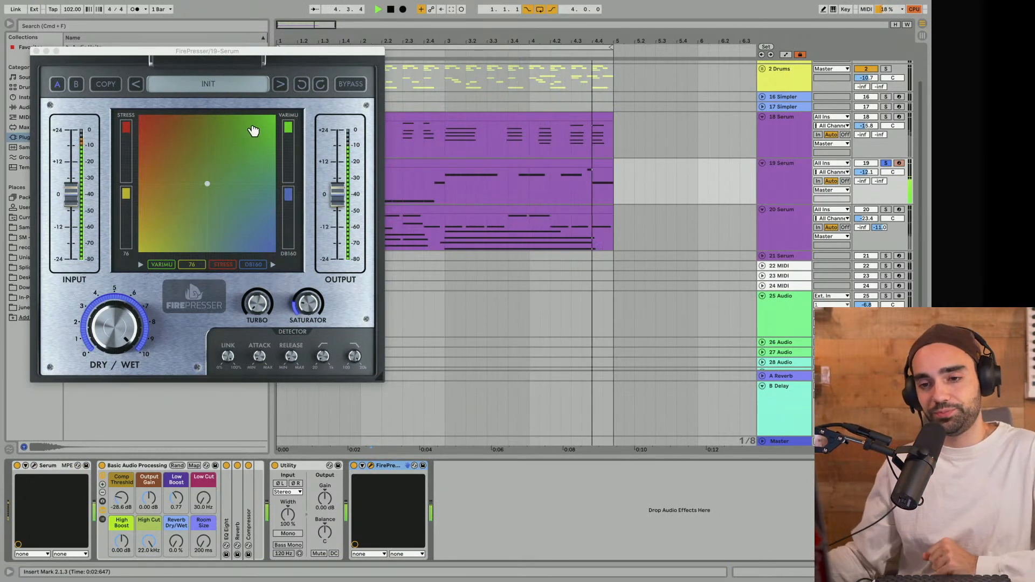
Load the Brutal preset from FirePresser's Bass folder and close the preset browser
click(236, 86)
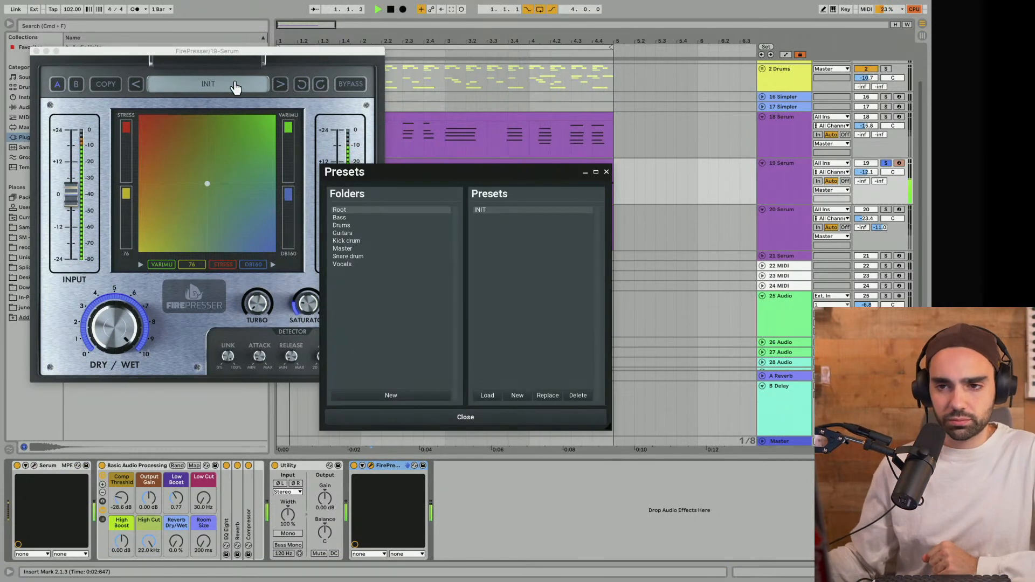
click(349, 218)
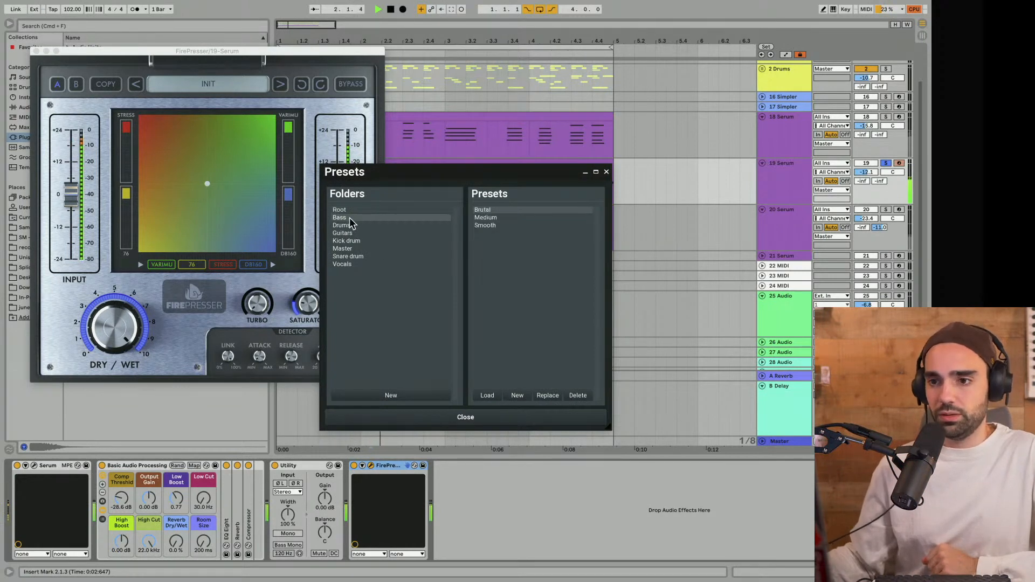
click(489, 212)
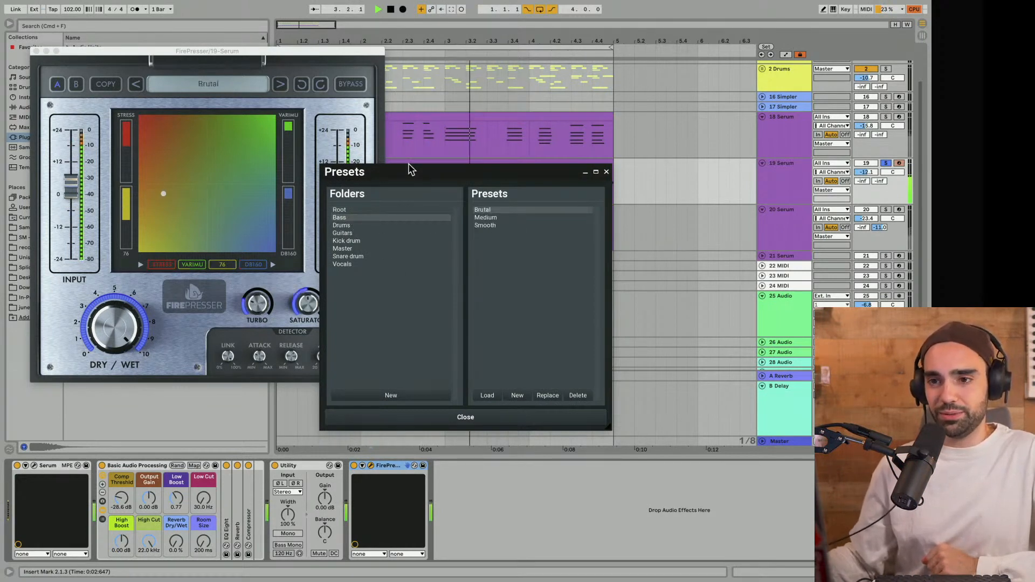
click(607, 172)
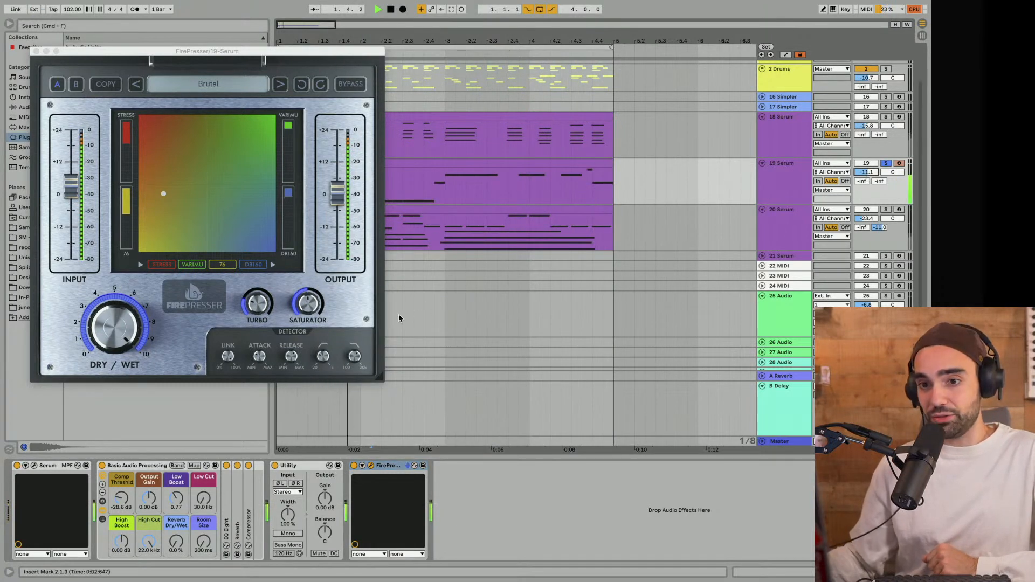
Lower FirePresser's output level slightly and take track 19 Serum out of solo
mouse_move(337, 190)
mouse_down()
mouse_move(337, 166)
mouse_move(338, 194)
mouse_up()
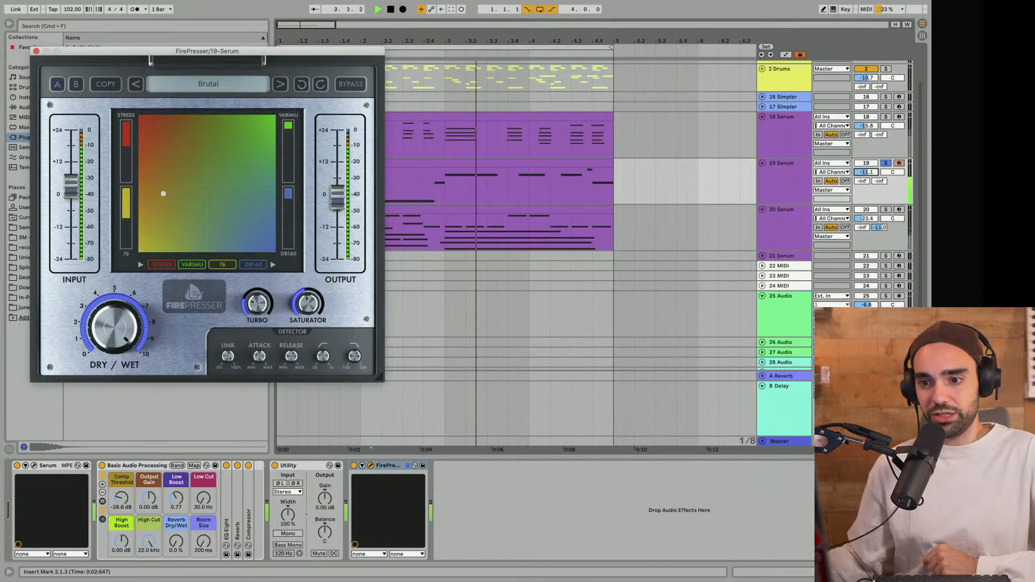
click(886, 163)
scroll(473, 412, down, 1)
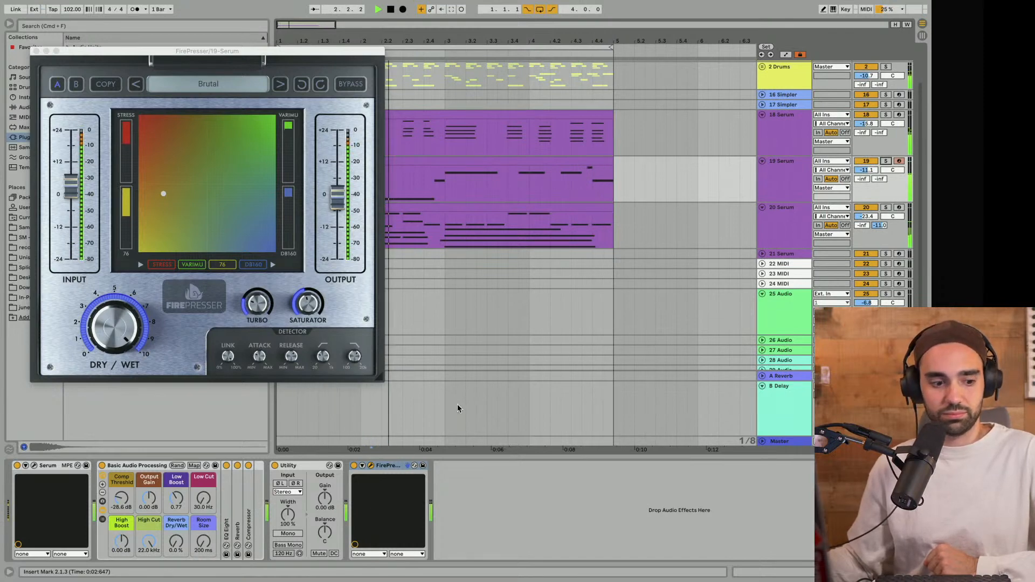
Close the FirePresser window and set the volume of track 19 Serum to -11.9 dB
drag(101, 301, 102, 285)
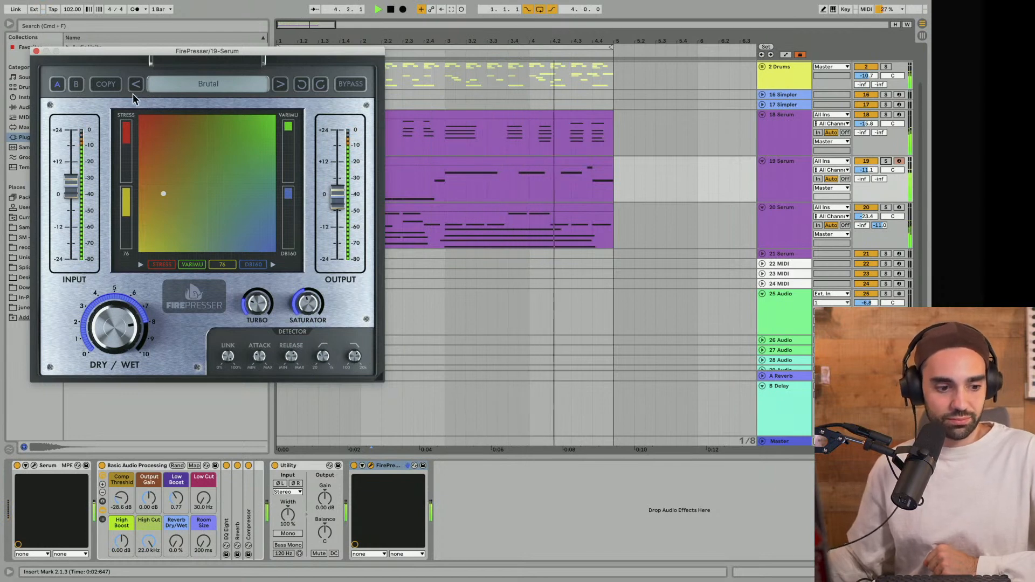
click(36, 52)
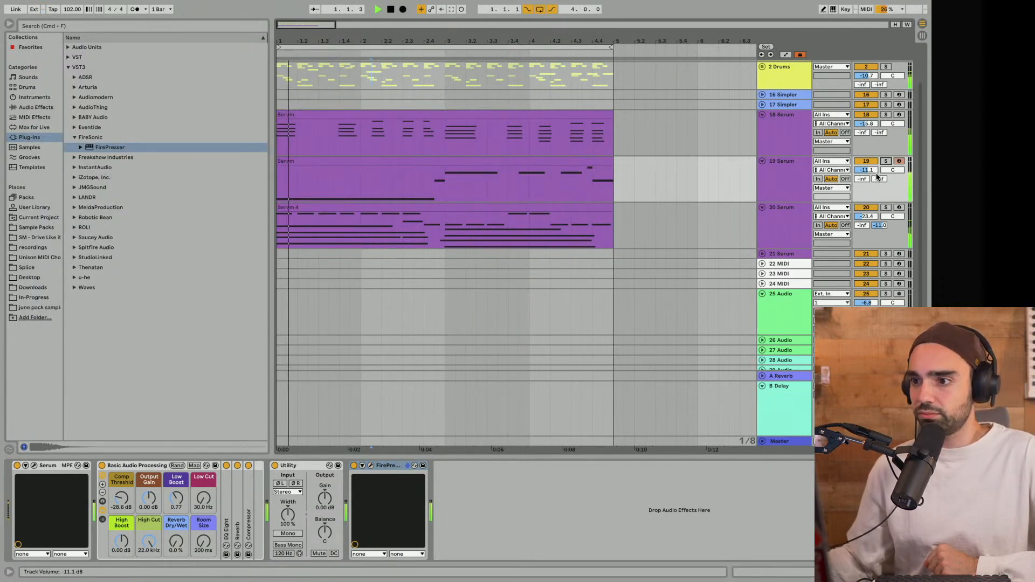
drag(871, 174, 871, 178)
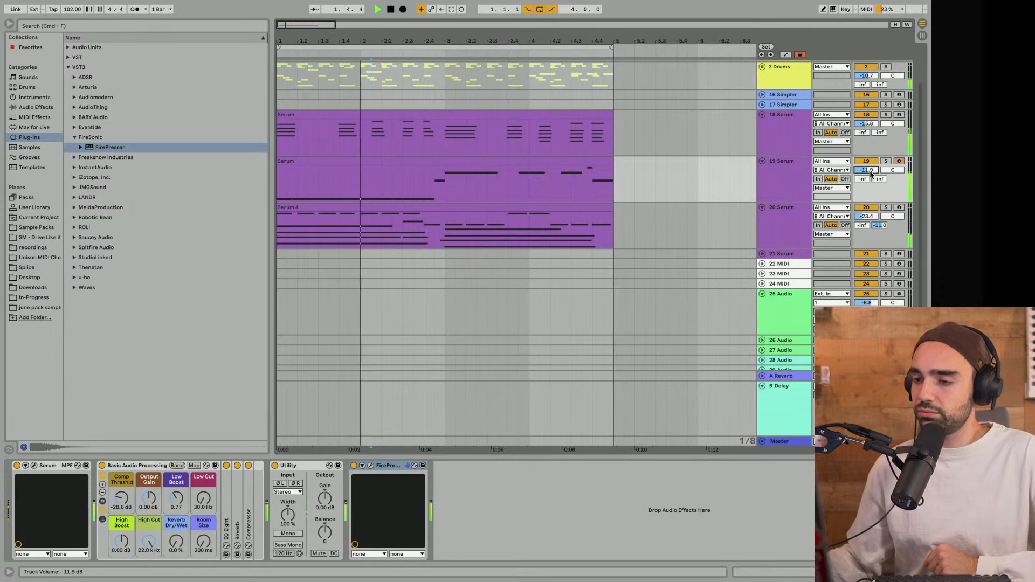
Set the sidechain Compressor on track 18 Serum to a -34.2 dB threshold and 100% dry/wet
click(786, 139)
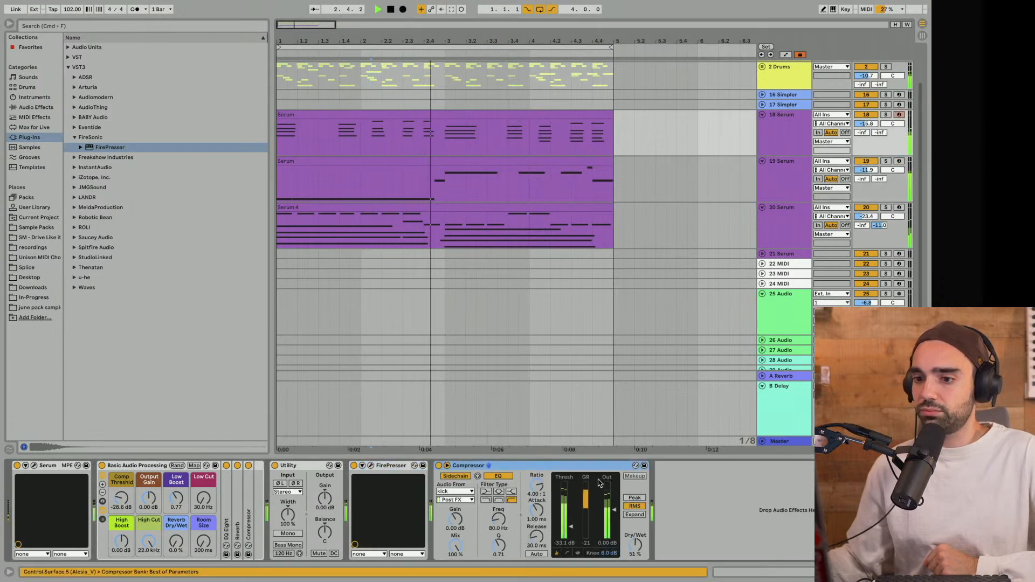
drag(572, 526, 572, 528)
drag(632, 546, 632, 520)
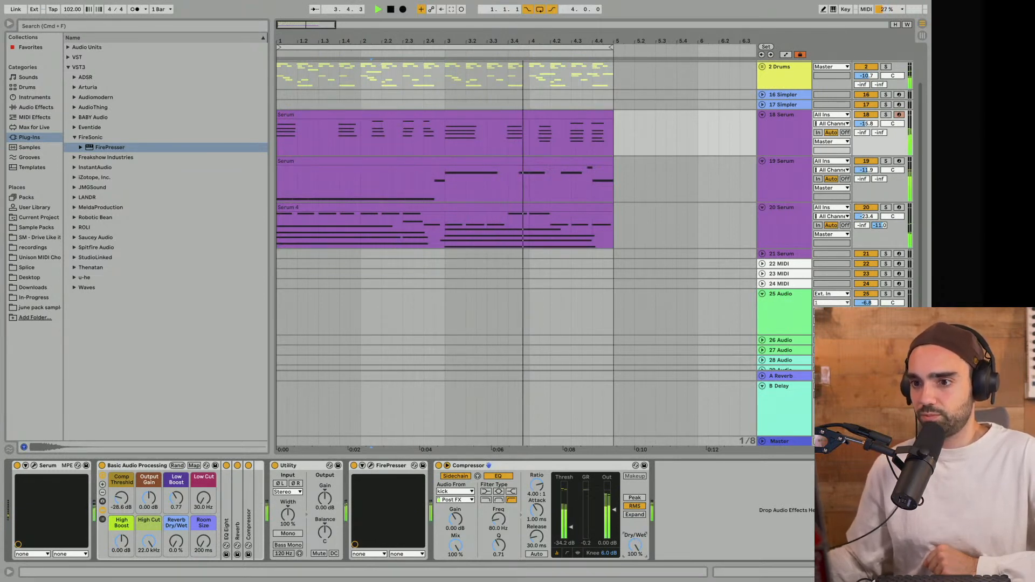
Try deleting the four-bar MIDI clip on track 18 Serum, and undo the deletion
click(550, 114)
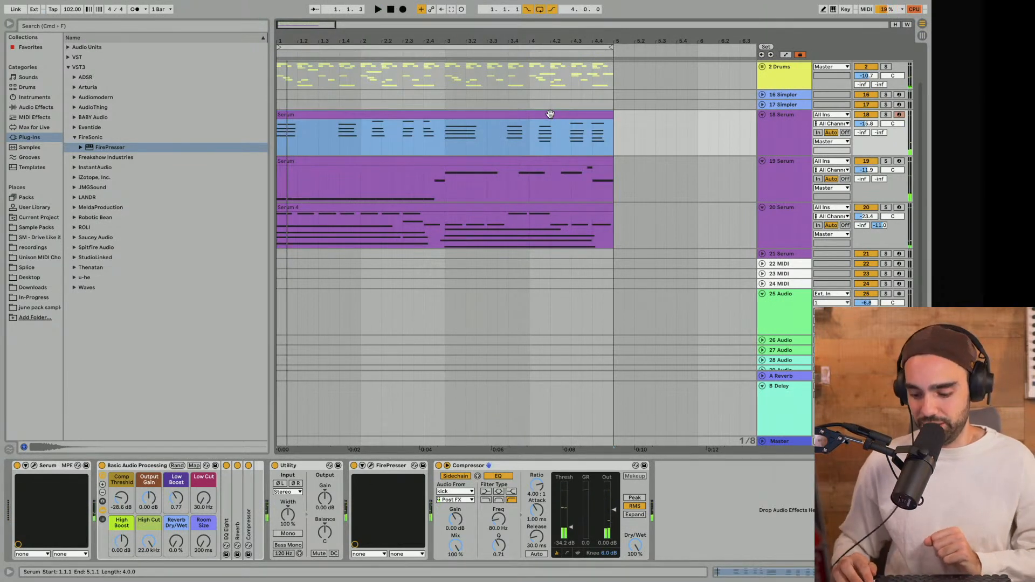
key(Delete)
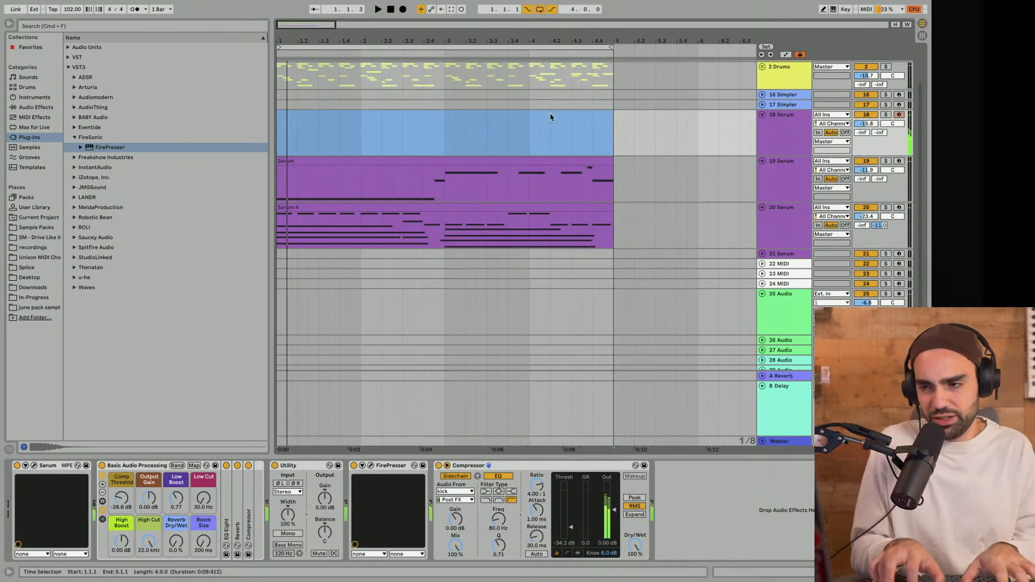
key(super+z)
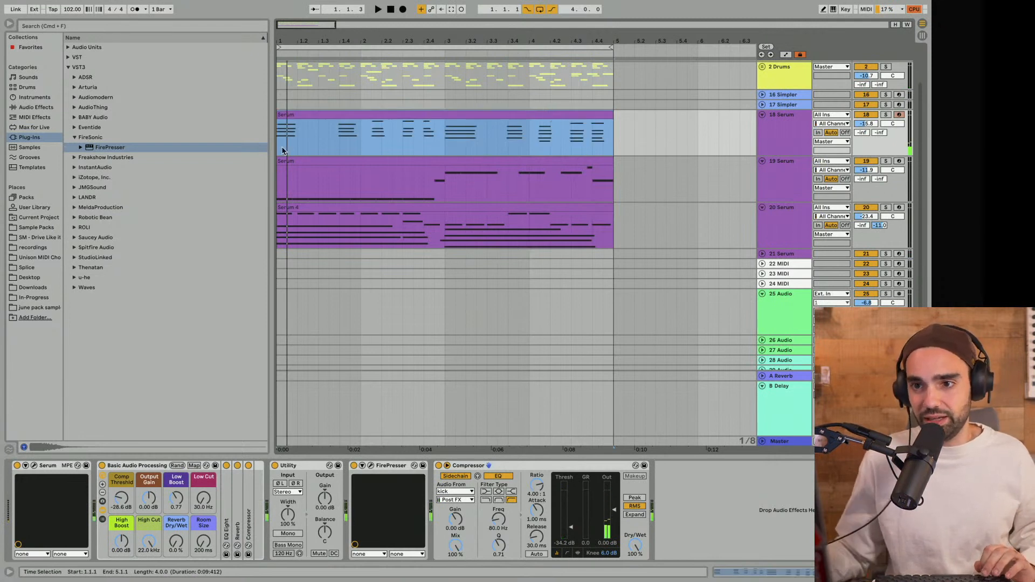
Move the four-bar MIDI clip on track 18 Serum to bar 5 and set its Compressor to a -41.4 dB threshold with 4.32 dB sidechain gain
drag(305, 116, 639, 134)
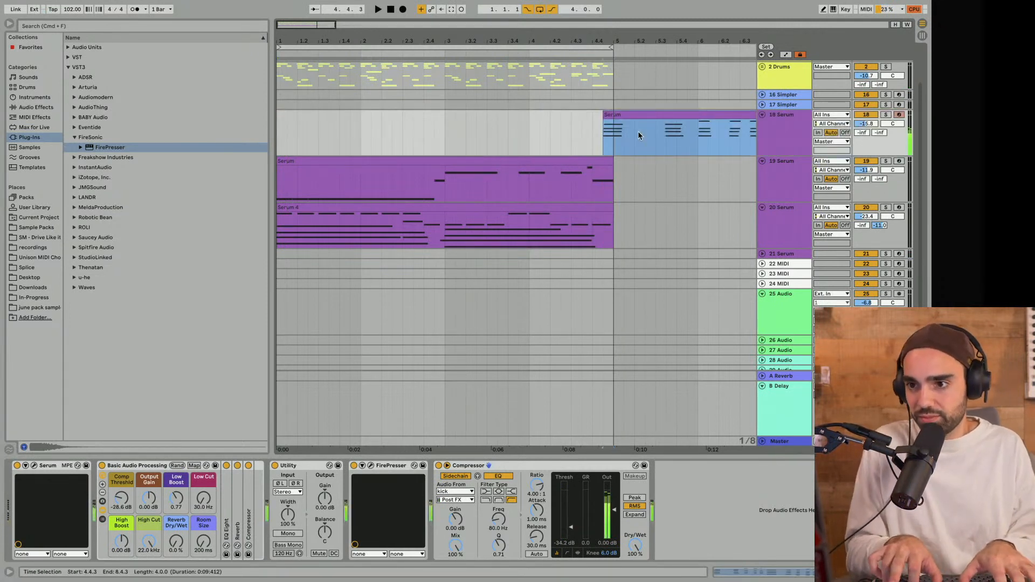
key(Right)
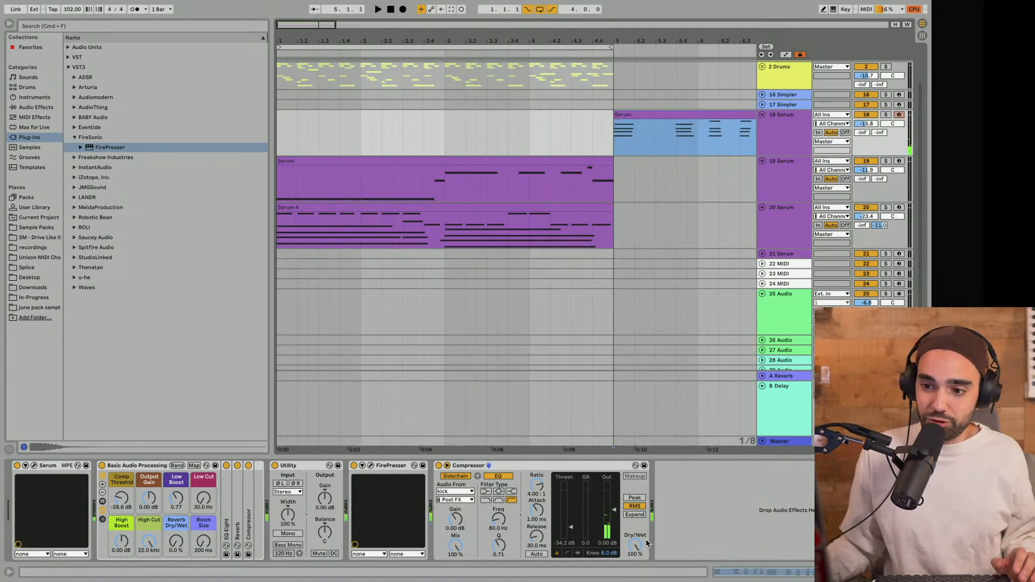
drag(576, 533, 576, 539)
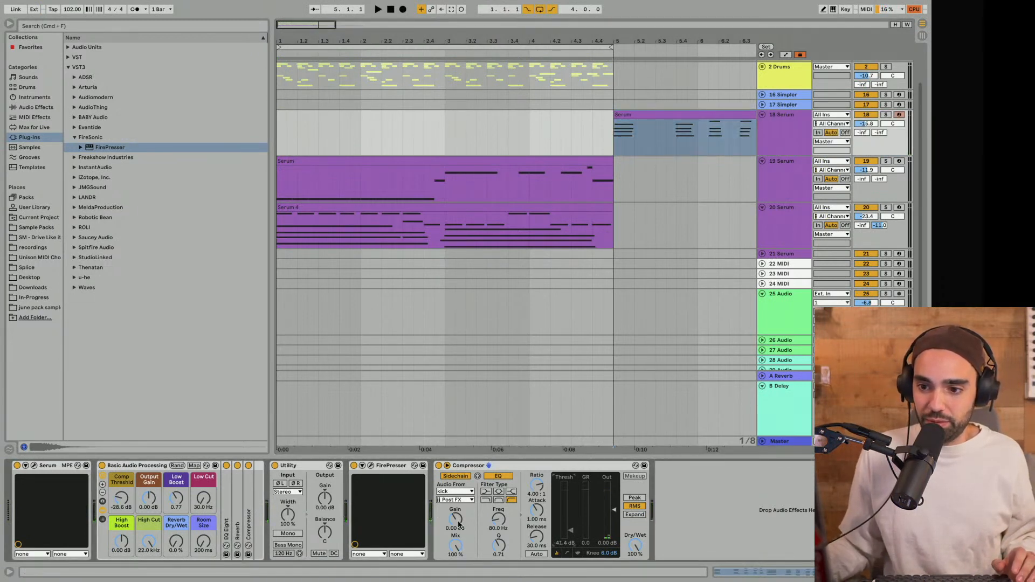
Play the loop from bar 1 and add a new four-bar sustained-chord clip in bars 1 to 4 of track 18 Serum
click(363, 41)
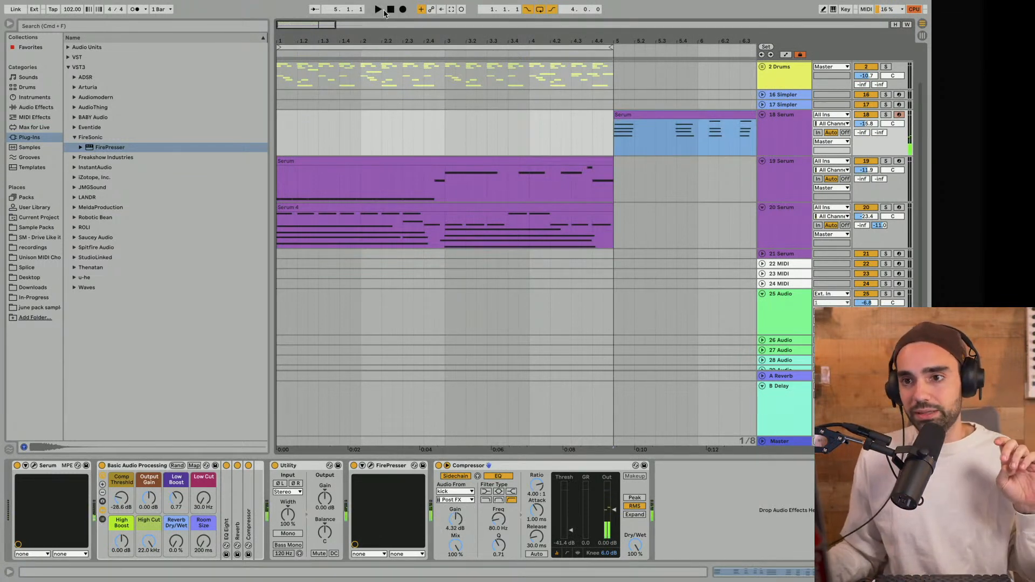
click(390, 11)
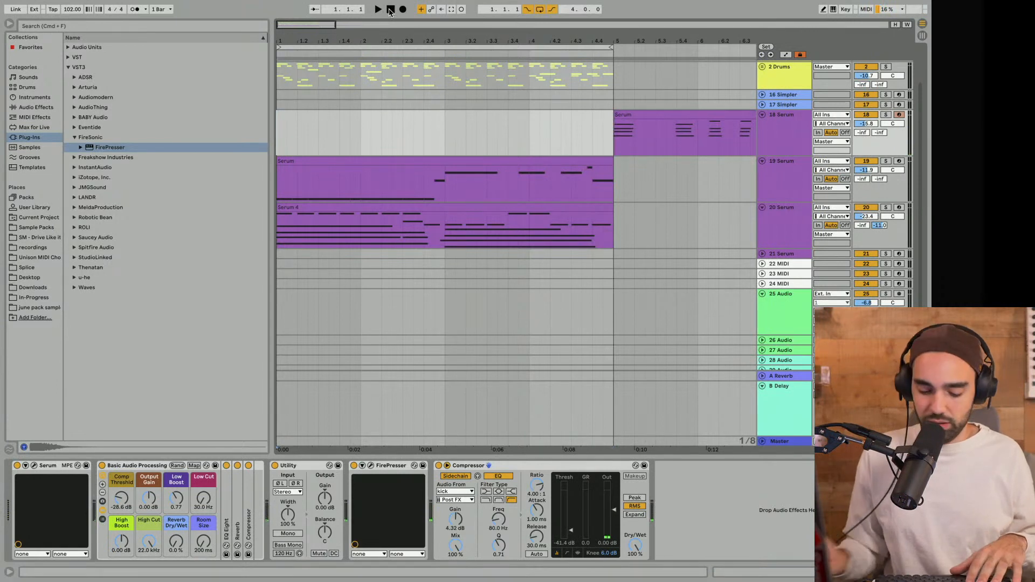
key(space)
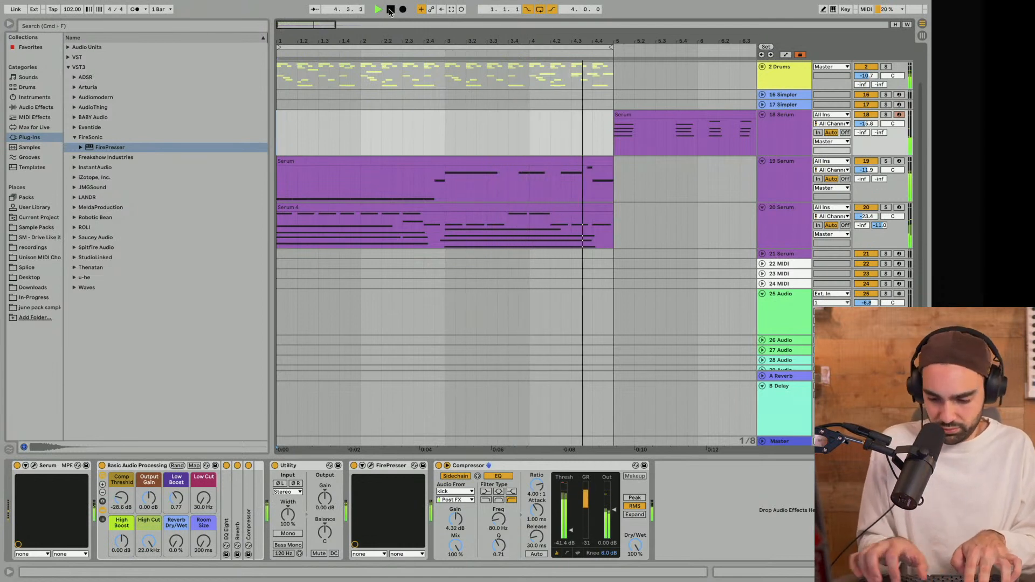
click(390, 9)
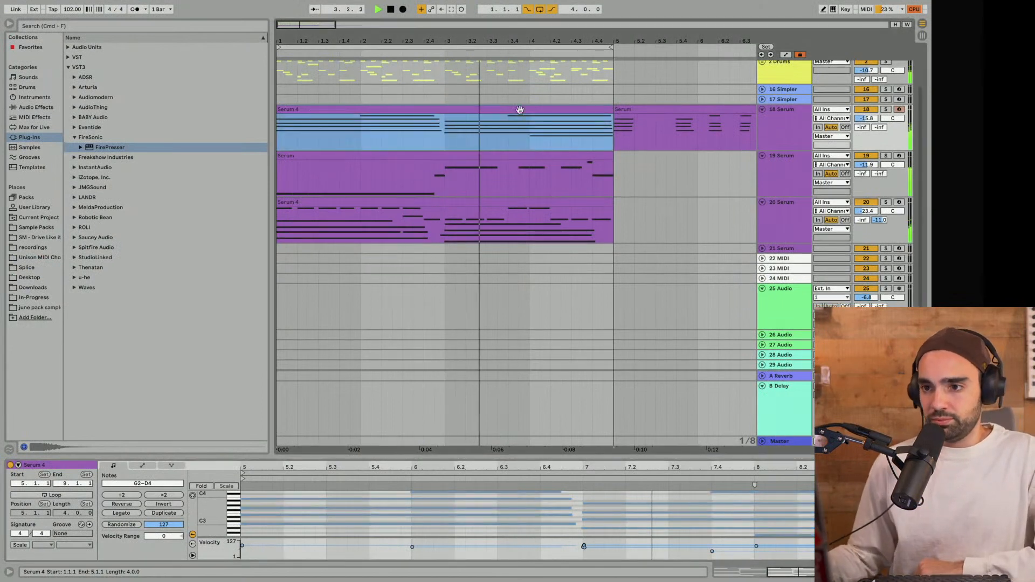
click(654, 110)
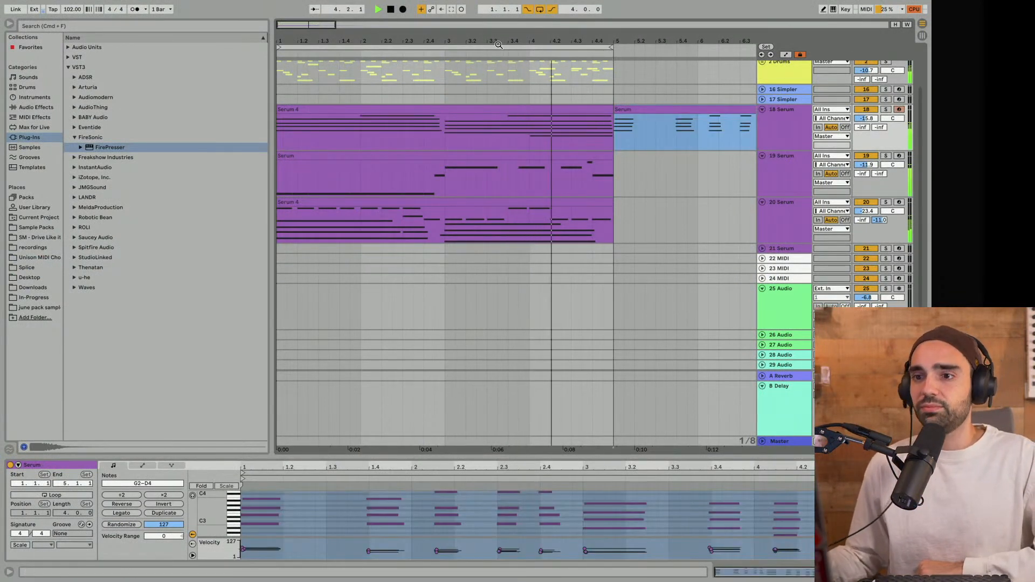
key(minus)
key(minus)
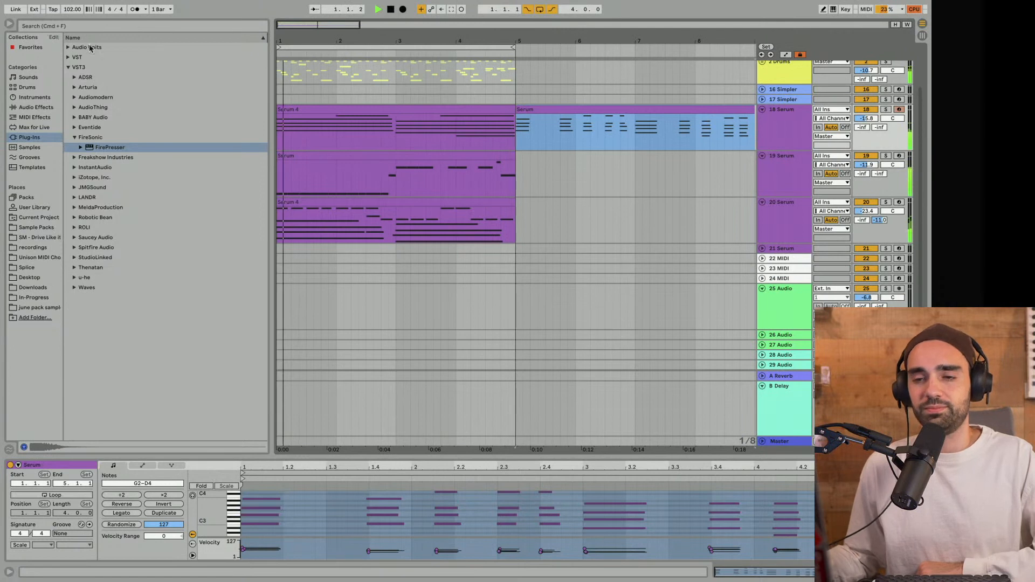
key(plus)
key(plus)
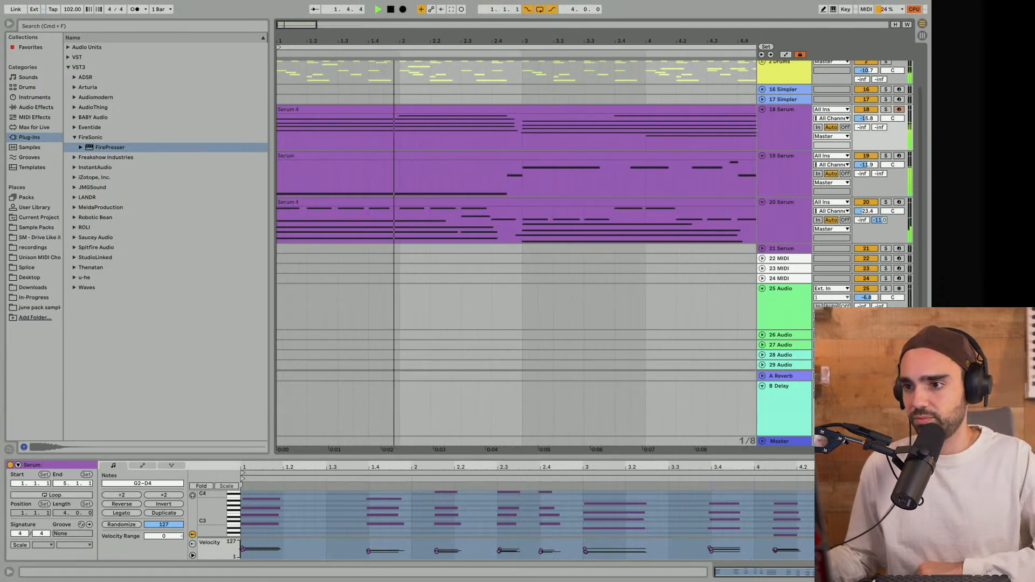
Load the user preset Lead - GHST_PRJKT_Miaow from the Miaow Presets folder into Serum on track 21, and close its window
click(781, 250)
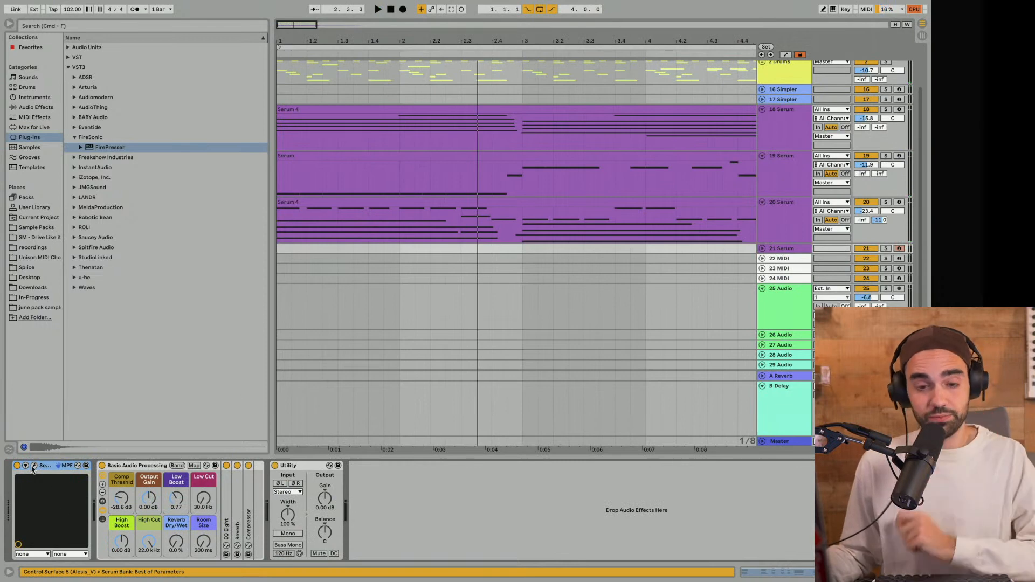
click(34, 466)
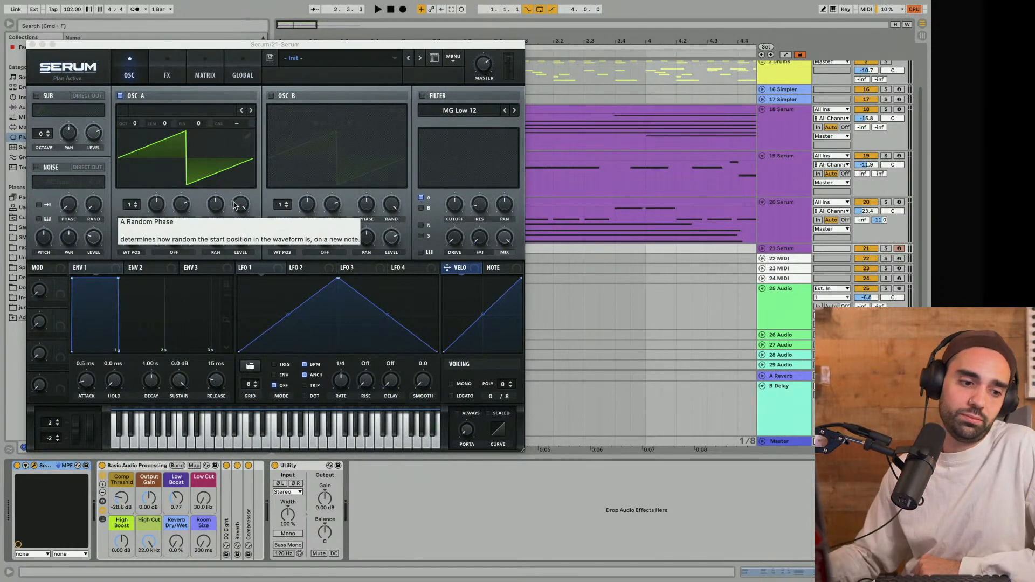
click(314, 59)
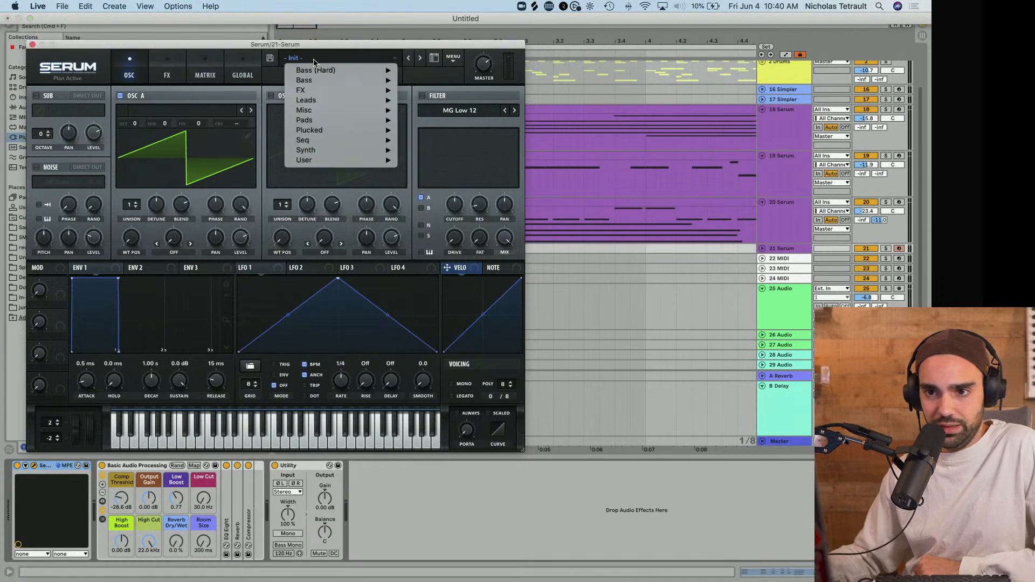
mouse_move(334, 165)
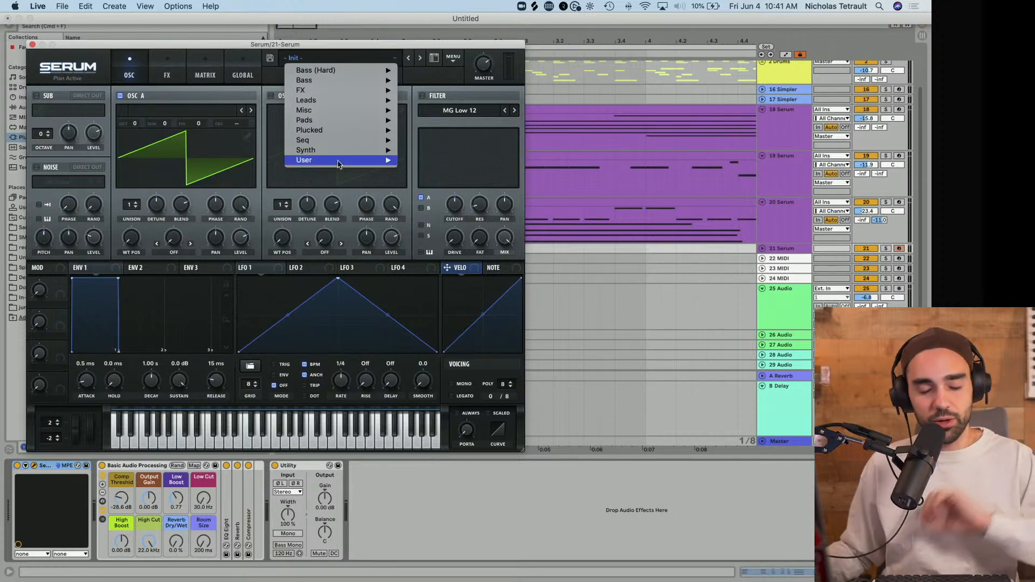
mouse_move(345, 160)
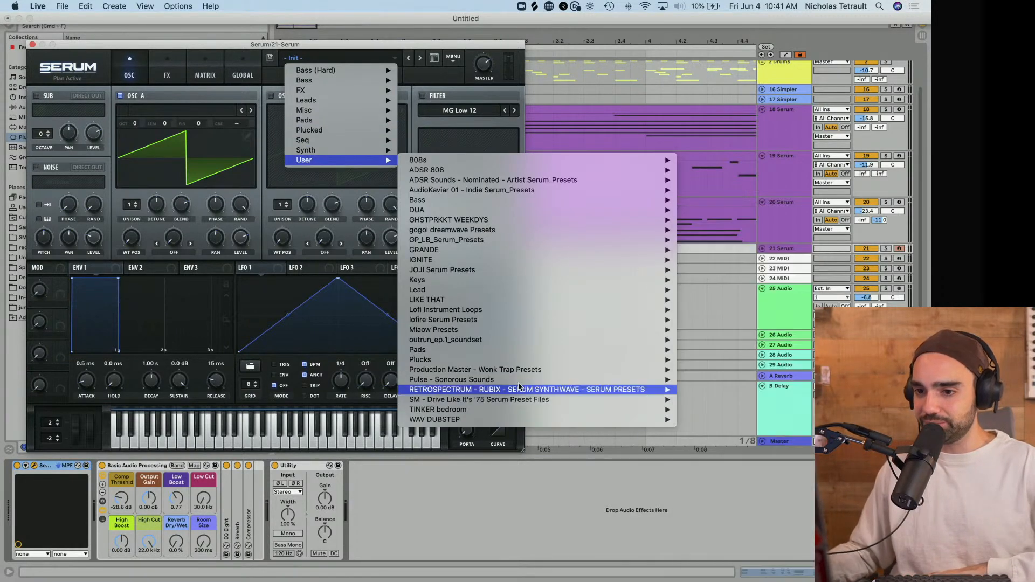
mouse_move(476, 232)
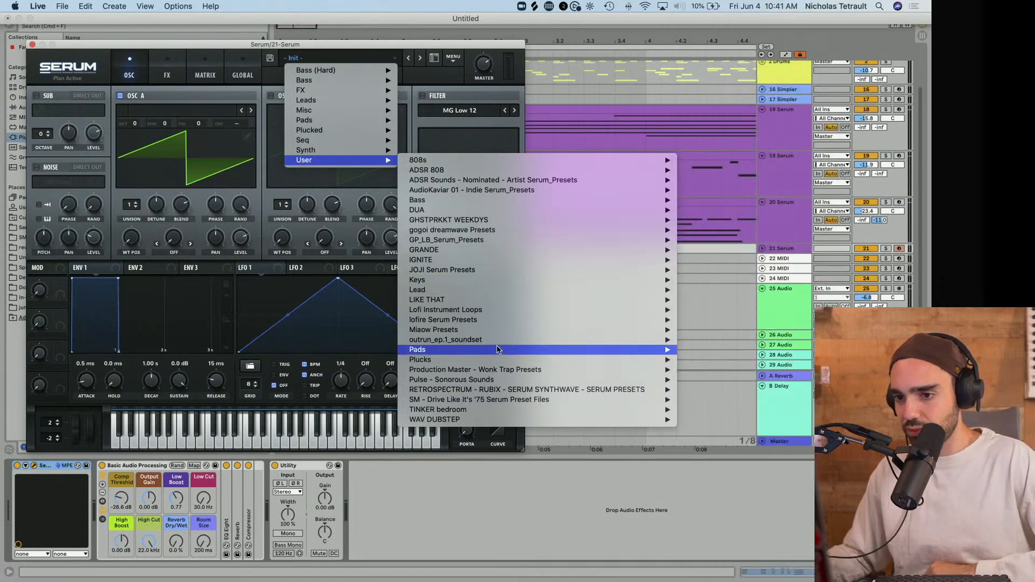
mouse_move(494, 333)
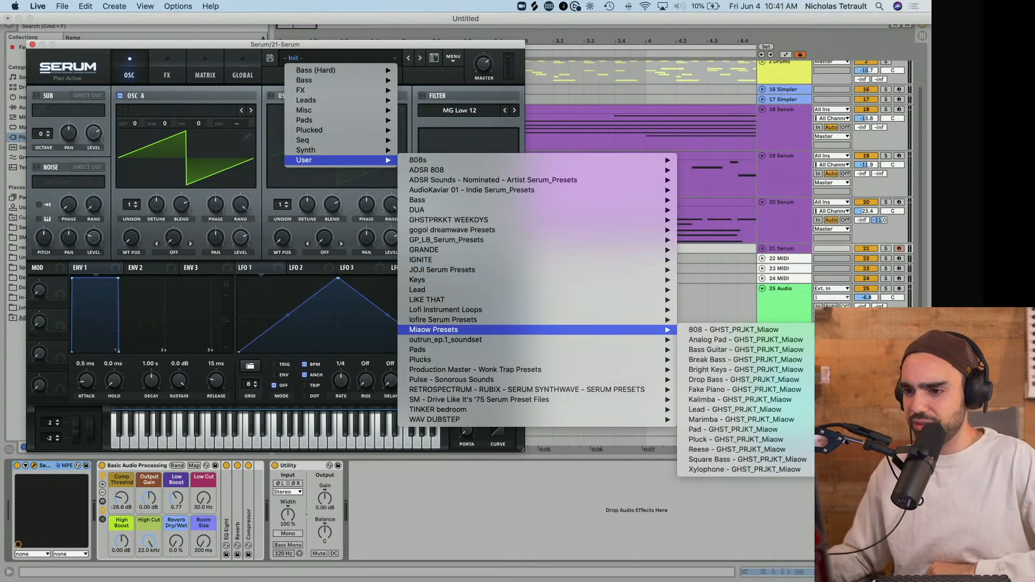
click(778, 408)
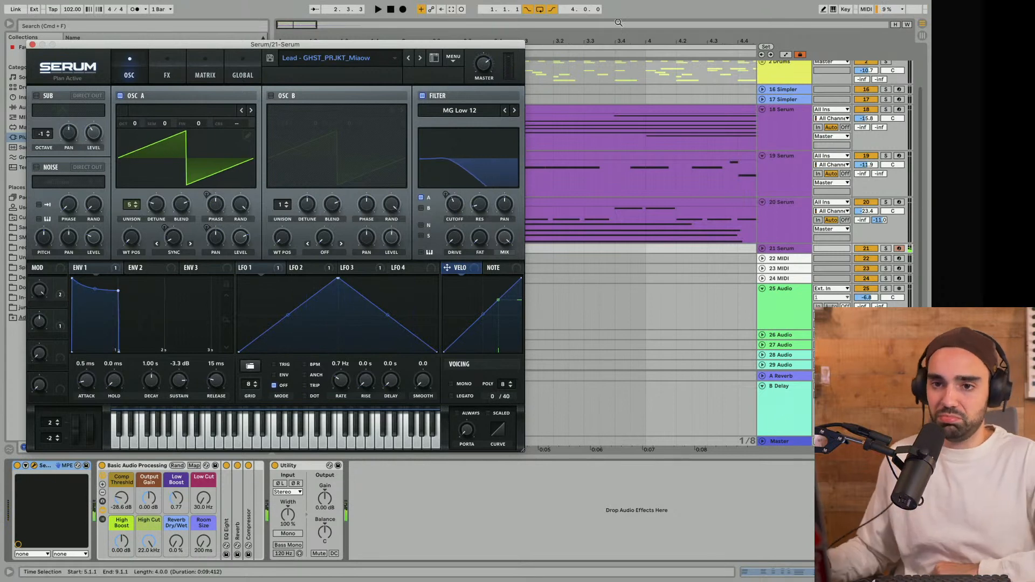
click(33, 45)
Select the four-bar loop range across the arrangement and play it from bar 1
key(space)
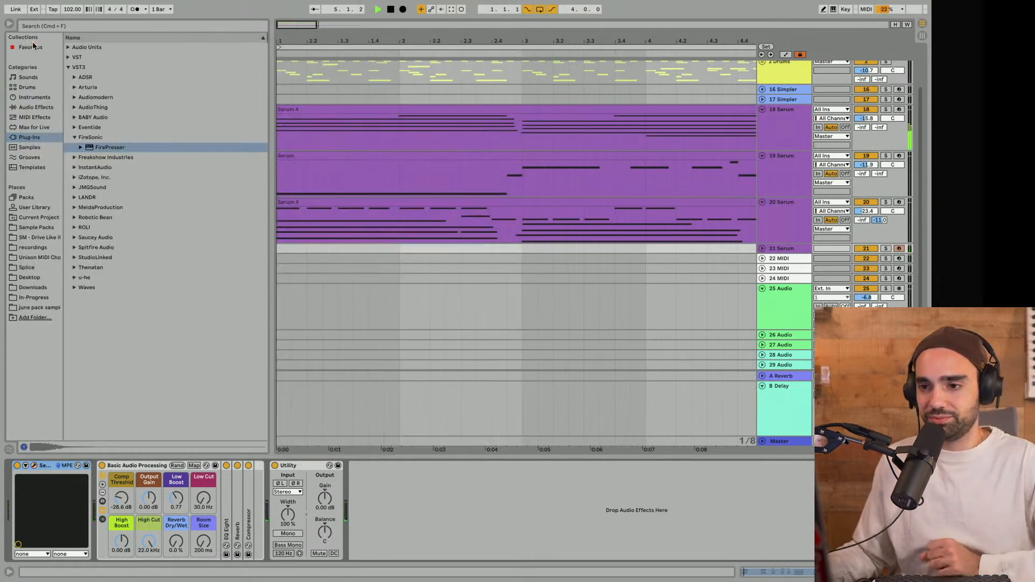
drag(365, 43, 365, 22)
double_click(308, 47)
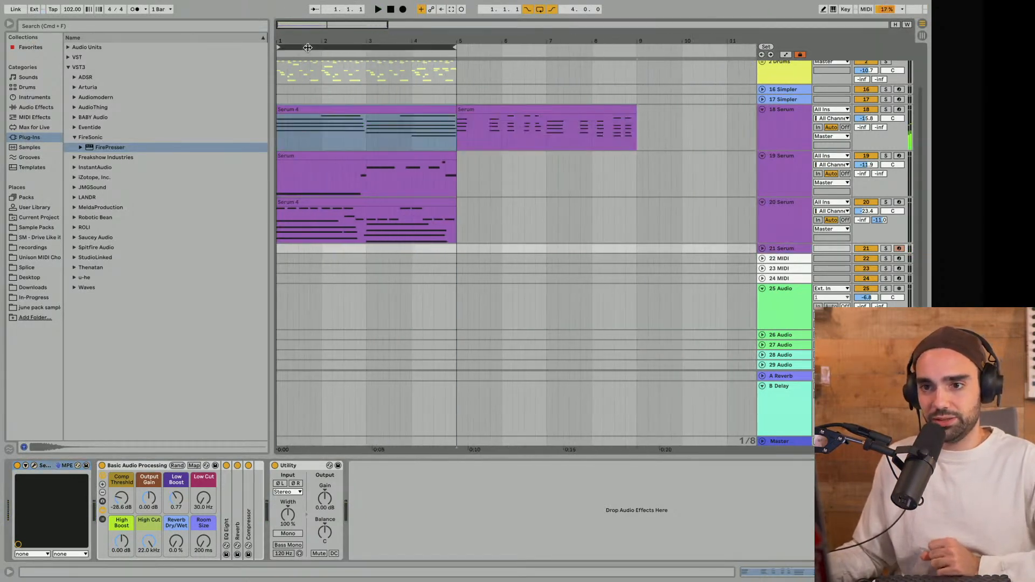
key(space)
key(space)
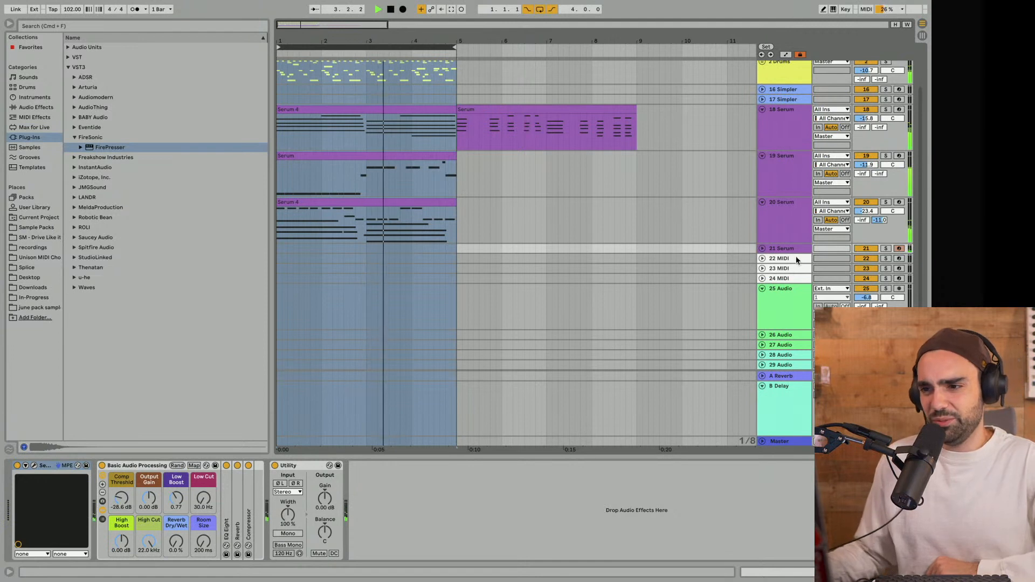
Unfold track 21 Serum and set its rack's Low Cut to 252 Hz, Reverb Dry/Wet to 39% and Room Size to 1.73 s
click(763, 249)
click(782, 255)
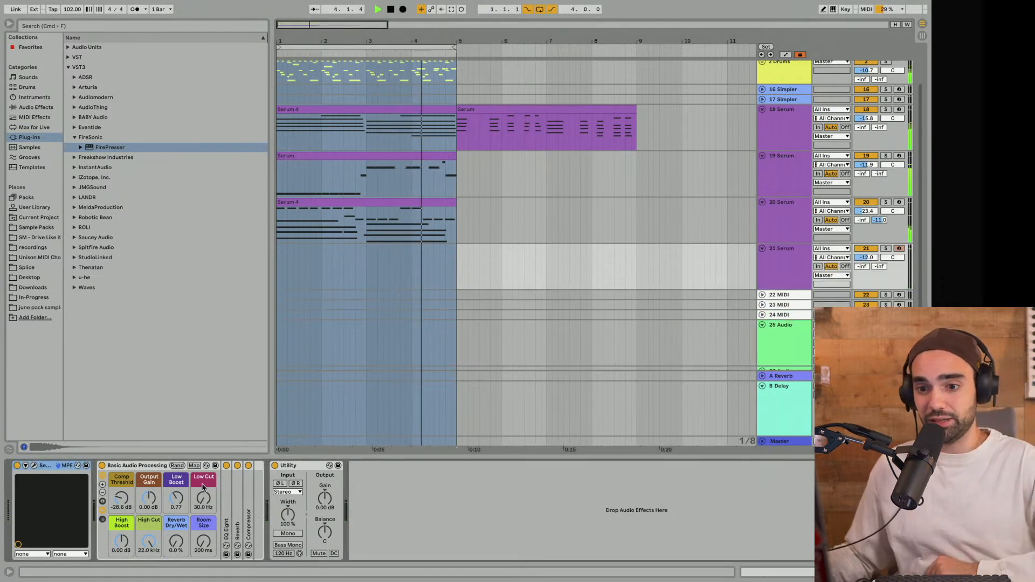
drag(205, 510, 206, 494)
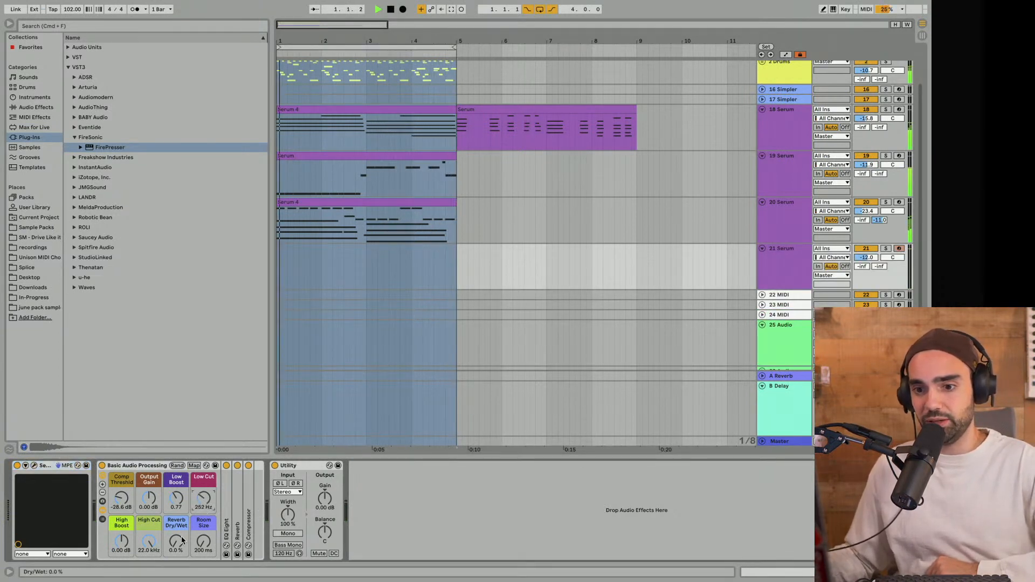
drag(178, 545, 205, 517)
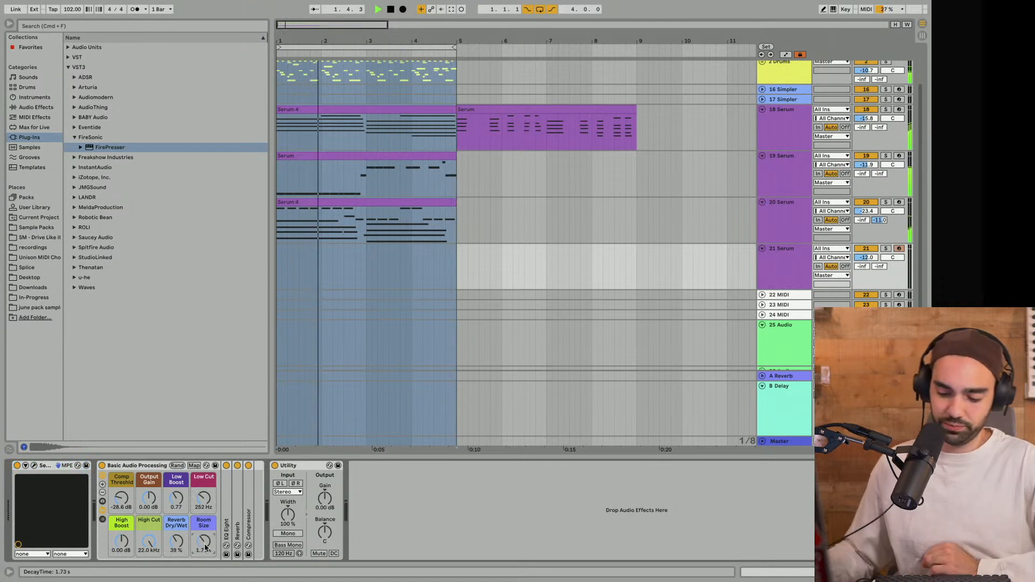
Paste the kick-sidechained Compressor after Utility on track 21 Serum and set the track's volume to -14.9 dB
right_click(450, 479)
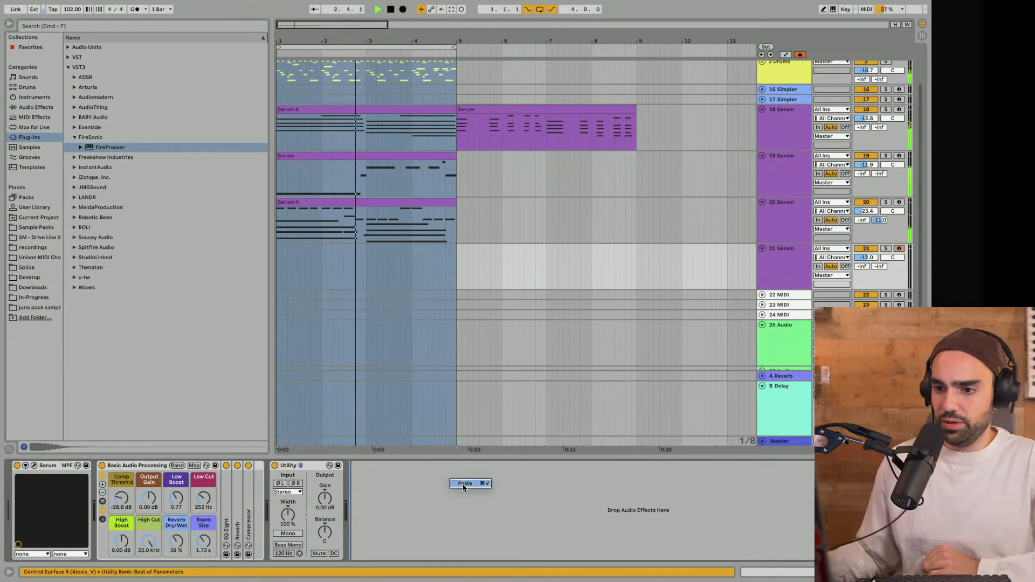
click(464, 487)
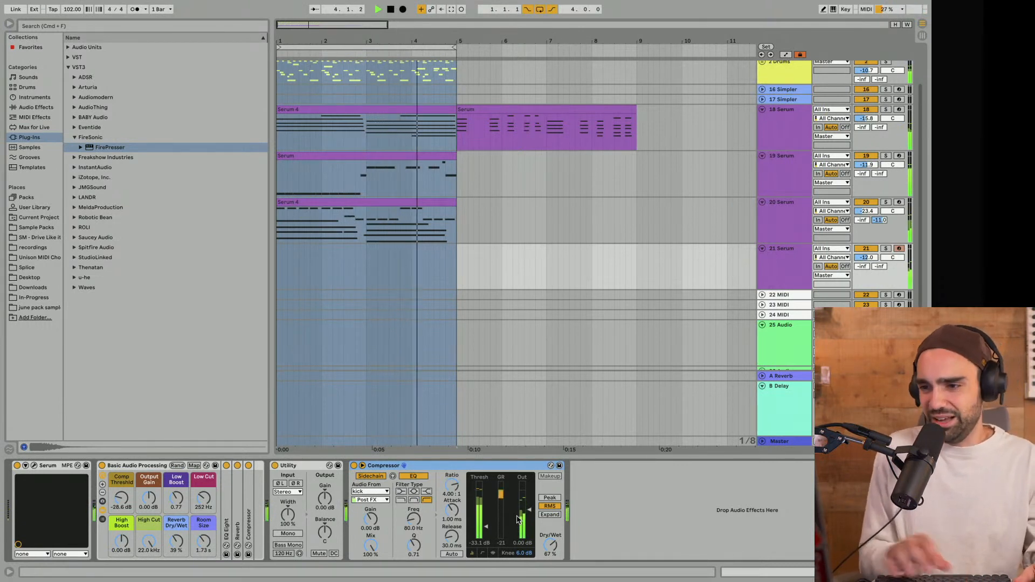
drag(866, 258, 866, 271)
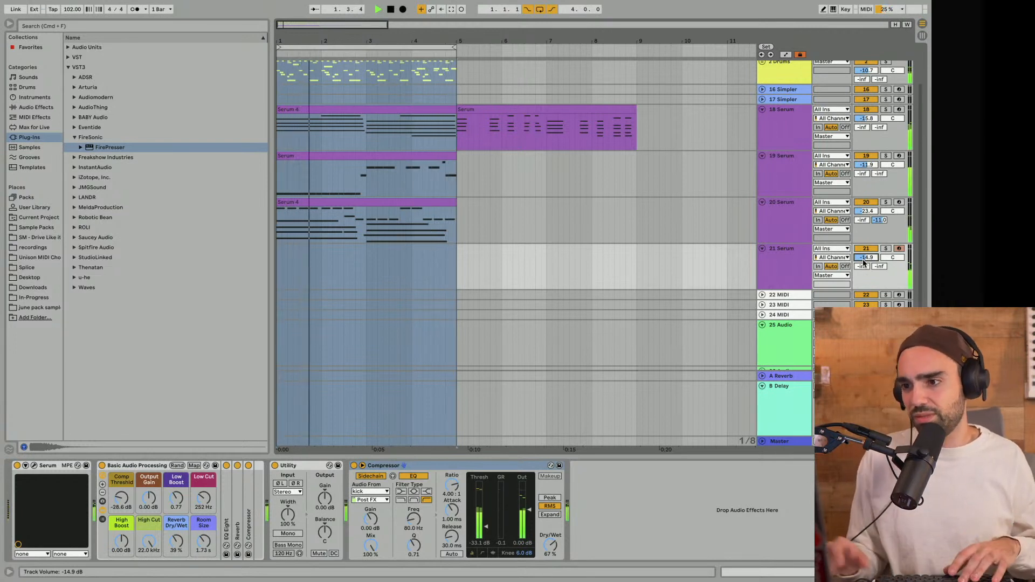
Expand the rack's Reverb on track 21 Serum and set it to 51% dry/wet with a 3.88 s decay time
click(176, 542)
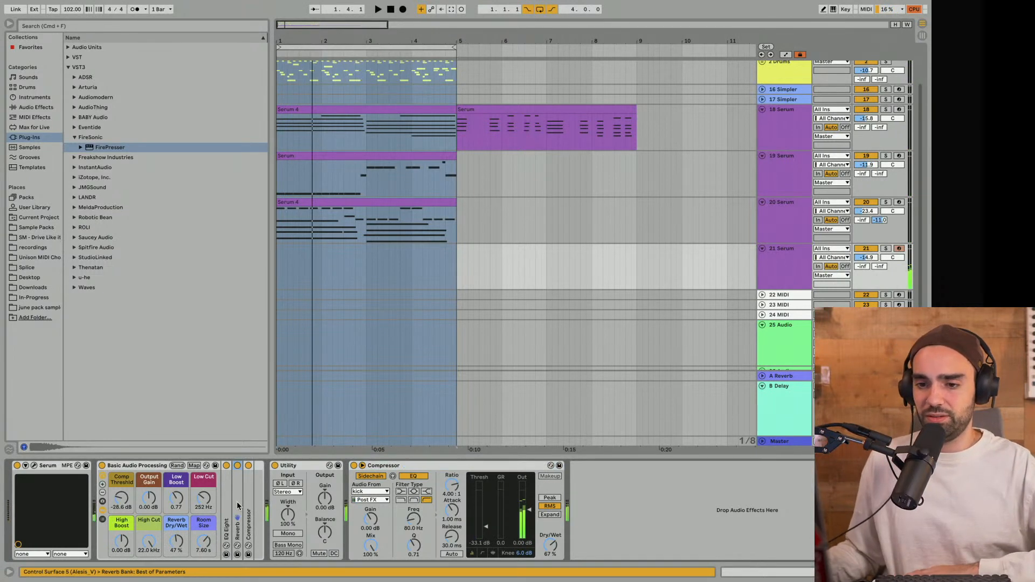
double_click(237, 525)
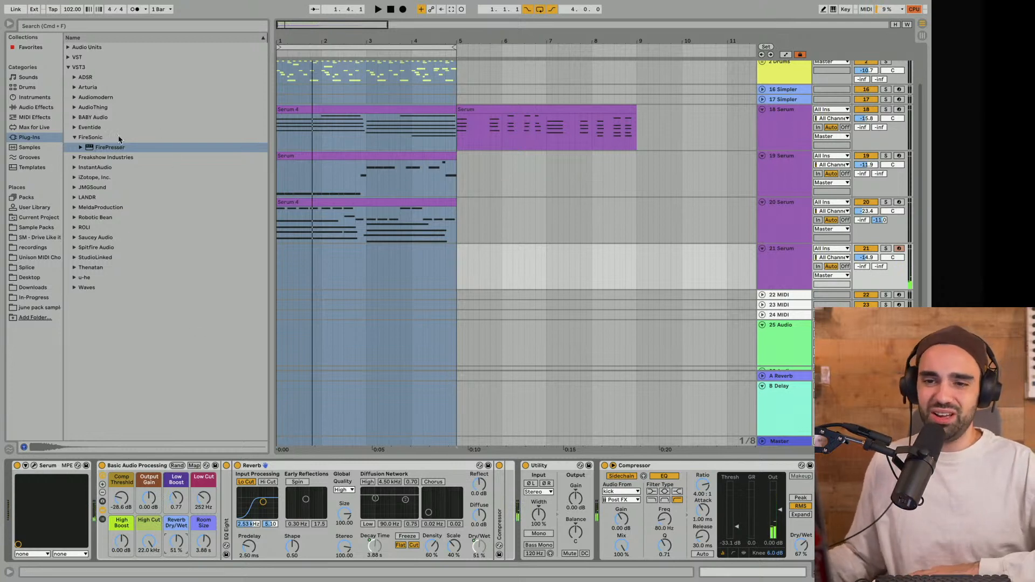
Add FirePresser before Utility on track 21 Serum, load the Guitar preset from its Guitars folder, and compare the sound using bypass
drag(110, 147, 514, 478)
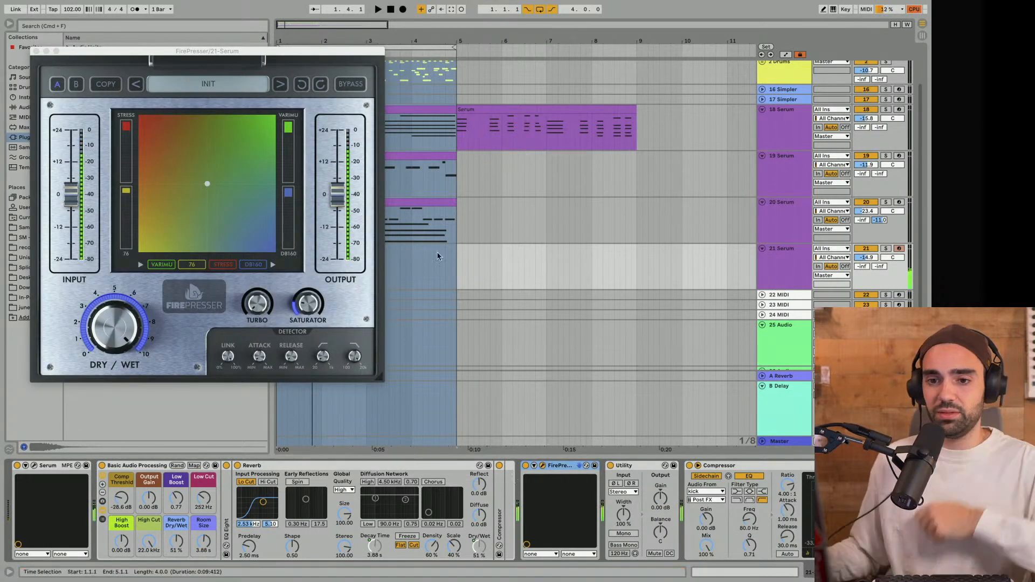
click(230, 89)
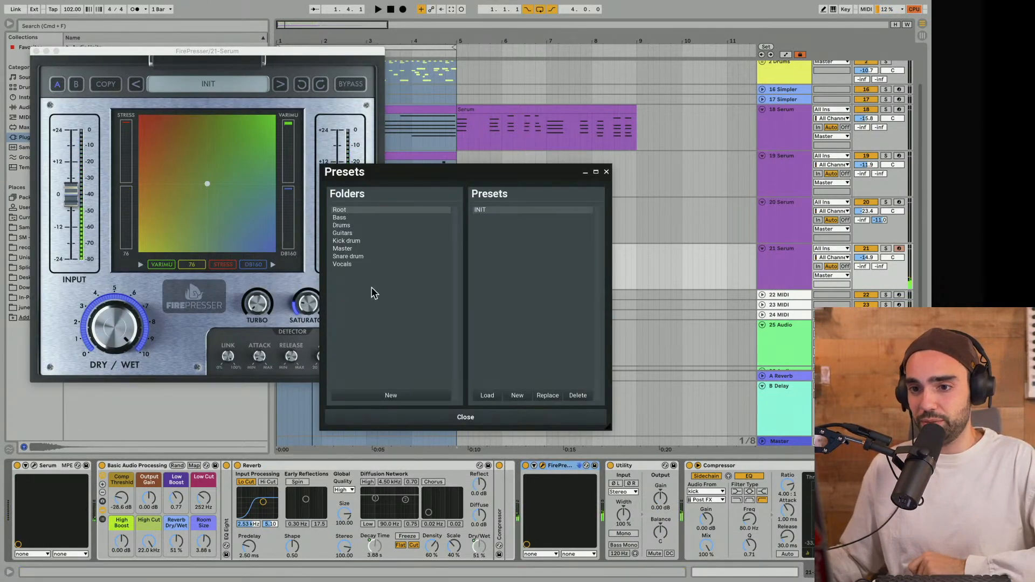
click(357, 264)
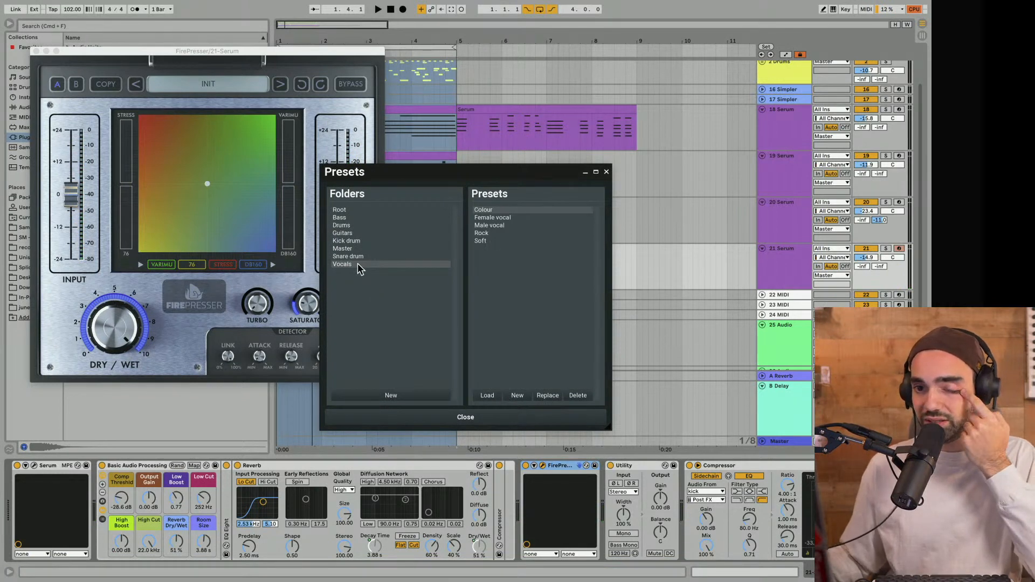
click(359, 234)
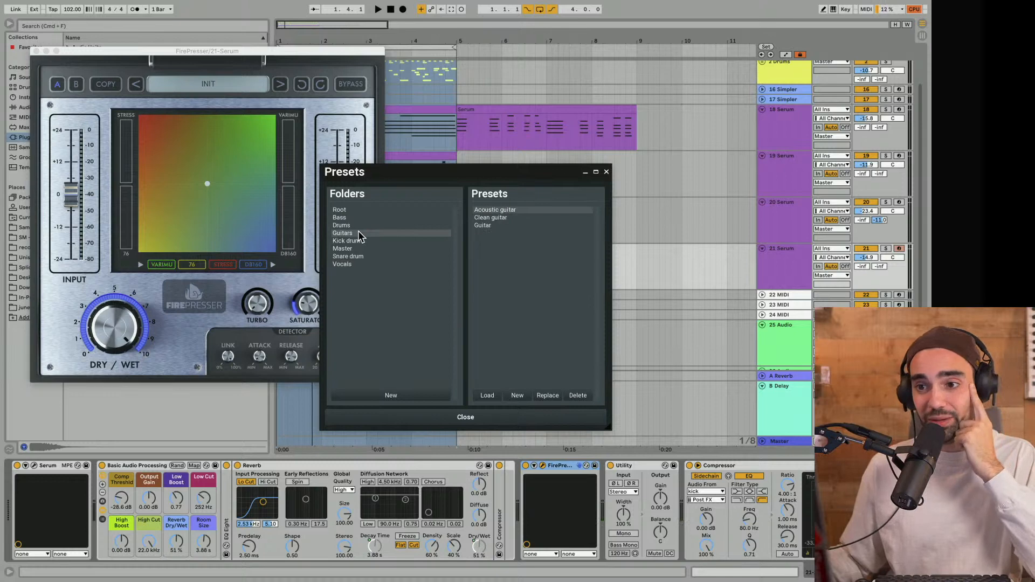
double_click(494, 225)
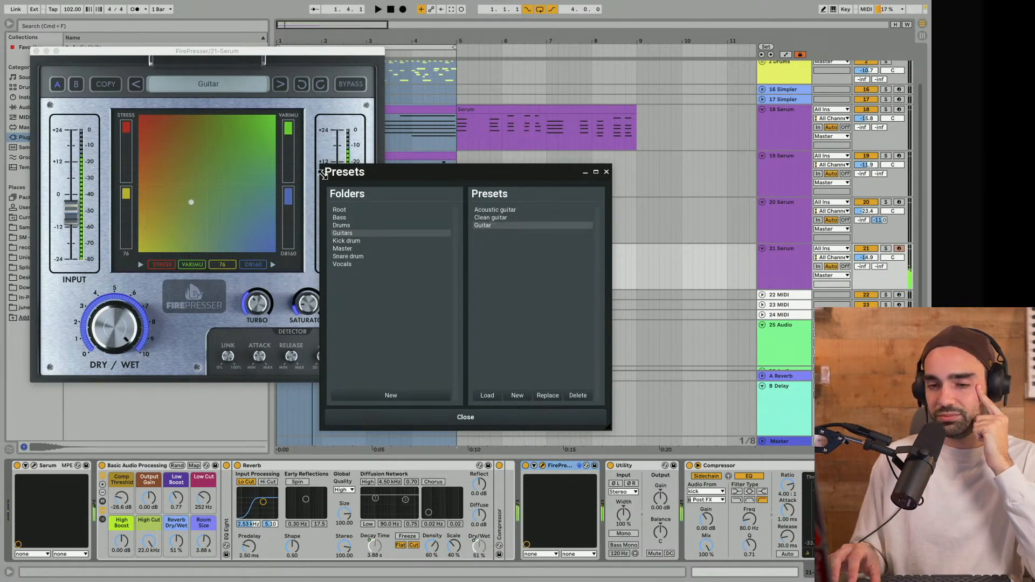
click(351, 85)
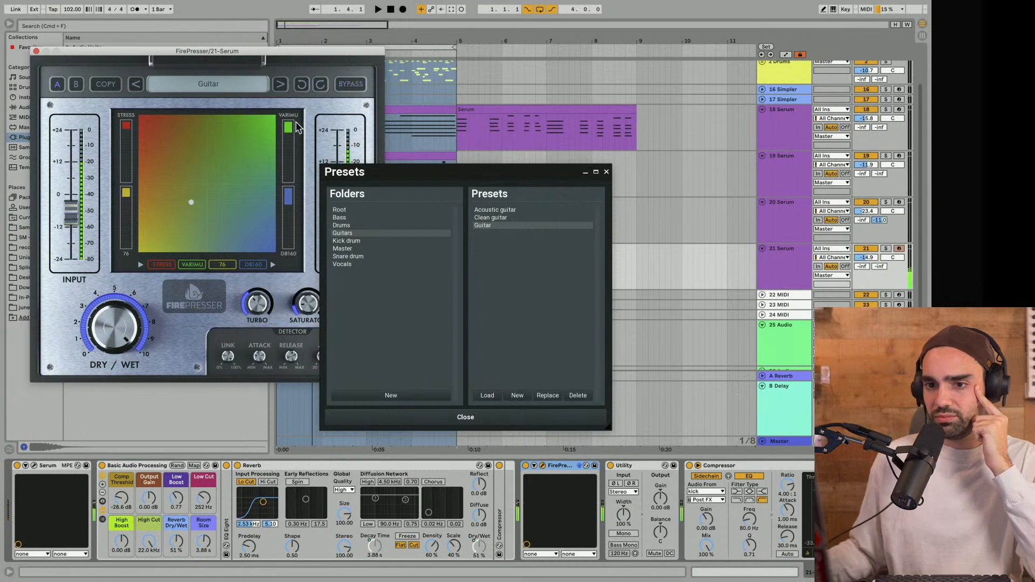
Move FirePresser ahead of Reverb inside track 21 Serum's effect rack, set Reverb Dry/Wet to 60%, and play the loop
drag(127, 300, 127, 324)
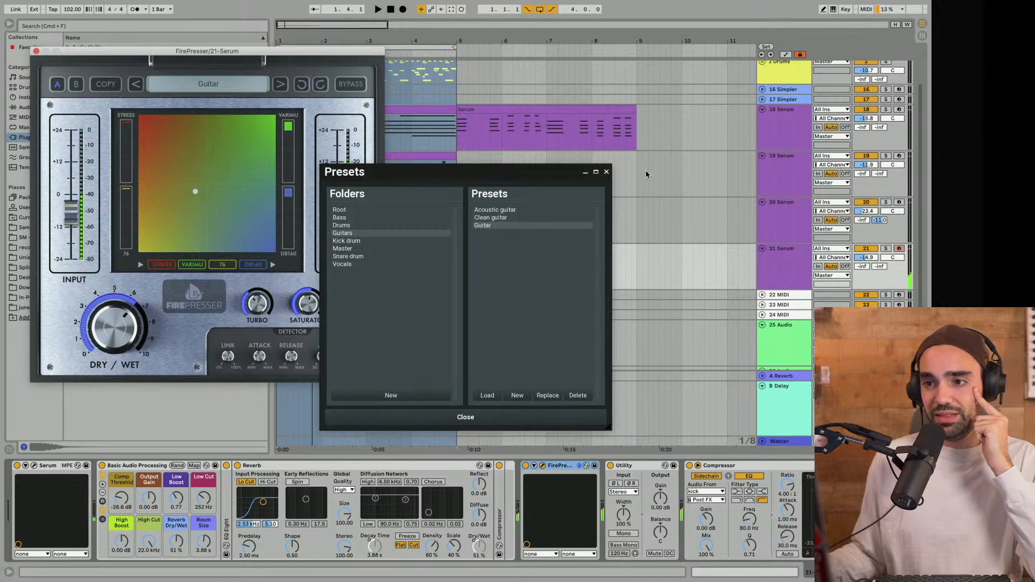
click(606, 171)
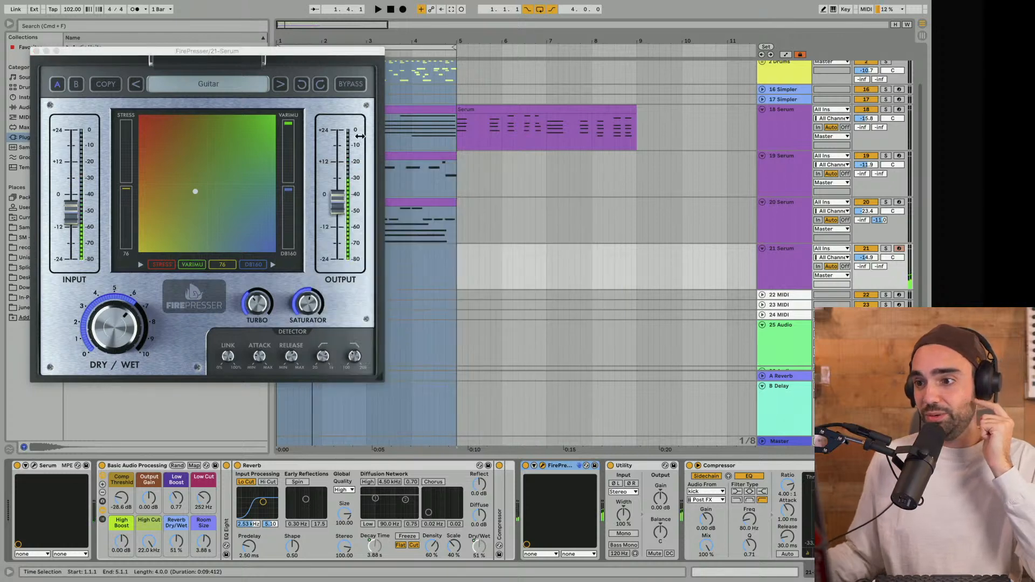
click(36, 51)
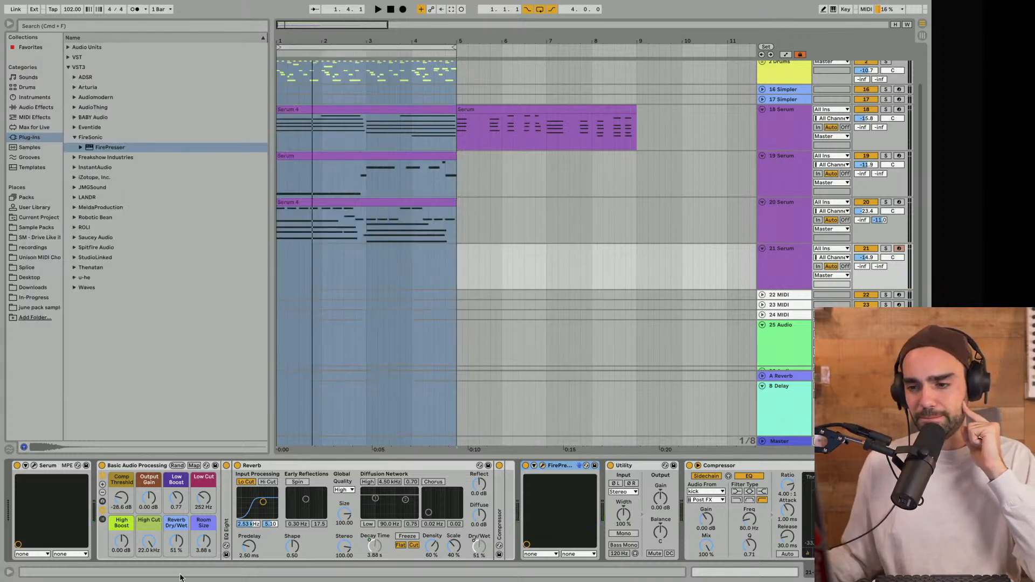
drag(569, 468, 335, 493)
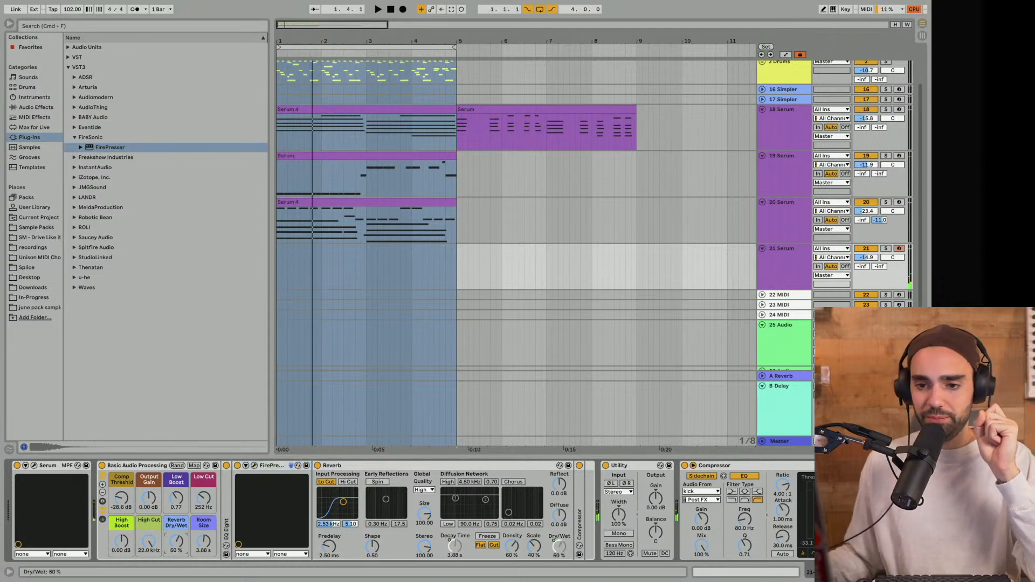
key(space)
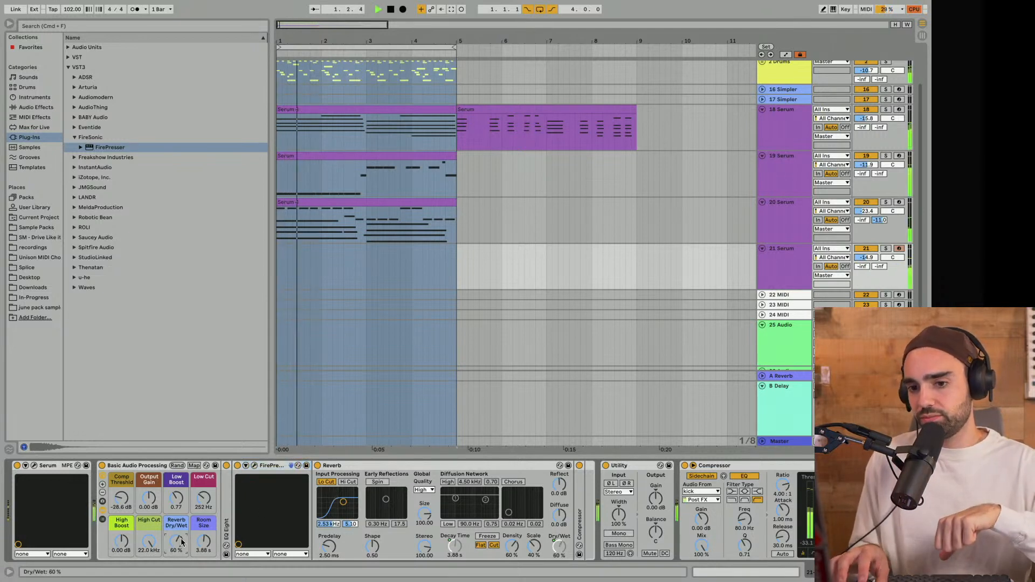
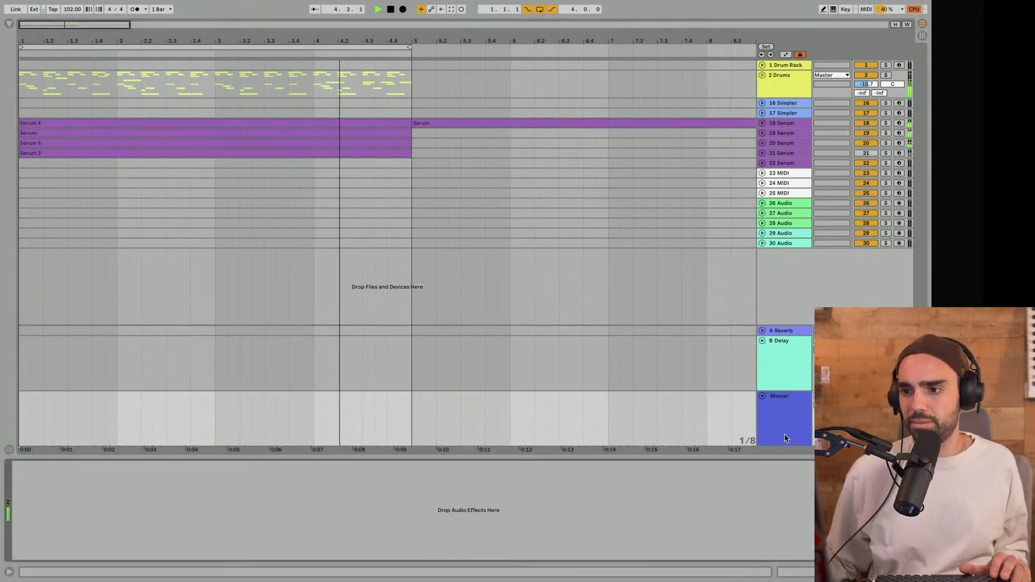
Add FirePresser to the Master track and load the Glue 1 preset from its Master folder
click(10, 23)
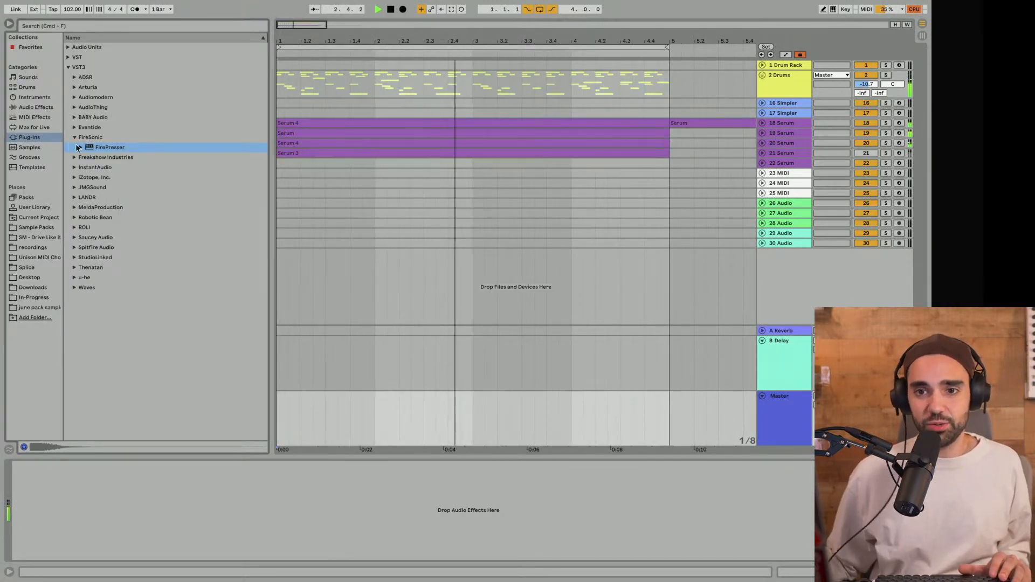
drag(79, 147, 215, 502)
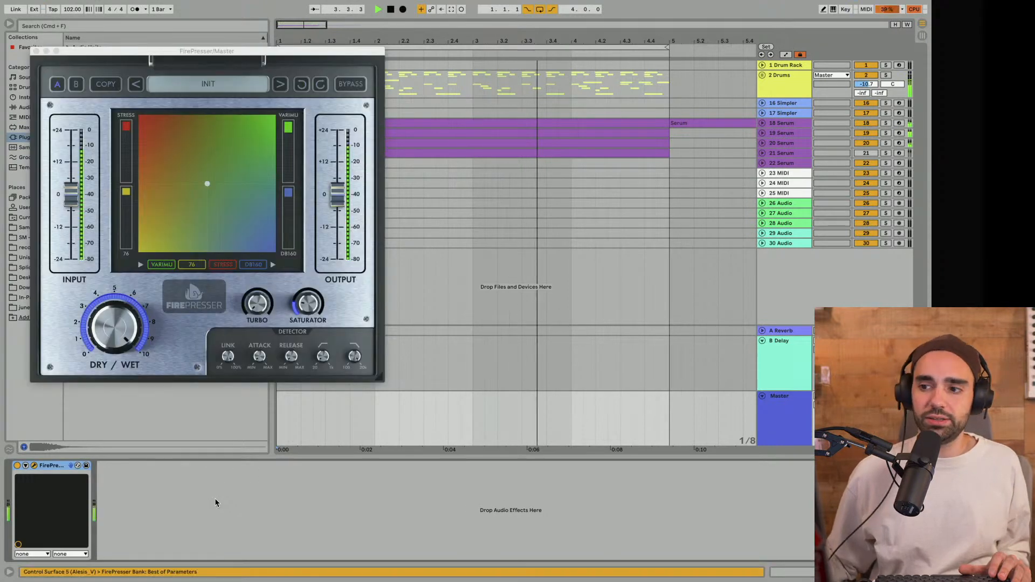
click(200, 88)
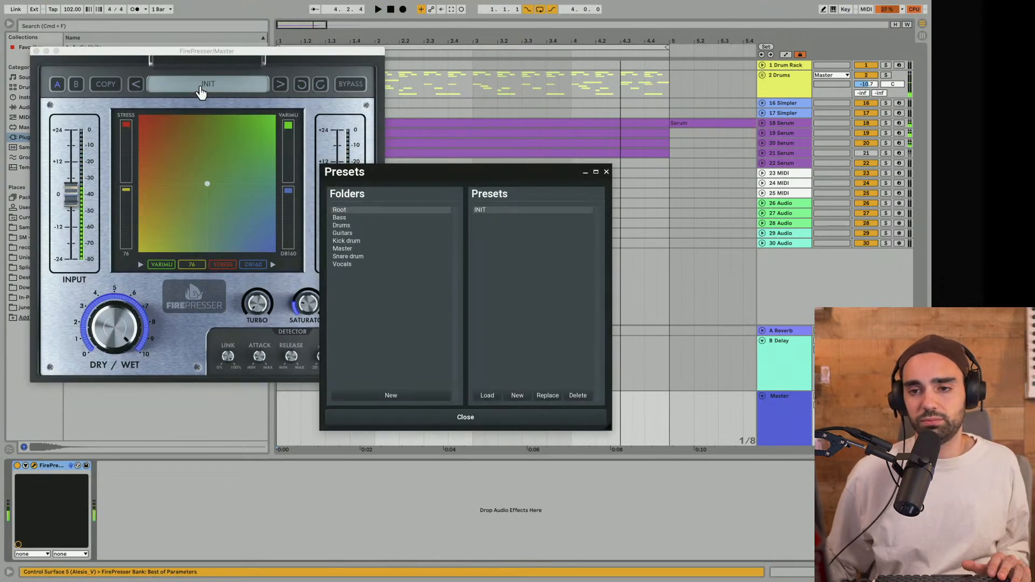
click(342, 249)
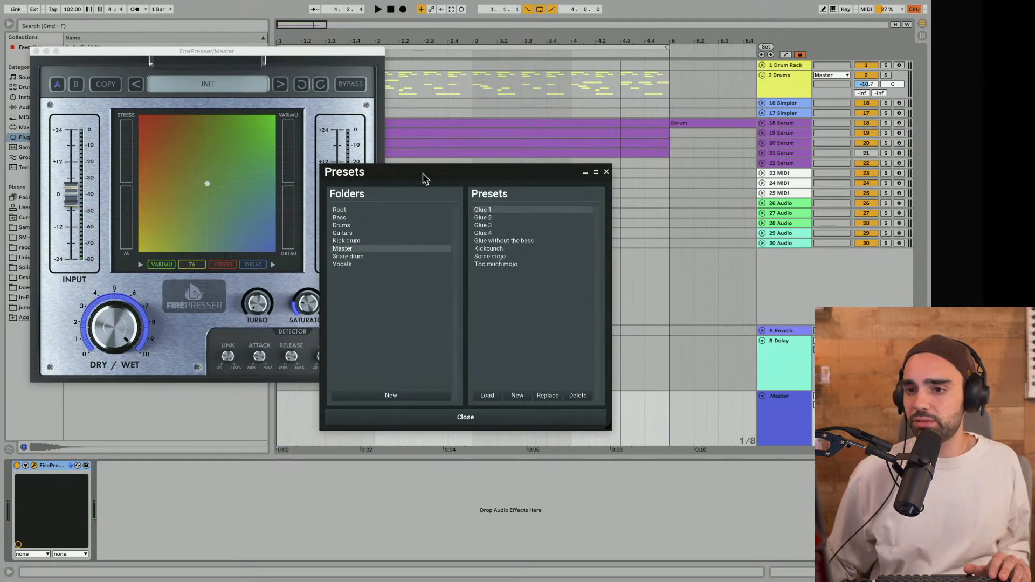
drag(424, 178, 228, 128)
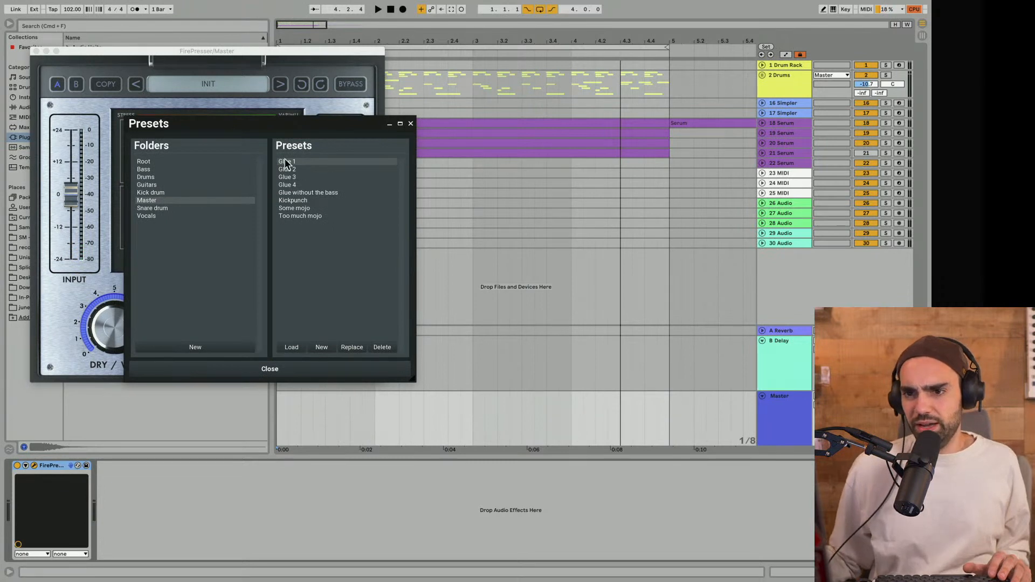
click(411, 125)
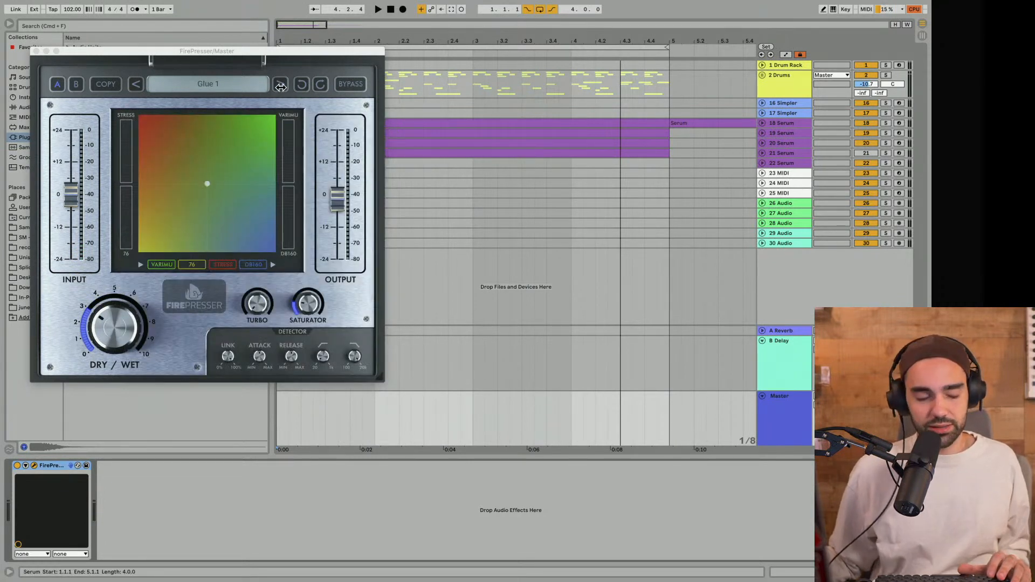
Play the loop and compare the Master track with FirePresser bypassed and active
key(space)
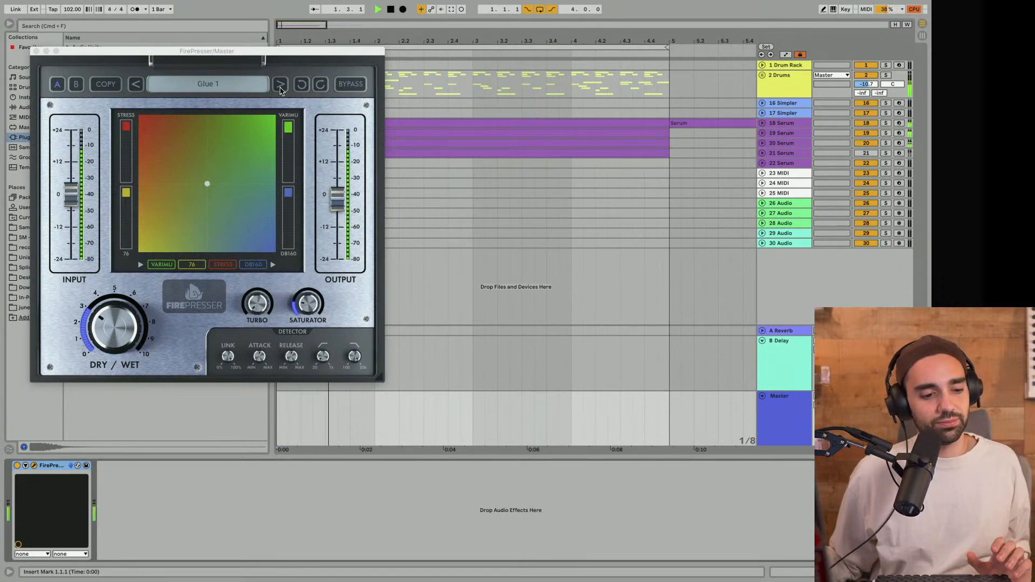
click(359, 86)
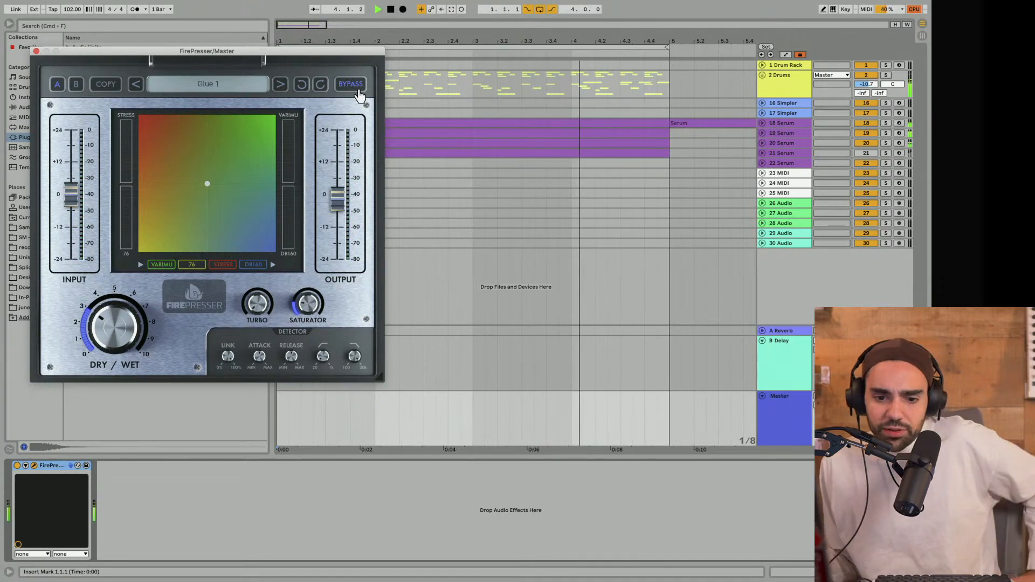
click(359, 93)
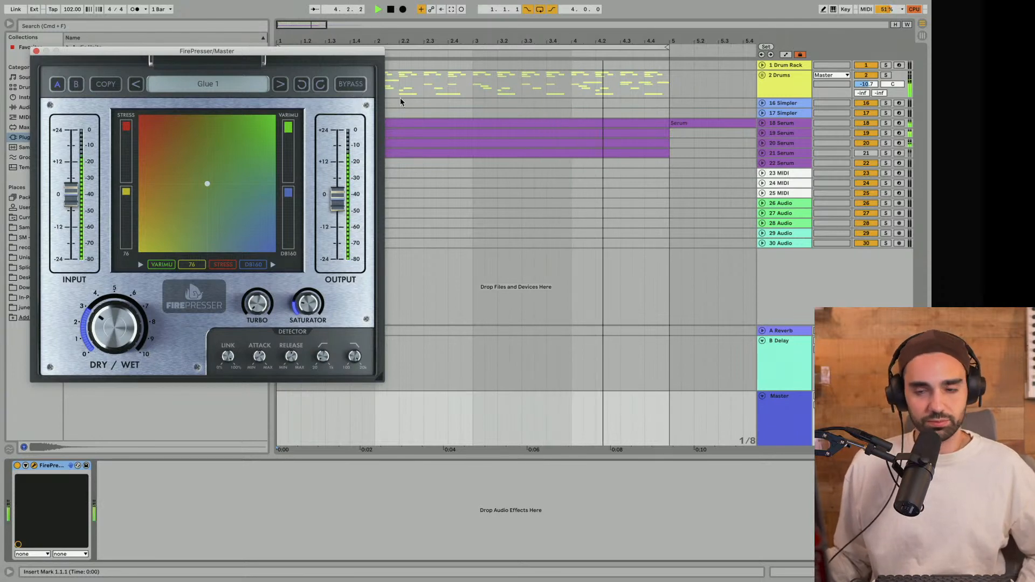
Audition FirePresser's other Master presets during playback, from Glue 2 through Too much mojo
click(280, 85)
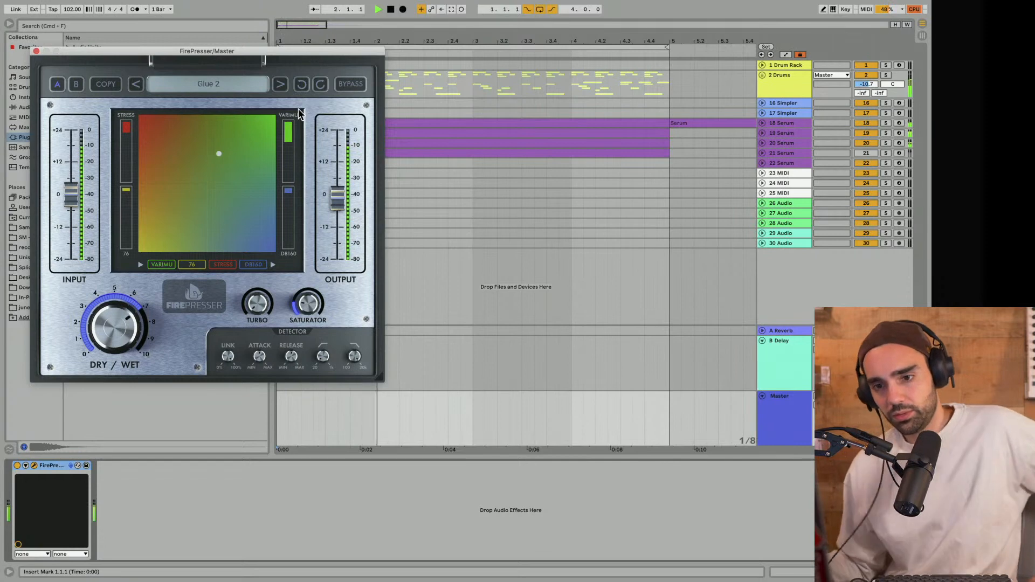
key(space)
click(137, 85)
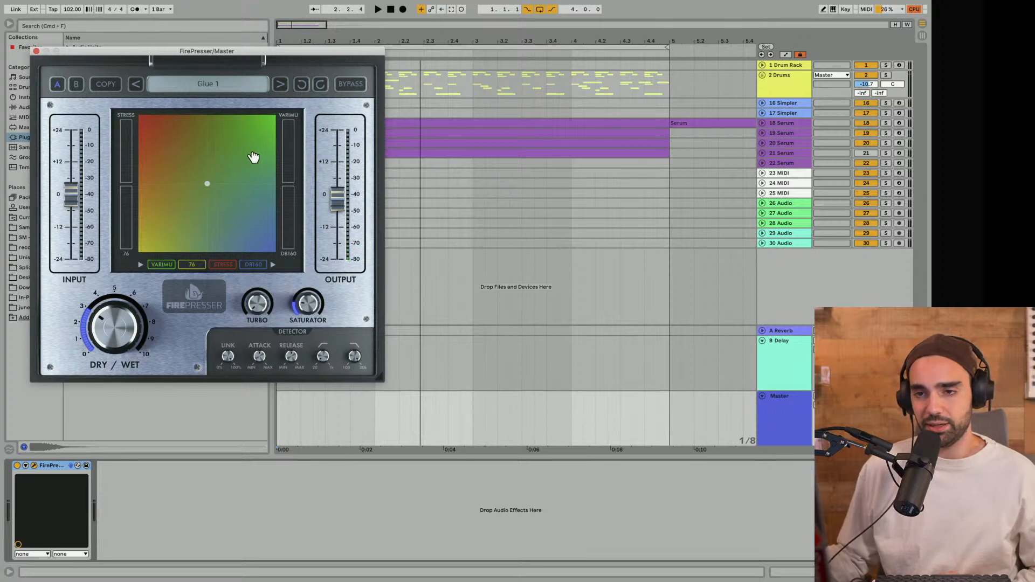
click(280, 84)
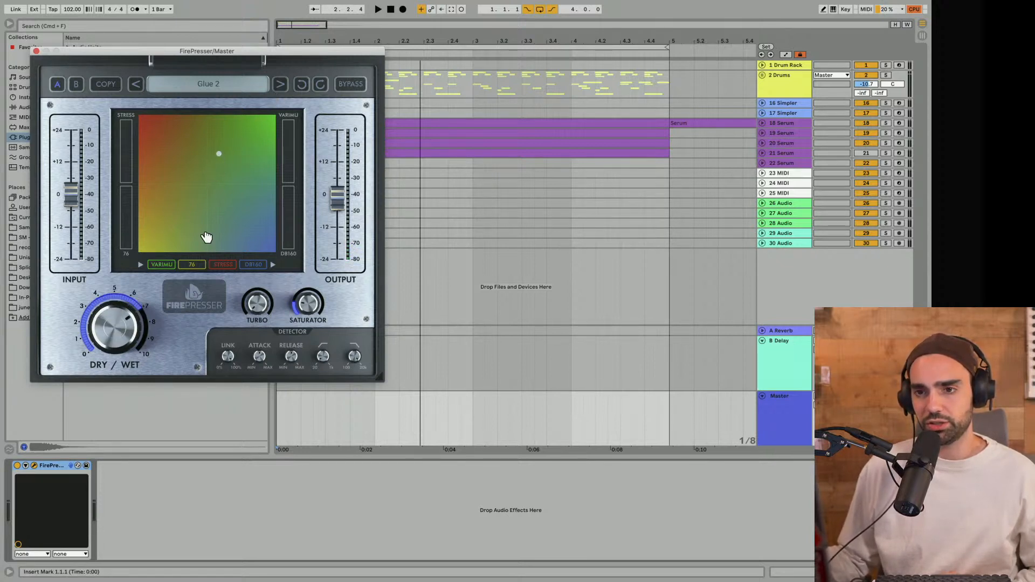
key(space)
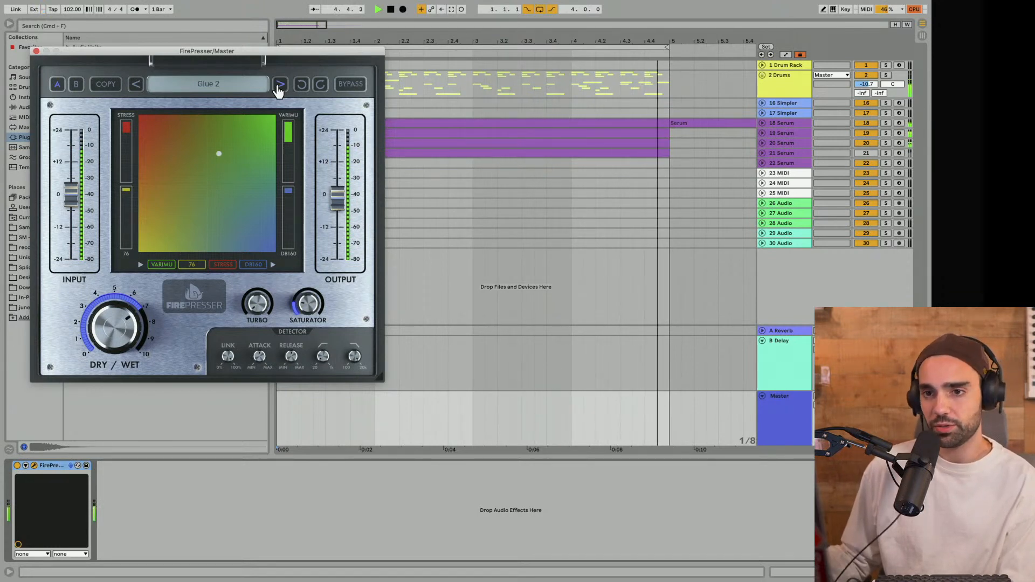
click(279, 87)
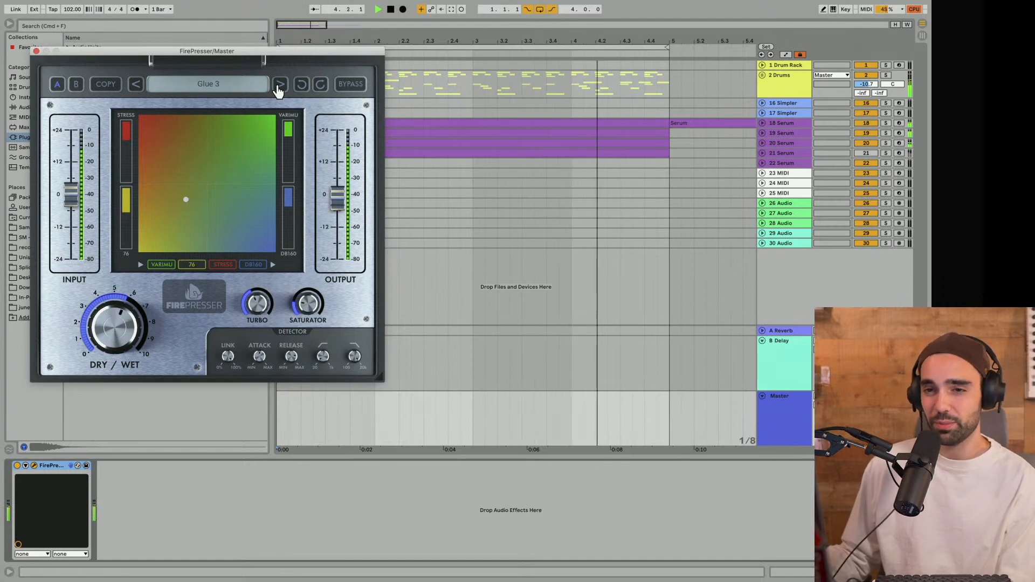
click(279, 85)
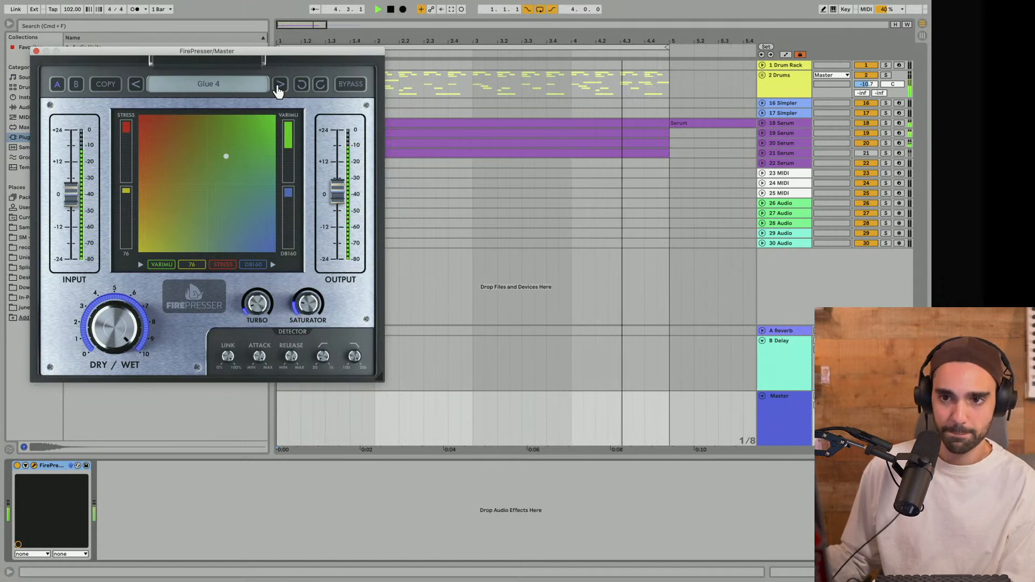
click(280, 85)
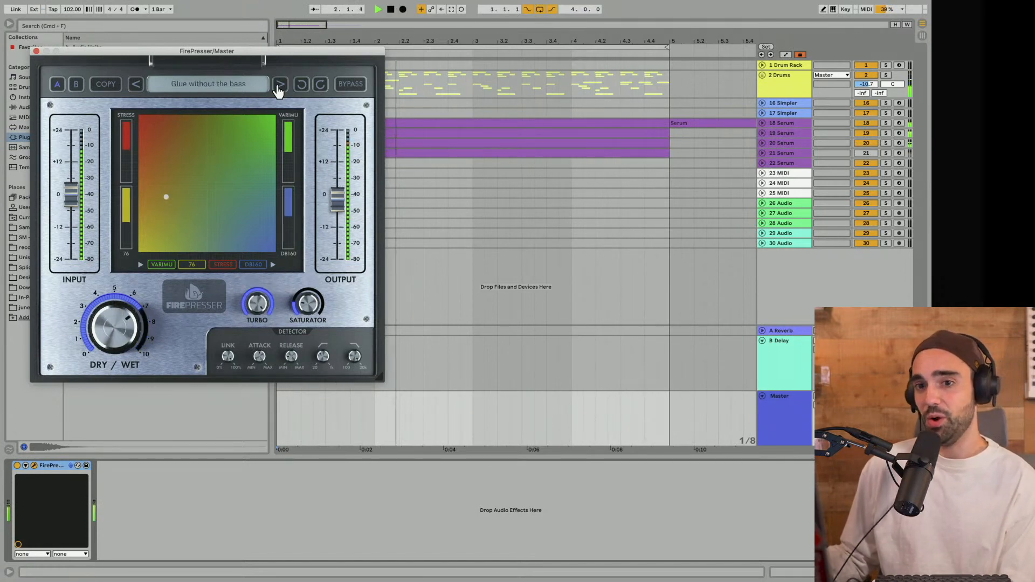
click(280, 85)
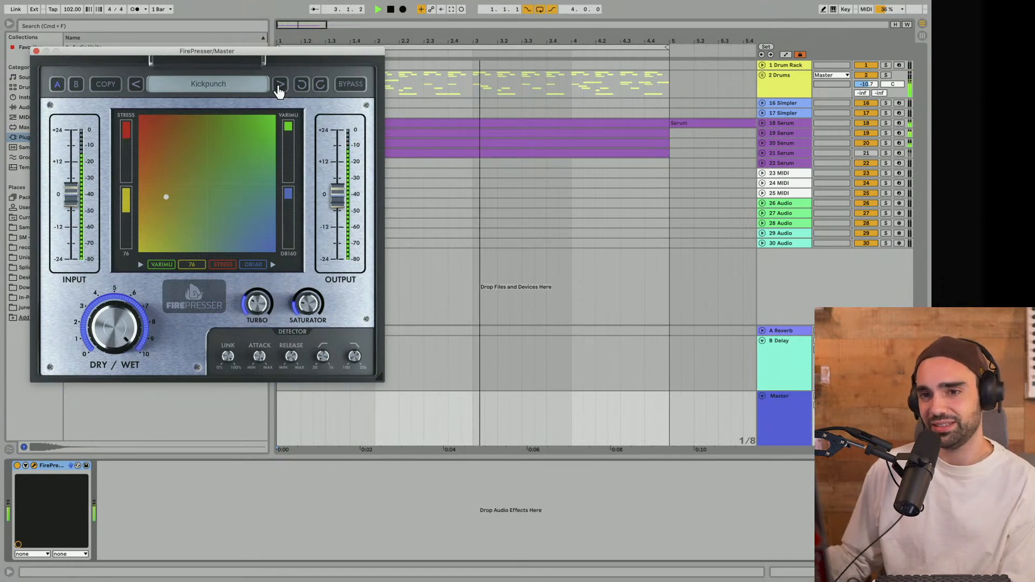
click(280, 85)
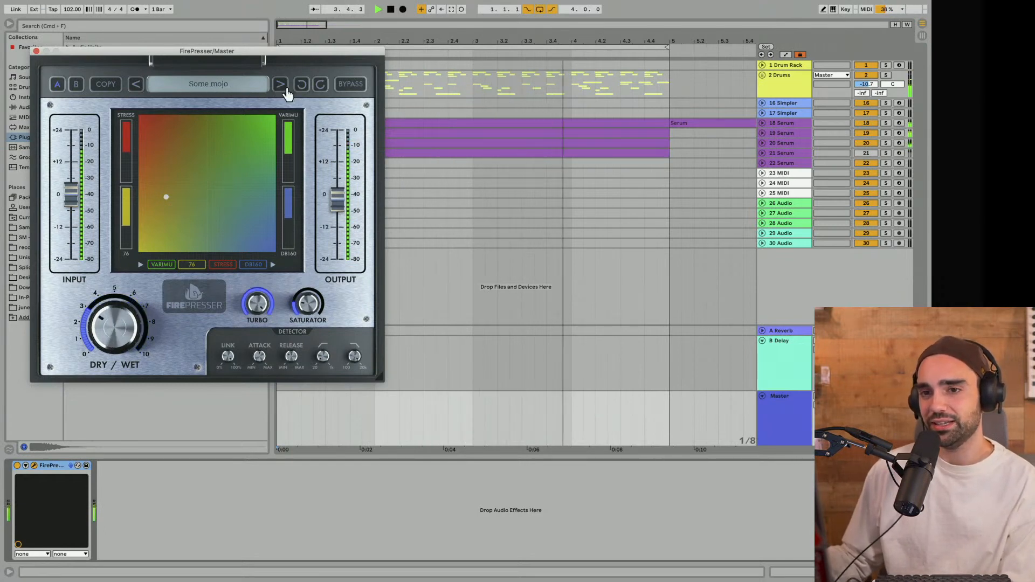
click(281, 85)
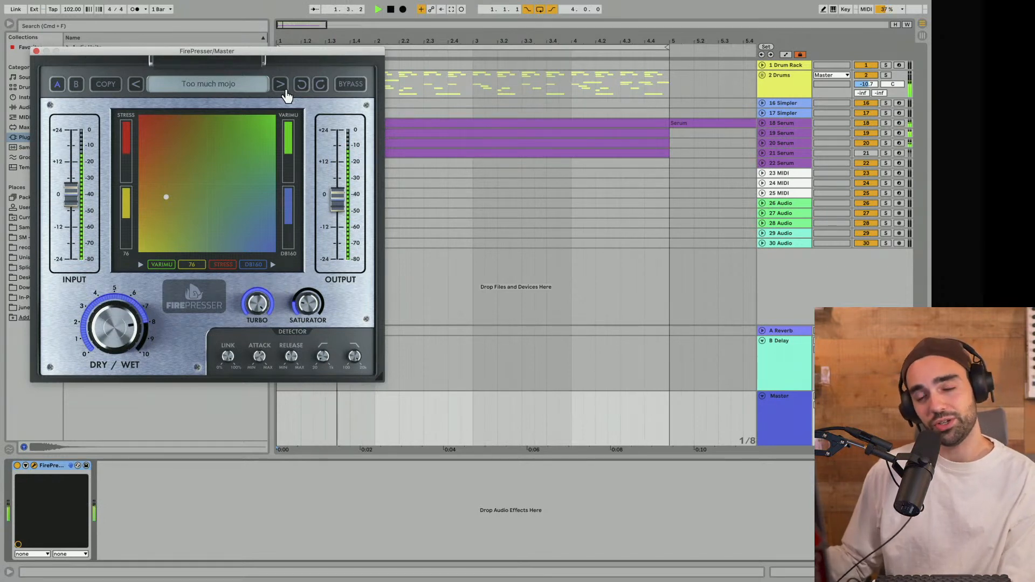
click(282, 91)
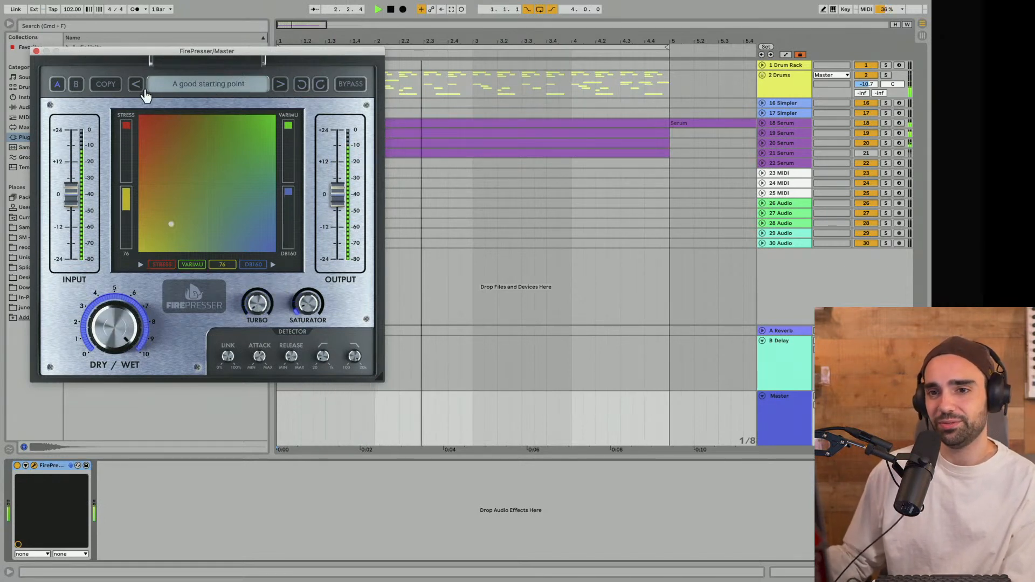
Reload the Glue 1 preset from the Master folder in the Master track's FirePresser and close the plug-in window
click(204, 91)
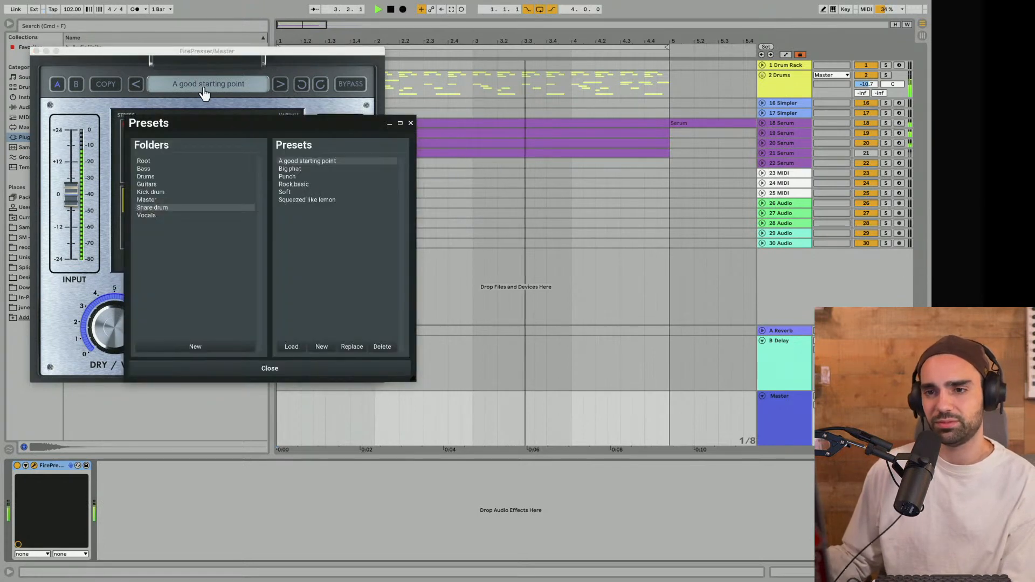
click(156, 200)
click(290, 161)
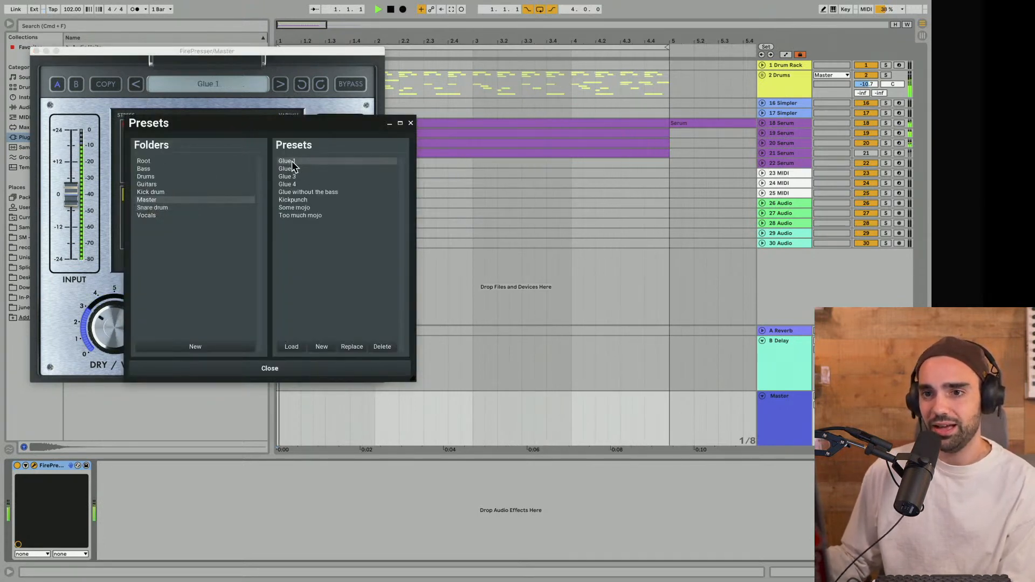
click(411, 124)
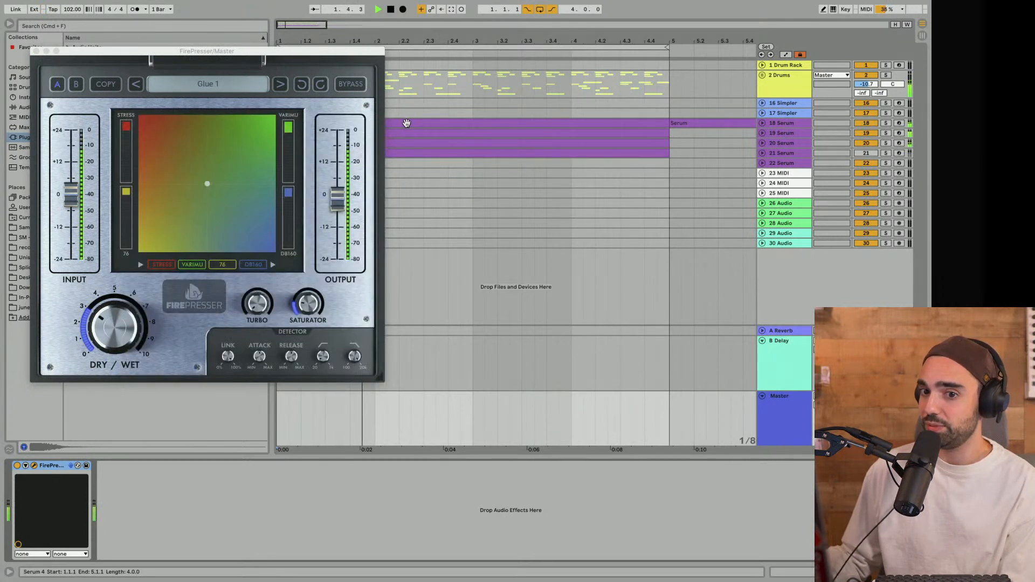
drag(107, 332, 165, 419)
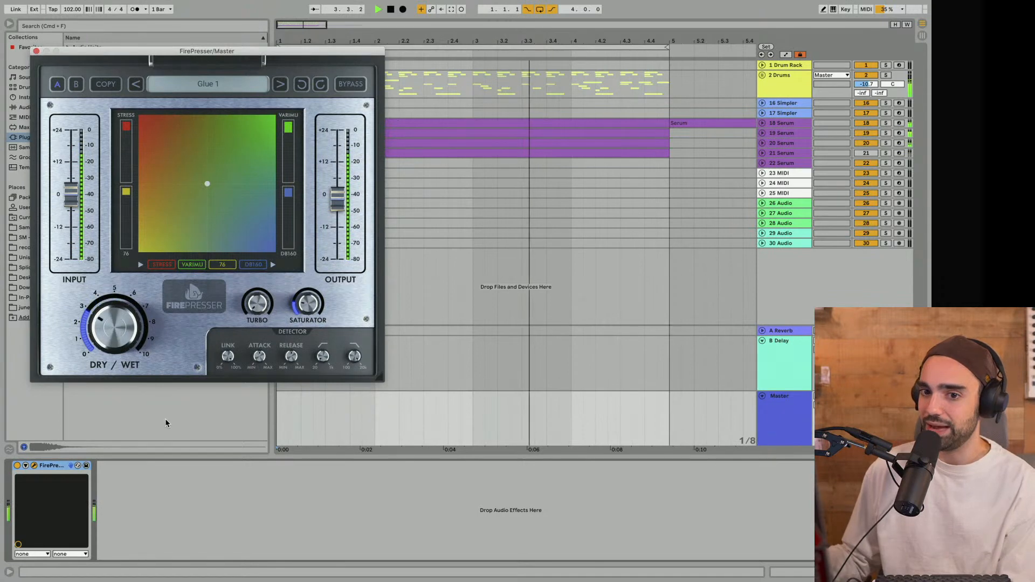
click(36, 51)
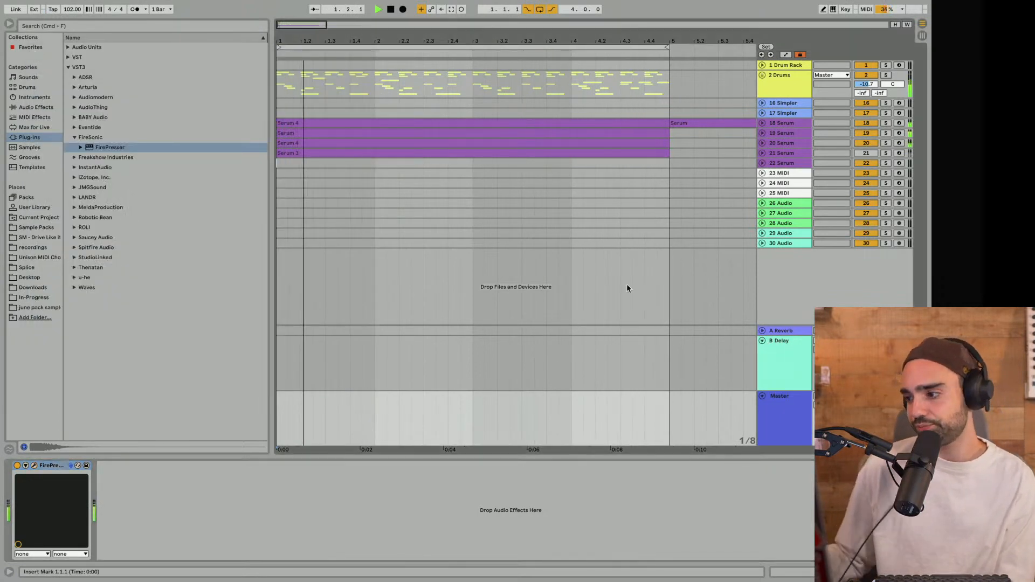
Unfold the Drums group and add FirePresser to the kick track
click(777, 82)
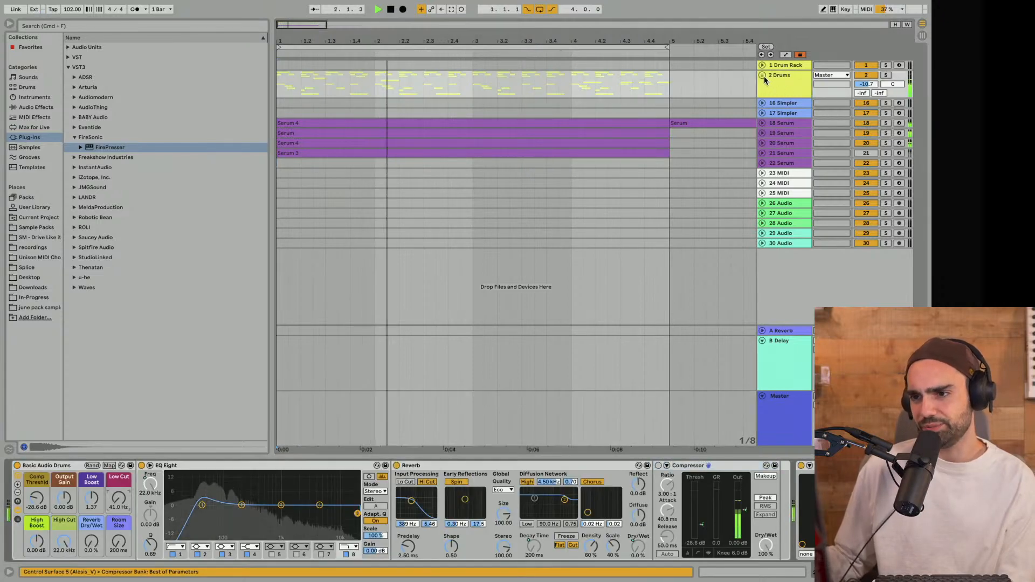
click(763, 76)
click(797, 130)
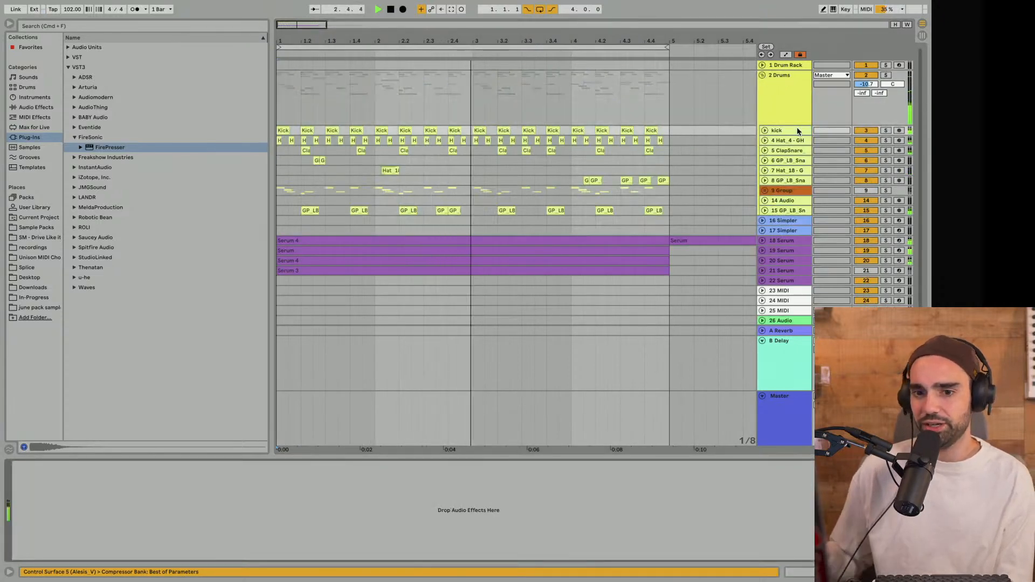
drag(94, 148, 201, 367)
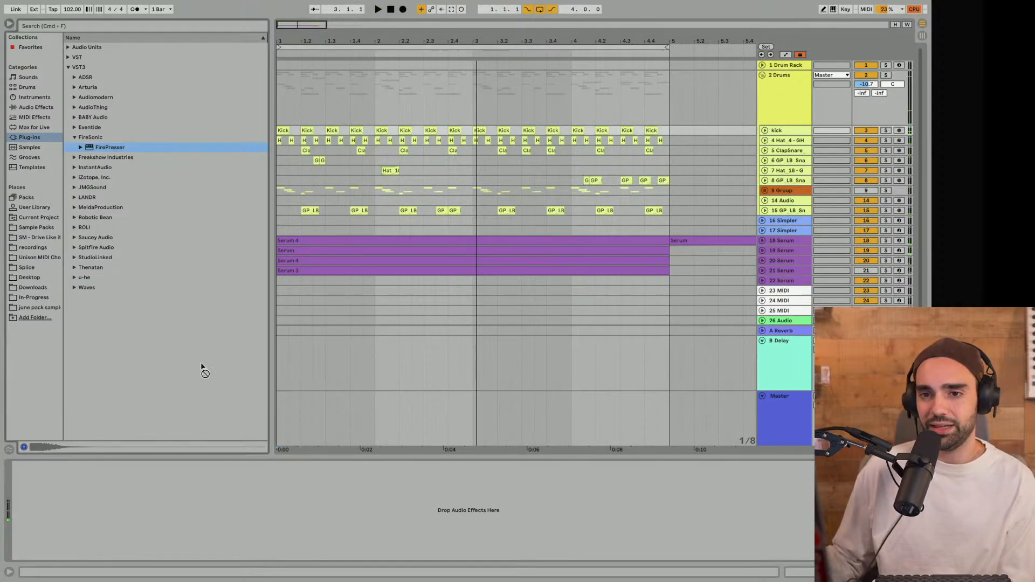
drag(272, 512, 269, 515)
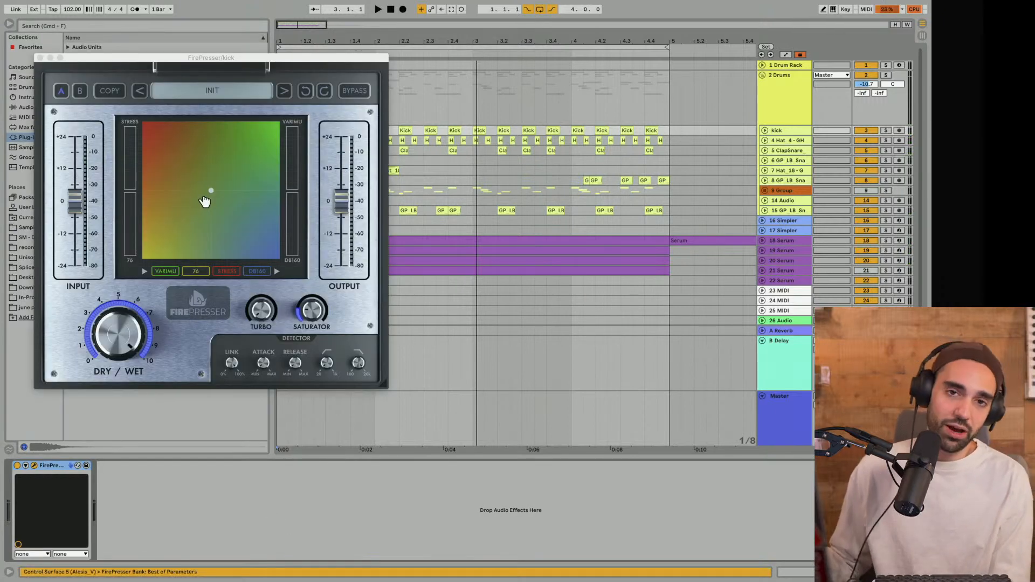
Load the Kickpunch preset from the Master folder in the kick track's FirePresser
click(224, 95)
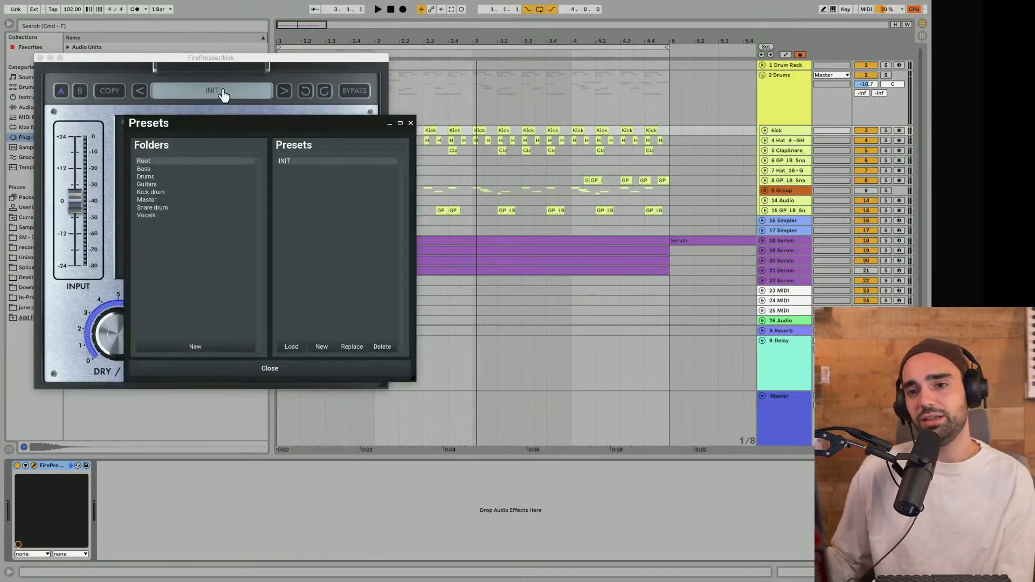
click(171, 192)
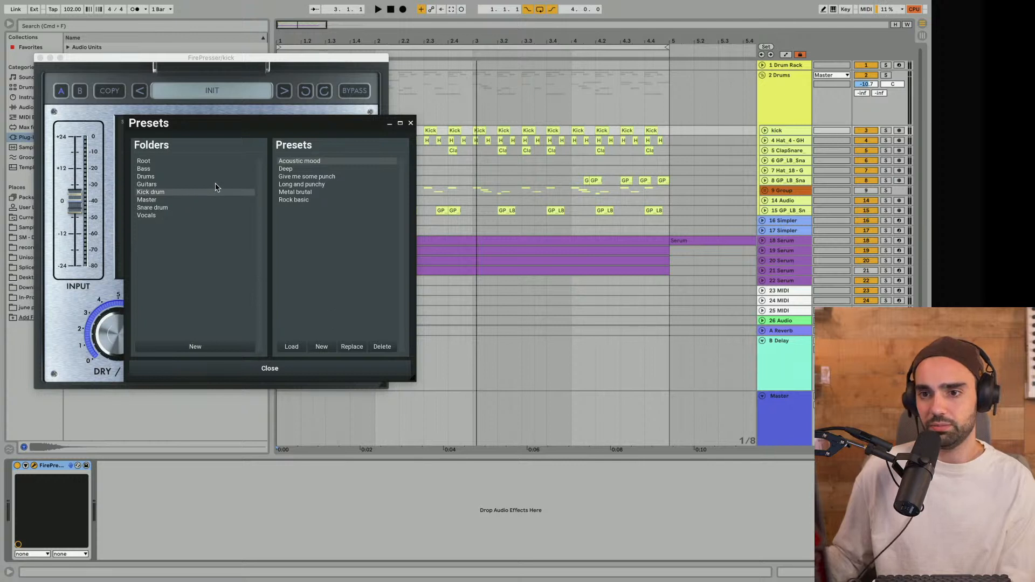
click(148, 200)
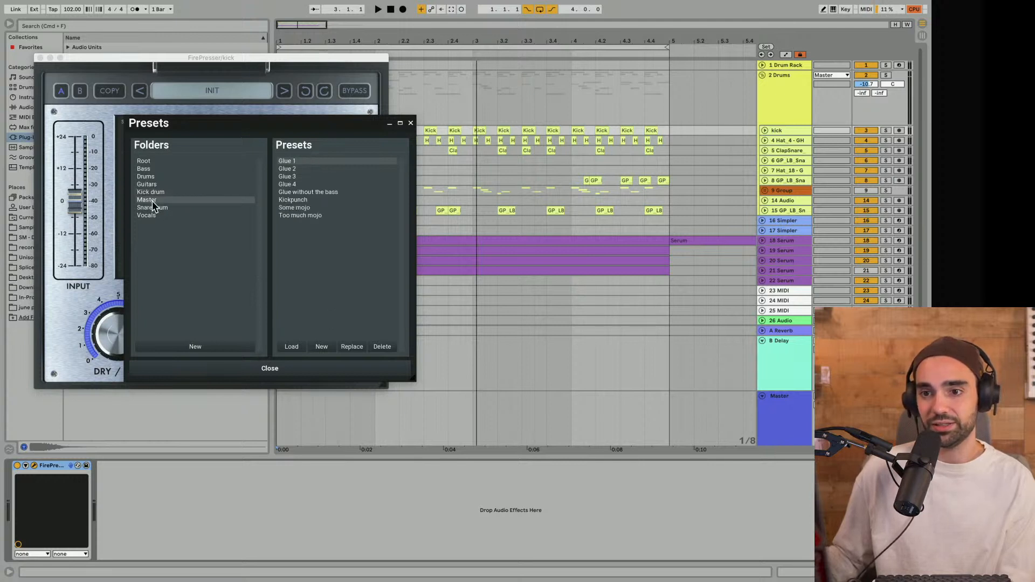
double_click(307, 200)
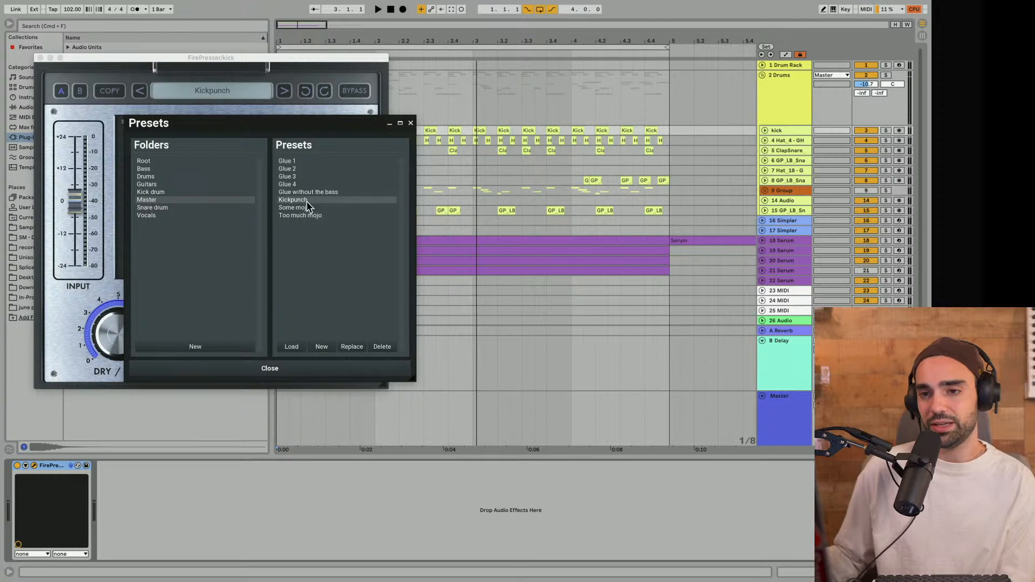
click(408, 124)
Solo the kick during playback and audition the Kick drum presets Acoustic mood, Deep and Give me some punch, ending on Long and punchy
key(space)
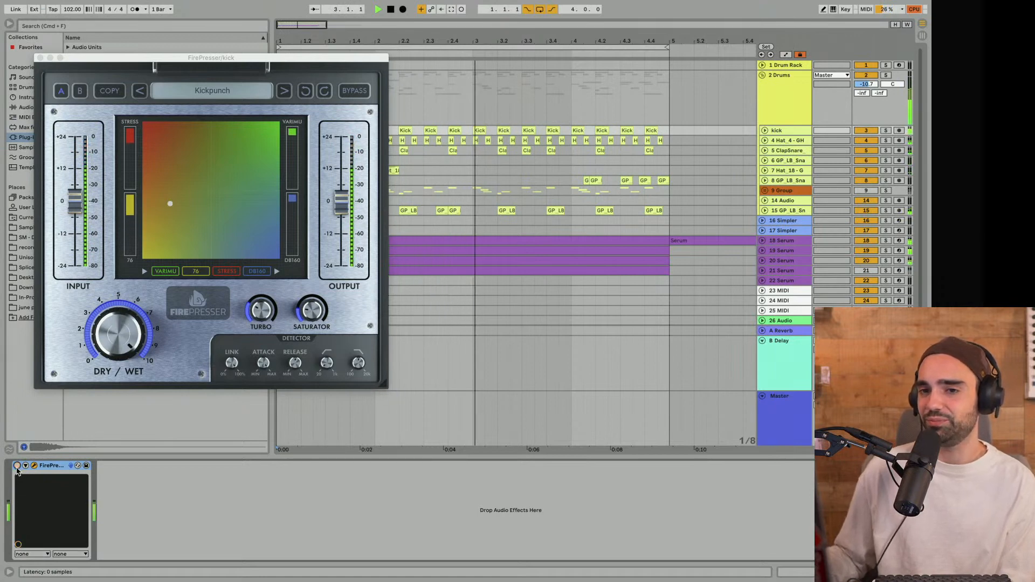
click(886, 131)
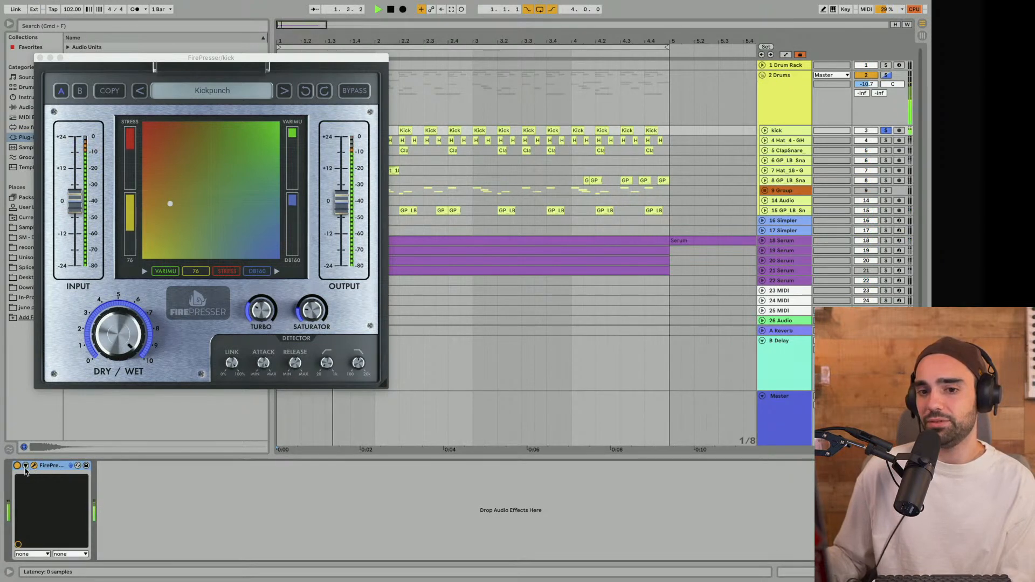
click(212, 90)
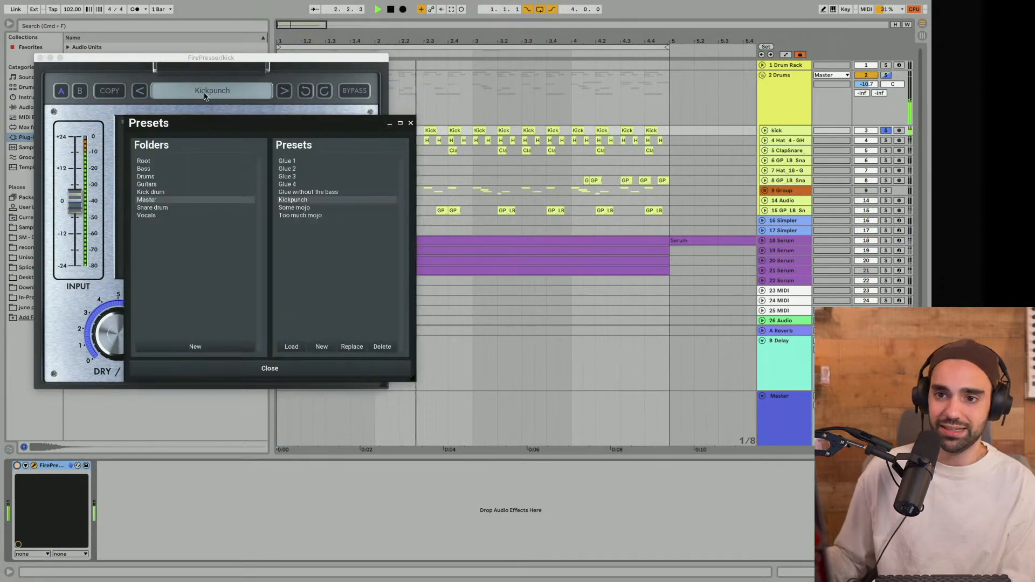
click(163, 192)
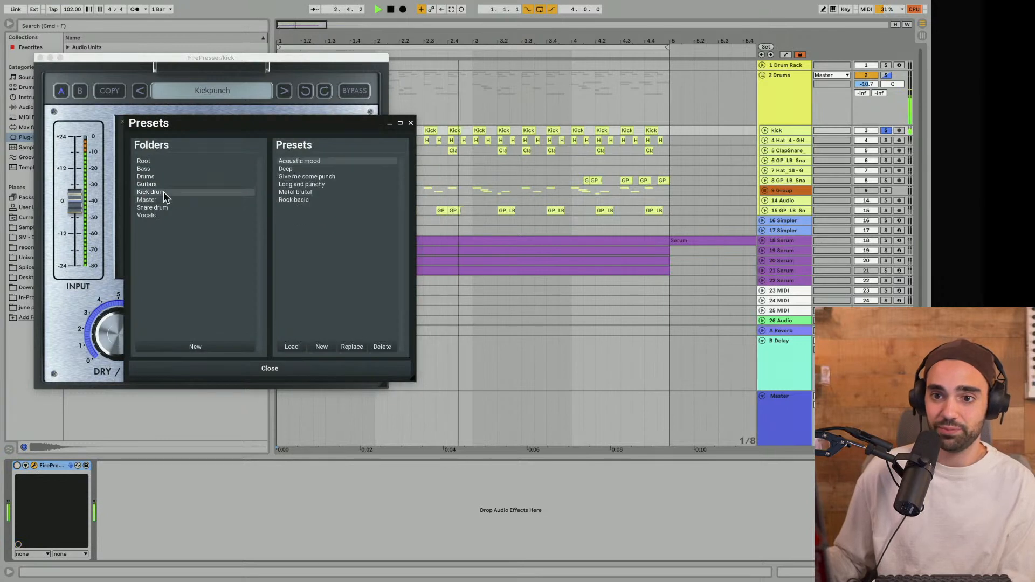
double_click(292, 162)
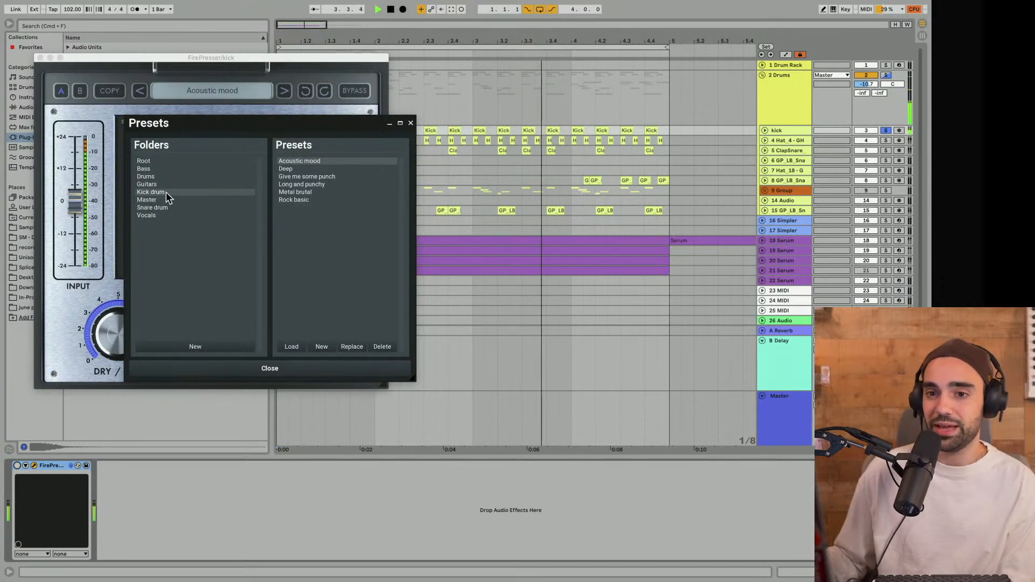
double_click(285, 170)
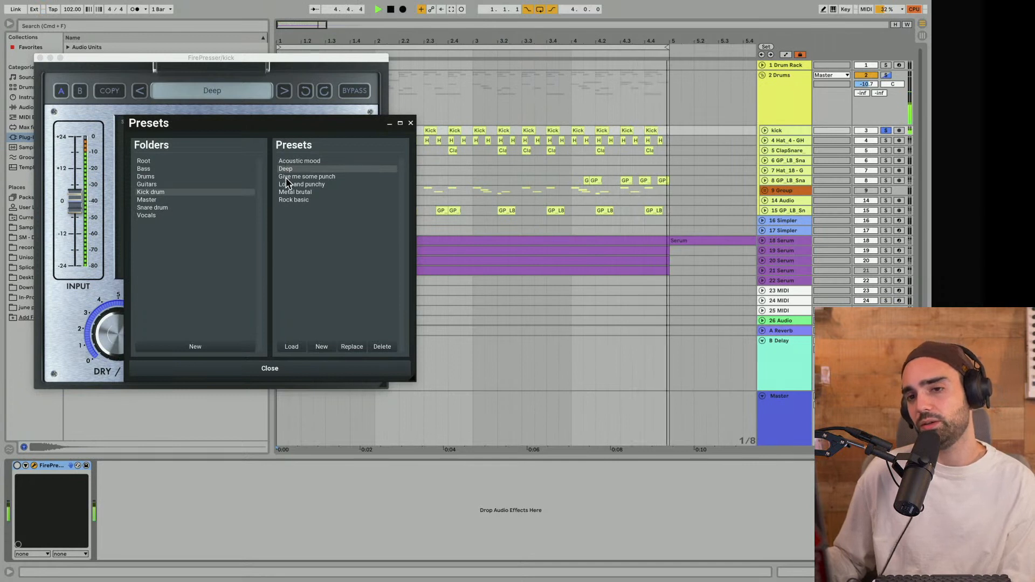
double_click(286, 178)
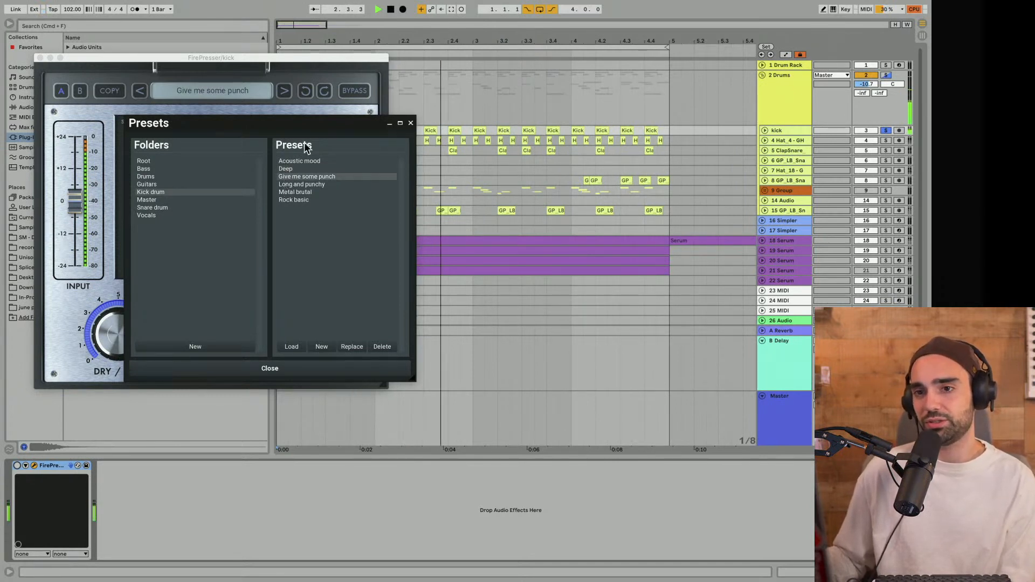
double_click(299, 185)
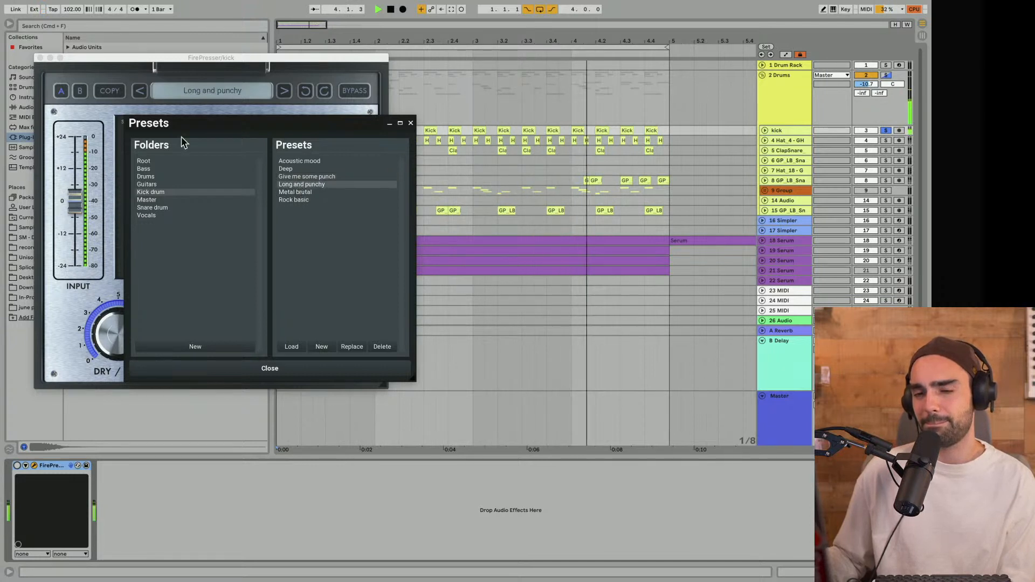
click(411, 123)
Move the FirePresser window off the browser, open Sample Packs and collapse the GHST PRJKT - Lil Baby folder
drag(178, 59, 462, 221)
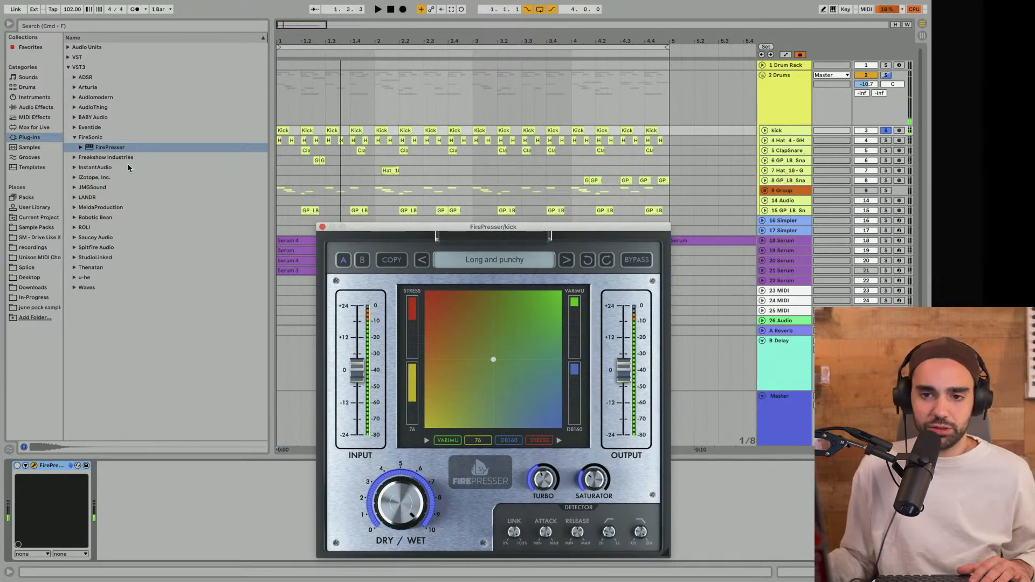
click(49, 233)
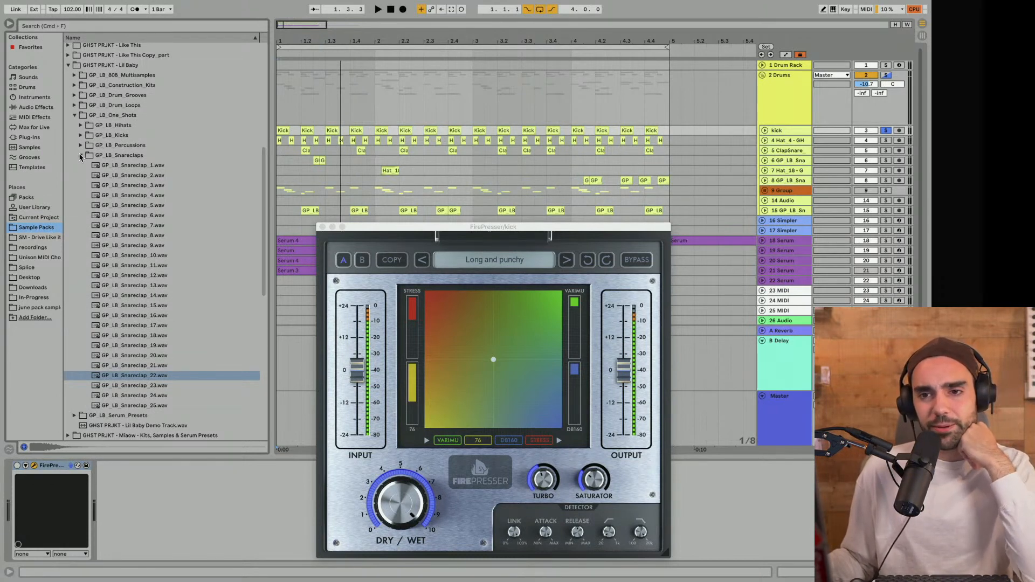
click(81, 156)
scroll(78, 152, up, 5)
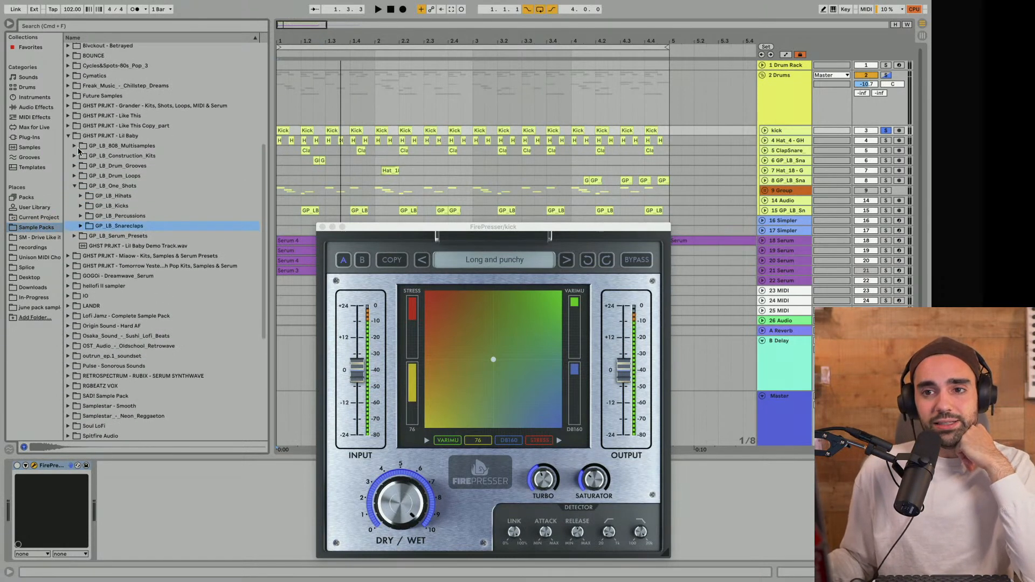
click(68, 144)
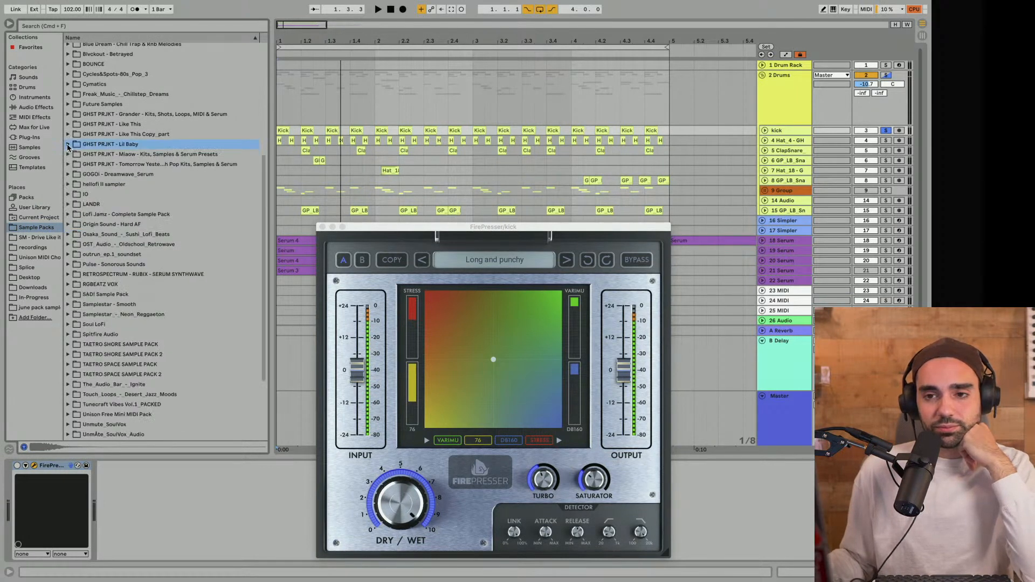
scroll(68, 157, up, 3)
Expand the GHST PRJKT - Miaow pack down to the Kicks folder in Bonus_Content's Drum_One_Shots
click(68, 194)
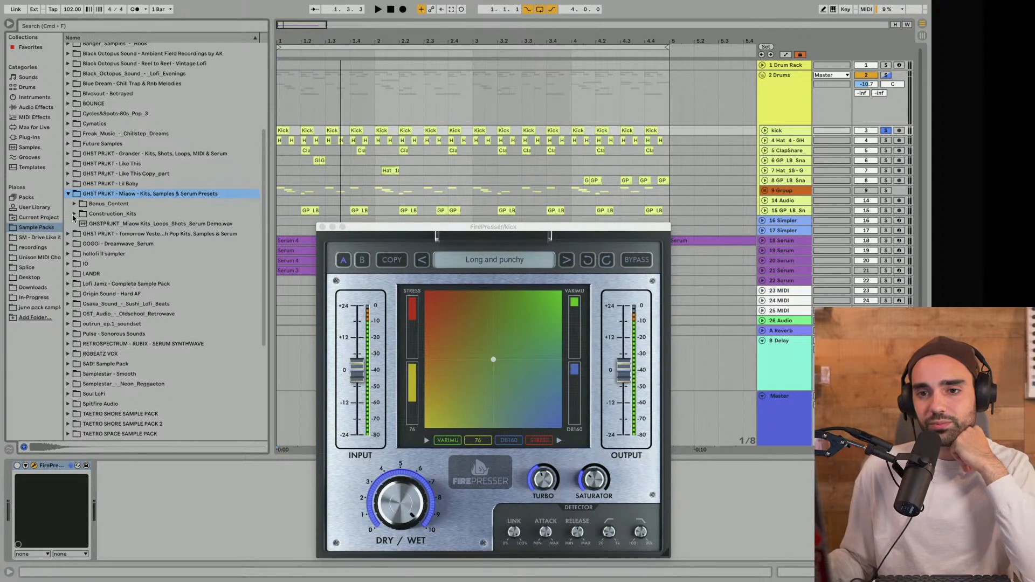
click(74, 214)
click(74, 214)
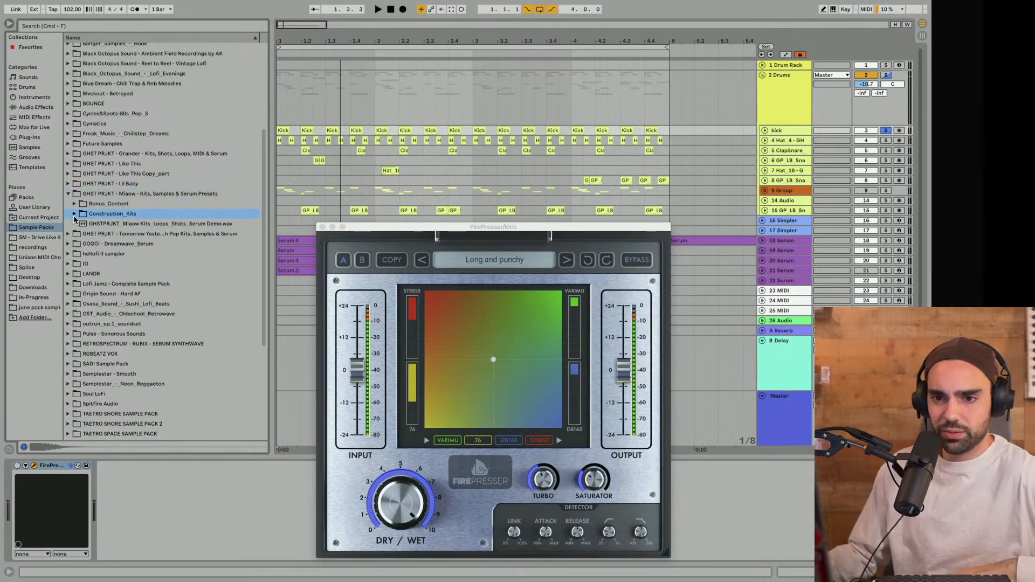
click(78, 204)
click(75, 204)
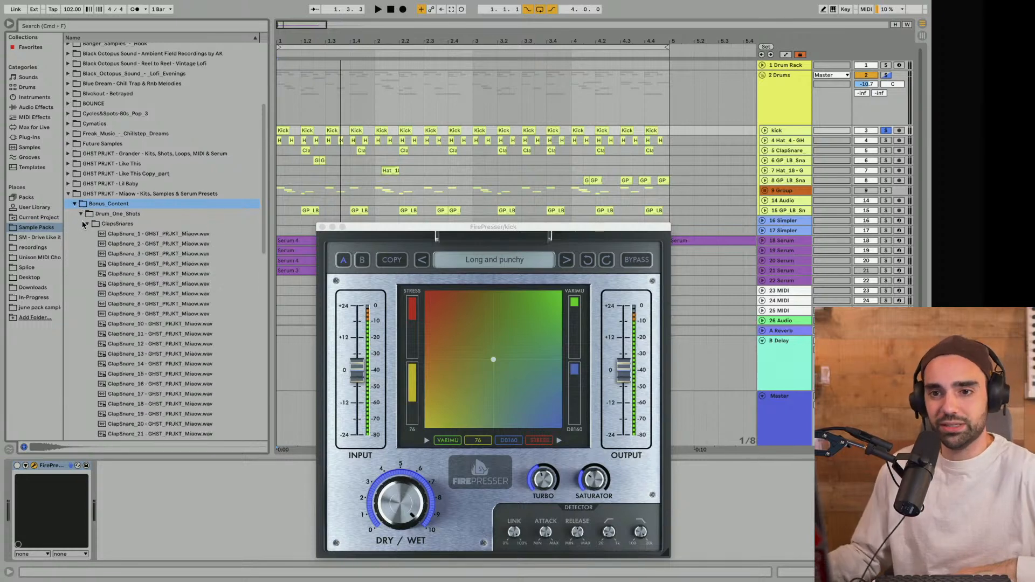
click(79, 214)
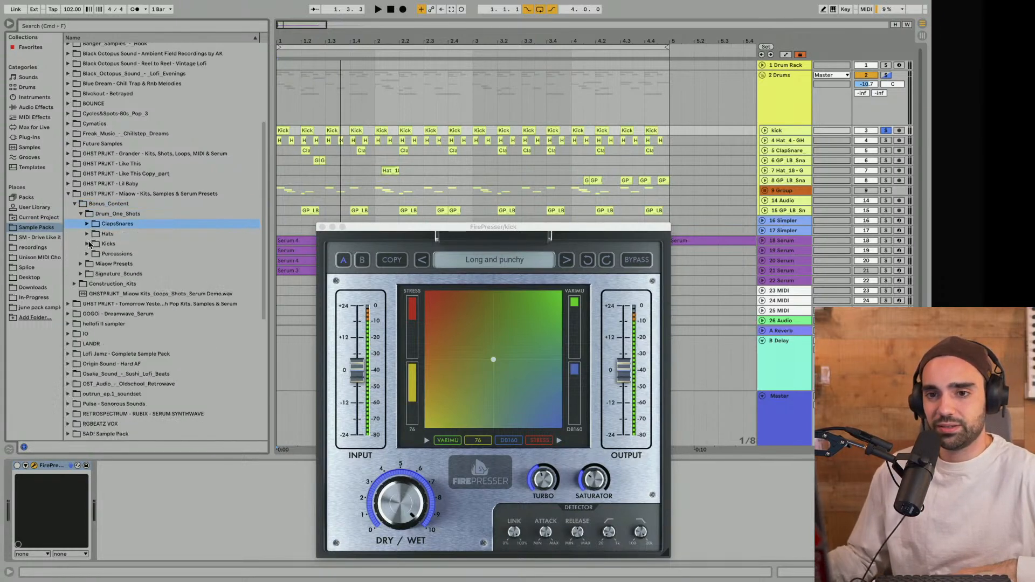
click(88, 244)
Preview Kick_1 - GHST_PRJKT_Miaow.wav, place it at the start of the unfolded kick track and duplicate the clip once
click(122, 266)
scroll(122, 268, up, 1)
click(123, 263)
scroll(130, 304, down, 1)
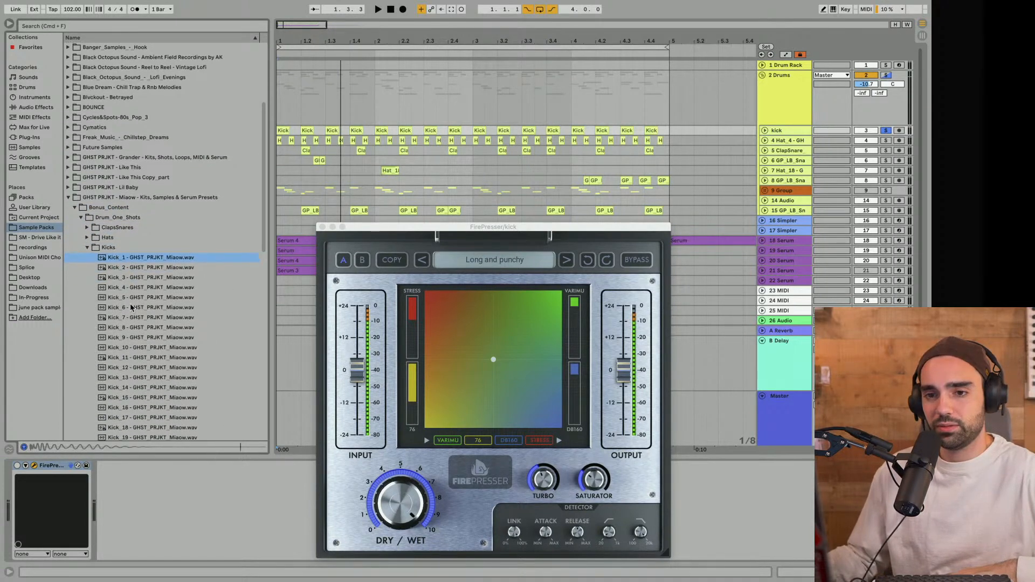
scroll(131, 307, down, 1)
click(765, 131)
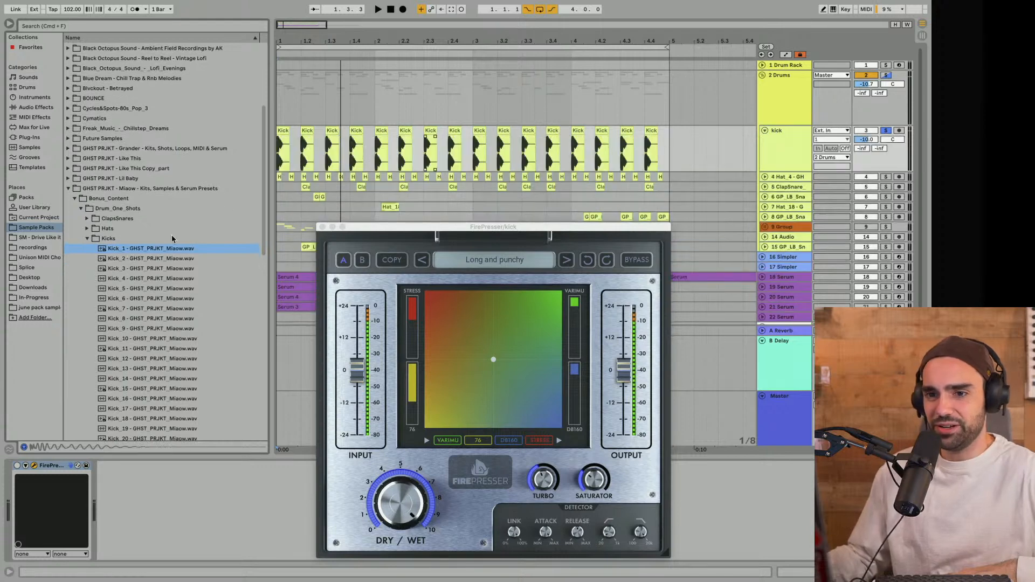
drag(118, 249, 284, 129)
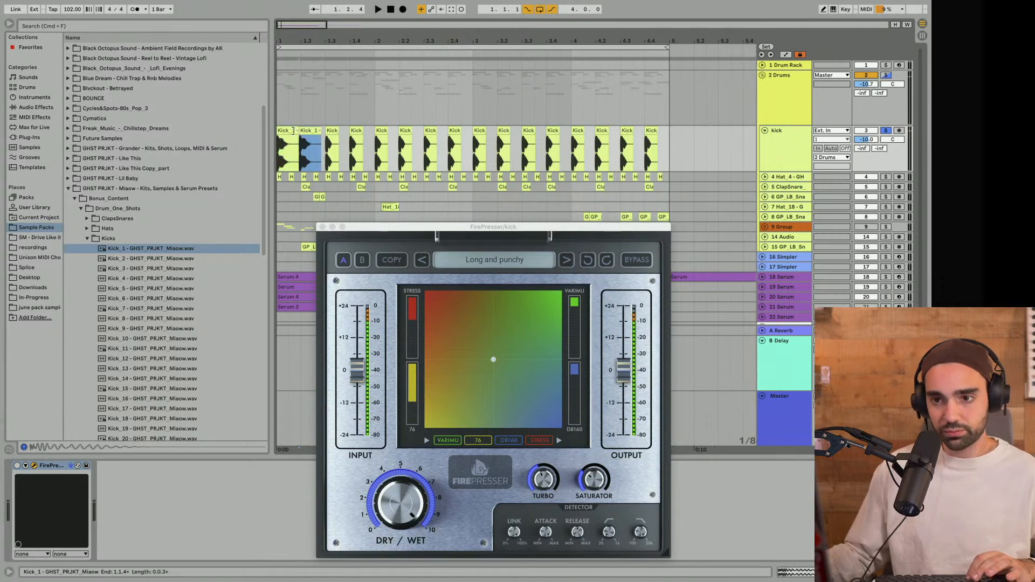
key(super+d)
Try to duplicate the first two Kick_1 clips together along the kick track
drag(312, 132, 267, 138)
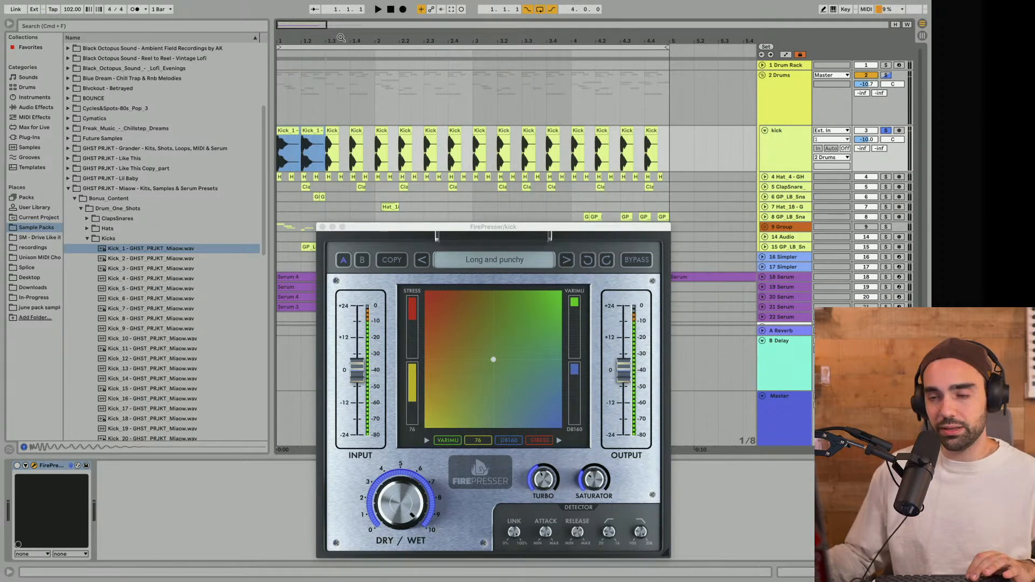
key(plus)
key(plus)
key(super+d)
key(super+d)
key(super+d)
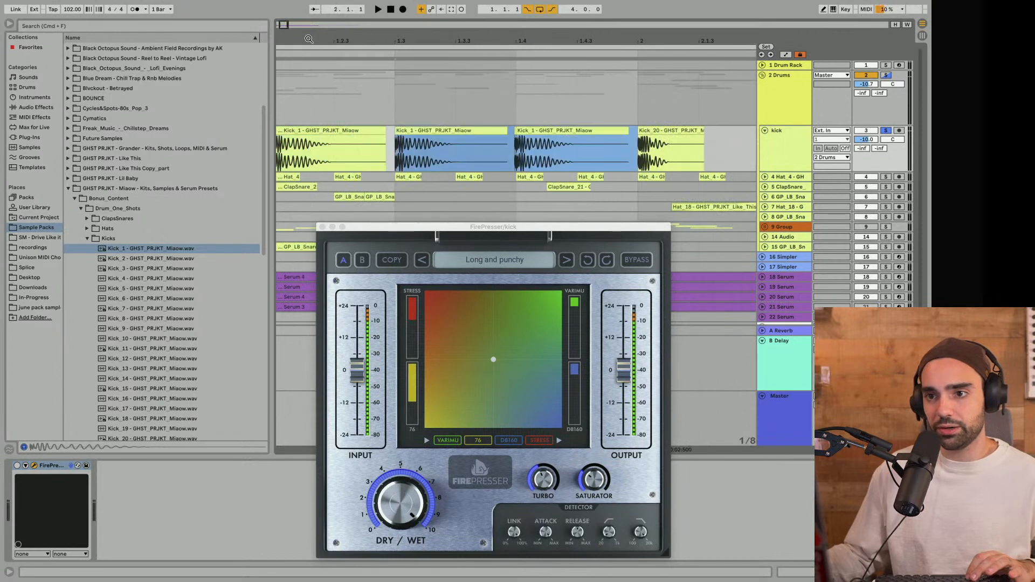
key(super+z)
key(super+z)
key(super+z)
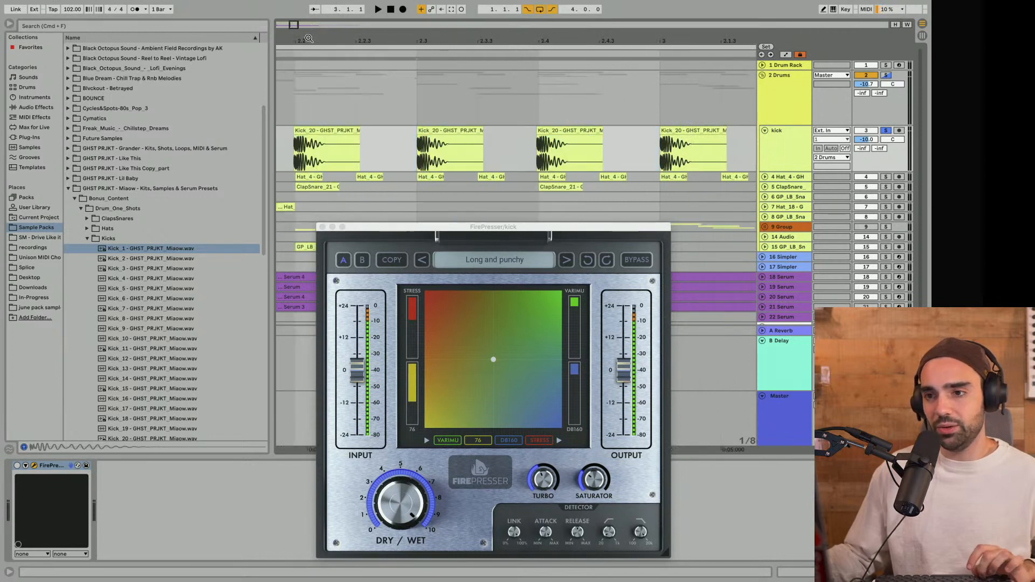
Close the FirePresser window and move the second Kick_1 clip to start exactly at 1.2.1
key(minus)
key(minus)
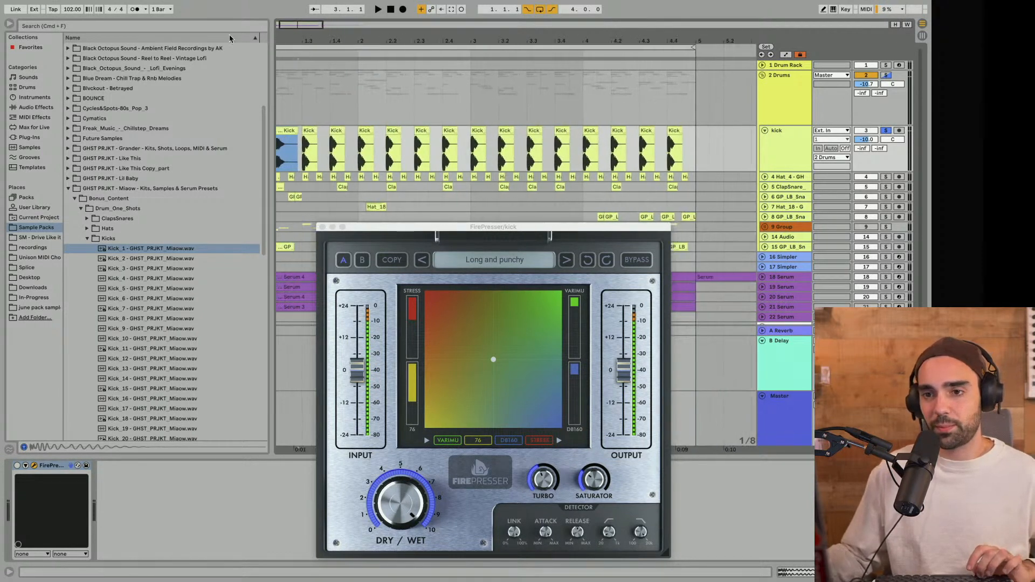
scroll(322, 148, left, 2)
click(322, 227)
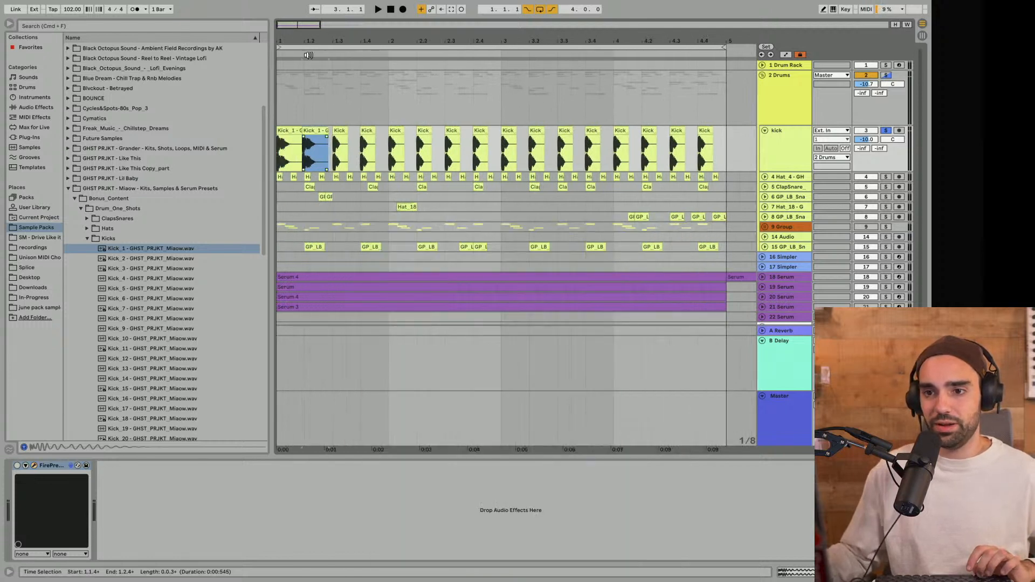
drag(293, 37, 332, 110)
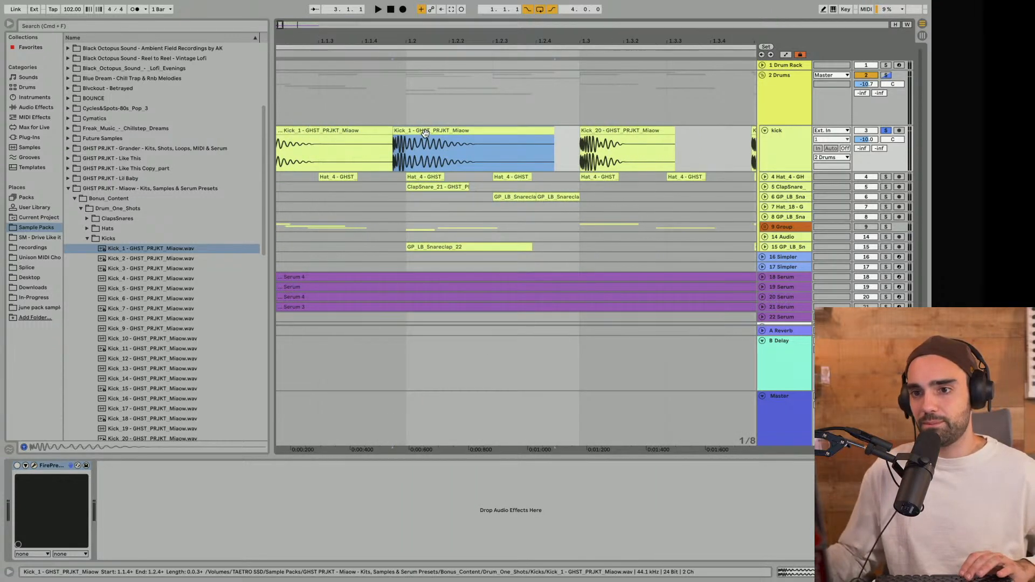
drag(427, 130, 453, 136)
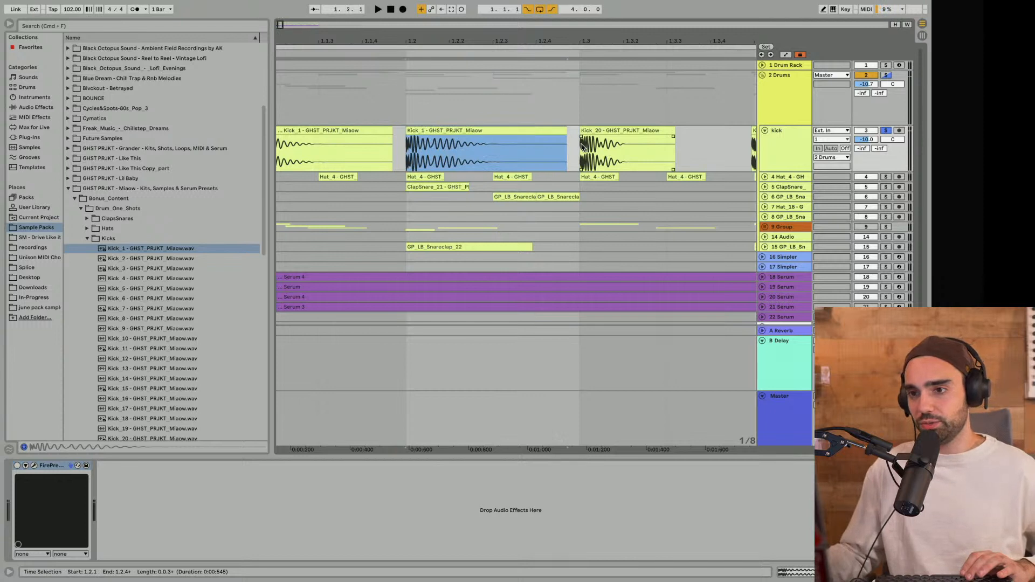
Try to duplicate the first two beats of the kick track onto beats three and four of bar 1
drag(578, 144, 260, 140)
key(super+d)
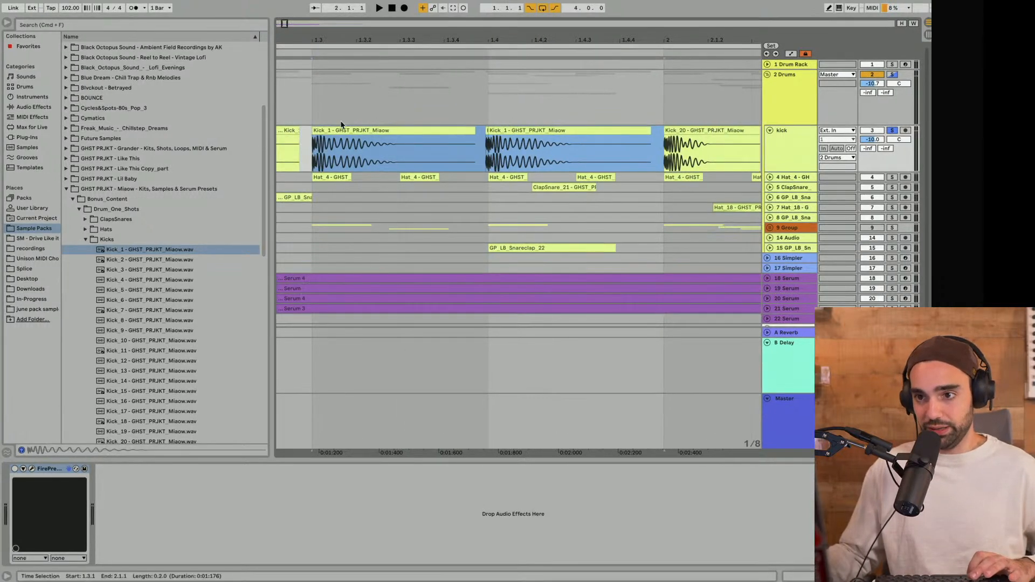
key(super+z)
Copy the first Kick_1 clip and paste it over the Kick_20 clips at 1.3.1 and 1.4.1
click(355, 120)
scroll(355, 121, left, 2)
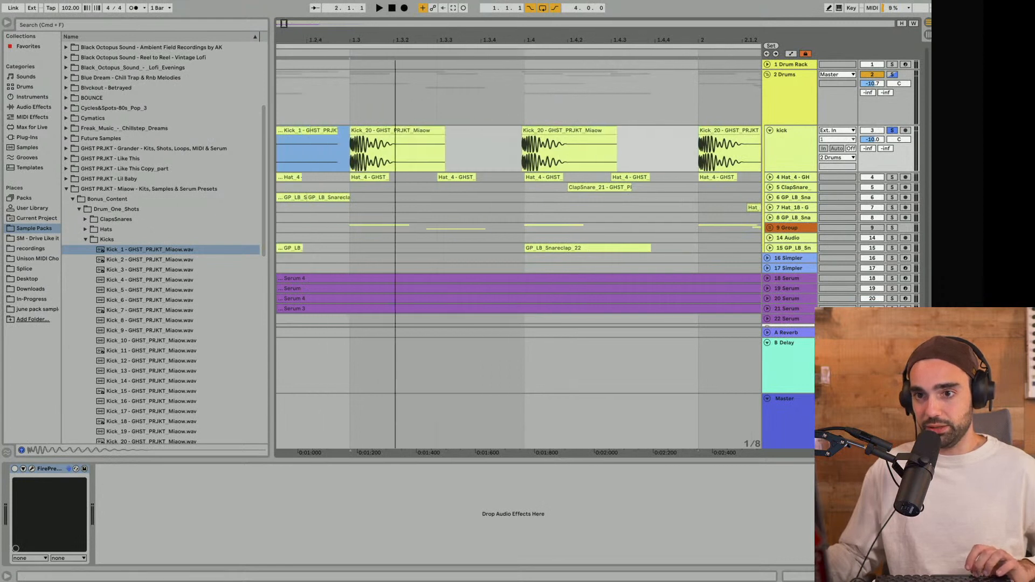
key(minus)
click(329, 130)
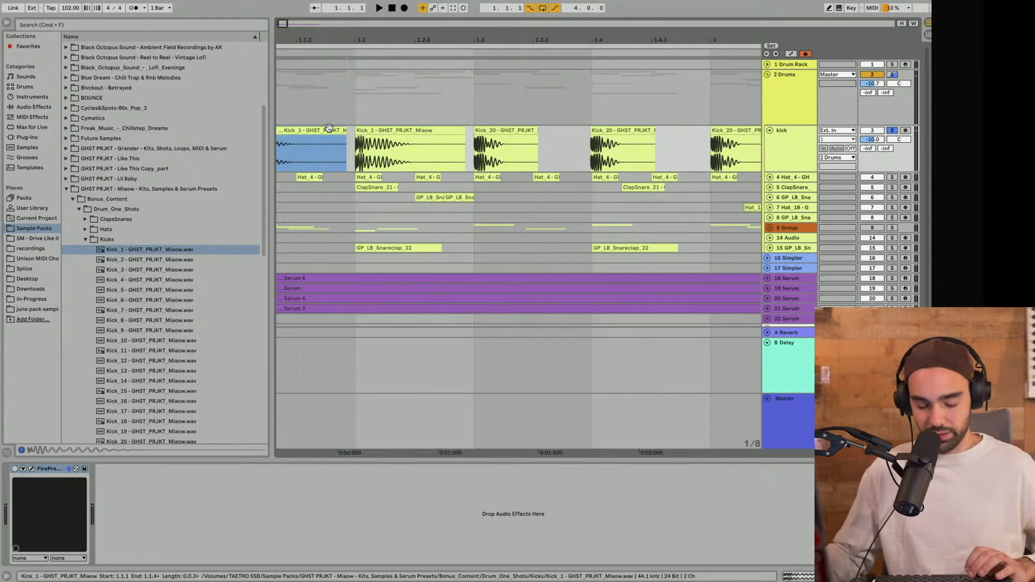
click(514, 129)
key(super+v)
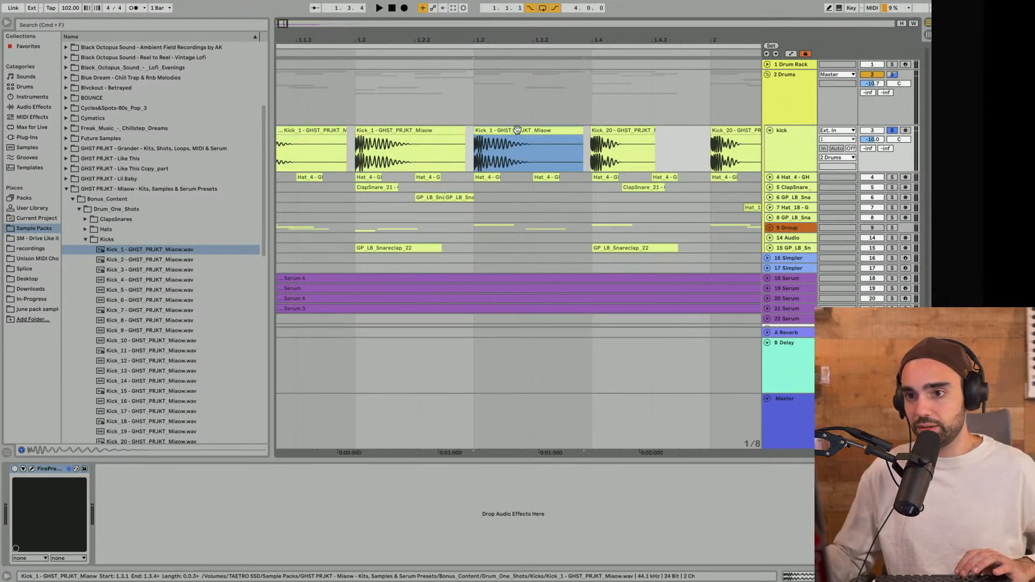
click(622, 129)
key(super+v)
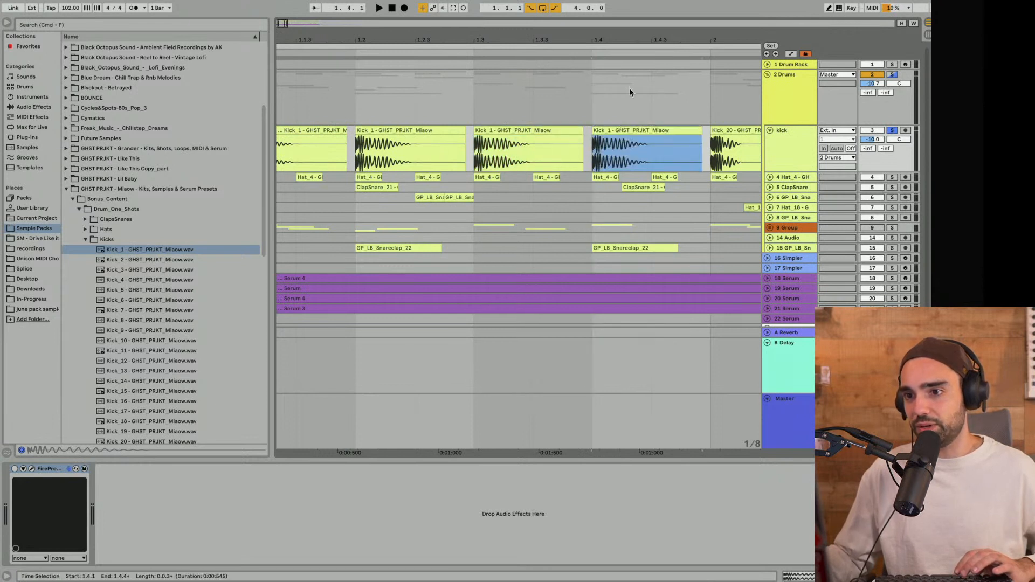
Replace the Kick_20 clip at 2.1.1 on the kick track with the copied Kick_1 clip
scroll(593, 102, right, 5)
click(505, 131)
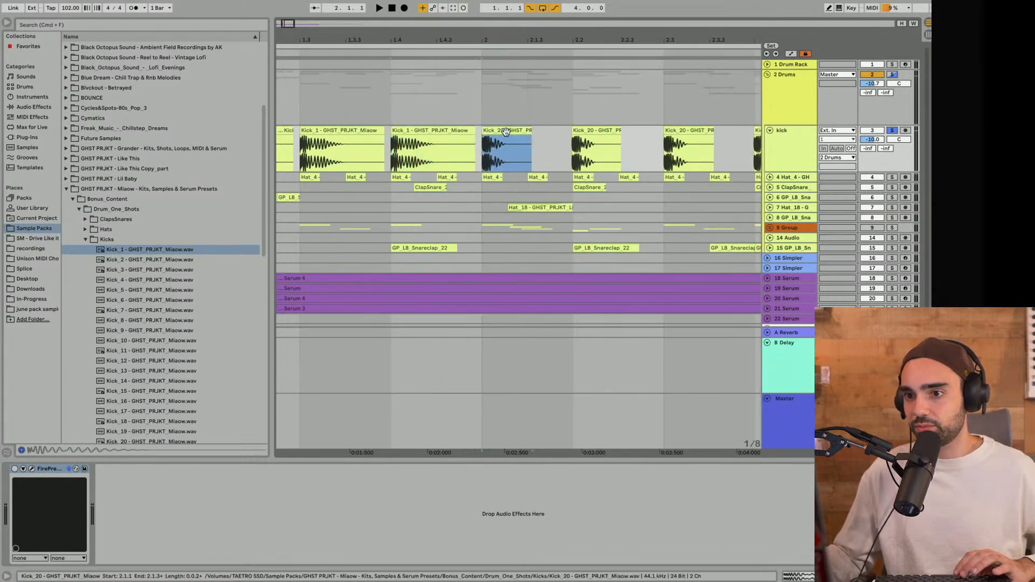
key(super+v)
Delete all remaining Kick_20 clips on the kick track from 2.2.1 to the loop's end
click(594, 135)
key(super+a)
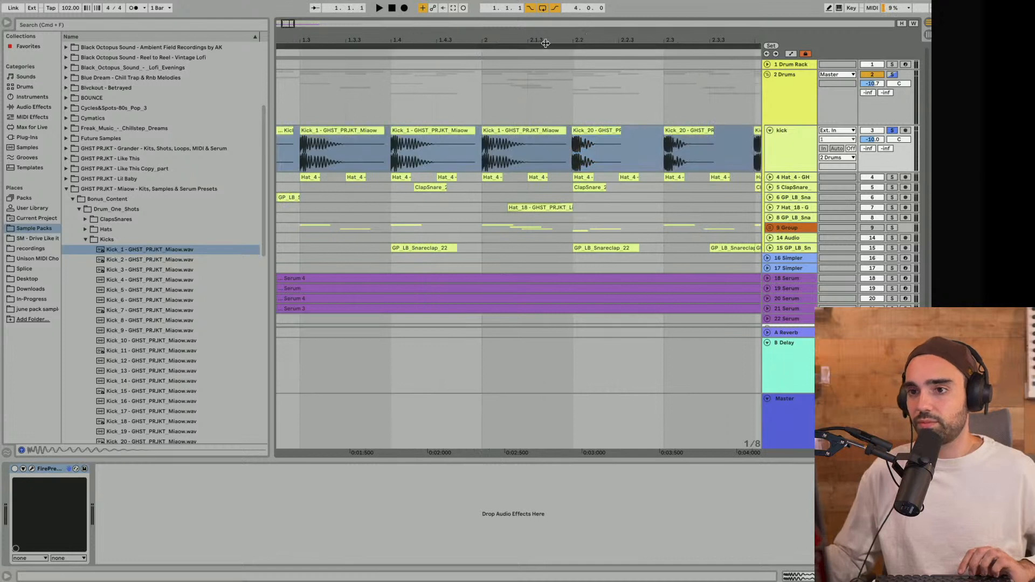
key(z)
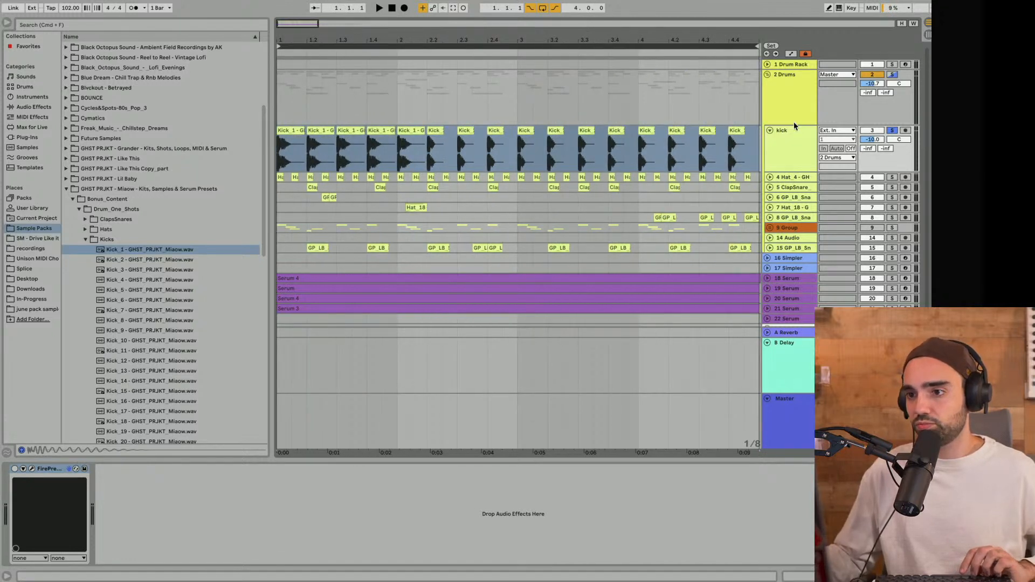
drag(712, 40, 569, 27)
drag(615, 147, 375, 155)
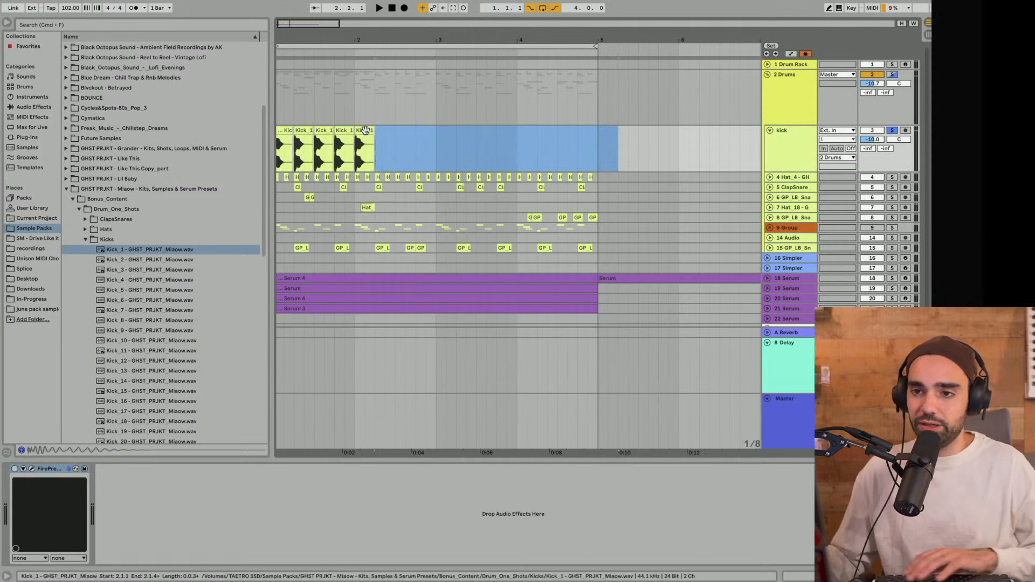
key(BackSpace)
Duplicate the Kick_1 clip at 2.1.1 twice, placing the copies exactly at 2.2.1 and 2.3.1
click(372, 132)
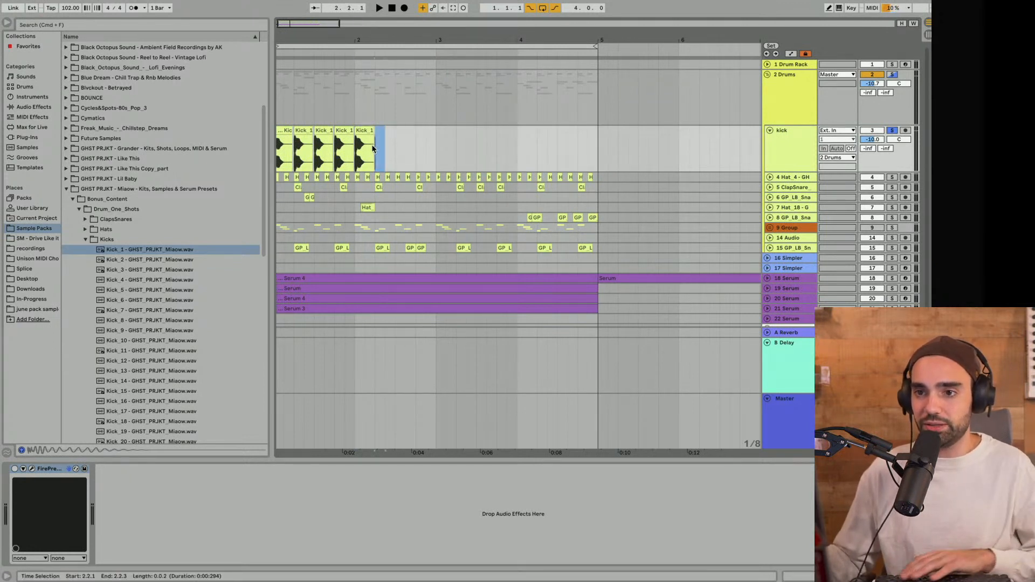
scroll(375, 150, up, 5)
click(392, 156)
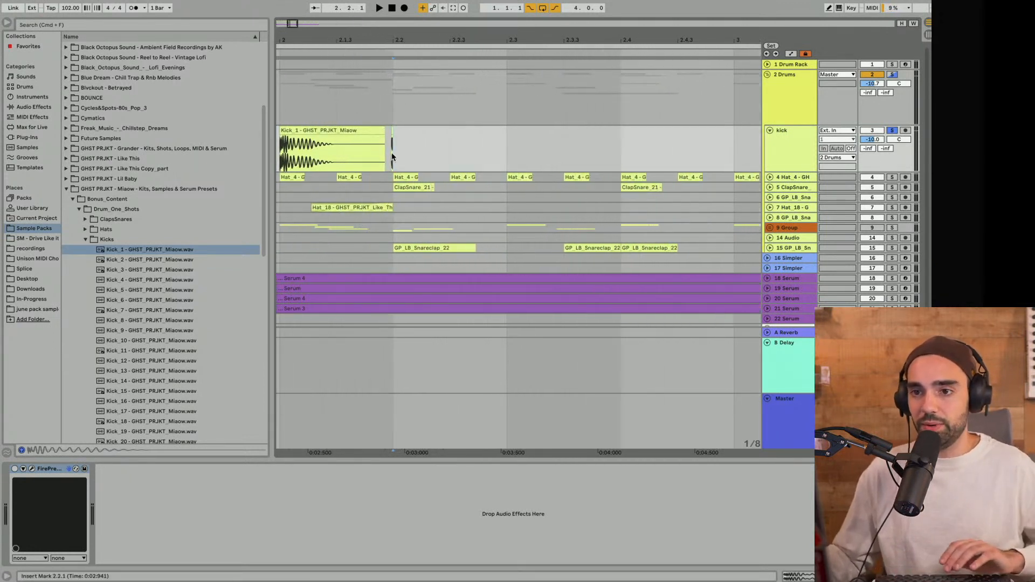
click(366, 127)
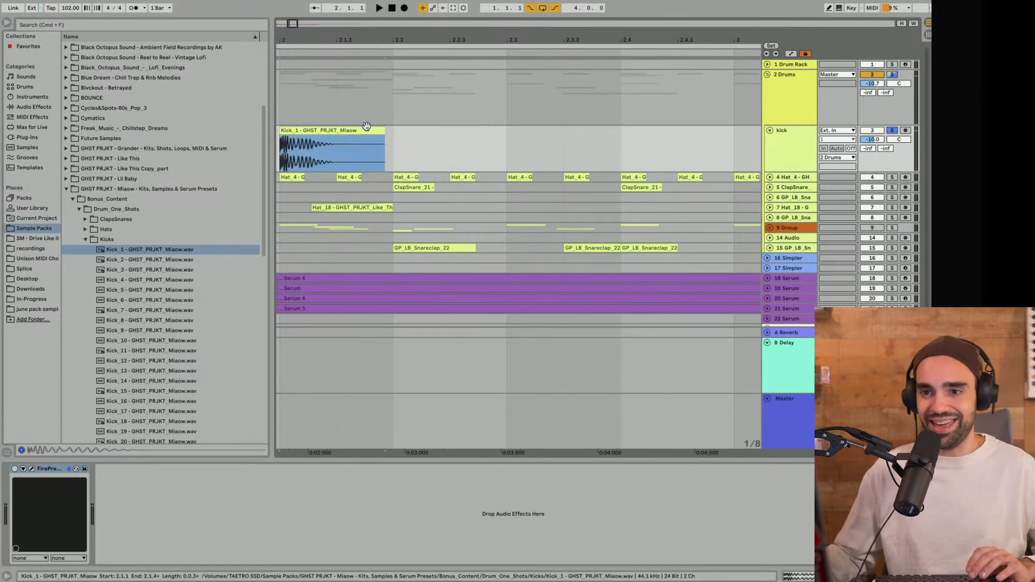
key(super+d)
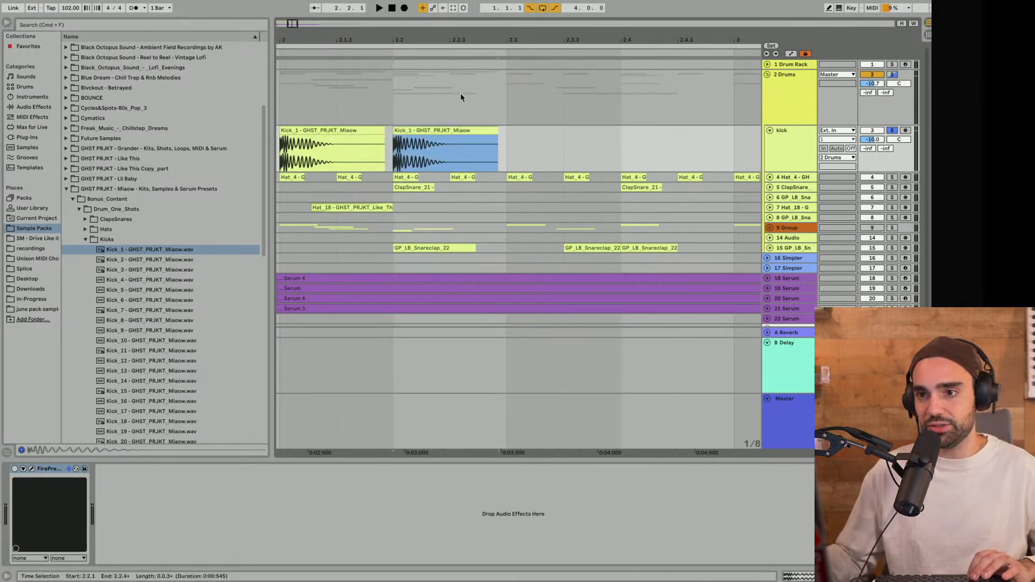
key(super+d)
drag(520, 133, 529, 133)
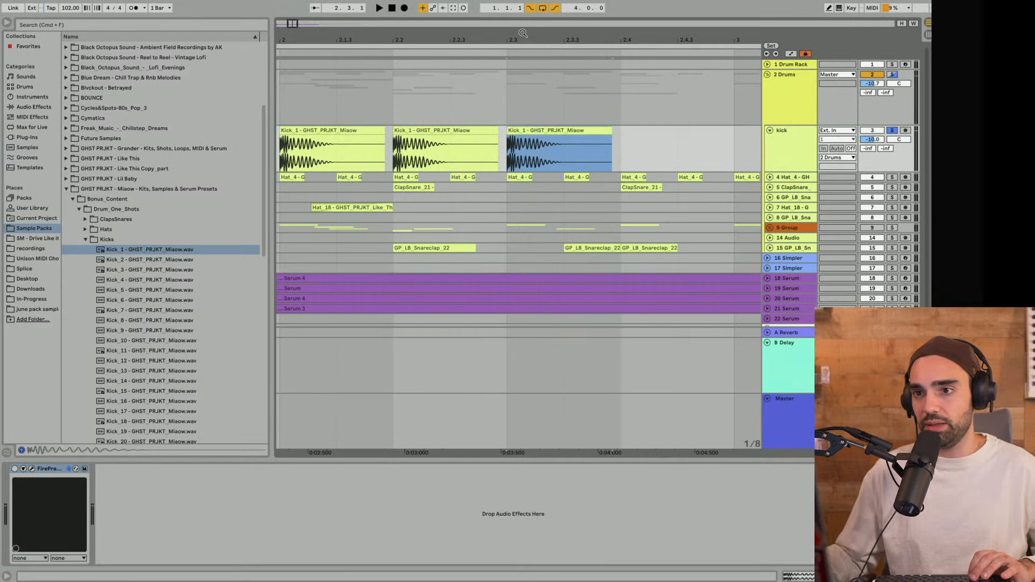
Continue duplicating the Kick_1 clip, aligning one copy to 2.4.1 and adding another at 3.1.1
drag(521, 40, 376, 31)
key(super+d)
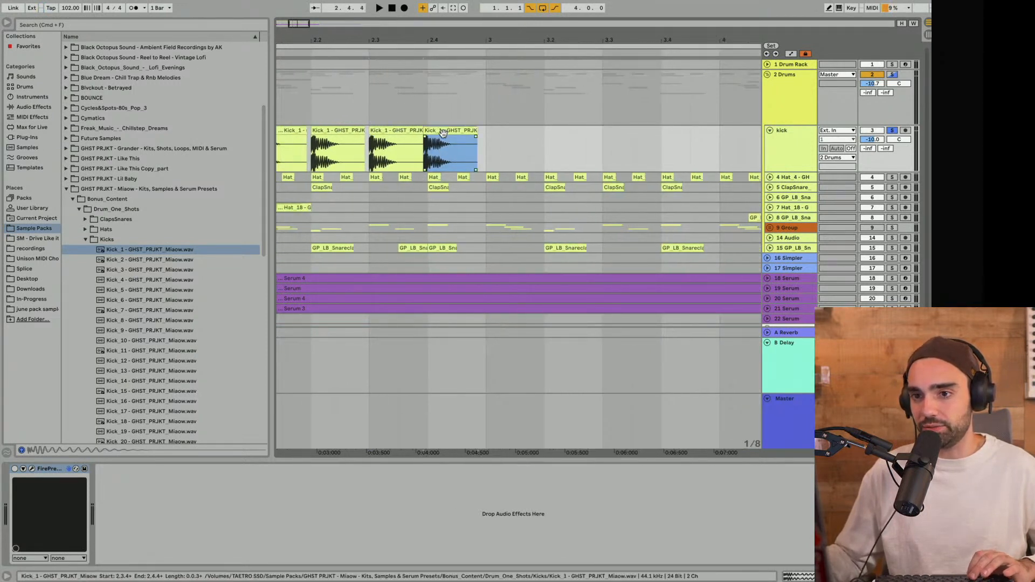
drag(444, 130, 456, 132)
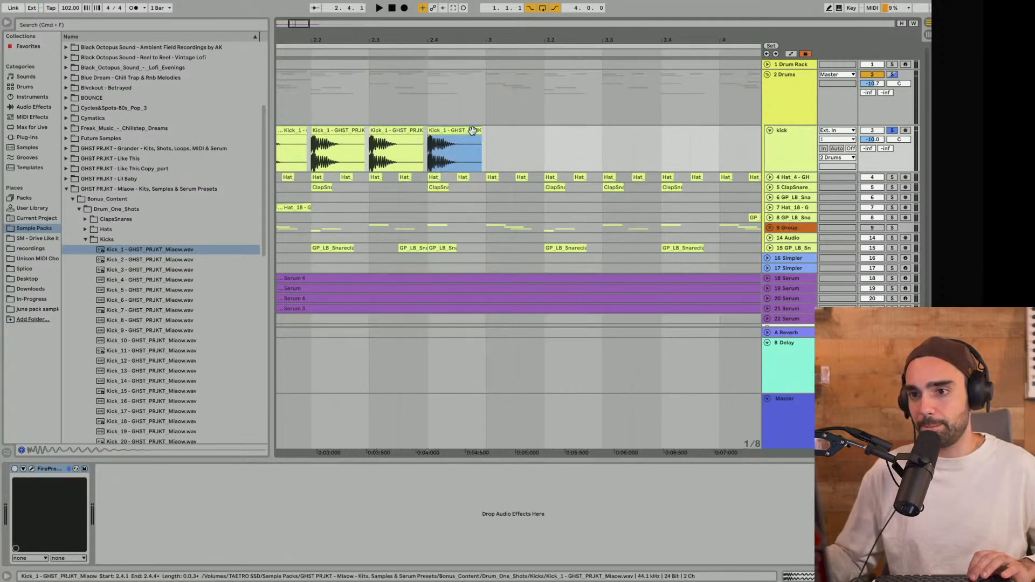
key(super+d)
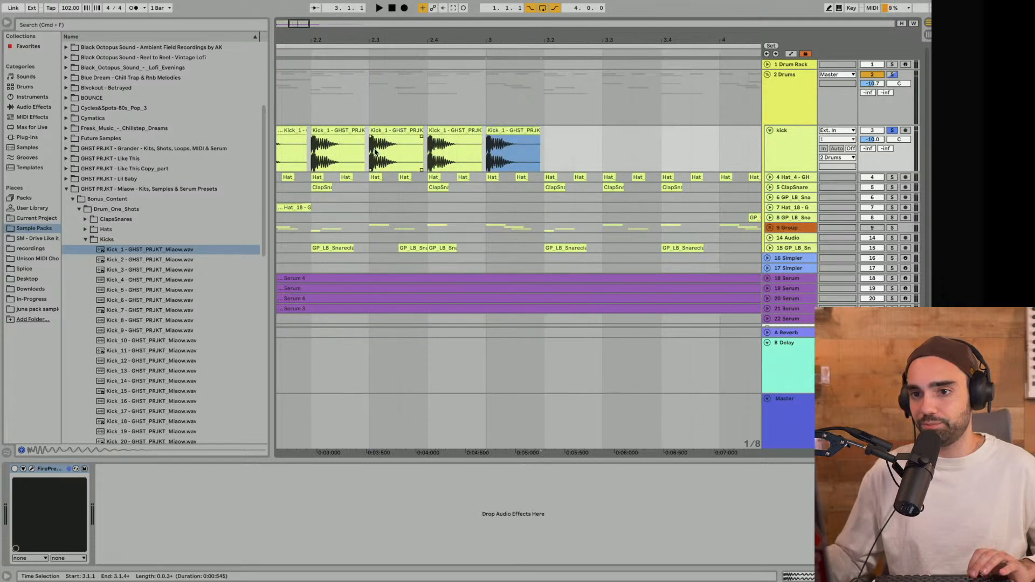
Duplicate the kick track's two-beat section from 2.3.1 to 3.1.1 four times, filling the pattern up to bar 5
drag(372, 150, 451, 147)
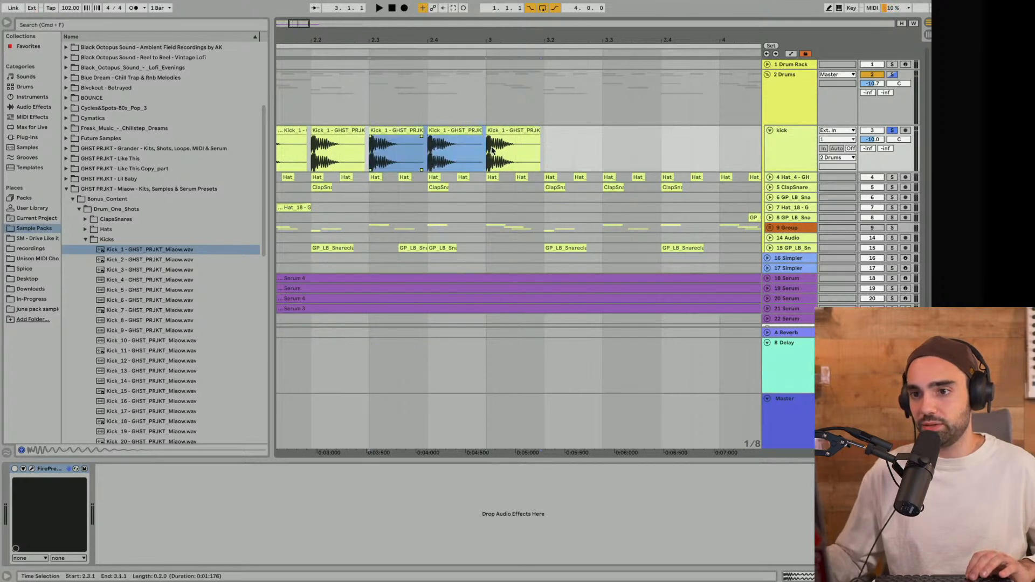
key(super+d)
key(super+d)
key(super+d)
key(super+d)
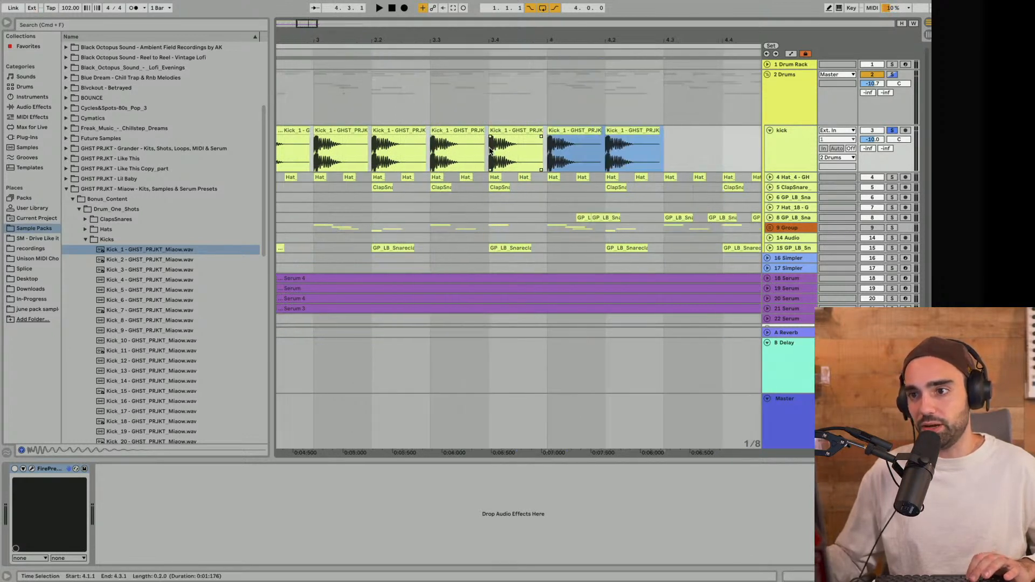
Play the loop, switch on FirePresser on the kick track and open its window over the arrangement
key(space)
key(w)
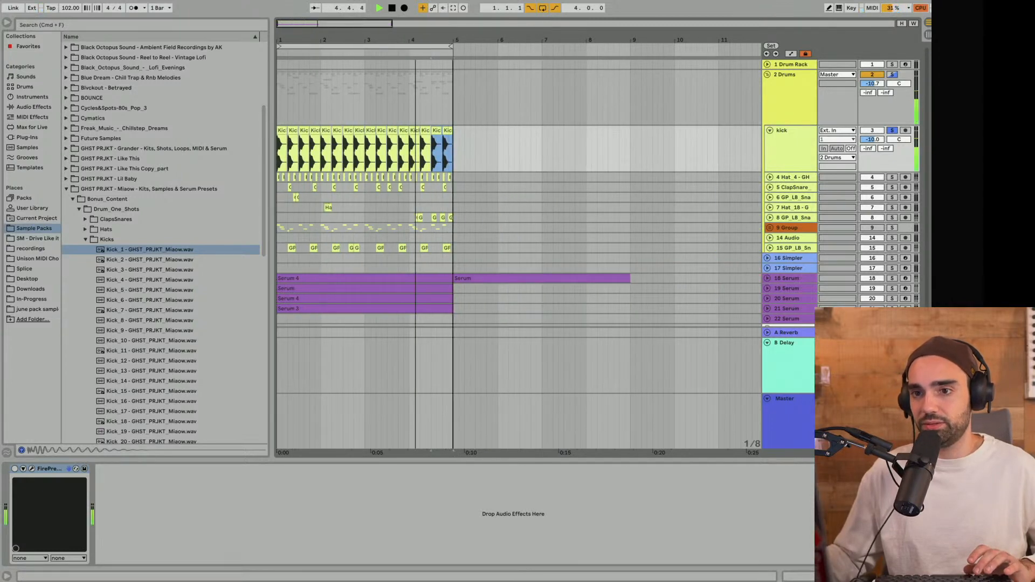
click(16, 469)
click(34, 470)
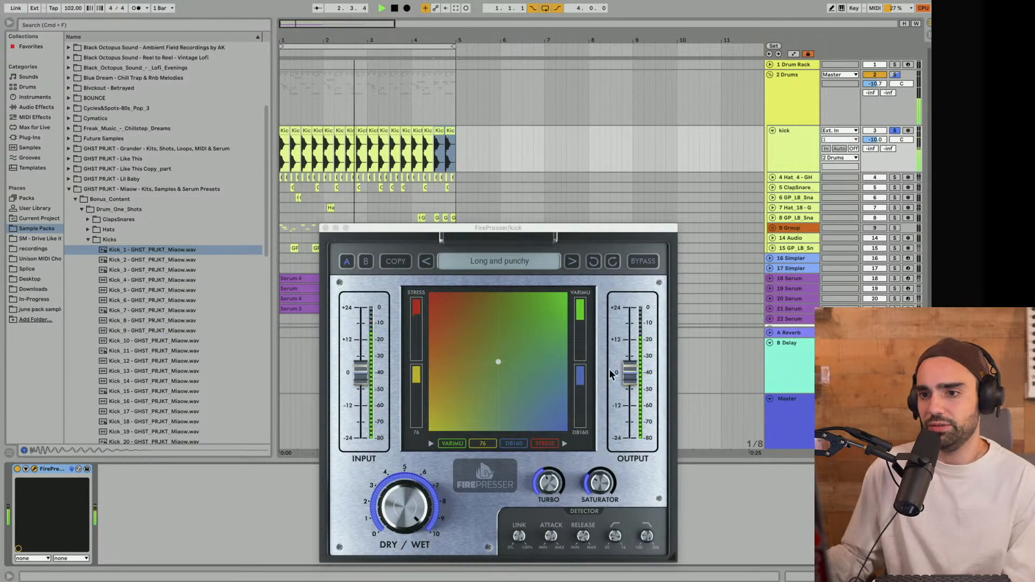
drag(523, 228, 475, 86)
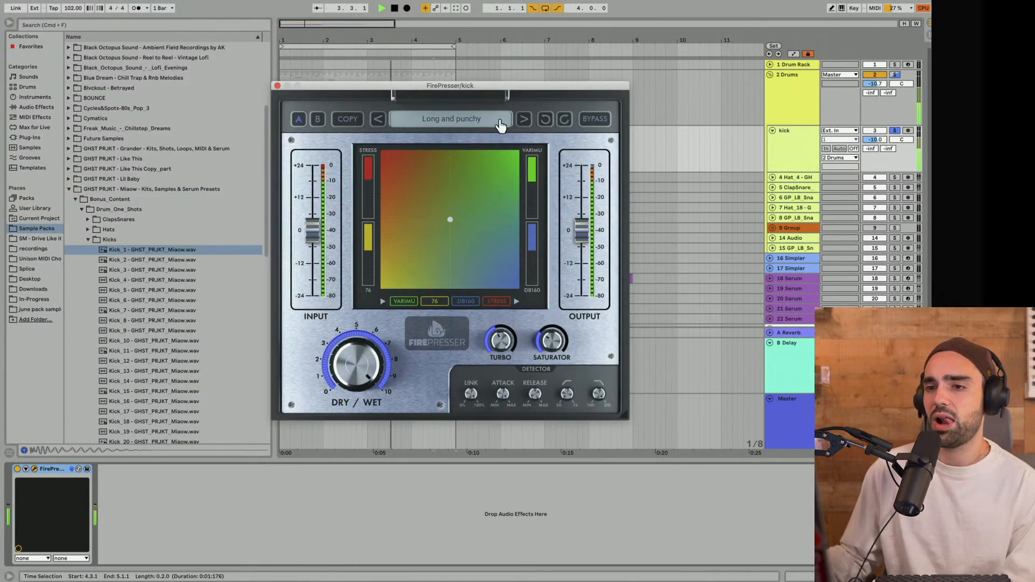
Try FirePresser's Give me some punch and Deep presets, comparing the kick with and without bypass
click(378, 120)
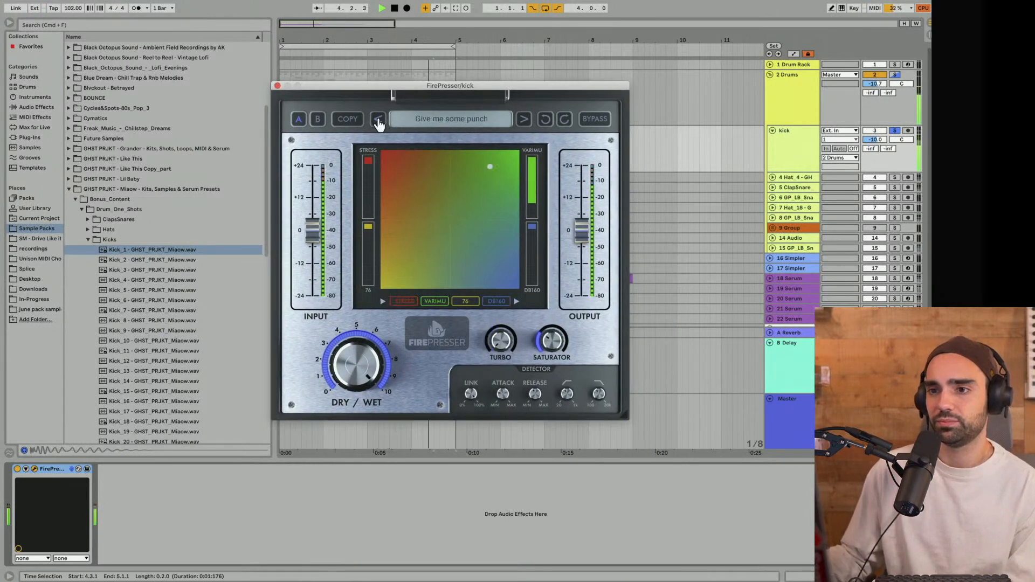
click(378, 121)
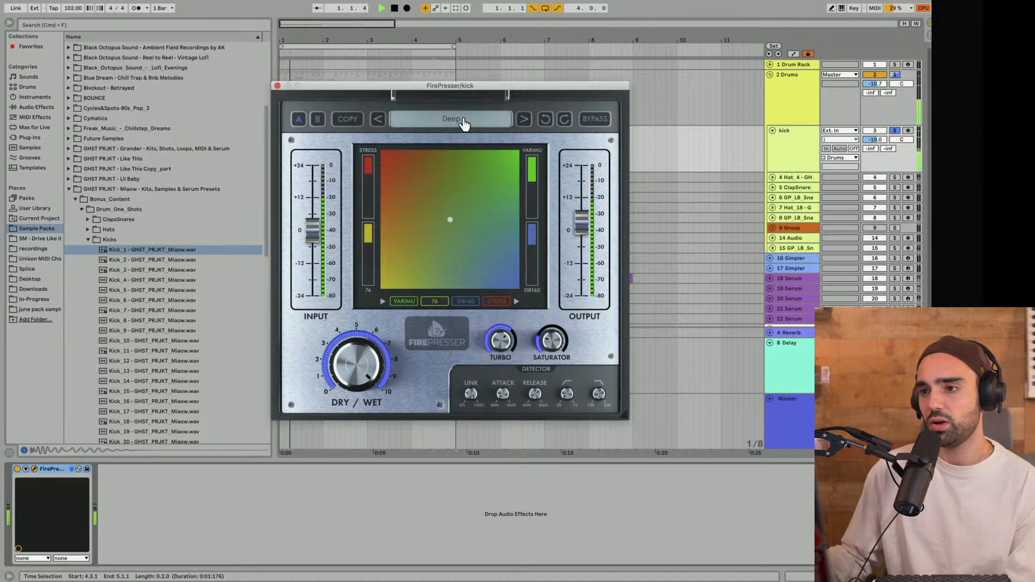
click(594, 122)
click(593, 122)
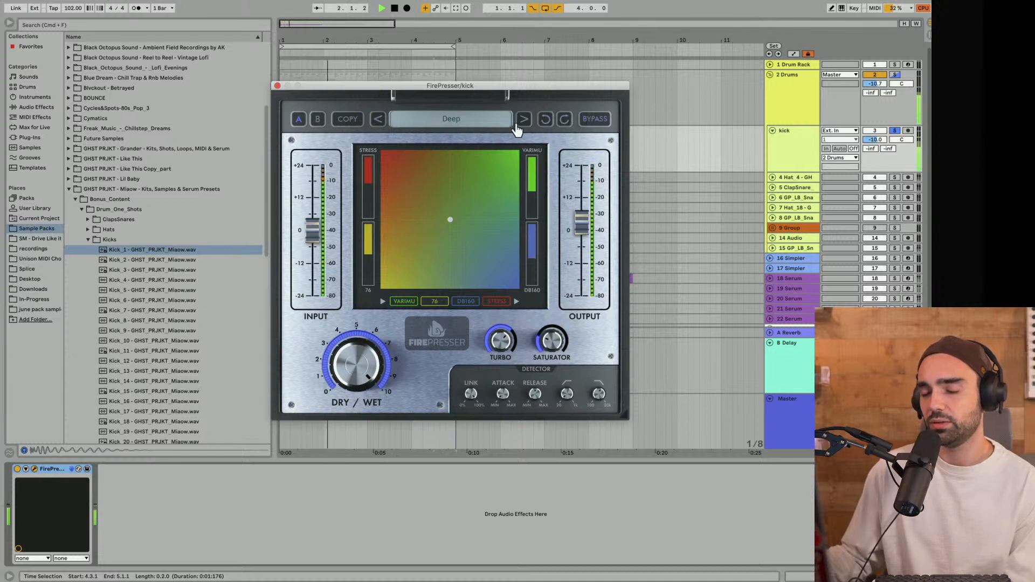
Audition Kick drum presets in FirePresser's preset browser and settle on Parallel mojo from the Drums folder
click(477, 128)
click(305, 161)
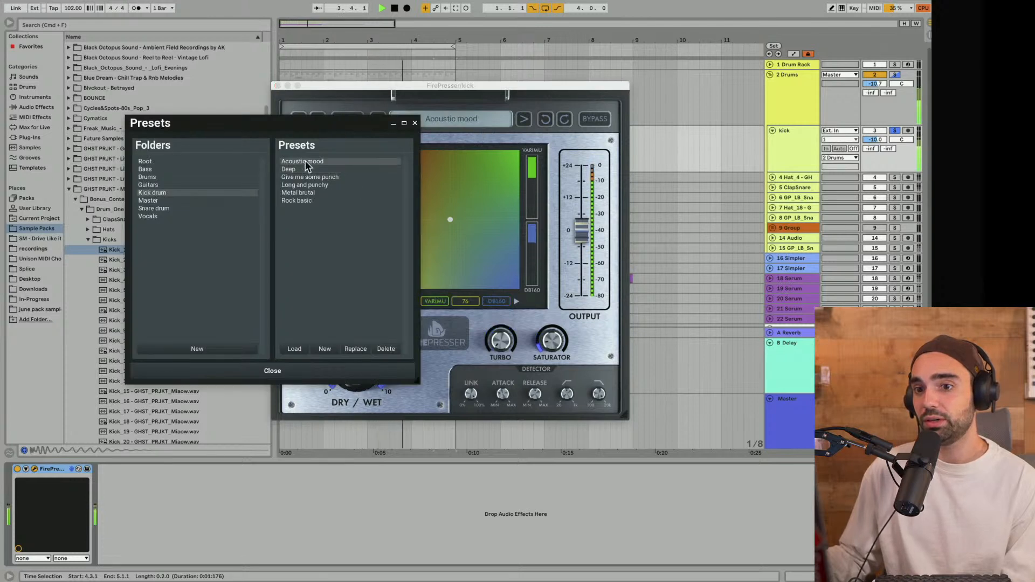
click(309, 177)
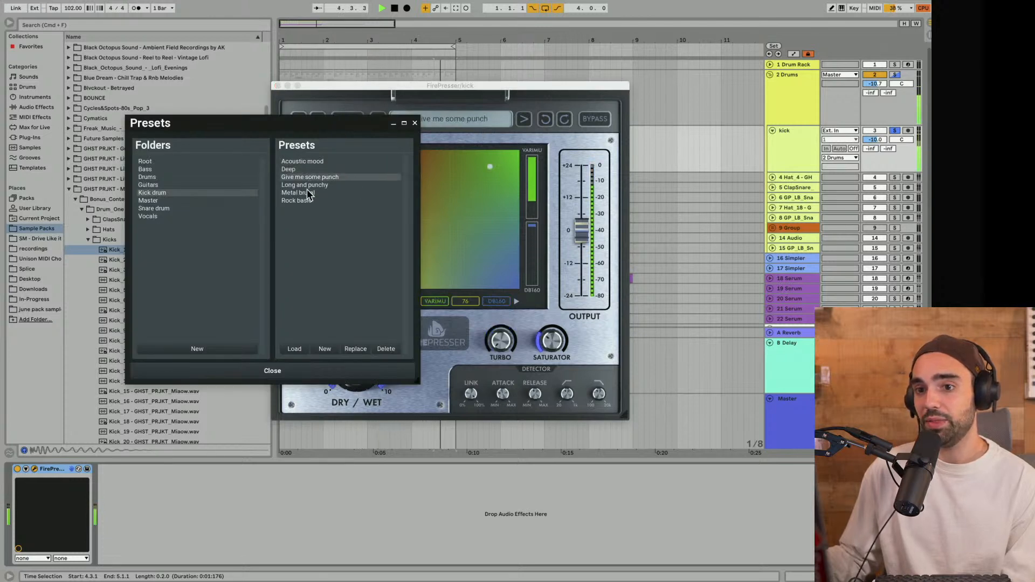
click(305, 202)
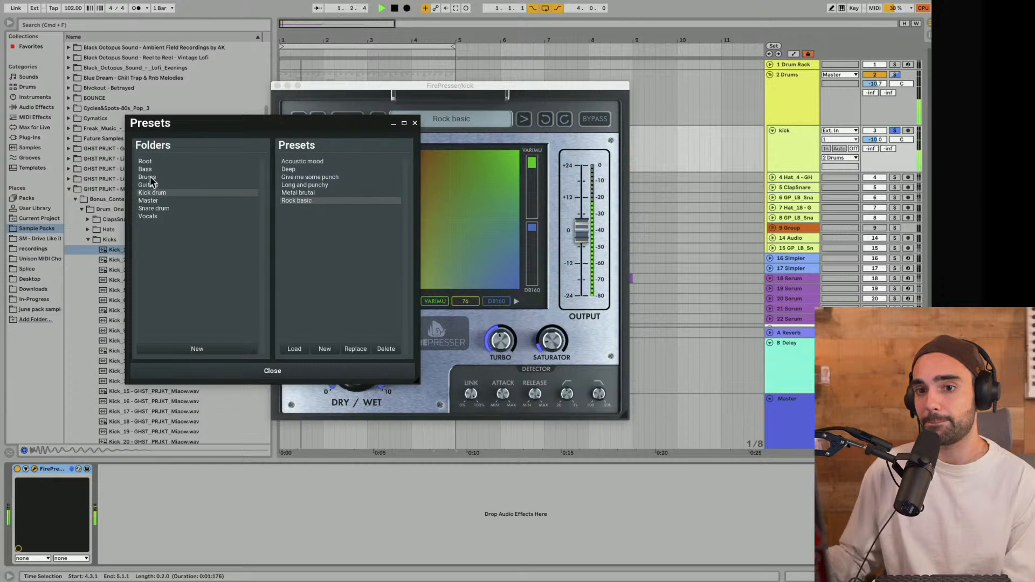
click(149, 178)
click(310, 171)
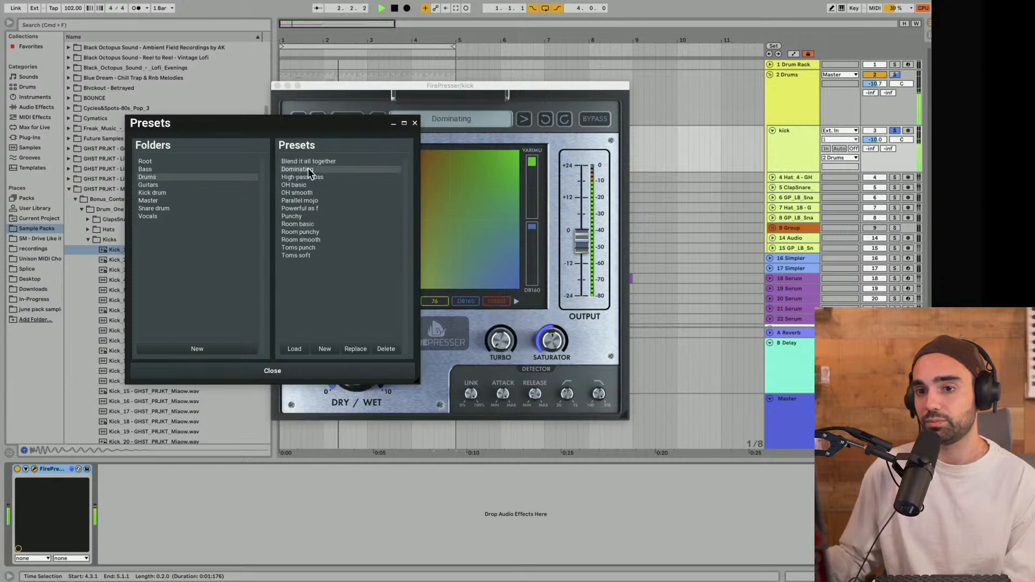
click(302, 199)
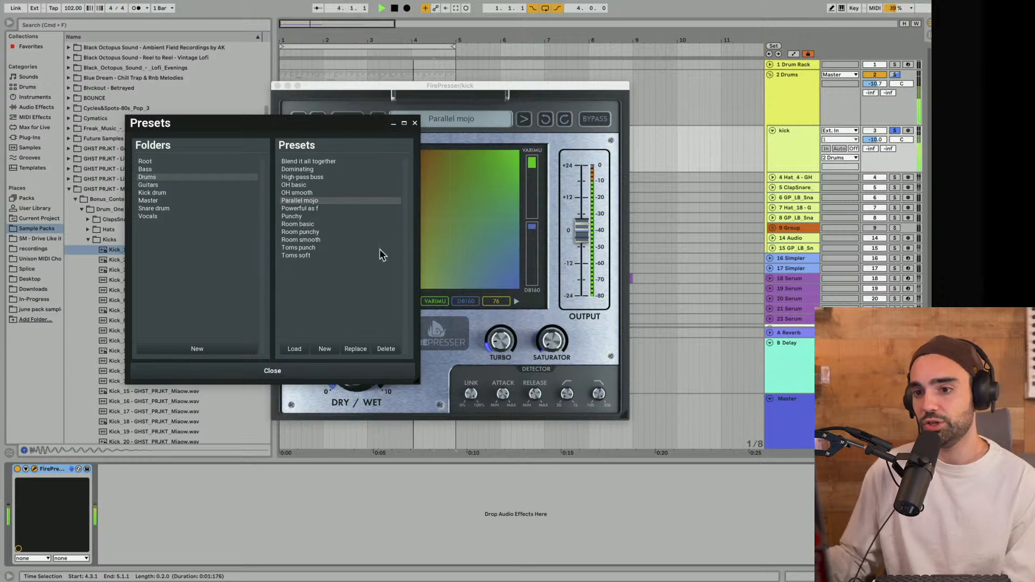
click(415, 123)
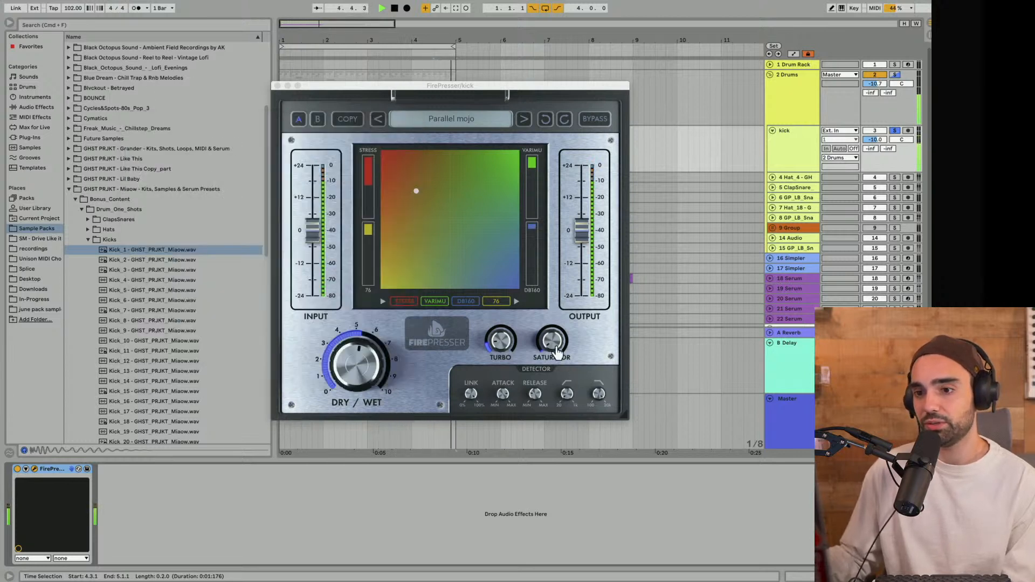
Raise FirePresser's Saturator slightly and shift the compressor blend toward 76 while fine-tuning Dry/Wet
drag(558, 354, 558, 332)
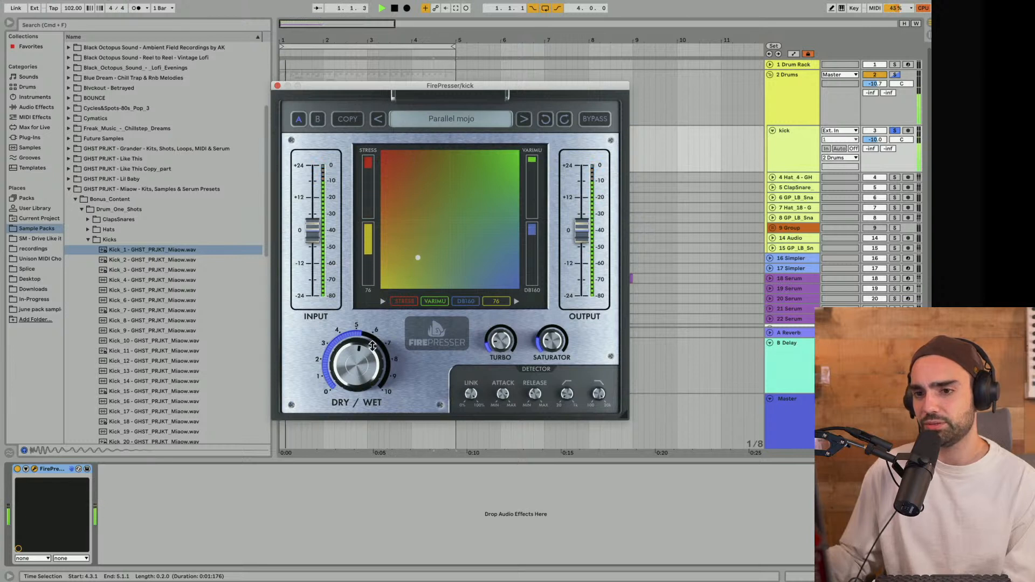
mouse_move(372, 346)
mouse_down()
mouse_move(372, 313)
mouse_move(373, 346)
mouse_up()
Unsolo the kick track to hear the full mix and close the FirePresser window
click(895, 131)
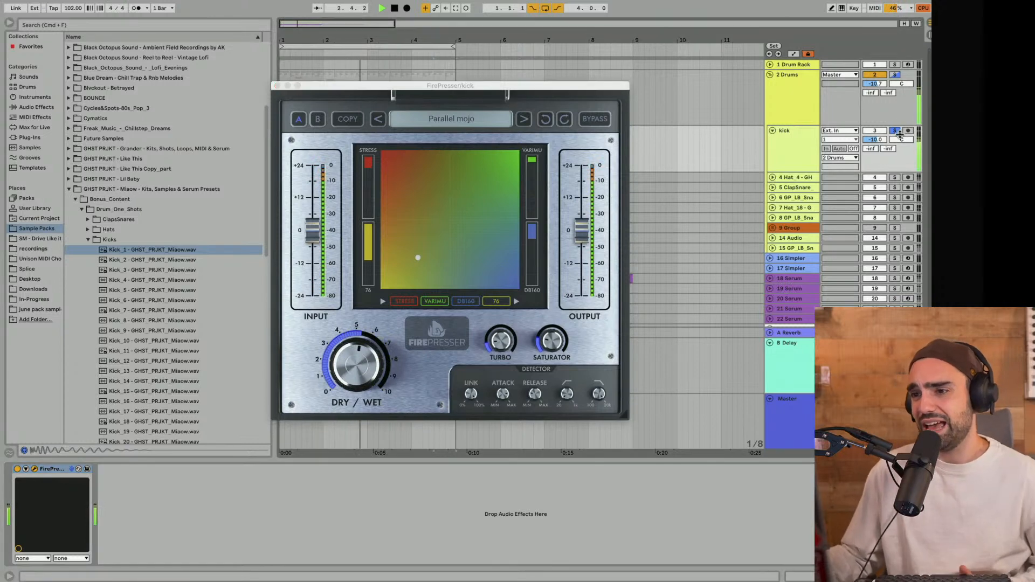
click(218, 48)
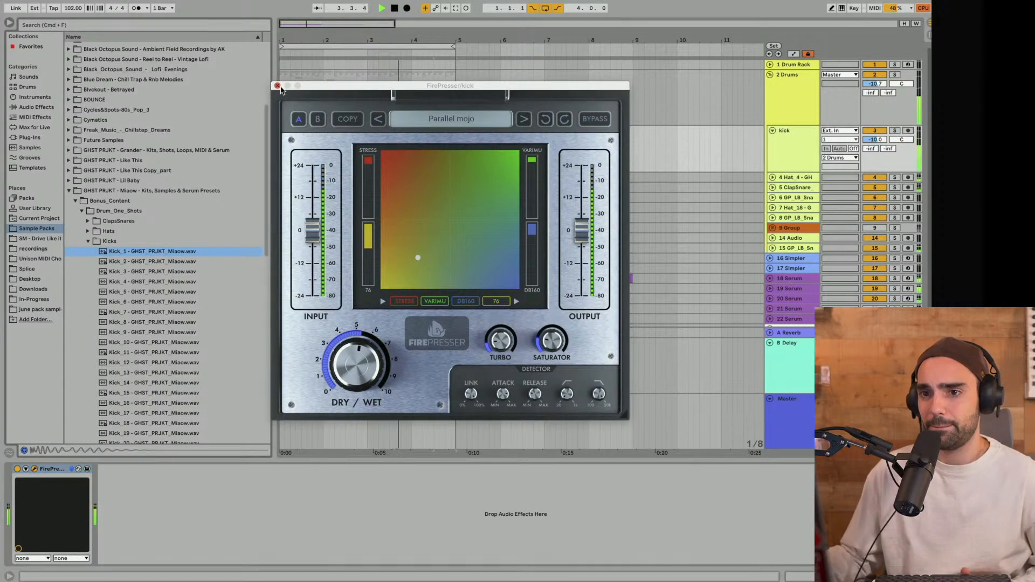
click(277, 86)
Set the kick track's volume to -16.8 dB and play the full loop to check the balance
drag(306, 41, 305, 94)
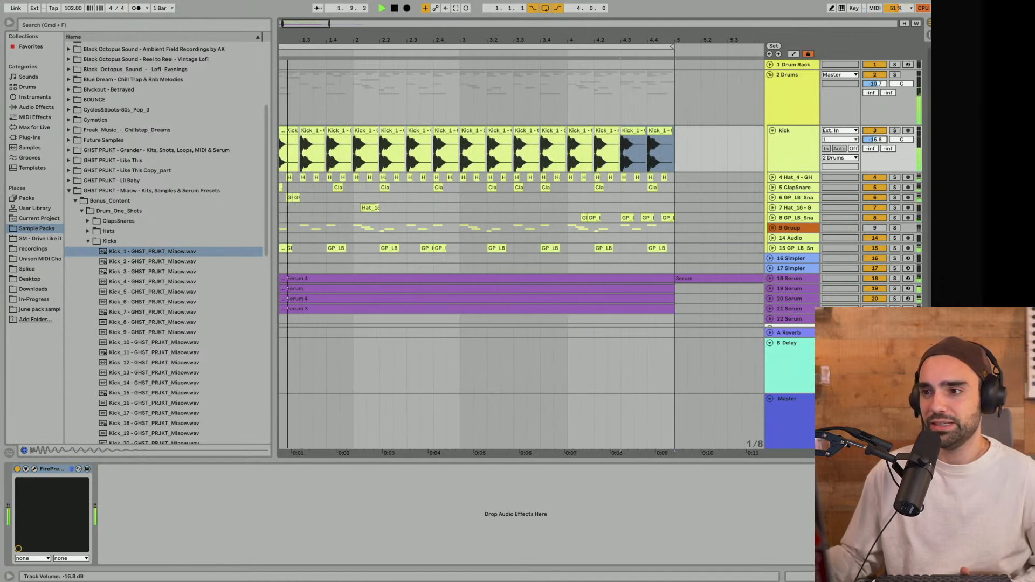
key(space)
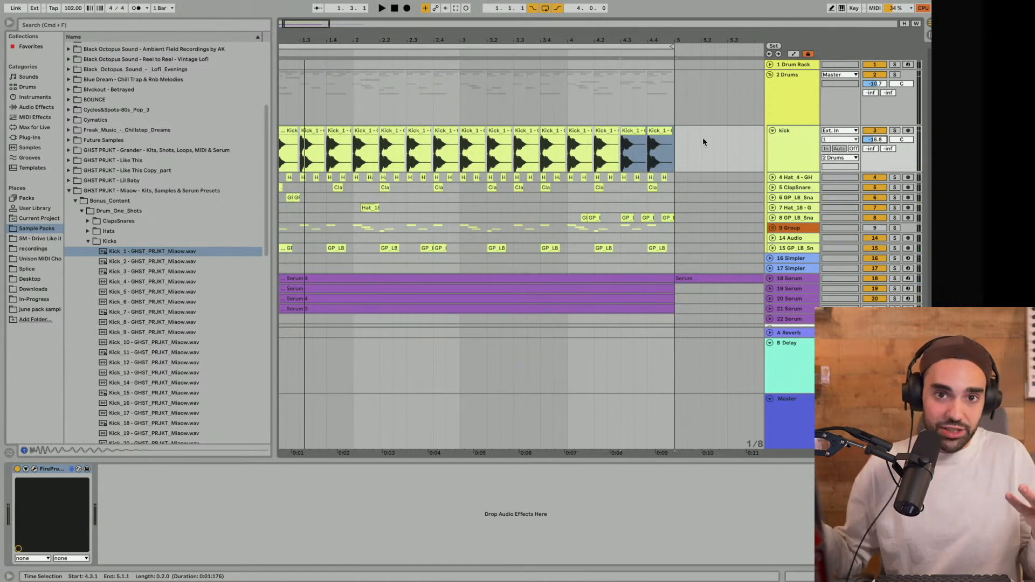
key(space)
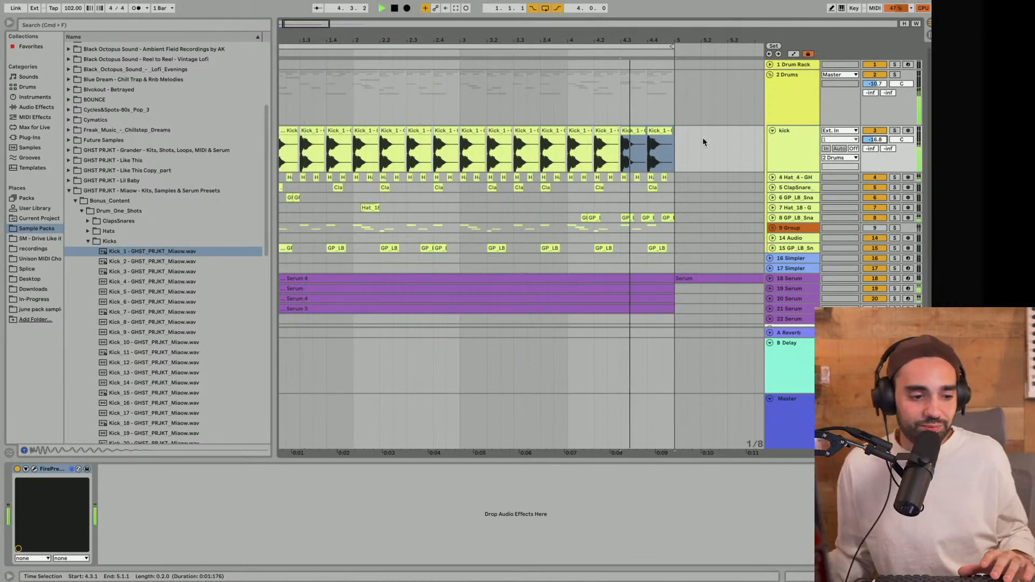
key(space)
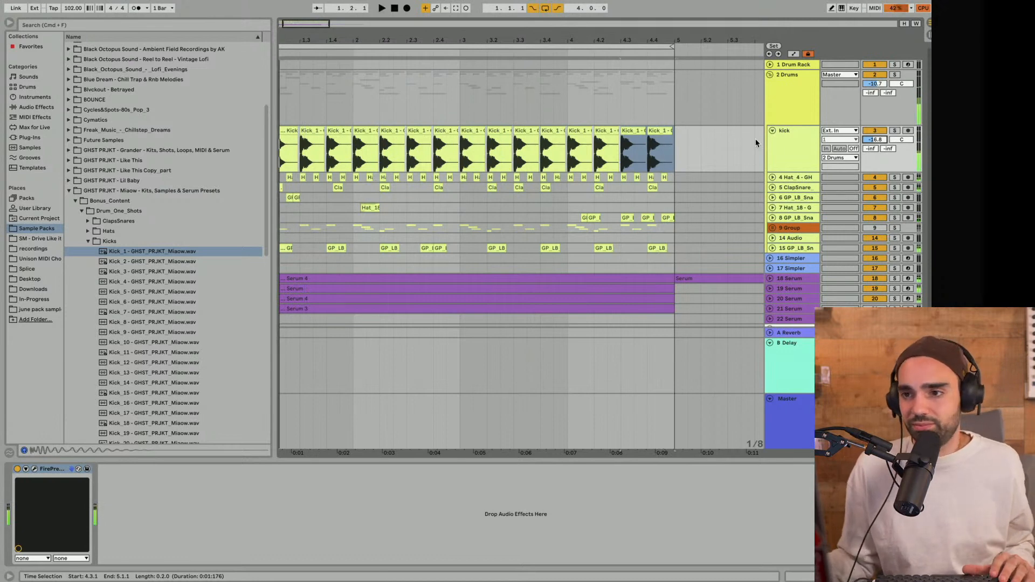
drag(705, 144, 300, 138)
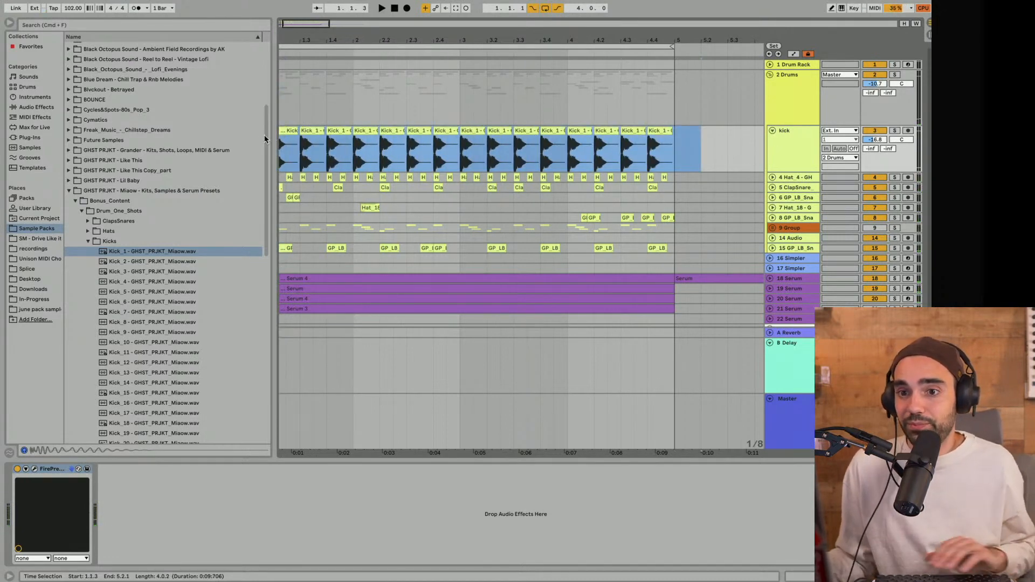
click(310, 144)
drag(286, 40, 328, 11)
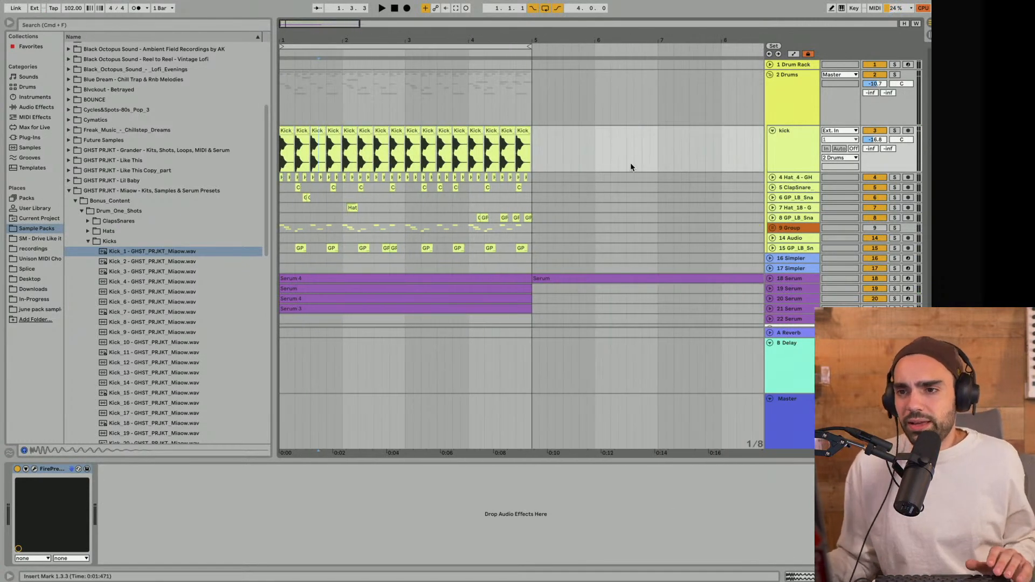
Clear all clips from the kick track and audition replacement samples in the Miaow Kicks folder against the playing loop
drag(633, 163, 291, 155)
key(Delete)
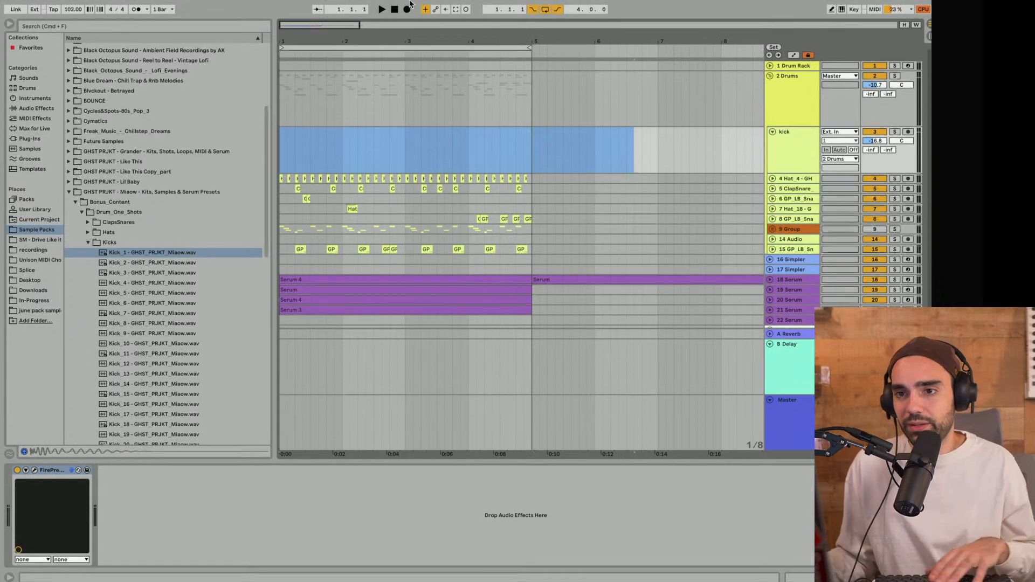
key(space)
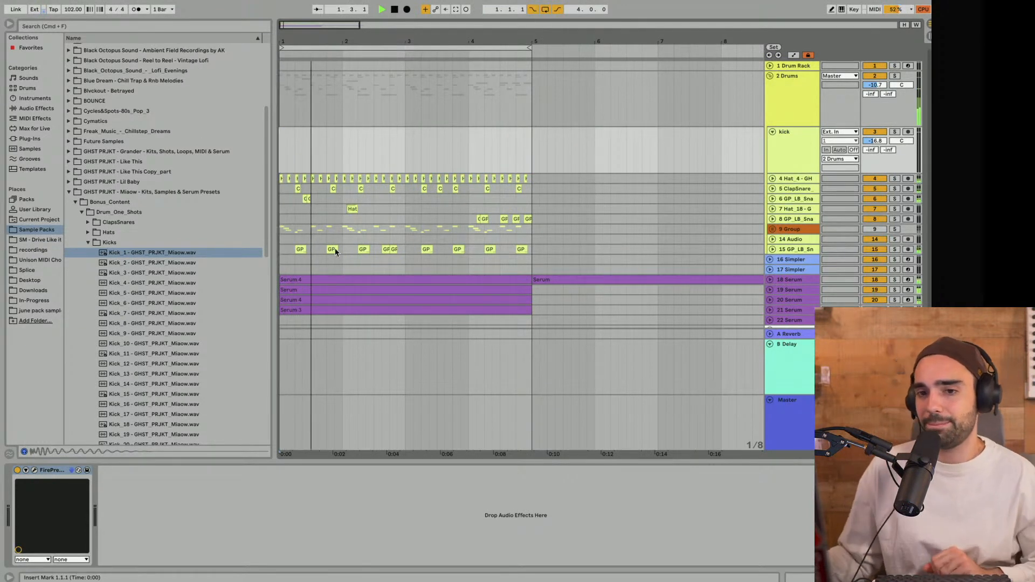
click(134, 384)
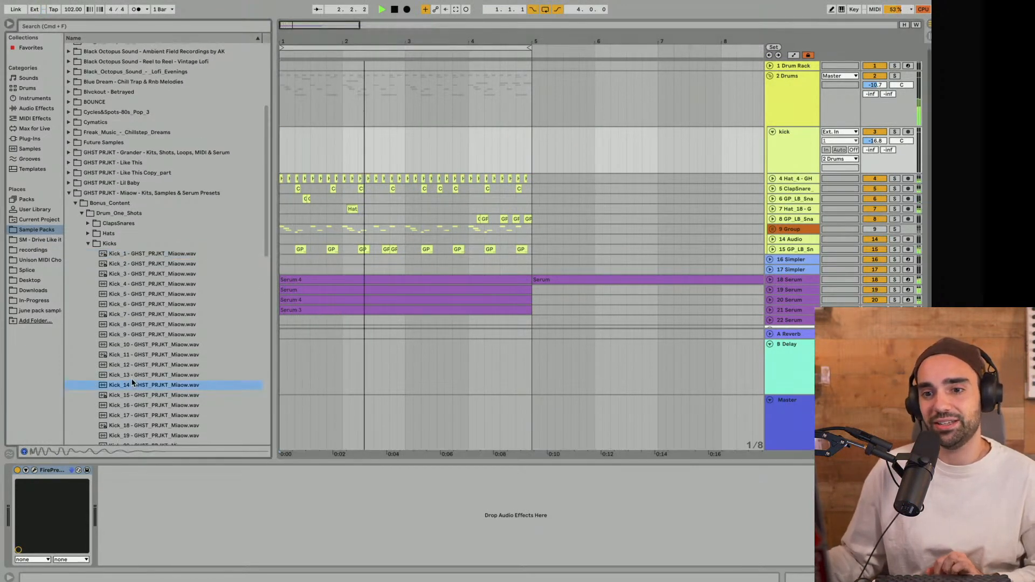
scroll(132, 366, down, 3)
click(130, 328)
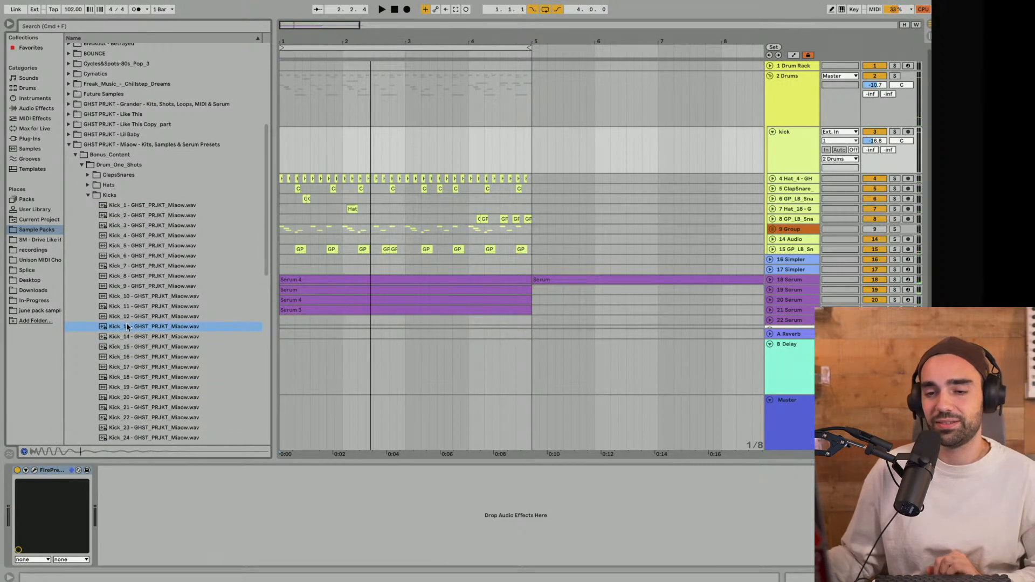
Place the Kick_13 sample from the Miaow Kicks folder at the very start of the kick track
drag(151, 307, 280, 138)
key(space)
scroll(280, 138, up, 8)
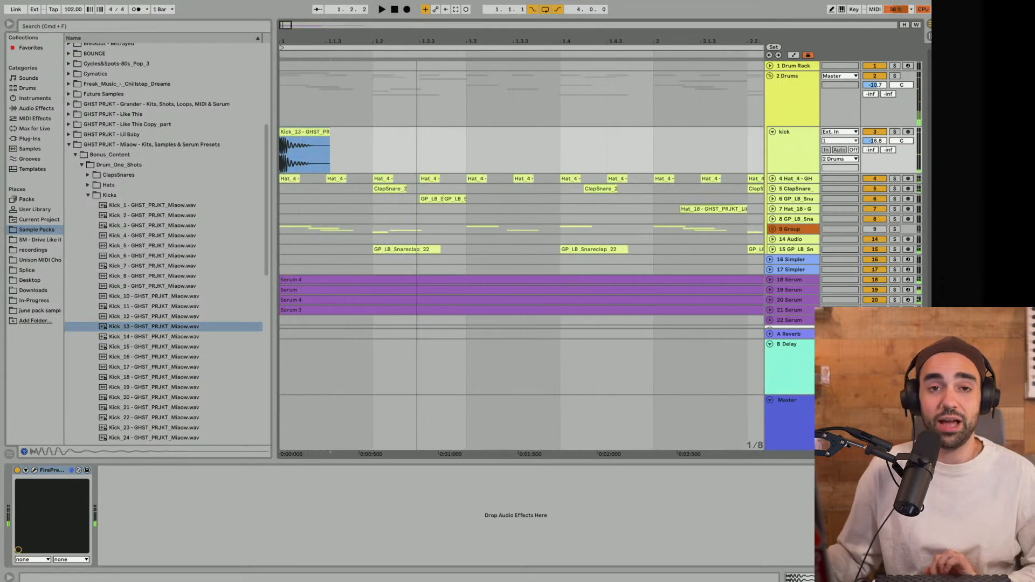
Duplicate the Kick_13 clip onto every beat of the kick track until it fills the four-bar loop
click(301, 139)
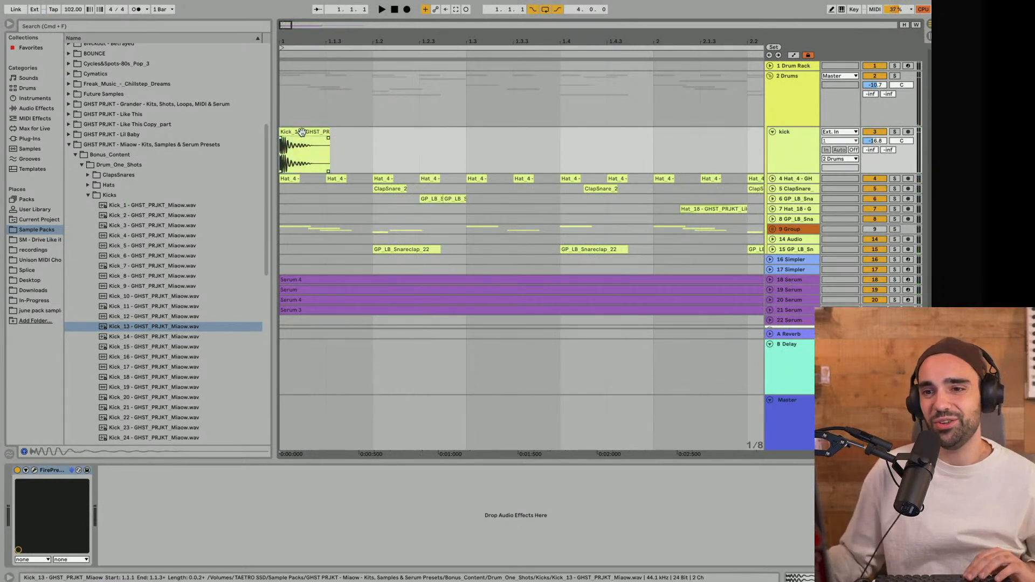
click(301, 132)
key(super+d)
drag(363, 132, 281, 135)
drag(305, 46, 465, 36)
key(super+d)
key(super+d)
key(super+d)
key(super+d)
key(super+d)
key(super+d)
key(super+d)
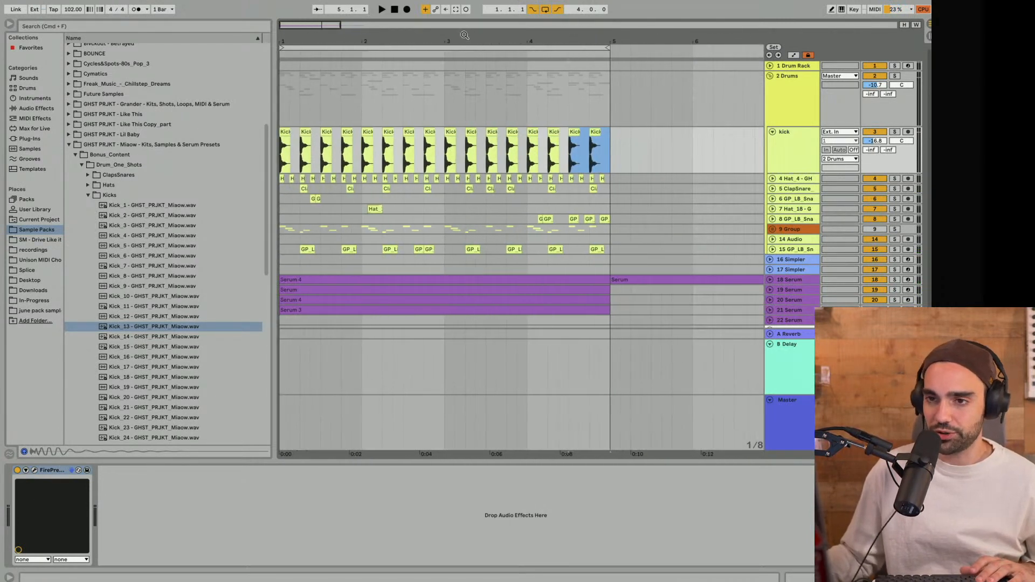
Play the loop from the start, compare the kick with FirePresser bypassed, and set the kick track's volume to -14.1 dB
click(394, 10)
key(space)
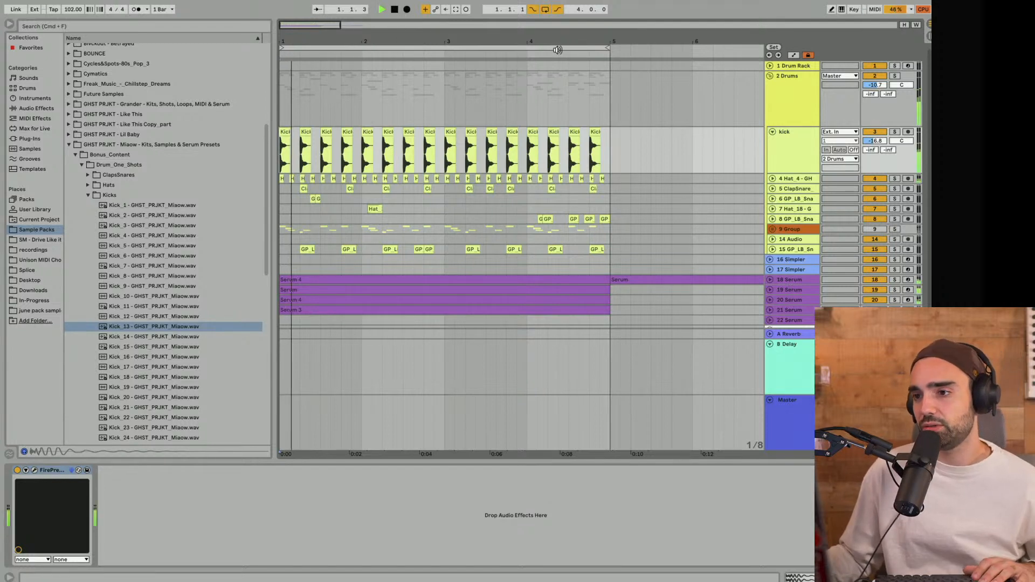
drag(875, 141, 875, 131)
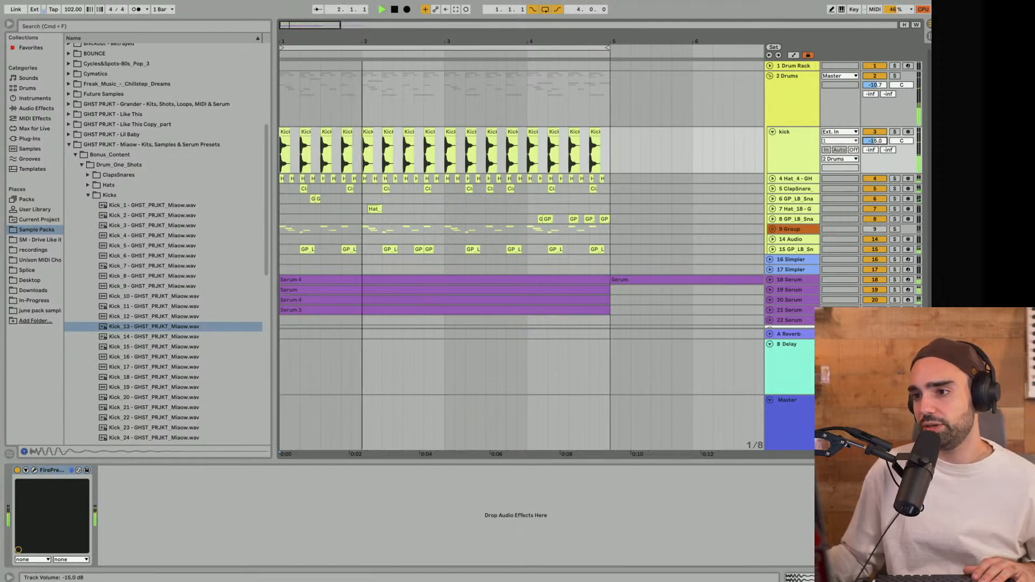
click(770, 161)
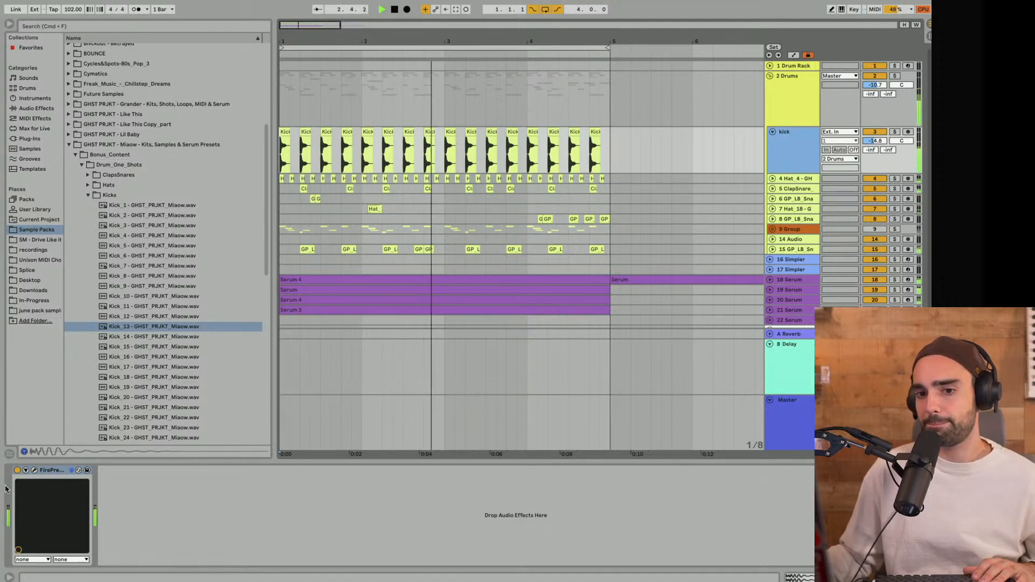
click(16, 470)
click(16, 471)
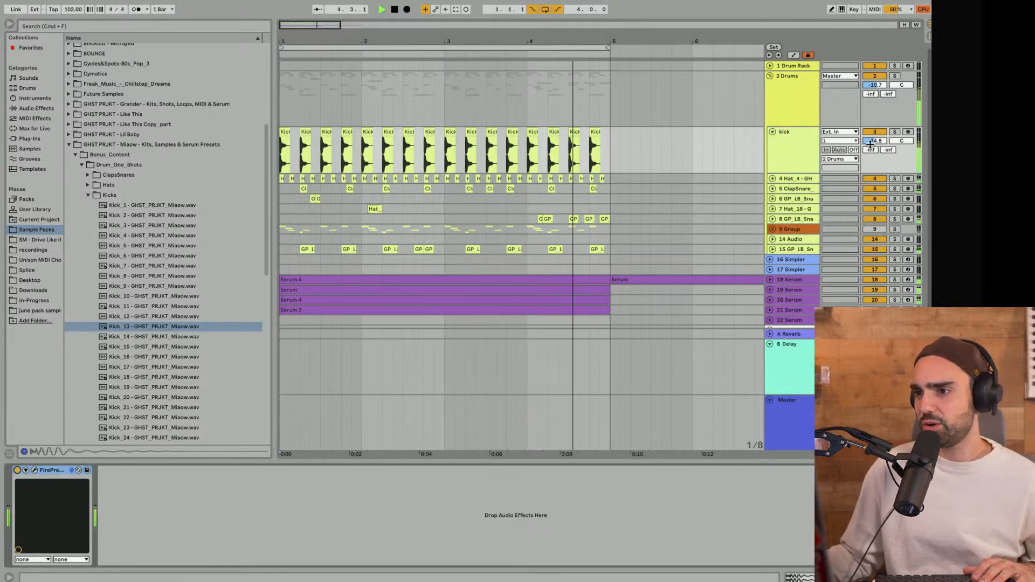
drag(875, 141, 875, 137)
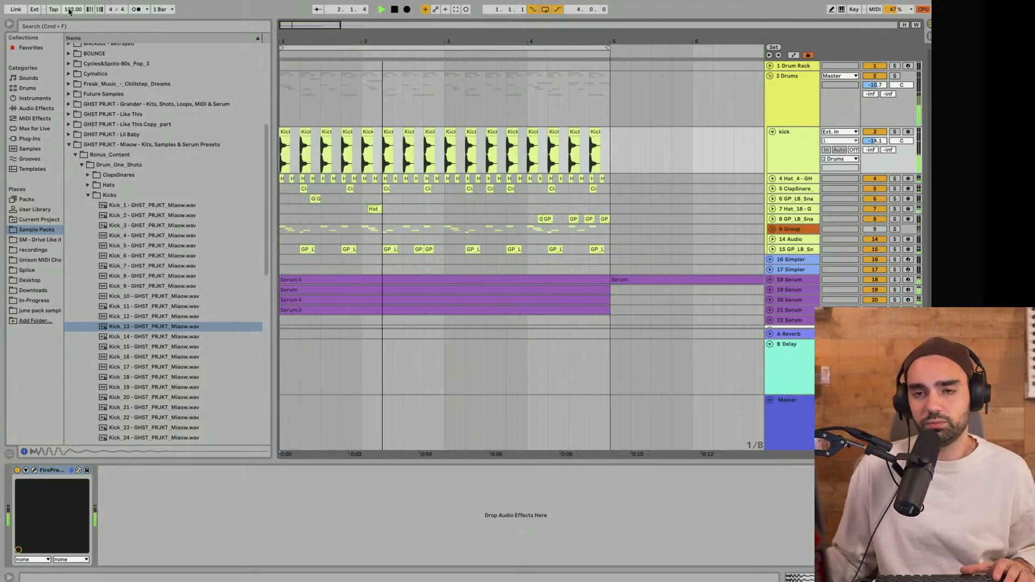
Try the loop at 108 BPM and 97 BPM, and restore the tempo to 102 BPM
drag(73, 10, 73, 7)
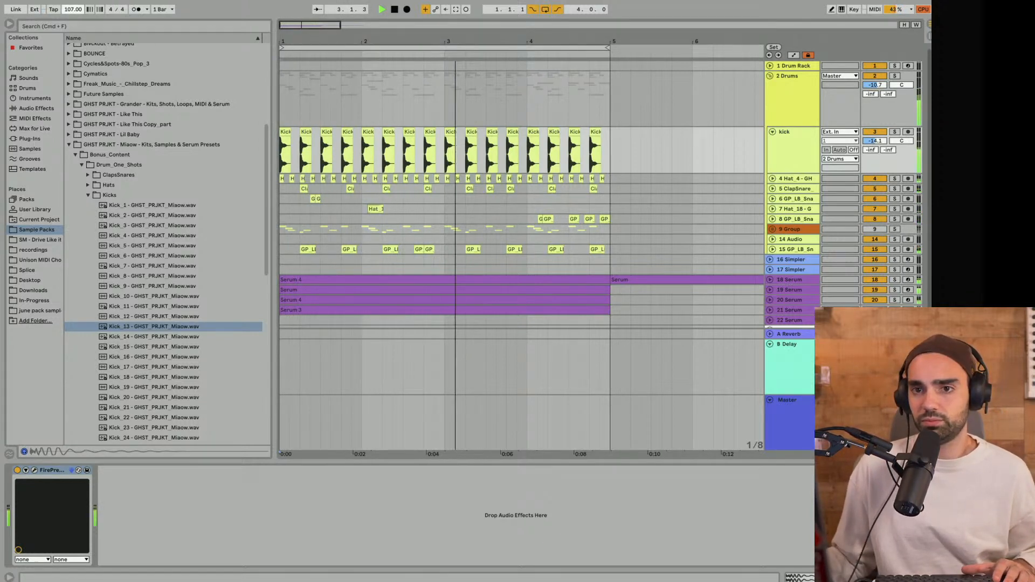
key(space)
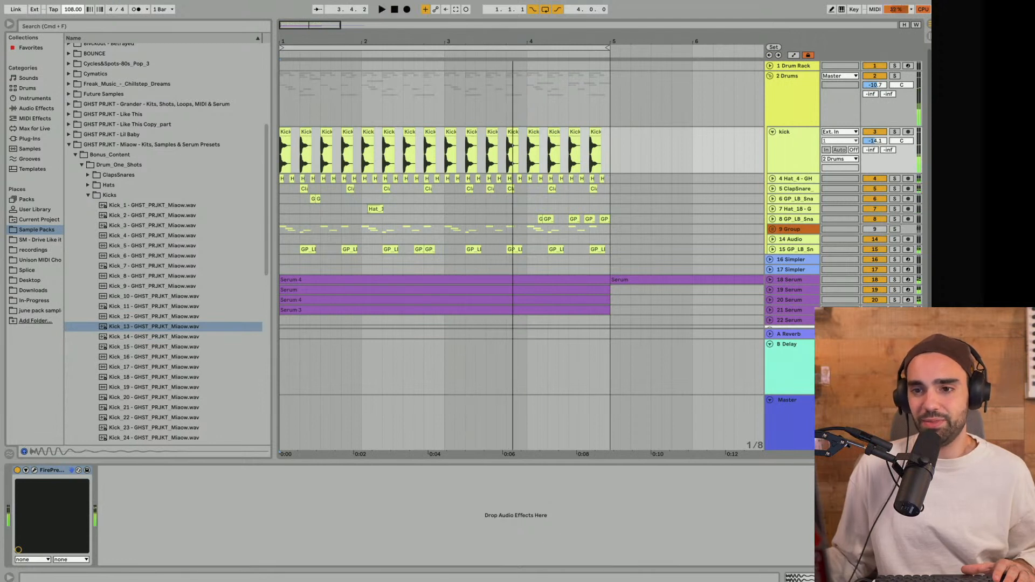
click(786, 428)
key(space)
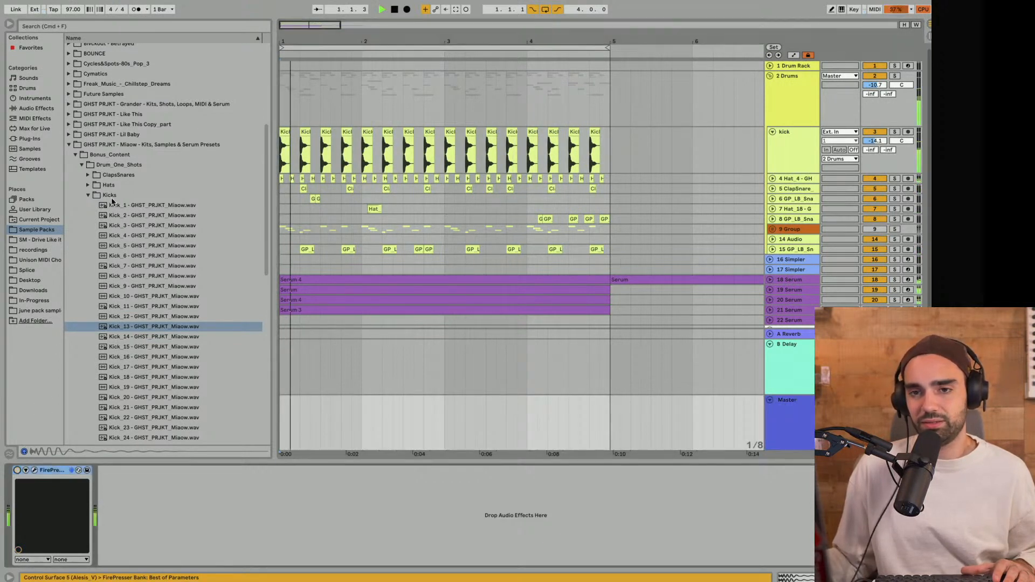
click(17, 470)
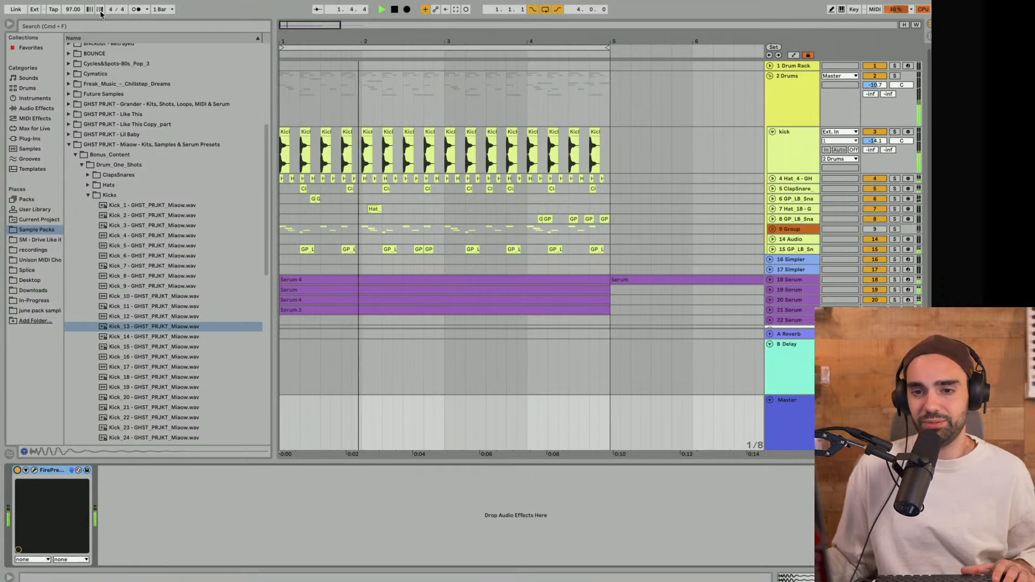
key(space)
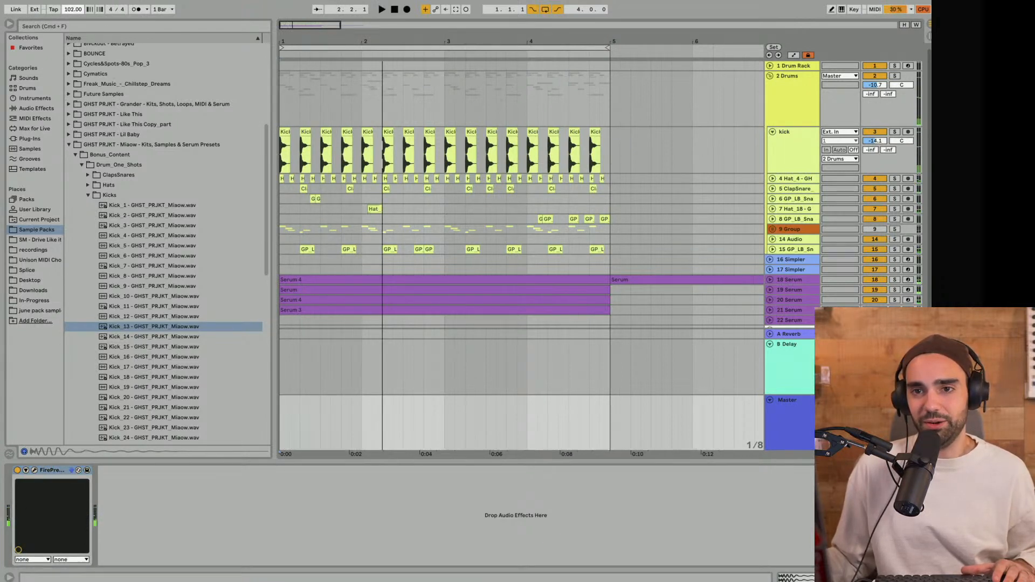
Play the loop, unfold Serum tracks 18 to 21, and briefly mute track 18 to compare the mix
key(space)
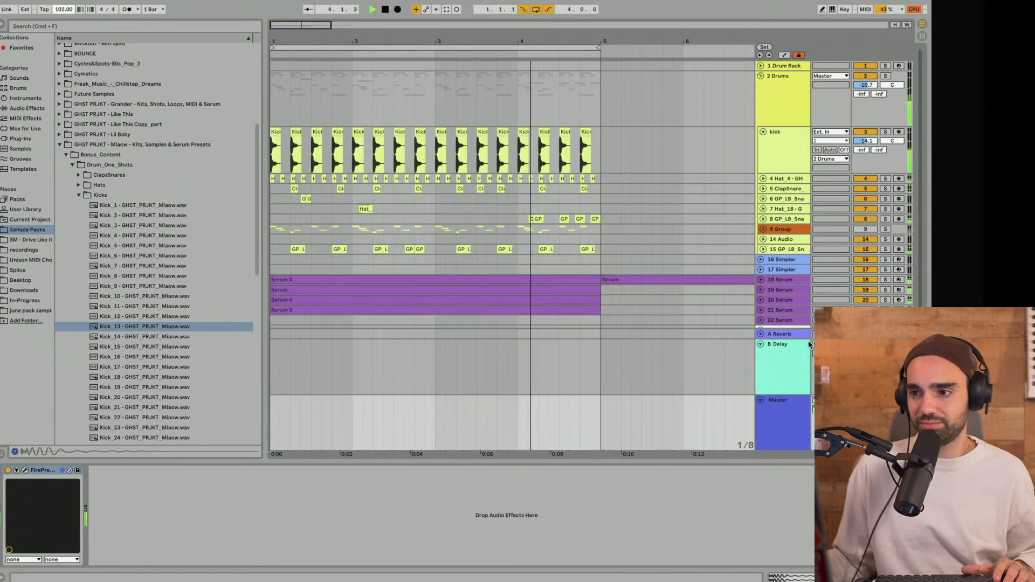
click(761, 301)
scroll(752, 312, down, 2)
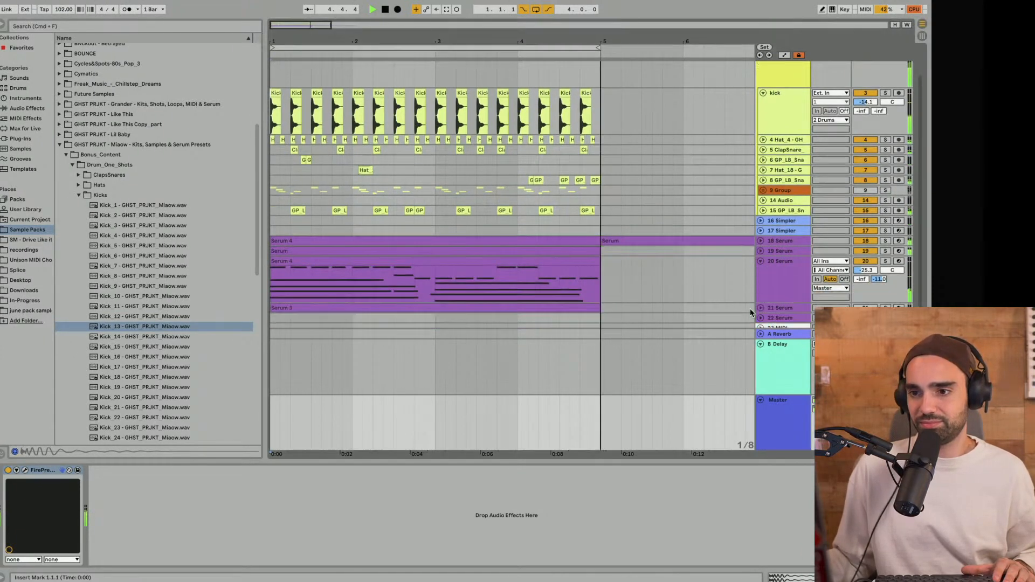
scroll(750, 311, down, 2)
click(761, 272)
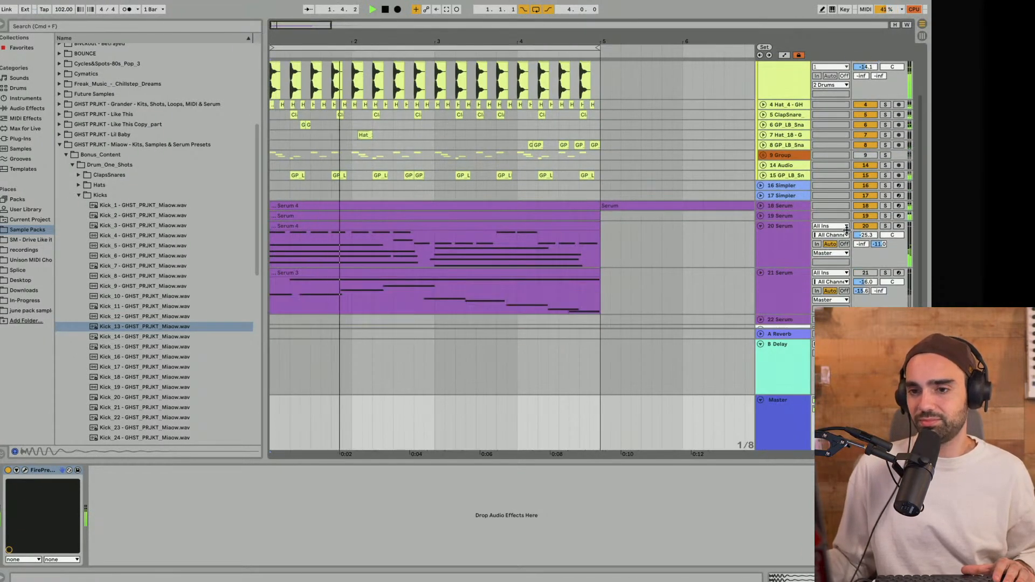
click(761, 215)
click(785, 229)
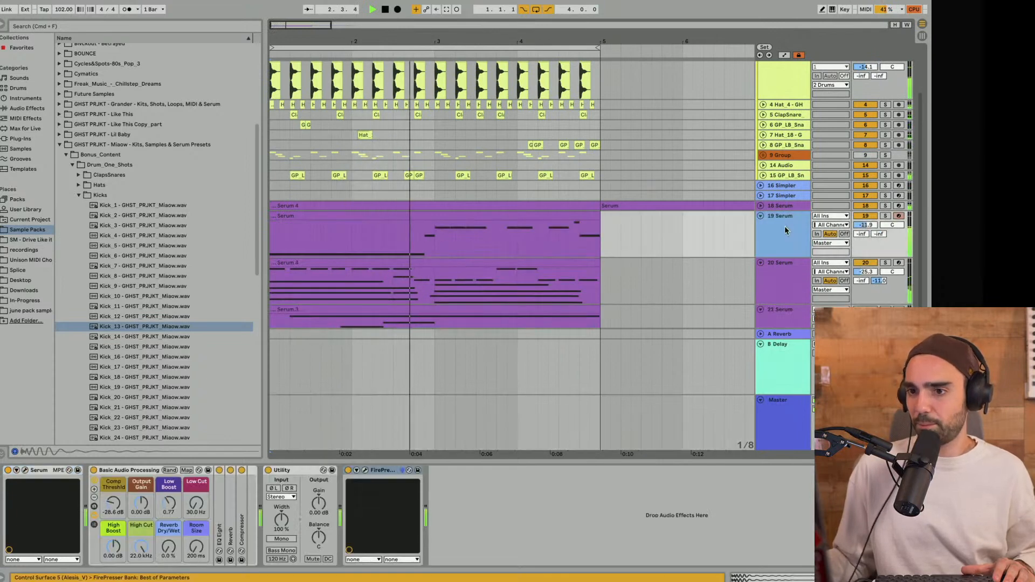
click(761, 206)
click(866, 207)
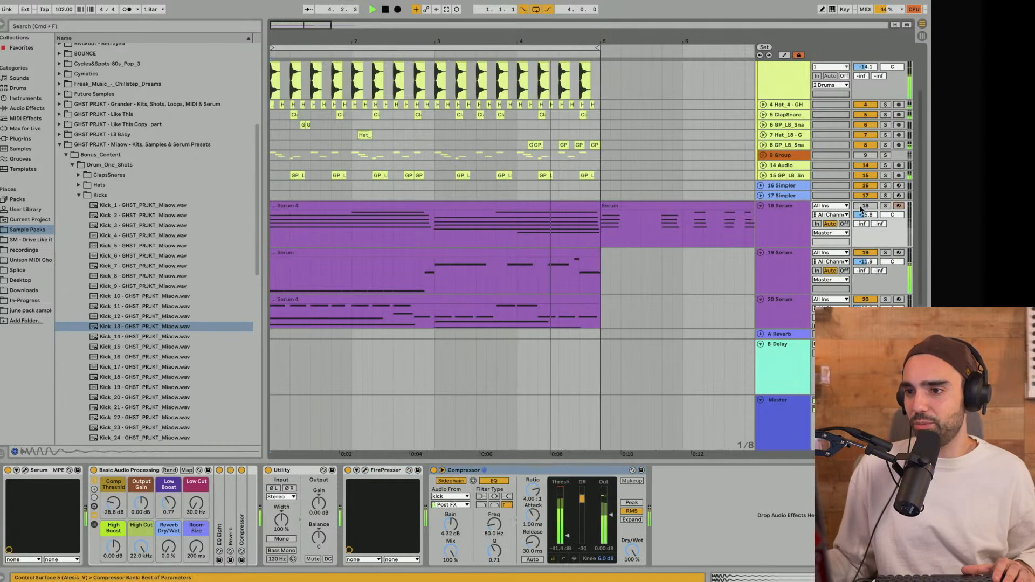
scroll(734, 271, down, 5)
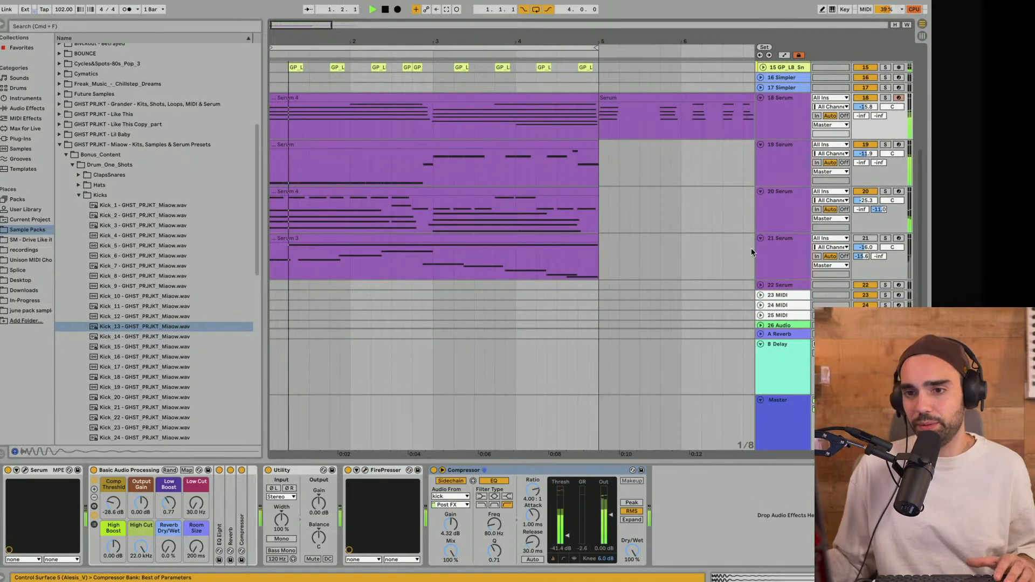
Solo Serum track 20 to hear its part alone, and compare the mix with that track muted
click(782, 213)
click(886, 191)
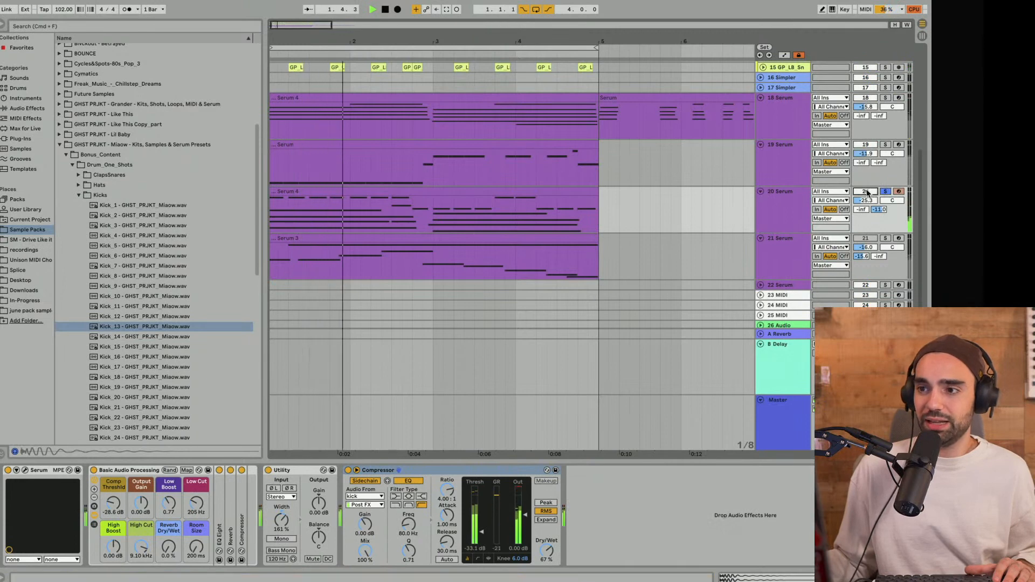
click(886, 191)
click(785, 210)
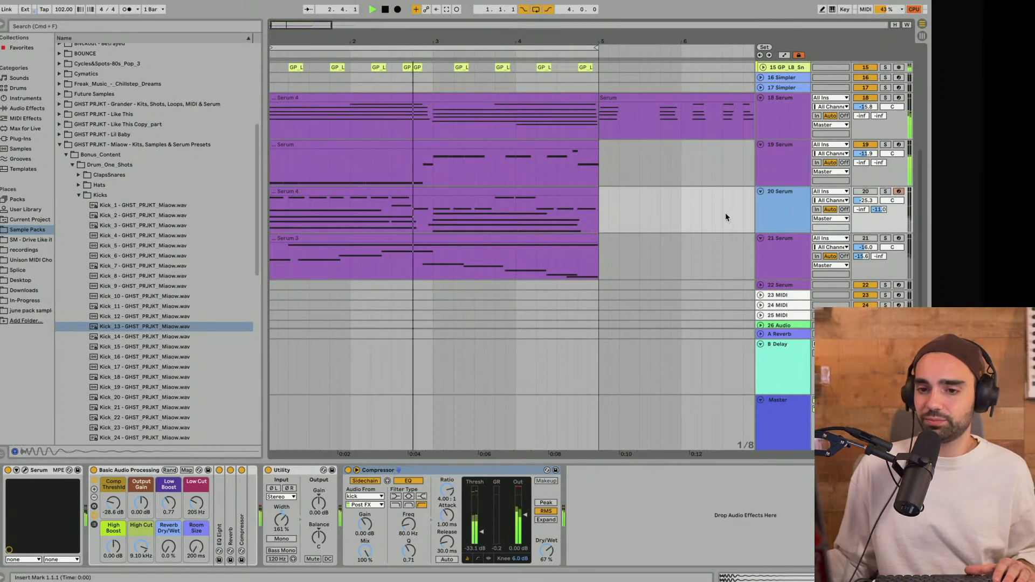
Narrow the middle EQ Eight band on Serum track 20 to a Q of 2.70 and cut -14.8 dB at 5.99 kHz
double_click(221, 509)
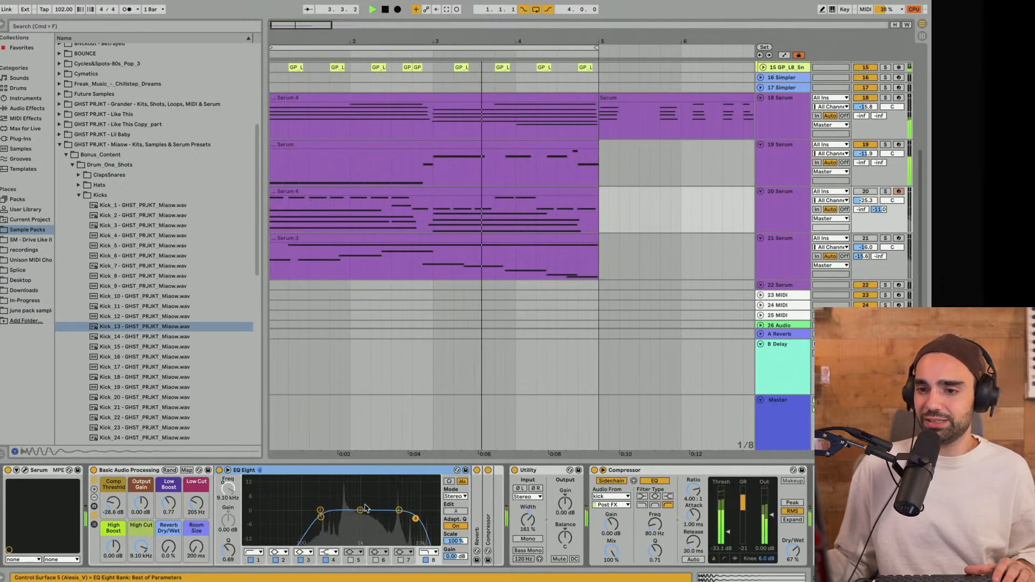
drag(360, 510, 358, 501)
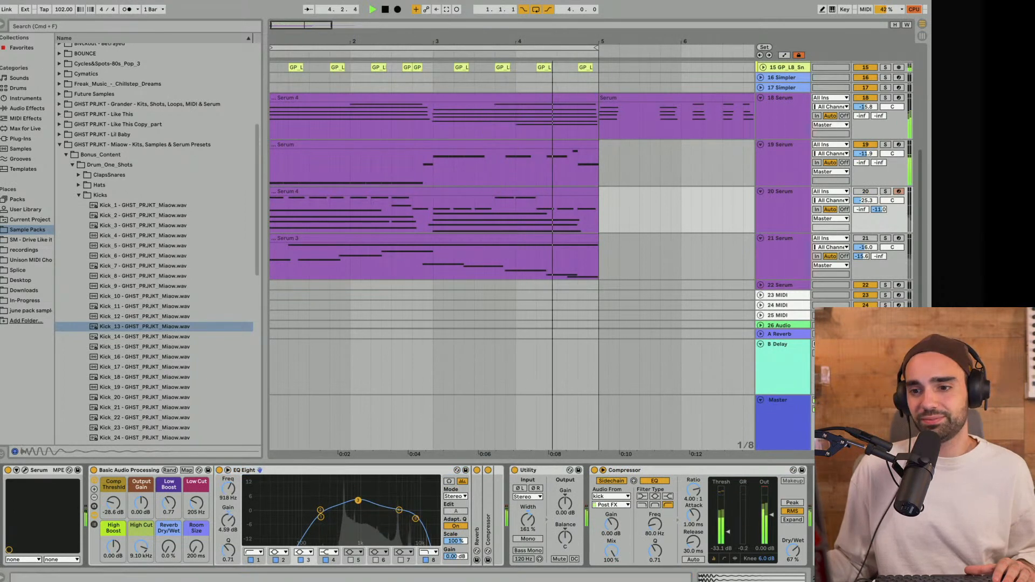
click(886, 191)
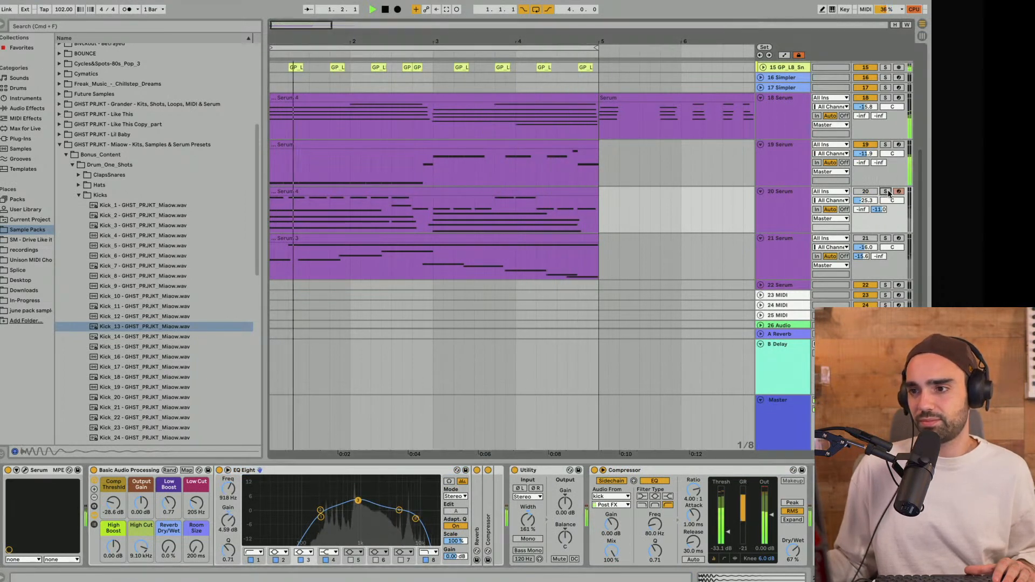
drag(355, 502, 356, 479)
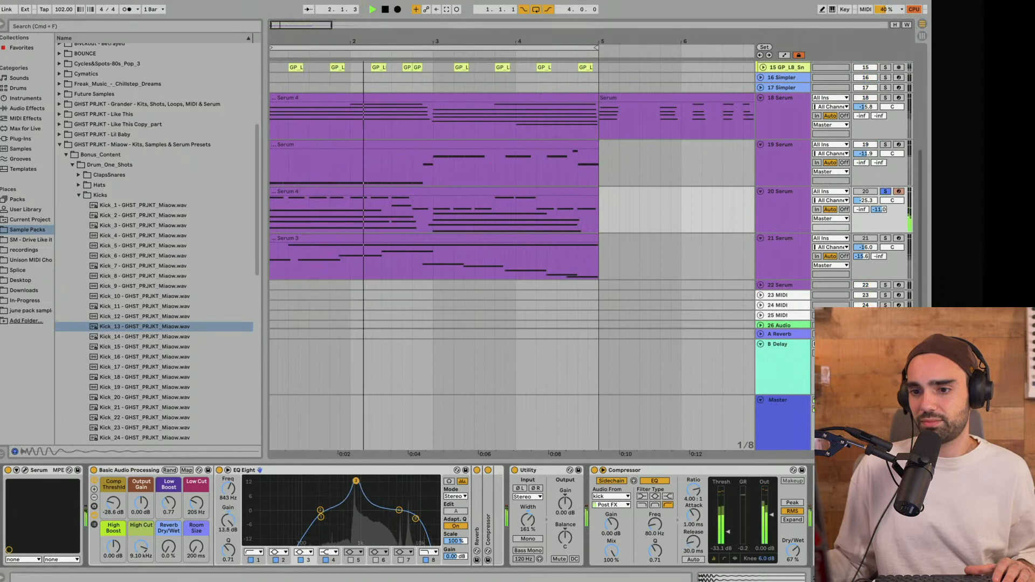
drag(228, 554, 228, 529)
drag(357, 480, 405, 542)
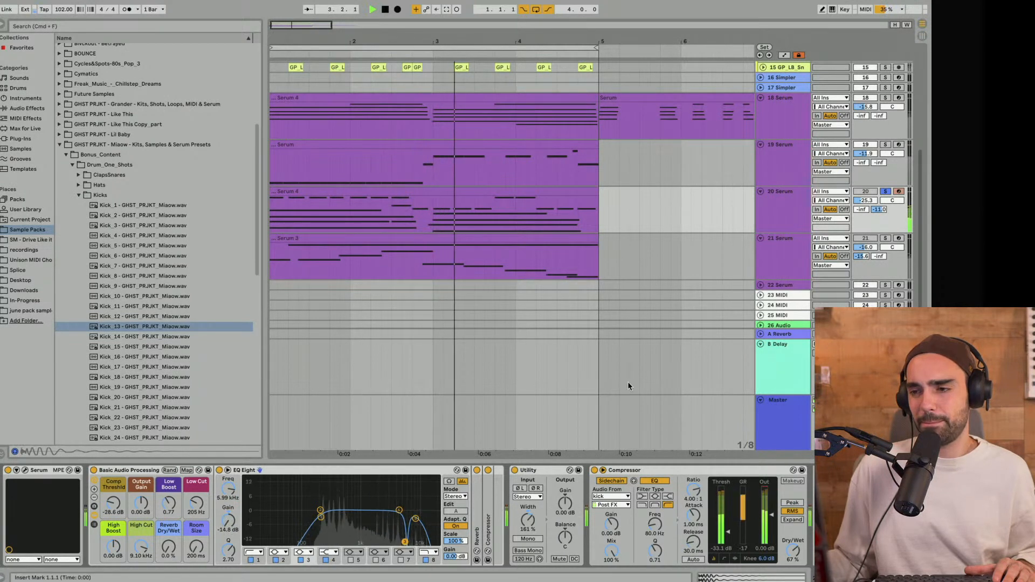
Unsolo and reactivate Serum track 20, set its volume to -26.1 dB, and check the full loop before stopping playback
click(884, 192)
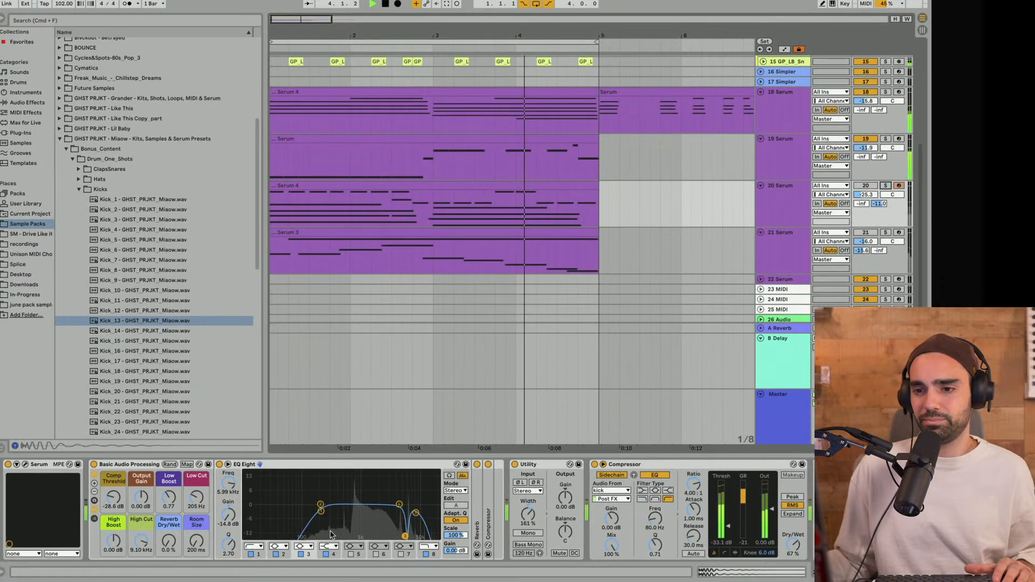
click(866, 187)
drag(865, 196, 866, 199)
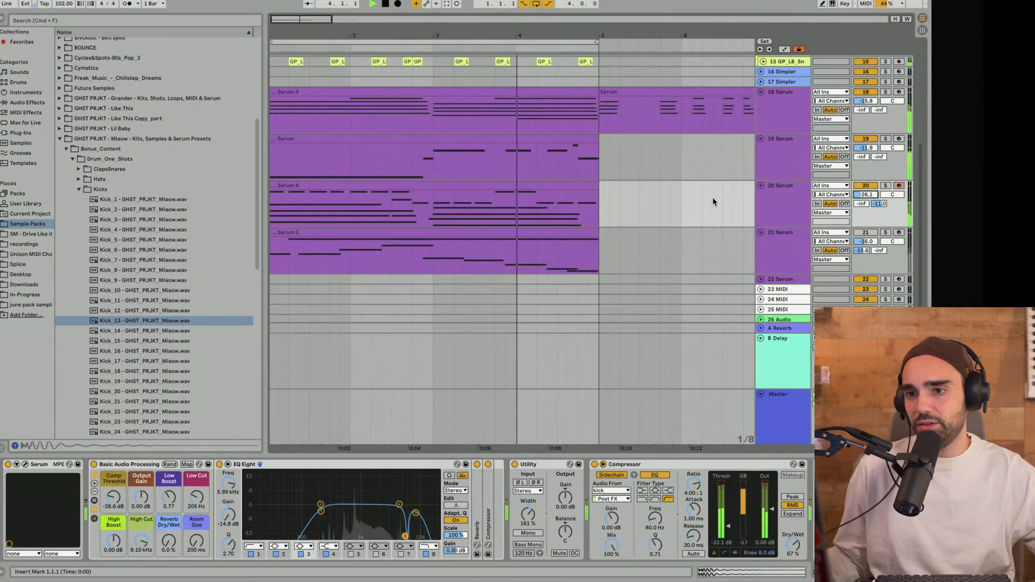
scroll(715, 200, up, 5)
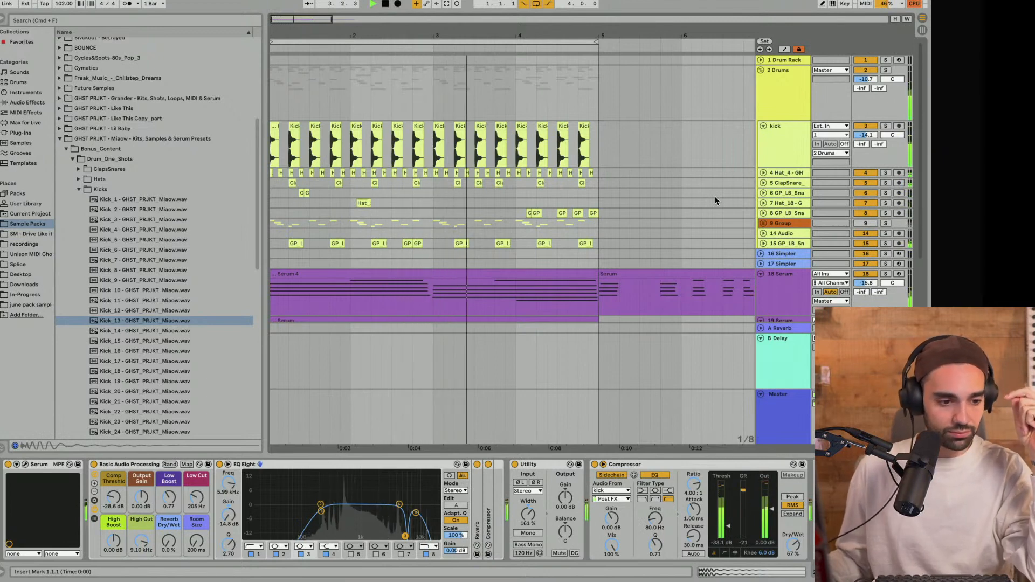
scroll(716, 197, down, 10)
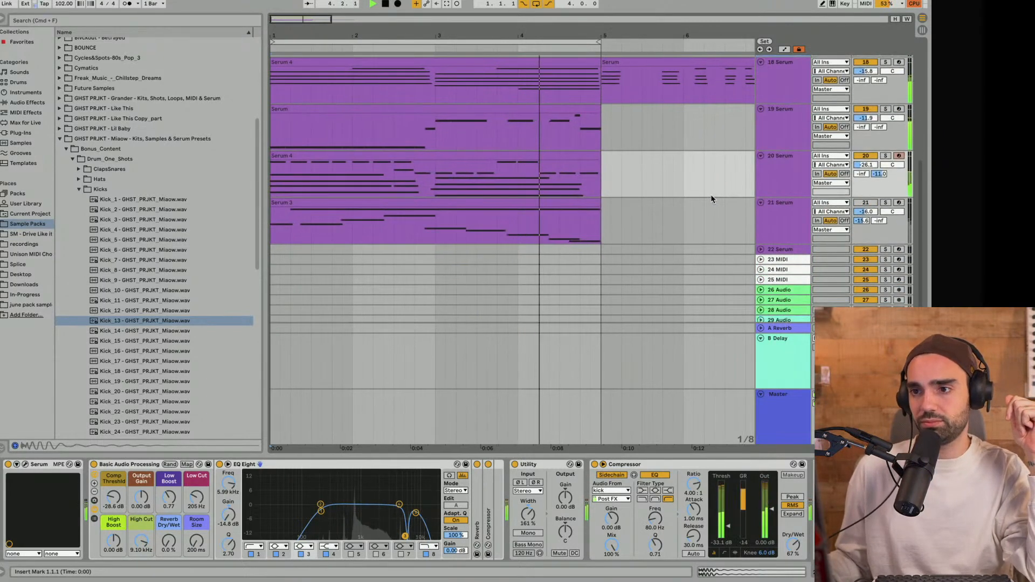
key(space)
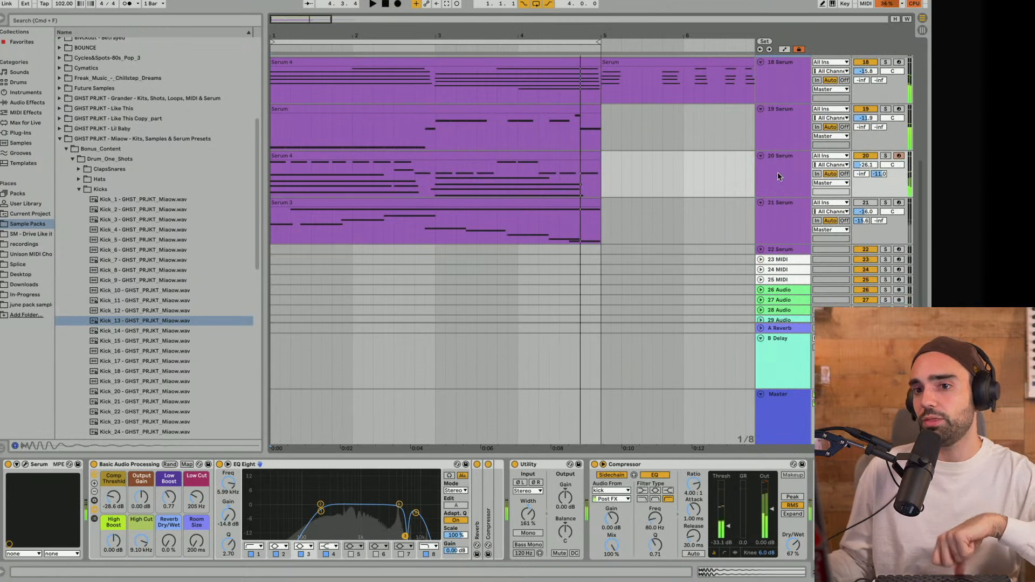
Mute Serum track 19, duplicate it with its devices, and activate the copy as track 20
click(786, 134)
click(867, 109)
click(772, 135)
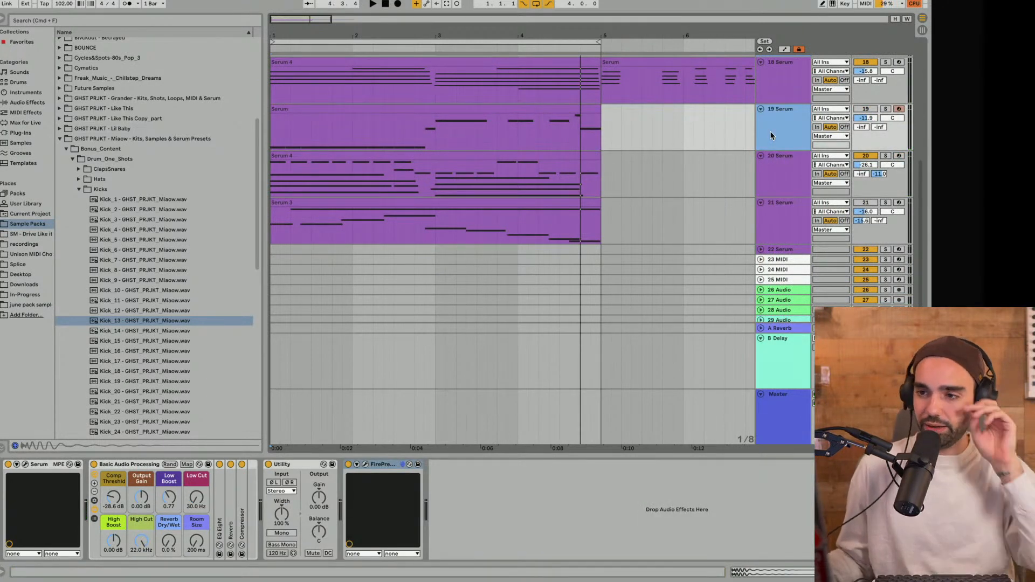
key(super+d)
click(866, 156)
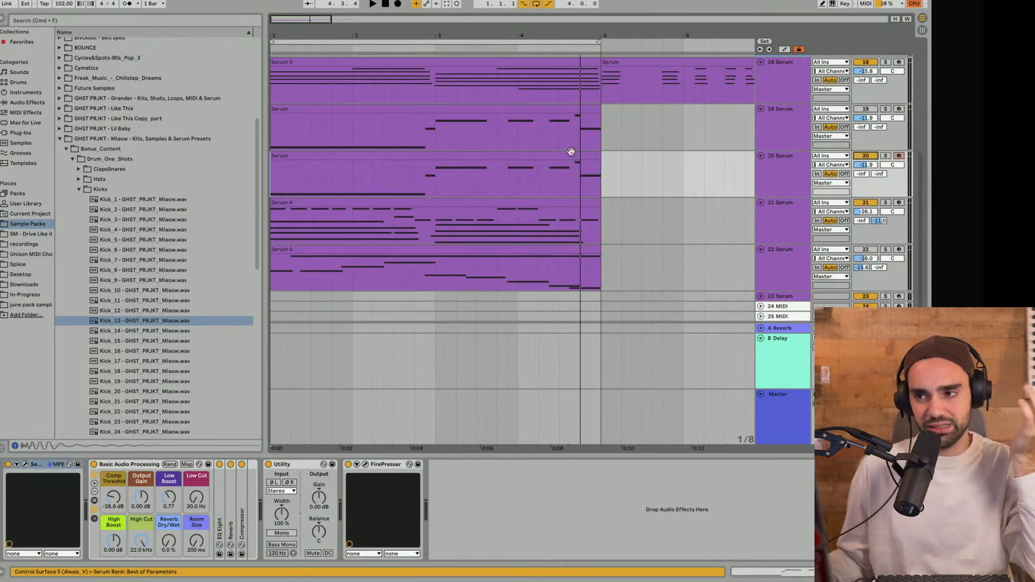
Delete the duplicated four-bar clip from track 20 and open that track's Serum instrument
click(530, 157)
key(Delete)
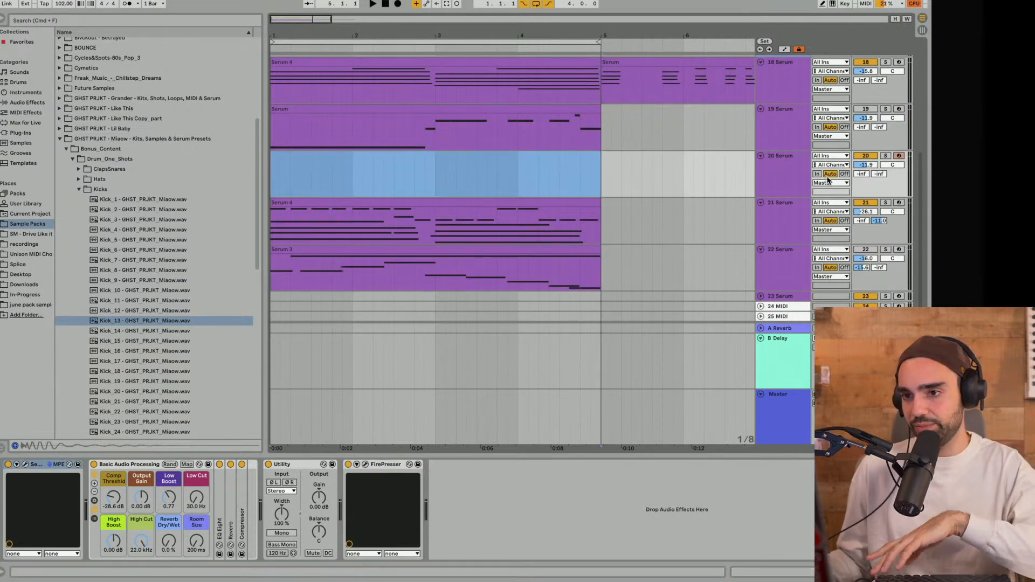
click(778, 185)
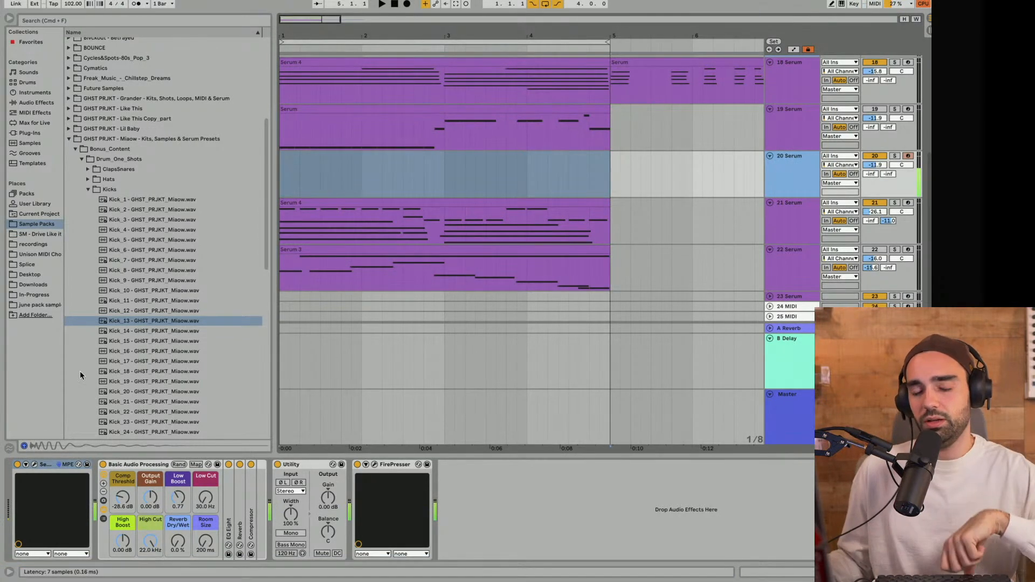
click(34, 464)
Try the Bass Guitar - GHST_PRJKT_Miaow preset from the user Miaow Presets in track 20's Serum
click(312, 54)
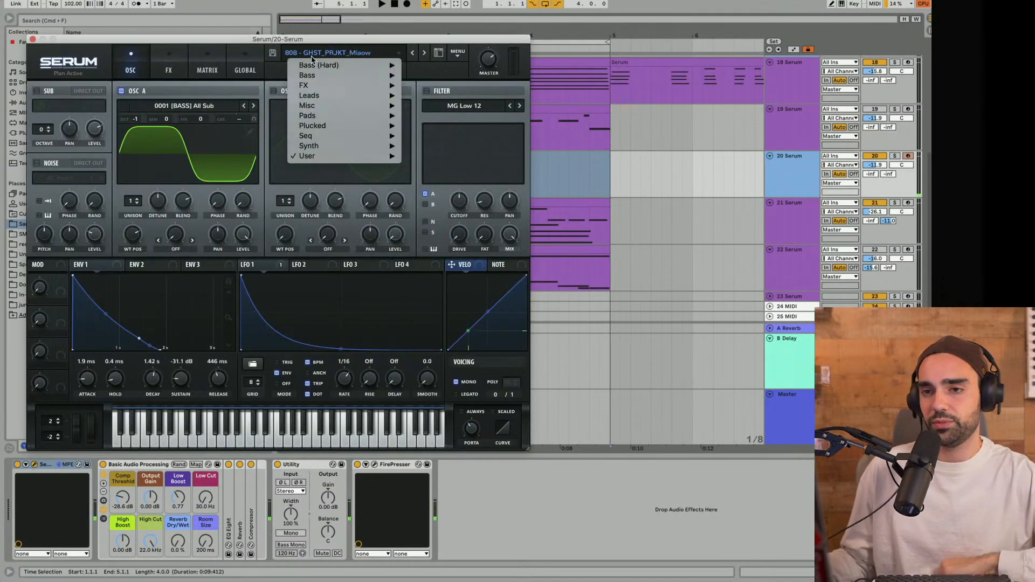
mouse_move(319, 157)
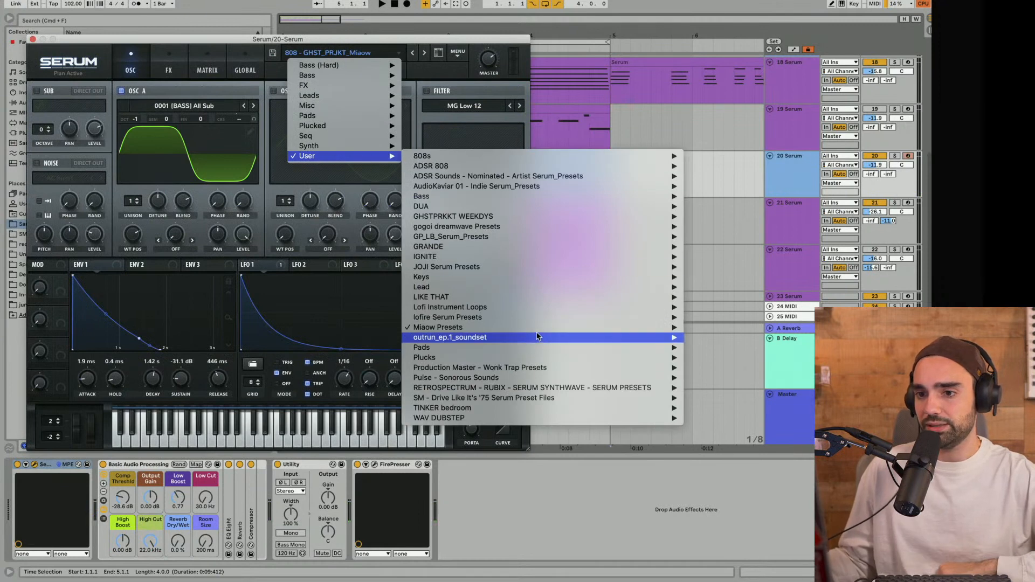
mouse_move(538, 328)
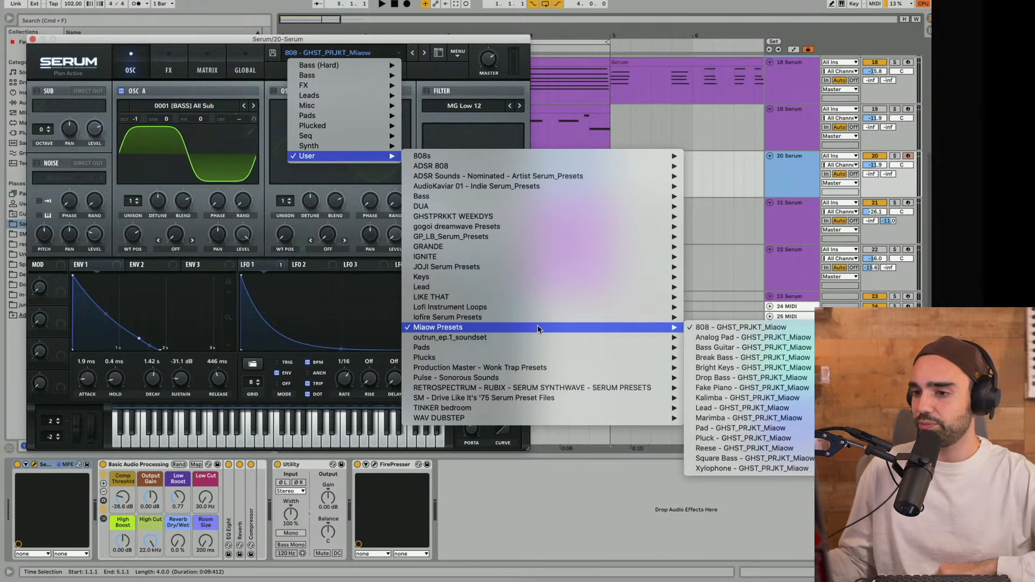
click(736, 348)
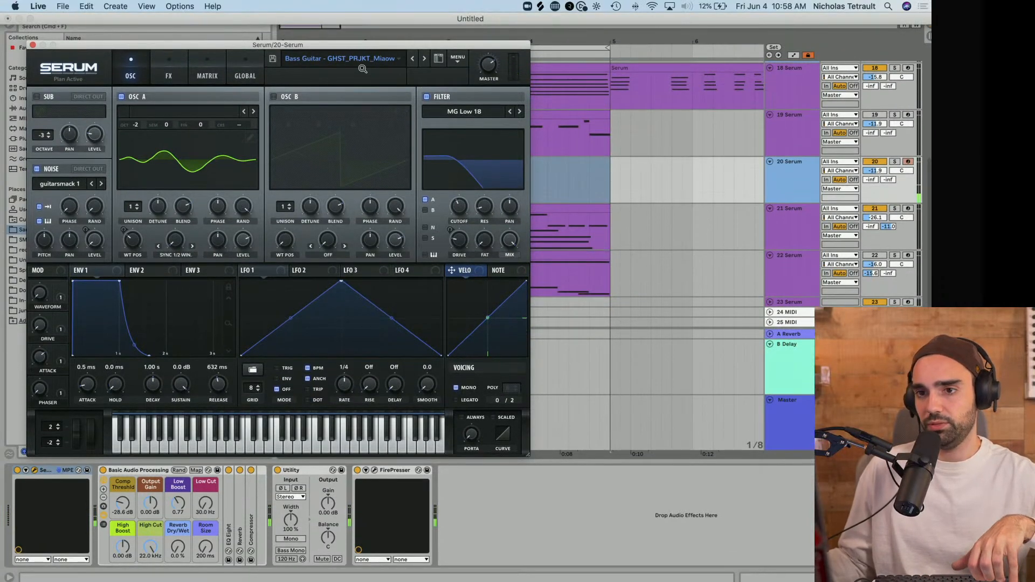
Load the Reese - GHST_PRJKT_Miaow preset from the user Miaow Presets into track 20's Serum
click(359, 52)
mouse_move(350, 167)
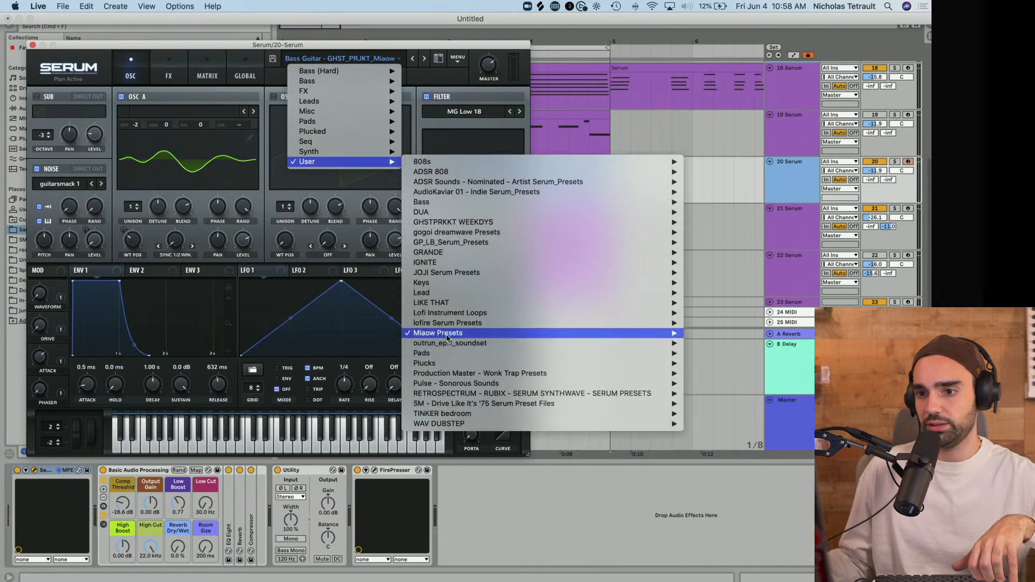
mouse_move(448, 335)
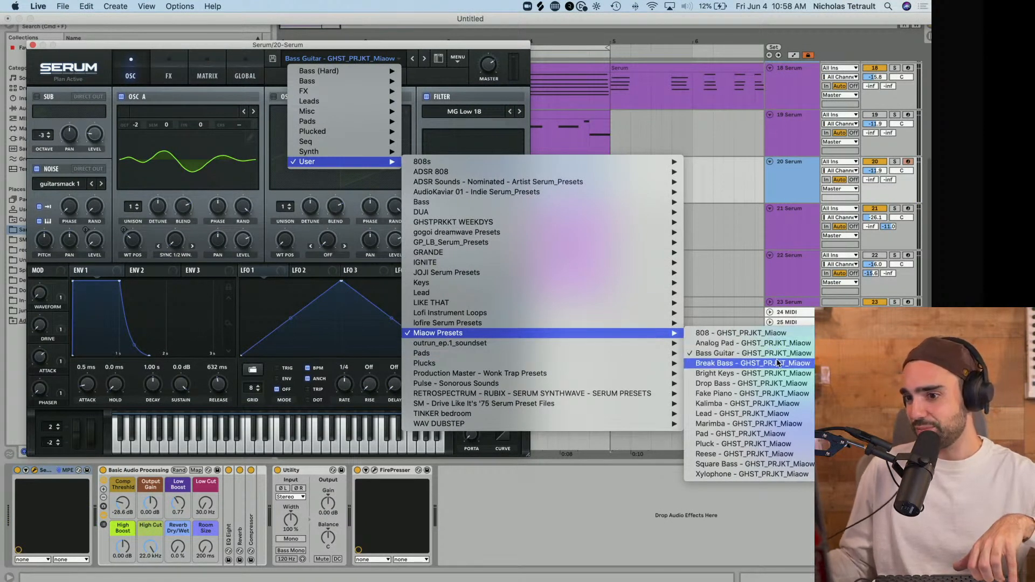
click(772, 455)
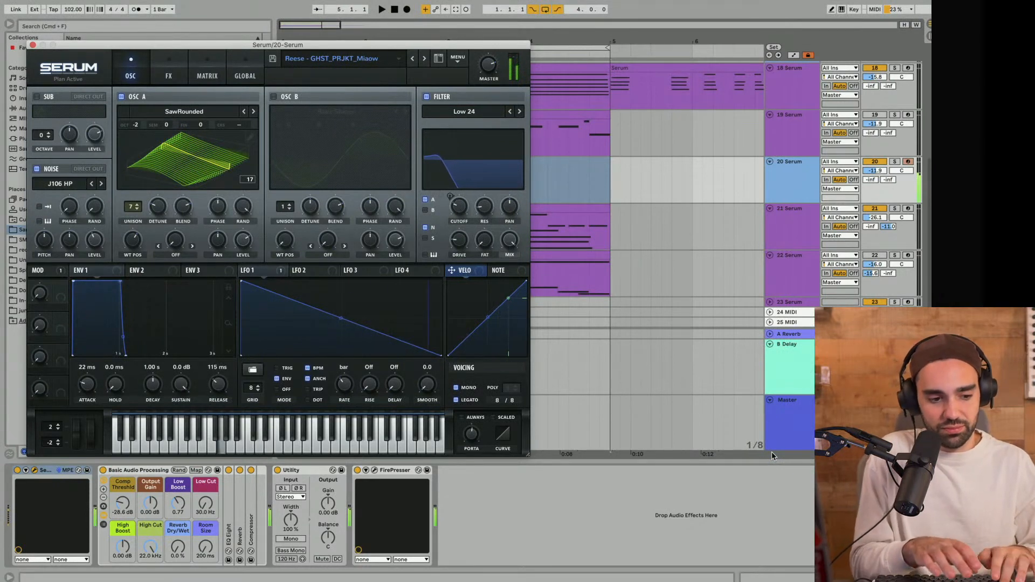
Play the loop and set the volume of Serum track 20 to -17.5 dB
key(space)
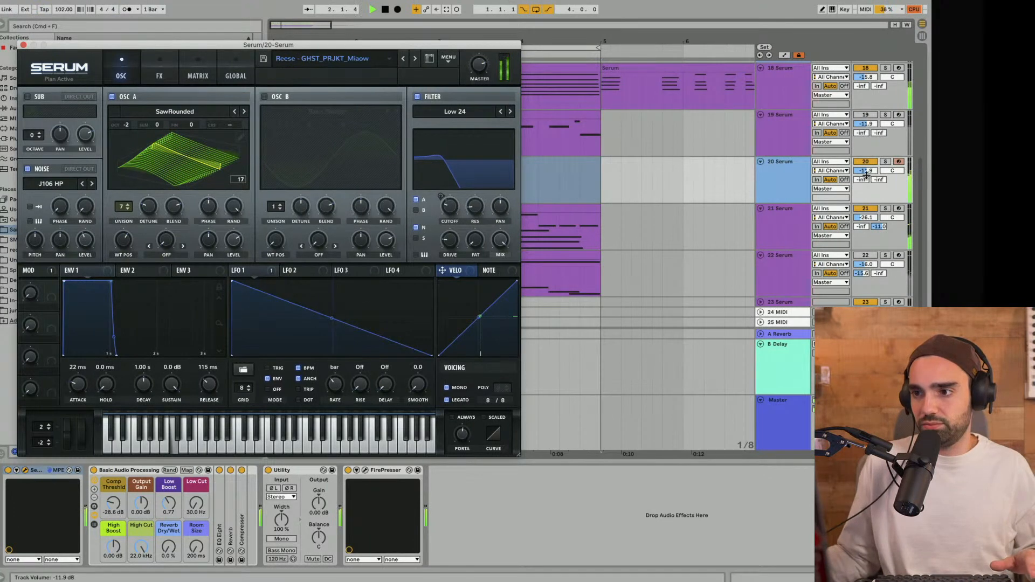
drag(866, 174, 866, 178)
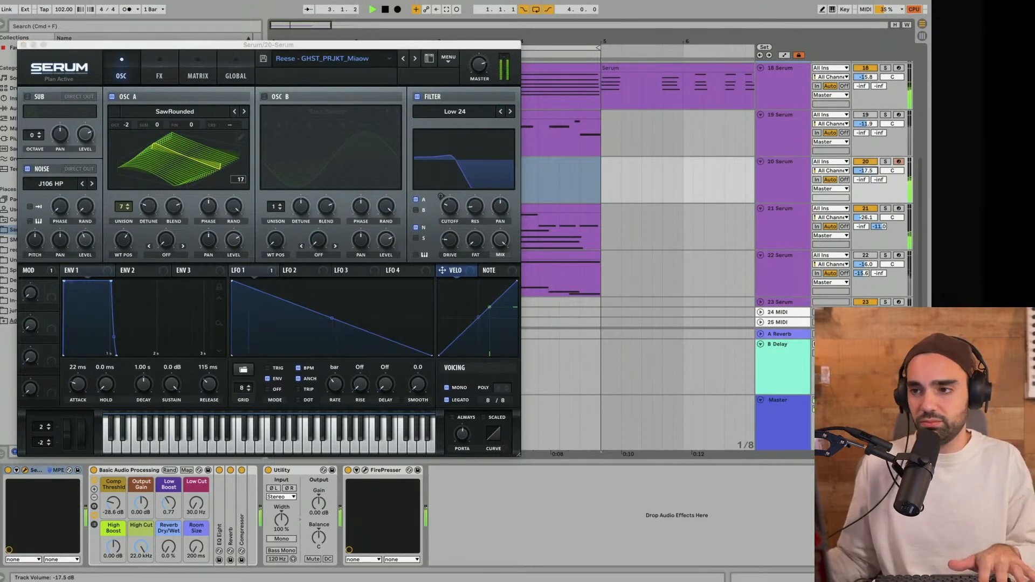